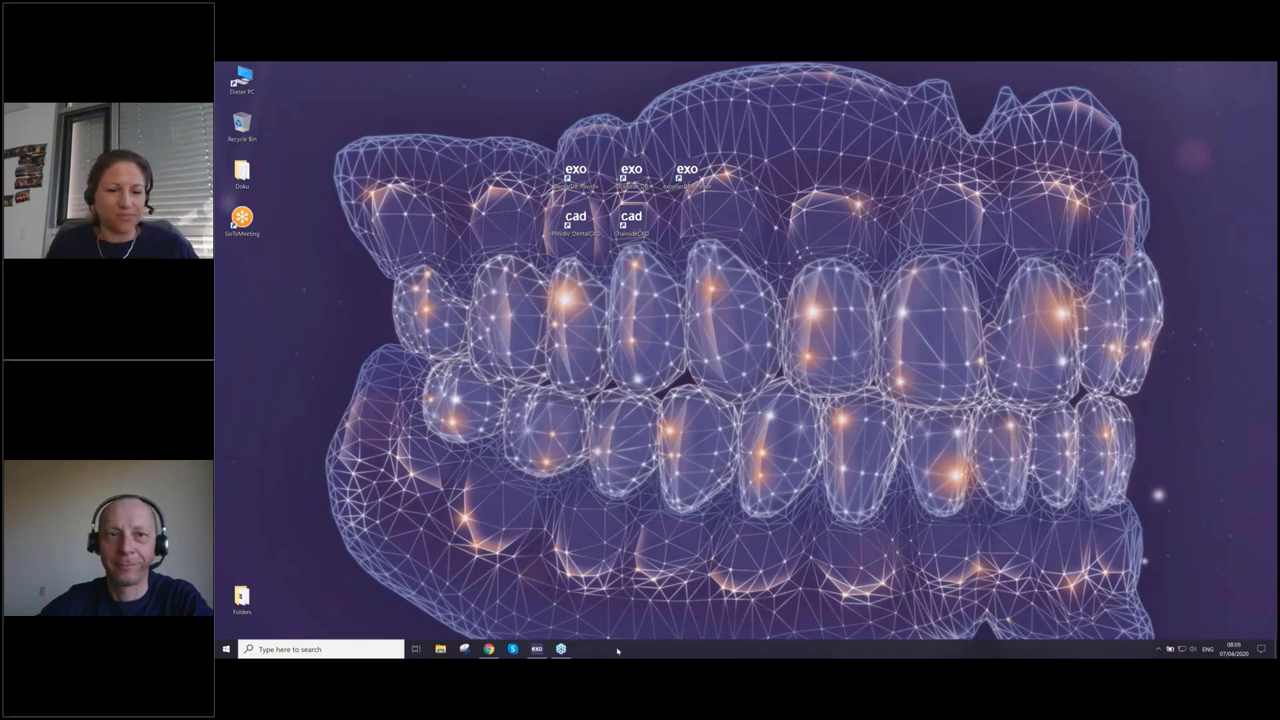
{"action": "left_click", "coordinate": [539, 651]}
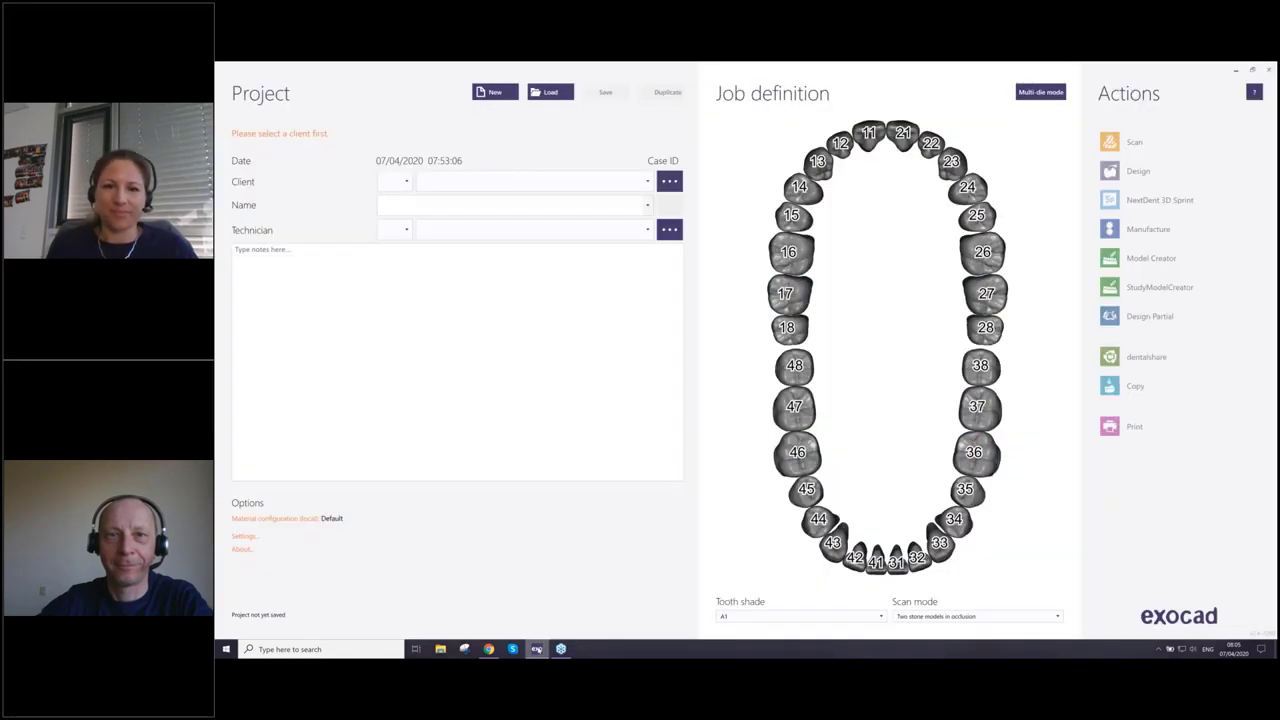
{"action": "left_click", "coordinate": [537, 649]}
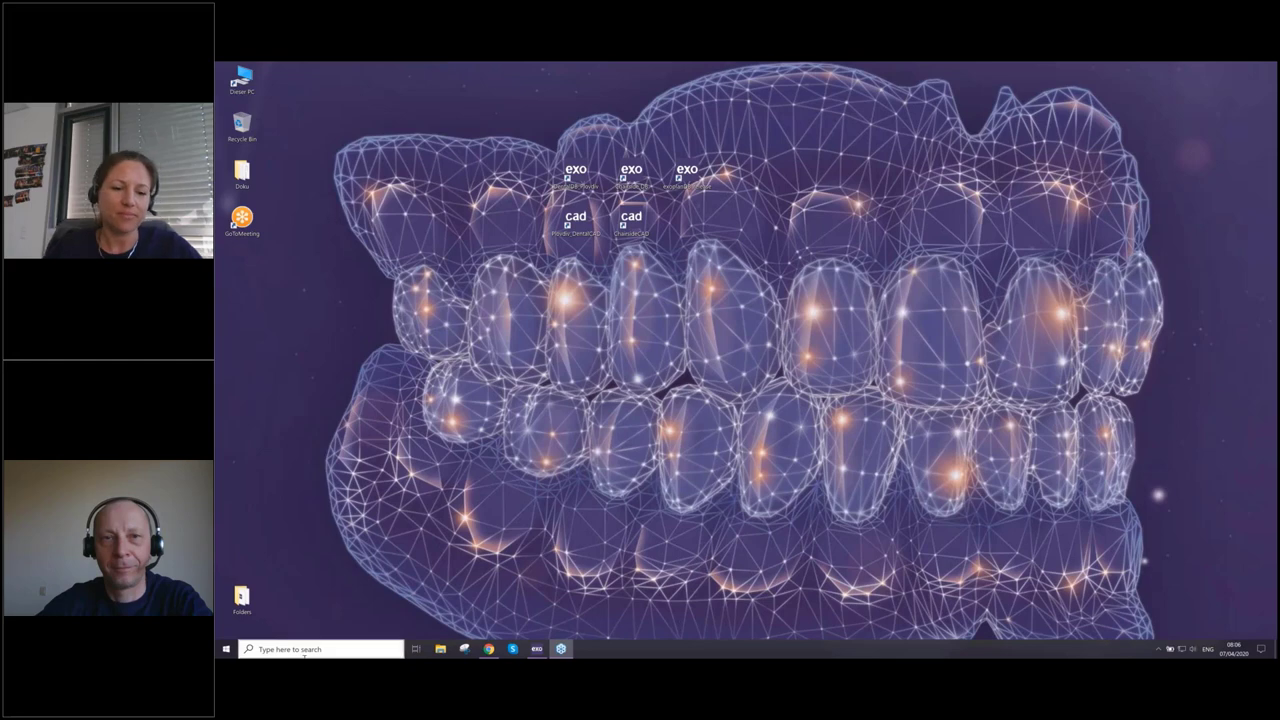
{"action": "left_click", "coordinate": [538, 650]}
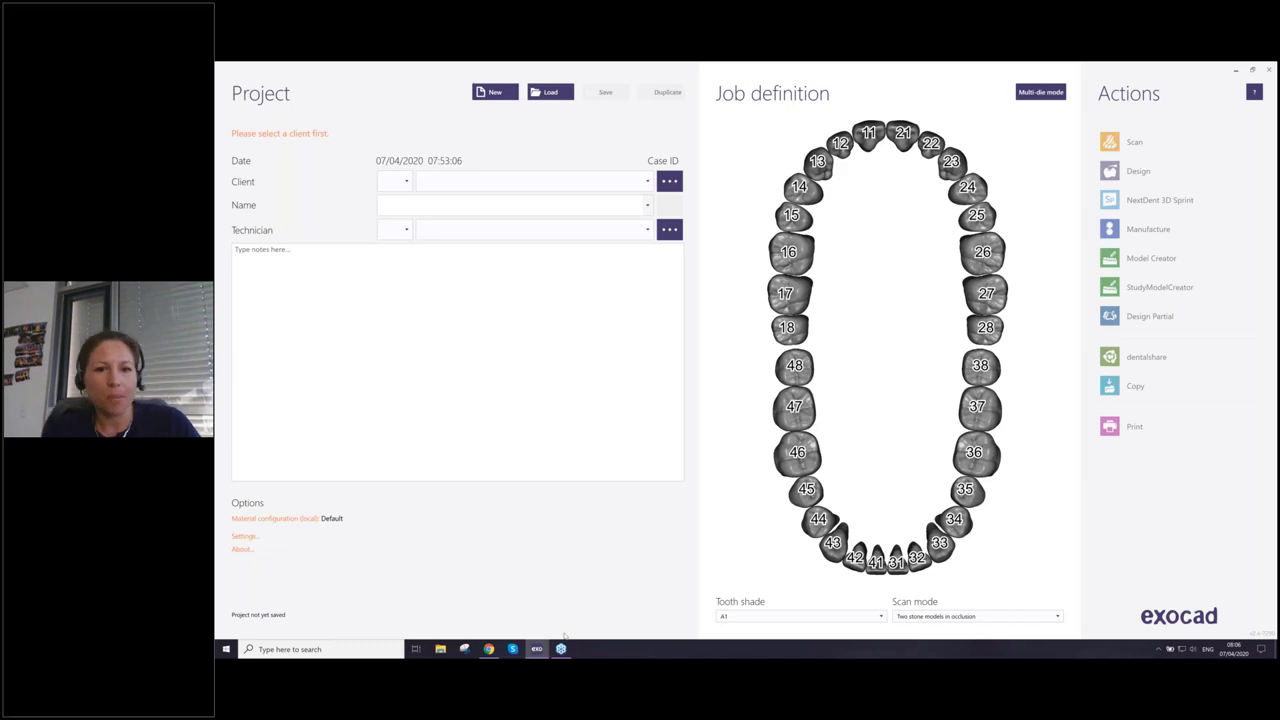
Switch to Chrome and look through the webinar topics and the April 6 to April 10, 2020 schedule on the exocad webinars page
{"action": "left_click", "coordinate": [488, 649]}
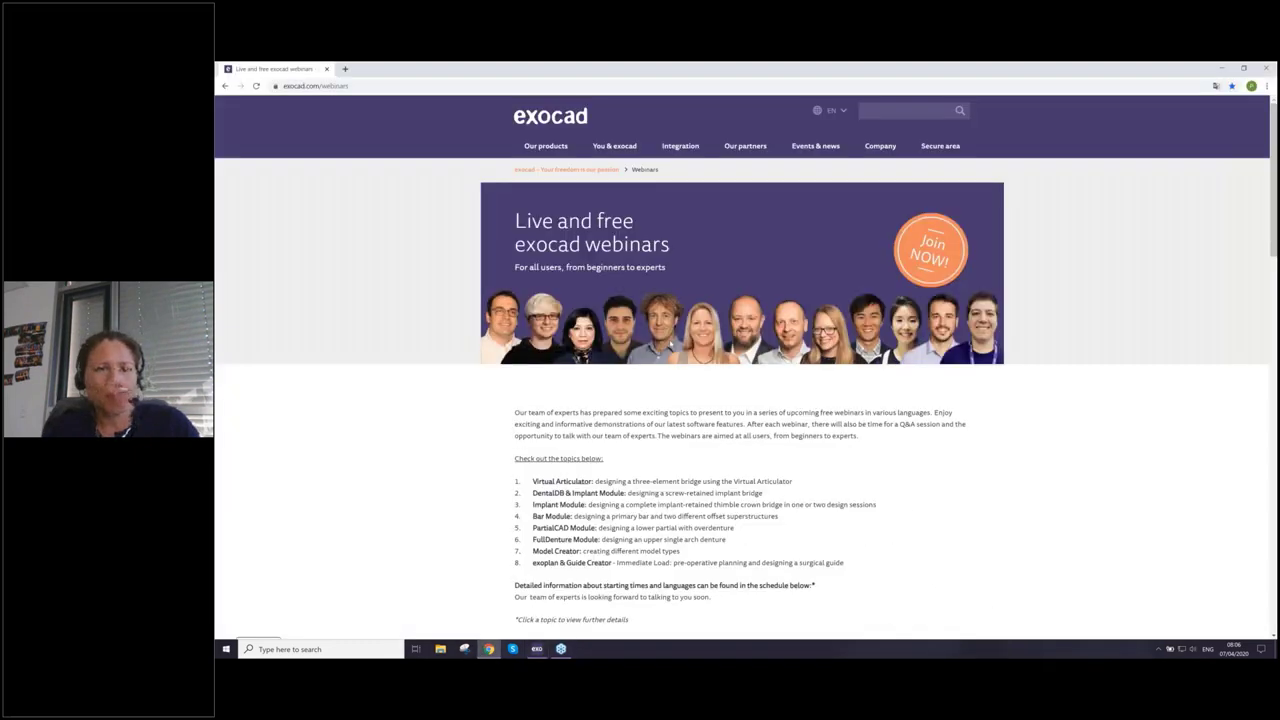
{"action": "scroll", "coordinate": [566, 440], "scroll_direction": "down", "scroll_amount": 2}
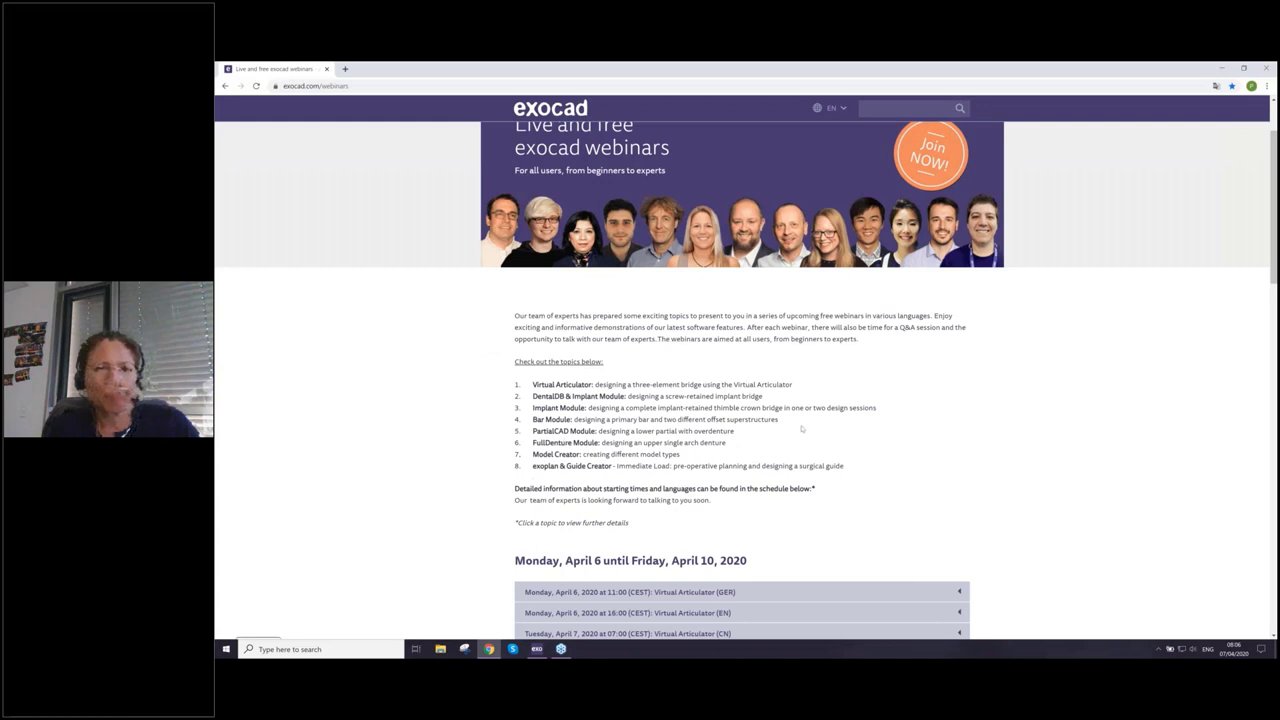
{"action": "scroll", "coordinate": [790, 430], "scroll_direction": "down", "scroll_amount": 3}
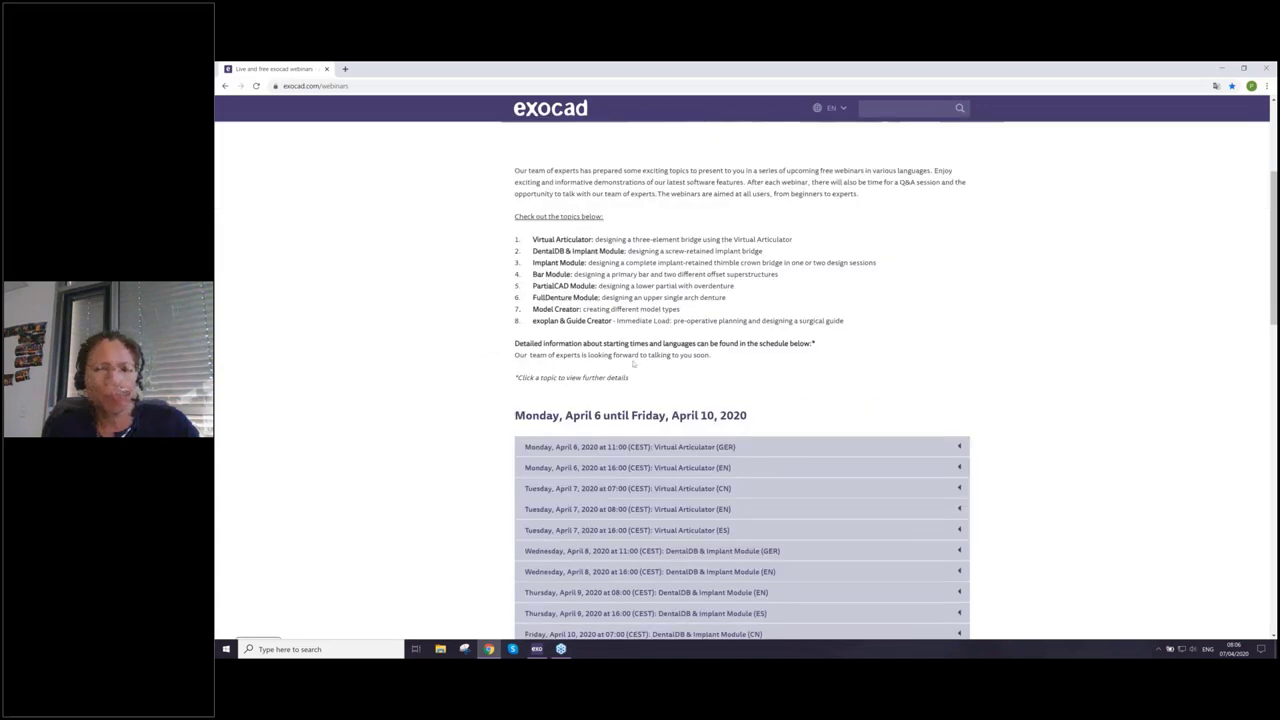
{"action": "scroll", "coordinate": [742, 380], "scroll_direction": "down", "scroll_amount": 2}
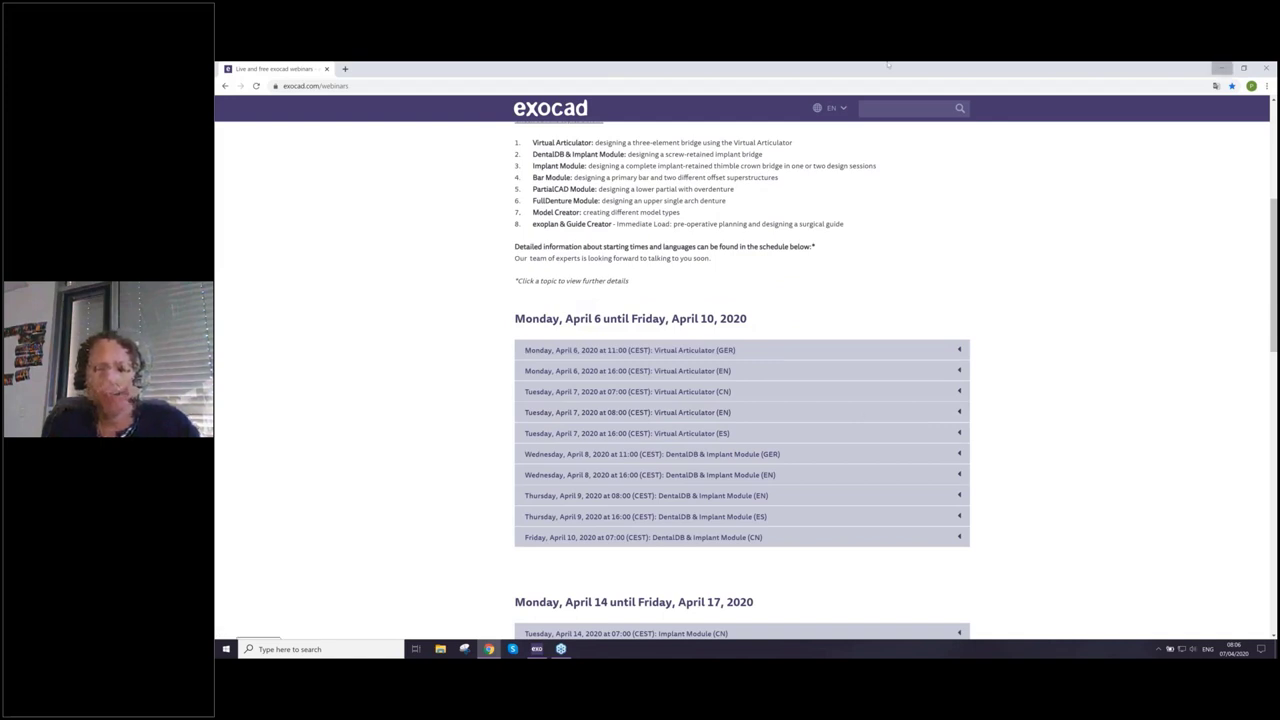
Switch back to the exocad project window and set the client to Default
{"action": "key", "text": "alt+Tab"}
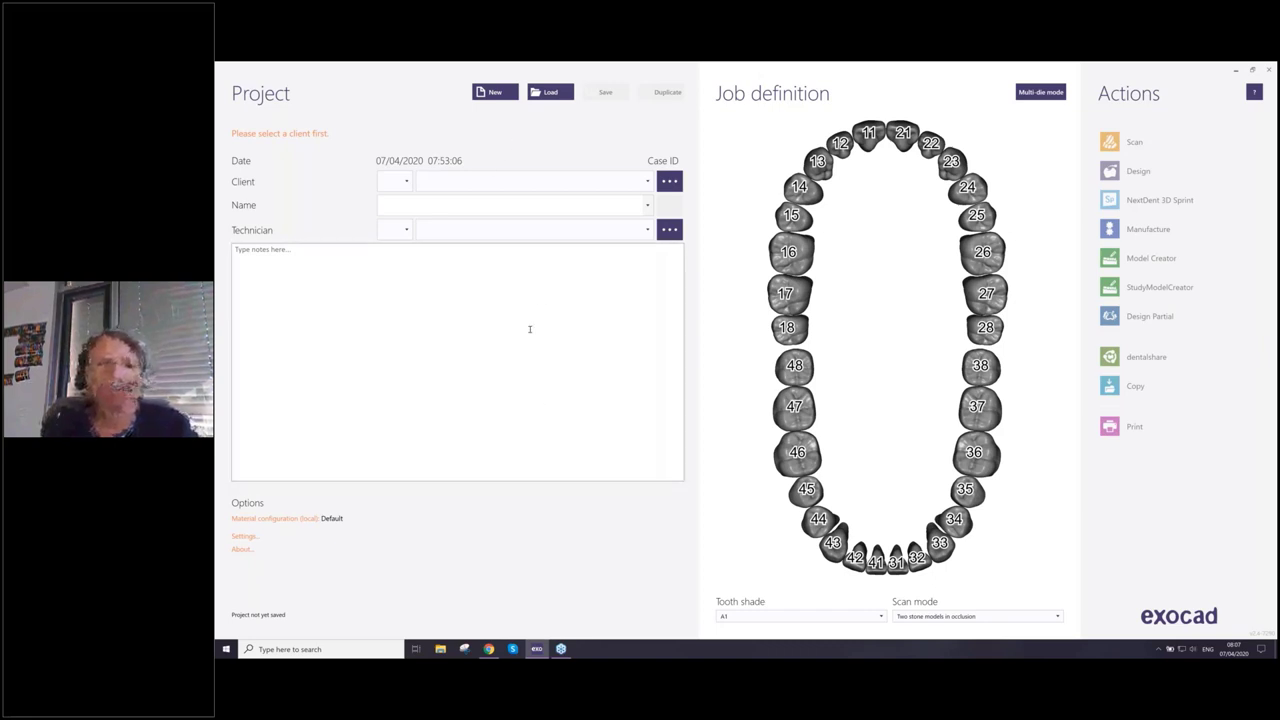
{"action": "left_click", "coordinate": [457, 182]}
{"action": "left_click", "coordinate": [457, 202]}
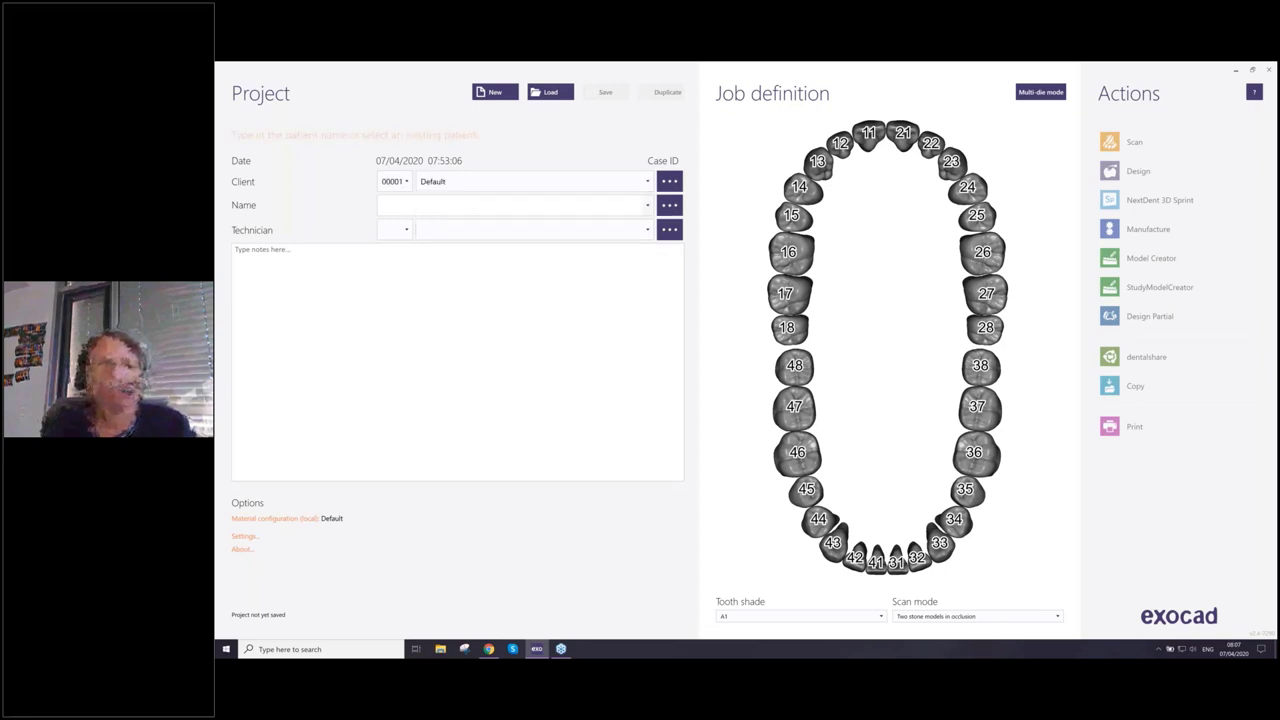
Enter Test as the patient name and assign the listed technician to the project
{"action": "left_click", "coordinate": [398, 205]}
{"action": "type", "text": "T"}
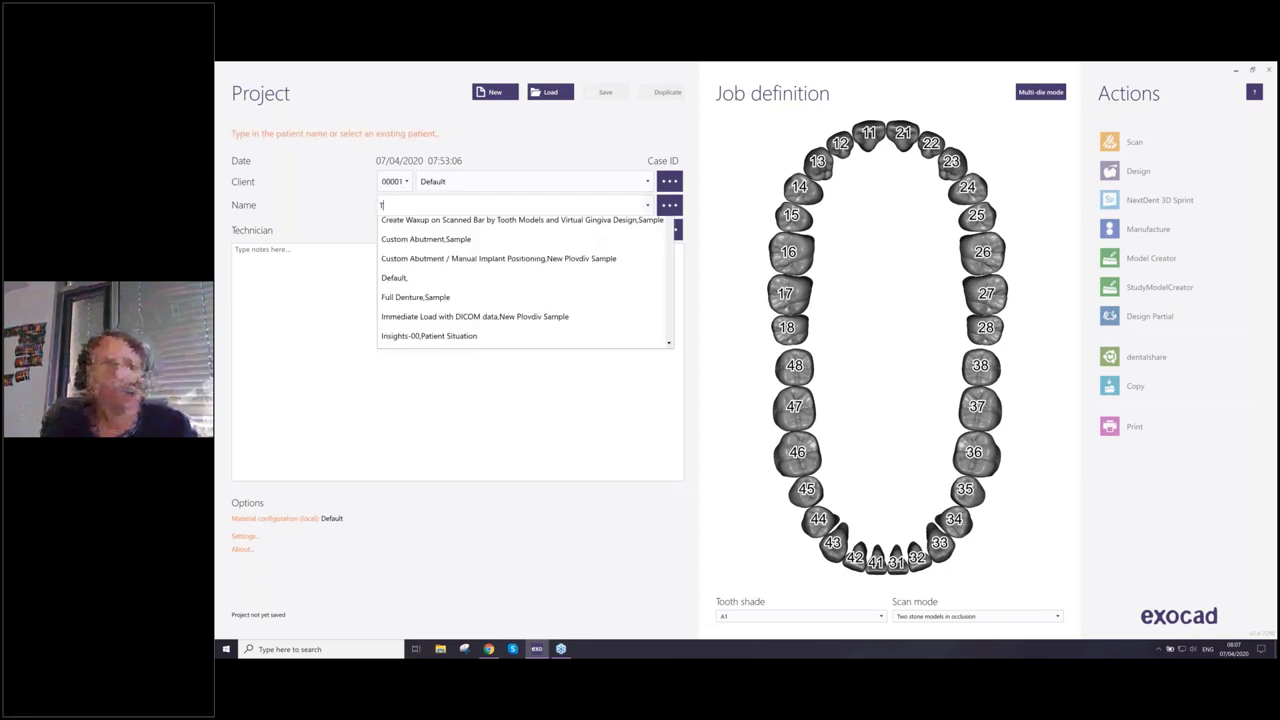
{"action": "type", "text": "ees"}
{"action": "key", "text": "BackSpace"}
{"action": "type", "text": "st"}
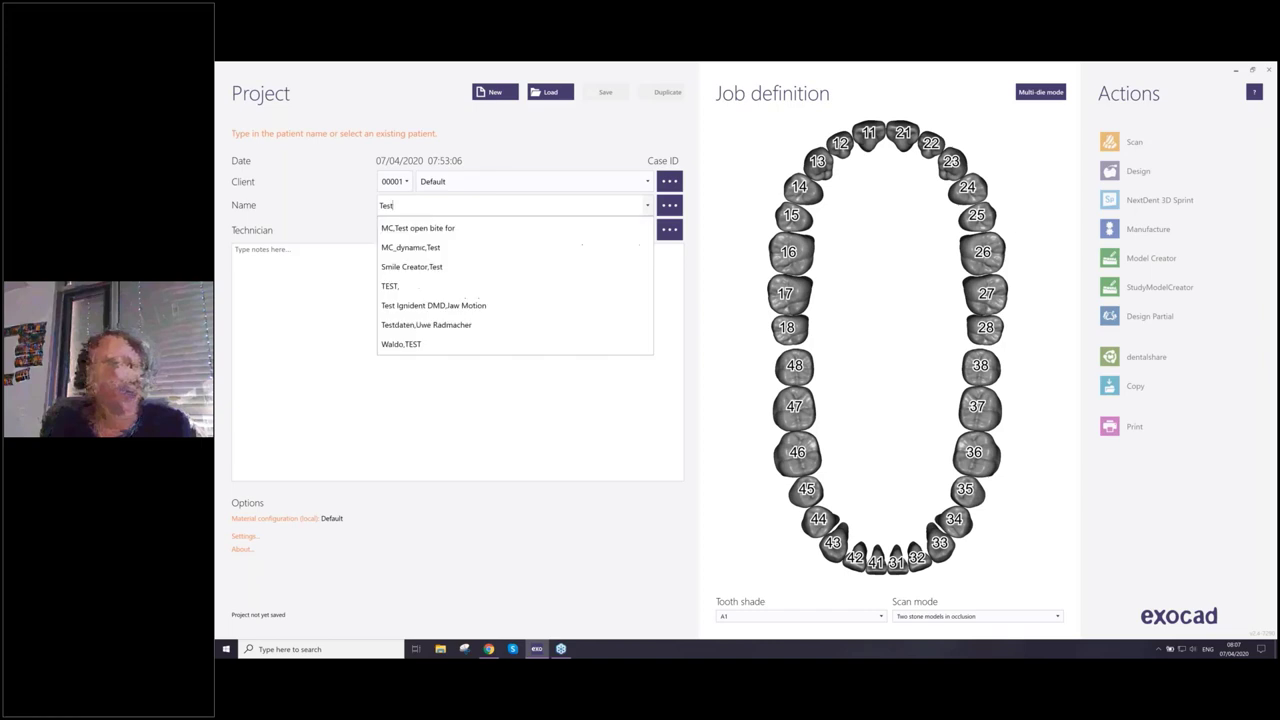
{"action": "left_click", "coordinate": [486, 236]}
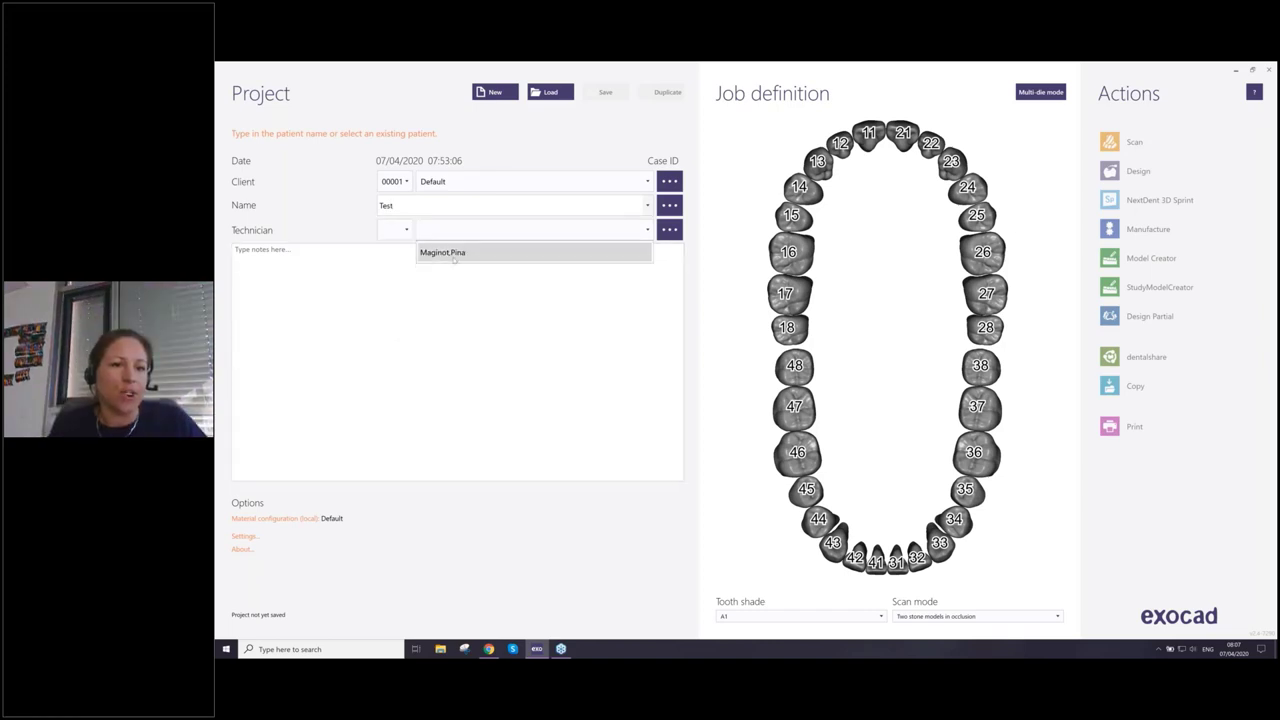
{"action": "left_click", "coordinate": [444, 253]}
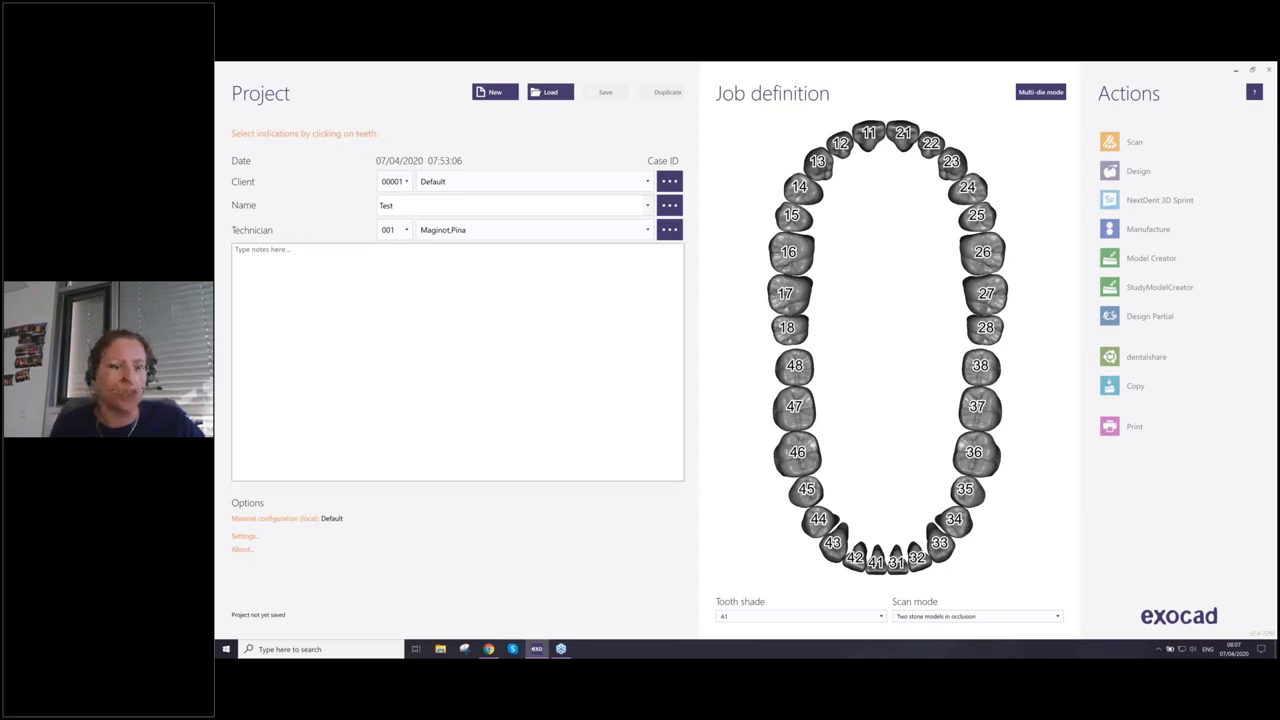
Choose an anatomic crown in Zirconia for tooth 16 and look through its advanced parameters
{"action": "left_click", "coordinate": [801, 258]}
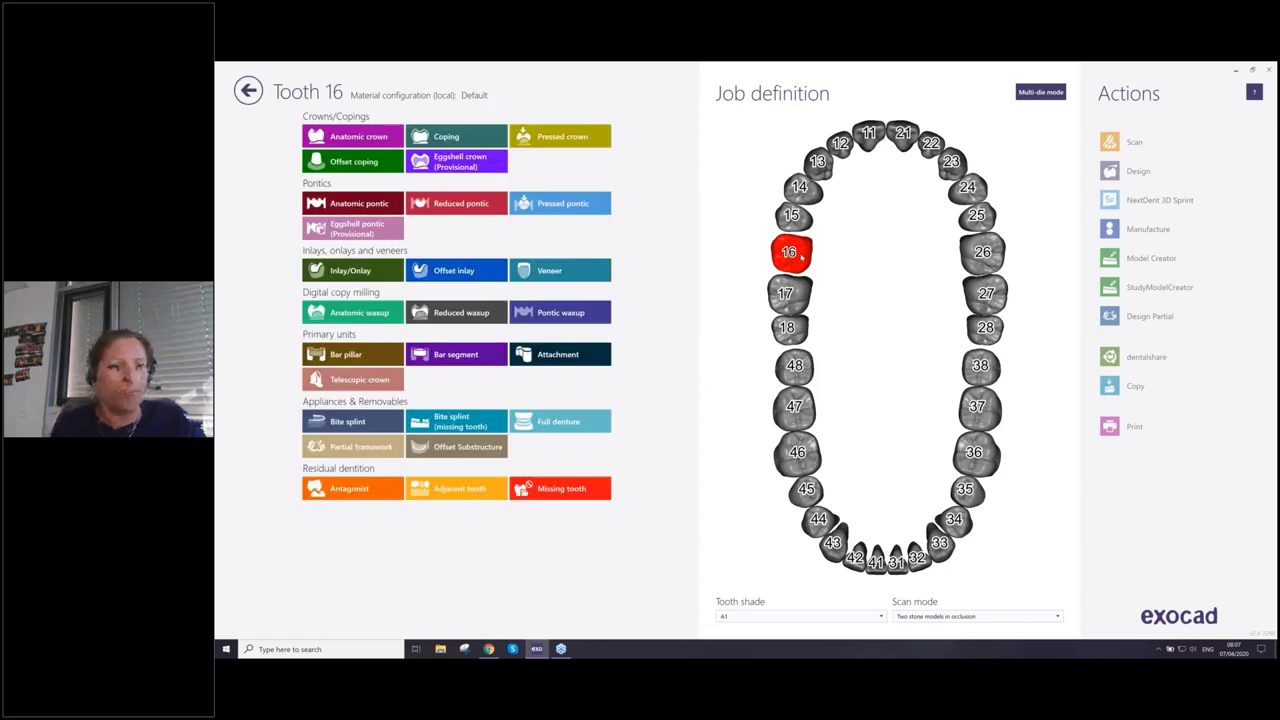
{"action": "left_click", "coordinate": [354, 138]}
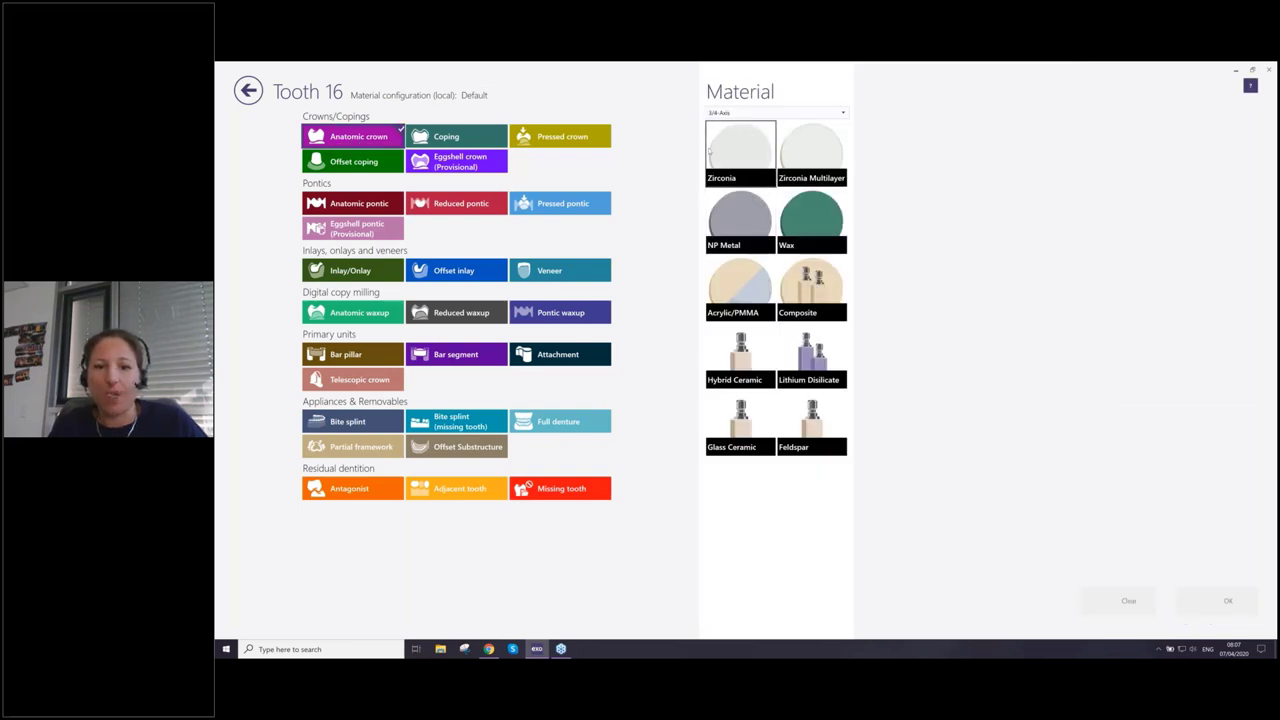
{"action": "left_click", "coordinate": [736, 157]}
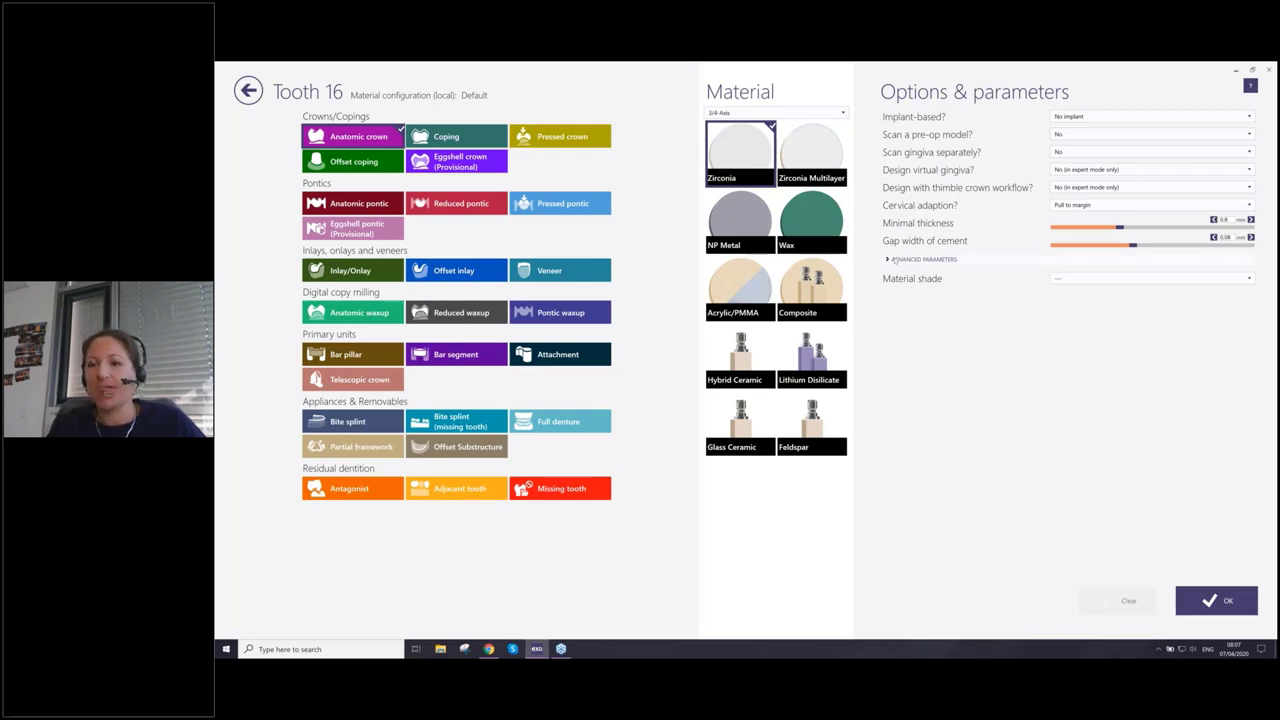
{"action": "left_click", "coordinate": [886, 259]}
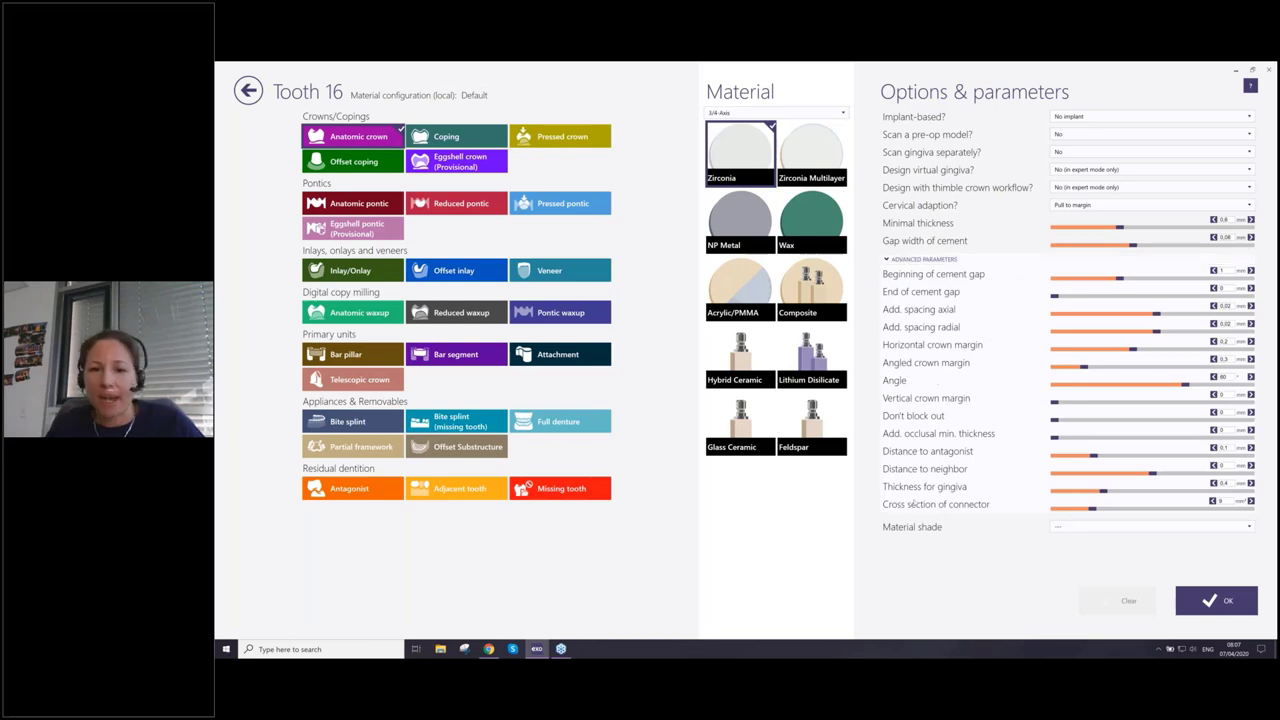
{"action": "left_click", "coordinate": [903, 262]}
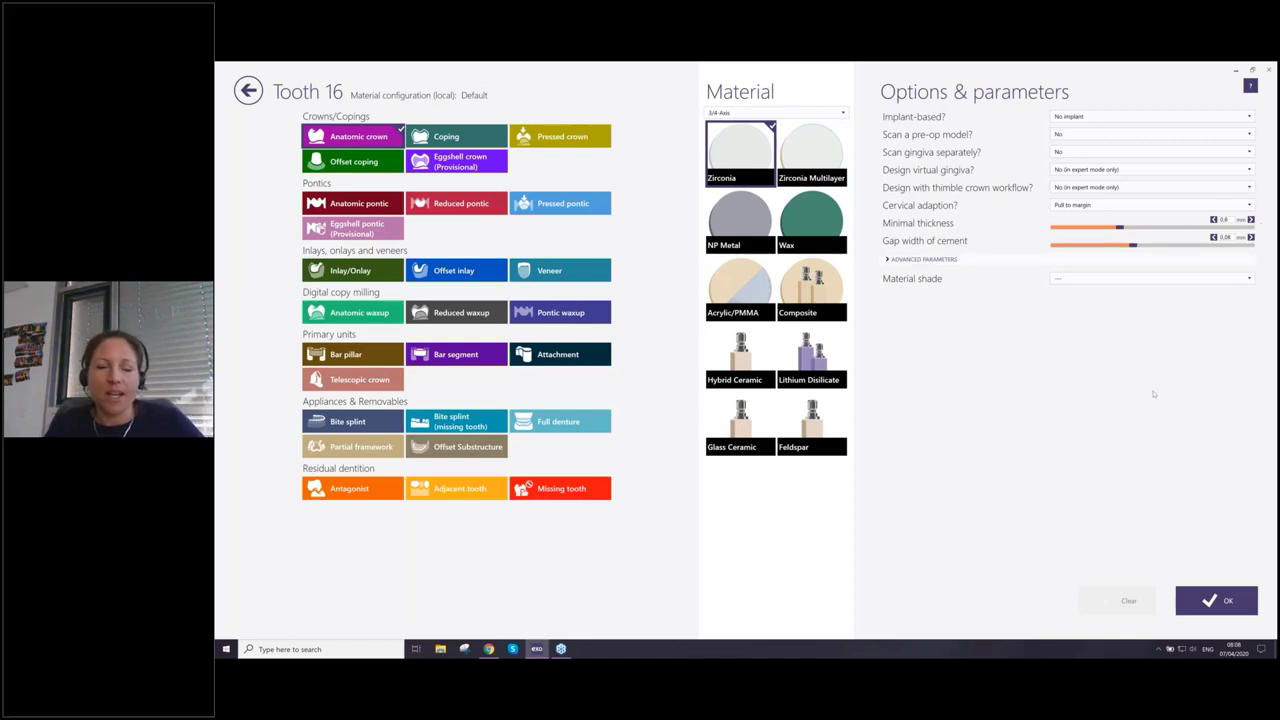
Set the minimal thickness to 0.84 mm for tooth 16 and confirm its Zirconia anatomic crown
{"action": "mouse_move", "coordinate": [1120, 228]}
{"action": "left_mouse_down"}
{"action": "mouse_move", "coordinate": [1140, 229]}
{"action": "mouse_move", "coordinate": [1120, 228]}
{"action": "left_mouse_up"}
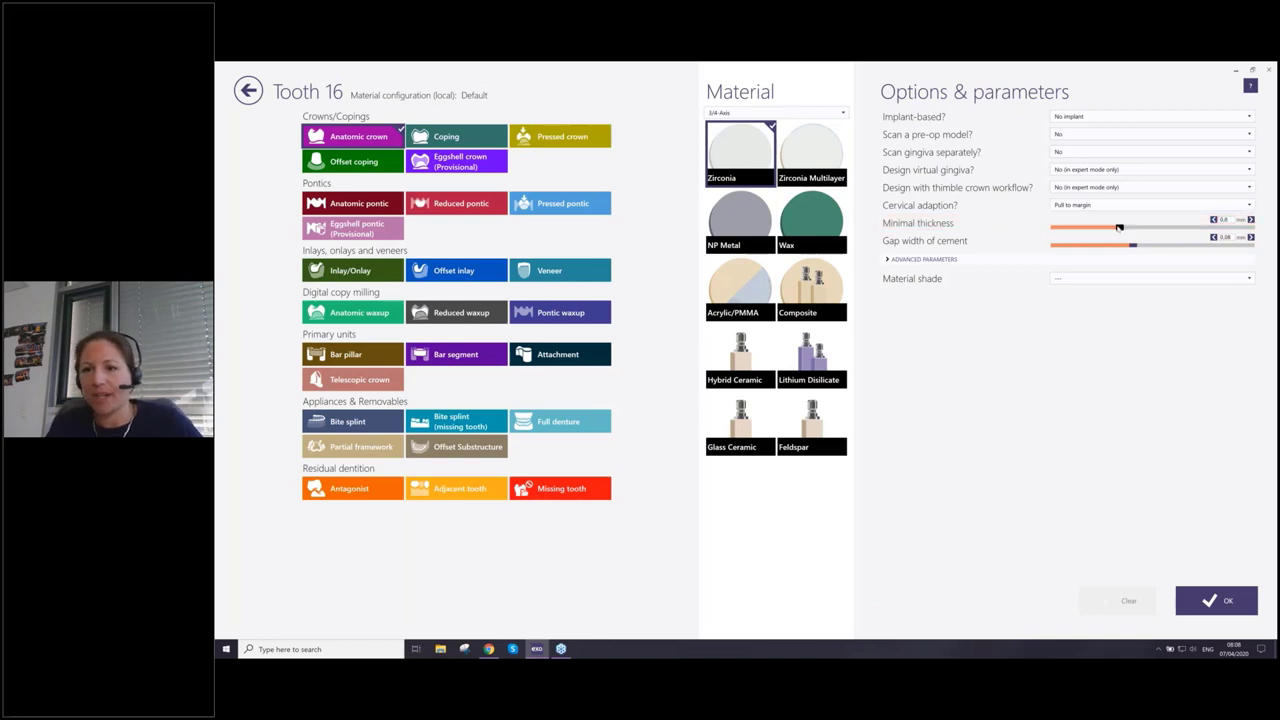
{"action": "left_click", "coordinate": [1129, 228]}
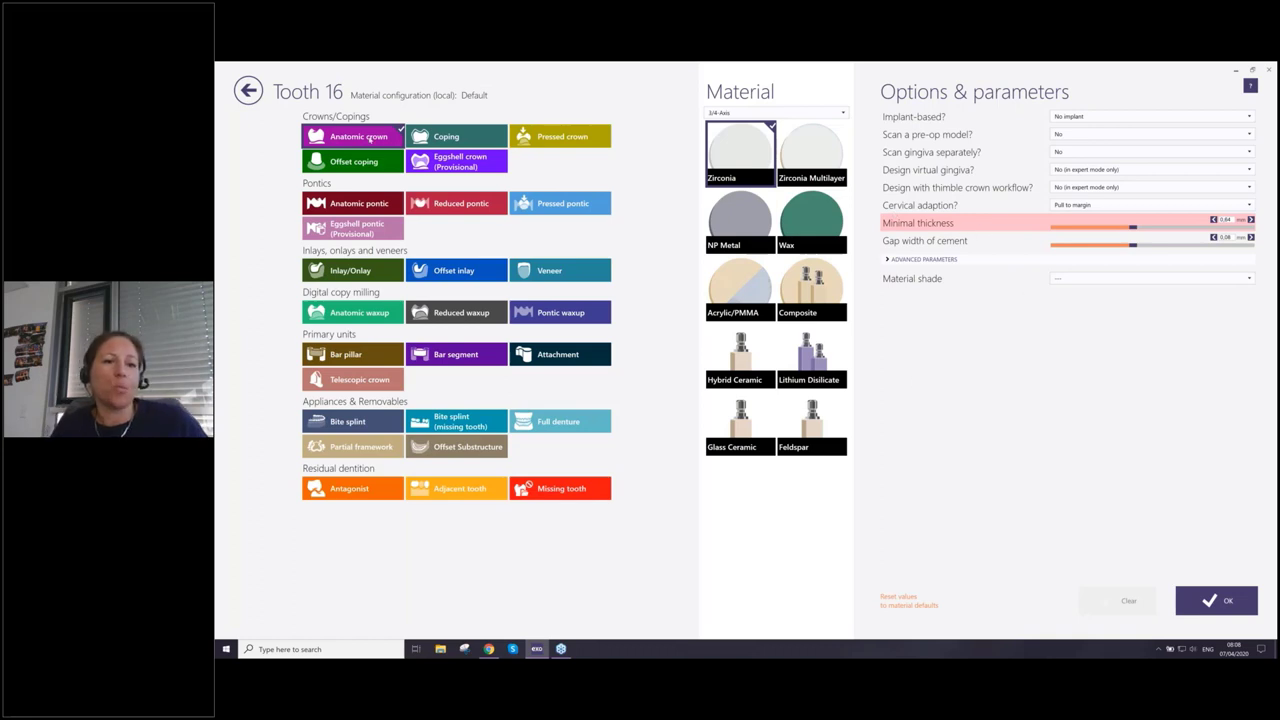
{"action": "left_click", "coordinate": [249, 91]}
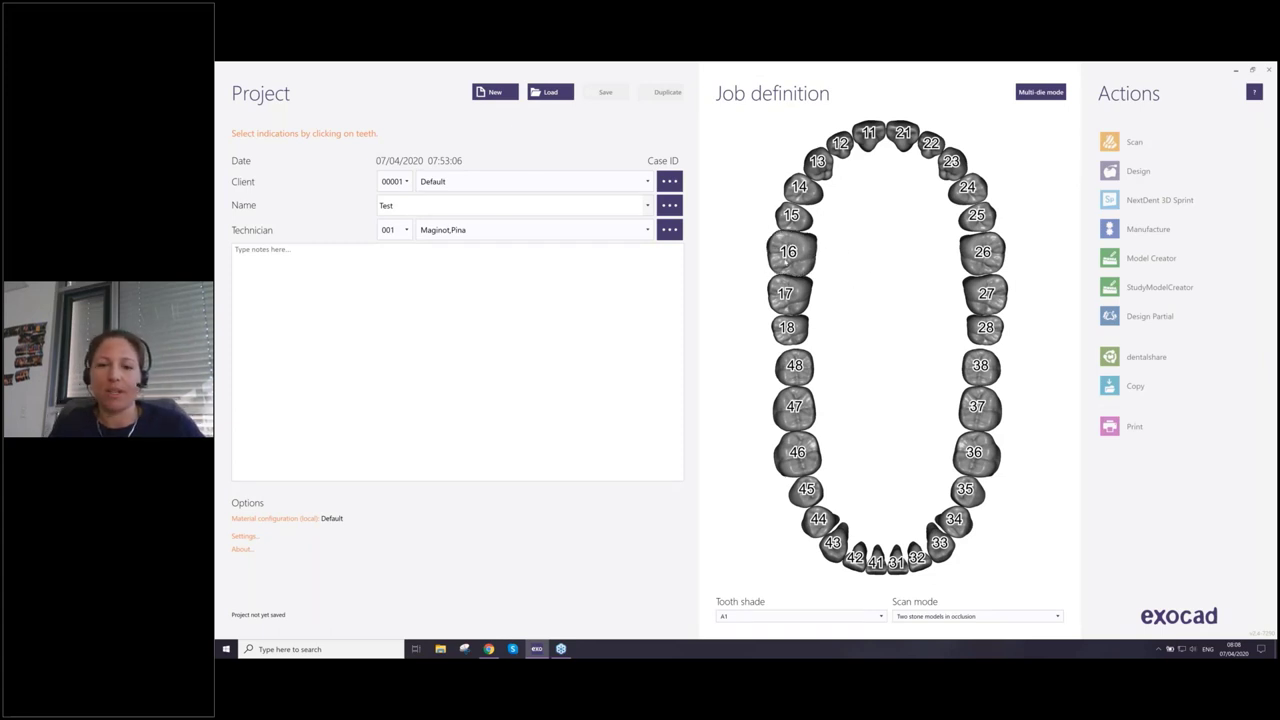
{"action": "left_click", "coordinate": [789, 252]}
{"action": "left_click", "coordinate": [376, 139]}
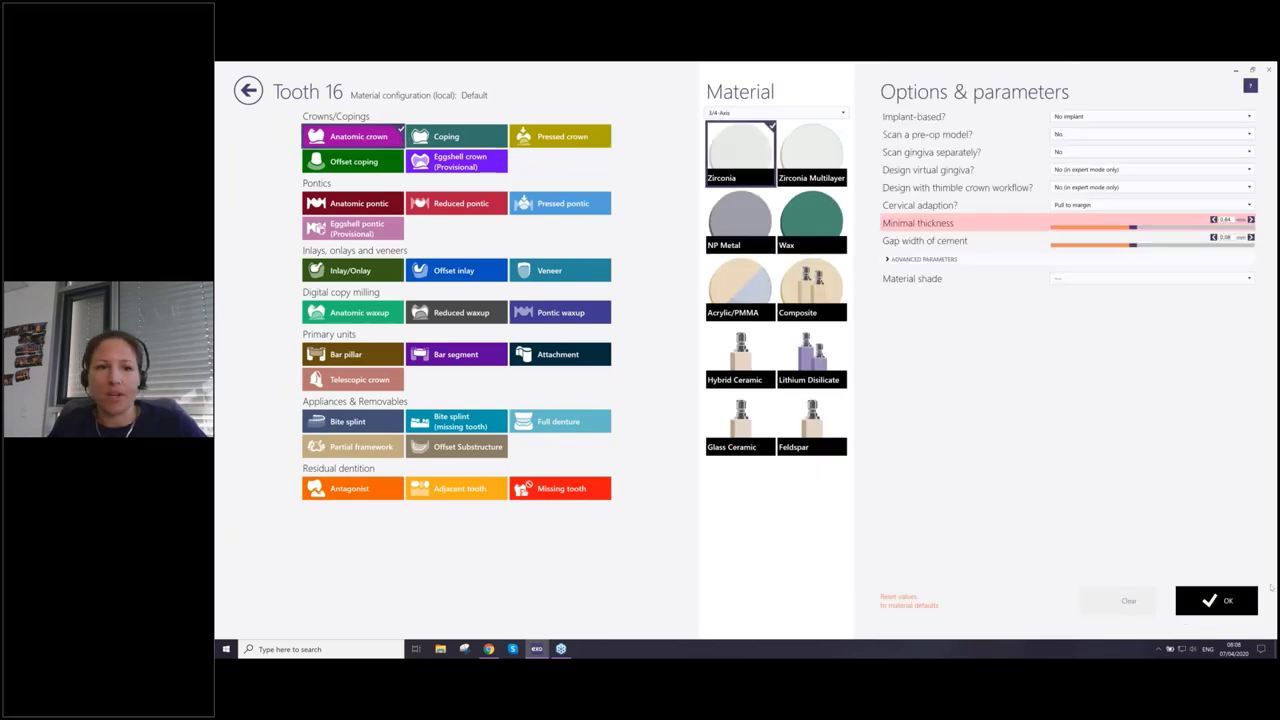
{"action": "left_click", "coordinate": [1228, 600]}
Define tooth 15 as an anatomic pontic in Zirconia
{"action": "left_click", "coordinate": [793, 217]}
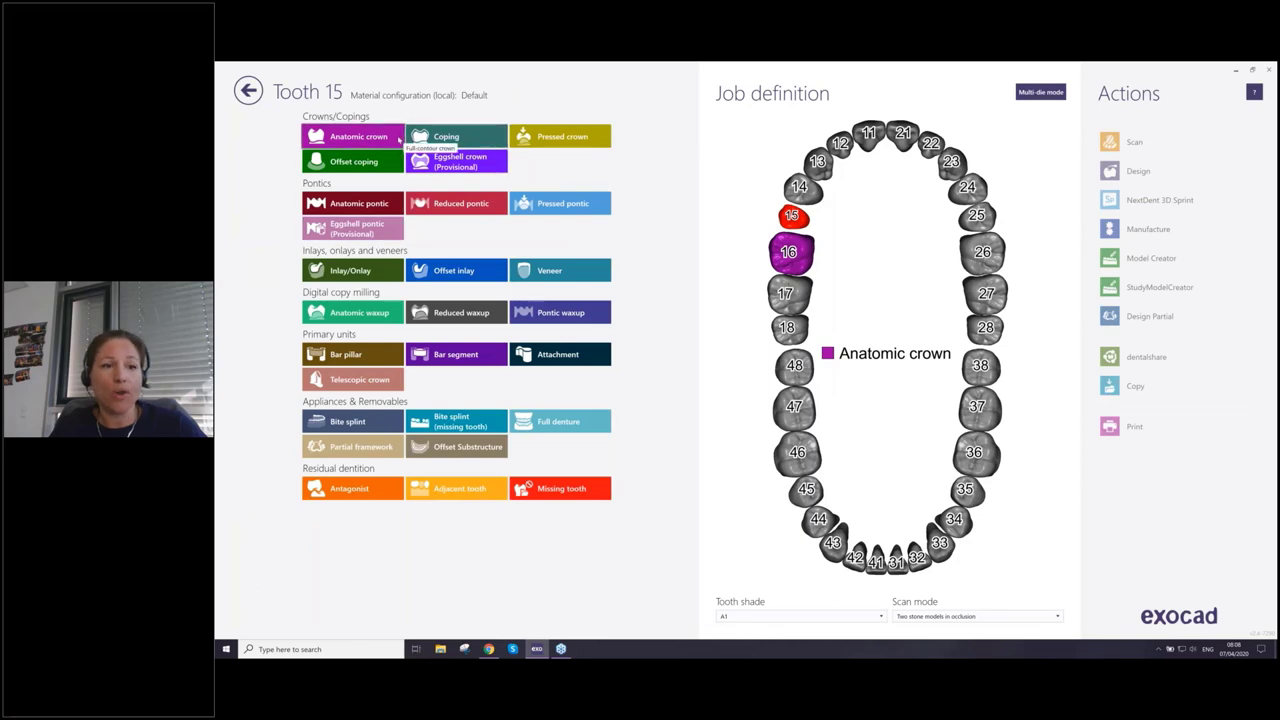
{"action": "left_click", "coordinate": [348, 203]}
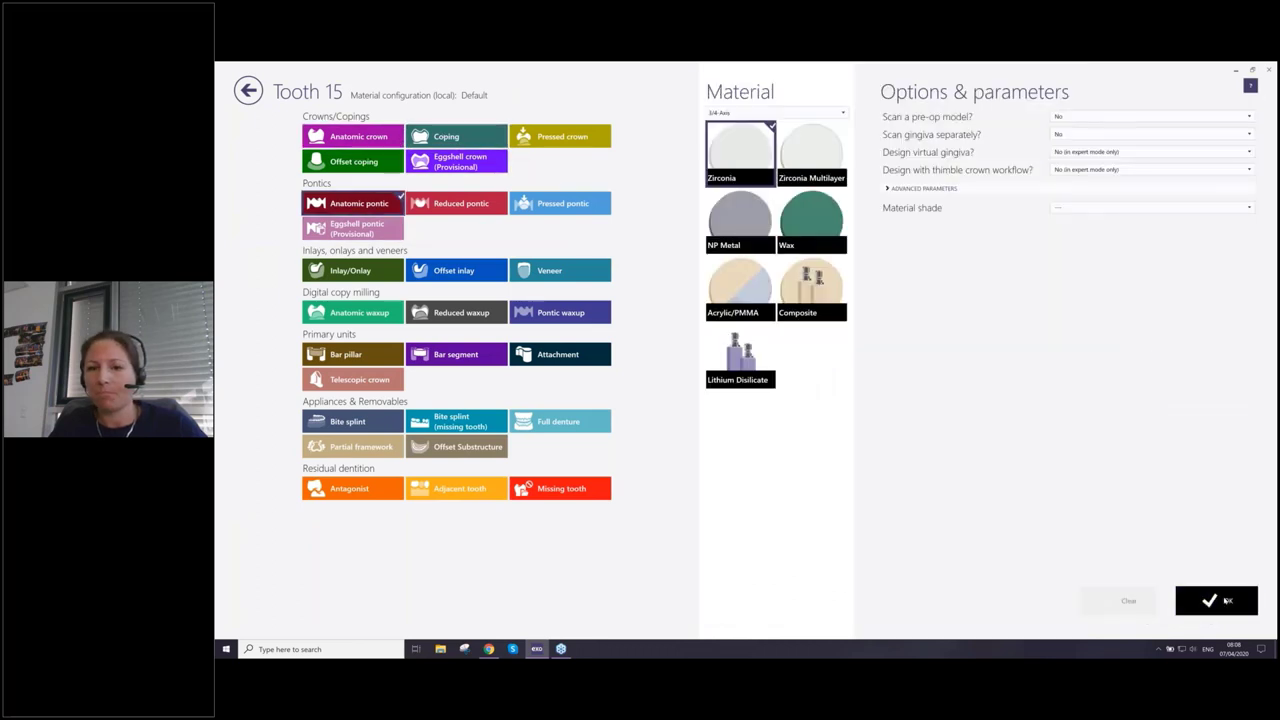
{"action": "left_click", "coordinate": [1236, 590]}
Define tooth 14 as a coping
{"action": "left_click", "coordinate": [800, 188]}
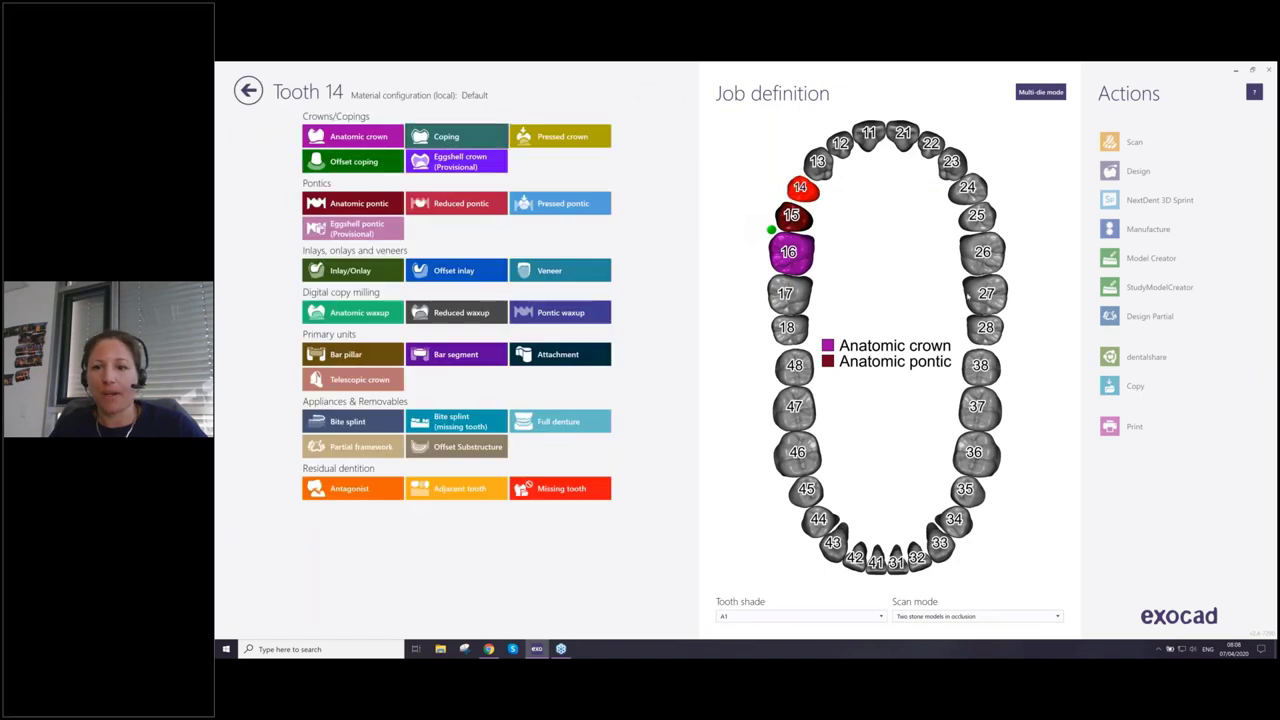
{"action": "left_click", "coordinate": [446, 136]}
{"action": "left_click", "coordinate": [1237, 591]}
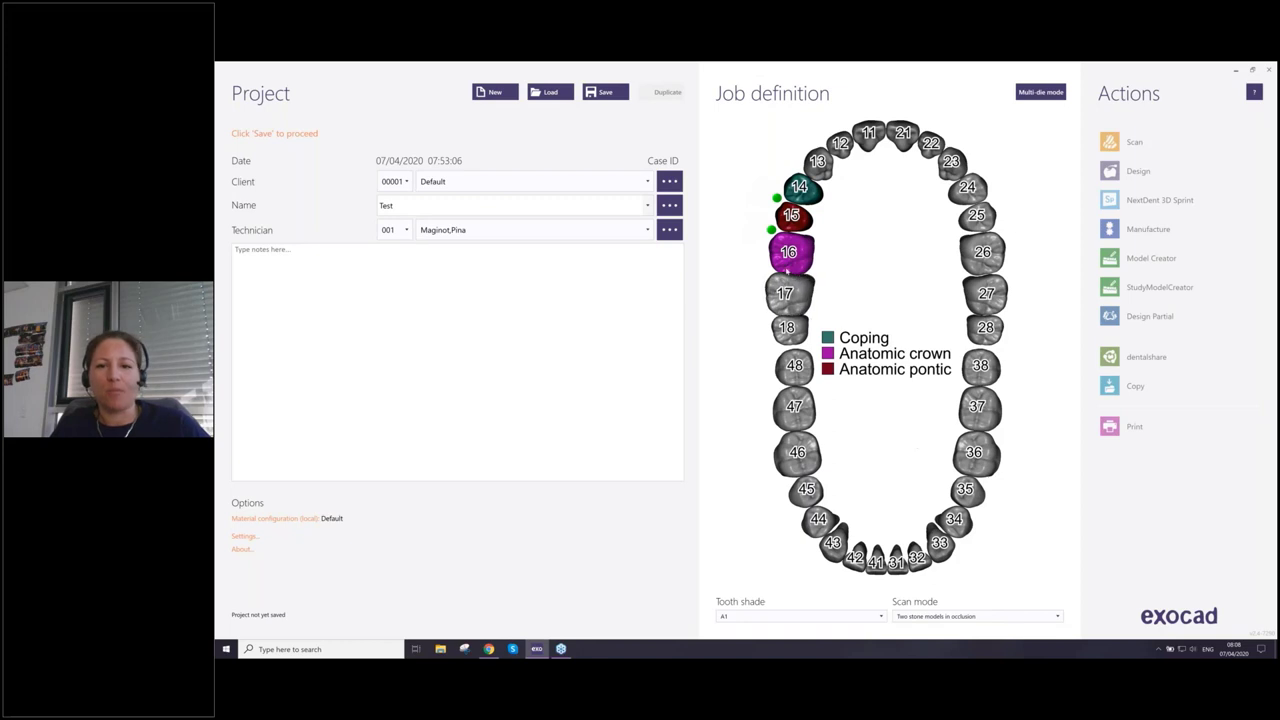
Copy the coping definition from tooth 14 to teeth 25 and 37
{"action": "mouse_move", "coordinate": [798, 189]}
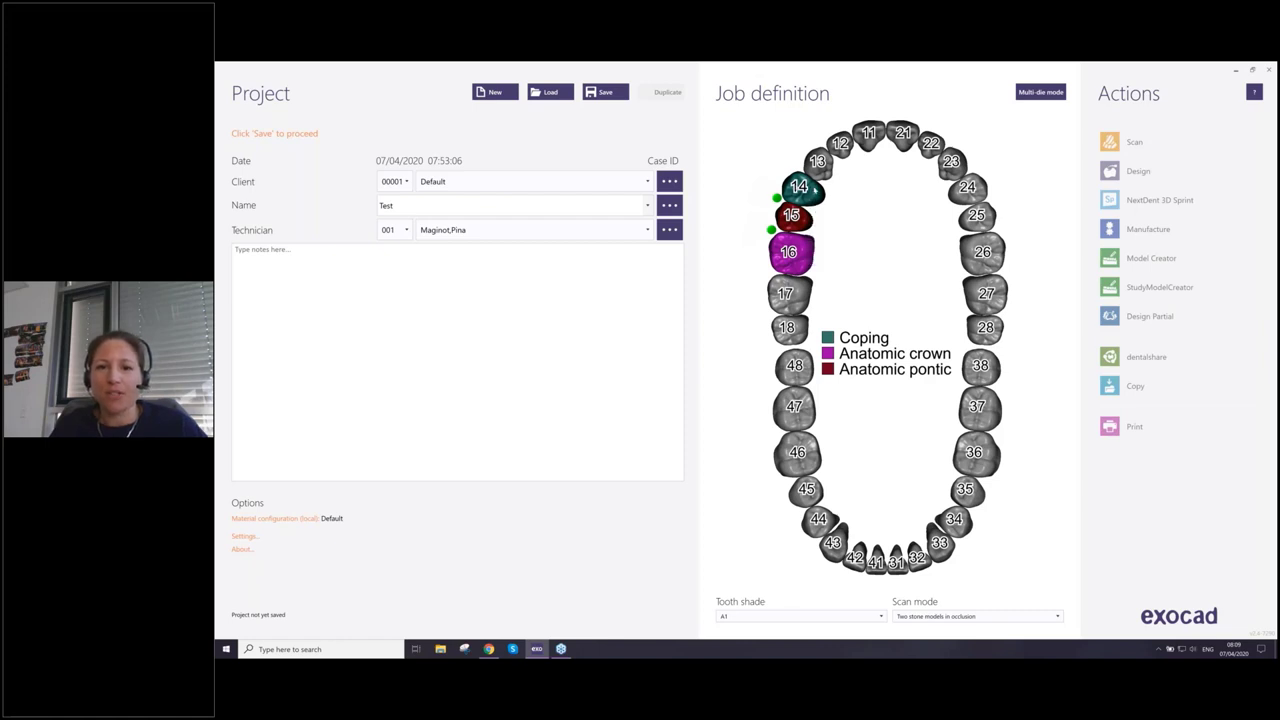
{"action": "left_click", "coordinate": [983, 222]}
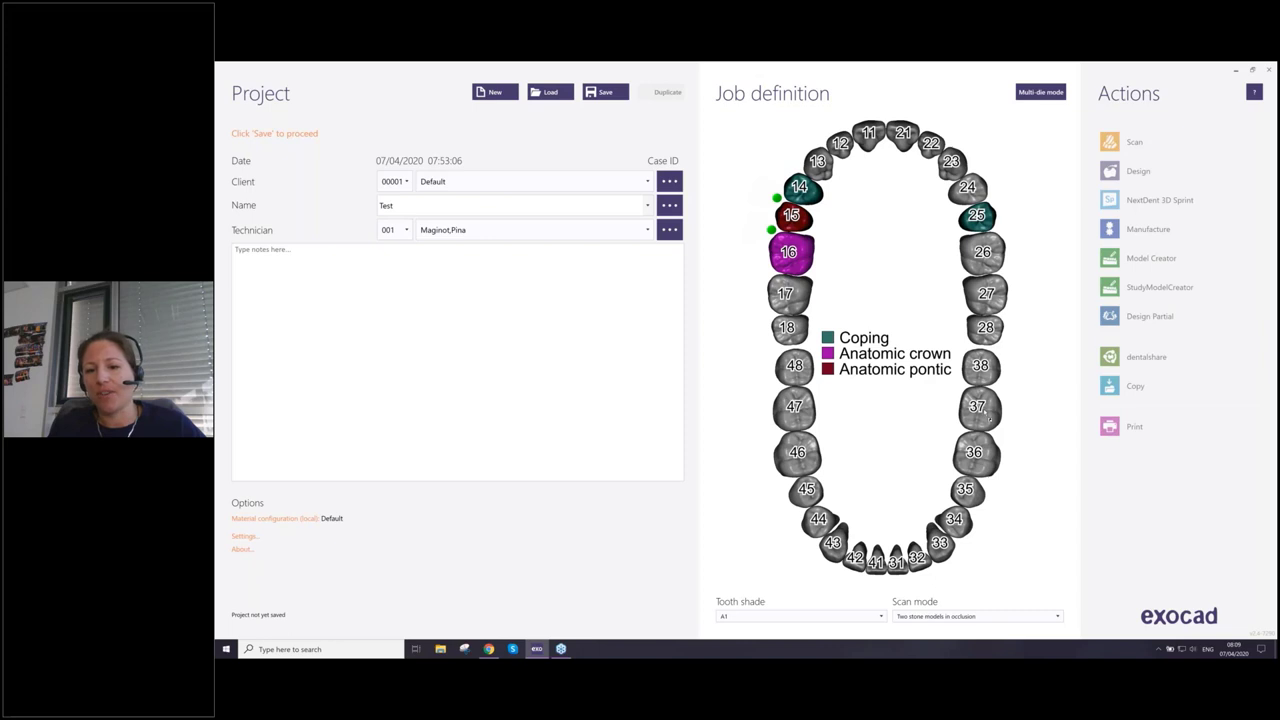
{"action": "left_click", "coordinate": [990, 419]}
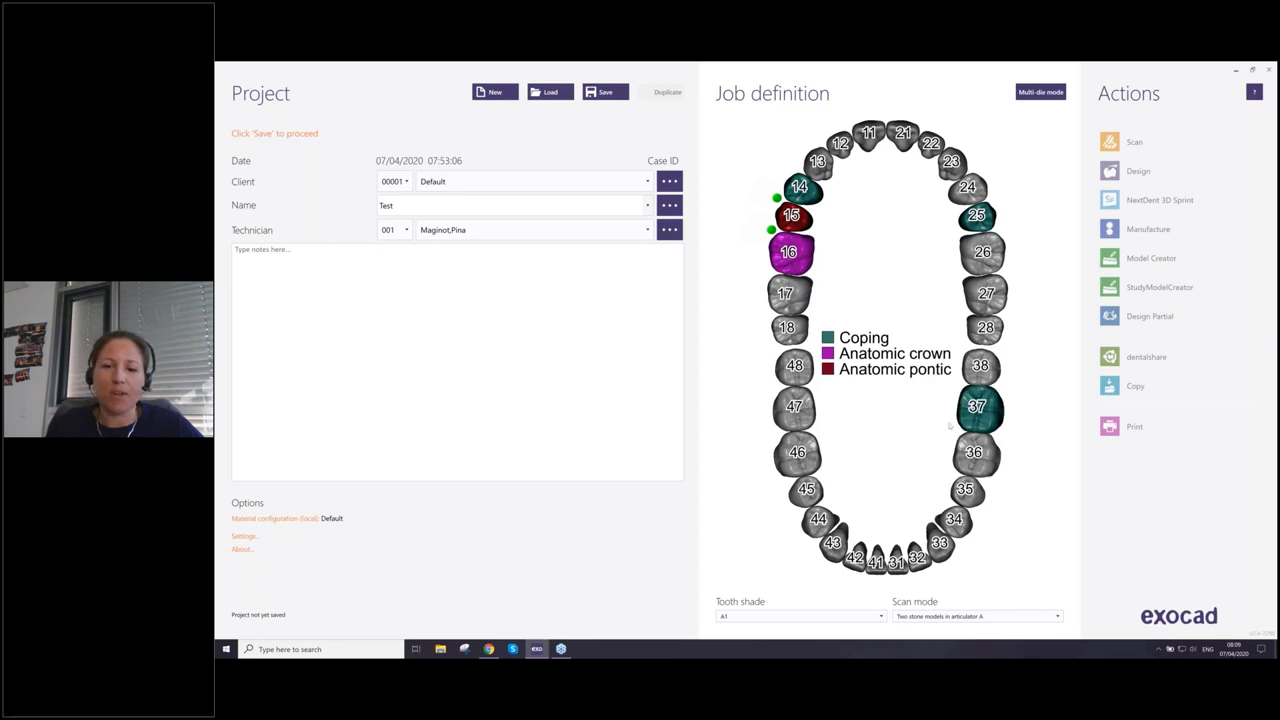
Remove the coping from tooth 37 and clear the work type of tooth 25
{"action": "mouse_move", "coordinate": [963, 410]}
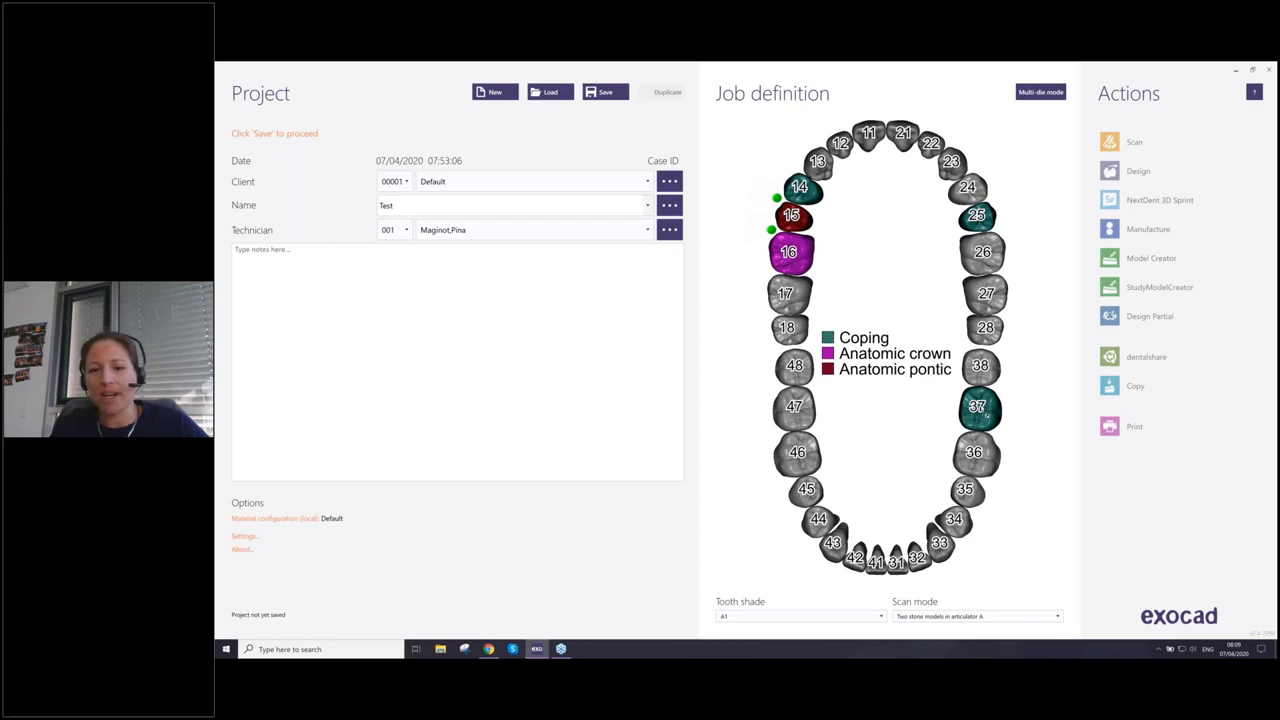
{"action": "left_click", "coordinate": [985, 408]}
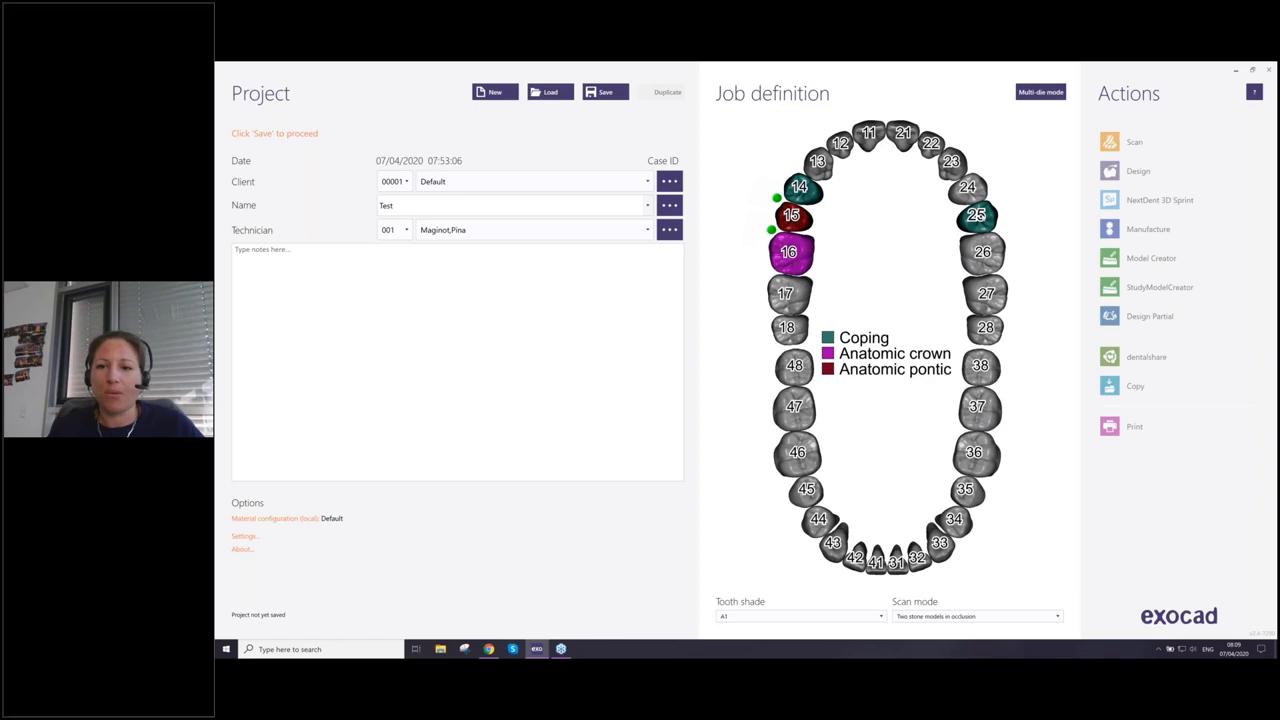
{"action": "left_click", "coordinate": [976, 215]}
{"action": "left_click", "coordinate": [1117, 600]}
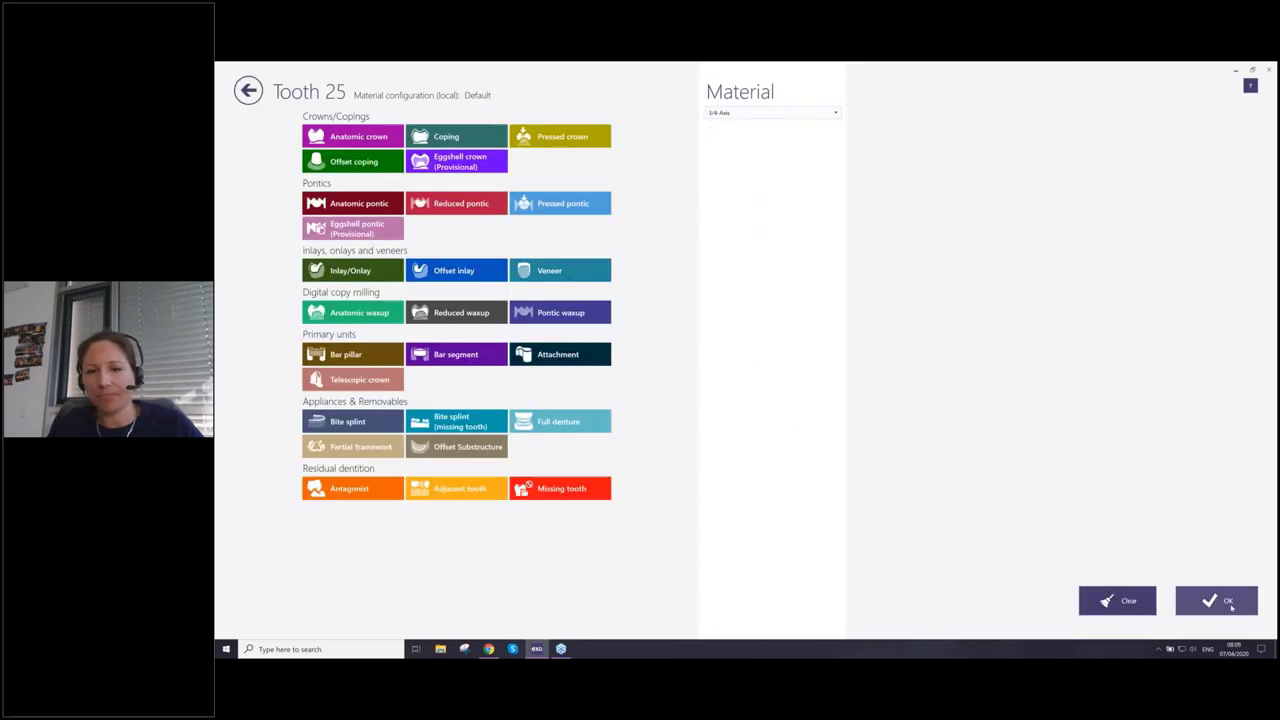
{"action": "key", "text": "Return"}
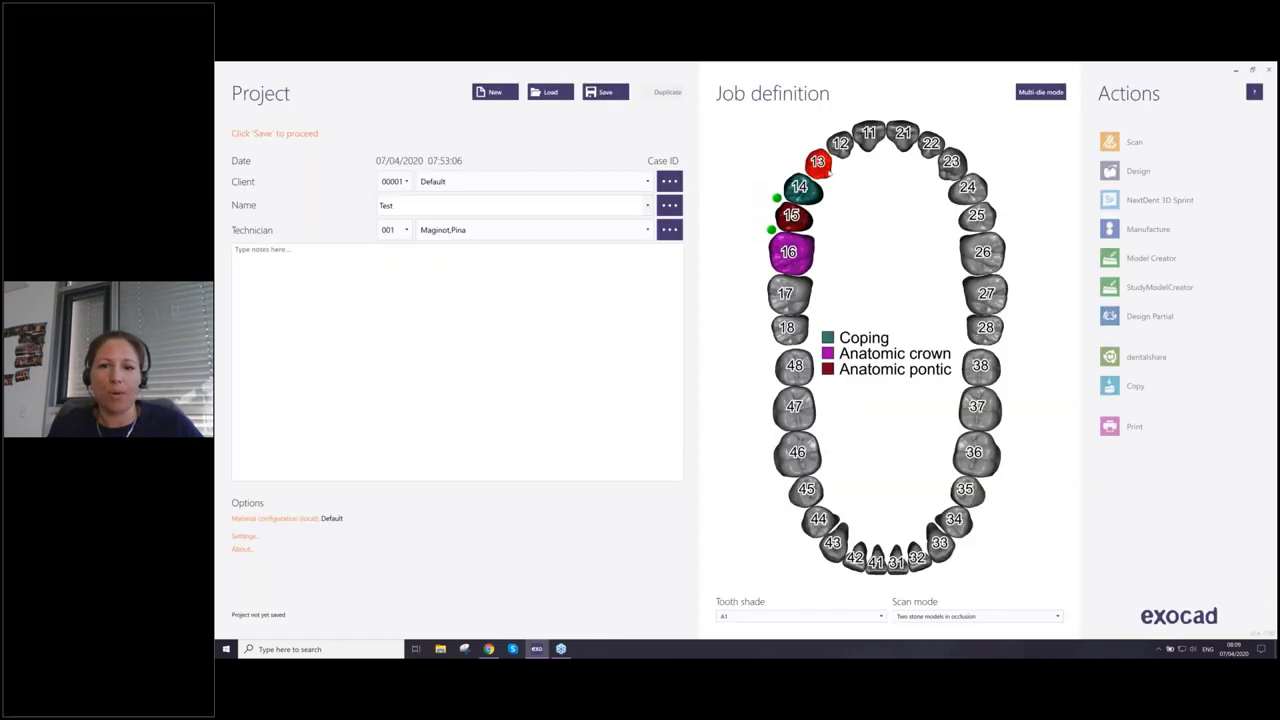
Remove the coping from tooth 14 and copy the anatomic pontic definition from tooth 15 to teeth 26 and 24
{"action": "left_click_drag", "start_coordinate": [813, 193], "coordinate": [978, 252]}
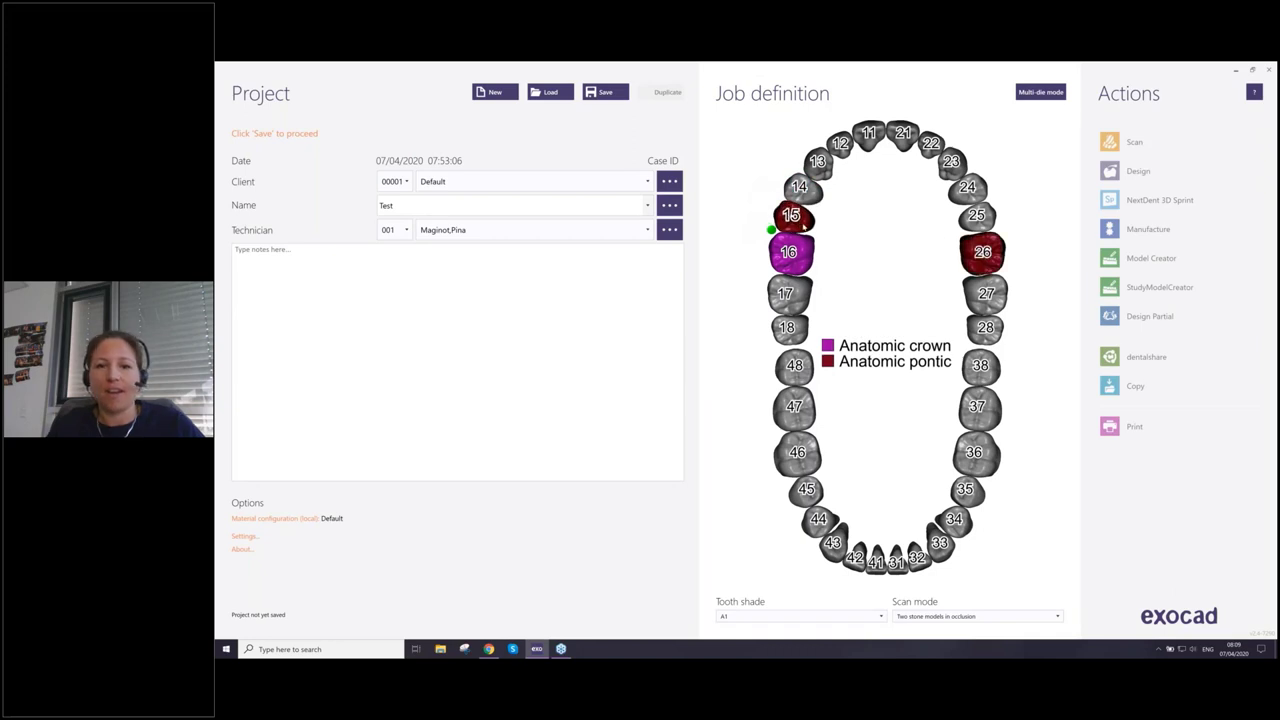
{"action": "left_click", "coordinate": [985, 194]}
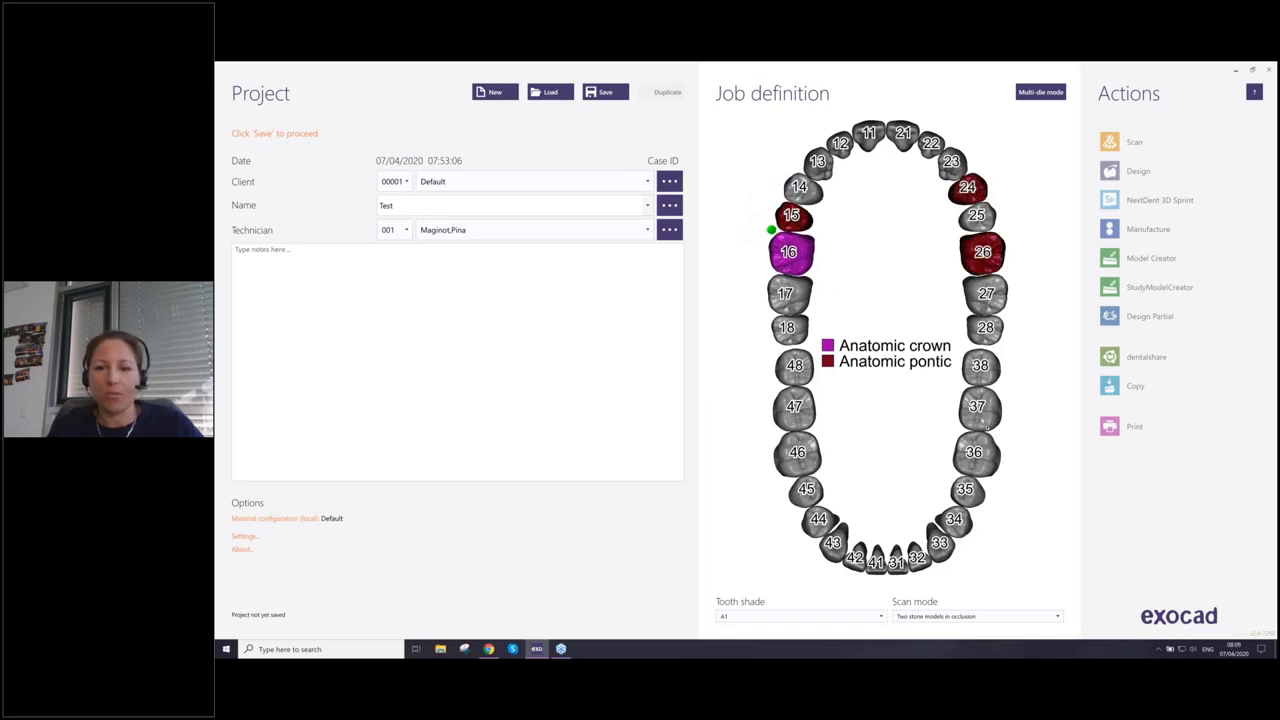
Copy the anatomic crown definition to tooth 37 and the anatomic pontic definition to tooth 47
{"action": "left_click", "coordinate": [986, 420]}
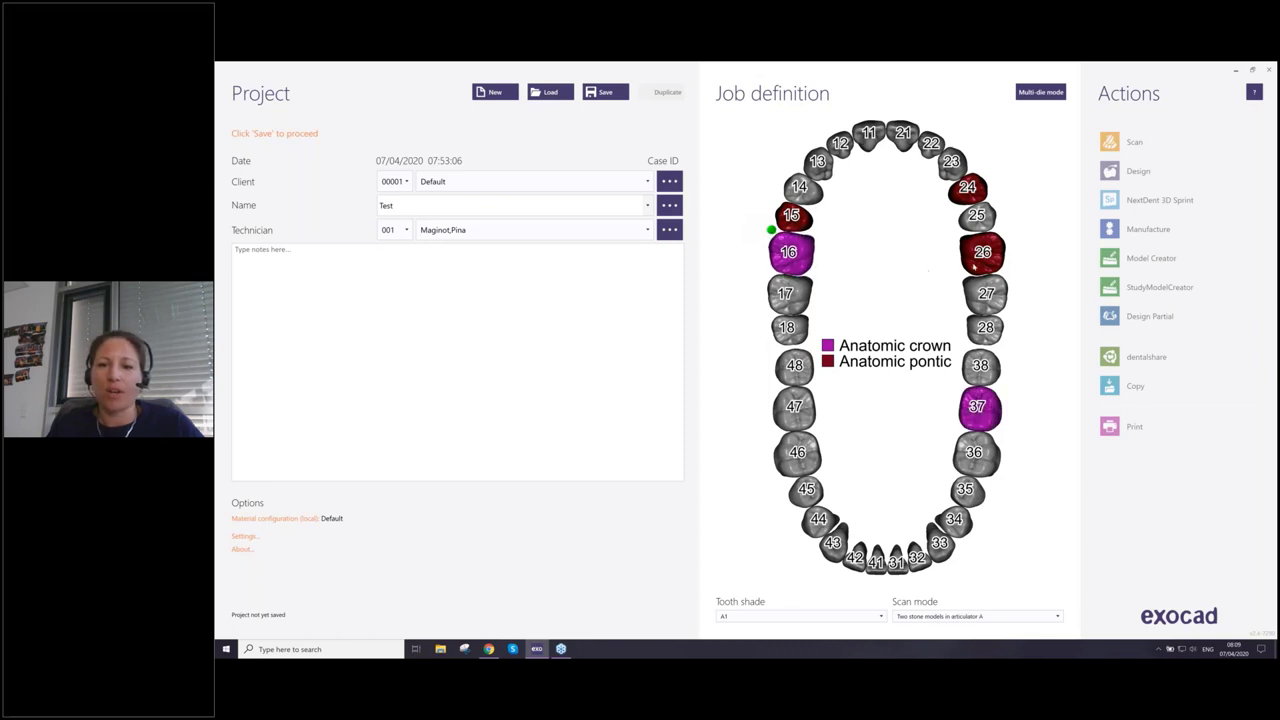
{"action": "left_click", "coordinate": [793, 406]}
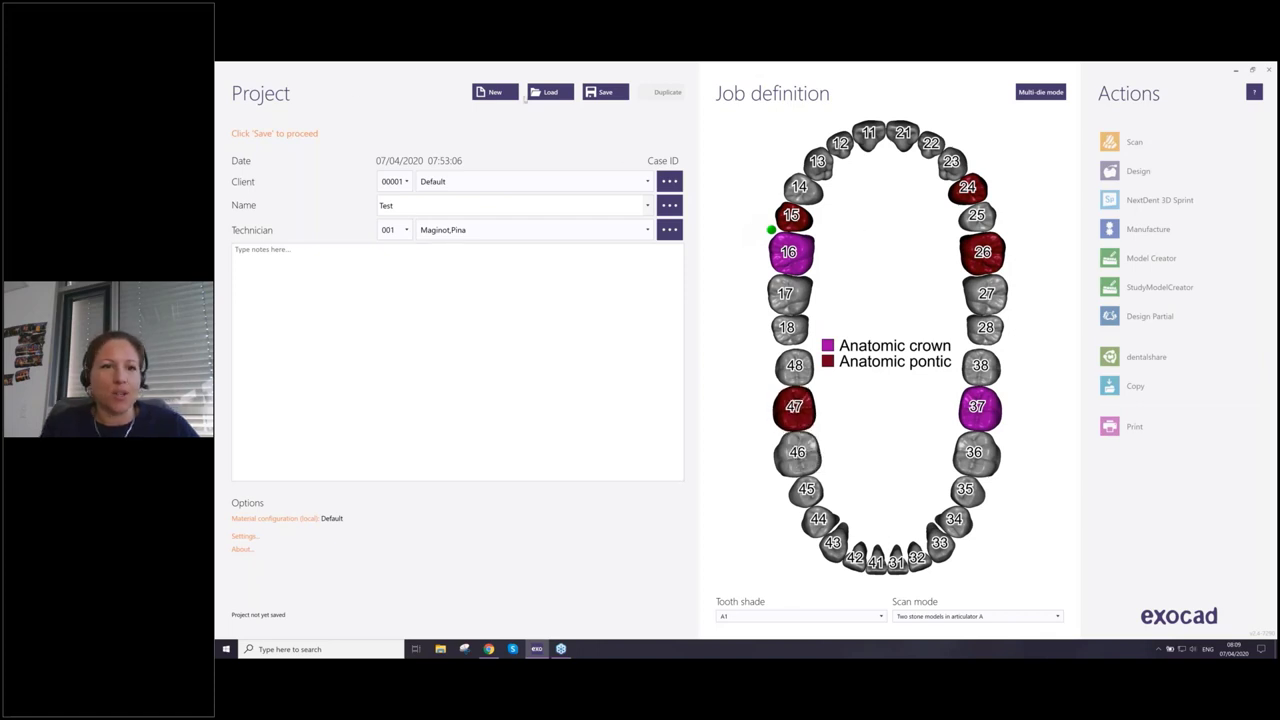
Start a new project without saving the current one, and load the sample project "Three-Element Bridge / Virtual Articulator / Copy and Paste"
{"action": "left_click", "coordinate": [495, 92]}
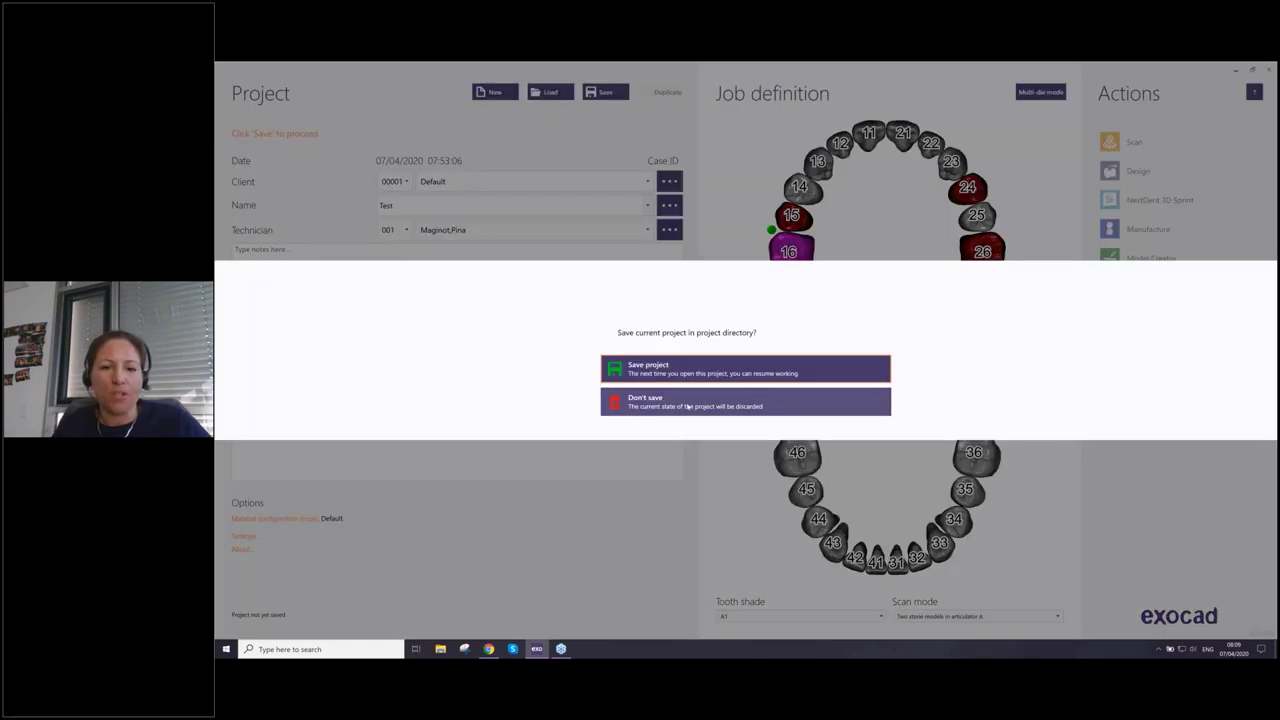
{"action": "left_click", "coordinate": [679, 405]}
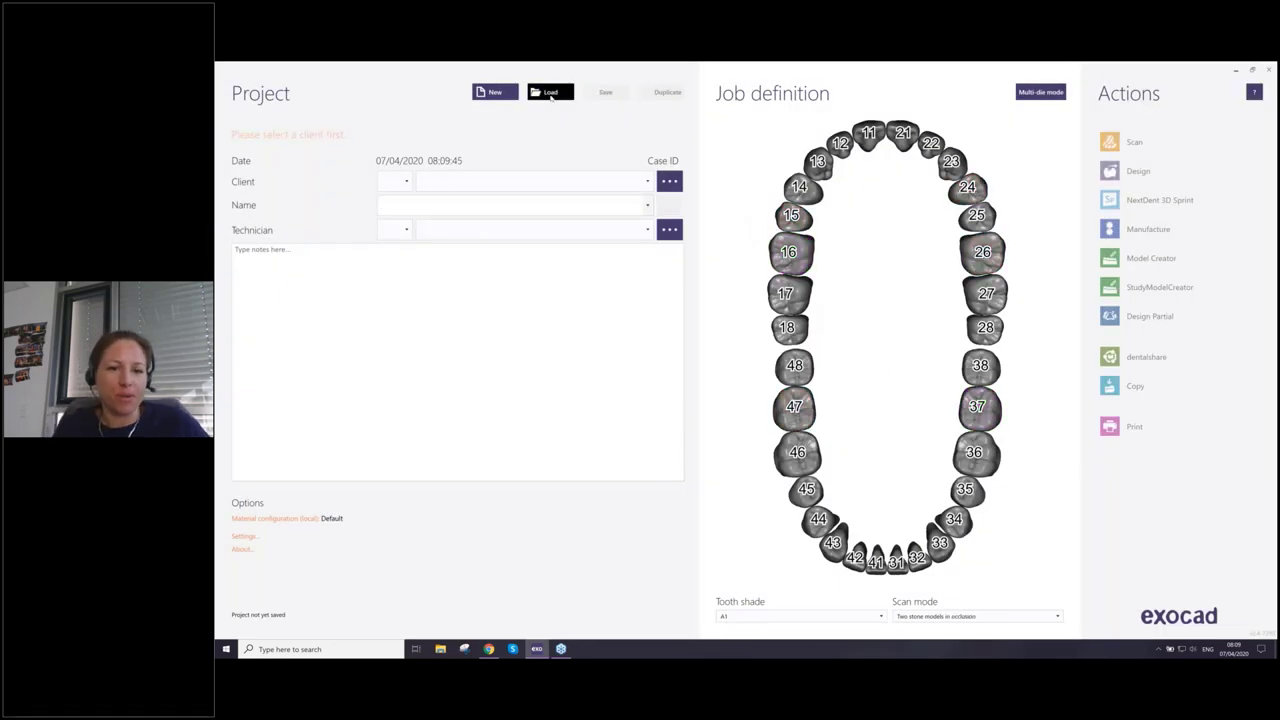
{"action": "left_click", "coordinate": [551, 93]}
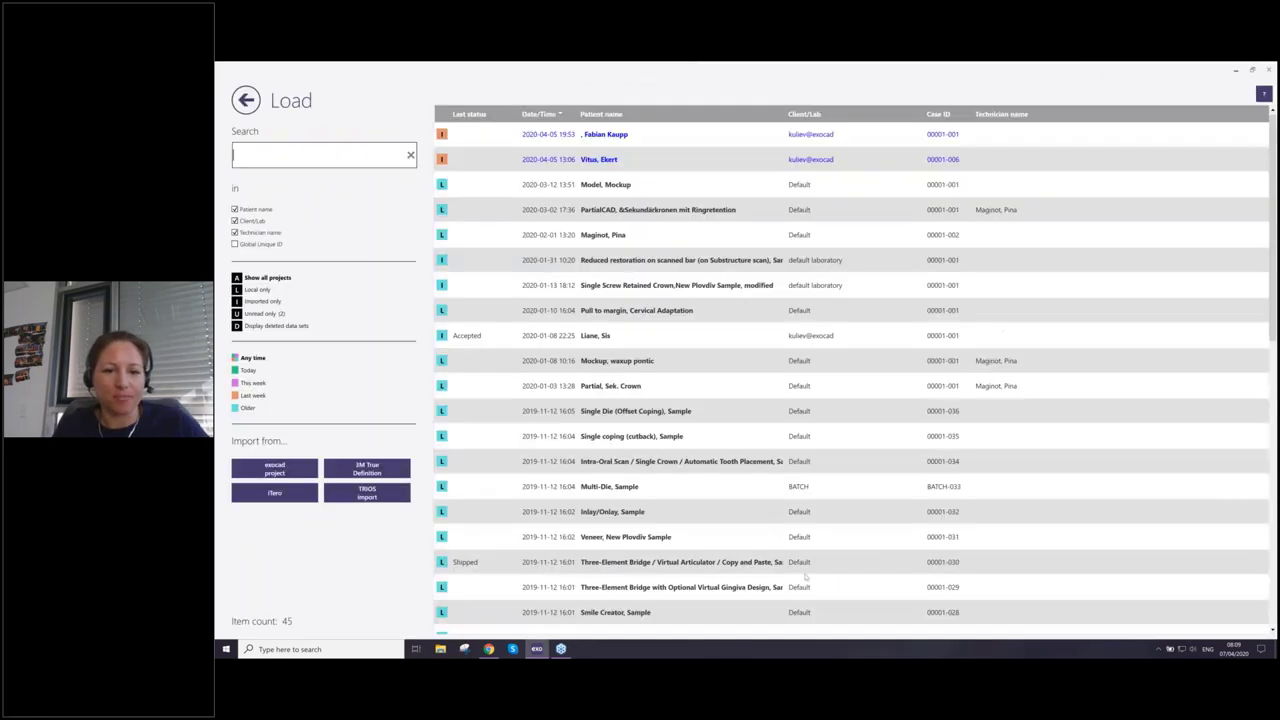
{"action": "left_click", "coordinate": [711, 562]}
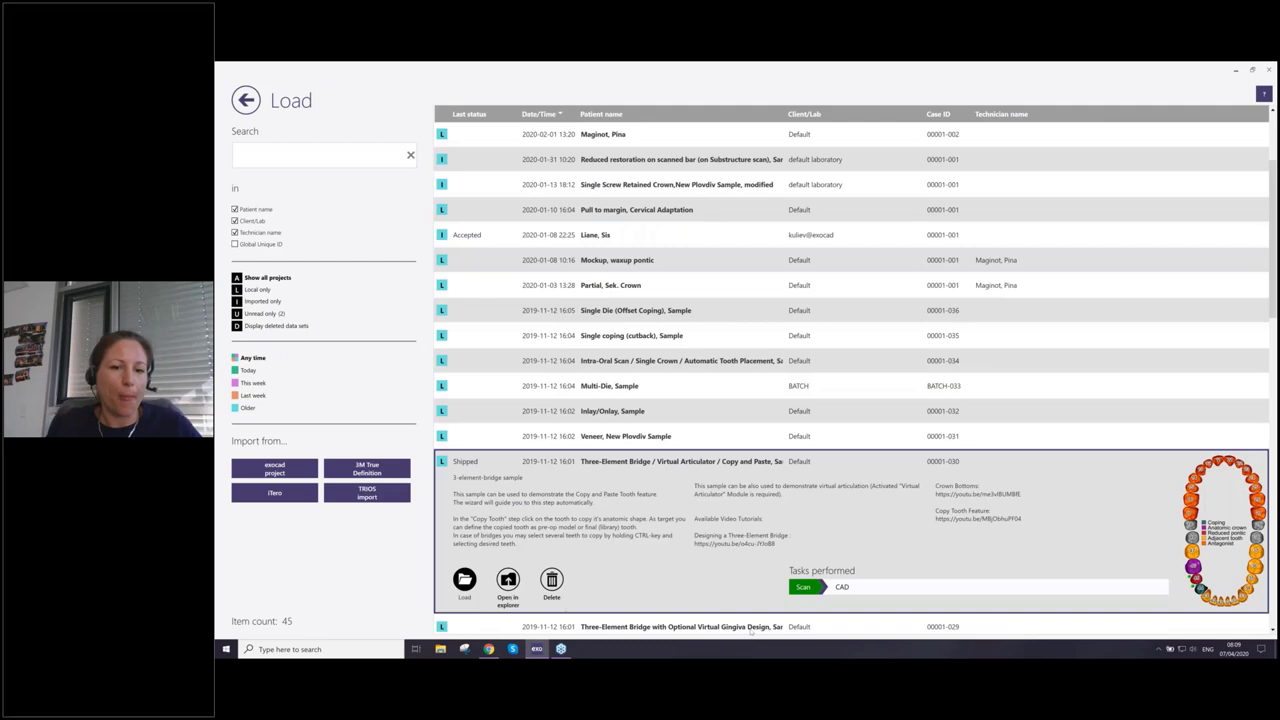
{"action": "left_click", "coordinate": [464, 579]}
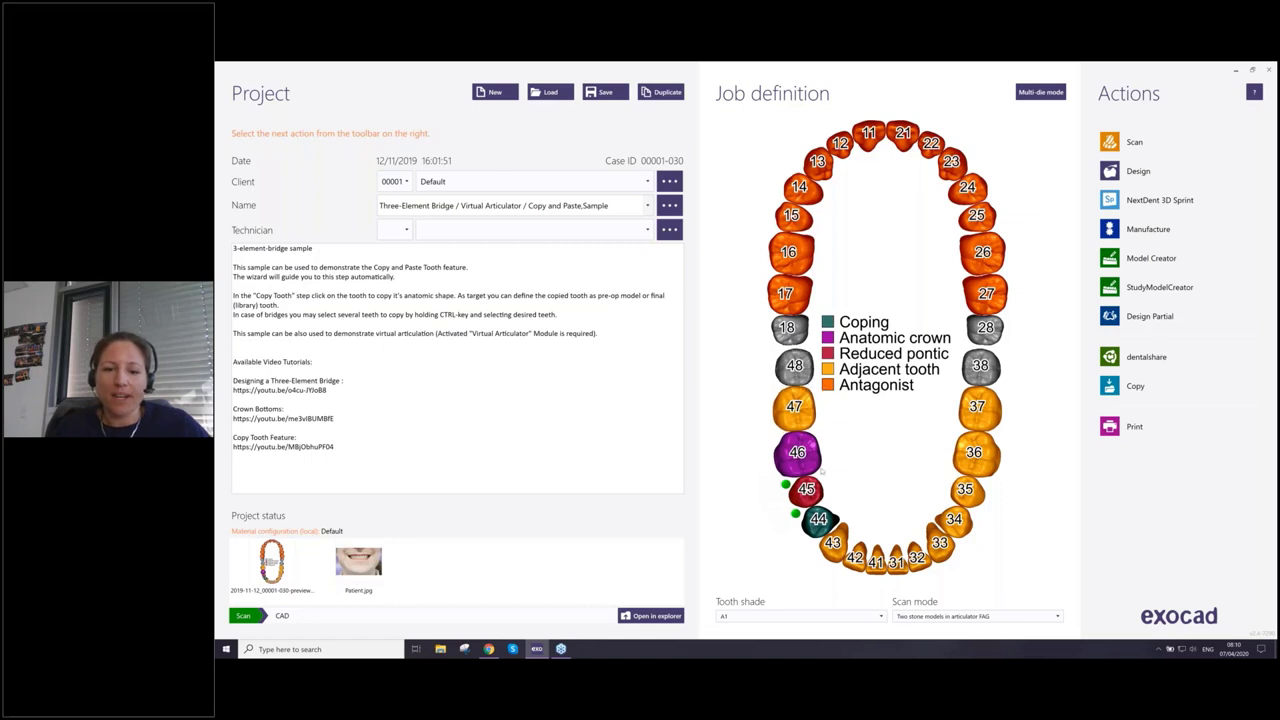
Inspect the work type and material details of teeth 46, 45 and 44 in the job definition
{"action": "mouse_move", "coordinate": [817, 459]}
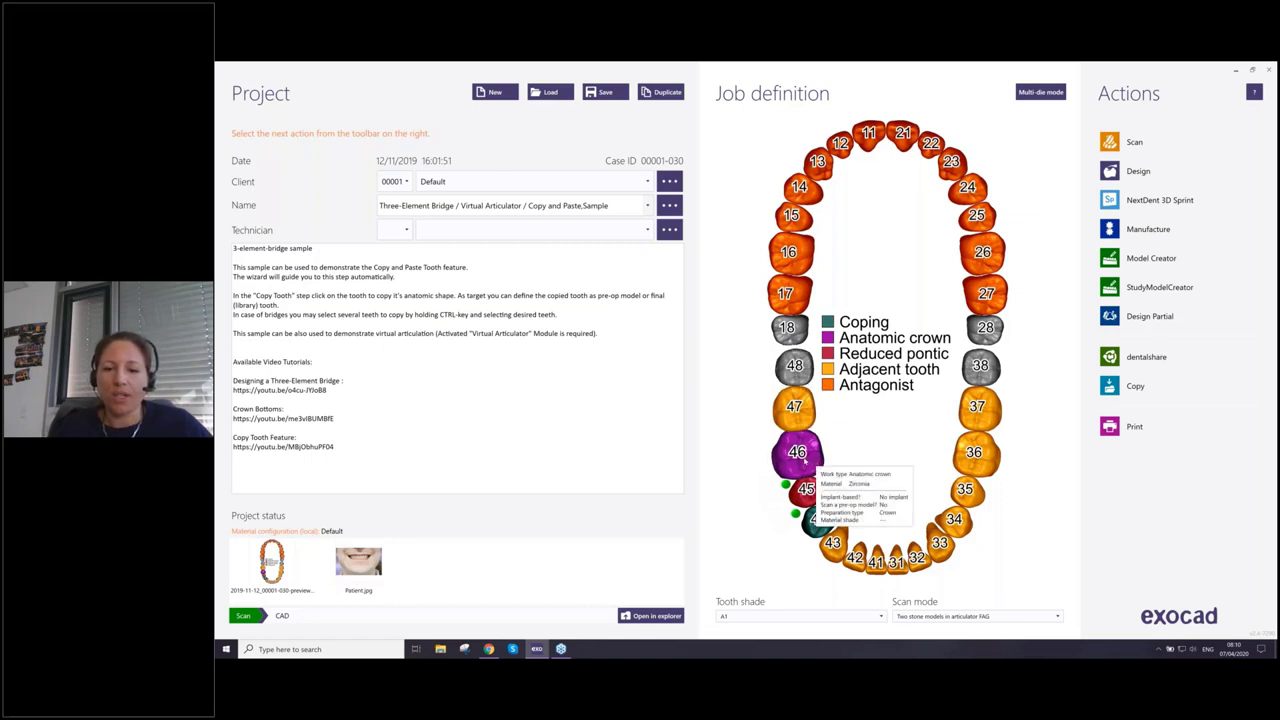
{"action": "mouse_move", "coordinate": [808, 497]}
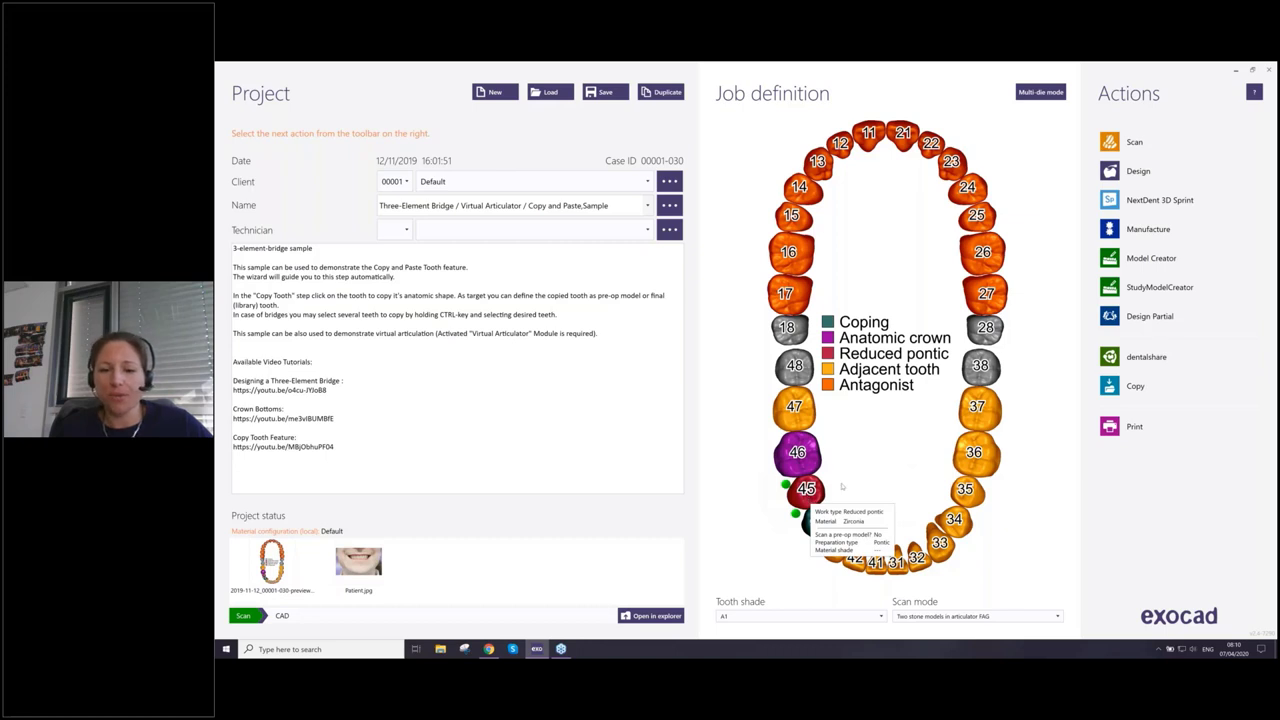
{"action": "mouse_move", "coordinate": [826, 520]}
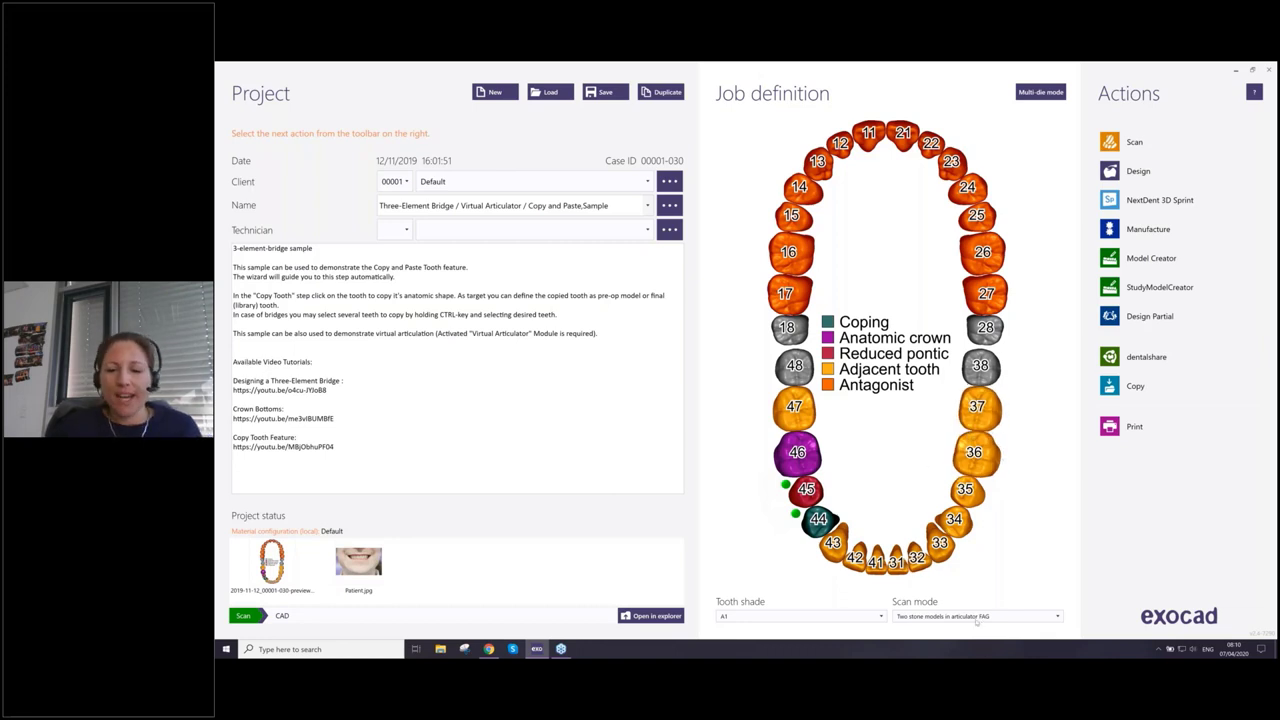
Review the available scan modes, including the articulator options, without changing the selected mode
{"action": "left_click", "coordinate": [975, 617]}
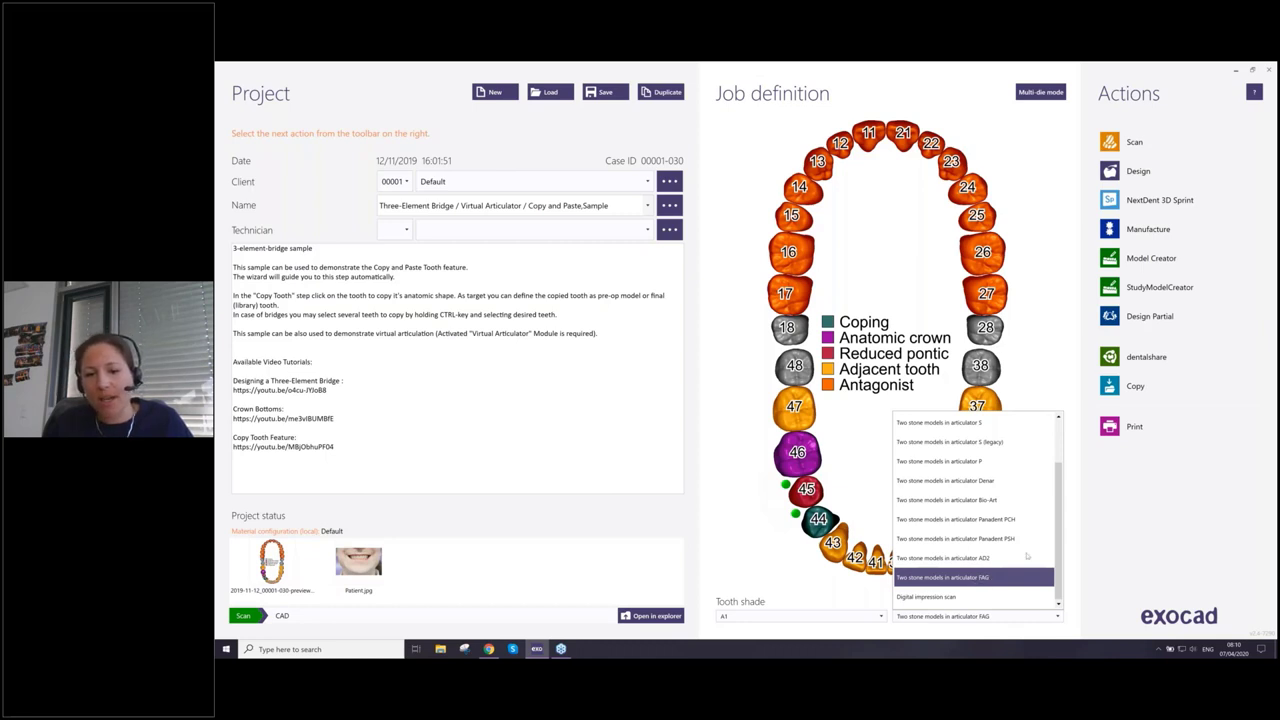
{"action": "left_click_drag", "start_coordinate": [1058, 540], "coordinate": [1069, 497]}
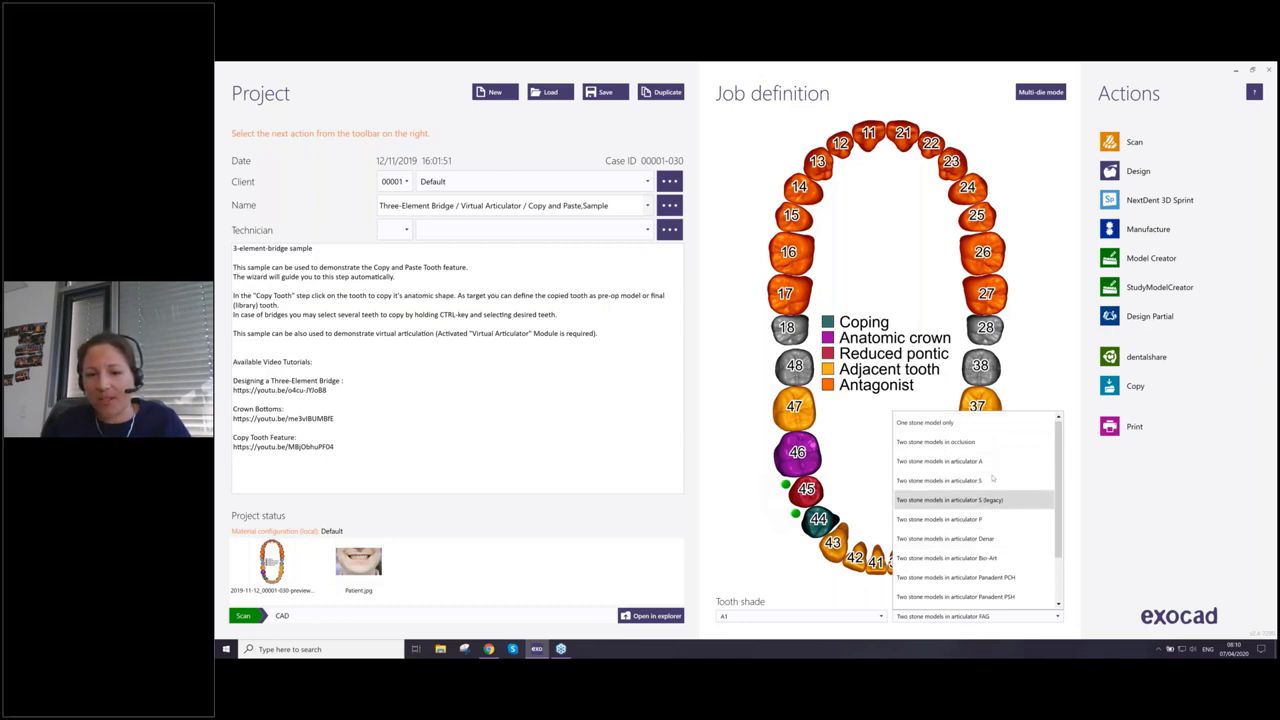
{"action": "scroll", "coordinate": [993, 517], "scroll_direction": "down", "scroll_amount": 1}
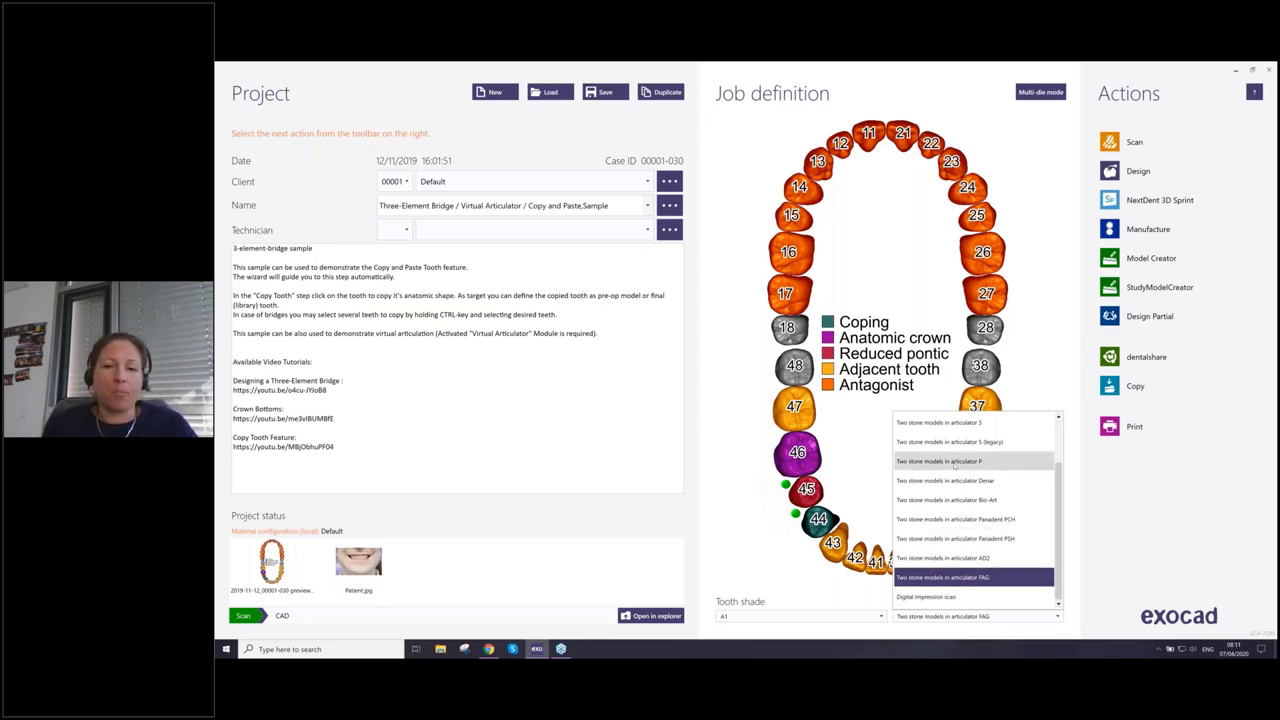
{"action": "left_click", "coordinate": [1052, 310]}
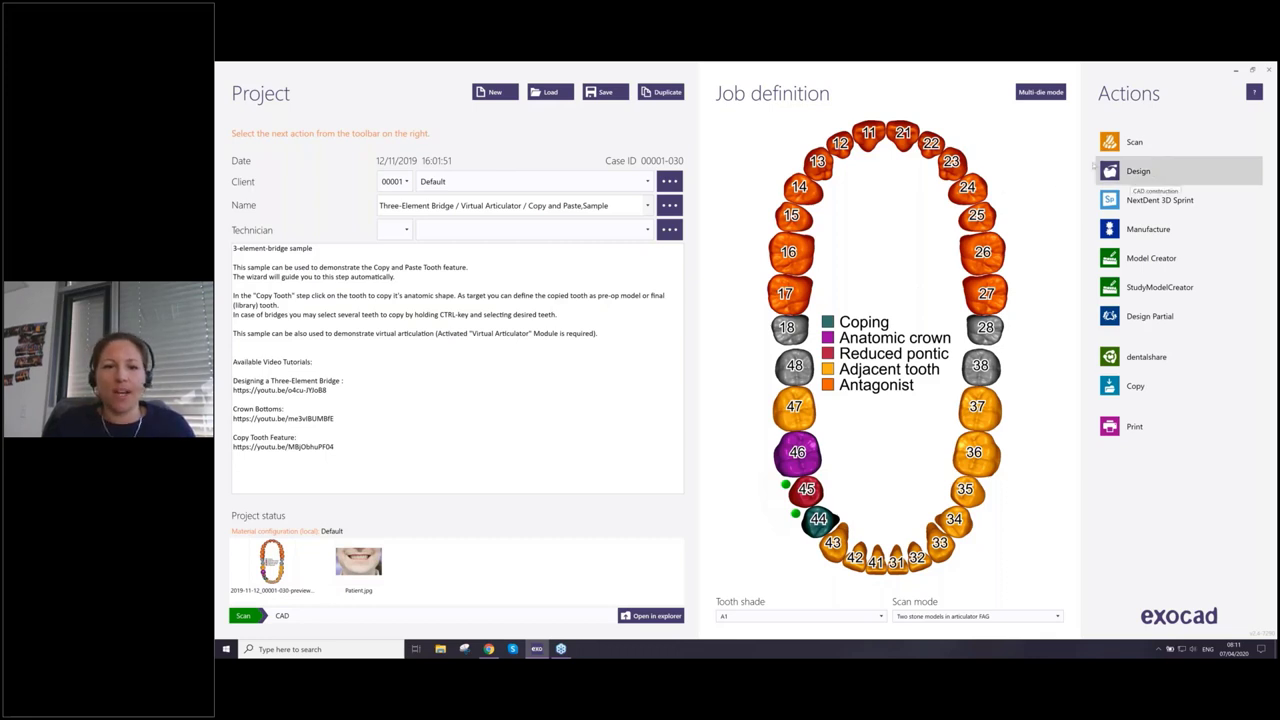
Start the CAD design of the loaded three-element bridge case and view the jaw scans from the front
{"action": "left_click", "coordinate": [1145, 178]}
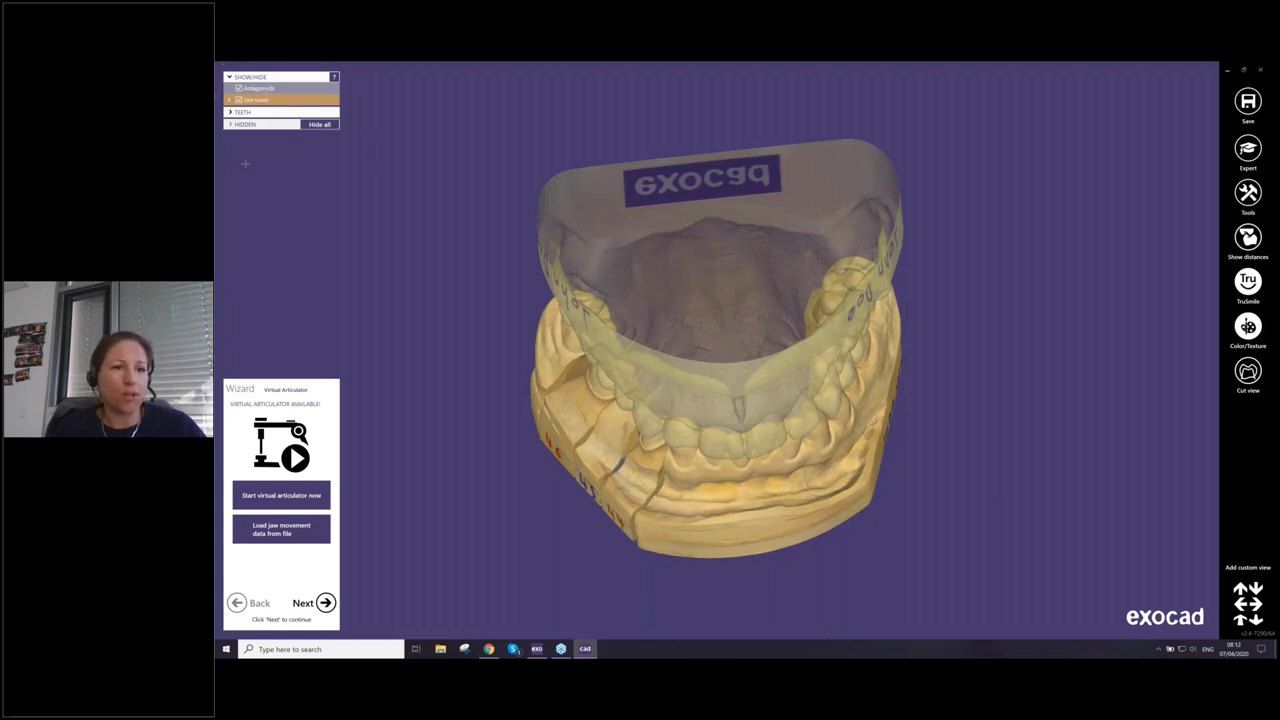
{"action": "left_click", "coordinate": [238, 100]}
{"action": "left_click", "coordinate": [314, 124]}
{"action": "right_click_drag", "start_coordinate": [548, 420], "coordinate": [548, 323]}
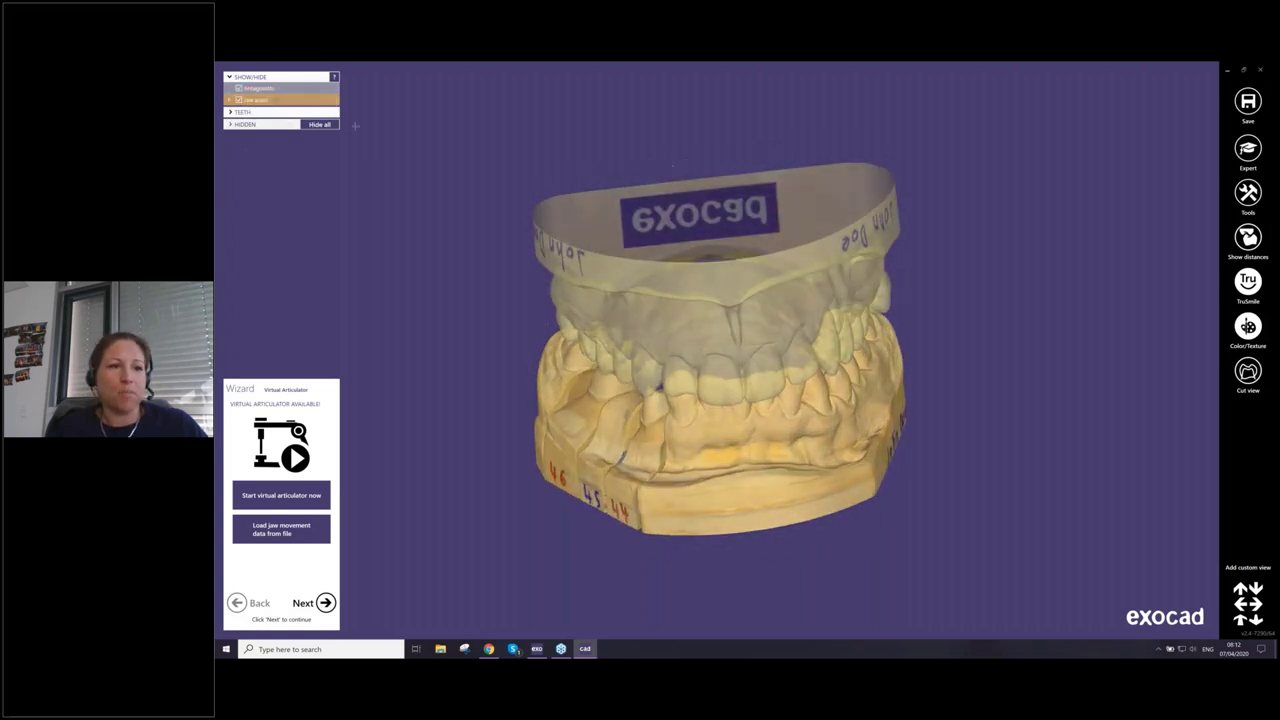
Hide and redisplay the antagonists, and try the display controls for the jaw scans
{"action": "left_click", "coordinate": [239, 89]}
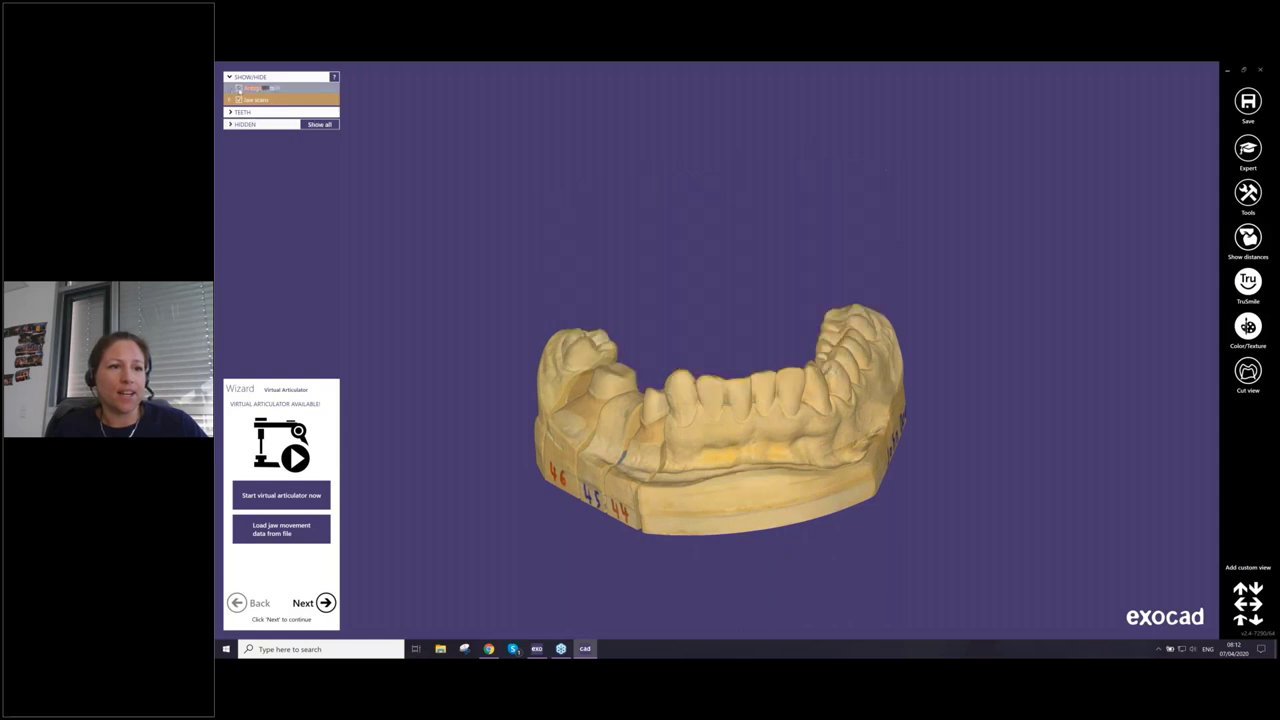
{"action": "left_click", "coordinate": [239, 89]}
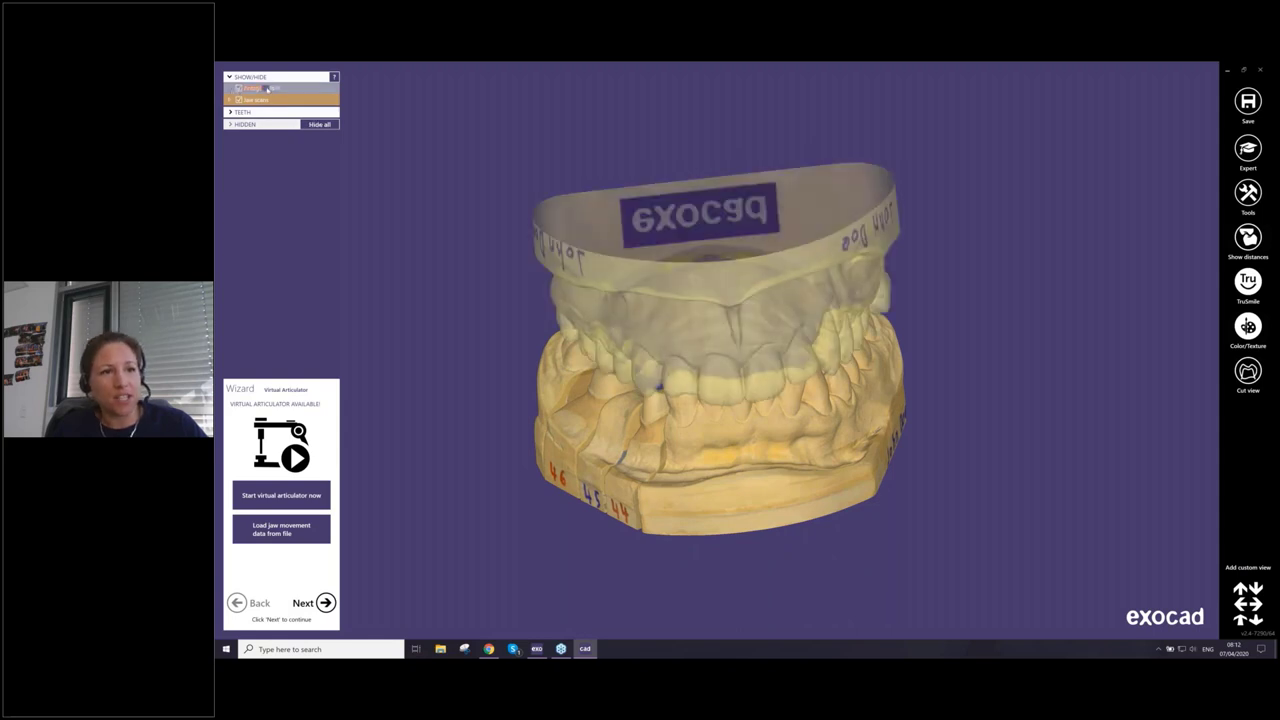
{"action": "mouse_move", "coordinate": [266, 88]}
{"action": "left_mouse_down"}
{"action": "mouse_move", "coordinate": [249, 88]}
{"action": "mouse_move", "coordinate": [265, 88]}
{"action": "left_mouse_up"}
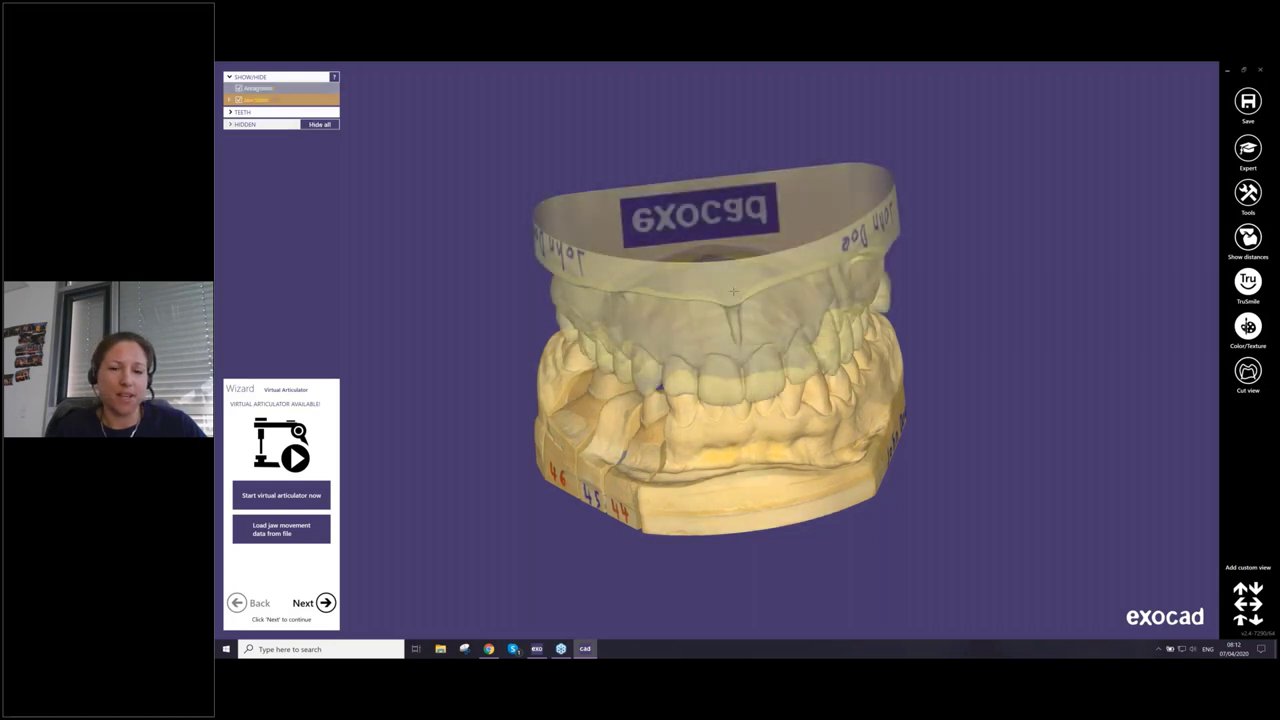
{"action": "scroll", "coordinate": [719, 384], "scroll_direction": "down", "scroll_amount": 3, "text": "ctrl"}
{"action": "key", "text": "ctrl+a"}
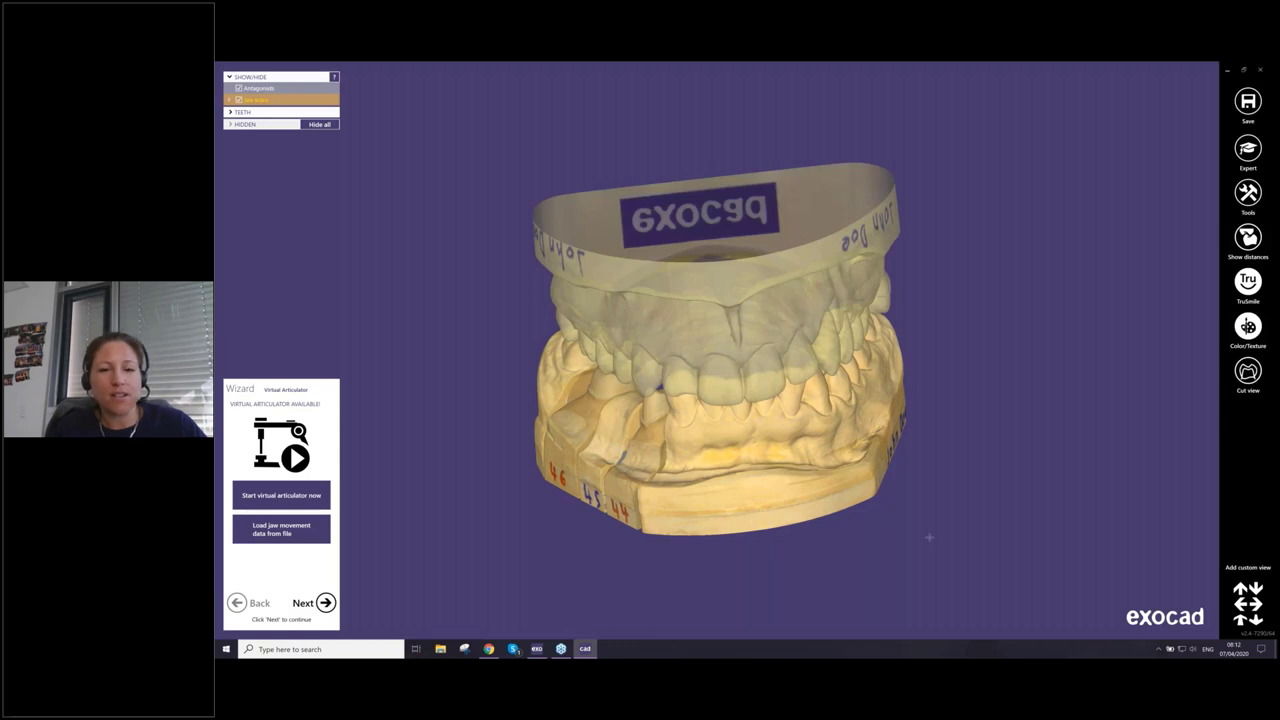
{"action": "key", "text": "ctrl+s"}
{"action": "key", "text": "ctrl+s"}
Review the list of additional design tools, such as measurement, sectional view and PDF export
{"action": "right_click_drag", "start_coordinate": [854, 382], "coordinate": [795, 249]}
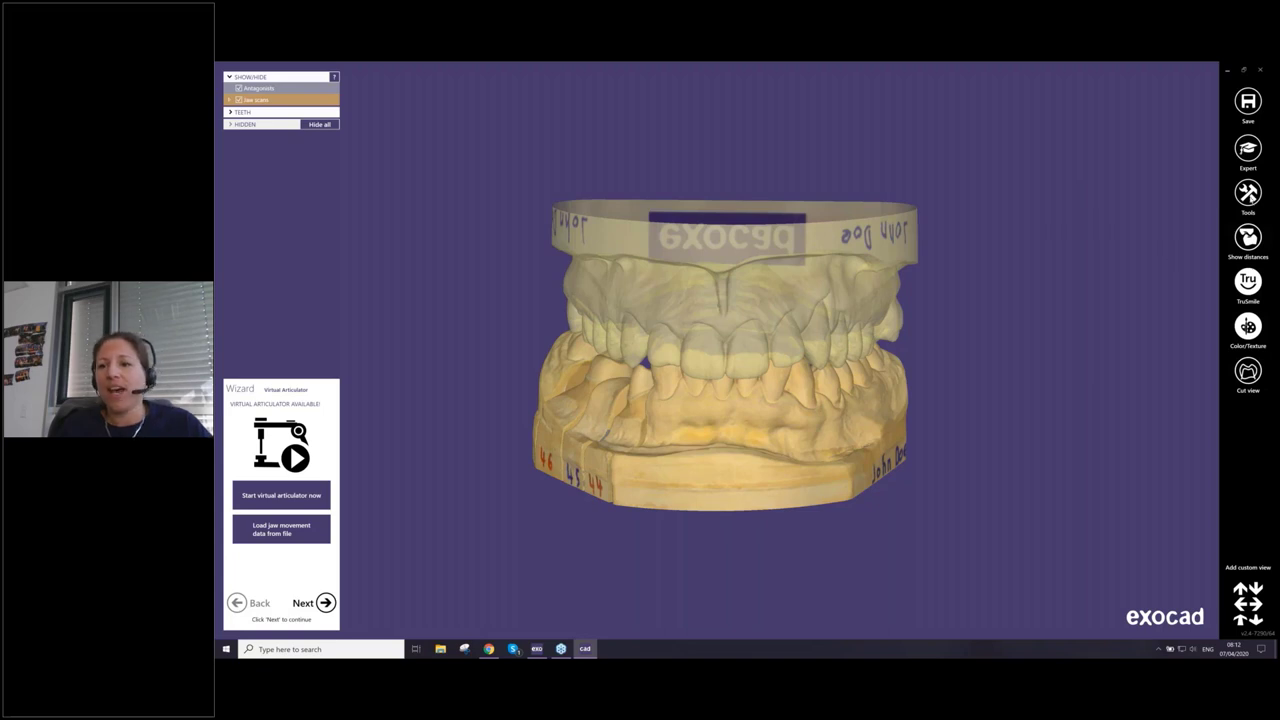
{"action": "left_click", "coordinate": [1248, 193]}
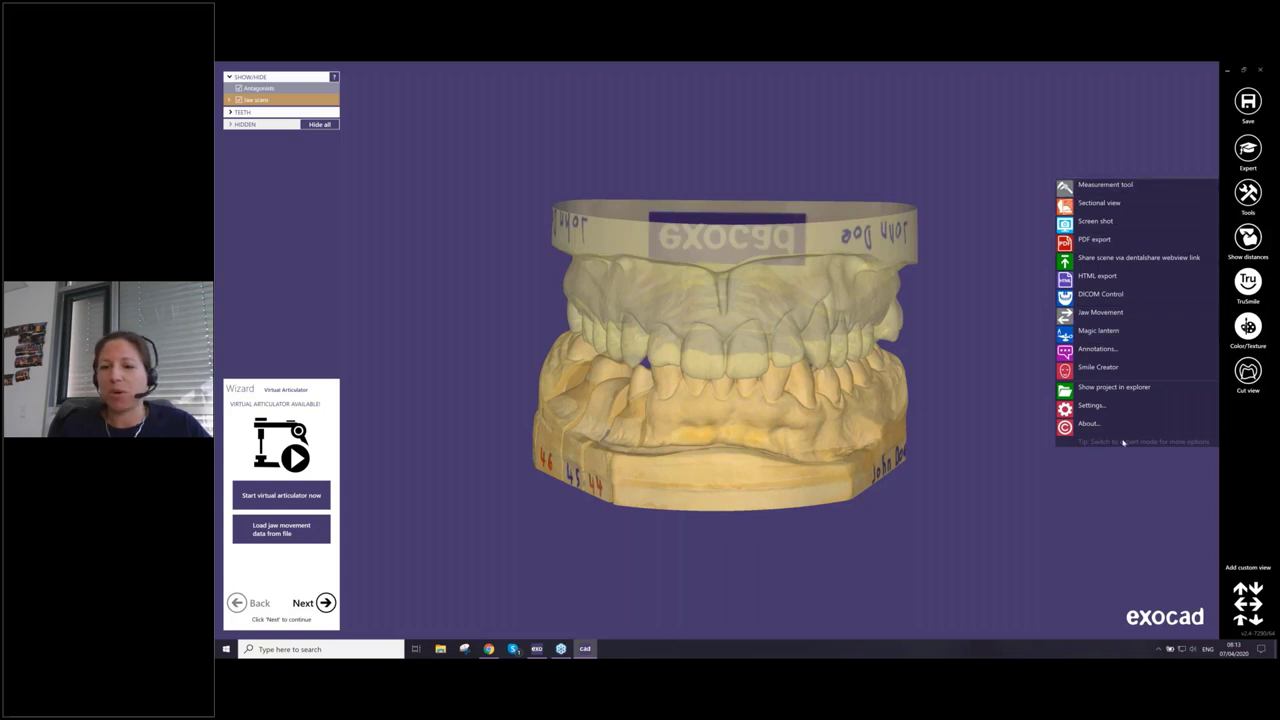
{"action": "left_click", "coordinate": [1077, 487]}
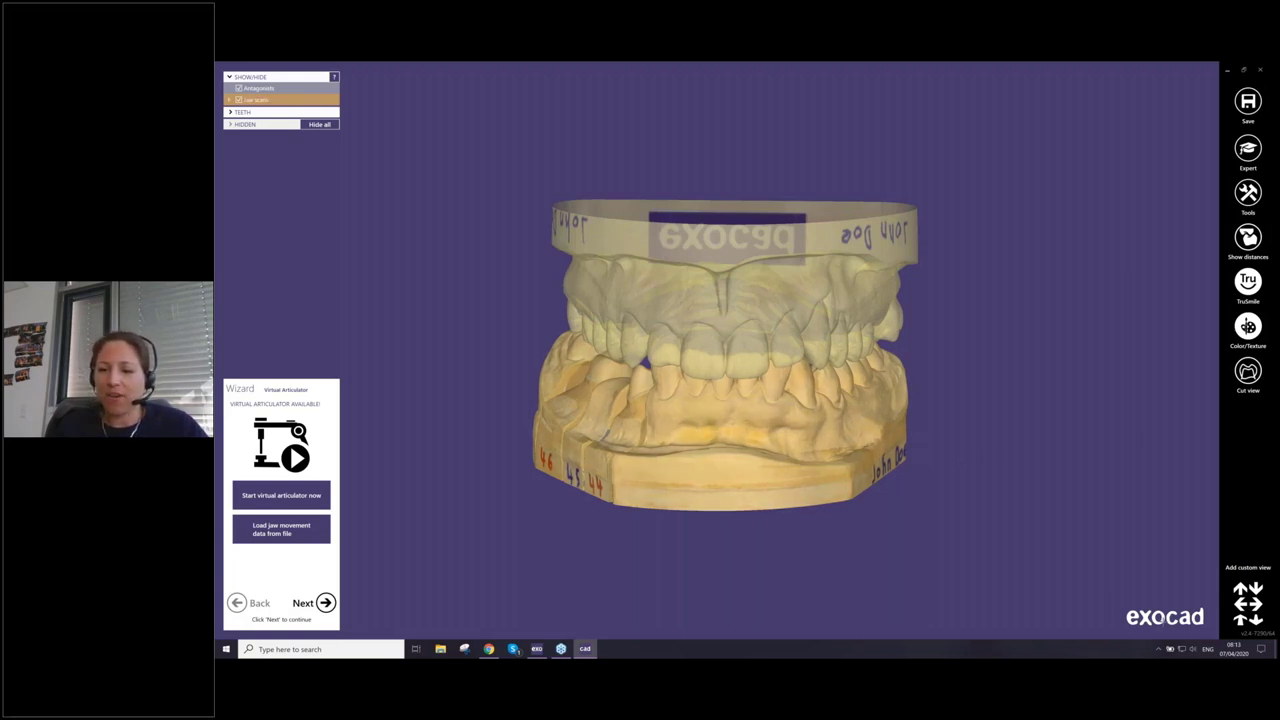
View the jaw models from several preset directions and return to a frontal view
{"action": "left_click", "coordinate": [1241, 621]}
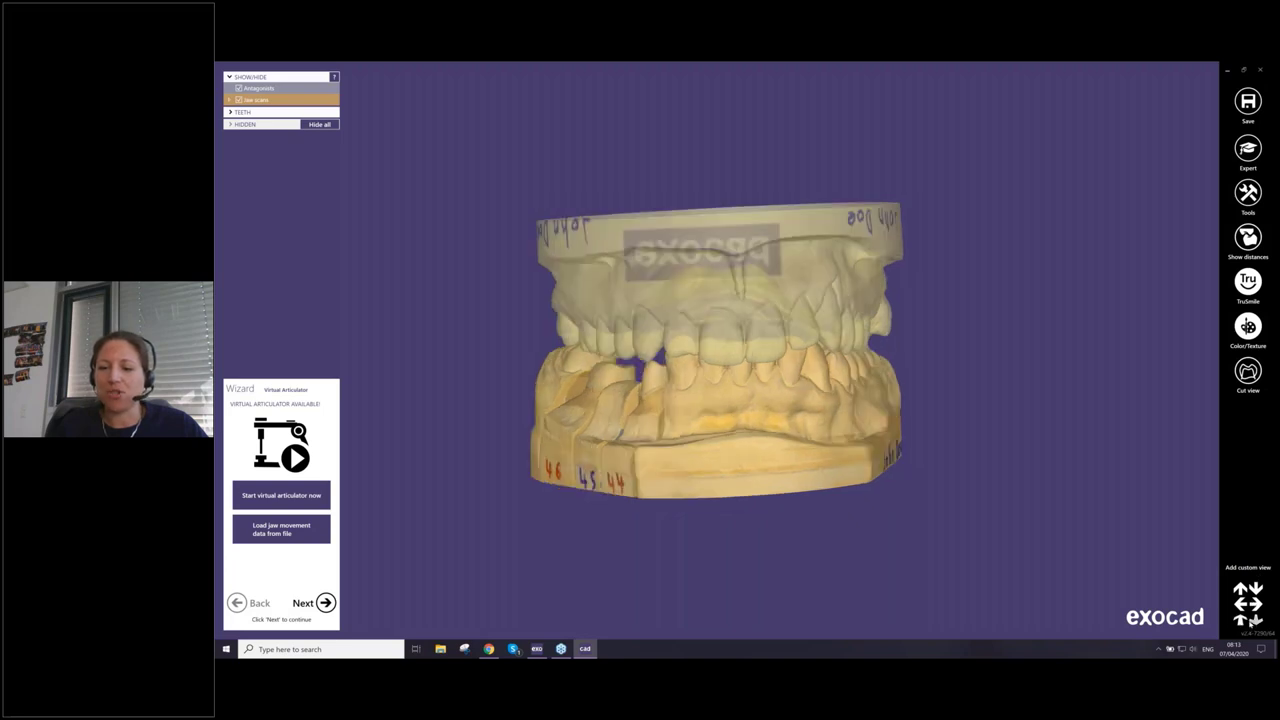
{"action": "left_click", "coordinate": [1240, 604]}
{"action": "left_click", "coordinate": [1240, 606]}
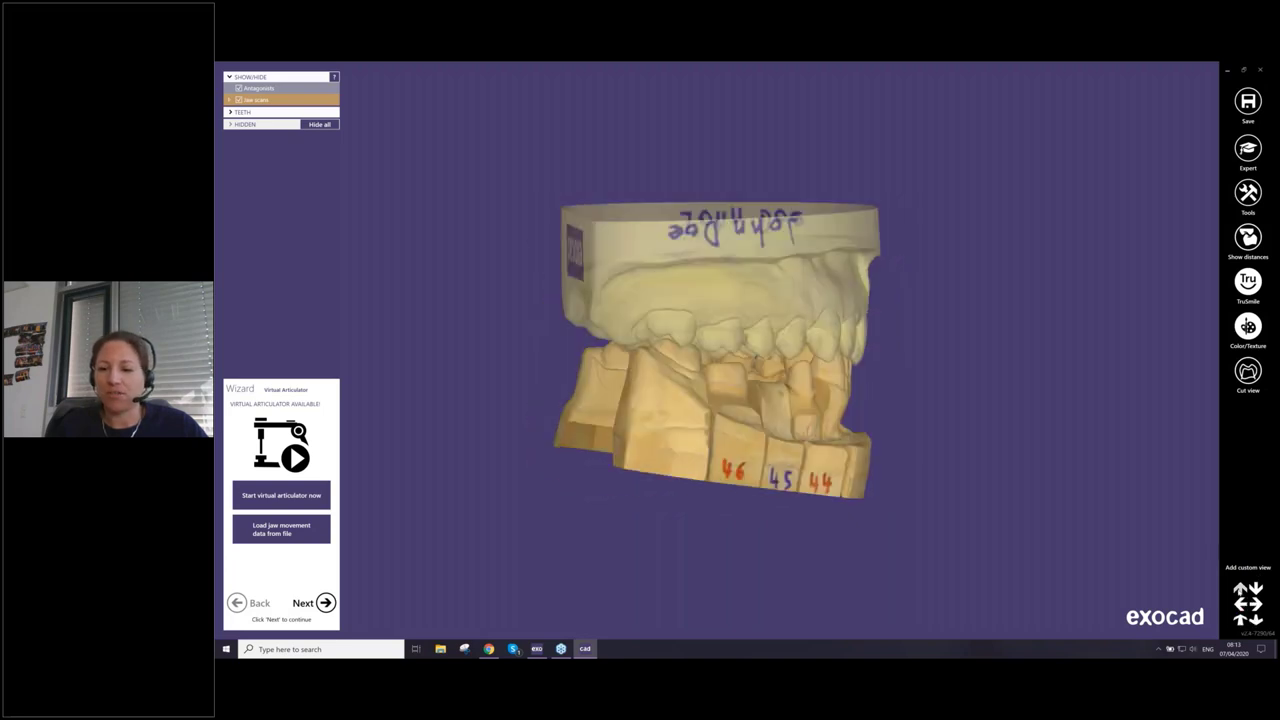
{"action": "left_click", "coordinate": [1240, 590]}
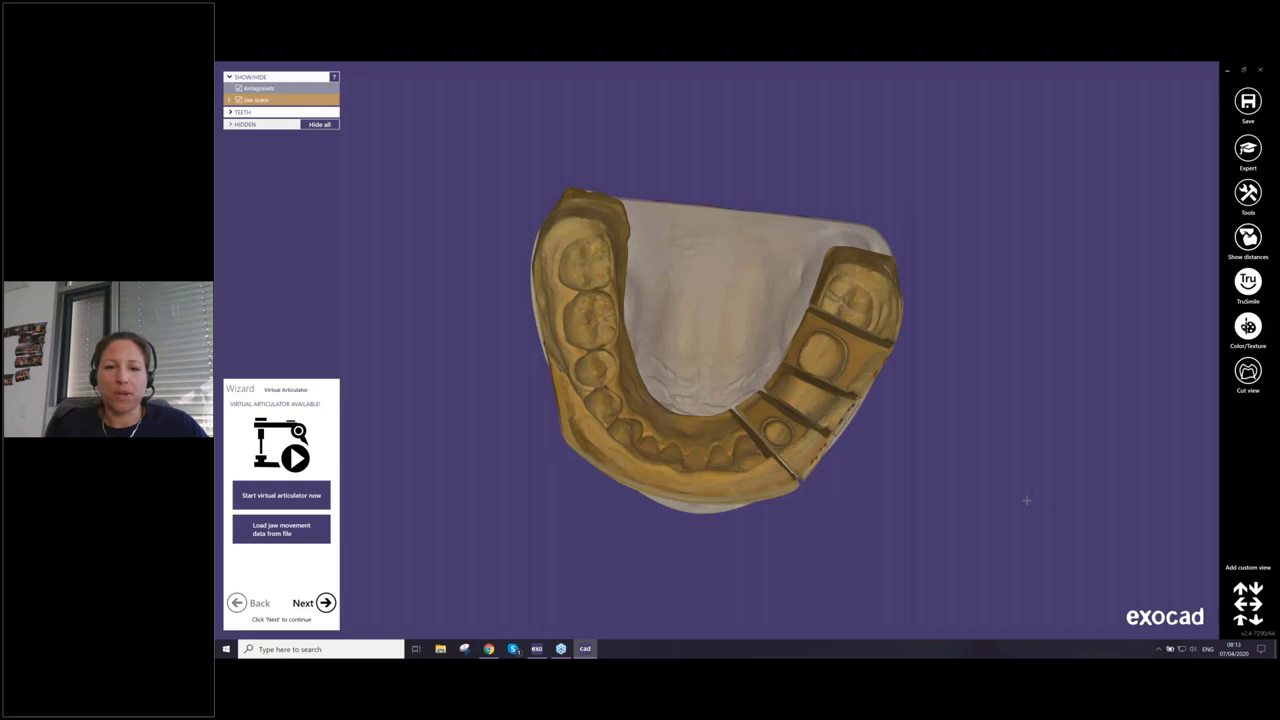
{"action": "right_click_drag", "start_coordinate": [1027, 500], "coordinate": [1027, 500]}
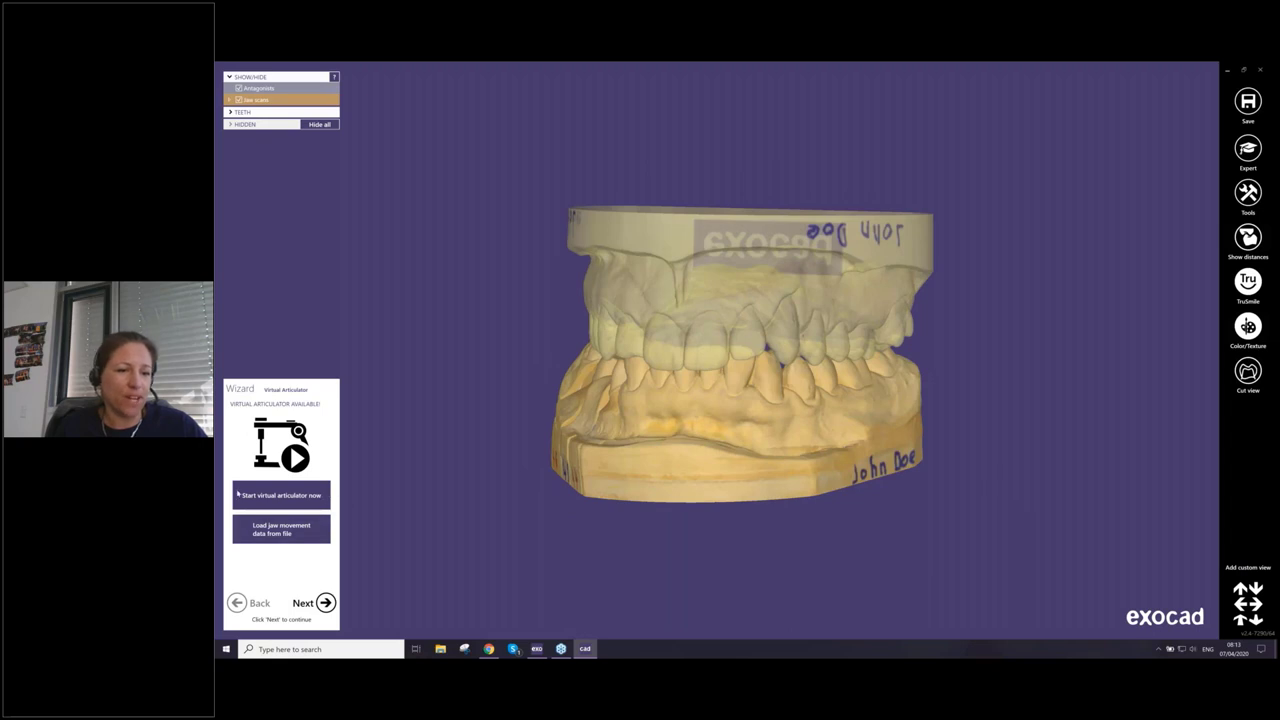
Start the virtual articulator and choose FAG QuickMaster as the articulator type
{"action": "left_click", "coordinate": [292, 496]}
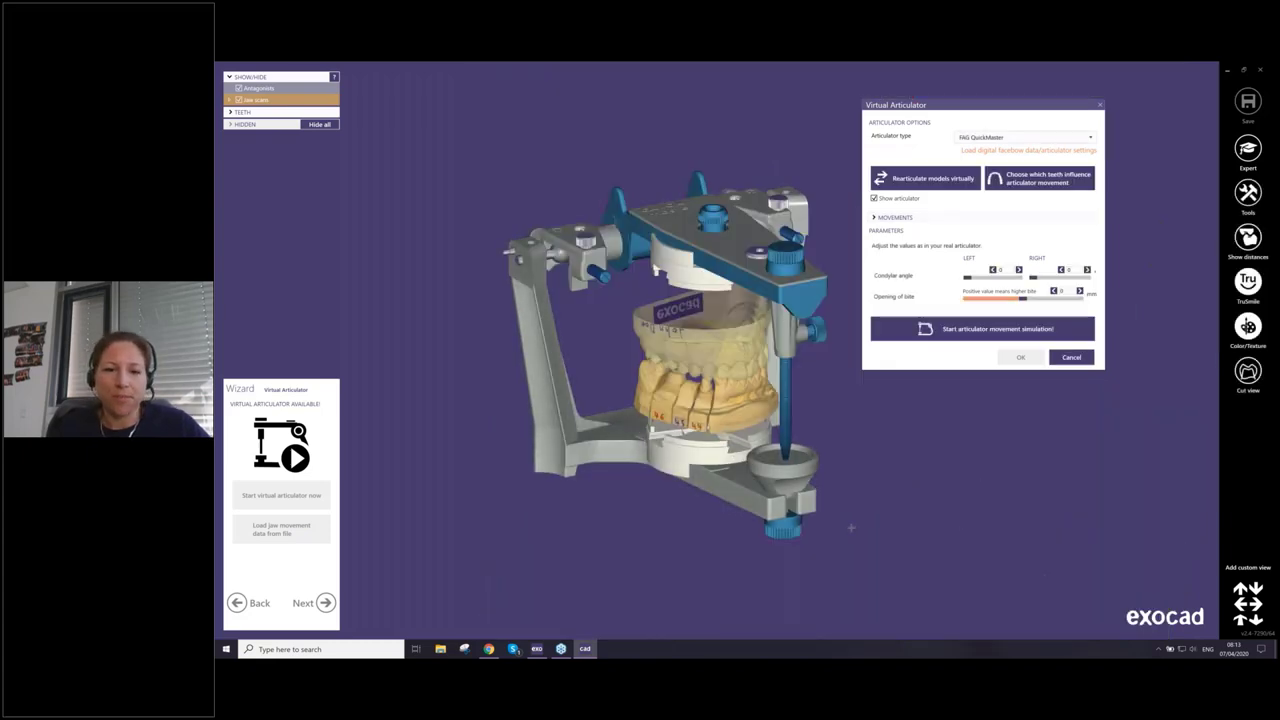
{"action": "right_click_drag", "start_coordinate": [852, 527], "coordinate": [852, 526]}
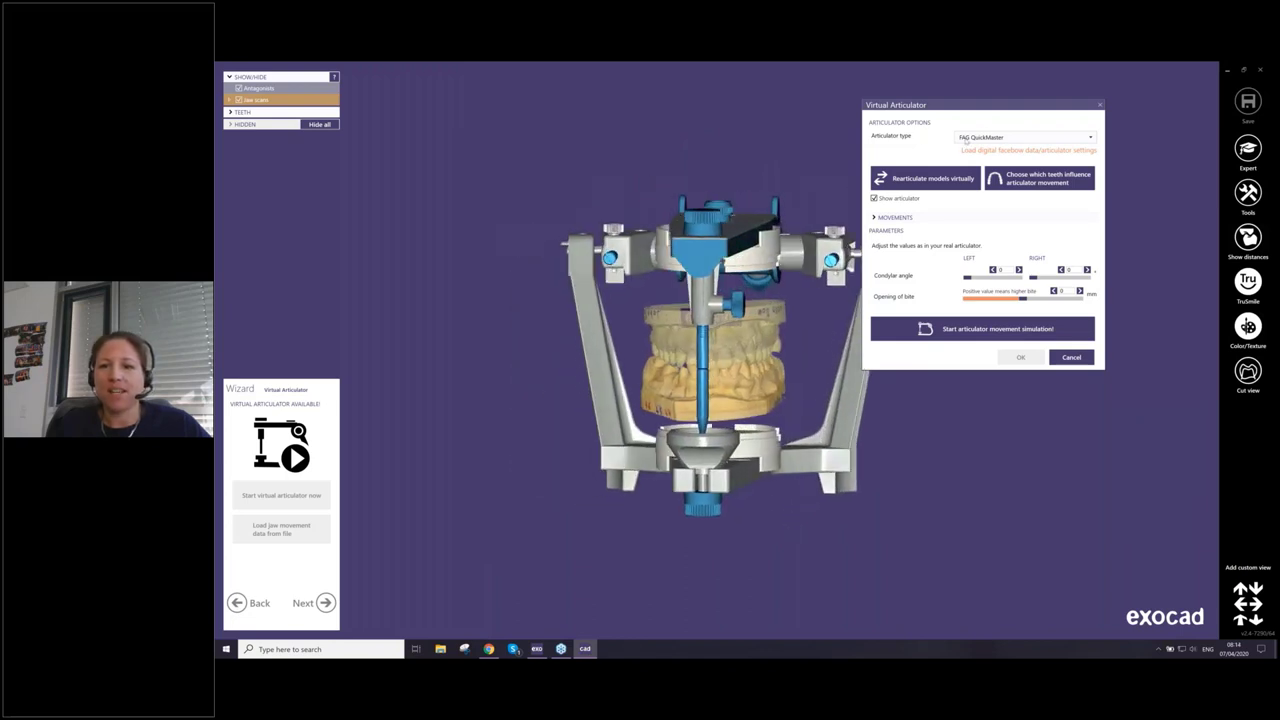
{"action": "left_click", "coordinate": [1090, 139]}
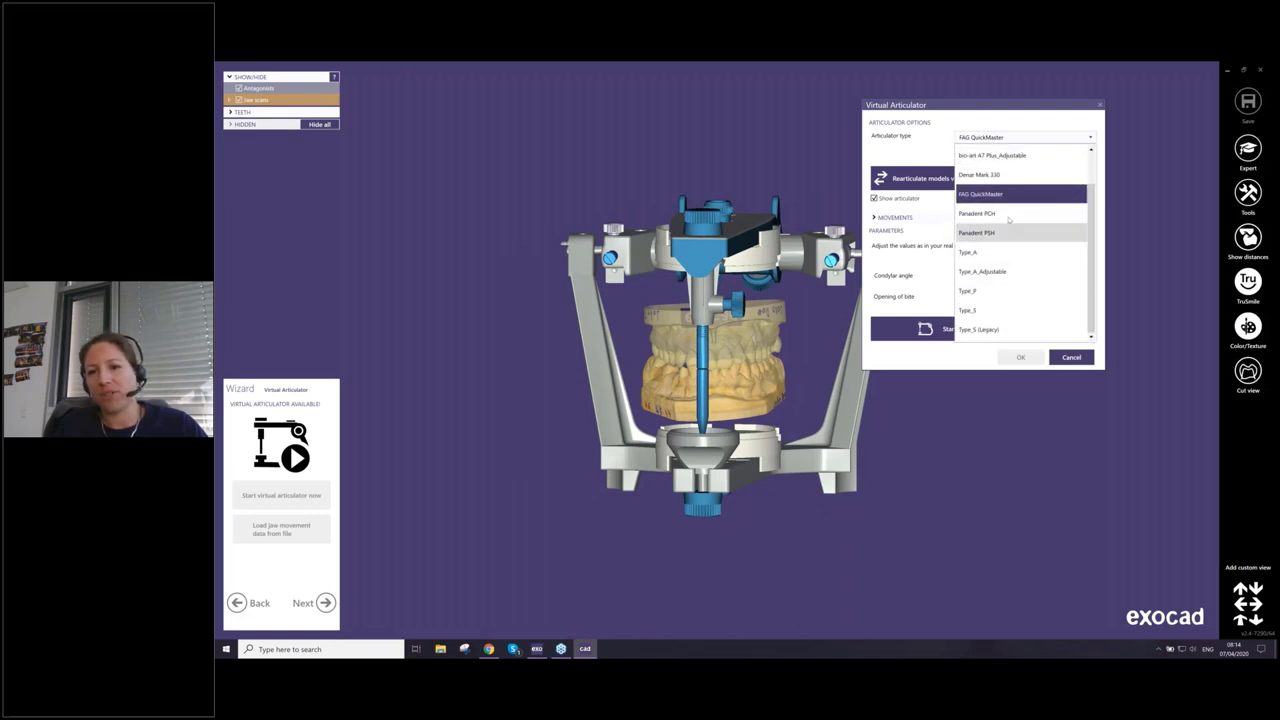
{"action": "scroll", "coordinate": [1007, 216], "scroll_direction": "up", "scroll_amount": 2}
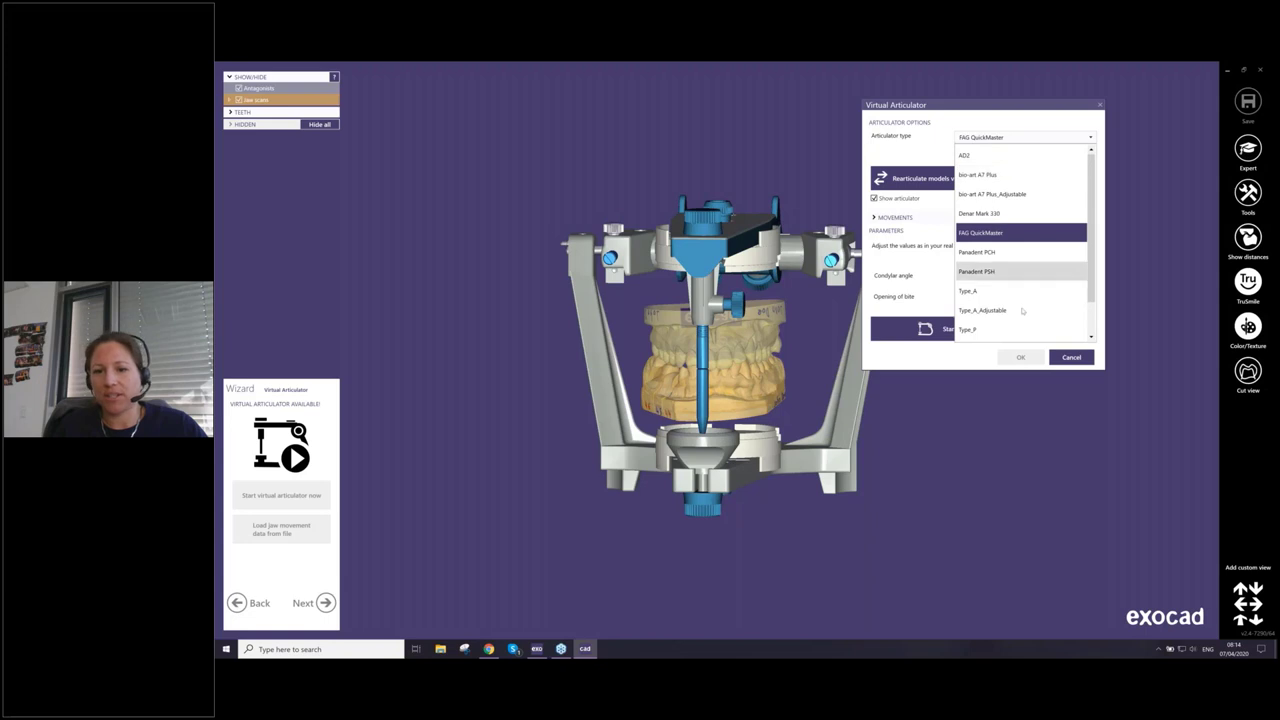
{"action": "scroll", "coordinate": [990, 310], "scroll_direction": "down", "scroll_amount": 2}
{"action": "left_click", "coordinate": [990, 195]}
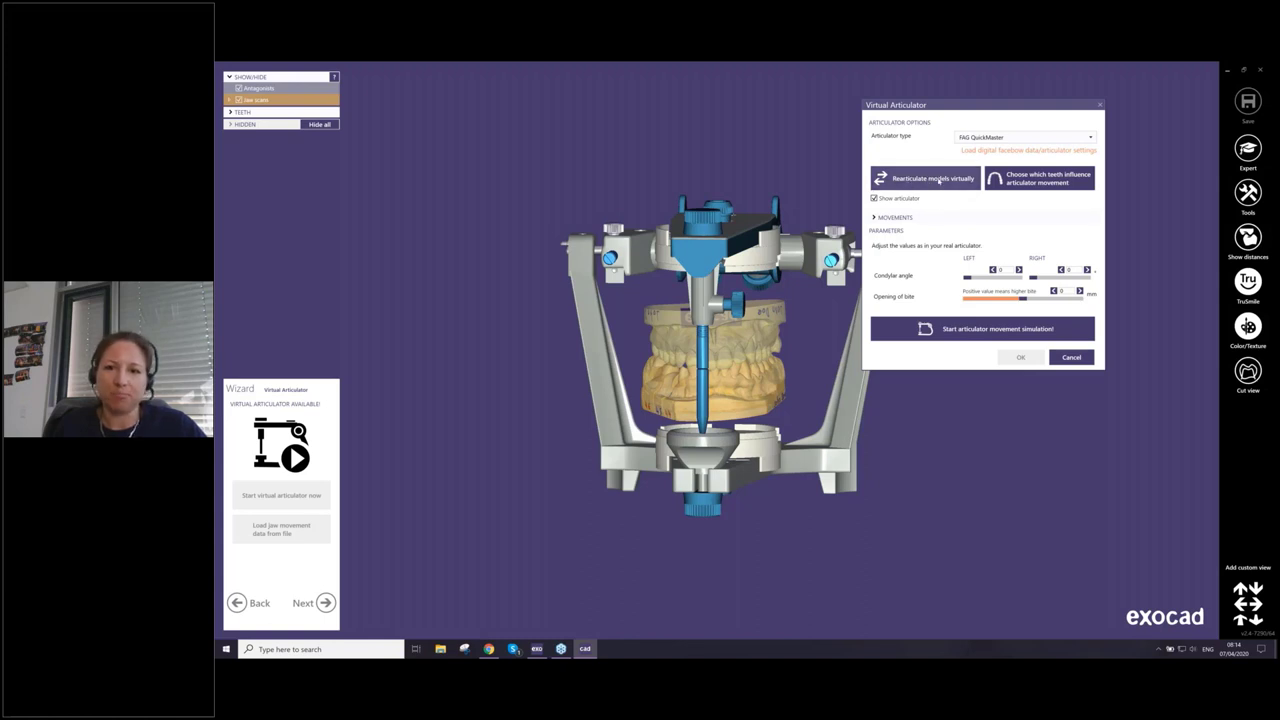
Start rearticulating the models virtually and hide the articulator for the jaw position correction
{"action": "left_click", "coordinate": [936, 179]}
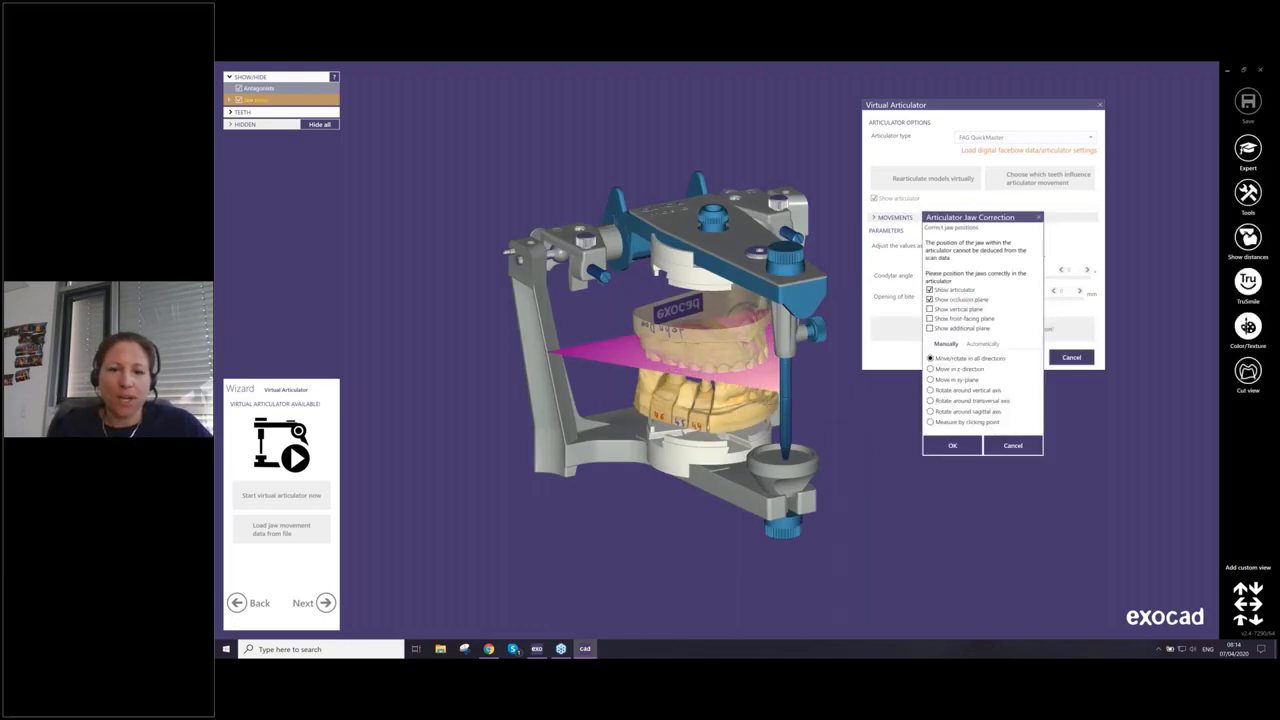
{"action": "right_click_drag", "start_coordinate": [738, 408], "coordinate": [600, 395]}
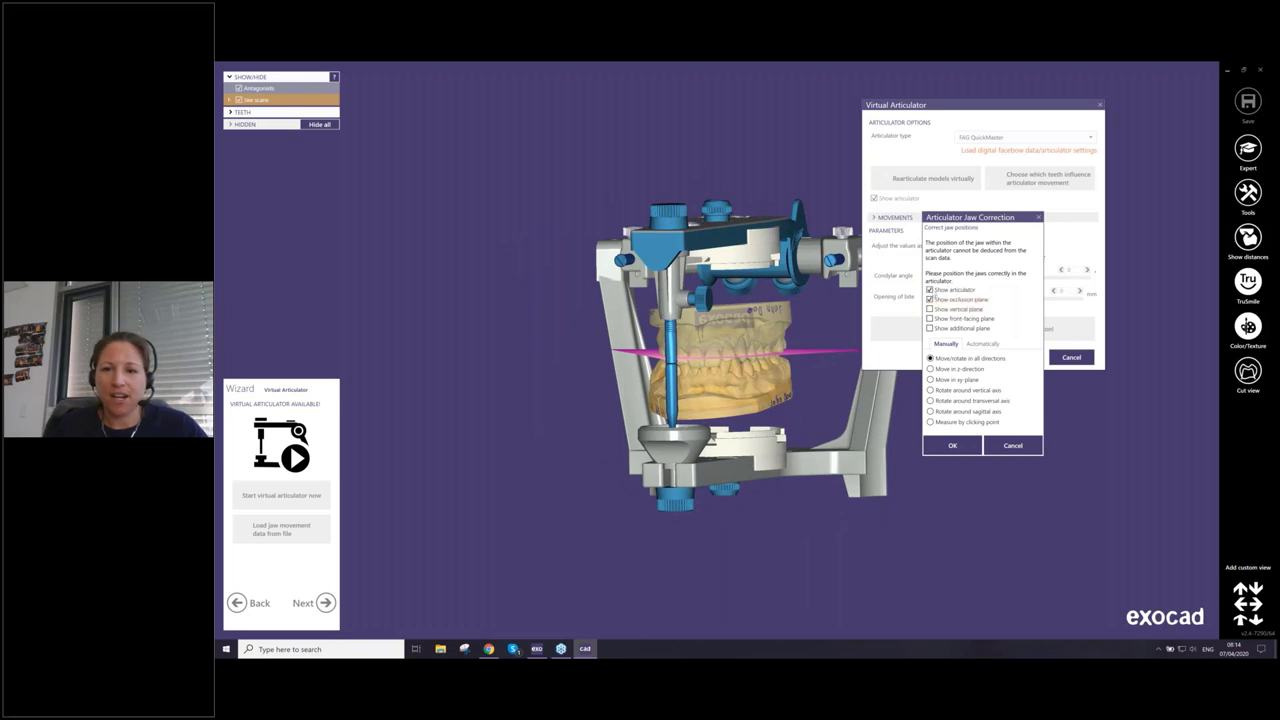
{"action": "left_click", "coordinate": [930, 290]}
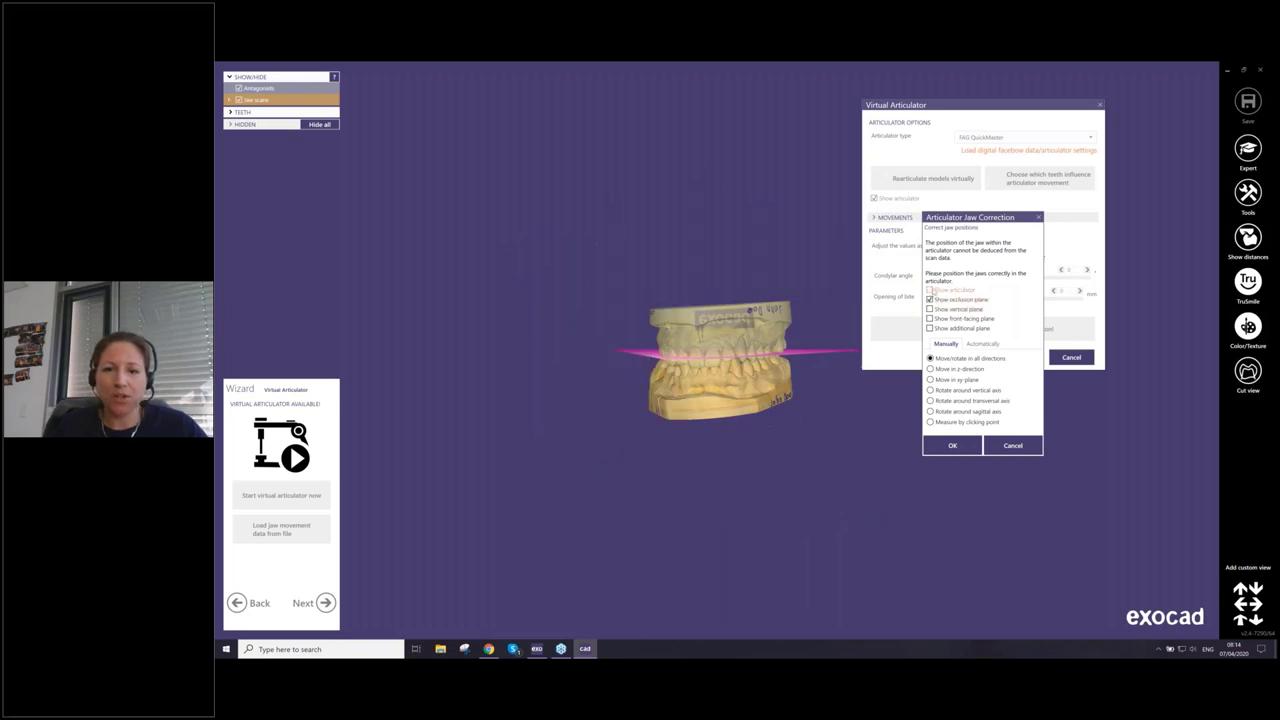
Show the articulator instead of the occlusion plane, and switch back to displaying only the occlusion plane
{"action": "left_click", "coordinate": [930, 290]}
{"action": "left_click", "coordinate": [930, 300]}
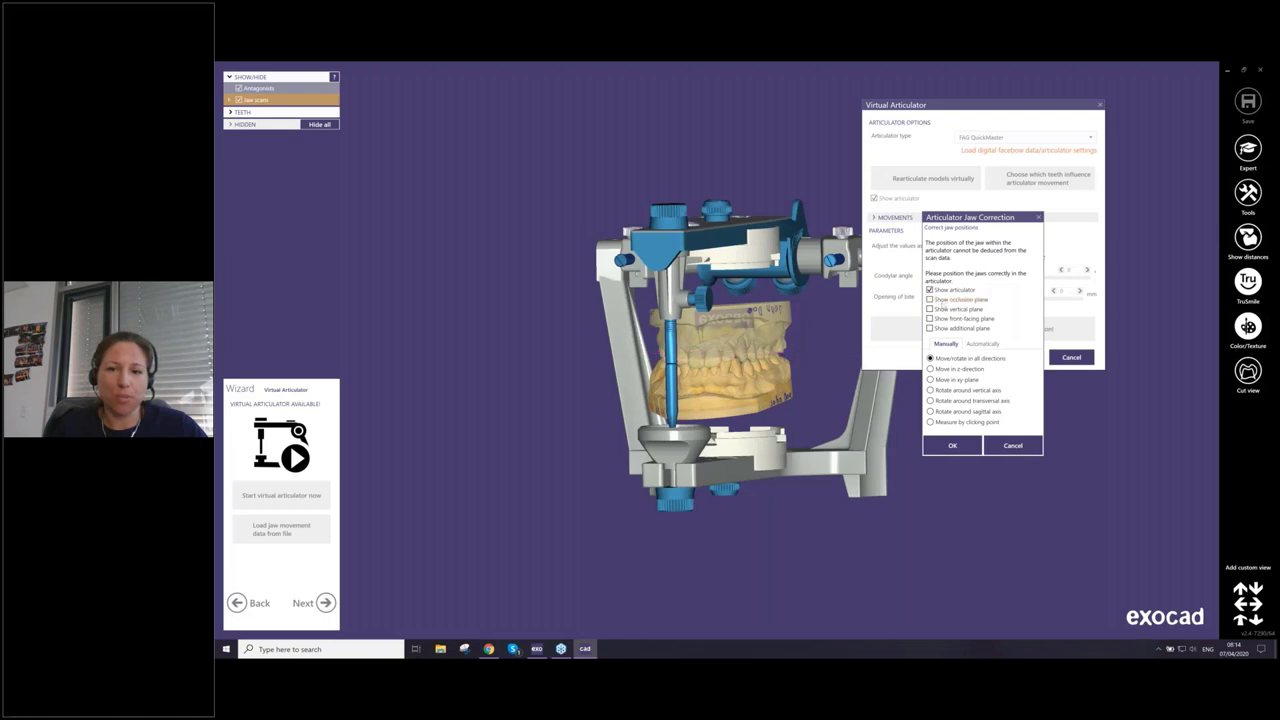
{"action": "left_click", "coordinate": [930, 300]}
{"action": "left_click", "coordinate": [930, 290]}
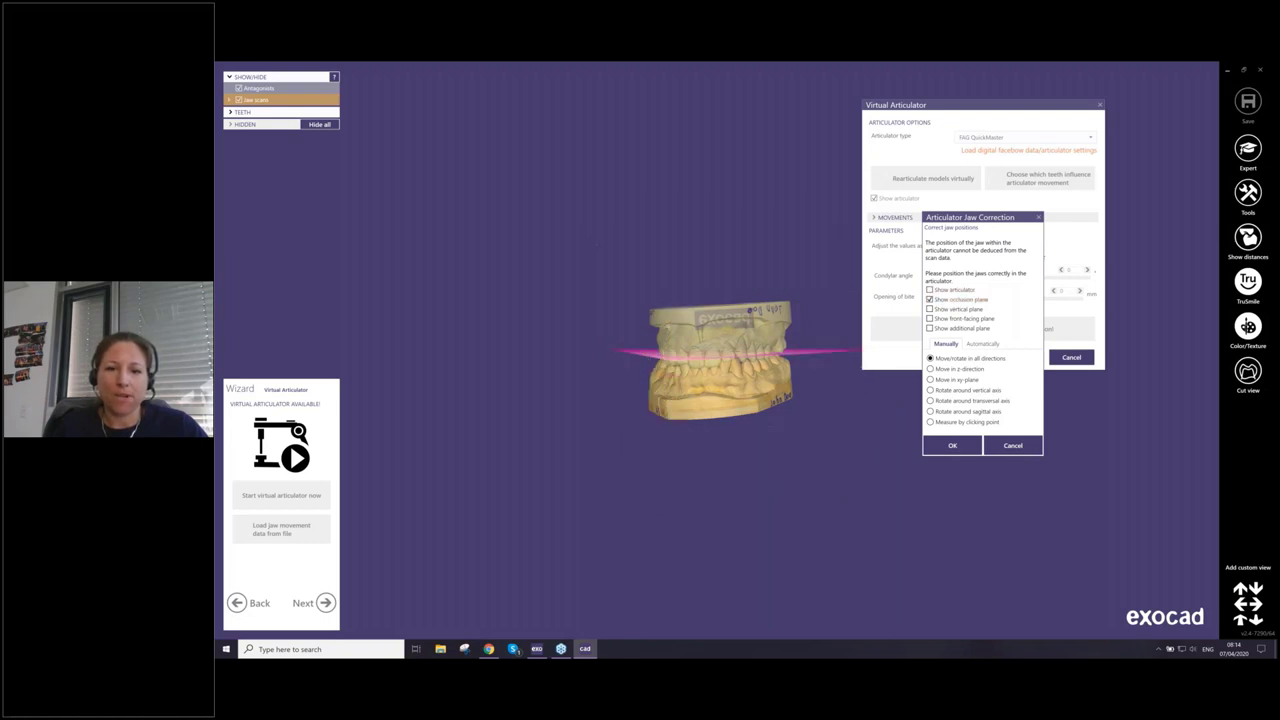
Move and rotate the jaw models manually in all directions to fit them to the occlusion plane from the front and side
{"action": "left_click_drag", "start_coordinate": [735, 355], "coordinate": [671, 273]}
{"action": "right_click_drag", "start_coordinate": [671, 273], "coordinate": [668, 264]}
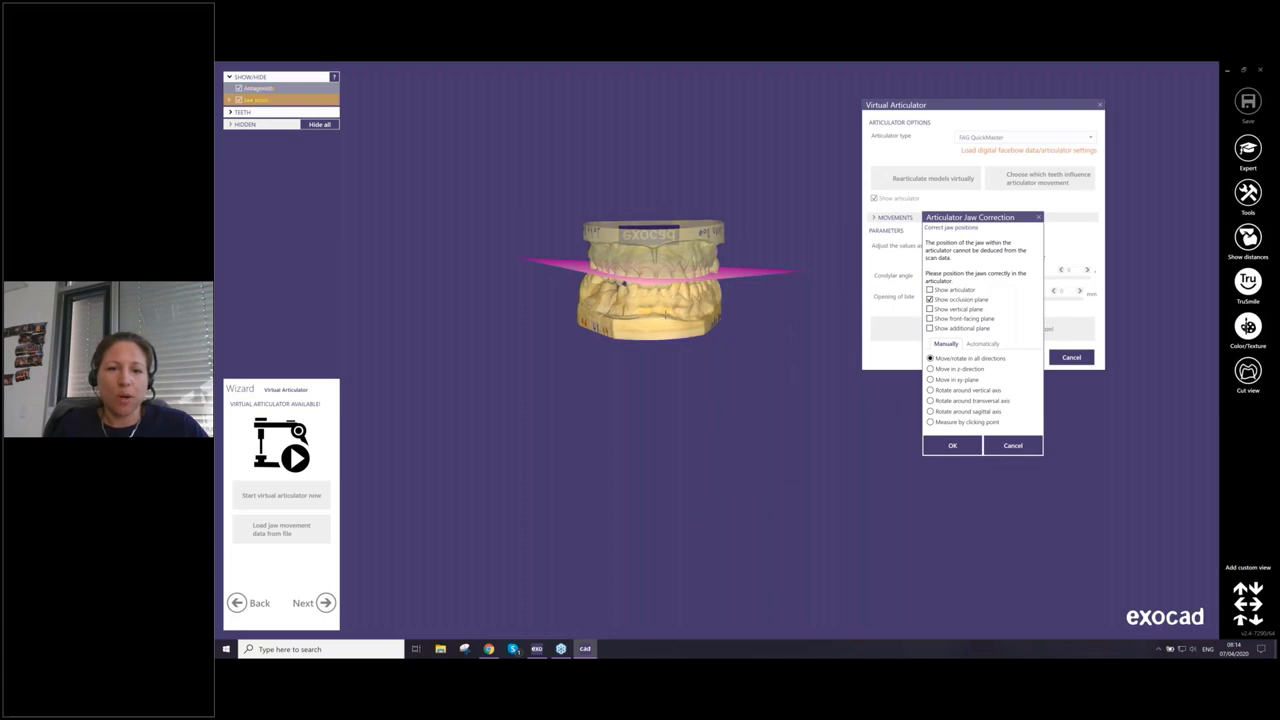
{"action": "left_click_drag", "start_coordinate": [623, 284], "coordinate": [670, 311]}
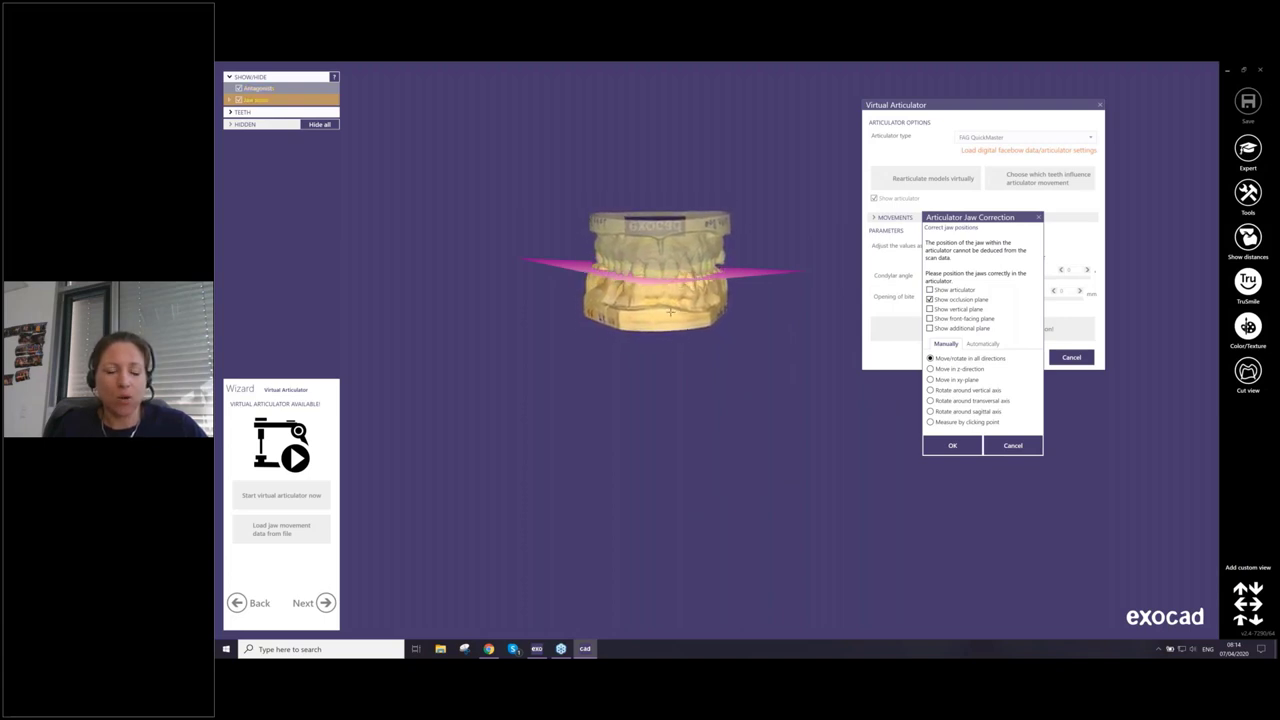
{"action": "right_click_drag", "start_coordinate": [670, 312], "coordinate": [671, 314]}
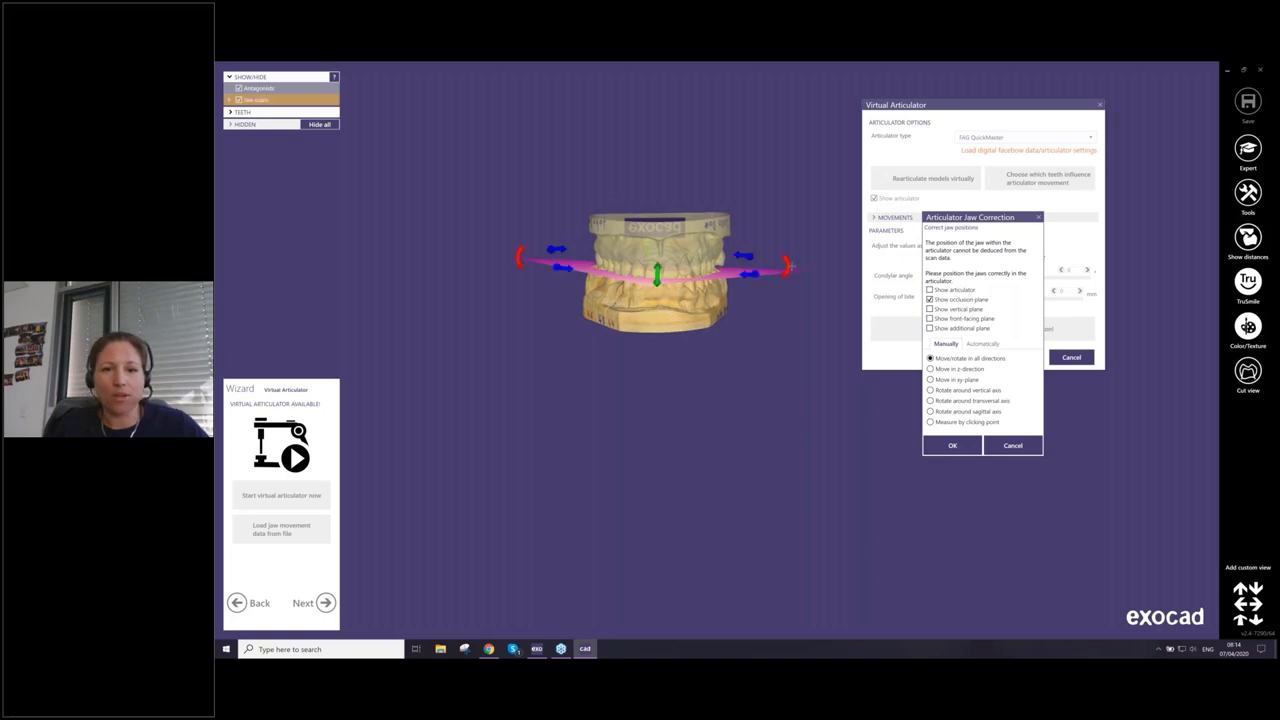
{"action": "left_click_drag", "start_coordinate": [788, 266], "coordinate": [788, 267]}
{"action": "right_click_drag", "start_coordinate": [707, 326], "coordinate": [756, 318]}
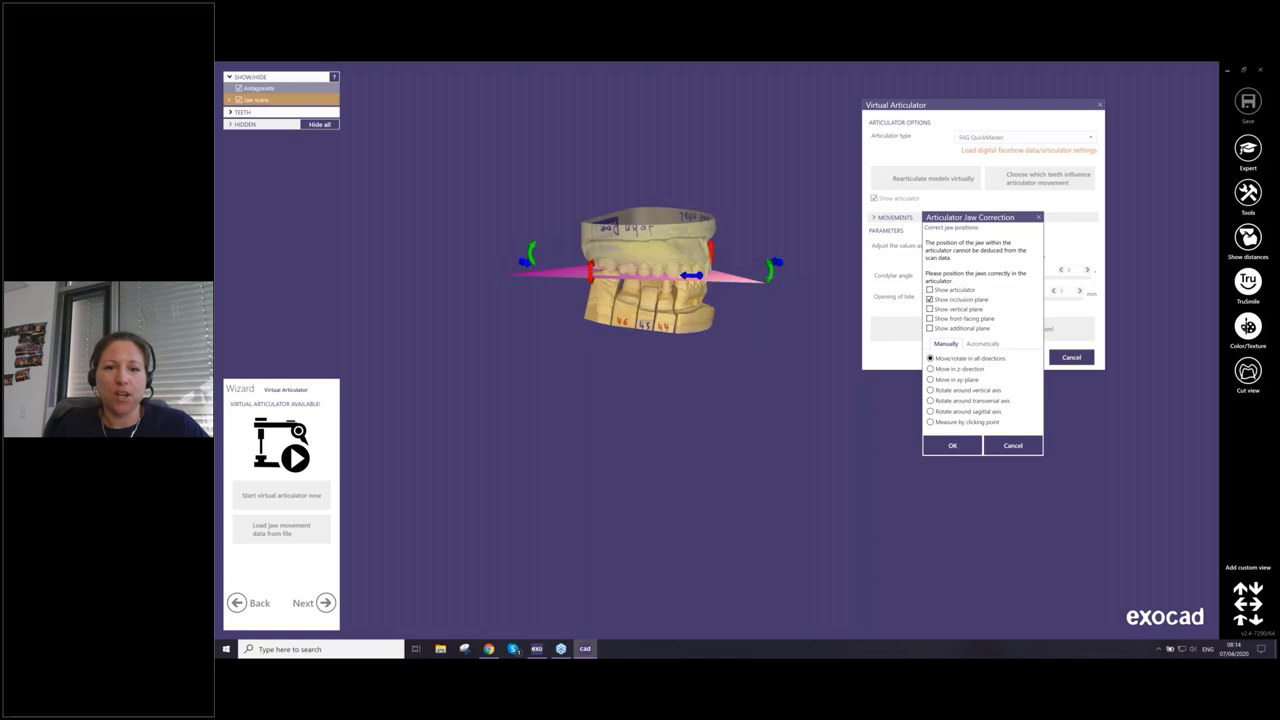
{"action": "left_click_drag", "start_coordinate": [770, 270], "coordinate": [770, 270]}
{"action": "right_click_drag", "start_coordinate": [806, 322], "coordinate": [762, 331]}
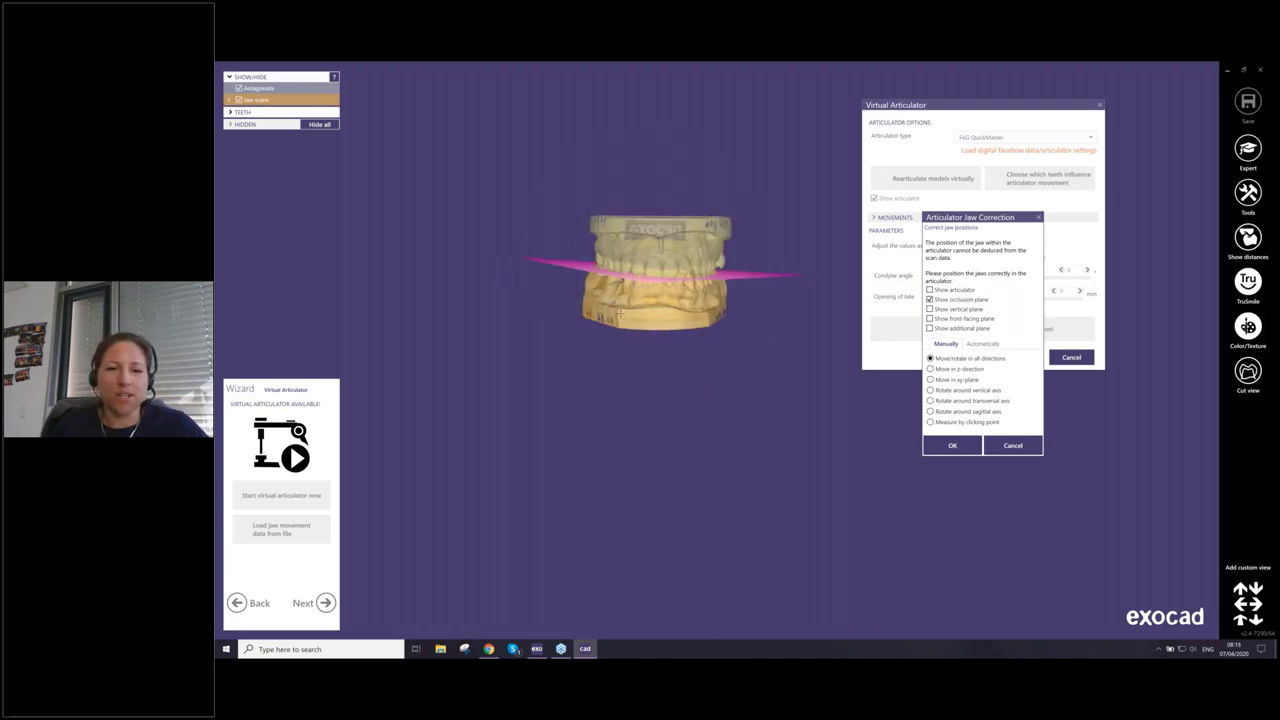
Hide the antagonist and the occlusion plane, and switch the jaw correction to automatic alignment
{"action": "scroll", "coordinate": [727, 249], "scroll_direction": "up", "scroll_amount": 2, "text": "ctrl"}
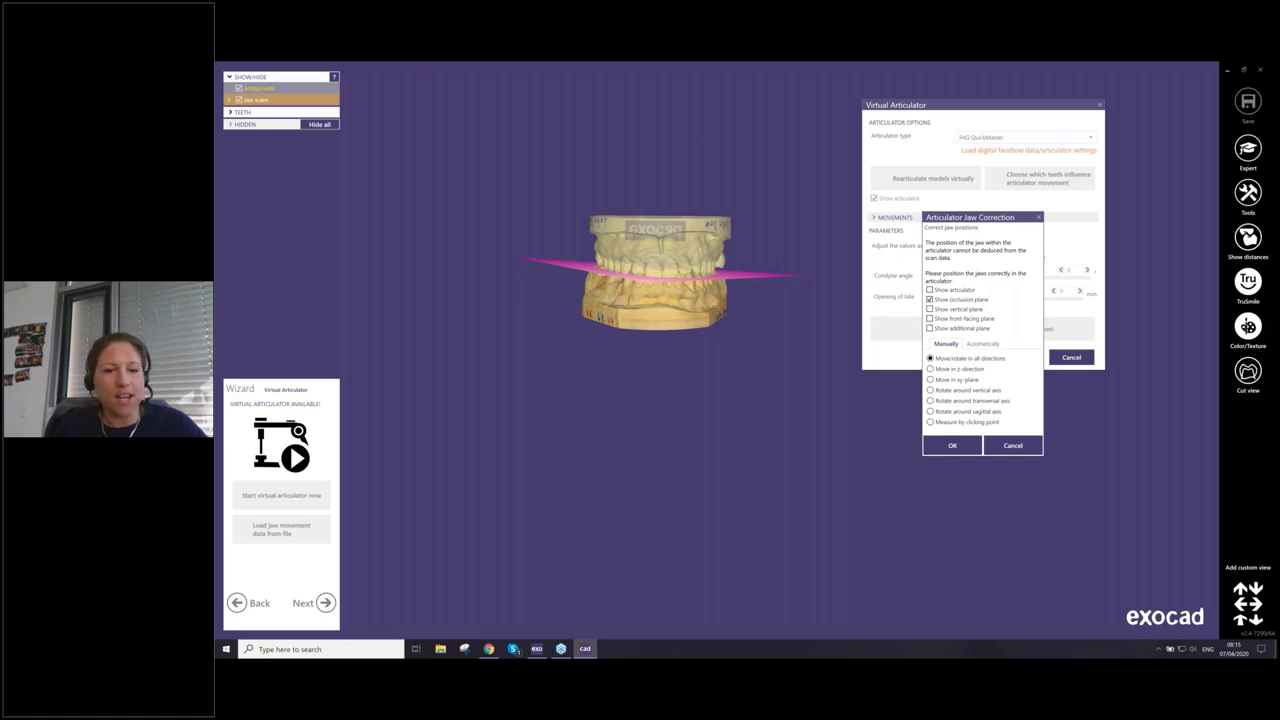
{"action": "scroll", "coordinate": [727, 249], "scroll_direction": "down", "scroll_amount": 4, "text": "ctrl"}
{"action": "left_click", "coordinate": [962, 299]}
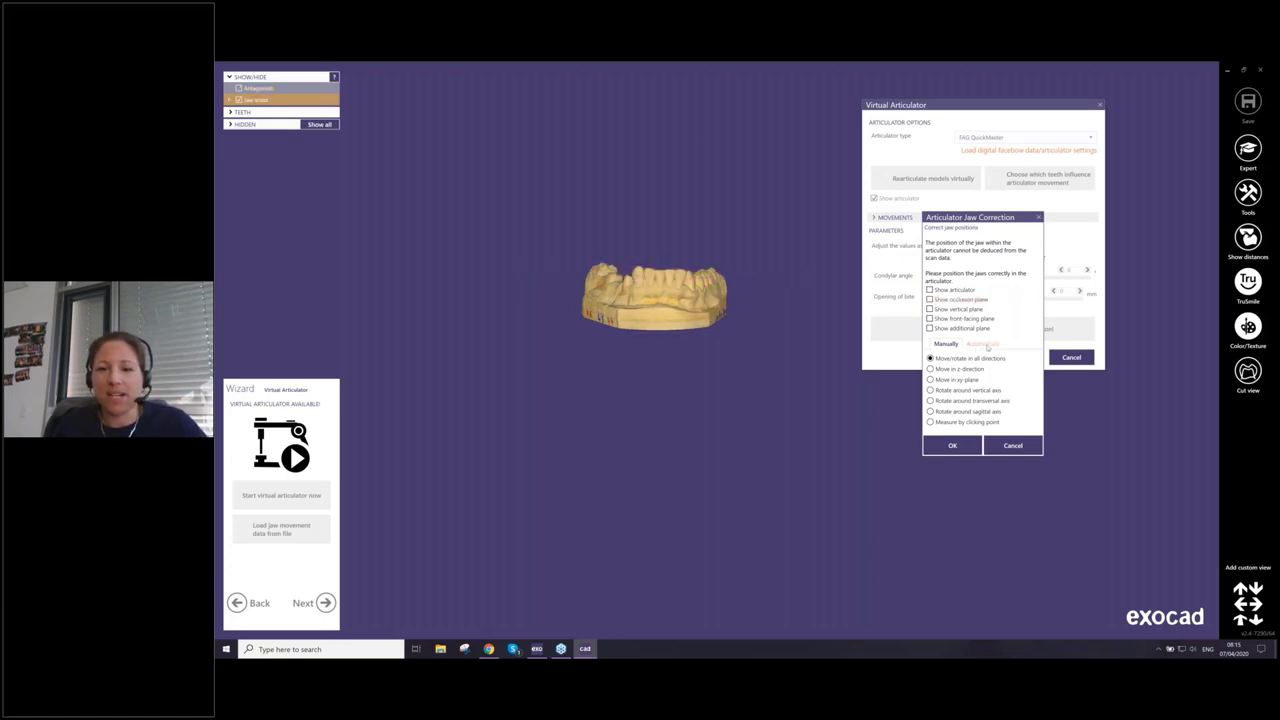
{"action": "left_click", "coordinate": [988, 345]}
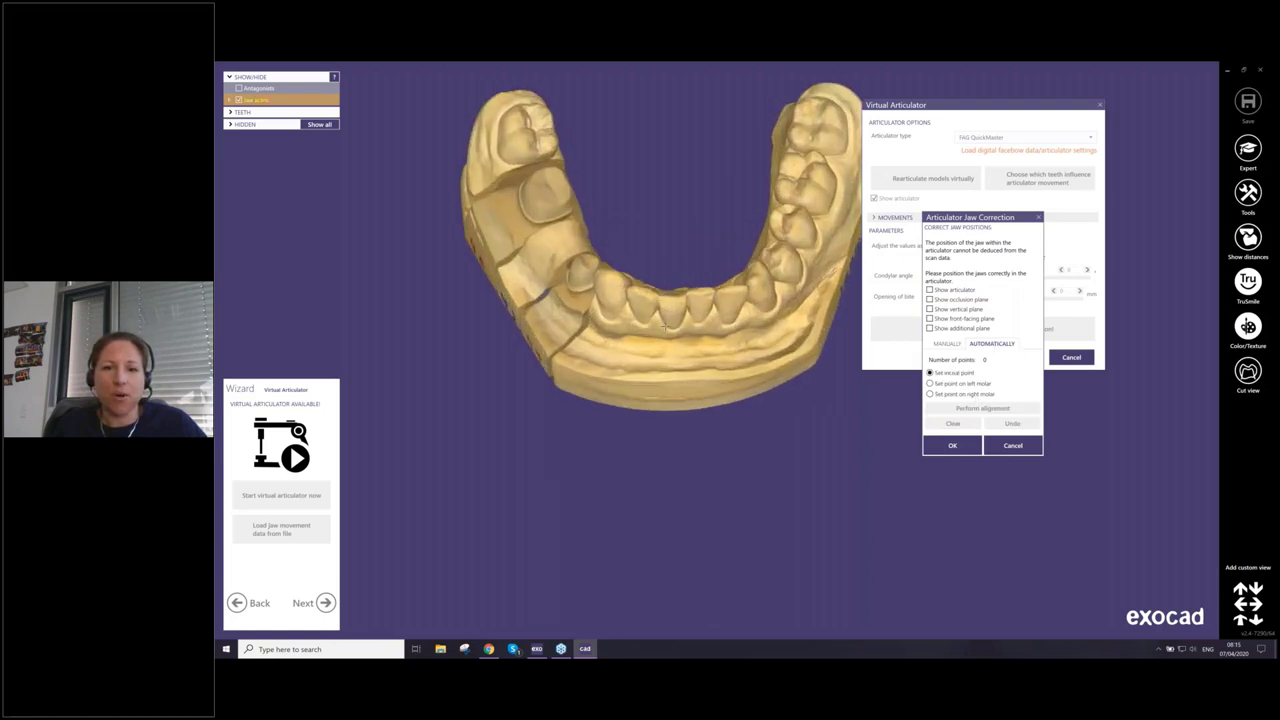
Set the incisal, left molar and right molar points on the lower jaw and perform the alignment
{"action": "right_click_drag", "start_coordinate": [665, 327], "coordinate": [703, 309]}
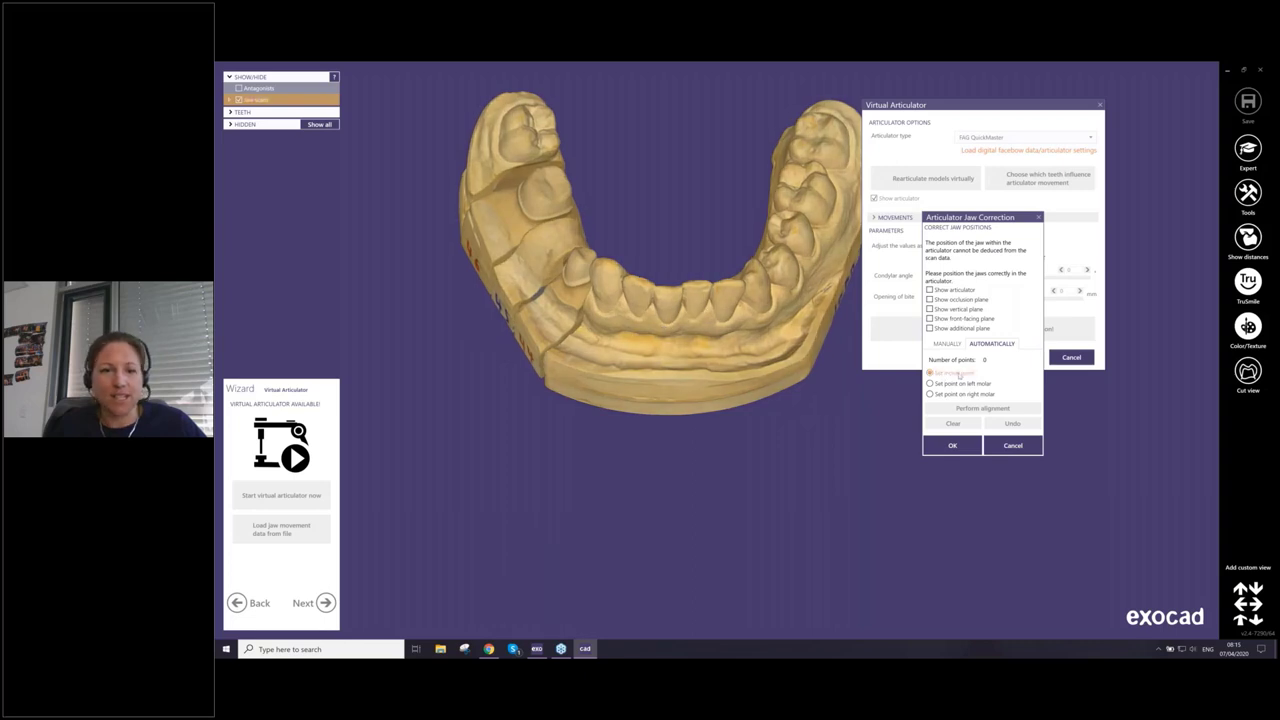
{"action": "left_click", "coordinate": [958, 373]}
{"action": "left_click", "coordinate": [688, 290]}
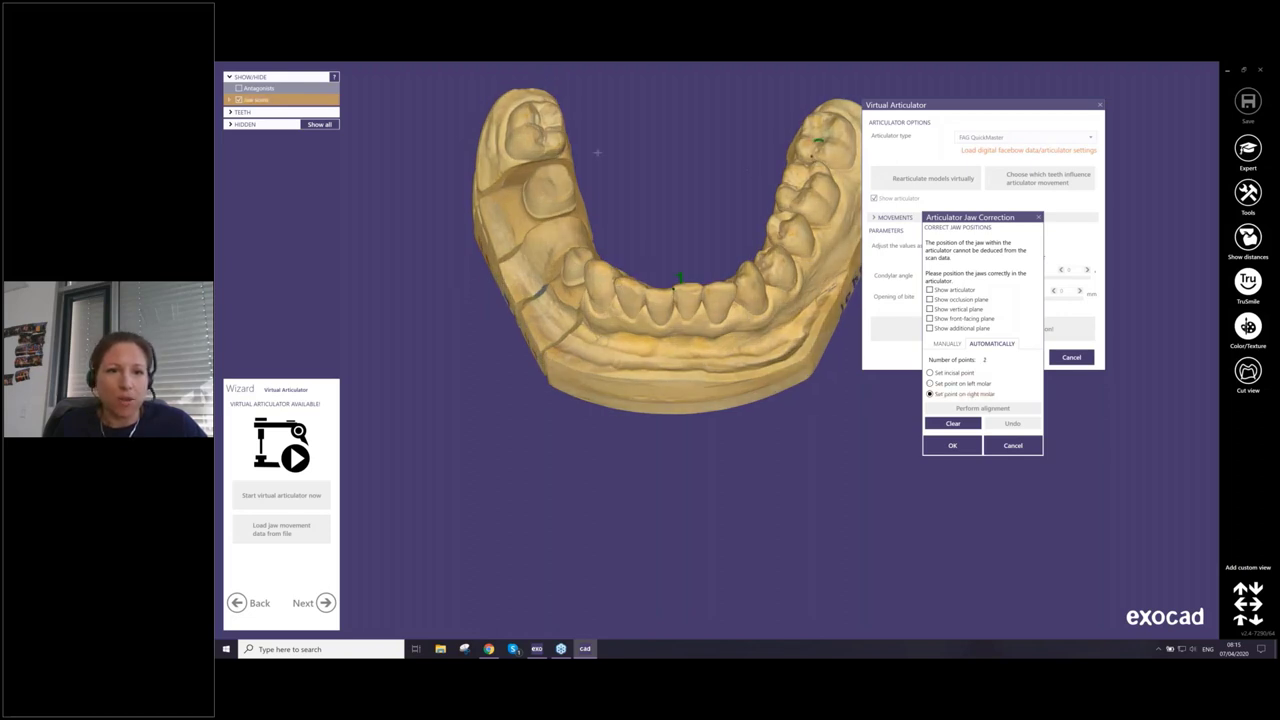
{"action": "left_click", "coordinate": [529, 129]}
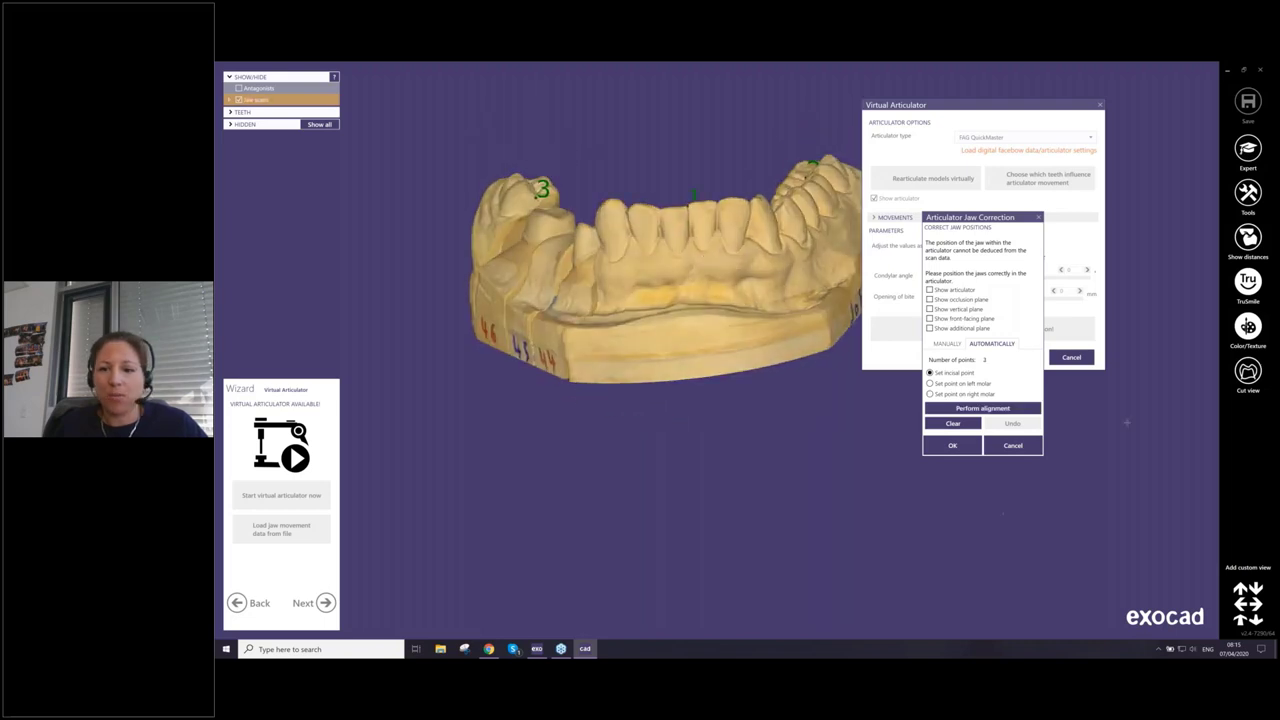
{"action": "left_click", "coordinate": [983, 408]}
Show the occlusion plane and the antagonist to check the aligned jaws from the front and side
{"action": "right_click_drag", "start_coordinate": [676, 303], "coordinate": [591, 302]}
{"action": "left_click", "coordinate": [930, 299]}
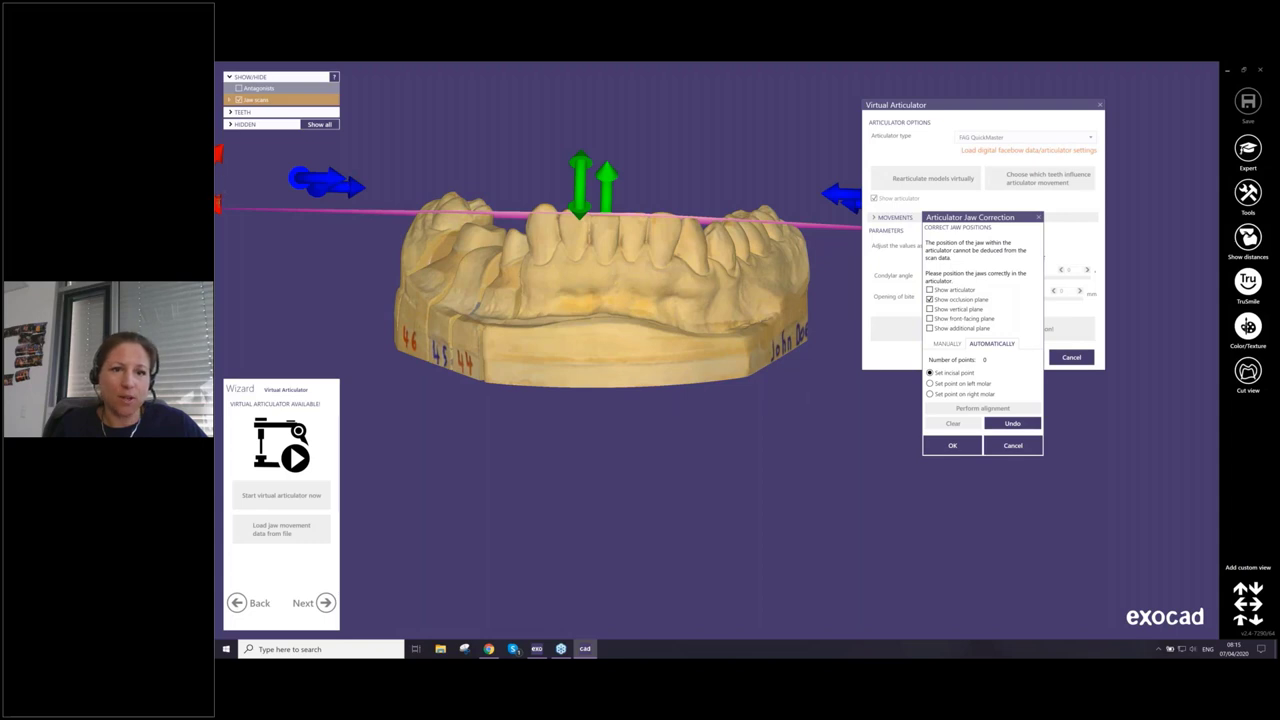
{"action": "right_click_drag", "start_coordinate": [590, 302], "coordinate": [630, 275]}
{"action": "right_click_drag", "start_coordinate": [431, 273], "coordinate": [423, 277]}
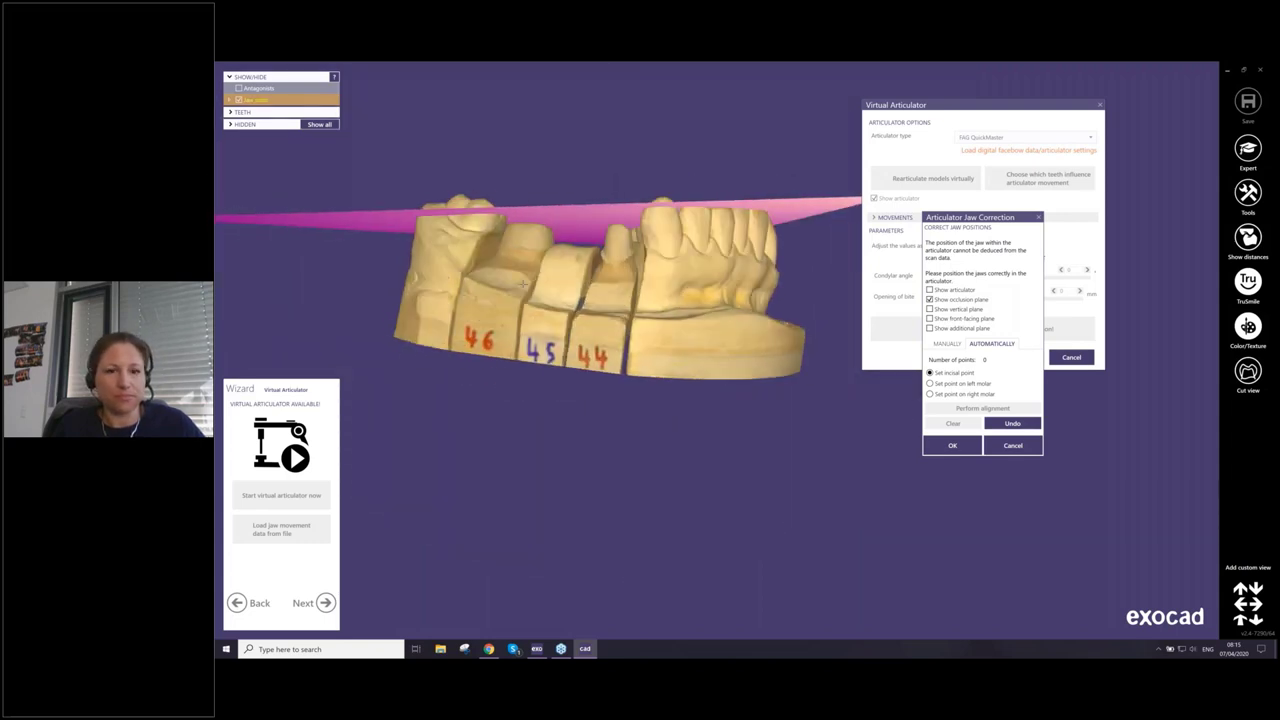
{"action": "key", "text": "a"}
{"action": "right_click_drag", "start_coordinate": [523, 284], "coordinate": [430, 290]}
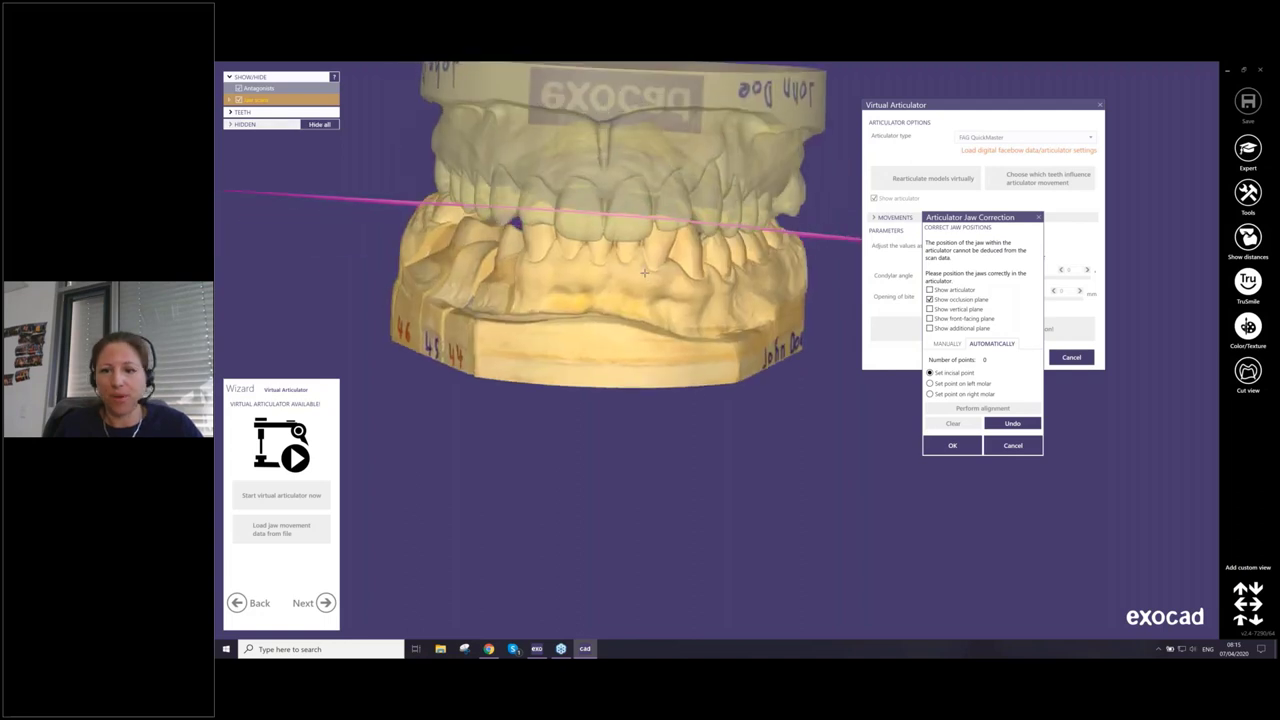
Accept the jaw position correction and show the articulator around the models for inspection from several angles
{"action": "left_click", "coordinate": [972, 450]}
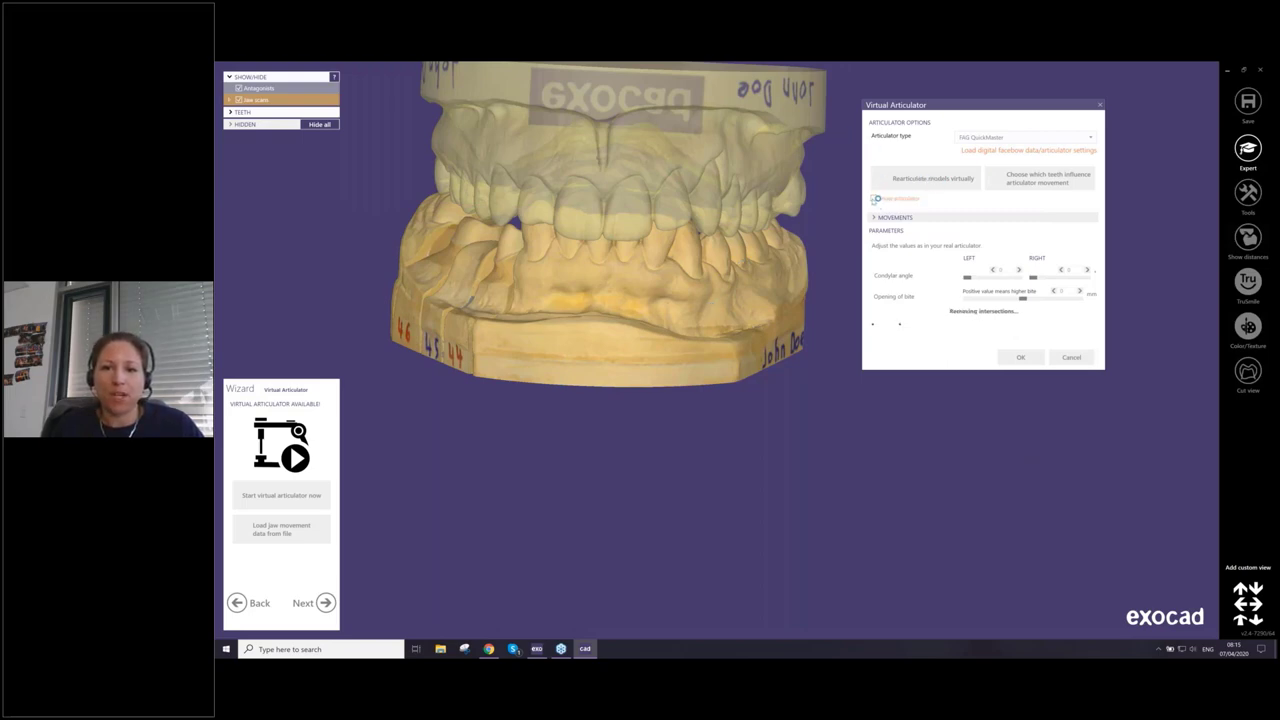
{"action": "left_click", "coordinate": [876, 199]}
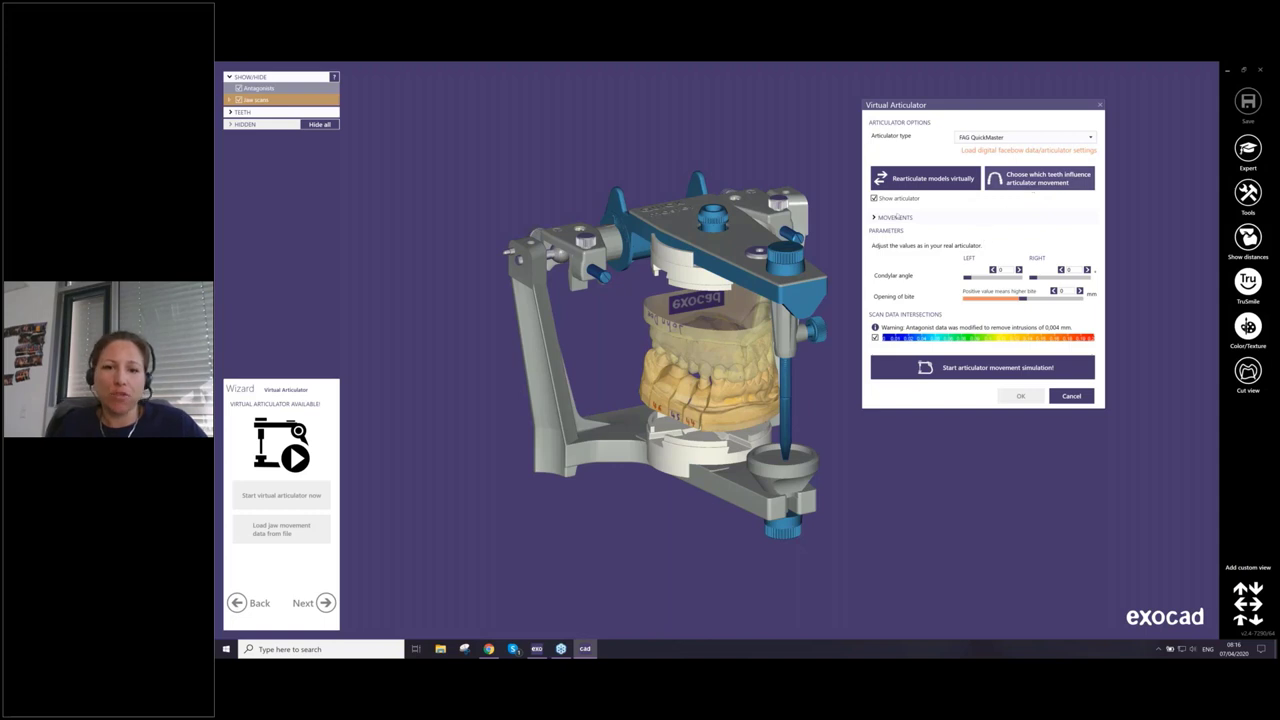
{"action": "right_click_drag", "start_coordinate": [750, 405], "coordinate": [735, 347]}
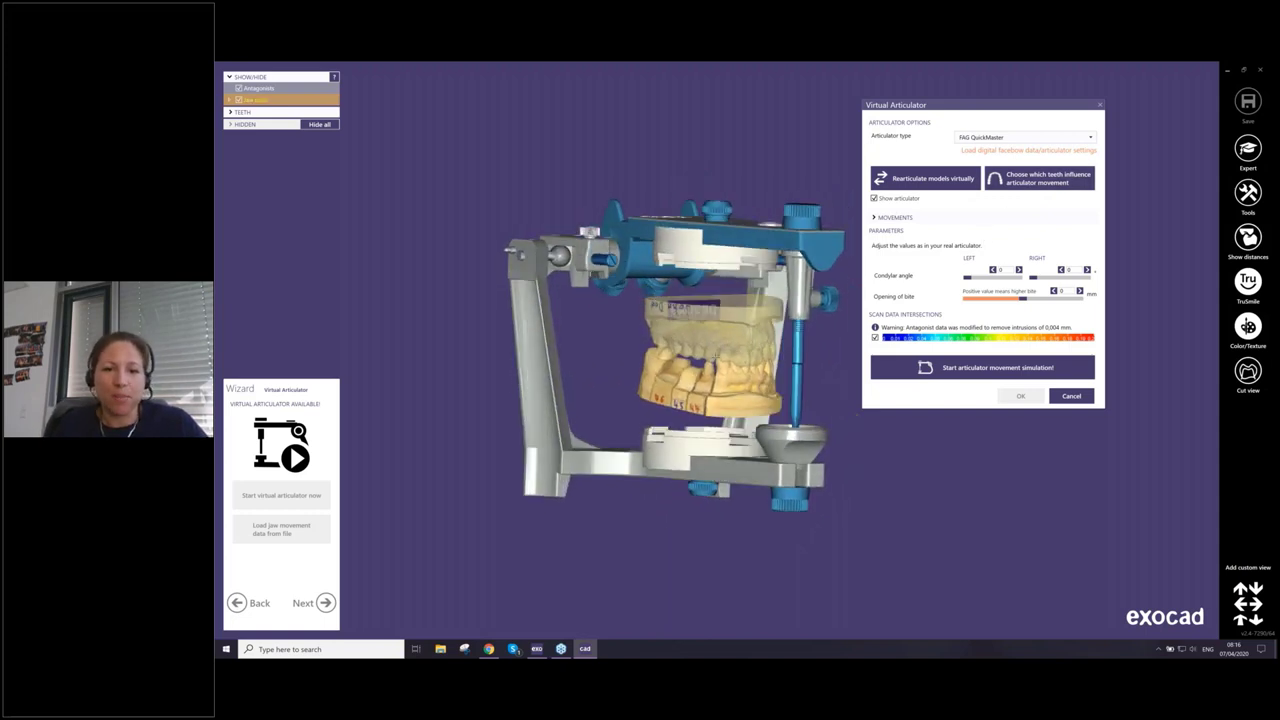
{"action": "scroll", "coordinate": [718, 362], "scroll_direction": "up", "scroll_amount": 2}
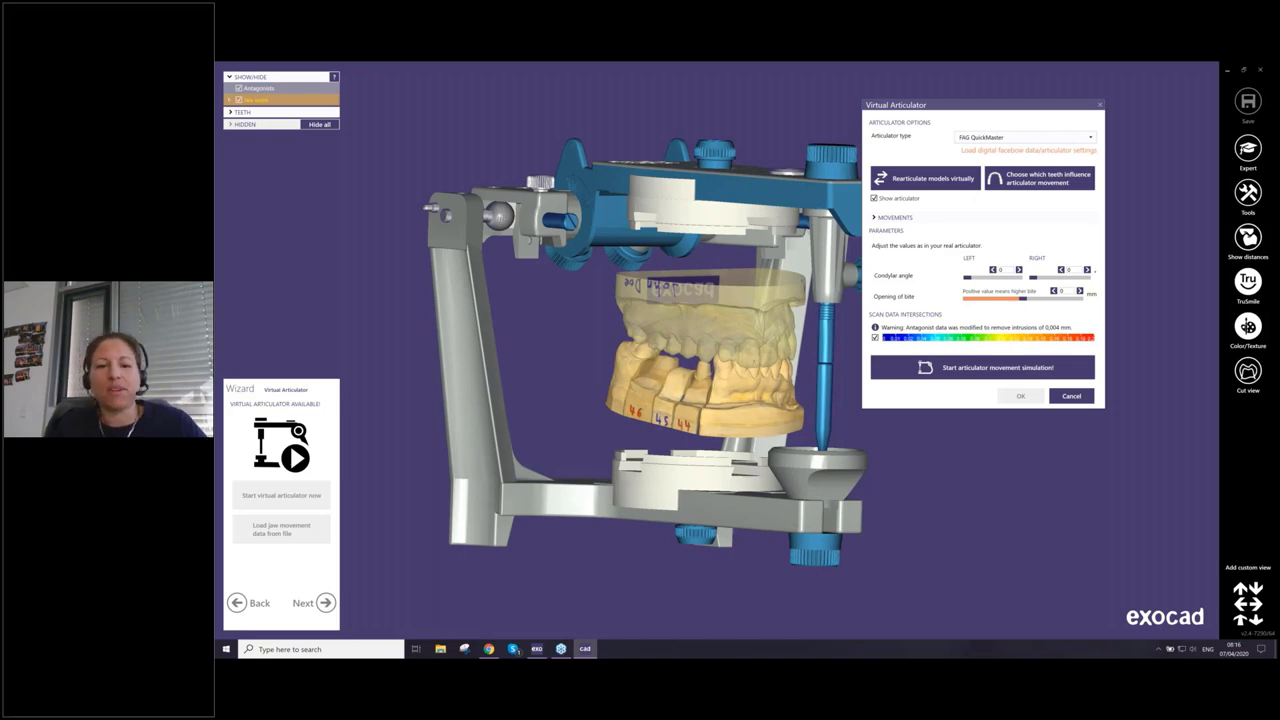
{"action": "right_click_drag", "start_coordinate": [762, 402], "coordinate": [650, 365]}
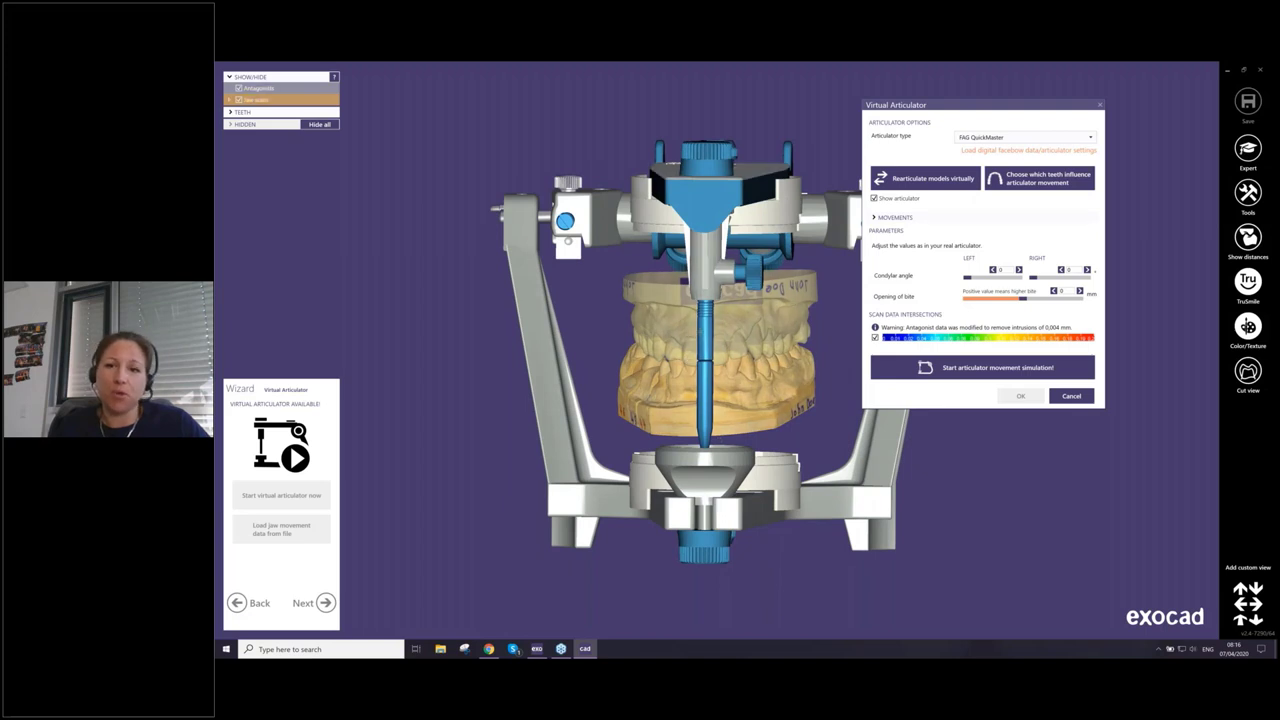
Review the articulator movement settings and set the opening of bite to 0.2 mm
{"action": "left_click", "coordinate": [888, 218]}
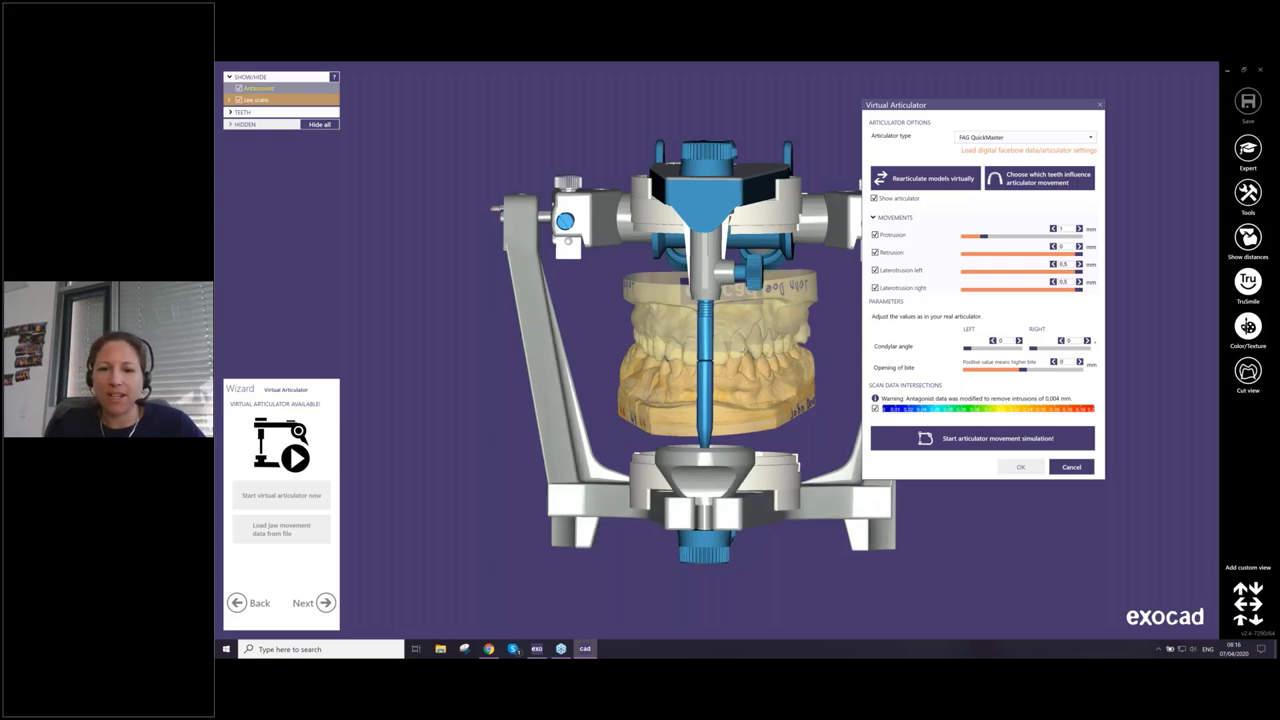
{"action": "right_click_drag", "start_coordinate": [705, 340], "coordinate": [753, 352]}
{"action": "scroll", "coordinate": [753, 352], "scroll_direction": "up", "scroll_amount": 3}
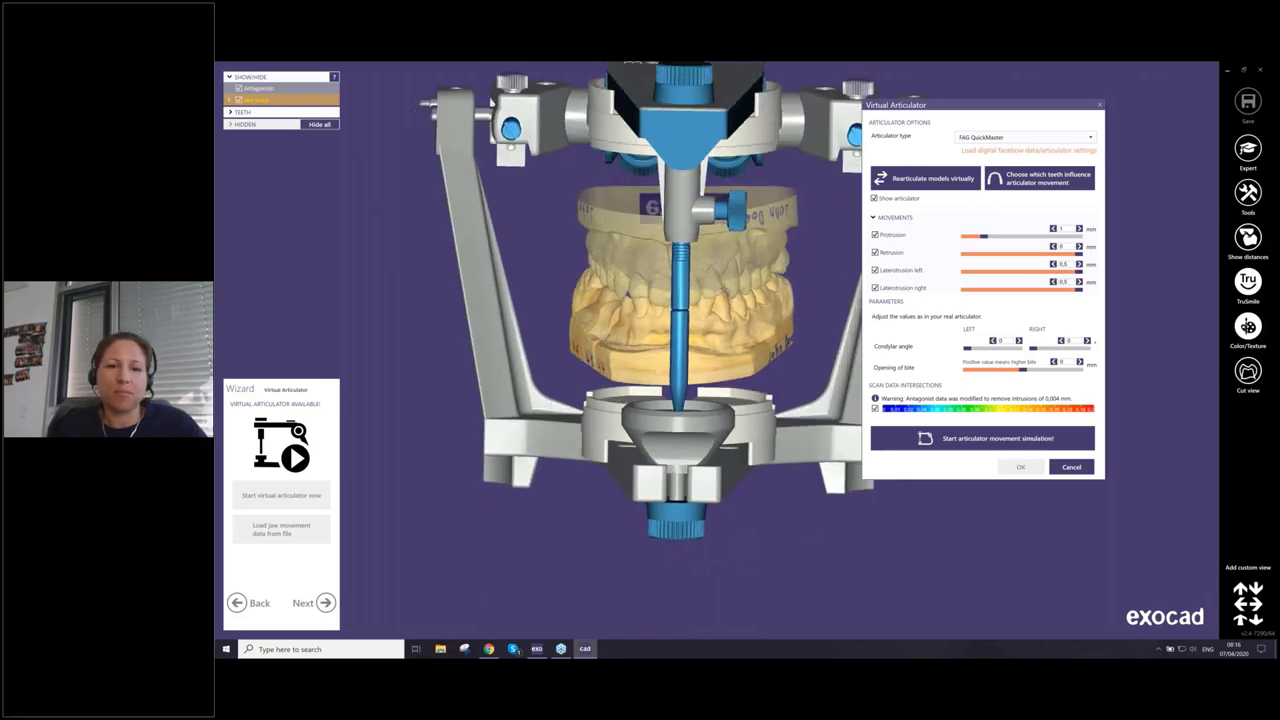
{"action": "right_click_drag", "start_coordinate": [764, 324], "coordinate": [885, 374]}
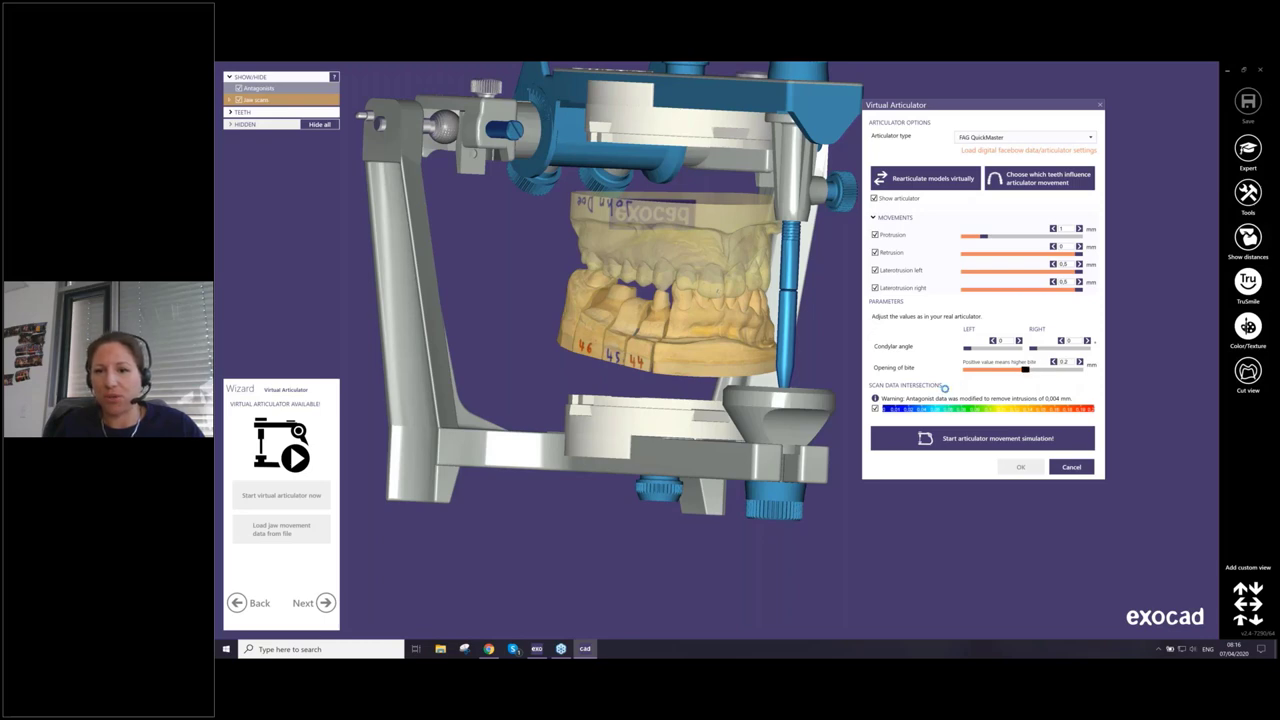
Collapse the movement settings, run the articulator movement simulation and accept the virtual articulator
{"action": "left_click", "coordinate": [893, 217]}
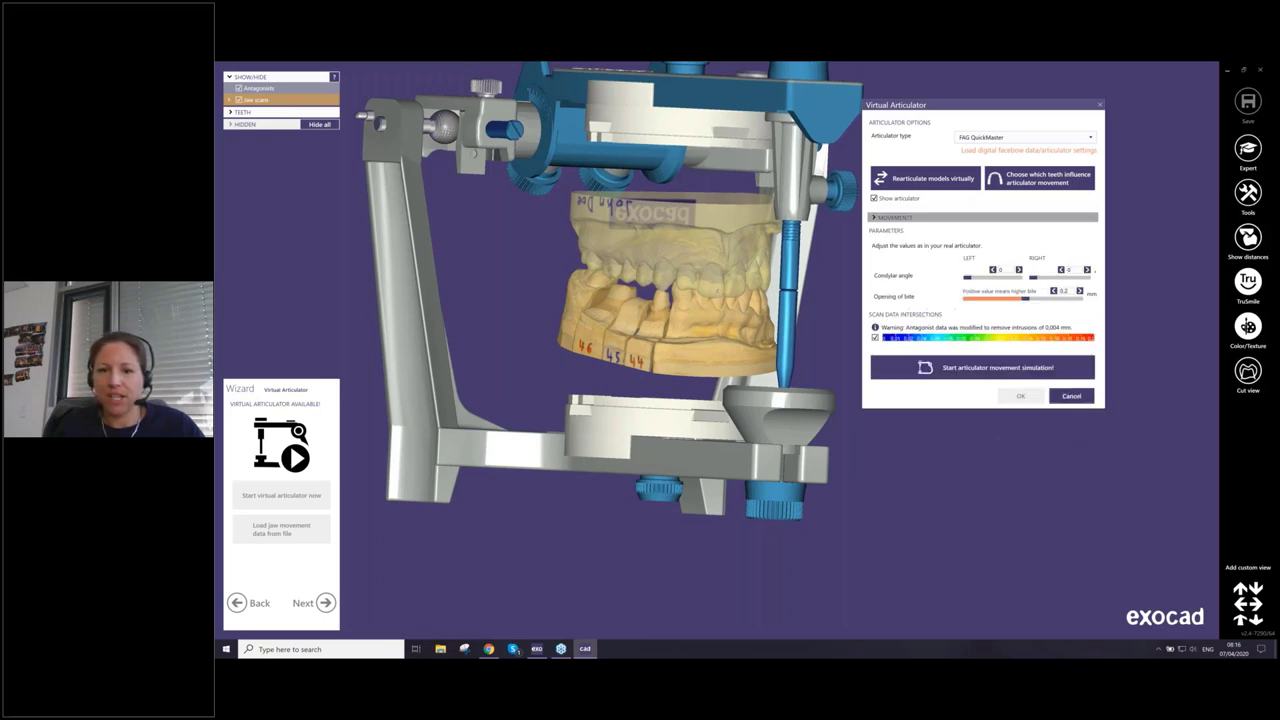
{"action": "left_click", "coordinate": [972, 369]}
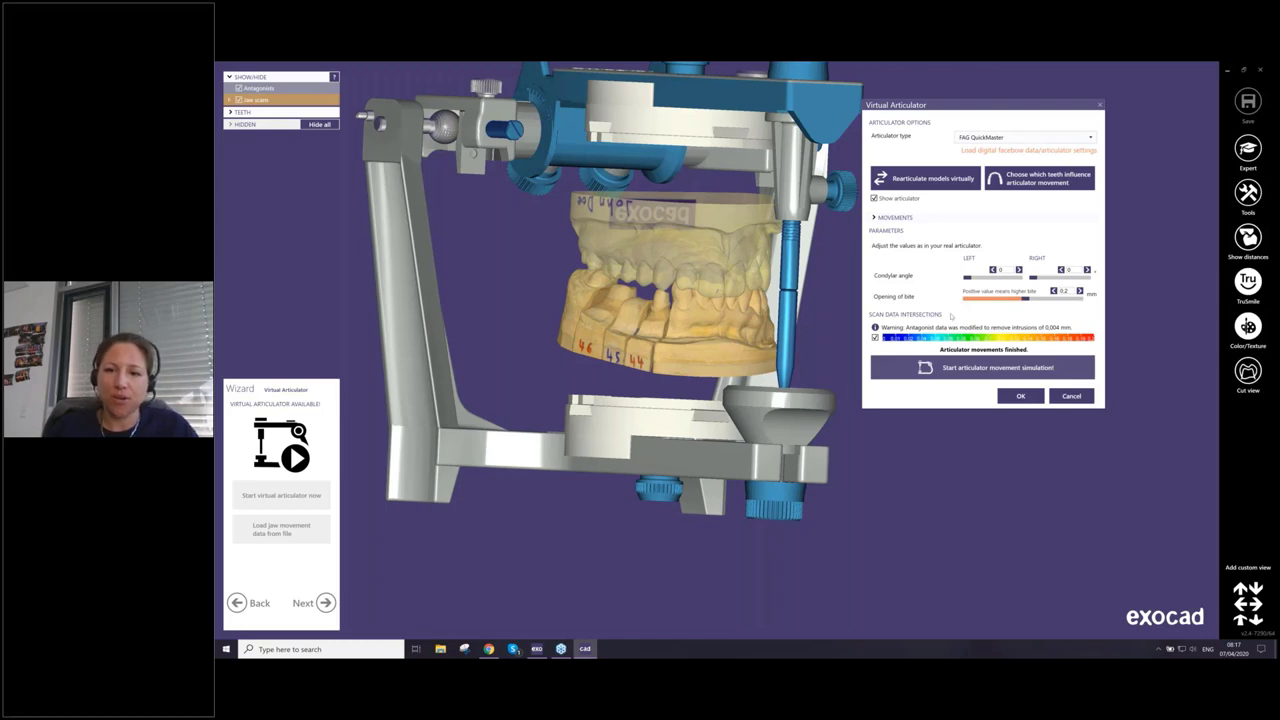
{"action": "left_click", "coordinate": [1020, 396]}
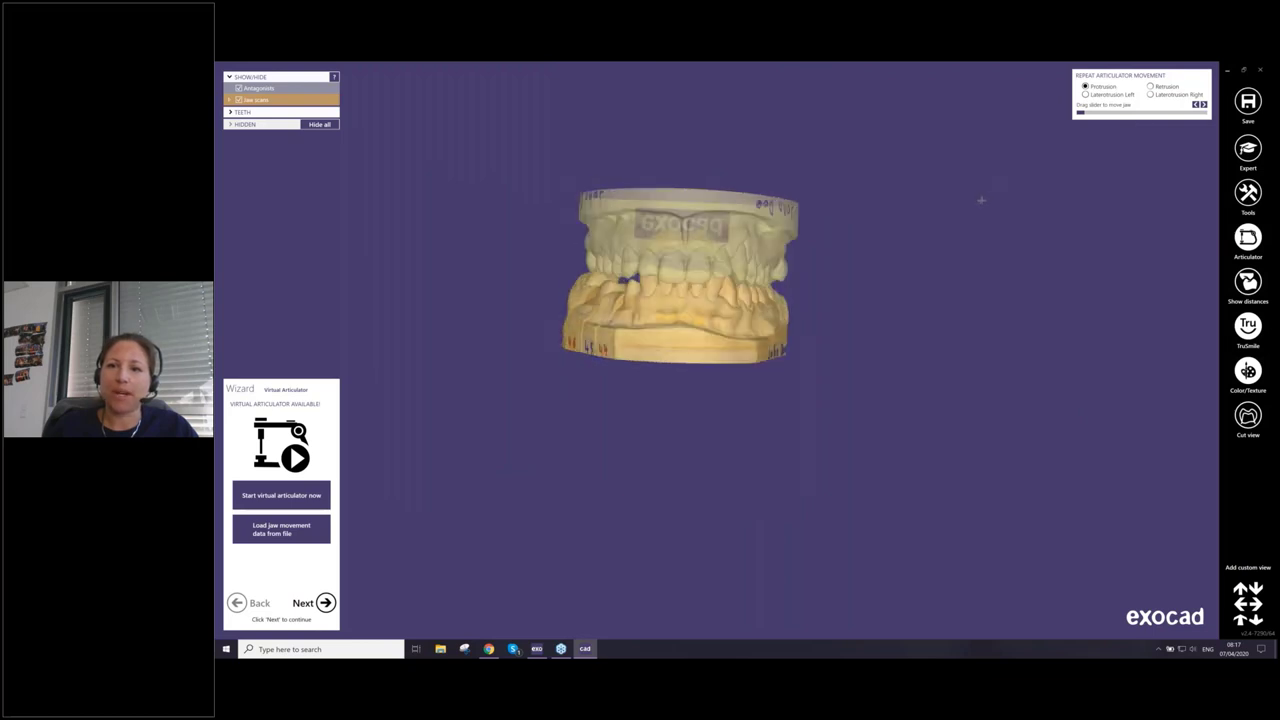
Repeat the articulator movements on the jaws, choosing left laterotrusion, retrusion and right laterotrusion
{"action": "left_click", "coordinate": [1086, 94]}
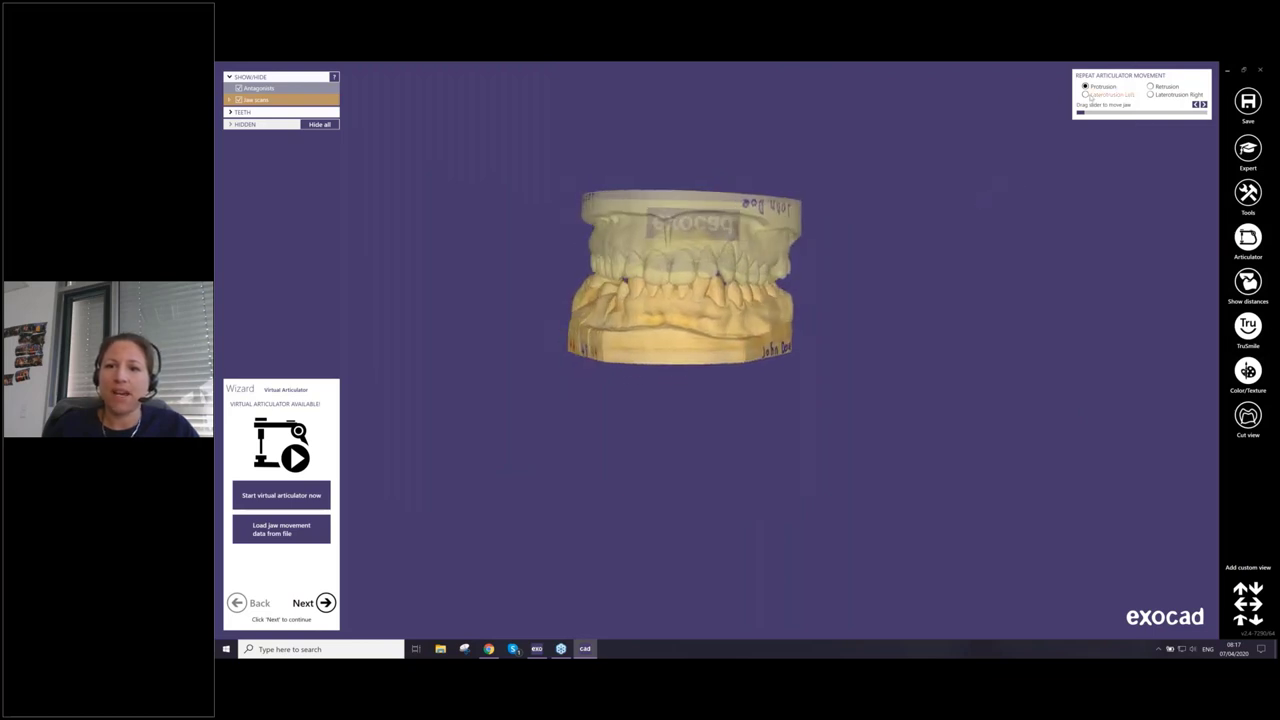
{"action": "mouse_move", "coordinate": [1080, 113]}
{"action": "left_mouse_down"}
{"action": "mouse_move", "coordinate": [1122, 114]}
{"action": "mouse_move", "coordinate": [1080, 113]}
{"action": "left_mouse_up"}
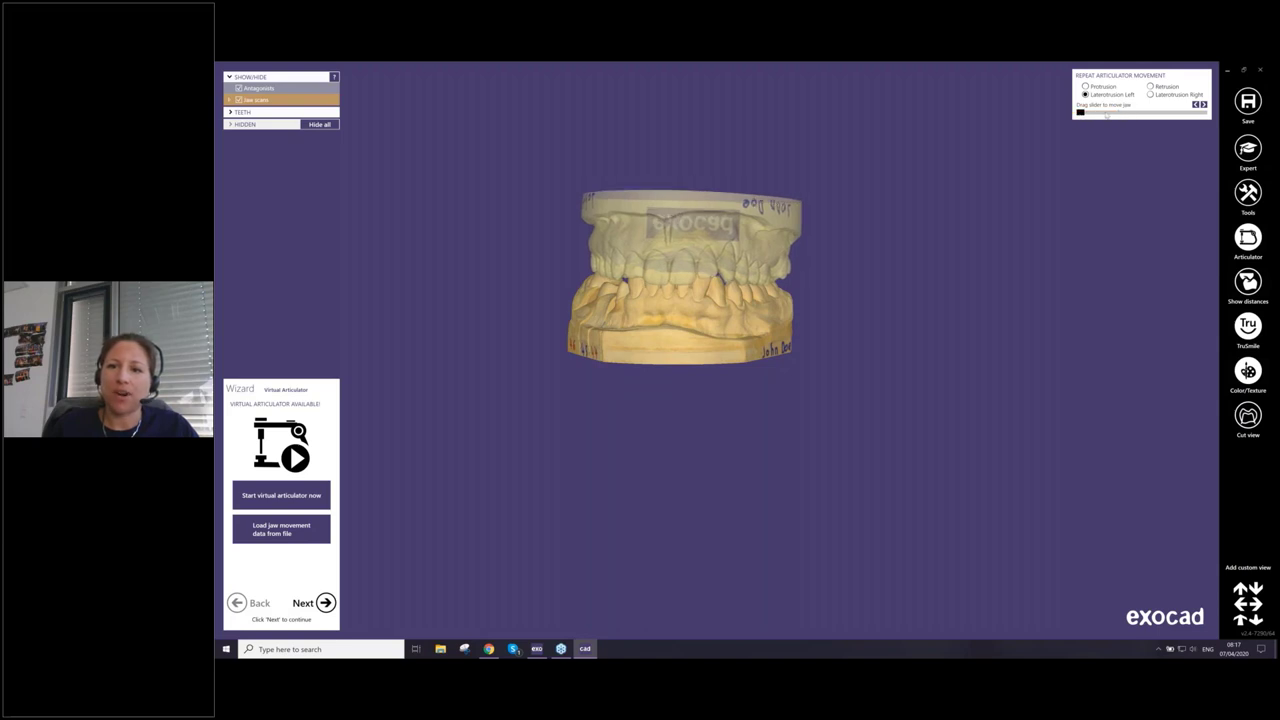
{"action": "right_click_drag", "start_coordinate": [860, 203], "coordinate": [861, 203]}
{"action": "left_click", "coordinate": [1150, 86]}
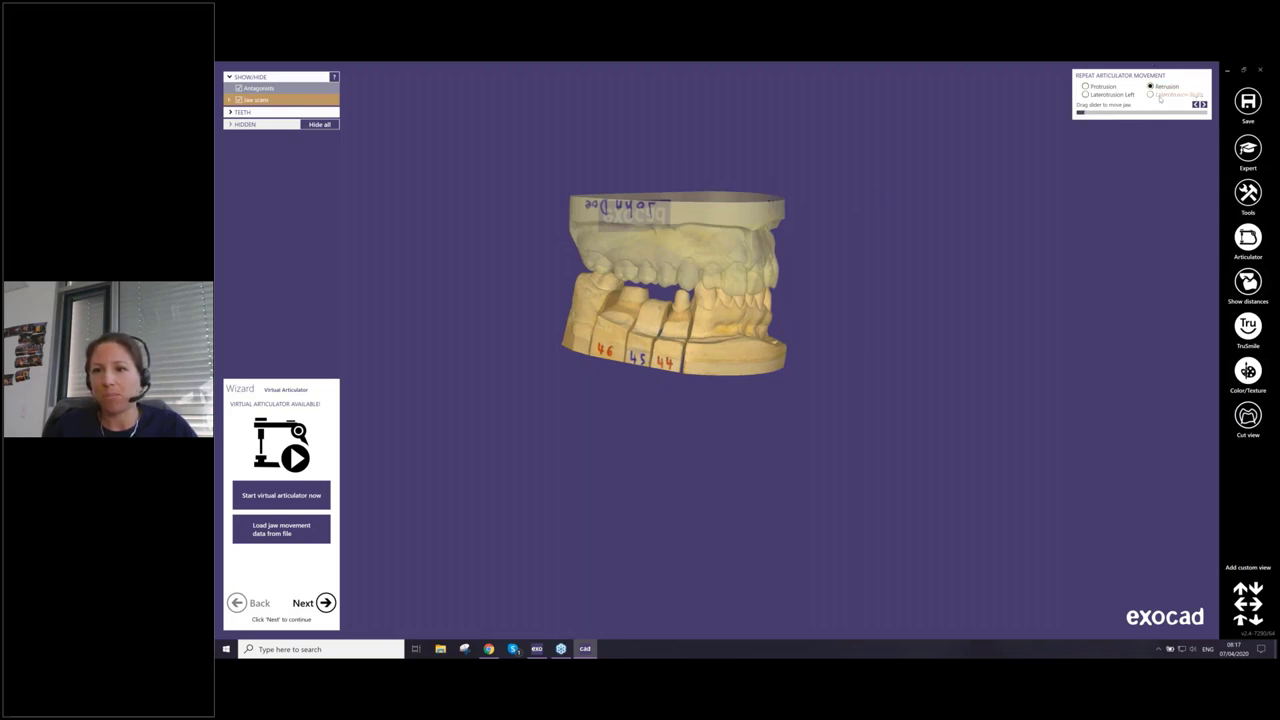
{"action": "left_click", "coordinate": [1186, 94]}
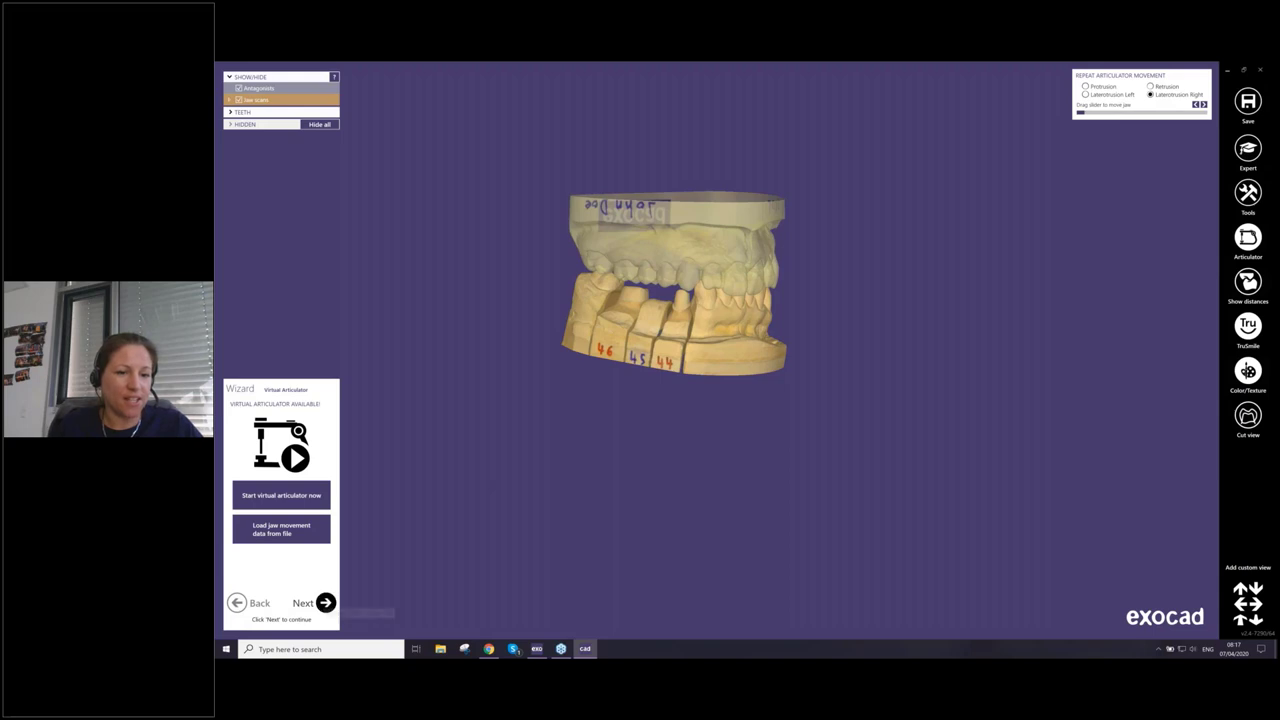
Continue to margin line detection and detect the margin of tooth 44 from a point on its buccal side
{"action": "left_click", "coordinate": [325, 602]}
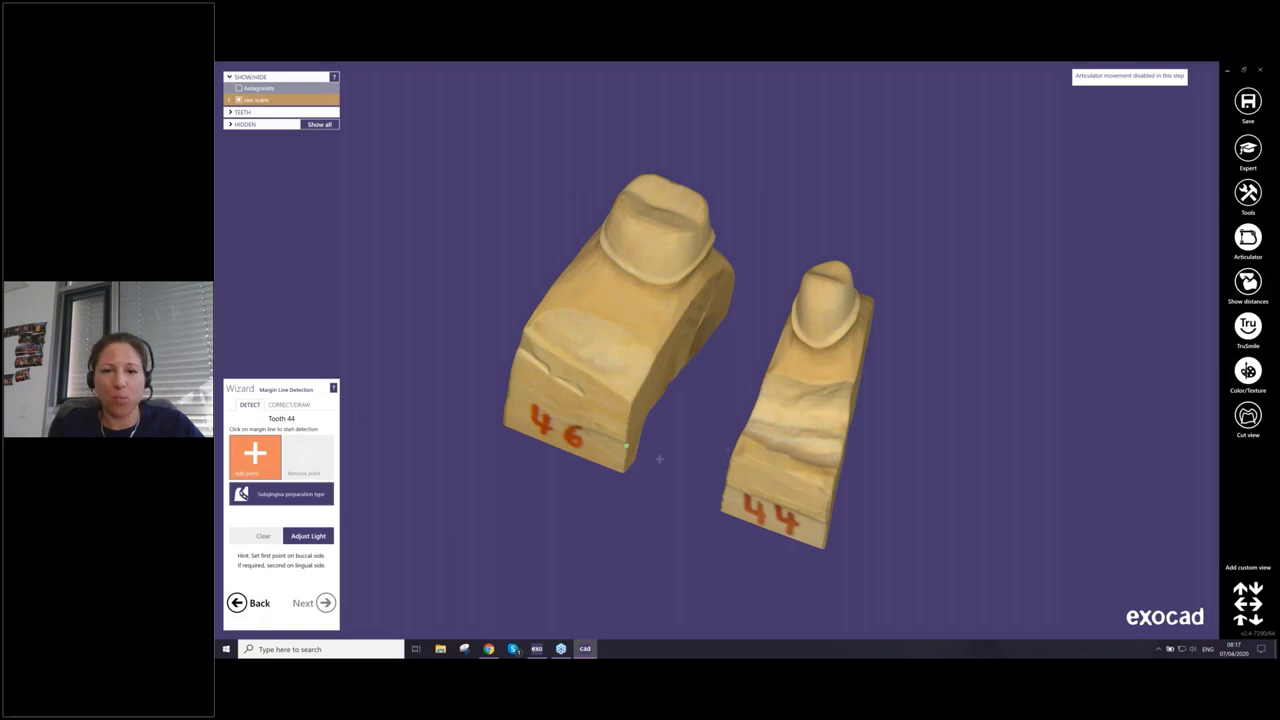
{"action": "right_click_drag", "start_coordinate": [659, 459], "coordinate": [645, 477]}
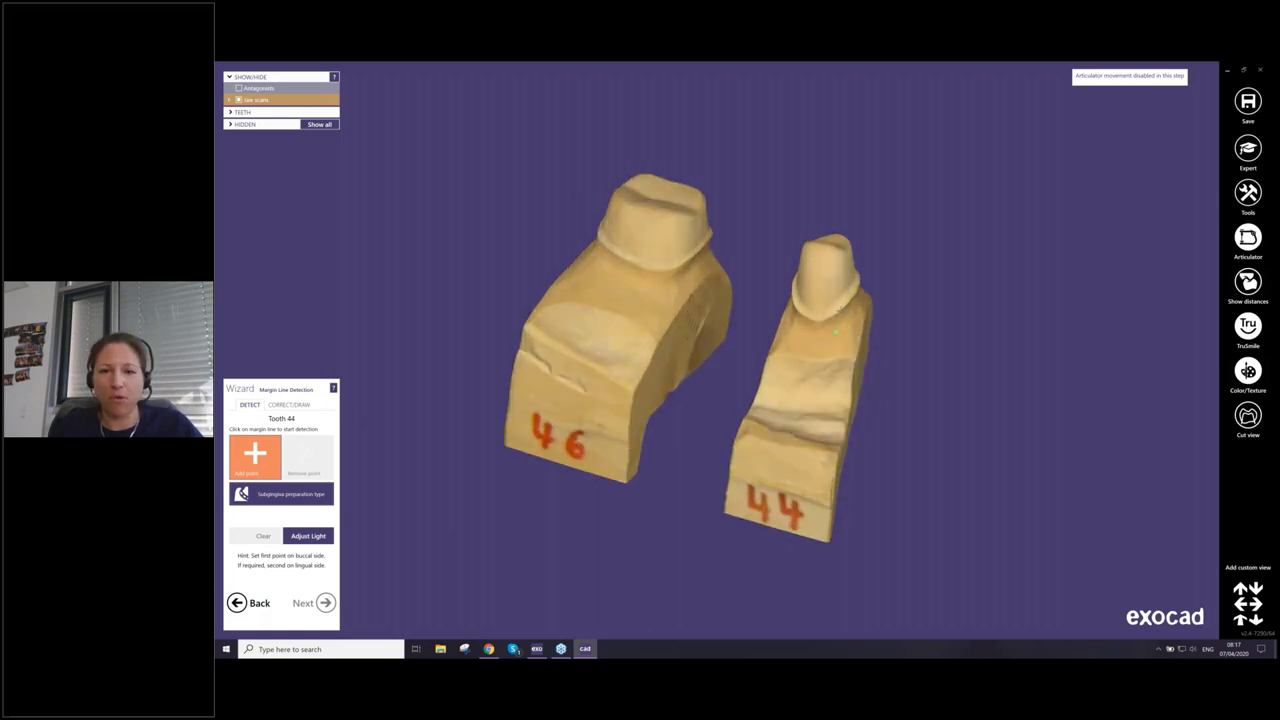
{"action": "scroll", "coordinate": [835, 333], "scroll_direction": "up", "scroll_amount": 4}
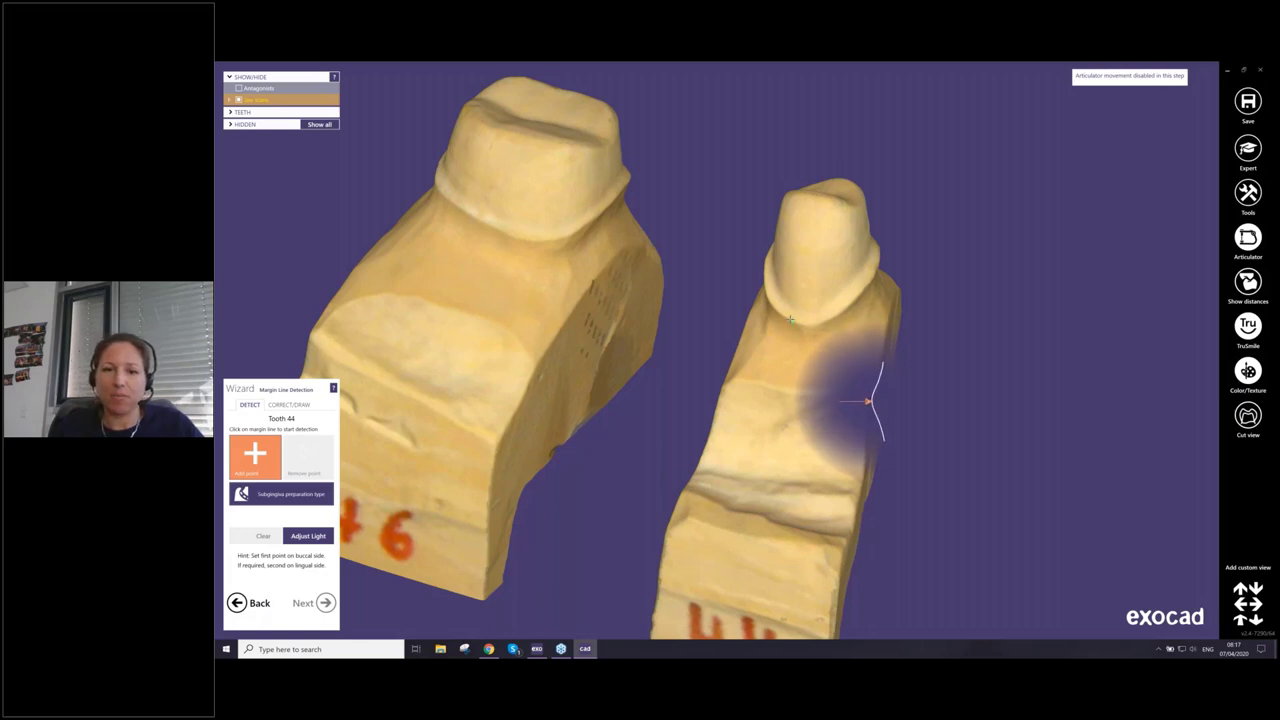
{"action": "left_click", "coordinate": [790, 318]}
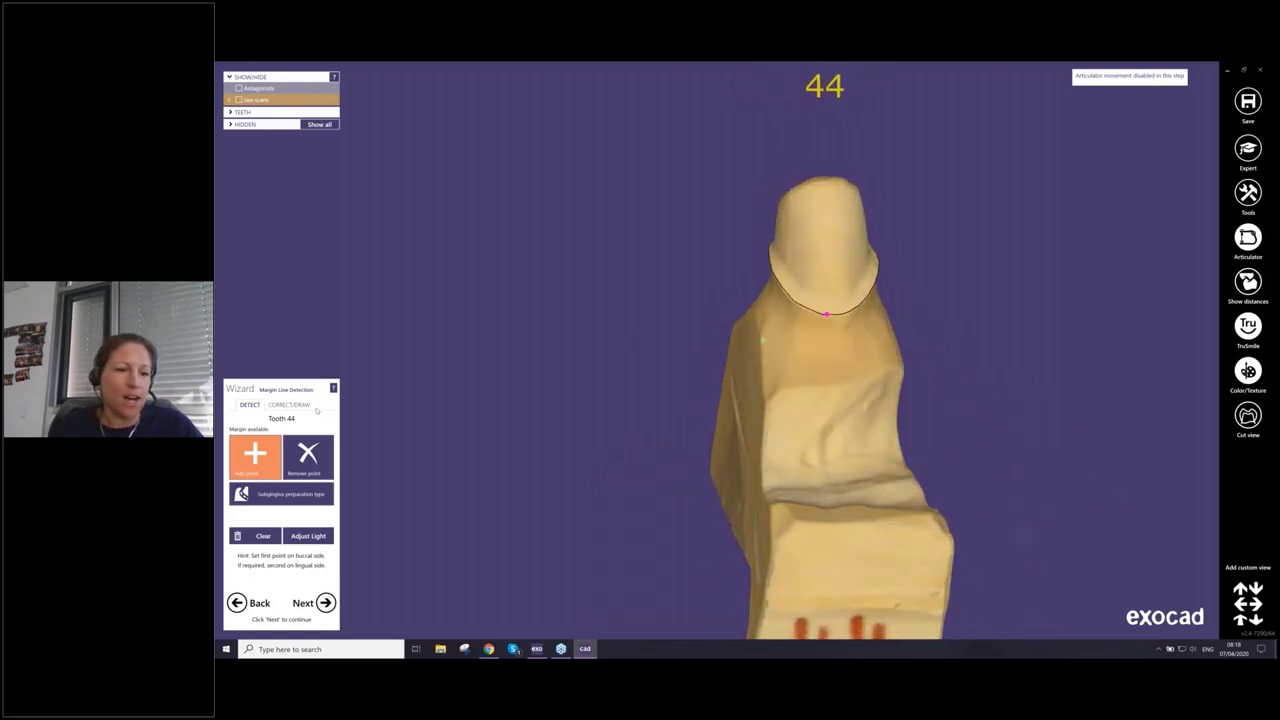
Inspect the margin line of tooth 44 from all sides in correction mode and continue to tooth 46
{"action": "scroll", "coordinate": [825, 326], "scroll_direction": "up", "scroll_amount": 3}
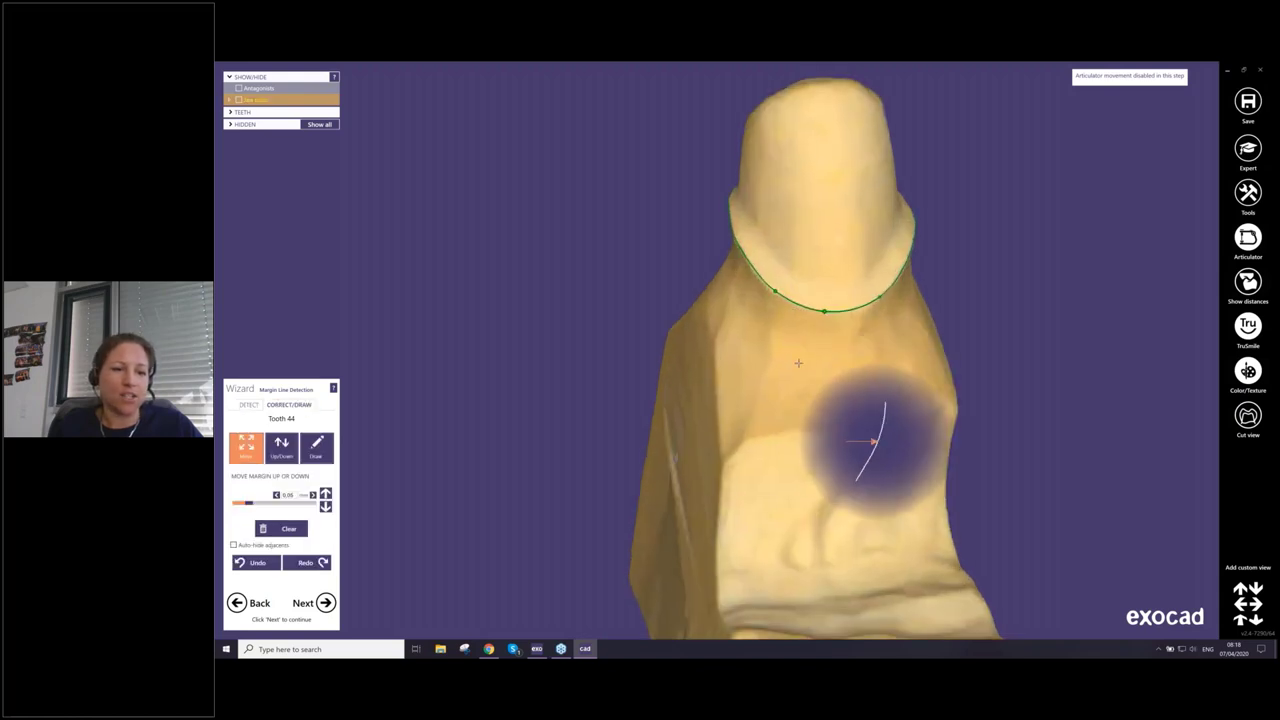
{"action": "mouse_move", "coordinate": [814, 365]}
{"action": "right_mouse_down"}
{"action": "mouse_move", "coordinate": [813, 346]}
{"action": "mouse_move", "coordinate": [798, 380]}
{"action": "right_mouse_up"}
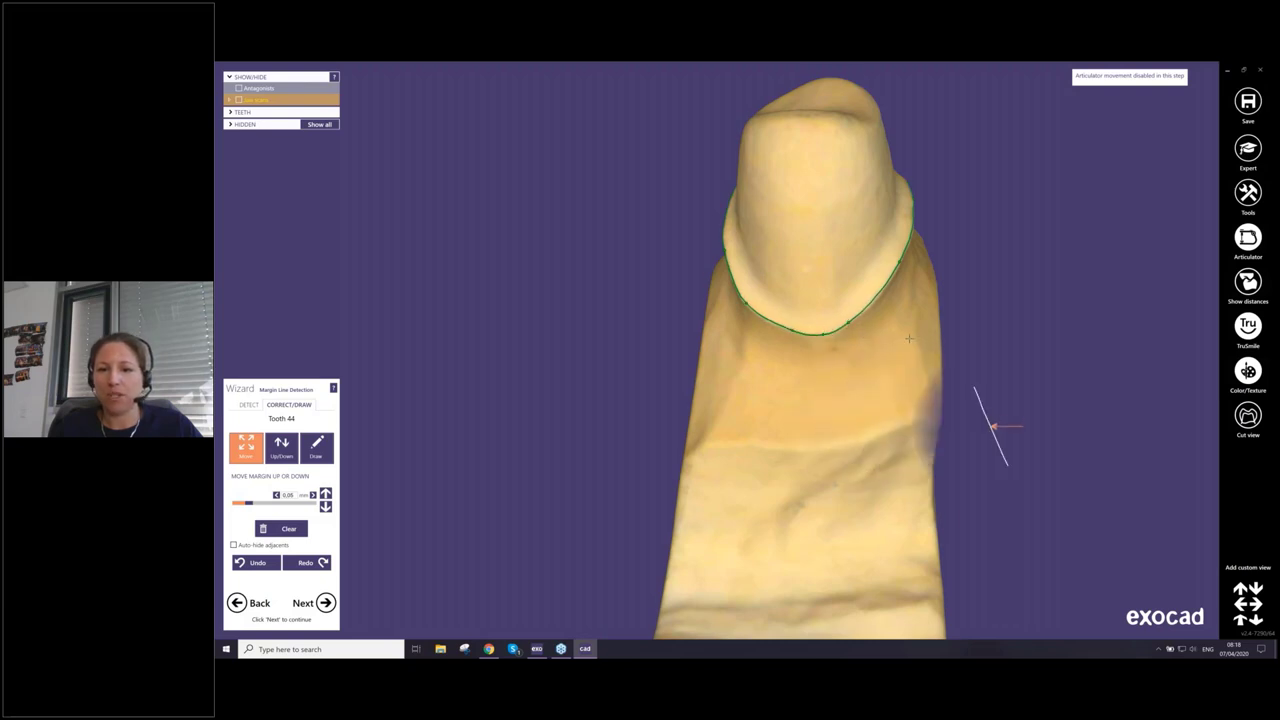
{"action": "mouse_move", "coordinate": [990, 429]}
{"action": "right_mouse_down"}
{"action": "mouse_move", "coordinate": [971, 393]}
{"action": "mouse_move", "coordinate": [894, 414]}
{"action": "mouse_move", "coordinate": [855, 335]}
{"action": "right_mouse_up"}
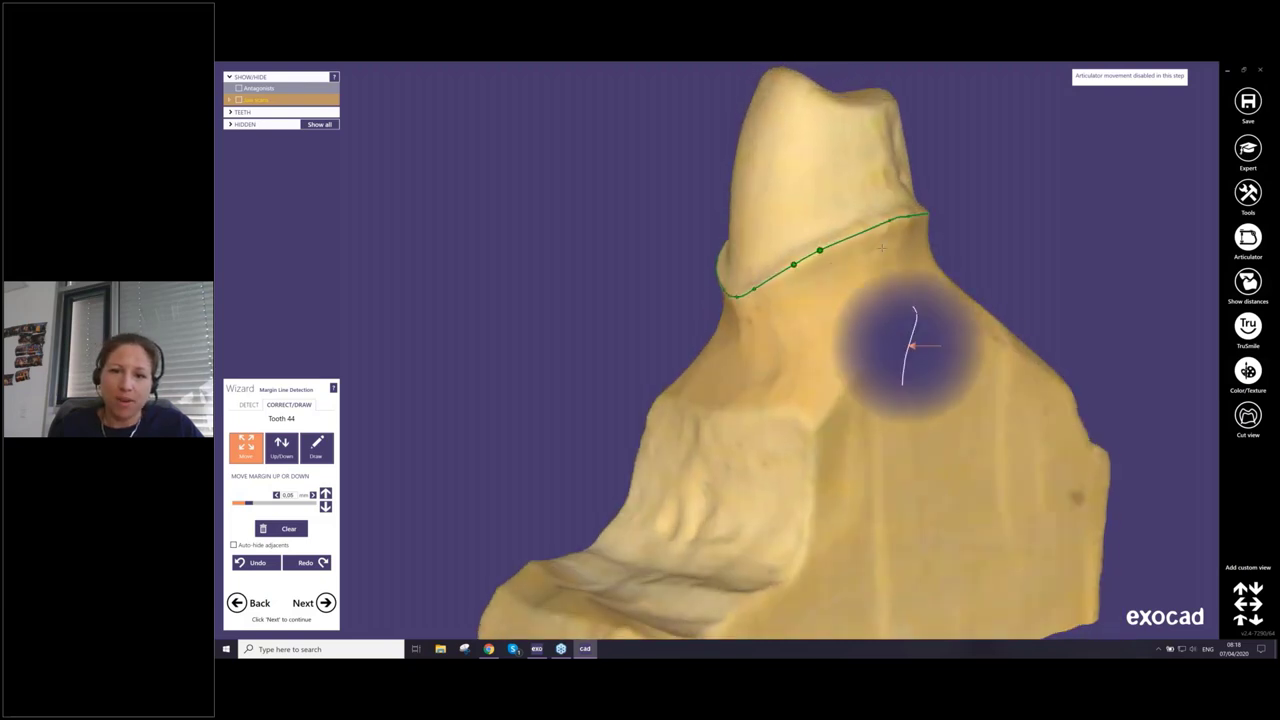
{"action": "mouse_move", "coordinate": [929, 323]}
{"action": "right_mouse_down"}
{"action": "mouse_move", "coordinate": [811, 323]}
{"action": "mouse_move", "coordinate": [857, 314]}
{"action": "mouse_move", "coordinate": [900, 329]}
{"action": "mouse_move", "coordinate": [851, 366]}
{"action": "right_mouse_up"}
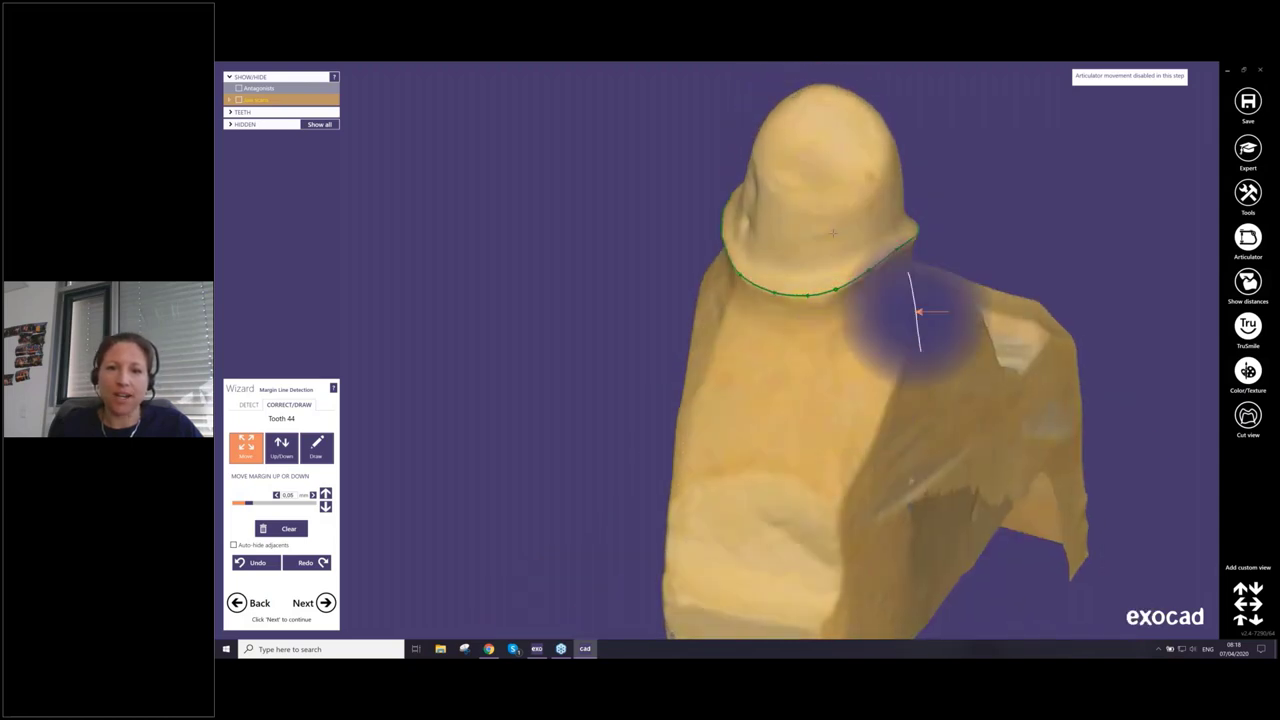
{"action": "mouse_move", "coordinate": [914, 309]}
{"action": "right_mouse_down"}
{"action": "mouse_move", "coordinate": [903, 409]}
{"action": "mouse_move", "coordinate": [912, 369]}
{"action": "right_mouse_up"}
{"action": "right_click_drag", "start_coordinate": [834, 230], "coordinate": [846, 158]}
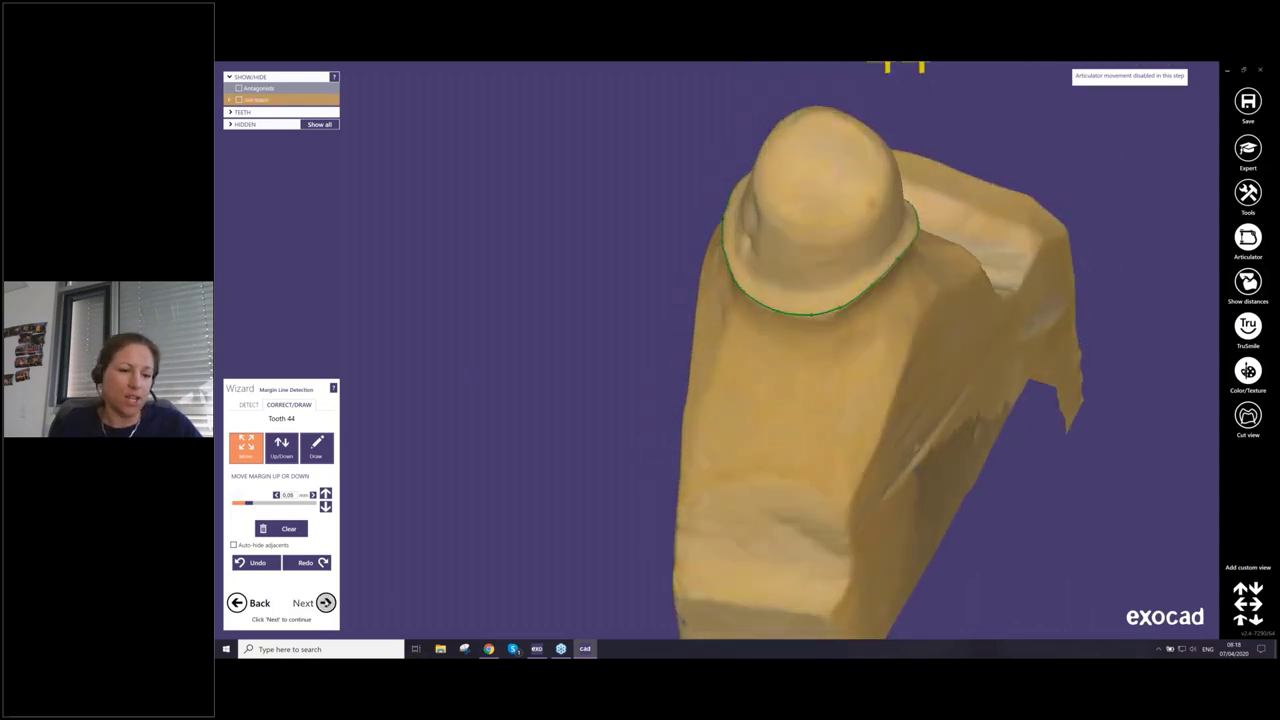
{"action": "left_click", "coordinate": [313, 602]}
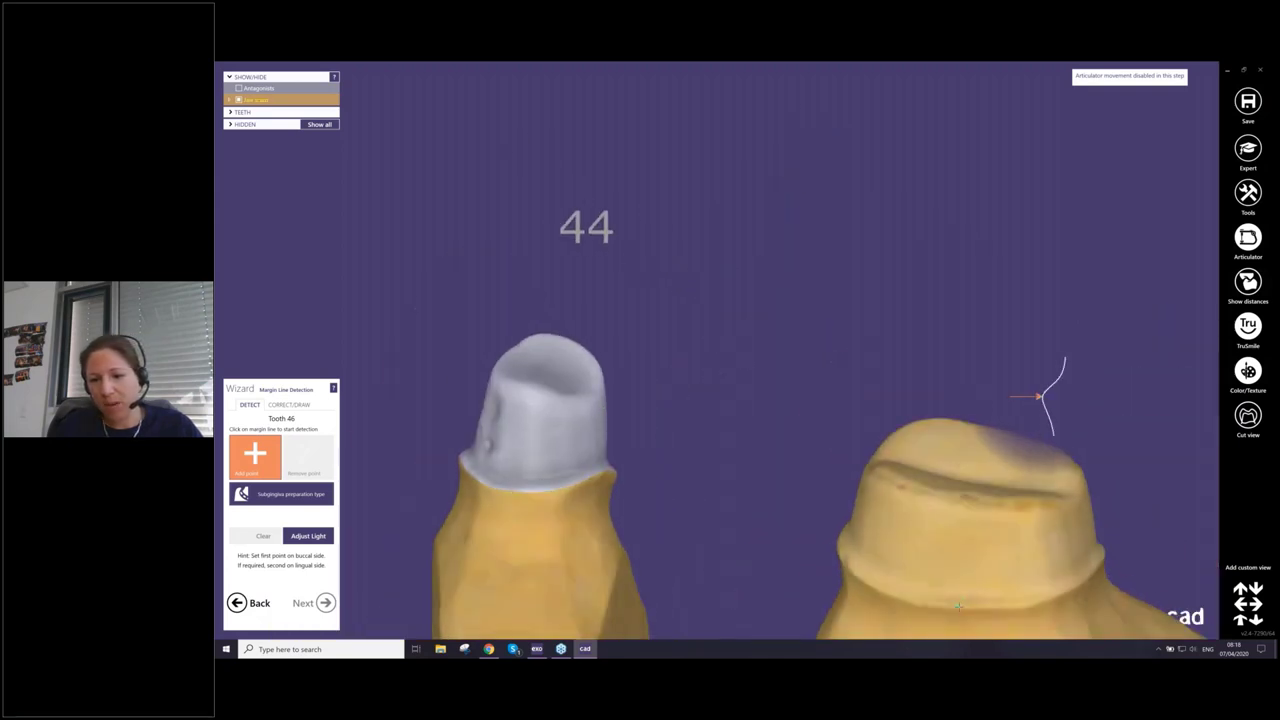
Detect the margin of tooth 46 from a point on its buccal side
{"action": "left_click", "coordinate": [959, 606]}
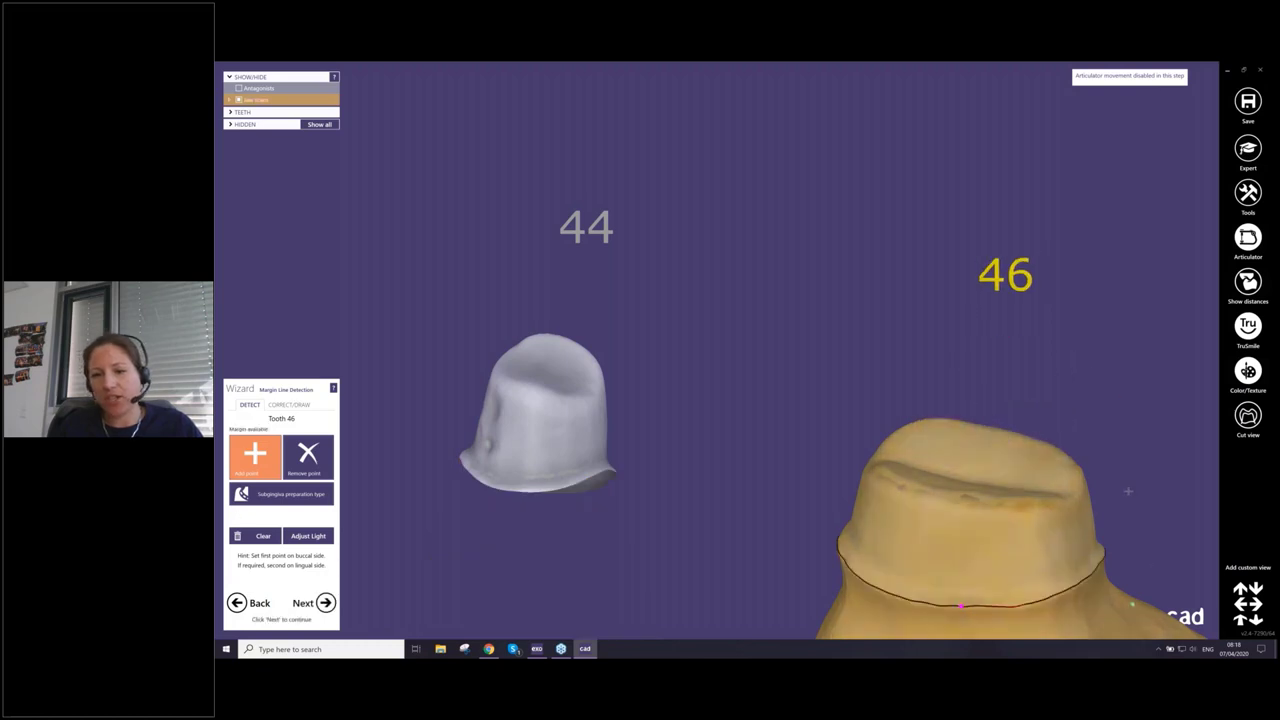
{"action": "right_click_drag", "start_coordinate": [1128, 491], "coordinate": [1028, 548]}
{"action": "right_click_drag", "start_coordinate": [1110, 396], "coordinate": [745, 380]}
{"action": "right_click_drag", "start_coordinate": [842, 292], "coordinate": [848, 326]}
Check the margin line of tooth 46 all around in correction mode and continue to the crown bottoms
{"action": "left_click", "coordinate": [289, 405]}
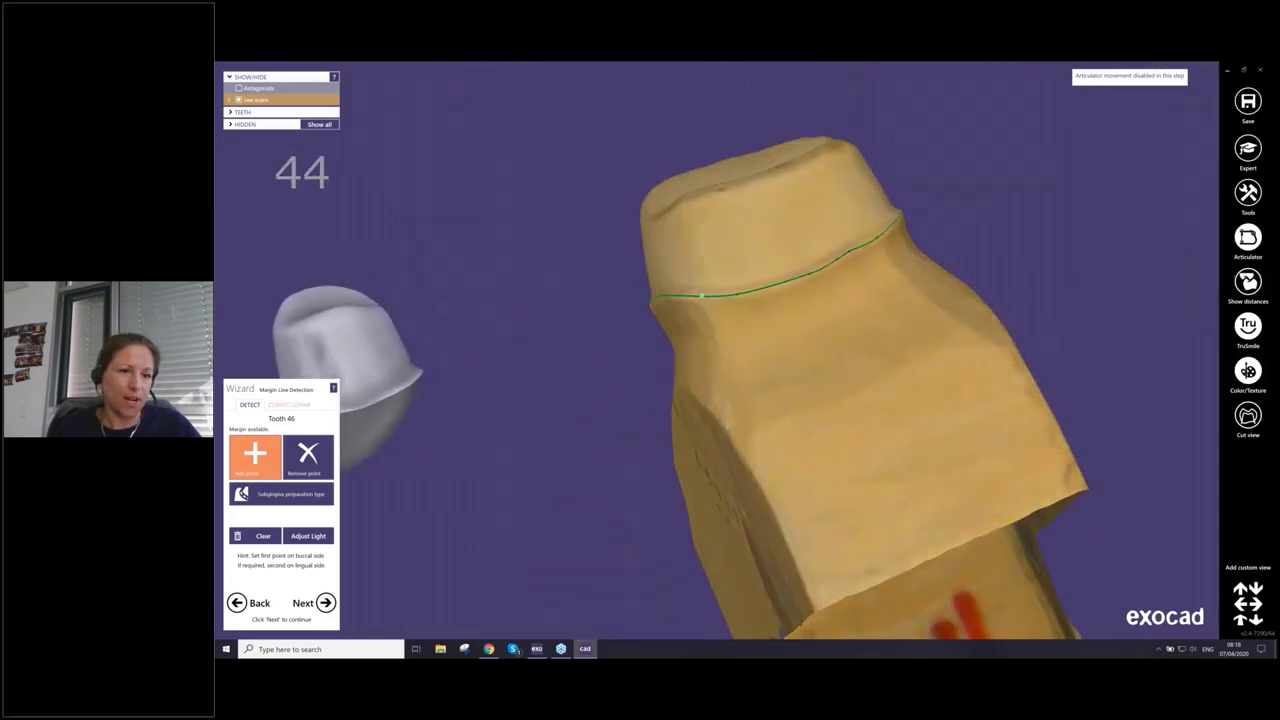
{"action": "right_click_drag", "start_coordinate": [817, 405], "coordinate": [990, 390]}
{"action": "mouse_move", "coordinate": [740, 327]}
{"action": "right_mouse_down"}
{"action": "mouse_move", "coordinate": [891, 363]}
{"action": "mouse_move", "coordinate": [740, 326]}
{"action": "right_mouse_up"}
{"action": "right_click_drag", "start_coordinate": [980, 410], "coordinate": [640, 480]}
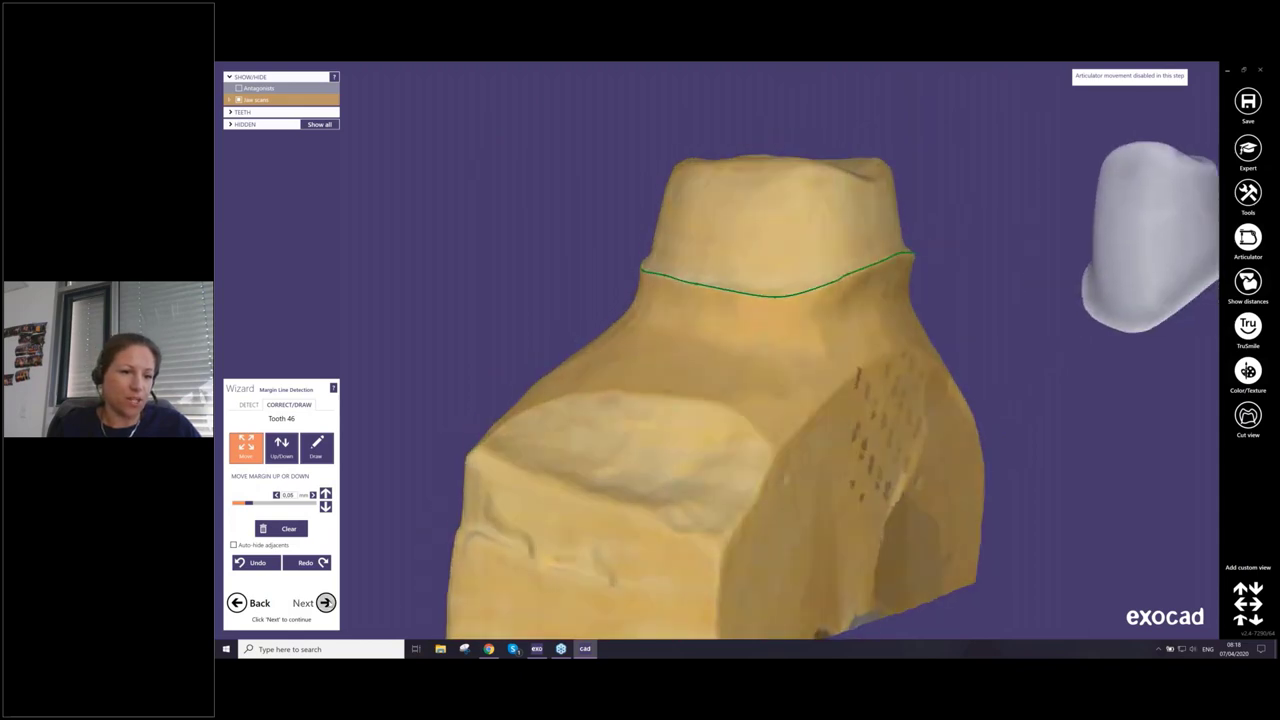
{"action": "left_click", "coordinate": [325, 602]}
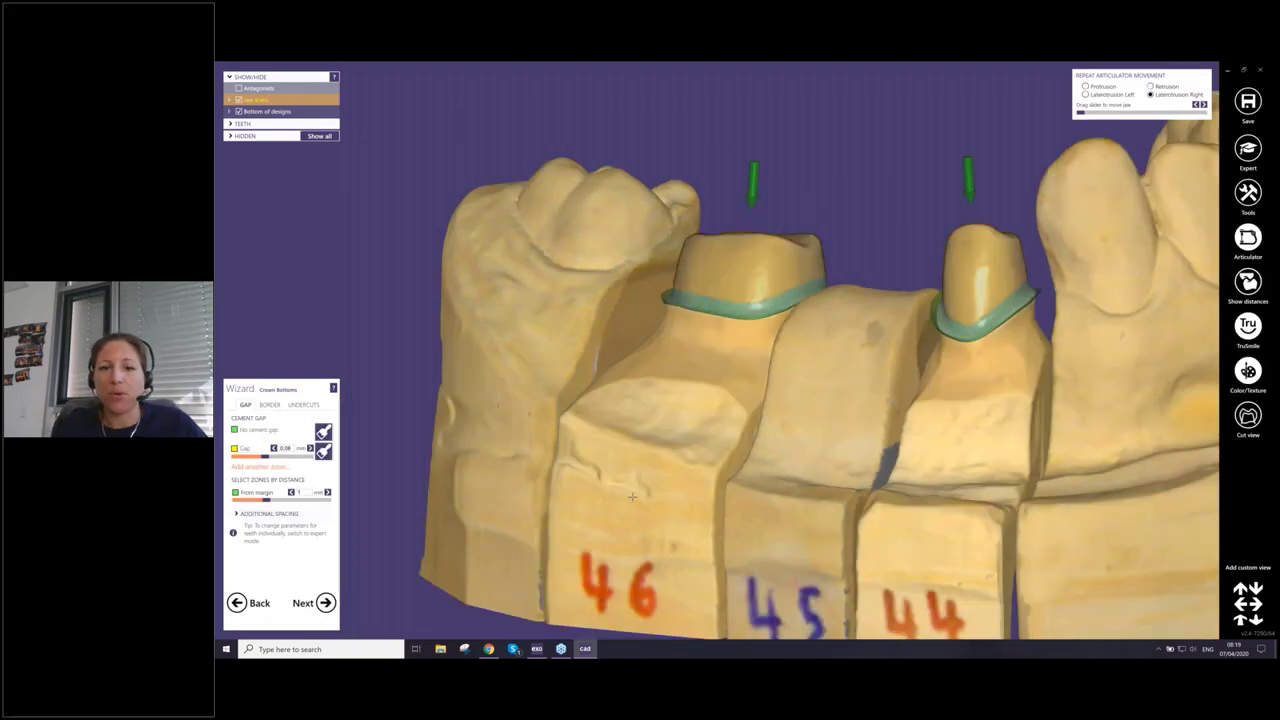
Add another cement gap zone for the crown bottoms and set its gap to 0.073 mm
{"action": "right_click_drag", "start_coordinate": [632, 497], "coordinate": [704, 478]}
{"action": "middle_click_drag", "start_coordinate": [704, 478], "coordinate": [518, 458]}
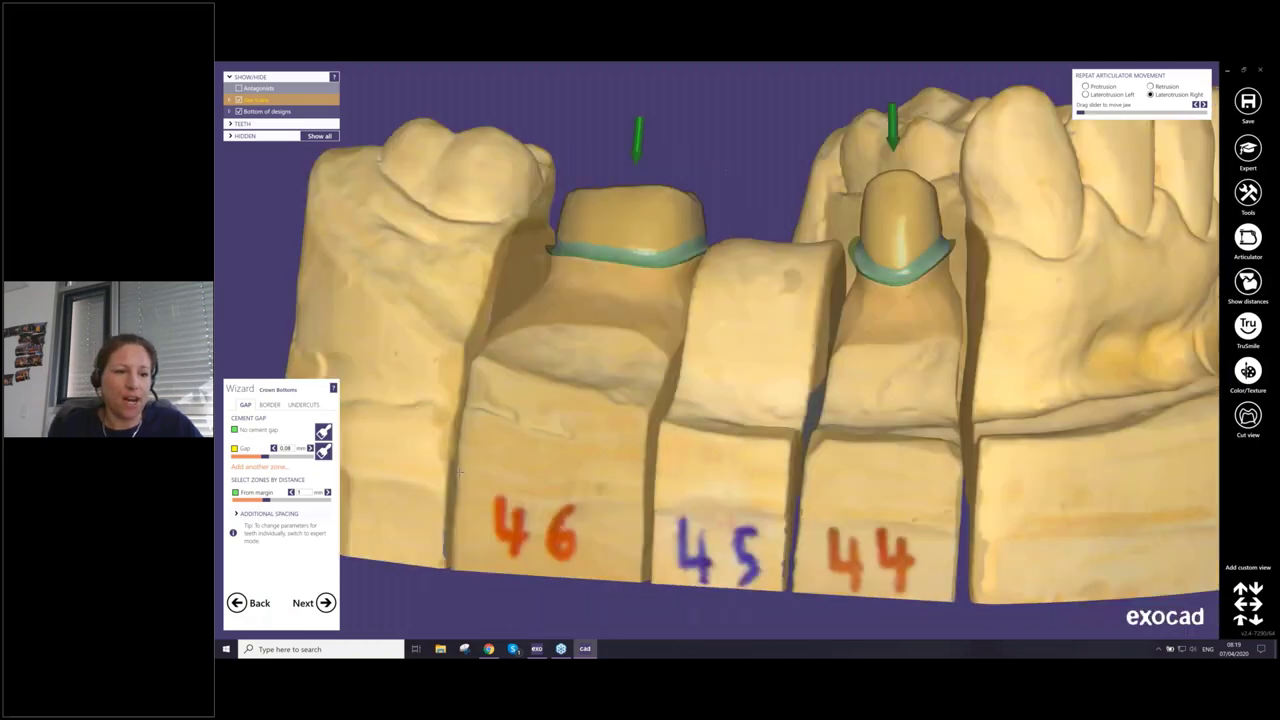
{"action": "right_click_drag", "start_coordinate": [518, 458], "coordinate": [528, 518]}
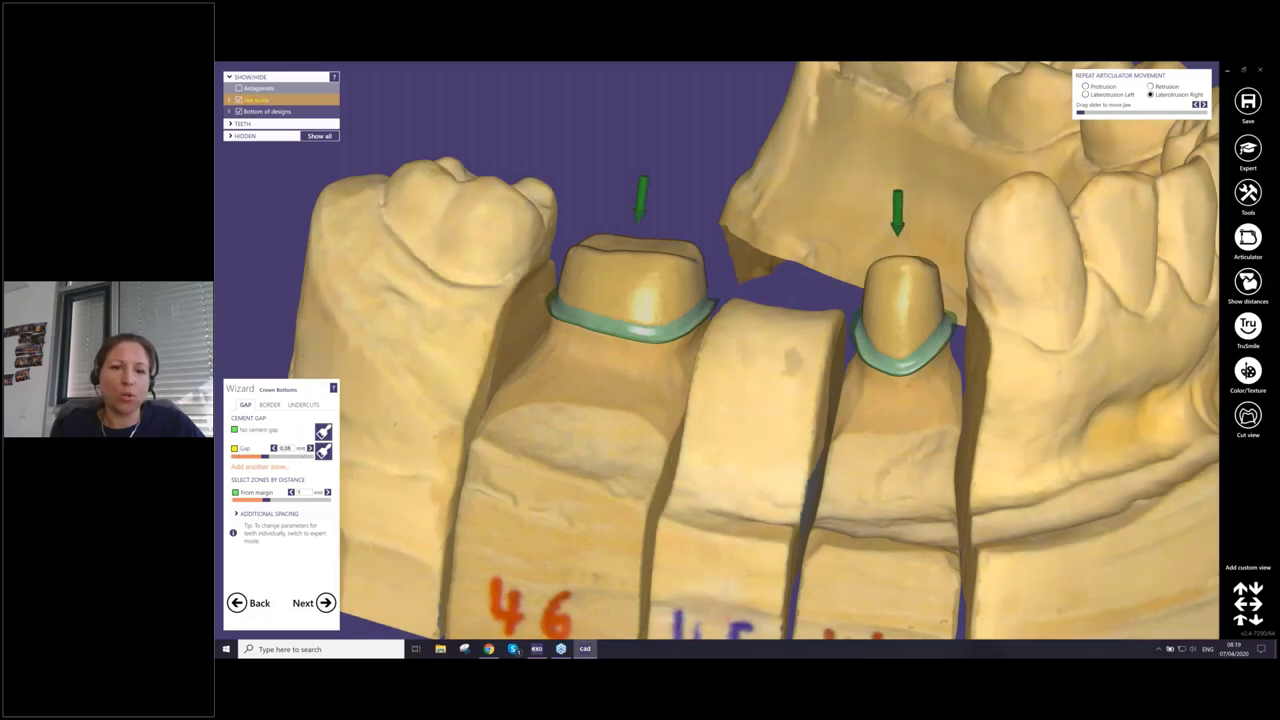
{"action": "scroll", "coordinate": [639, 232], "scroll_direction": "up", "scroll_amount": 3}
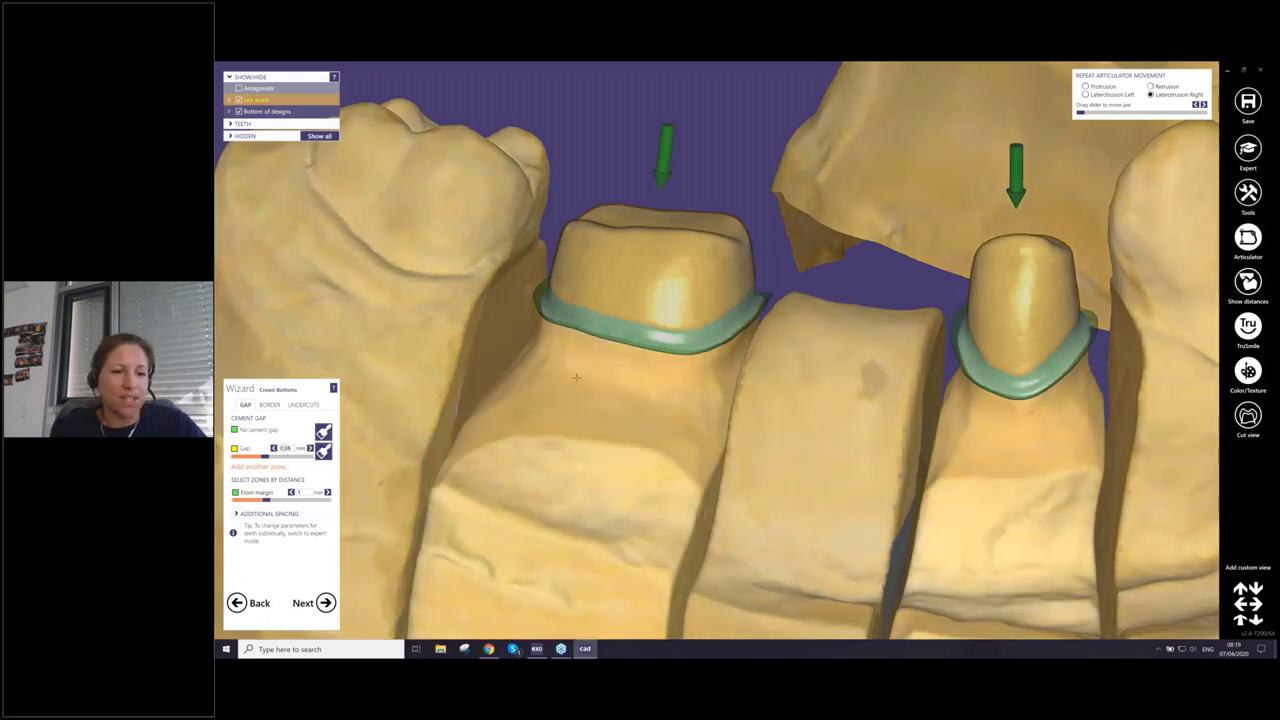
{"action": "right_click_drag", "start_coordinate": [640, 360], "coordinate": [632, 385]}
{"action": "left_click", "coordinate": [259, 466]}
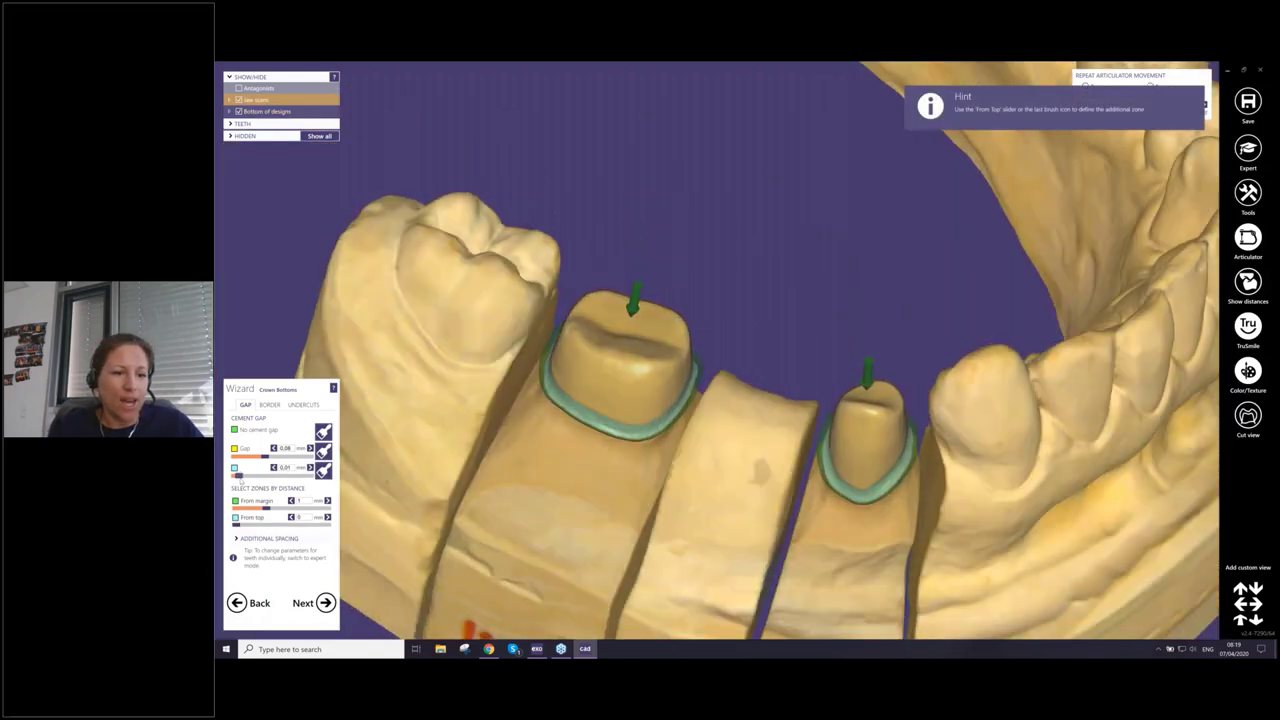
{"action": "left_click_drag", "start_coordinate": [240, 478], "coordinate": [262, 477]}
Brush the additional cement gap zone along the buccal occlusal edge of tooth 46 and try a spot on tooth 44
{"action": "left_click", "coordinate": [323, 469]}
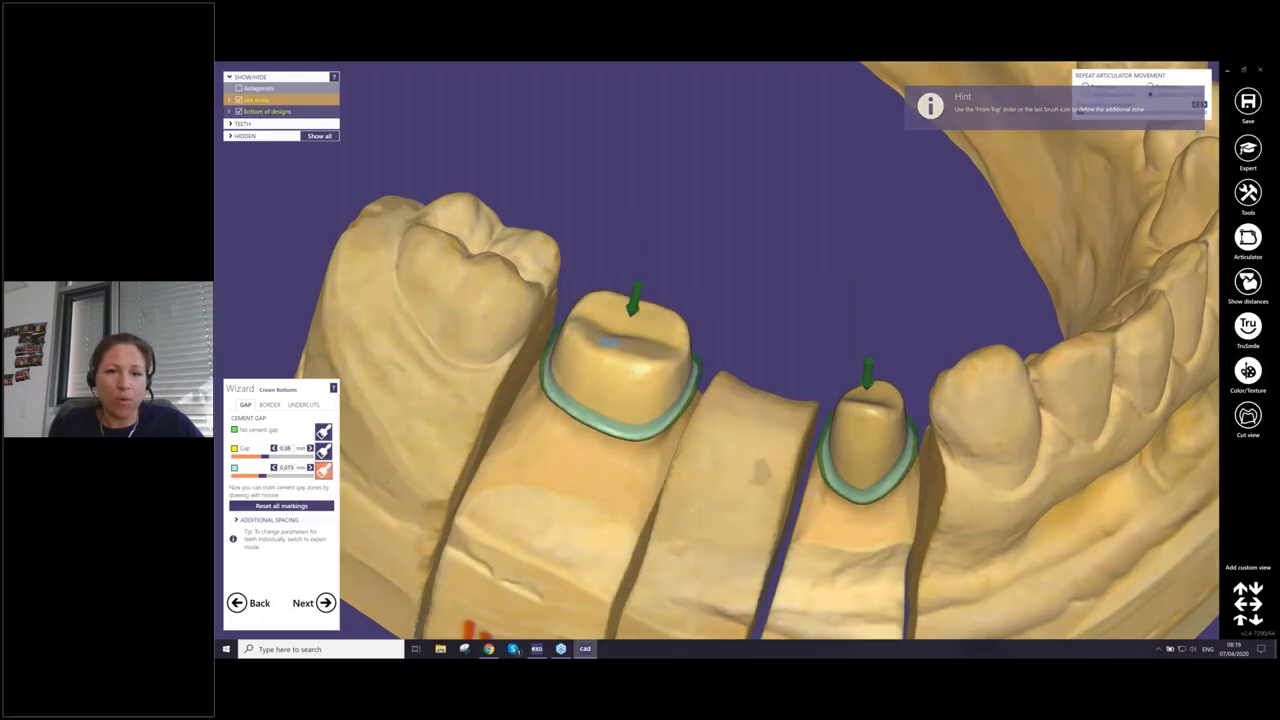
{"action": "mouse_move", "coordinate": [585, 345]}
{"action": "left_mouse_down"}
{"action": "mouse_move", "coordinate": [650, 362]}
{"action": "mouse_move", "coordinate": [628, 368]}
{"action": "left_mouse_up"}
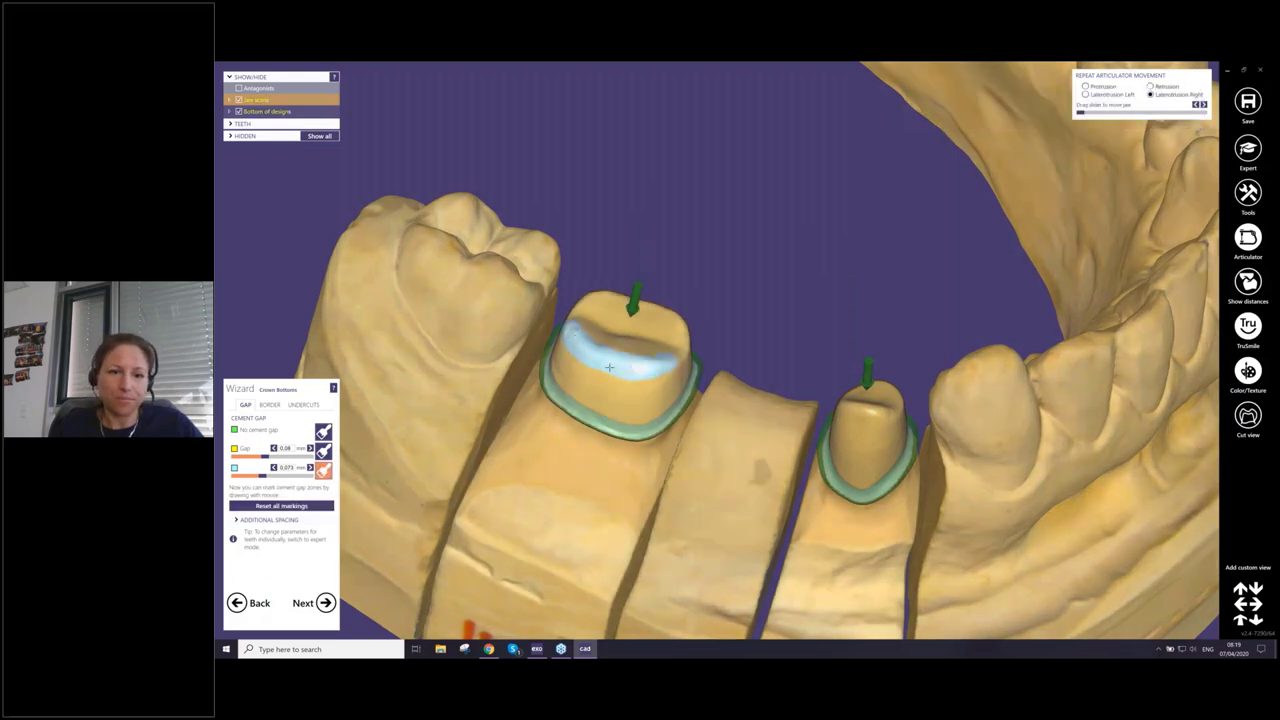
{"action": "mouse_move", "coordinate": [609, 367]}
{"action": "right_mouse_down"}
{"action": "mouse_move", "coordinate": [608, 275]}
{"action": "mouse_move", "coordinate": [600, 310]}
{"action": "mouse_move", "coordinate": [510, 410]}
{"action": "right_mouse_up"}
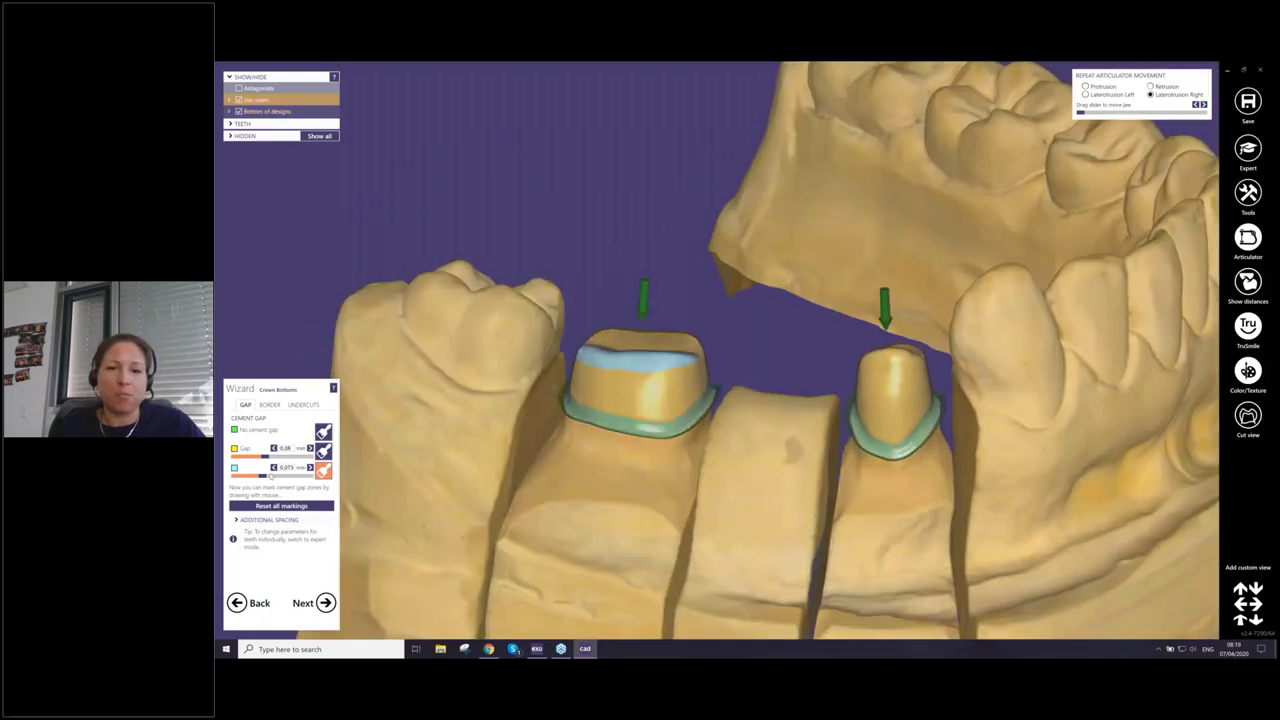
{"action": "right_click_drag", "start_coordinate": [428, 520], "coordinate": [426, 474]}
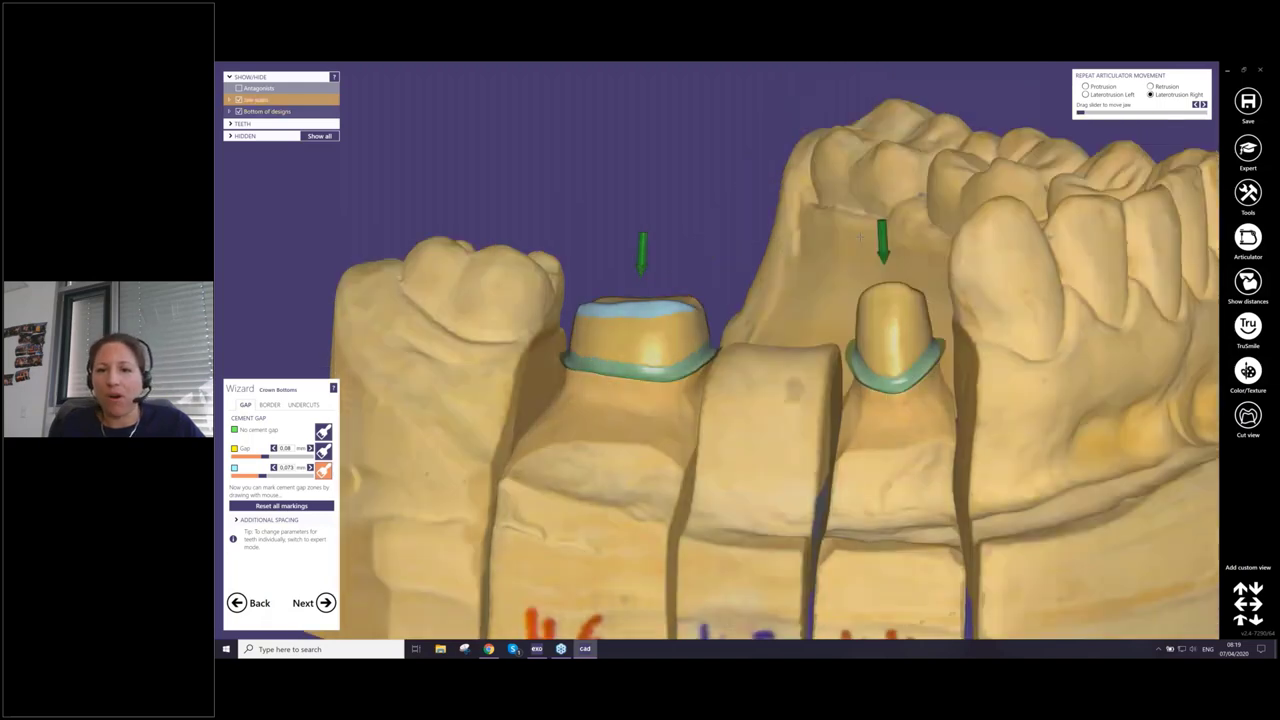
{"action": "left_click", "coordinate": [877, 323]}
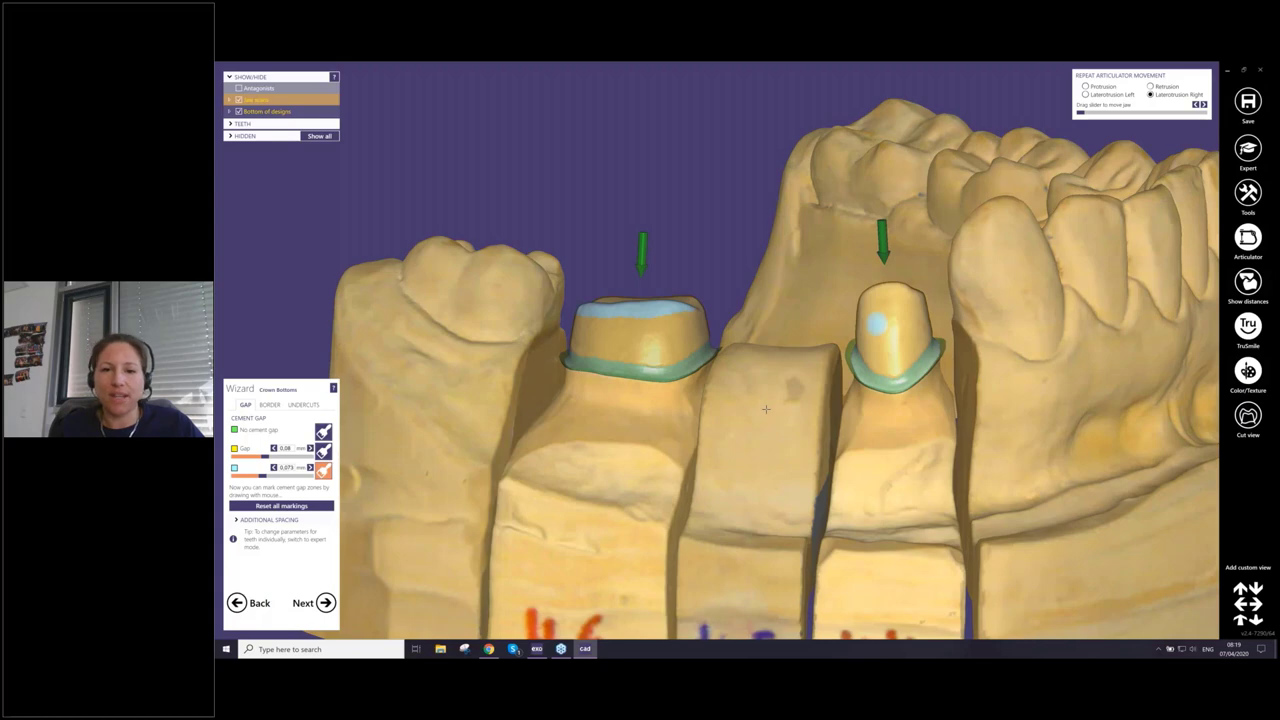
{"action": "scroll", "coordinate": [766, 409], "scroll_direction": "down", "scroll_amount": 5}
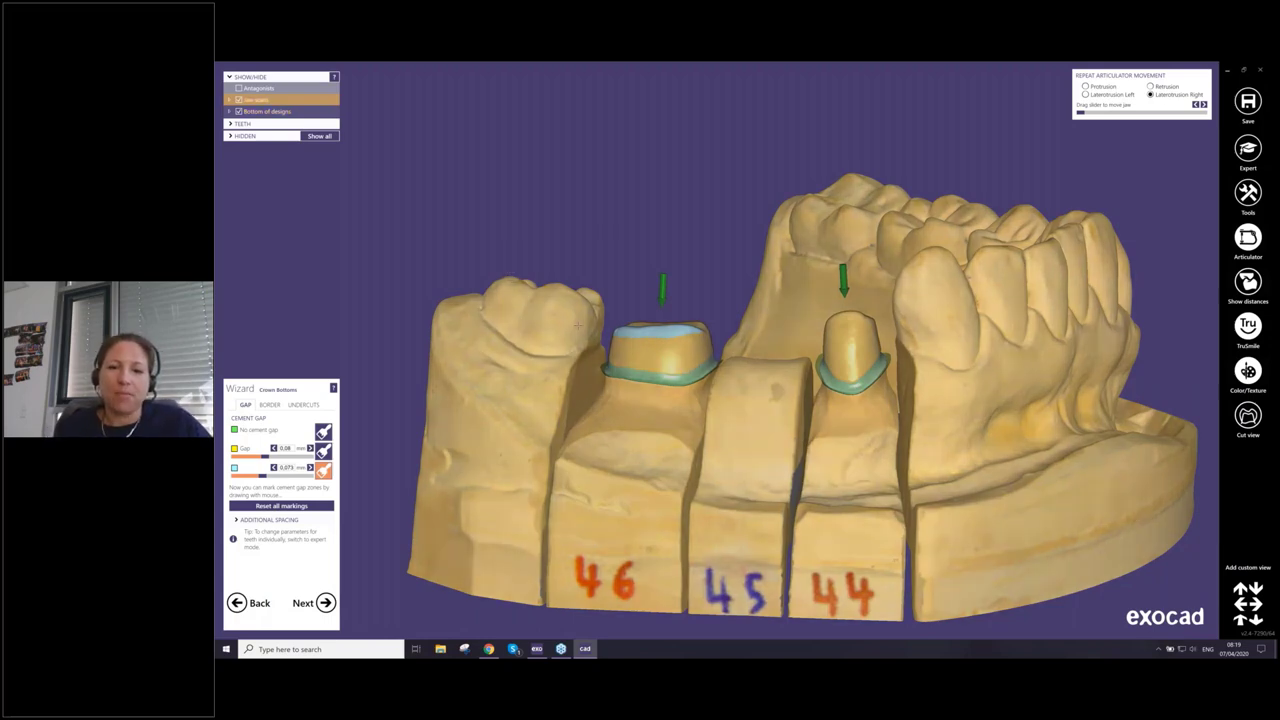
Try a unique insertion direction for bridge 44-46, return to individual directions and accept the settings
{"action": "right_click_drag", "start_coordinate": [686, 362], "coordinate": [666, 262]}
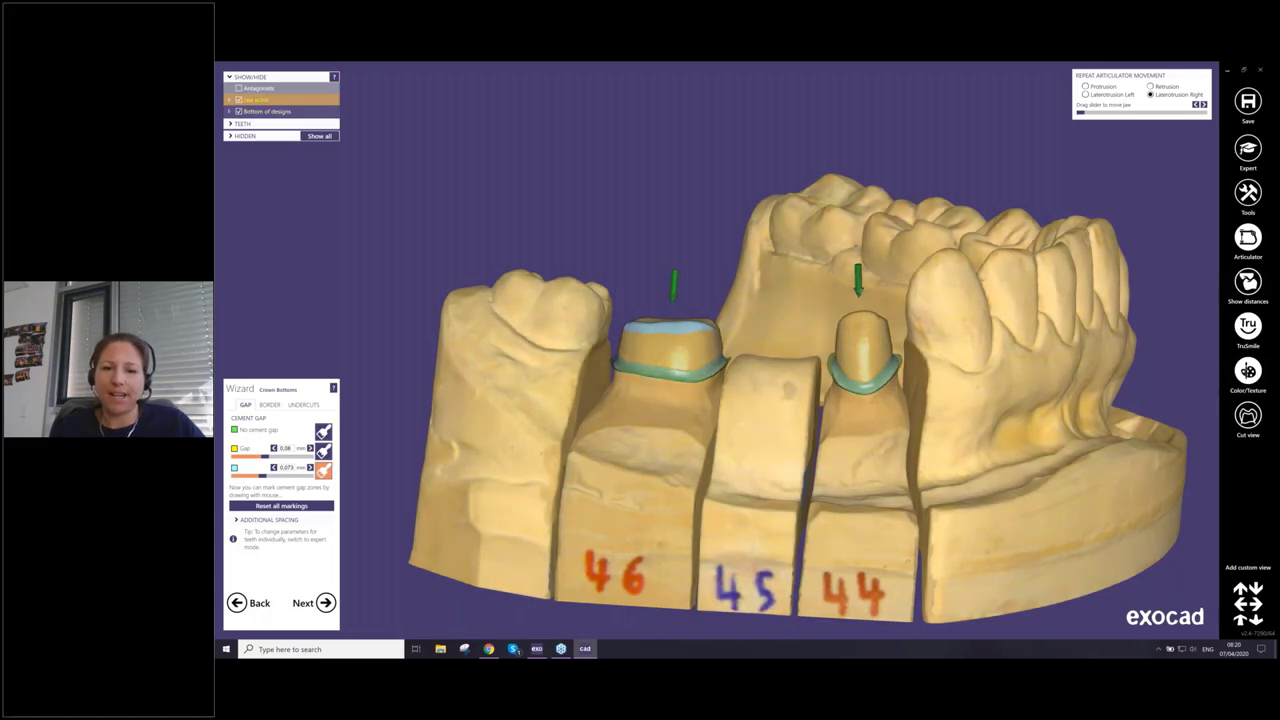
{"action": "right_click_drag", "start_coordinate": [704, 300], "coordinate": [766, 428]}
{"action": "scroll", "coordinate": [707, 308], "scroll_direction": "down", "scroll_amount": 1}
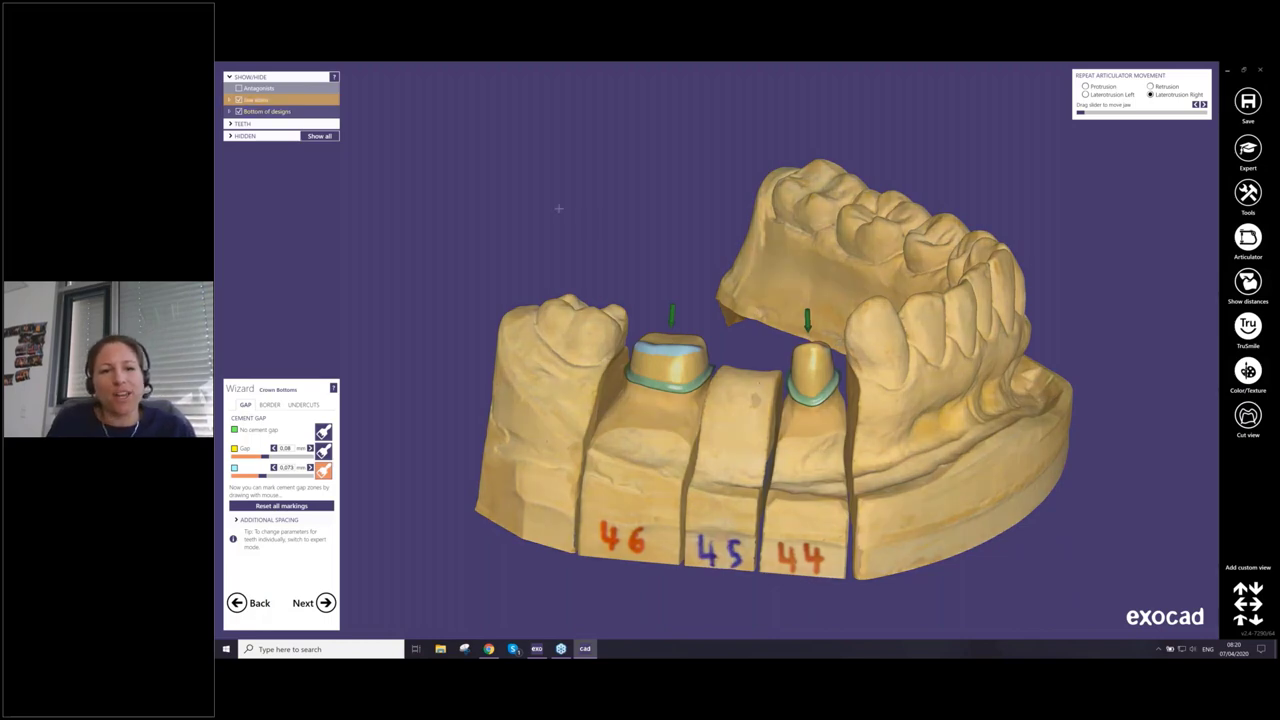
{"action": "right_click", "coordinate": [565, 210]}
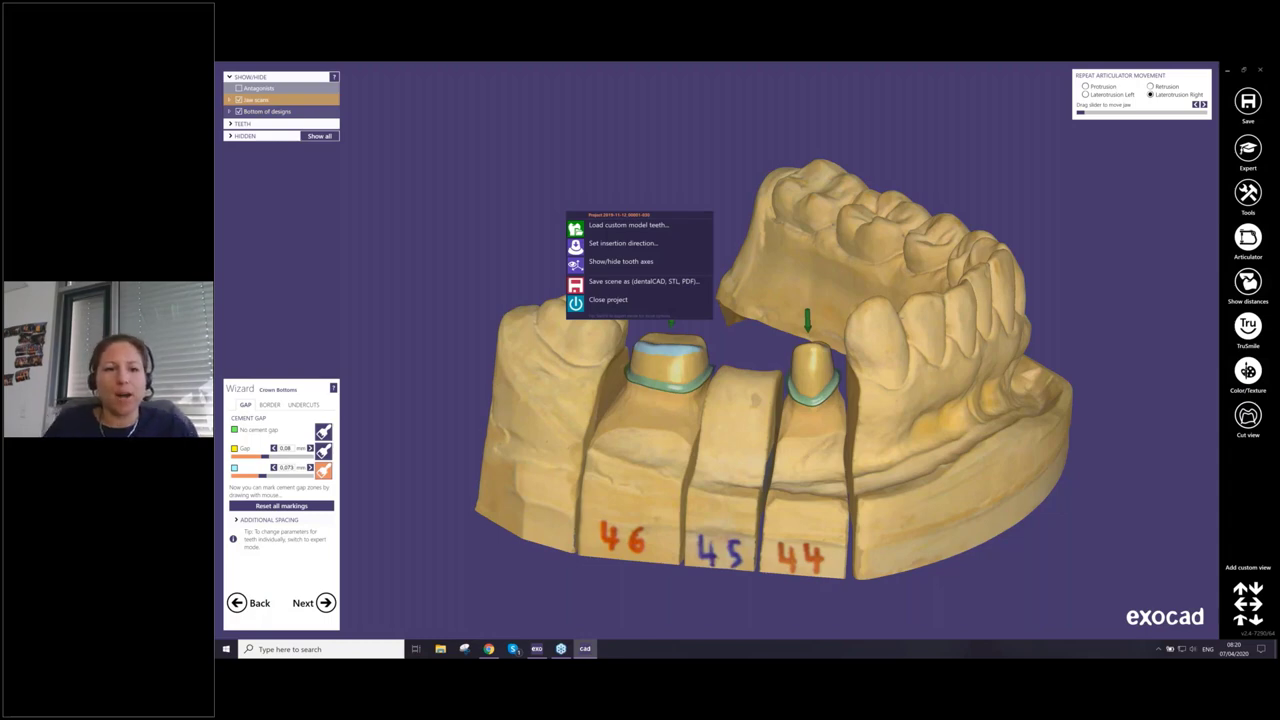
{"action": "left_click", "coordinate": [579, 157]}
{"action": "right_click", "coordinate": [579, 157]}
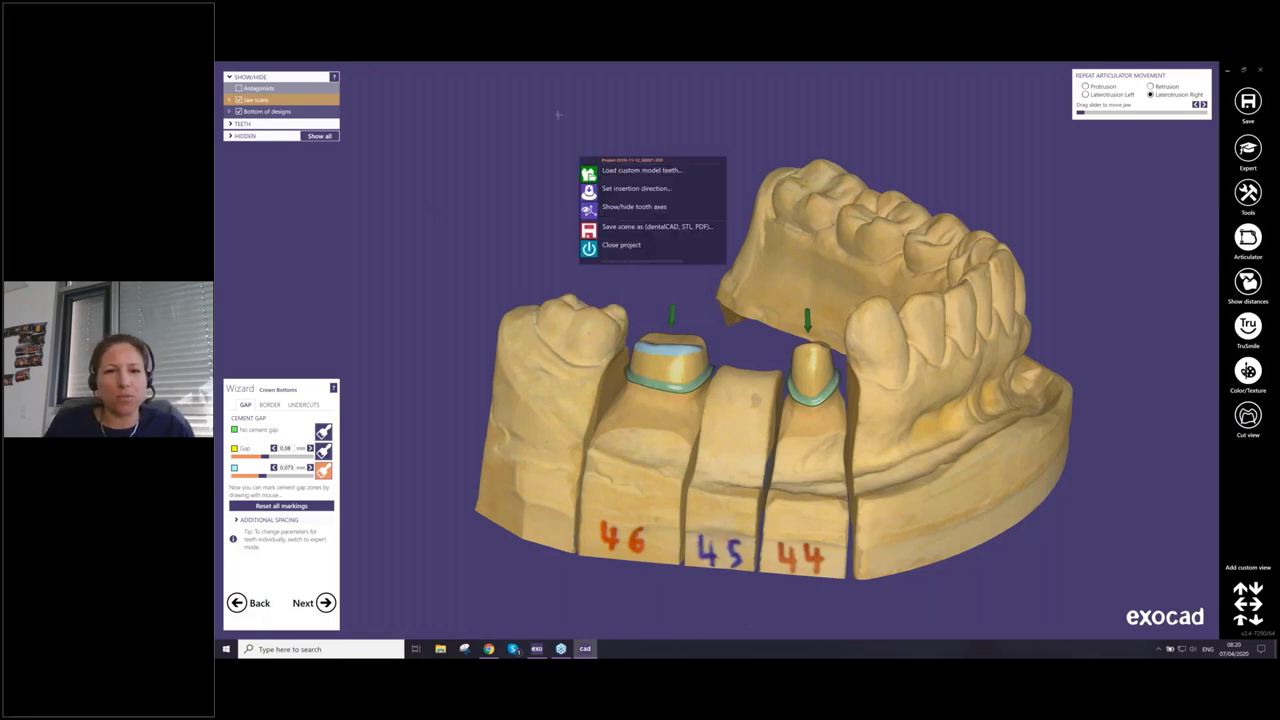
{"action": "left_click", "coordinate": [630, 195]}
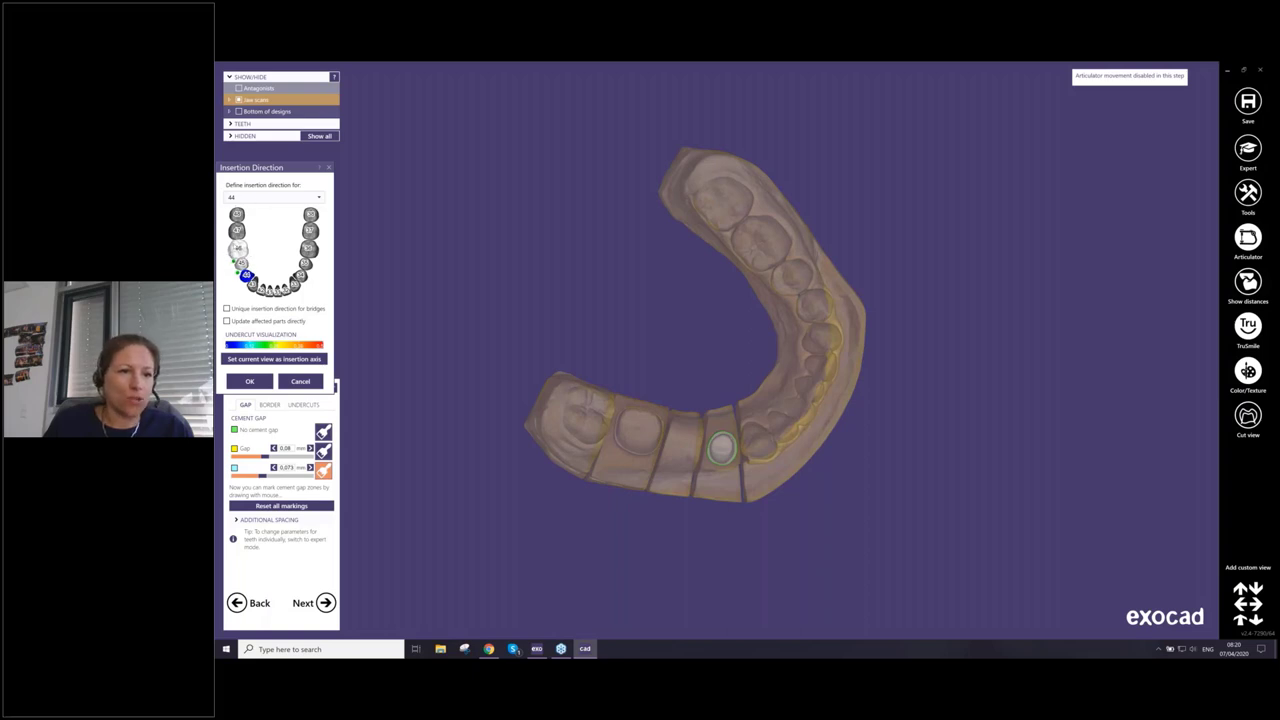
{"action": "left_click", "coordinate": [238, 249]}
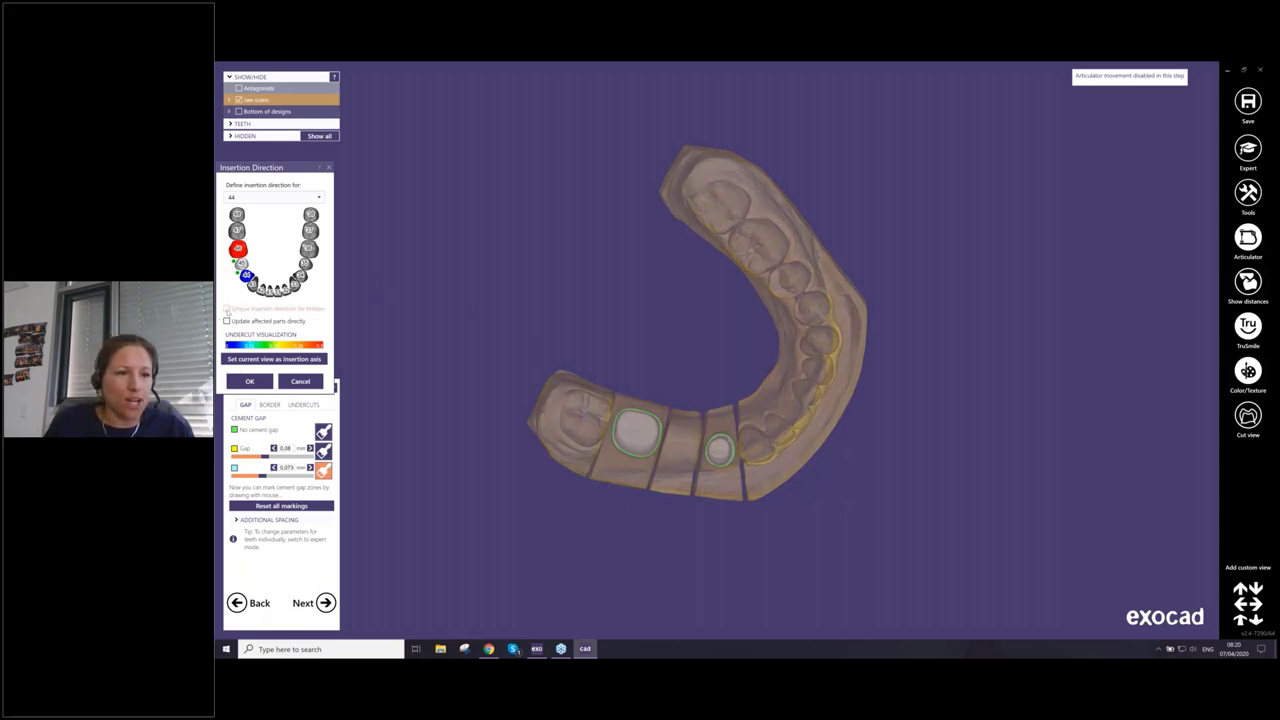
{"action": "left_click", "coordinate": [228, 310]}
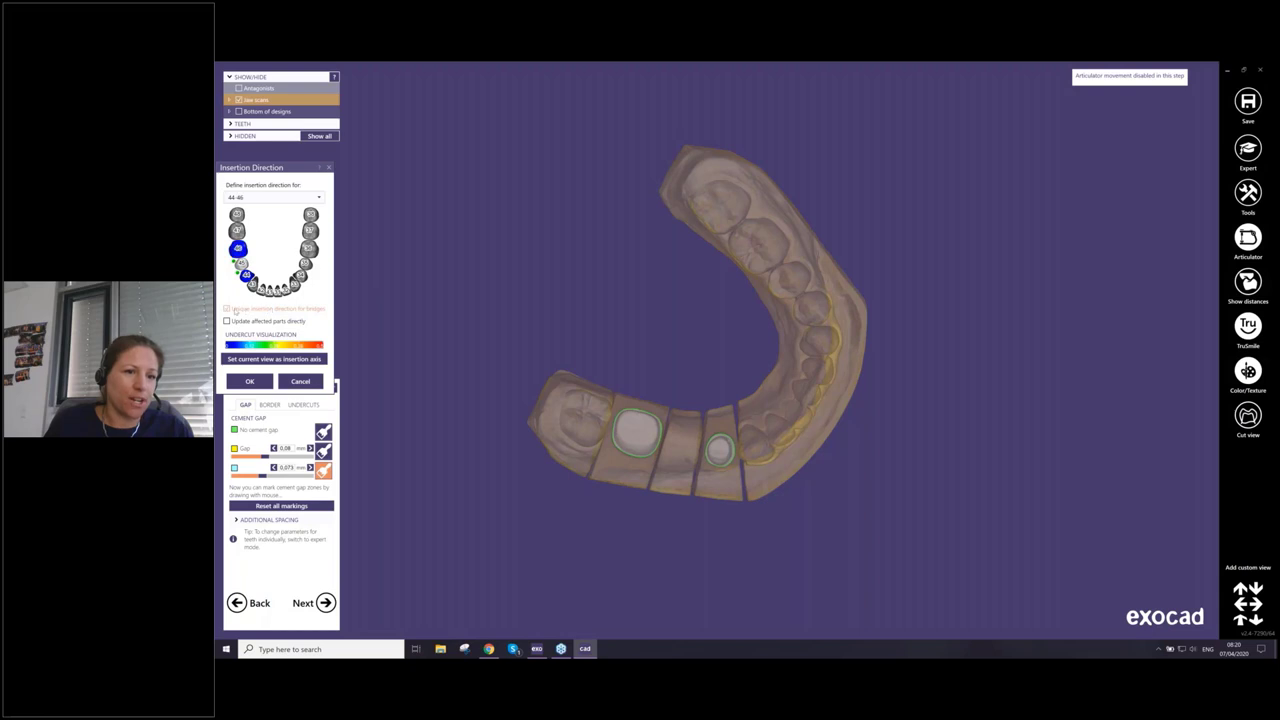
{"action": "left_click", "coordinate": [306, 311]}
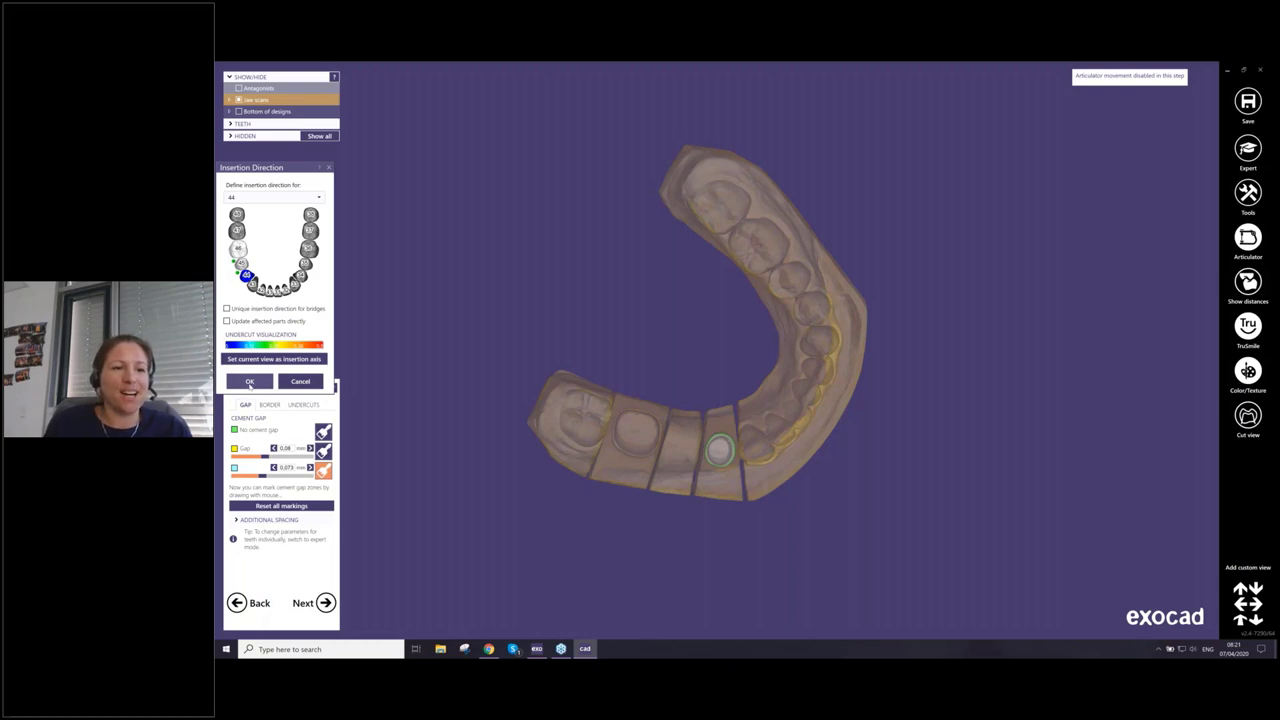
{"action": "left_click", "coordinate": [250, 382]}
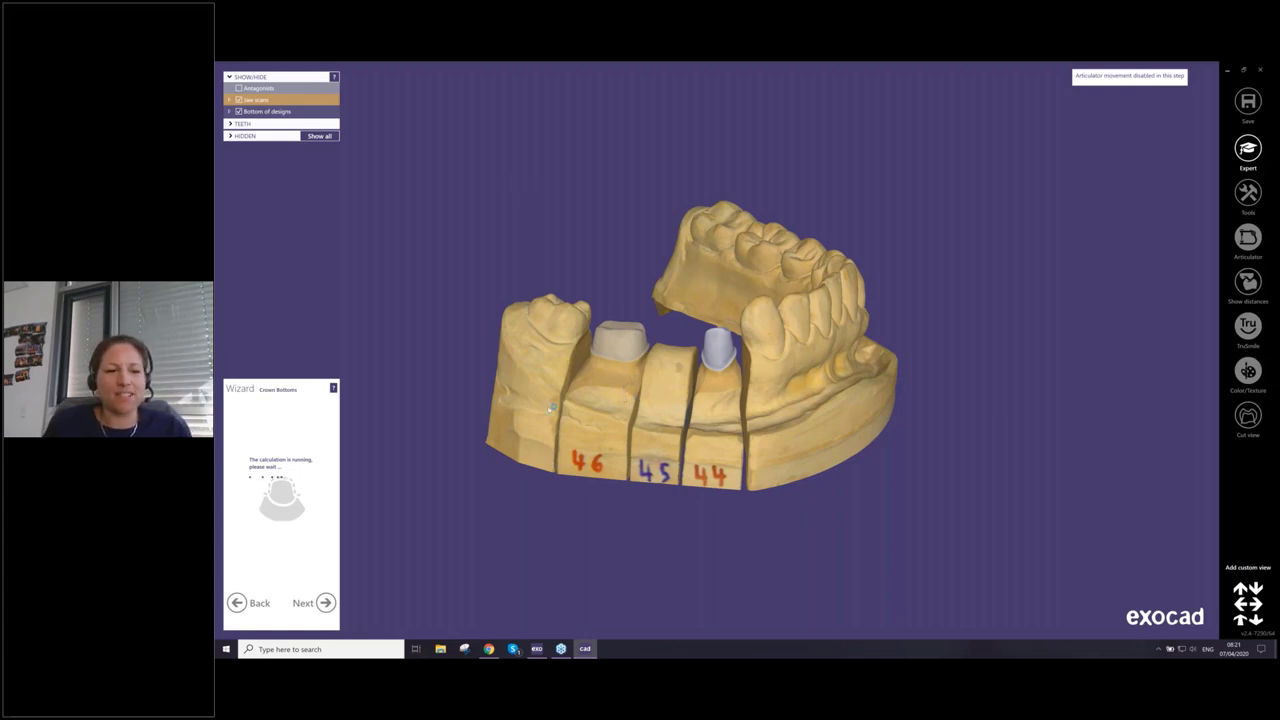
Open the crown border parameters for the crown bottoms on teeth 44 and 46
{"action": "right_click_drag", "start_coordinate": [656, 384], "coordinate": [656, 352]}
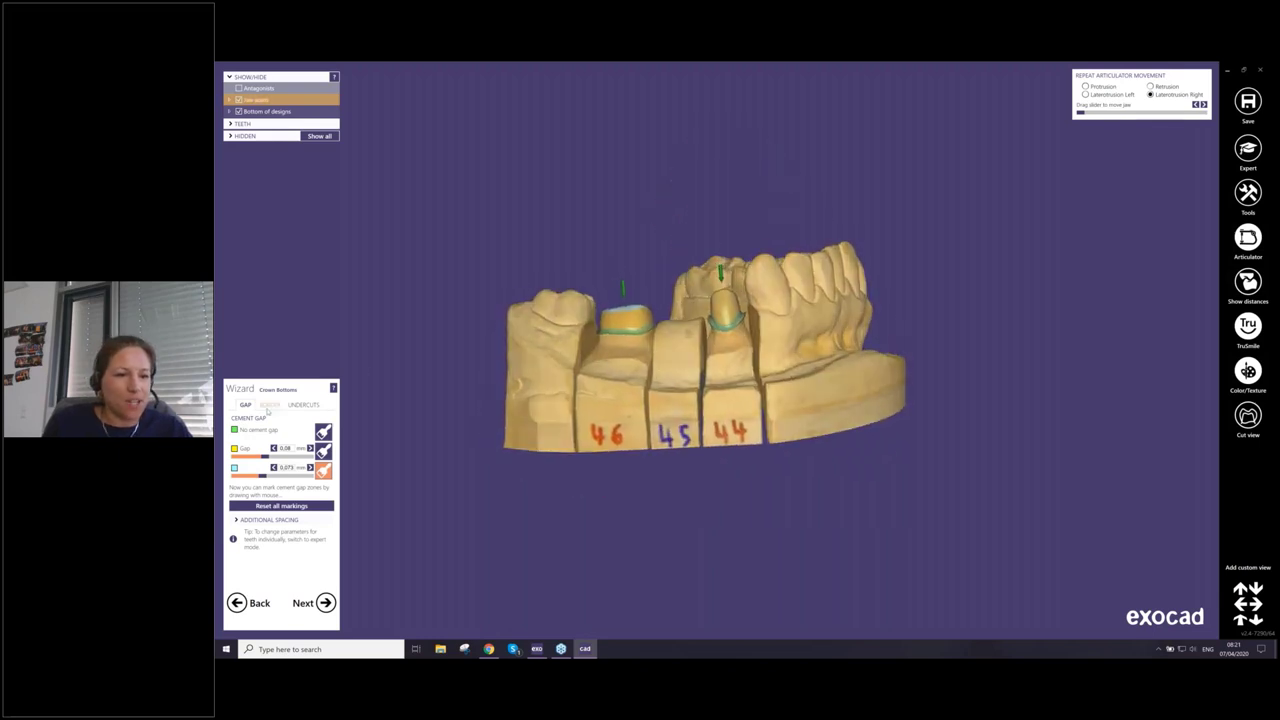
{"action": "left_click", "coordinate": [270, 405]}
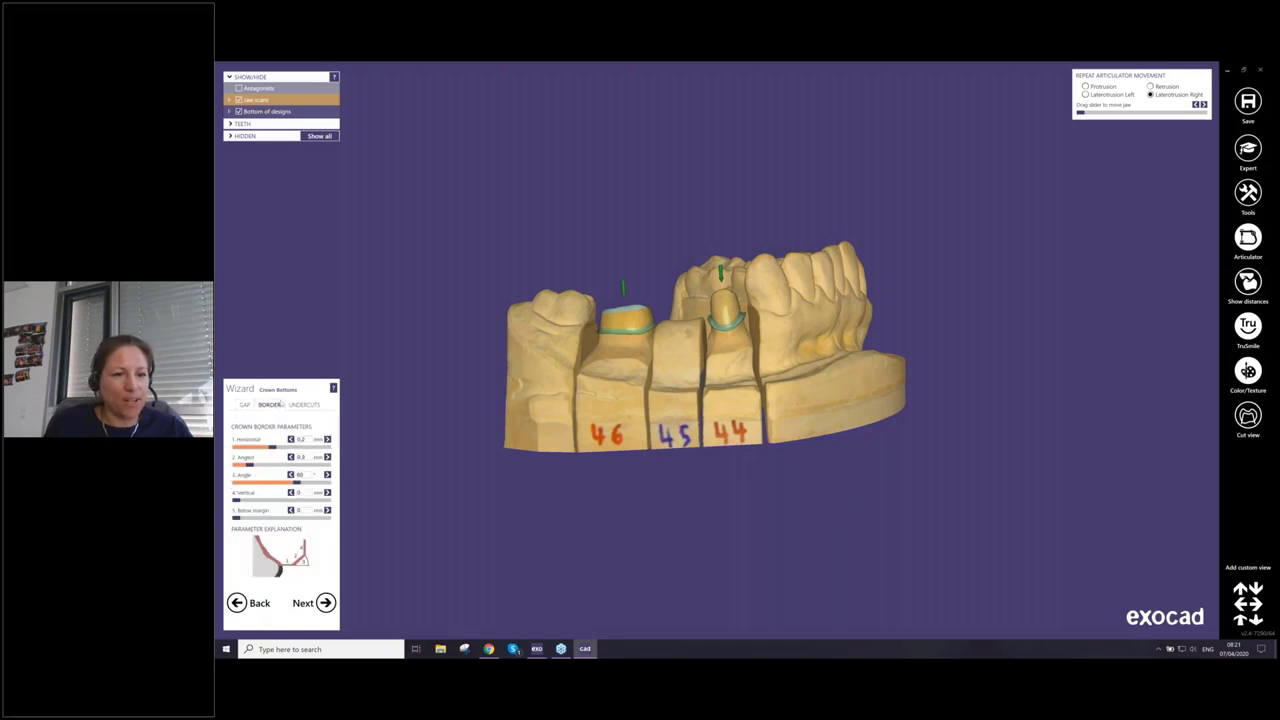
{"action": "scroll", "coordinate": [660, 364], "scroll_direction": "up", "scroll_amount": 5}
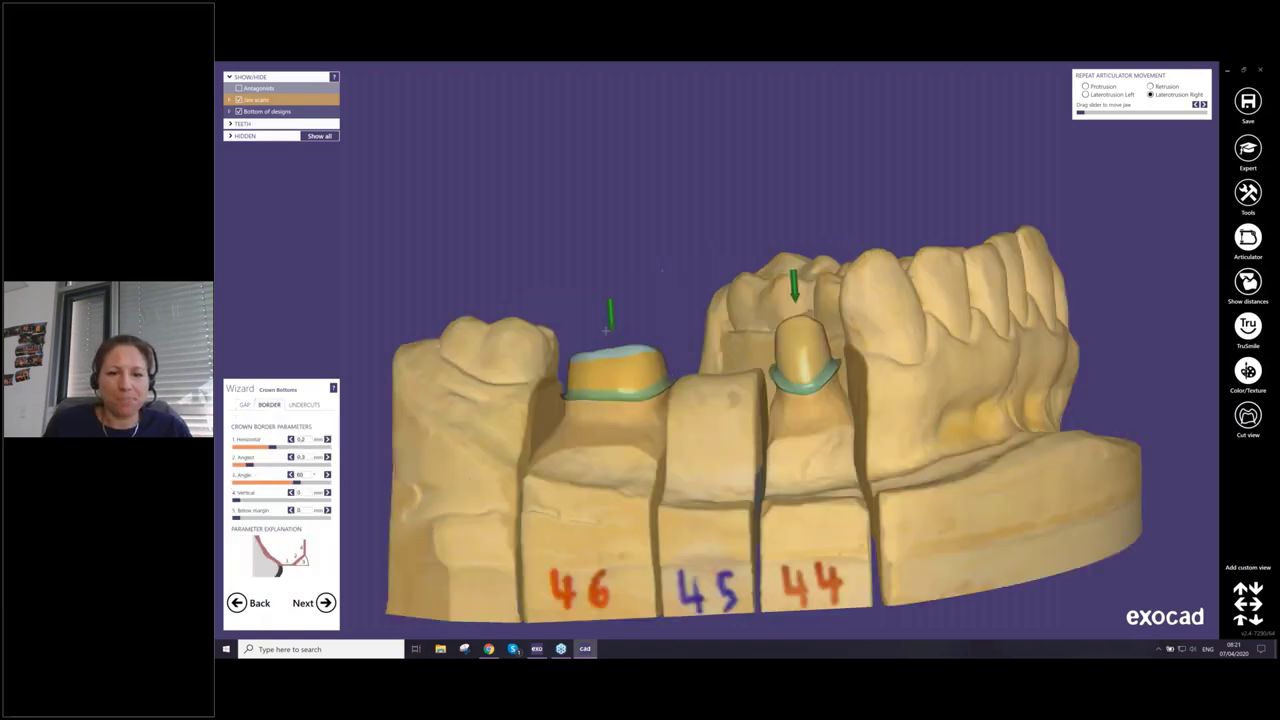
{"action": "right_click_drag", "start_coordinate": [608, 332], "coordinate": [582, 385]}
{"action": "scroll", "coordinate": [600, 363], "scroll_direction": "up", "scroll_amount": 3}
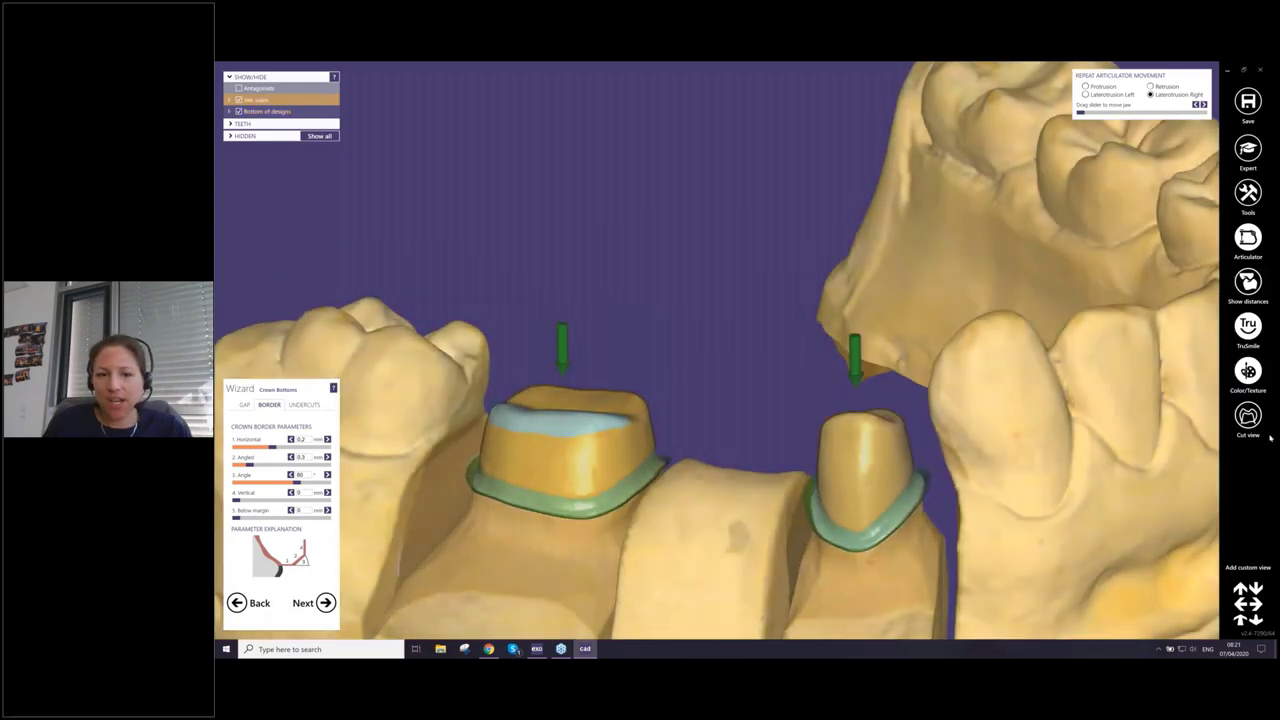
Show a cut view through tooth 46 and enlarge the cross-section at the crown margin
{"action": "left_click", "coordinate": [1247, 418]}
{"action": "right_click_drag", "start_coordinate": [1052, 530], "coordinate": [1052, 487]}
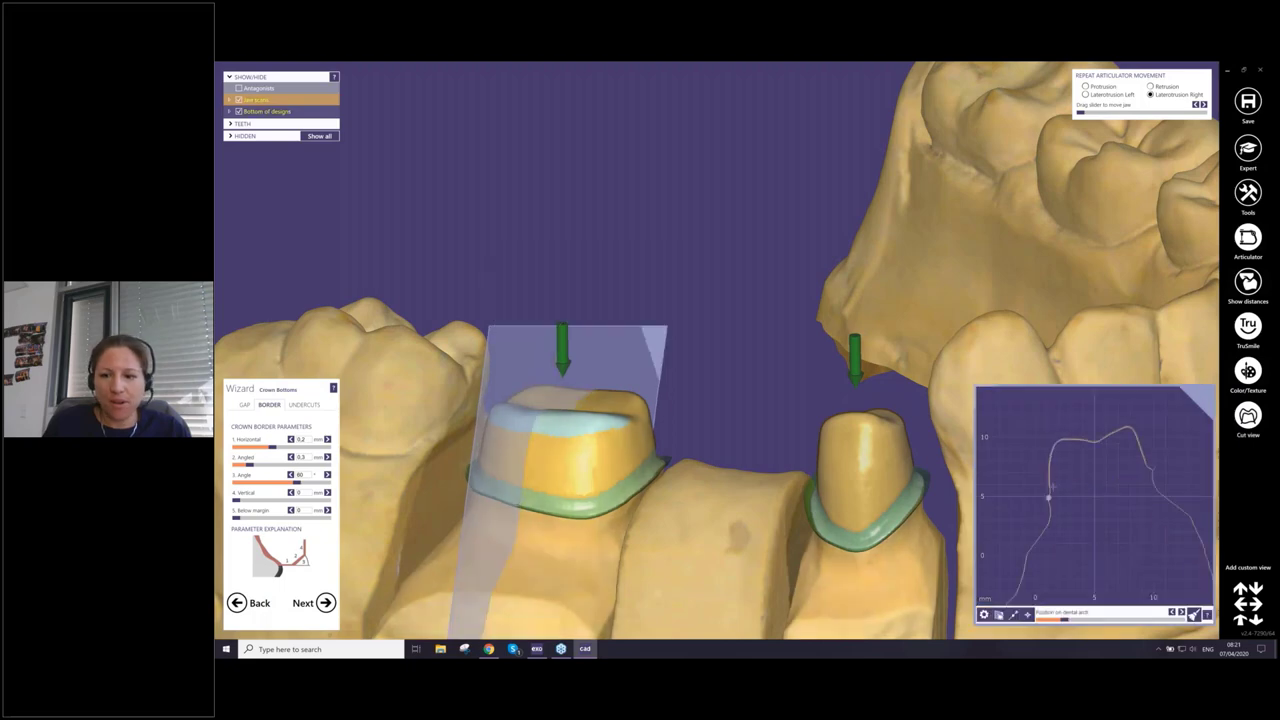
{"action": "scroll", "coordinate": [1052, 487], "scroll_direction": "up", "scroll_amount": 8}
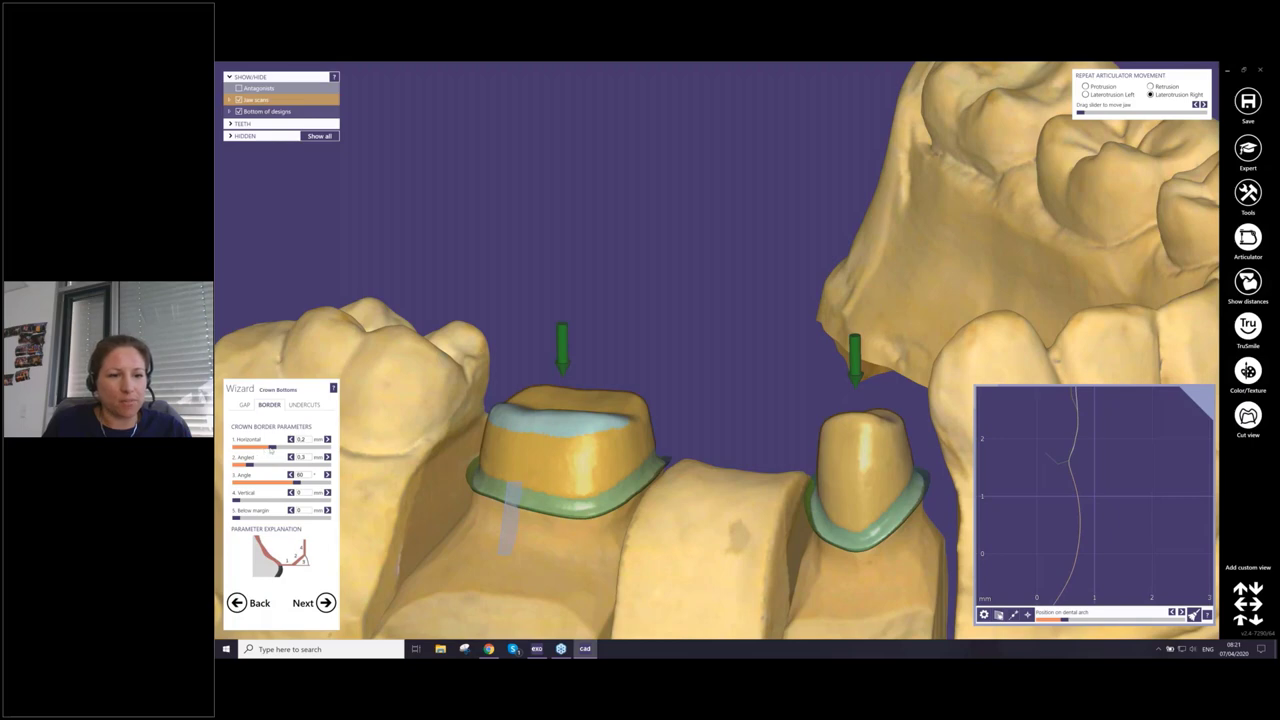
Review the crown border parameters, open the undercut settings for the crown bottoms and close the cut view
{"action": "mouse_move", "coordinate": [271, 448]}
{"action": "left_mouse_down"}
{"action": "mouse_move", "coordinate": [259, 450]}
{"action": "mouse_move", "coordinate": [288, 449]}
{"action": "mouse_move", "coordinate": [253, 456]}
{"action": "mouse_move", "coordinate": [274, 453]}
{"action": "left_mouse_up"}
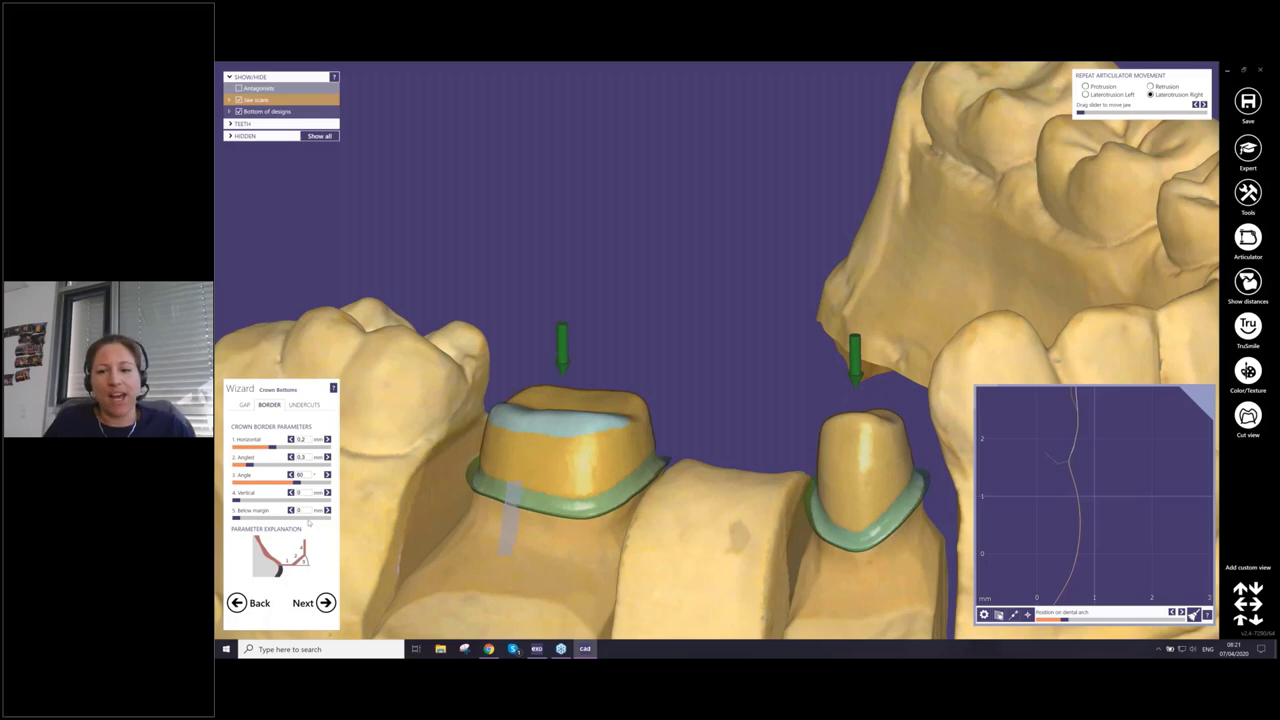
{"action": "scroll", "coordinate": [643, 396], "scroll_direction": "down", "scroll_amount": 2}
{"action": "right_click_drag", "start_coordinate": [656, 413], "coordinate": [596, 467]}
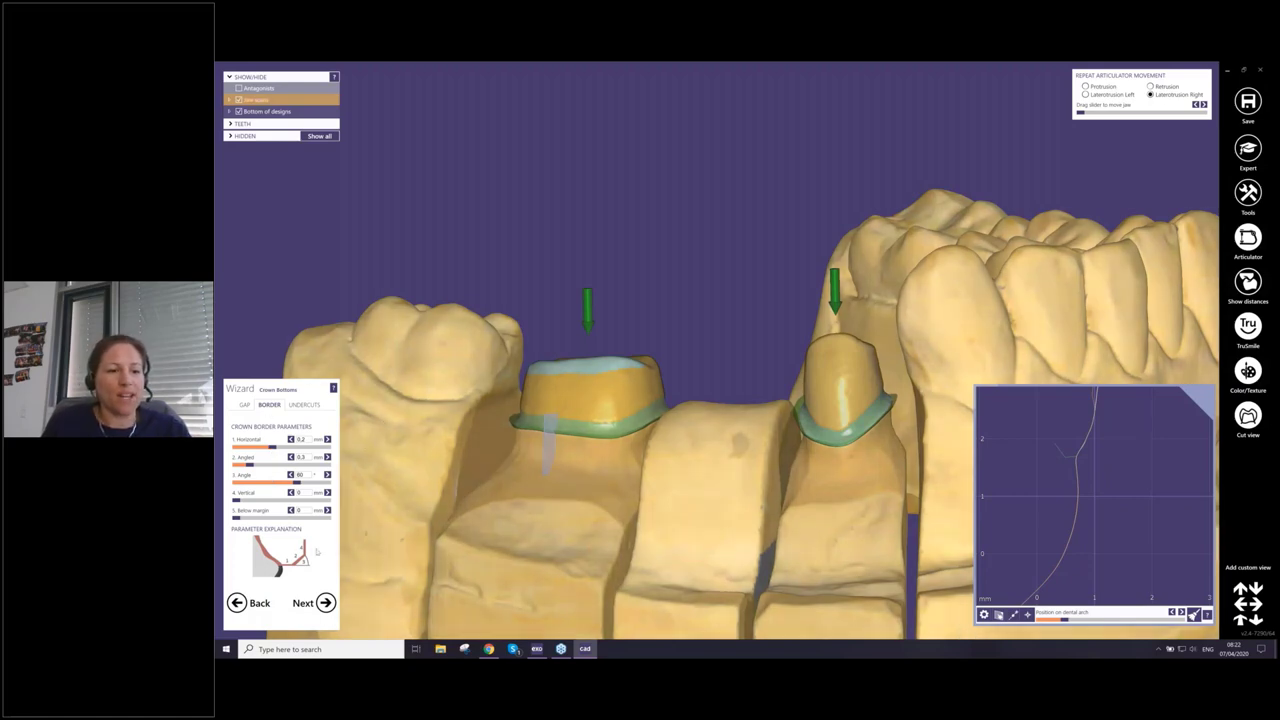
{"action": "left_click", "coordinate": [304, 405]}
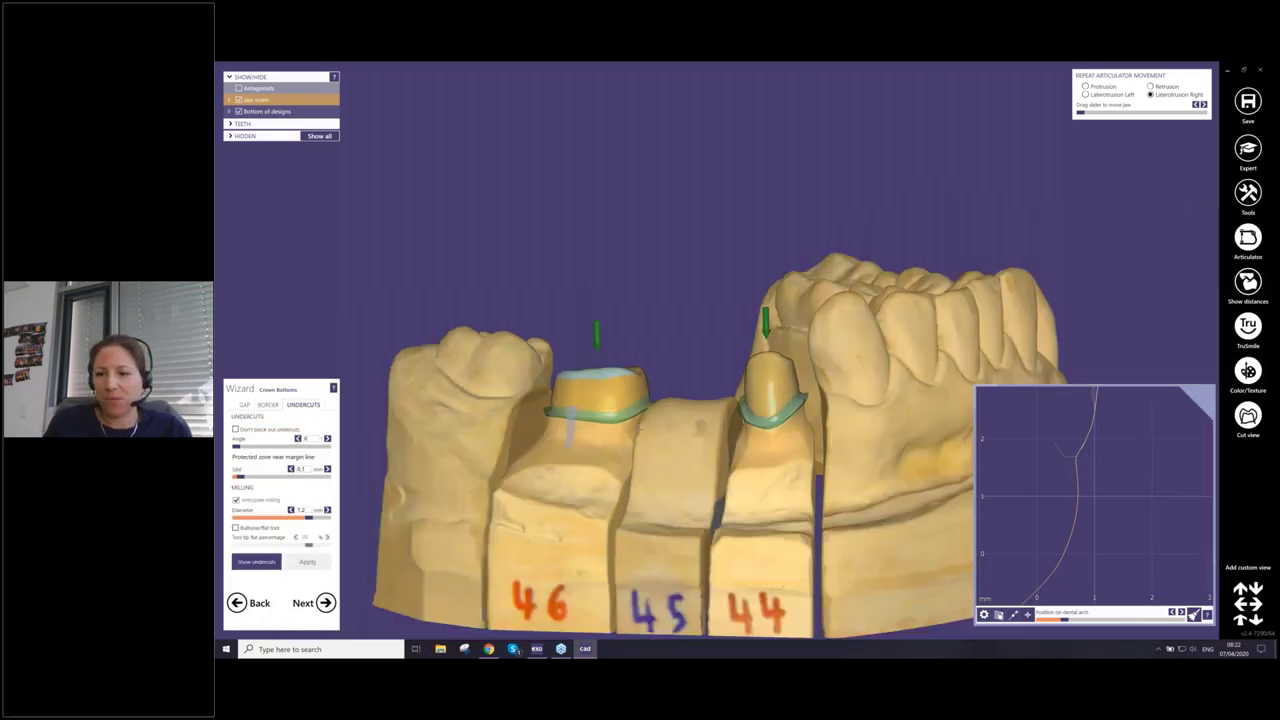
{"action": "left_click", "coordinate": [1242, 416]}
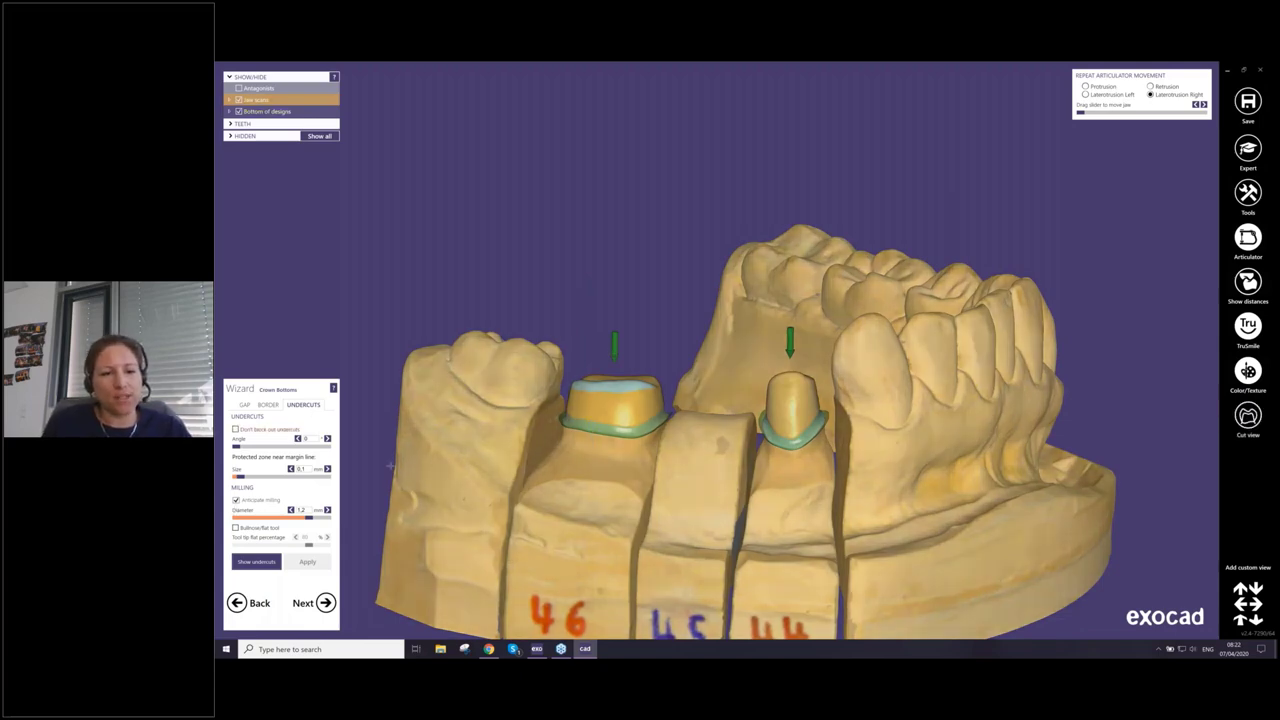
Examine the margins and occlusal edges of preparations 46 and 44 against the protected zone and milling diameter settings
{"action": "scroll", "coordinate": [588, 435], "scroll_direction": "up", "scroll_amount": 5}
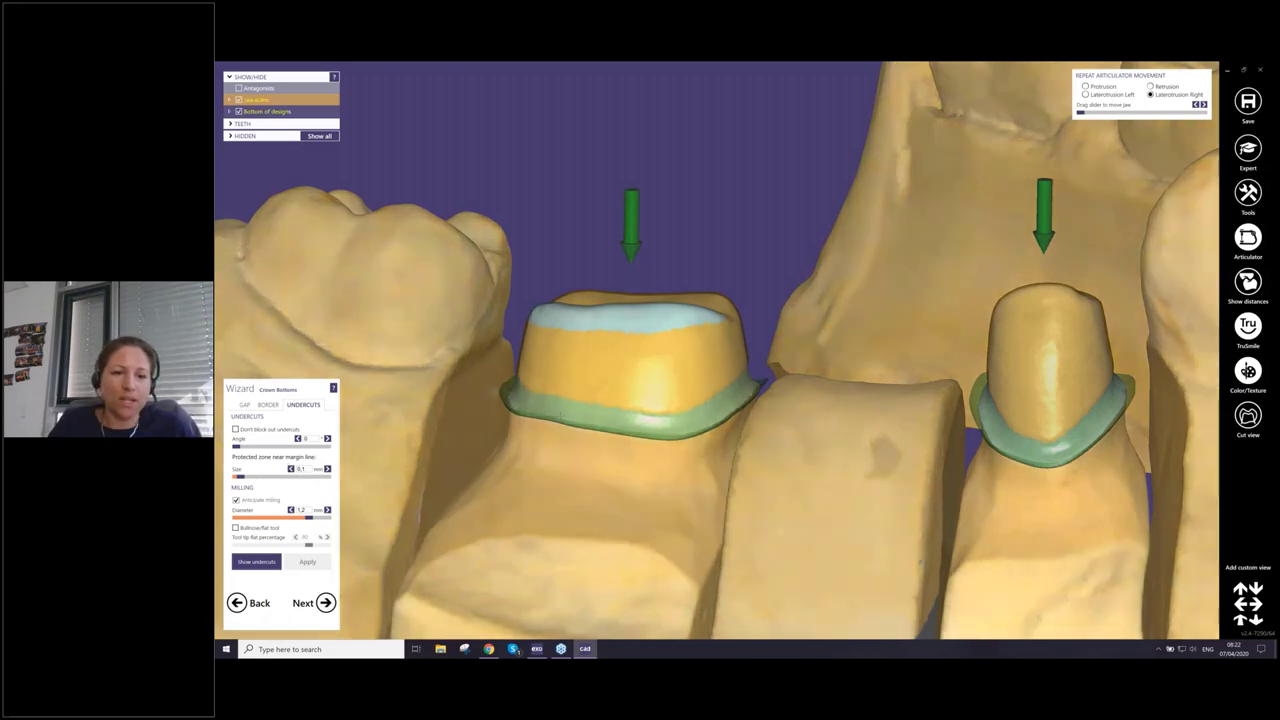
{"action": "scroll", "coordinate": [560, 415], "scroll_direction": "up", "scroll_amount": 5}
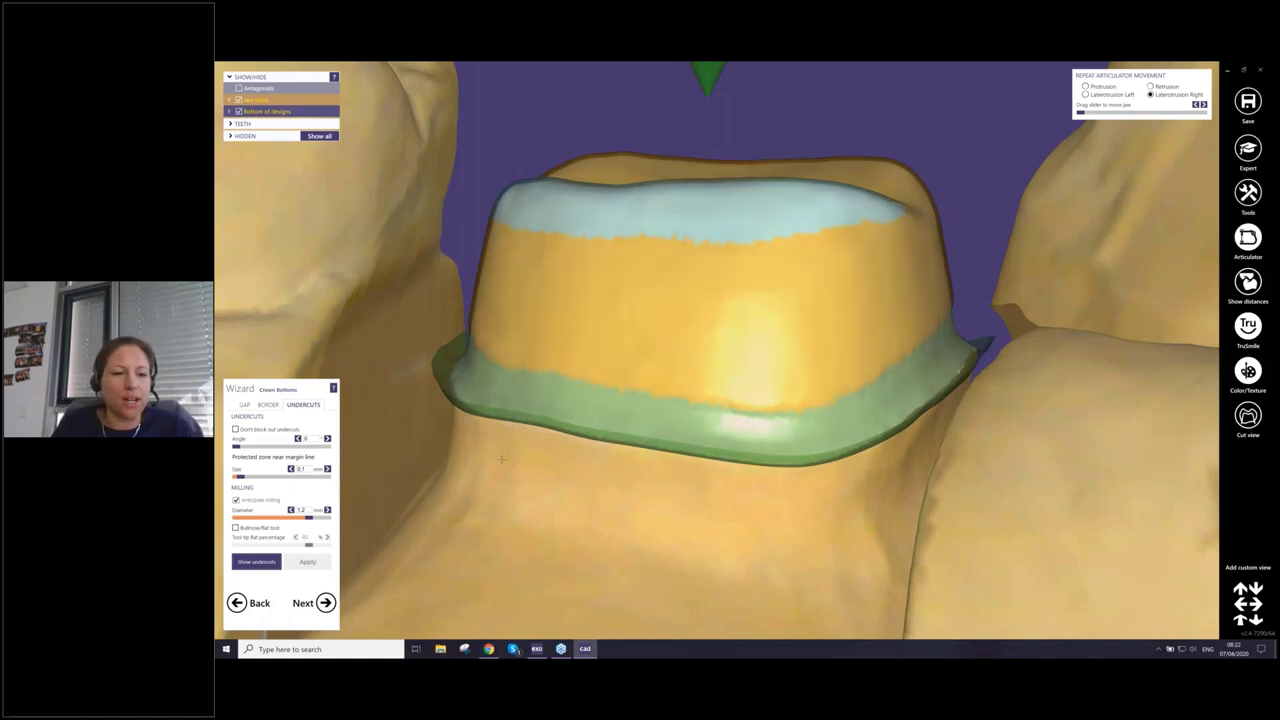
{"action": "left_click_drag", "start_coordinate": [245, 480], "coordinate": [227, 482]}
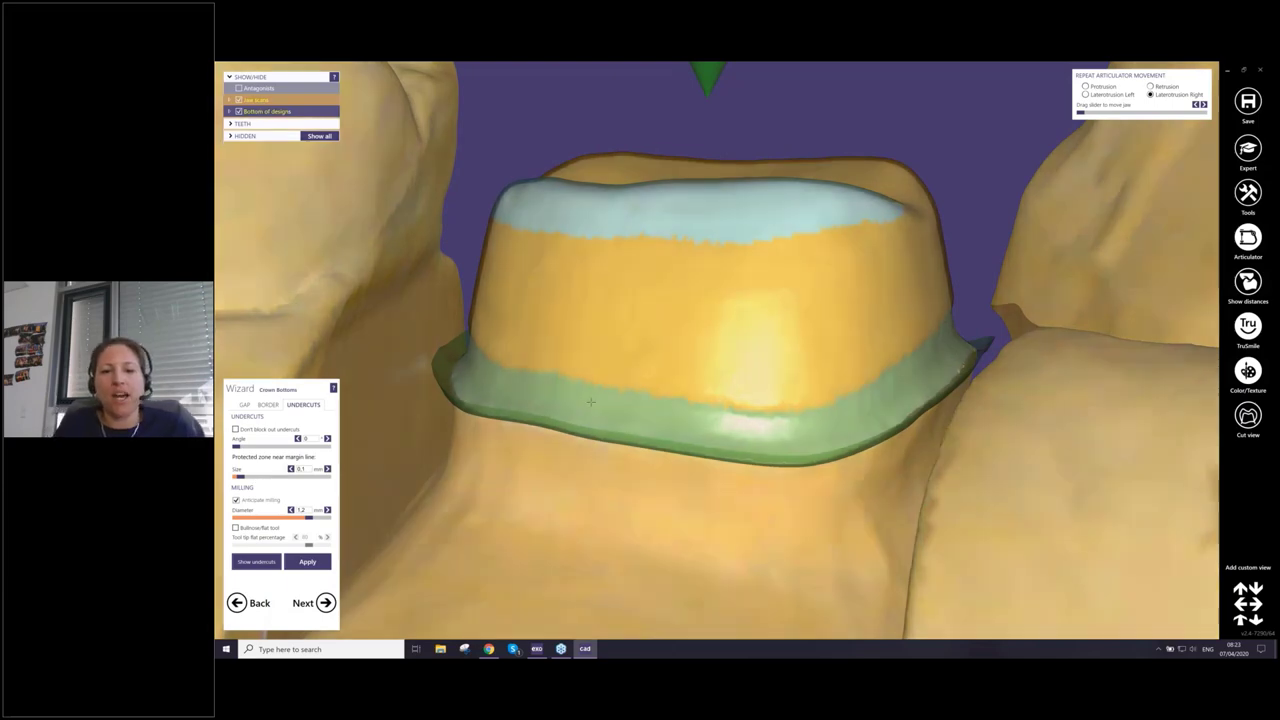
{"action": "scroll", "coordinate": [591, 402], "scroll_direction": "down", "scroll_amount": 5}
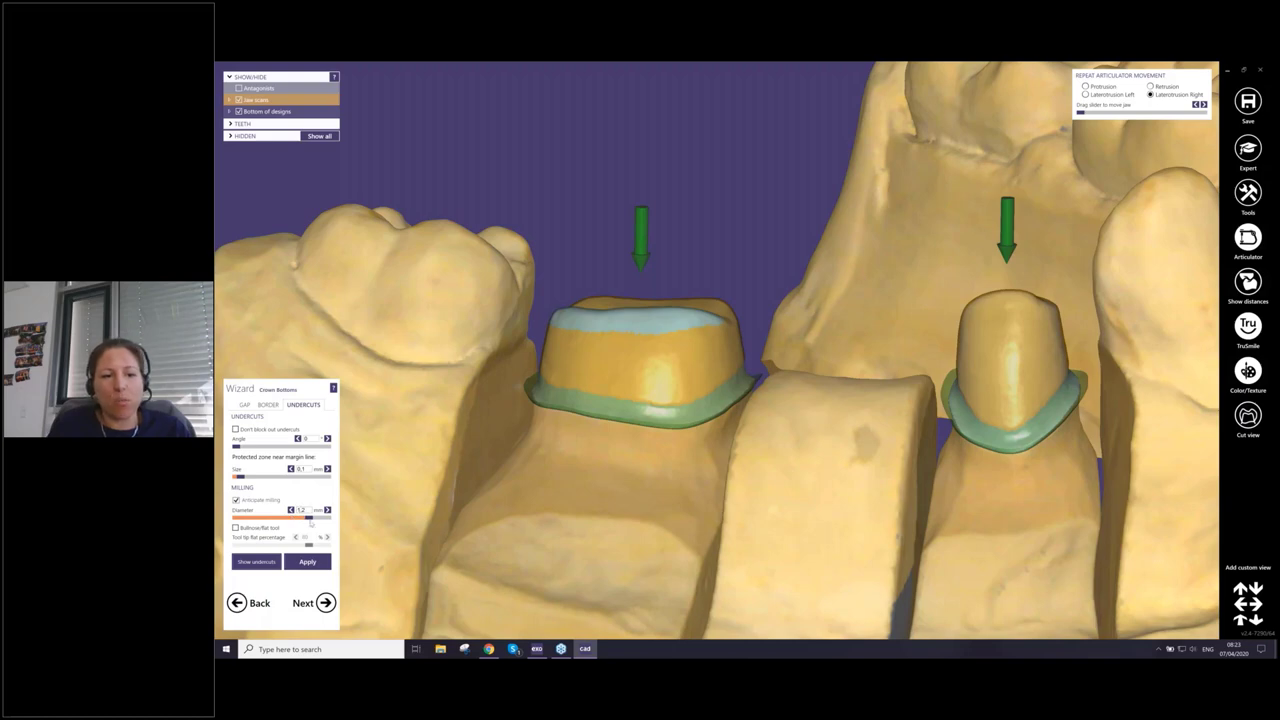
{"action": "scroll", "coordinate": [600, 415], "scroll_direction": "up", "scroll_amount": 3}
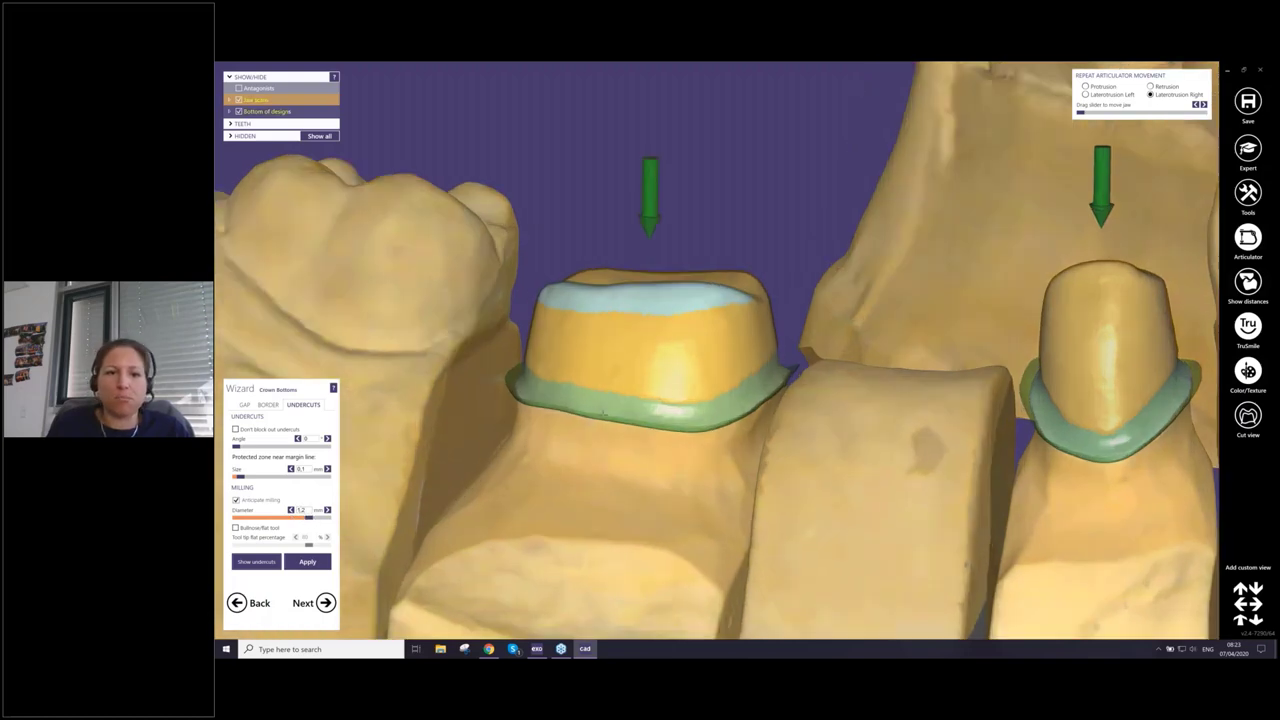
{"action": "scroll", "coordinate": [600, 415], "scroll_direction": "up", "scroll_amount": 2}
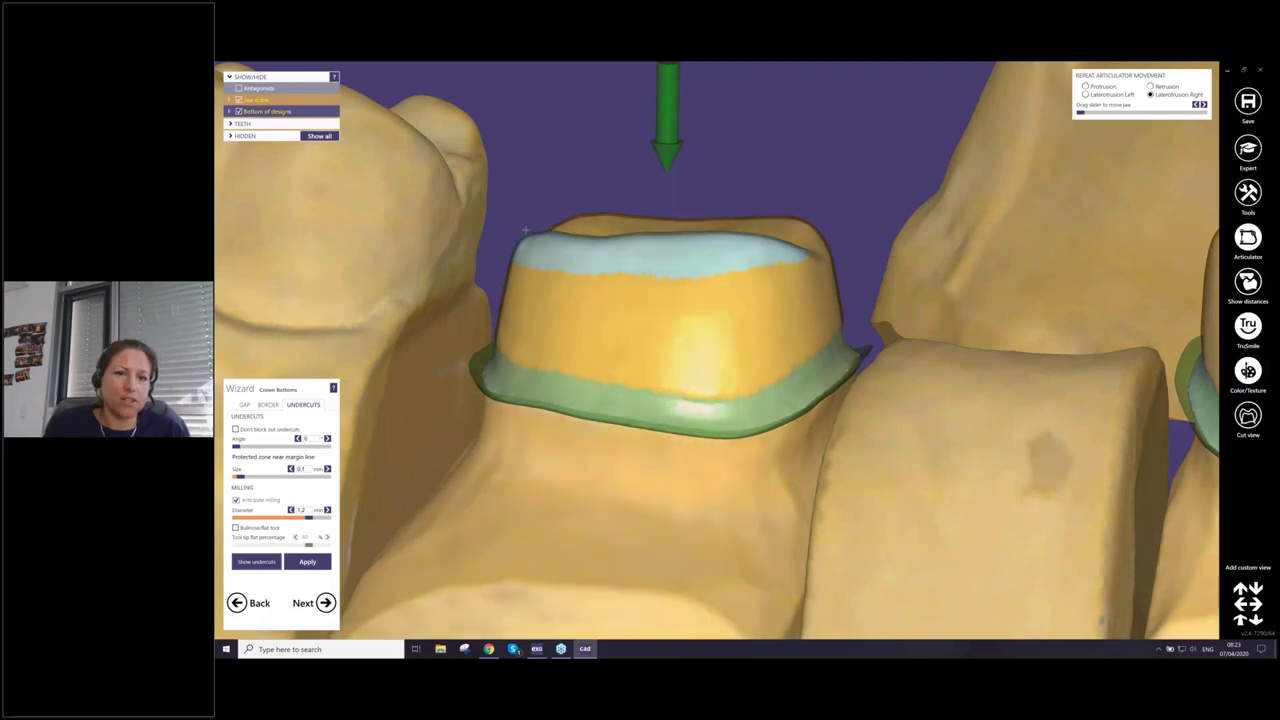
{"action": "right_click_drag", "start_coordinate": [760, 350], "coordinate": [480, 350]}
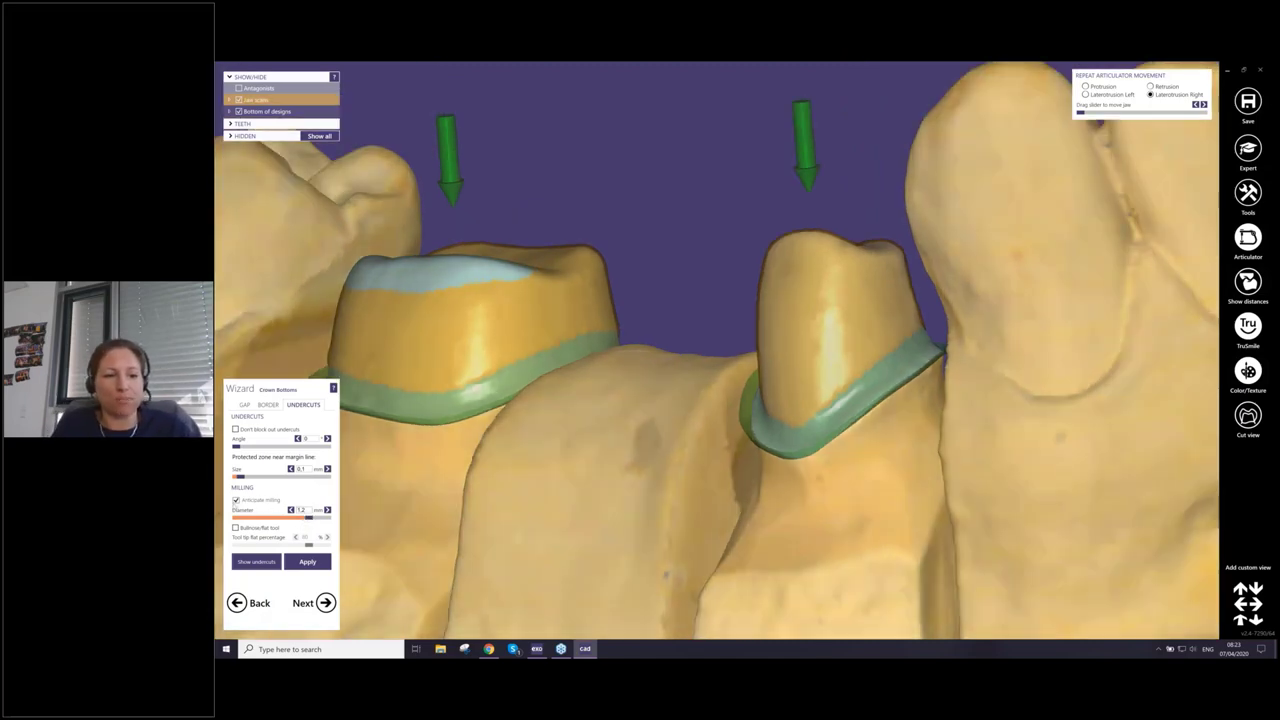
Toggle milling anticipation off and back on for the crown bottoms, and proceed to copying teeth
{"action": "left_click", "coordinate": [236, 500]}
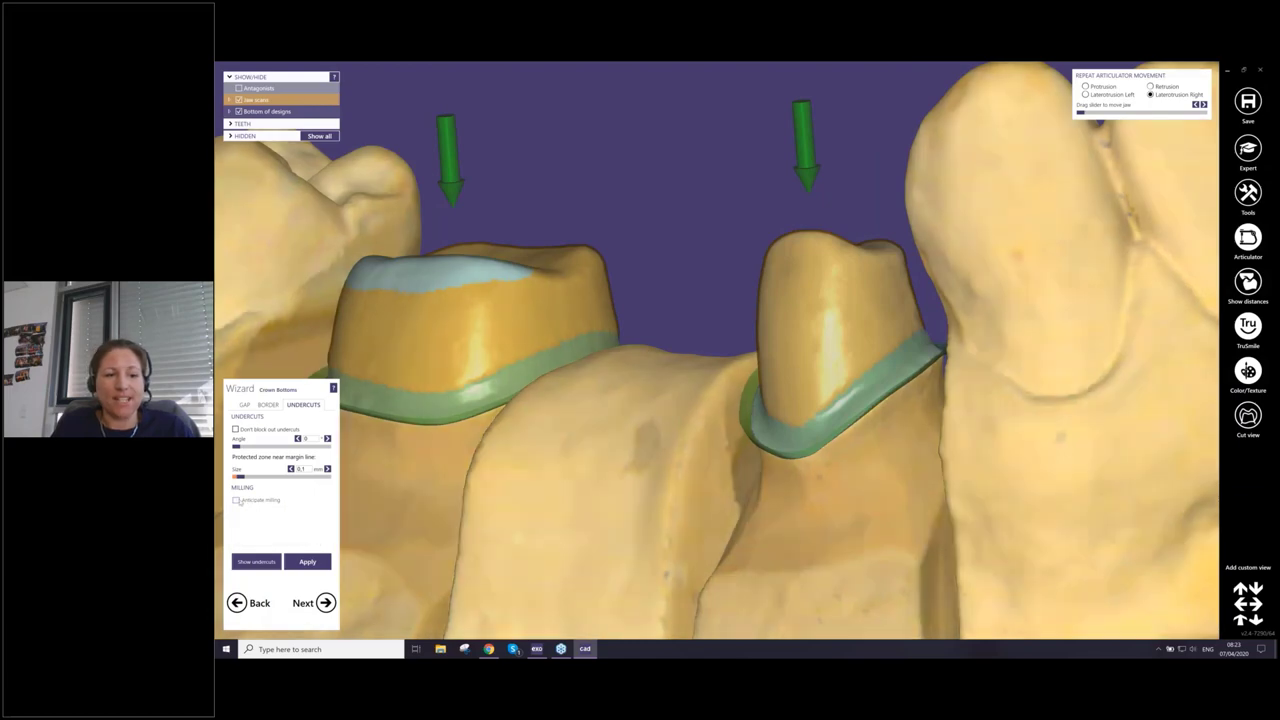
{"action": "left_click", "coordinate": [236, 500]}
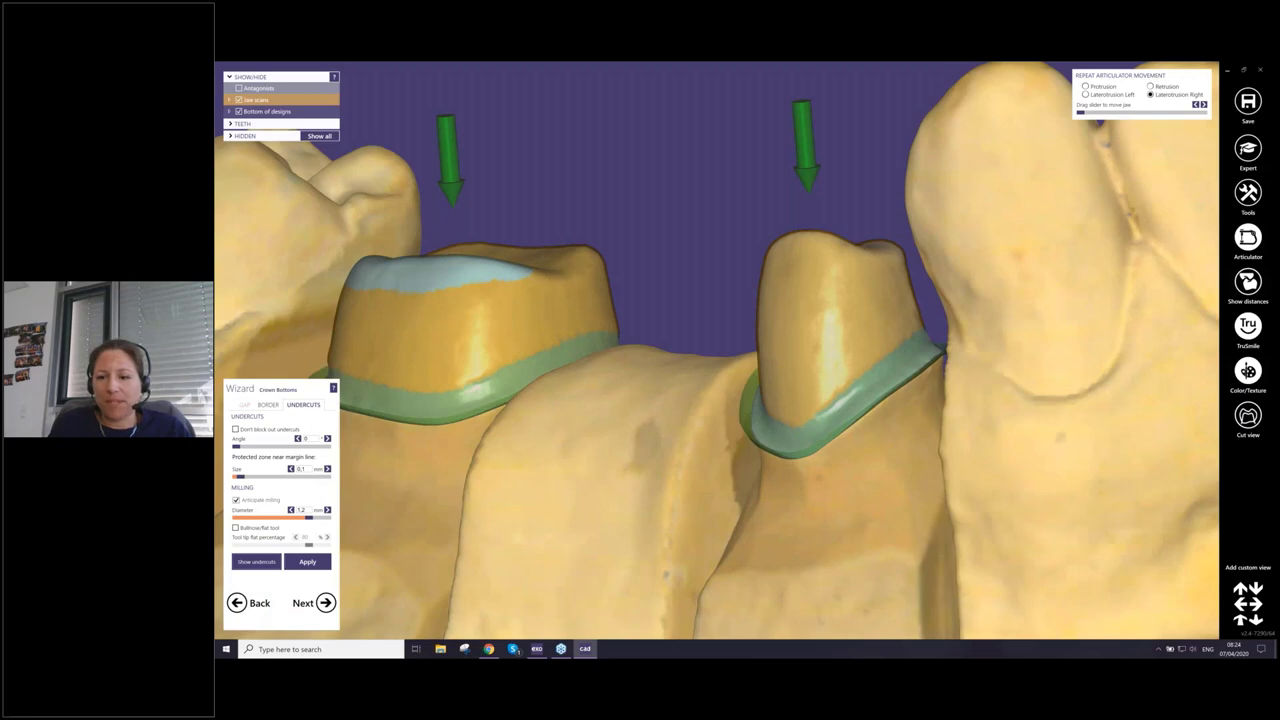
{"action": "scroll", "coordinate": [652, 313], "scroll_direction": "down", "scroll_amount": 3}
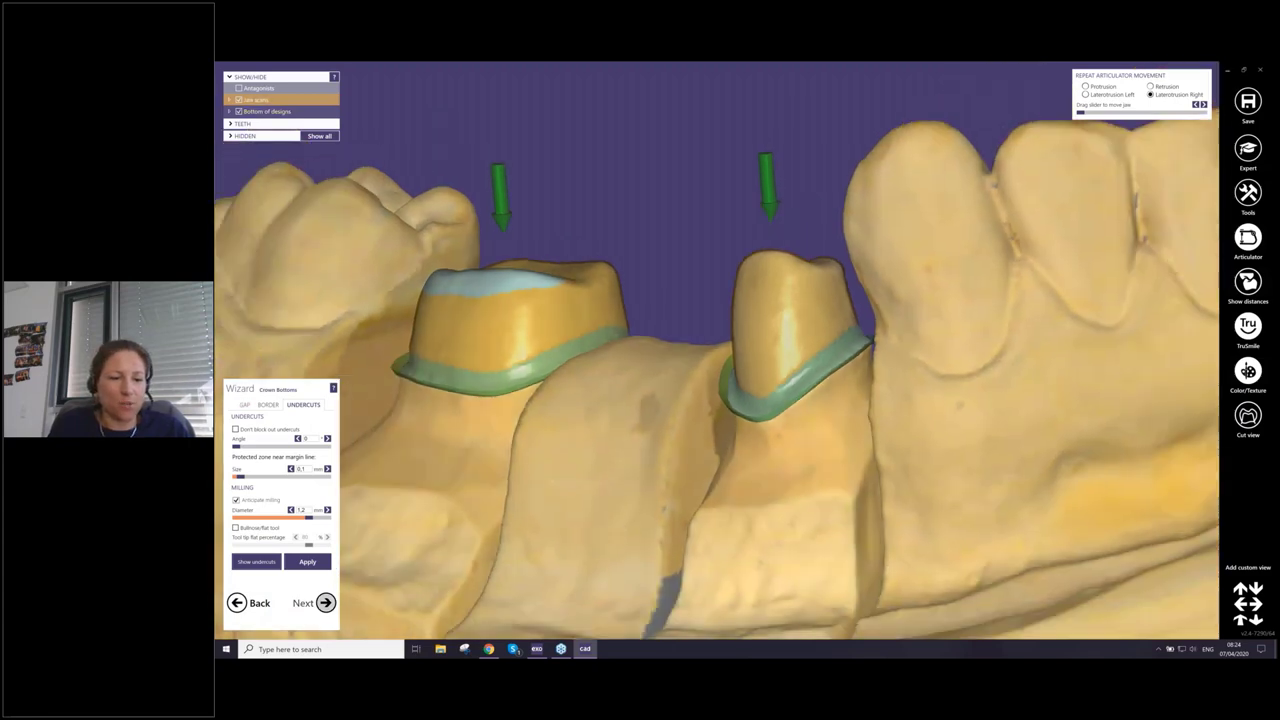
{"action": "left_click", "coordinate": [325, 602]}
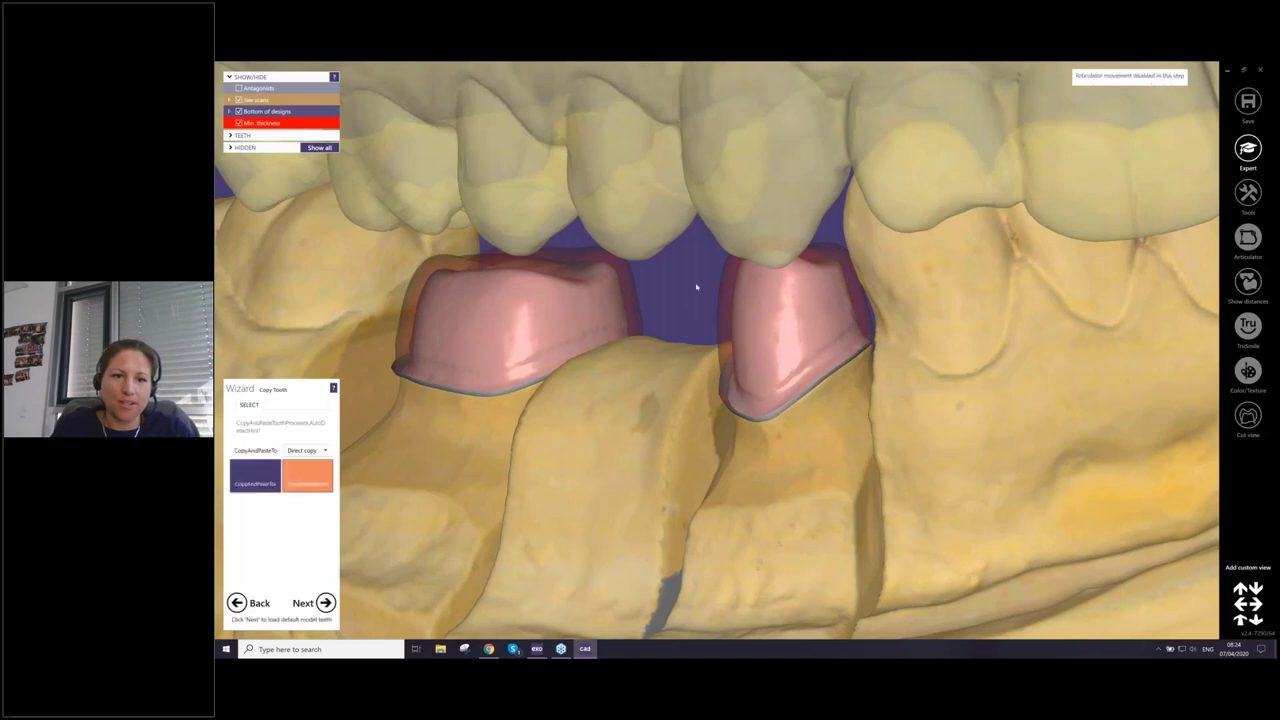
Hide the minimum thickness display to check the crown bottoms on teeth 44 and 46, and show it again
{"action": "right_click_drag", "start_coordinate": [710, 333], "coordinate": [293, 196]}
{"action": "left_click", "coordinate": [238, 122]}
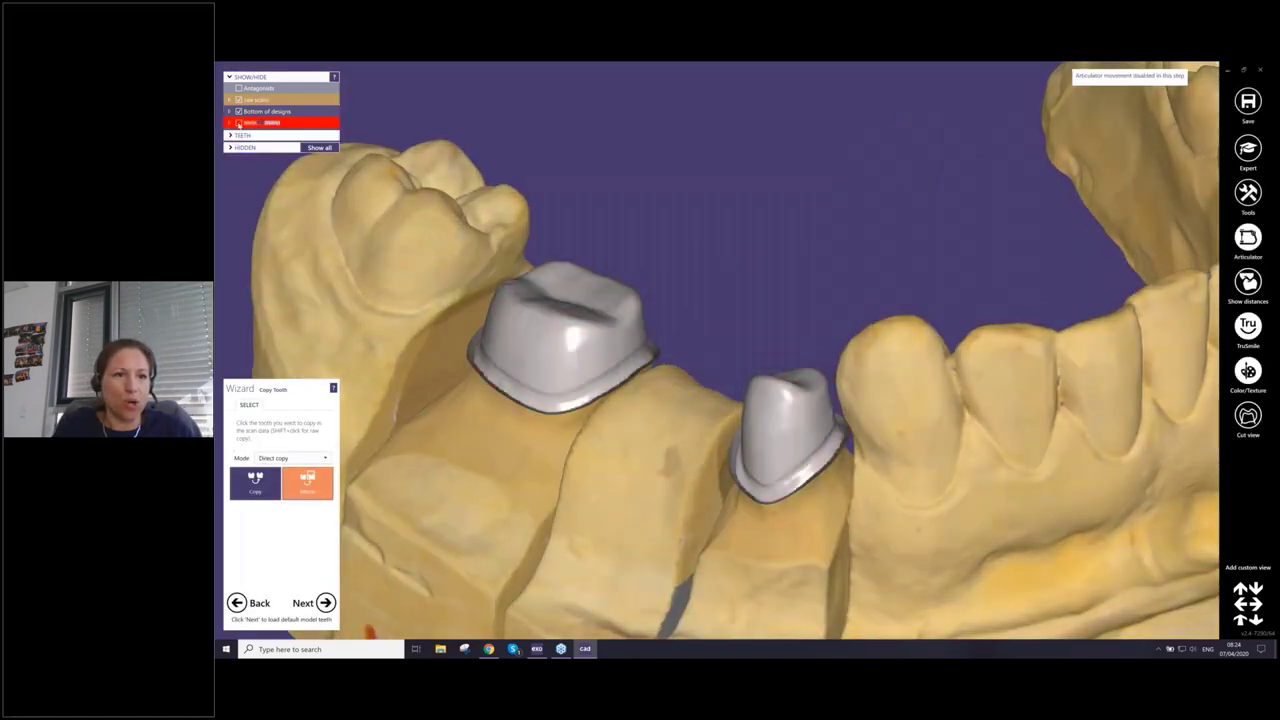
{"action": "left_click", "coordinate": [238, 122]}
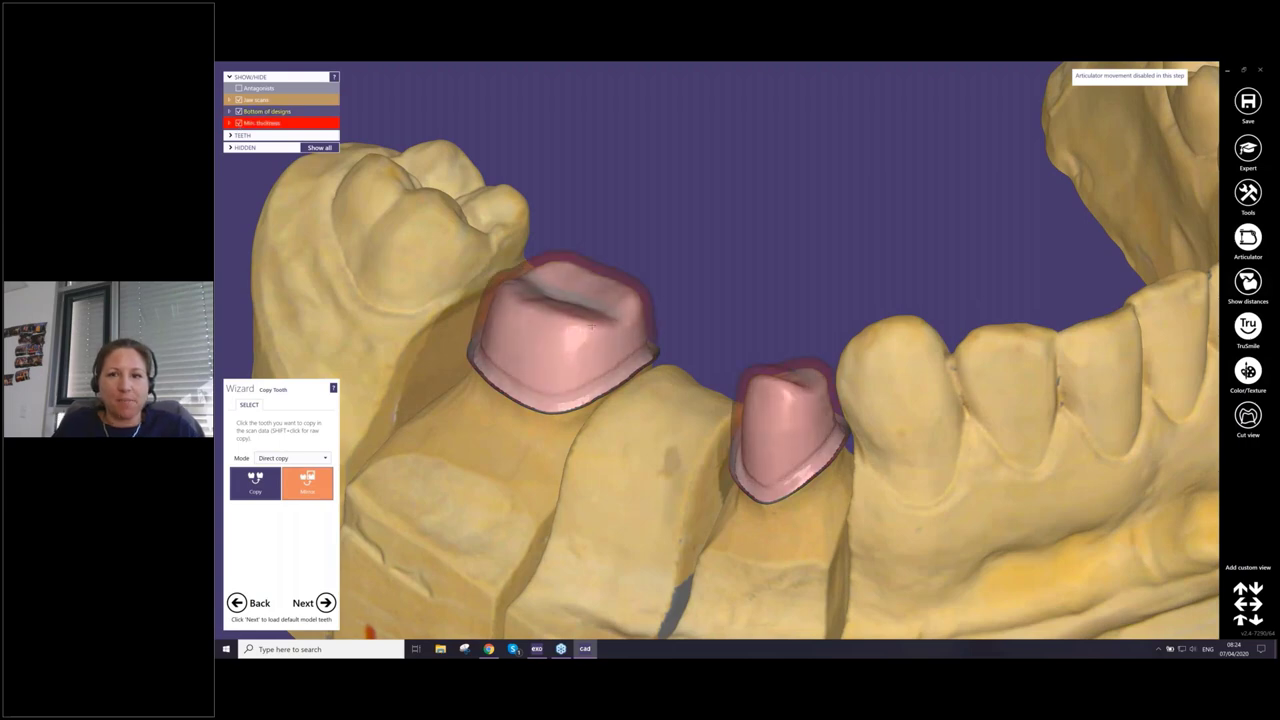
Mirror the first molar from the opposite side of the lower jaw onto tooth 46 using direct copy
{"action": "right_click_drag", "start_coordinate": [592, 326], "coordinate": [631, 376]}
{"action": "scroll", "coordinate": [600, 420], "scroll_direction": "down", "scroll_amount": 2}
{"action": "scroll", "coordinate": [631, 376], "scroll_direction": "down", "scroll_amount": 2}
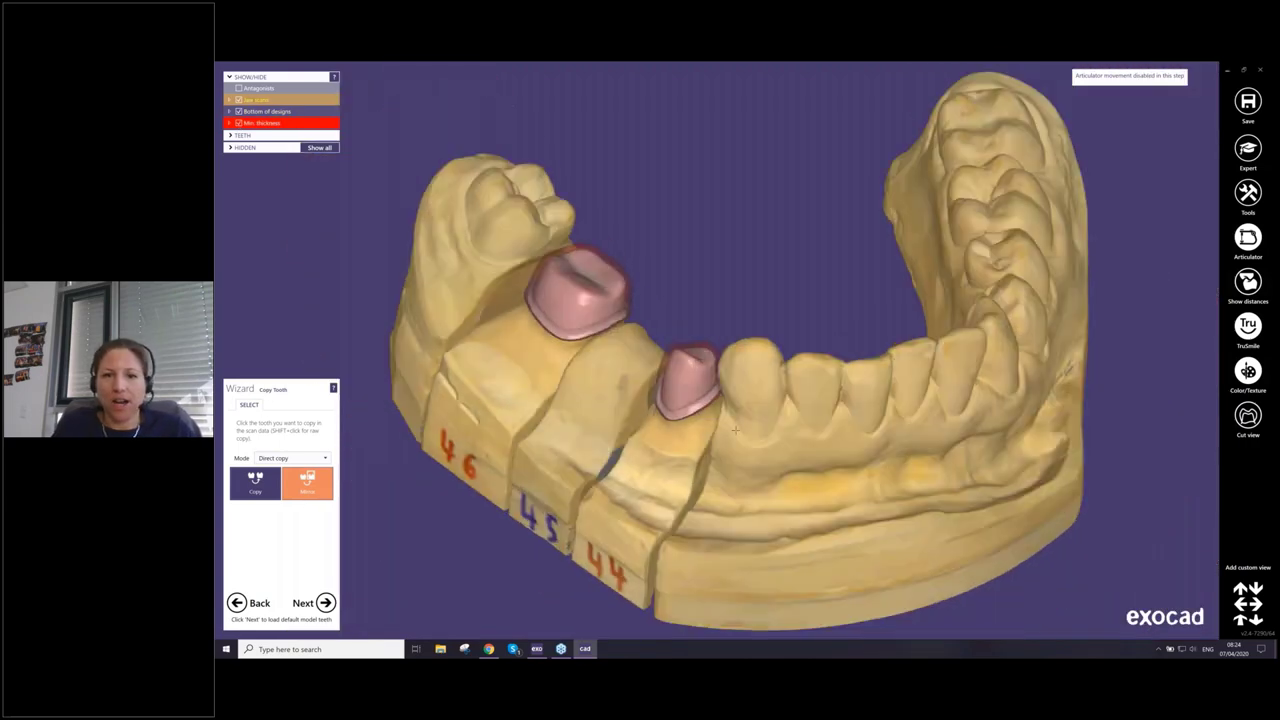
{"action": "right_click_drag", "start_coordinate": [780, 352], "coordinate": [902, 230]}
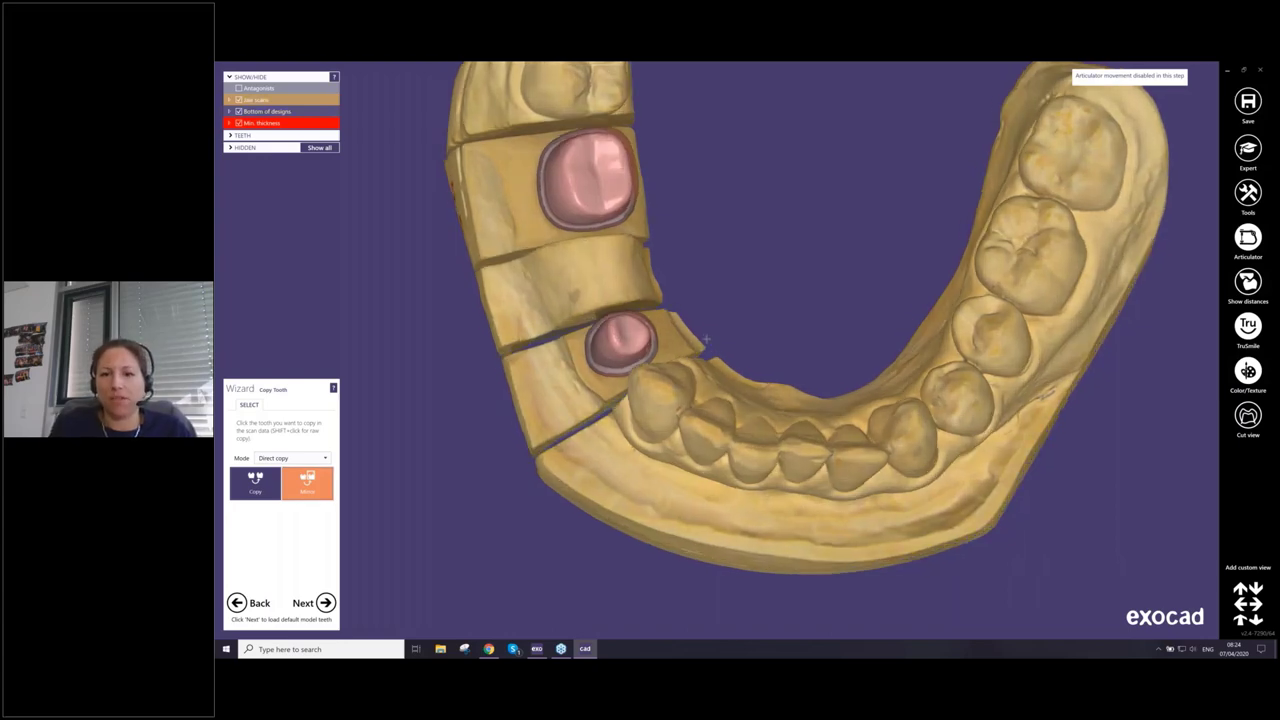
{"action": "right_click_drag", "start_coordinate": [707, 341], "coordinate": [707, 342]}
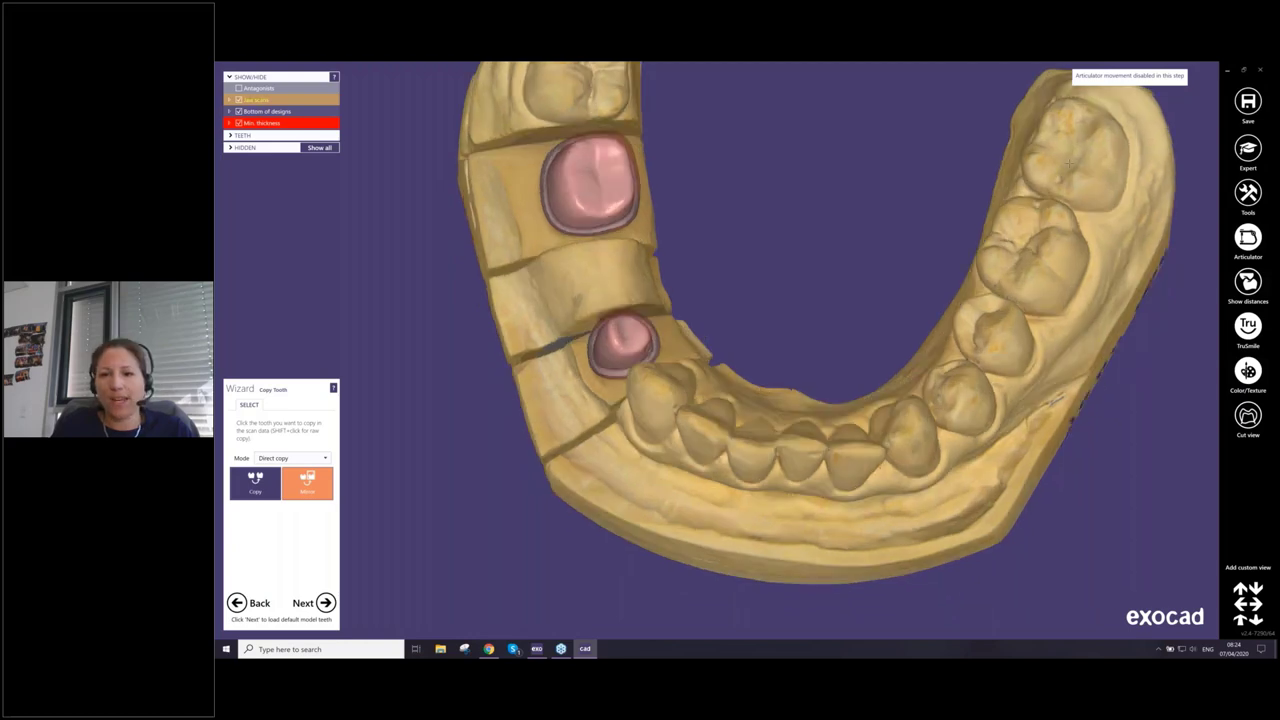
{"action": "left_click", "coordinate": [1041, 241]}
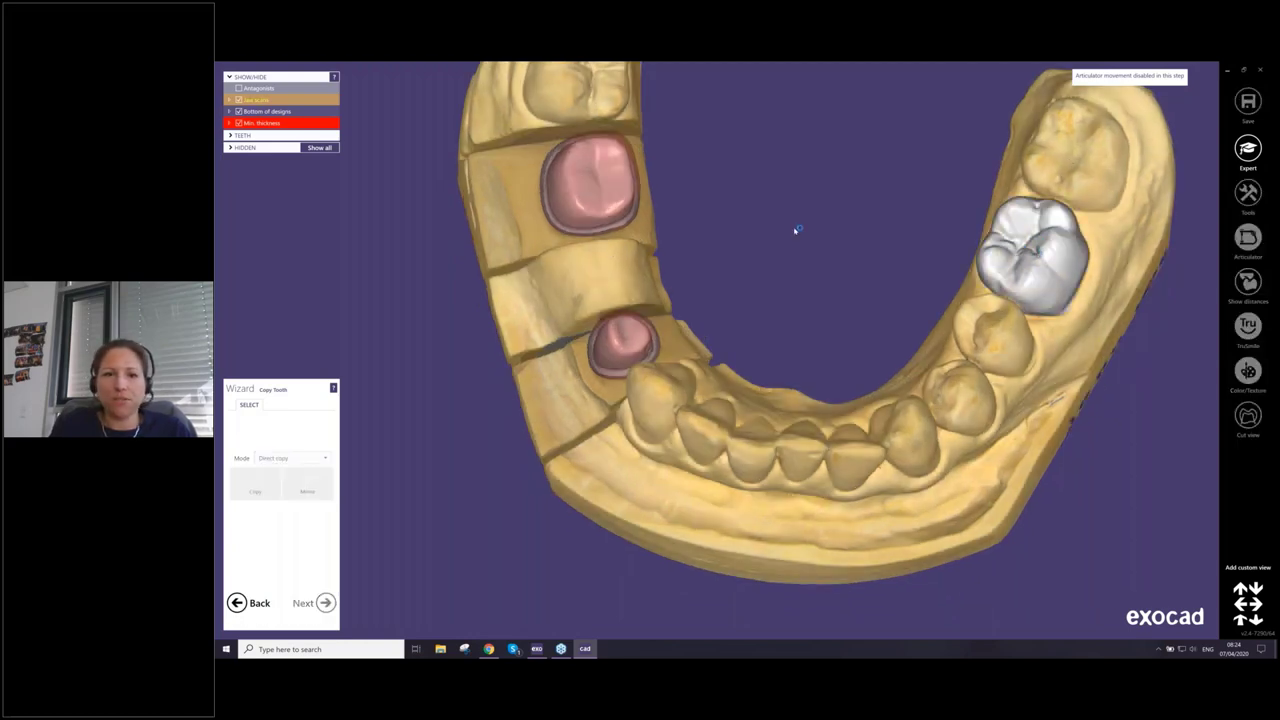
{"action": "left_click", "coordinate": [1067, 228]}
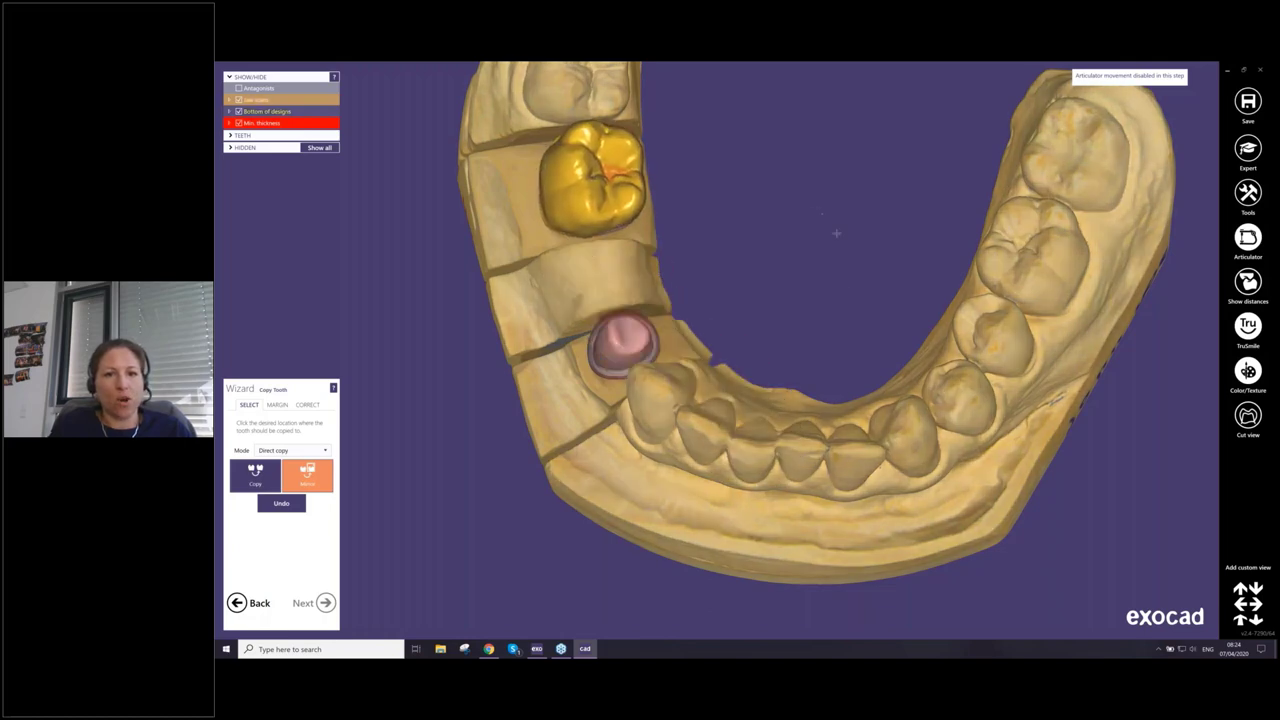
{"action": "left_click", "coordinate": [832, 319]}
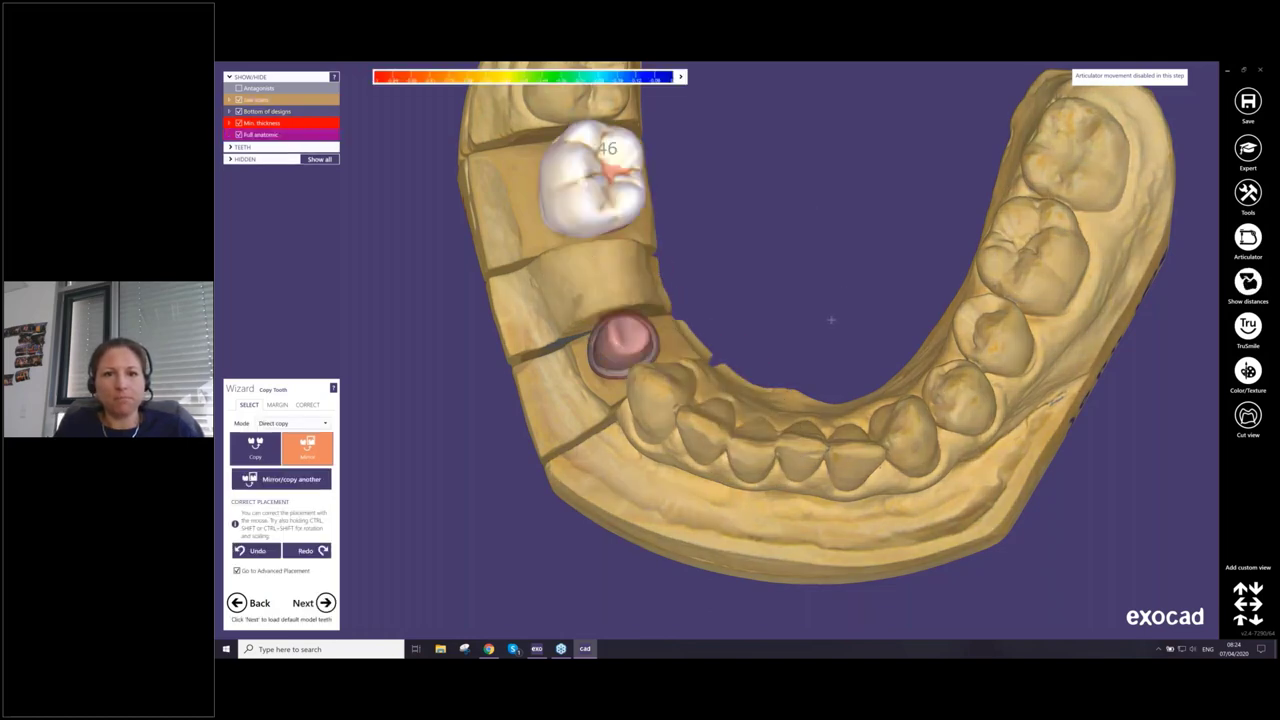
Fine-tune the position, rotation and size of the mirrored crown on tooth 46, checking it from occlusal and buccal
{"action": "right_click_drag", "start_coordinate": [831, 315], "coordinate": [702, 496]}
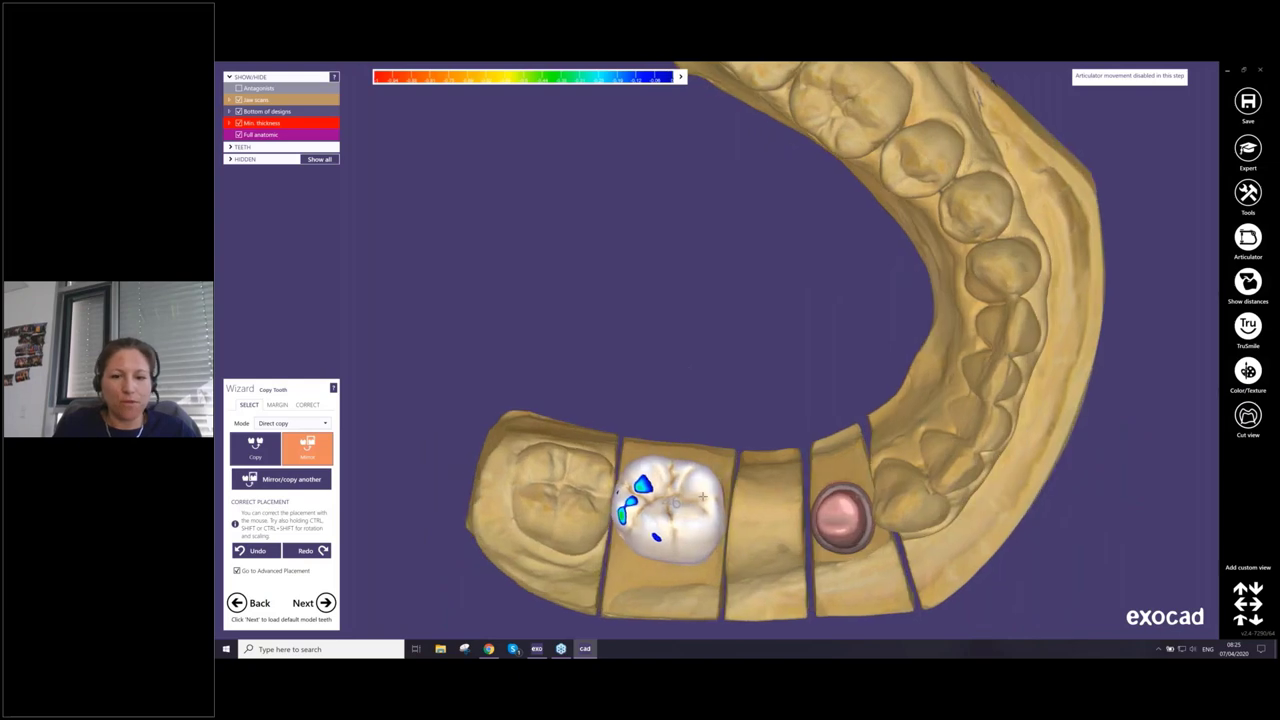
{"action": "left_click_drag", "start_coordinate": [704, 496], "coordinate": [676, 504], "text": "shift"}
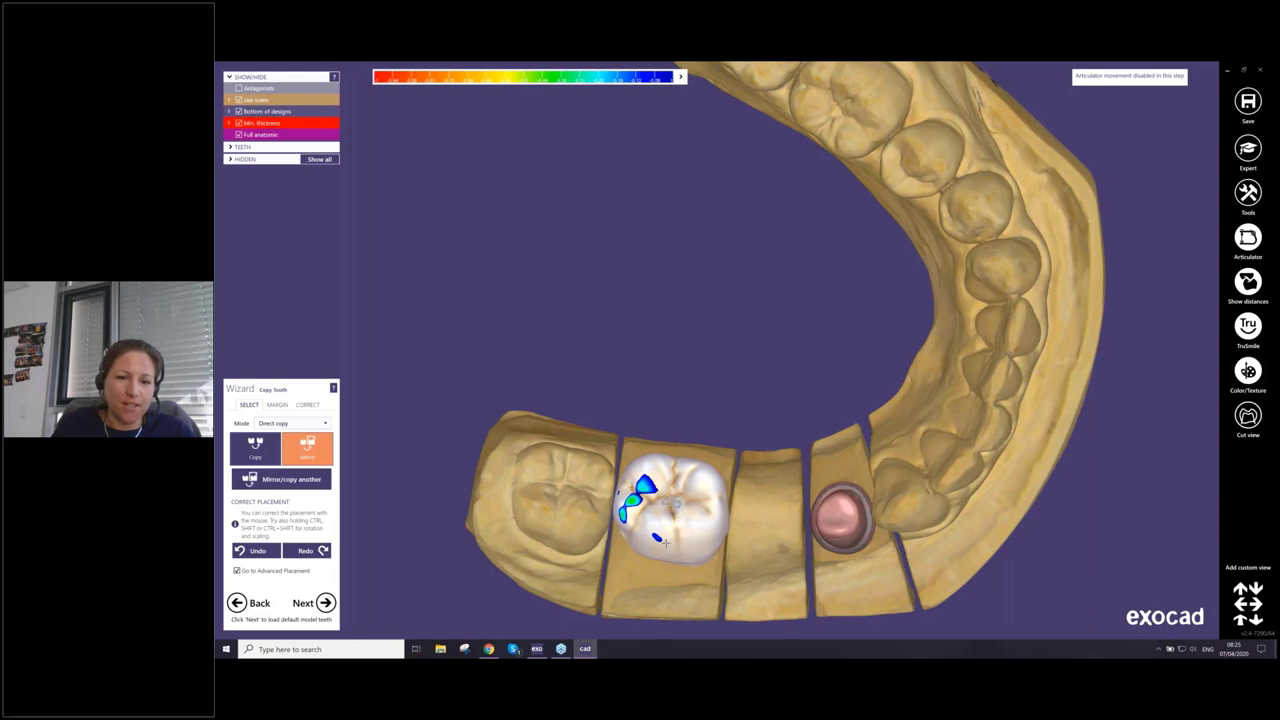
{"action": "right_click_drag", "start_coordinate": [743, 526], "coordinate": [728, 436]}
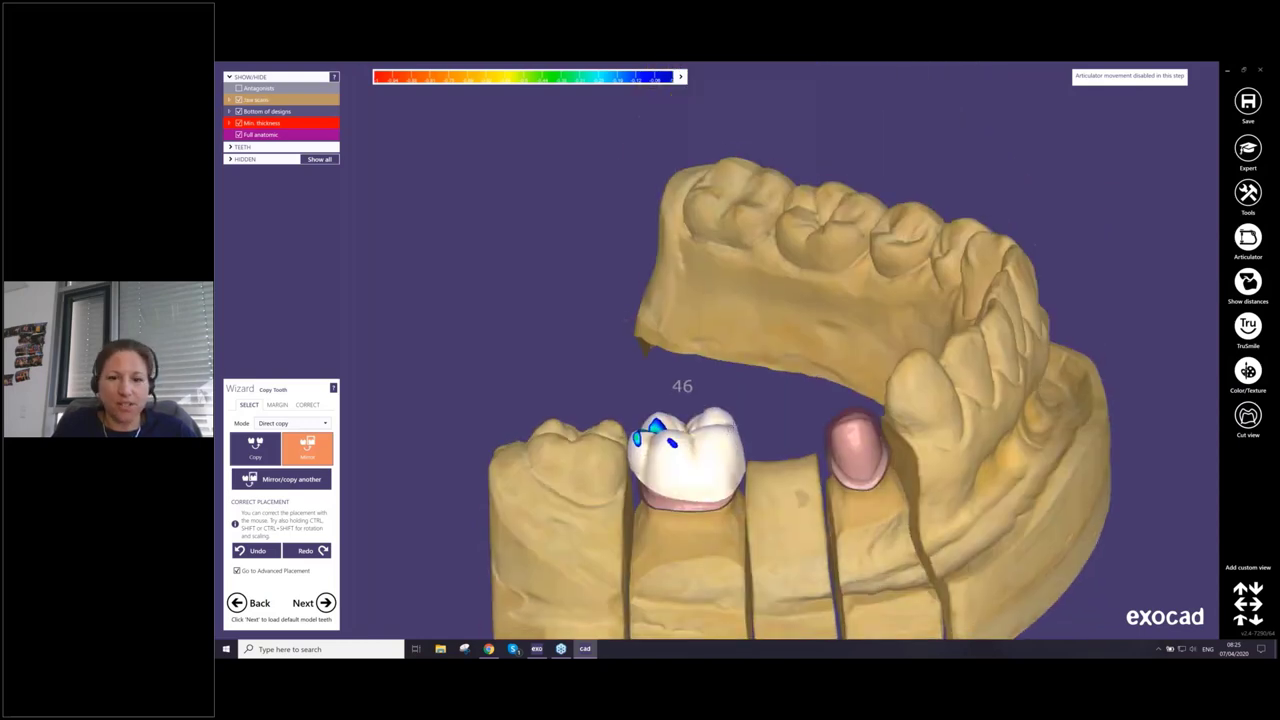
{"action": "left_click_drag", "start_coordinate": [735, 427], "coordinate": [696, 464], "text": "ctrl"}
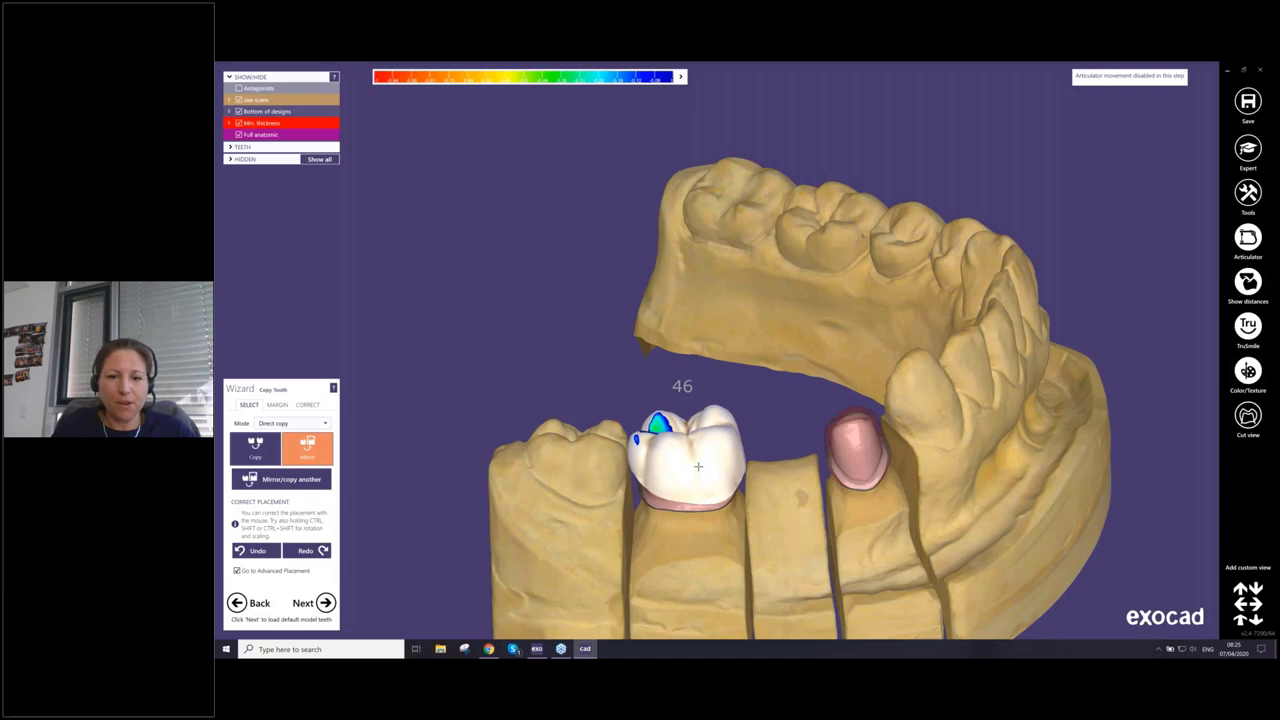
{"action": "right_click_drag", "start_coordinate": [698, 466], "coordinate": [771, 555]}
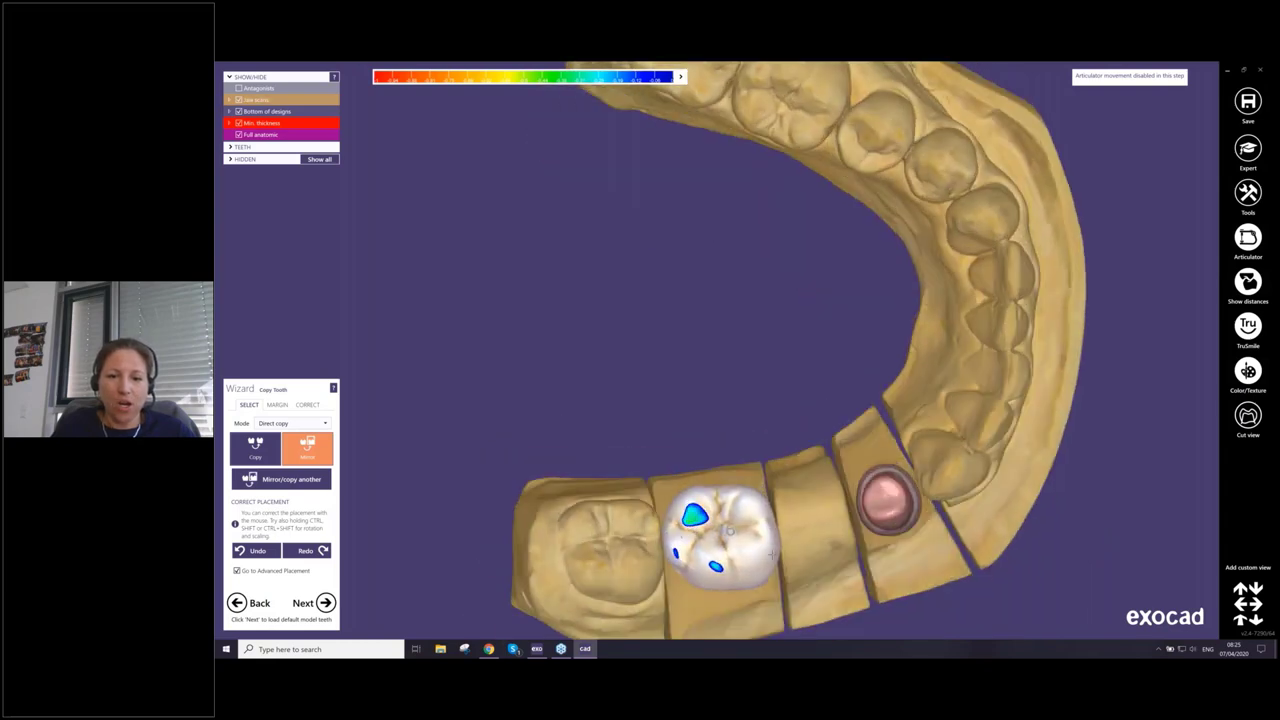
{"action": "left_click_drag", "start_coordinate": [771, 553], "coordinate": [713, 521]}
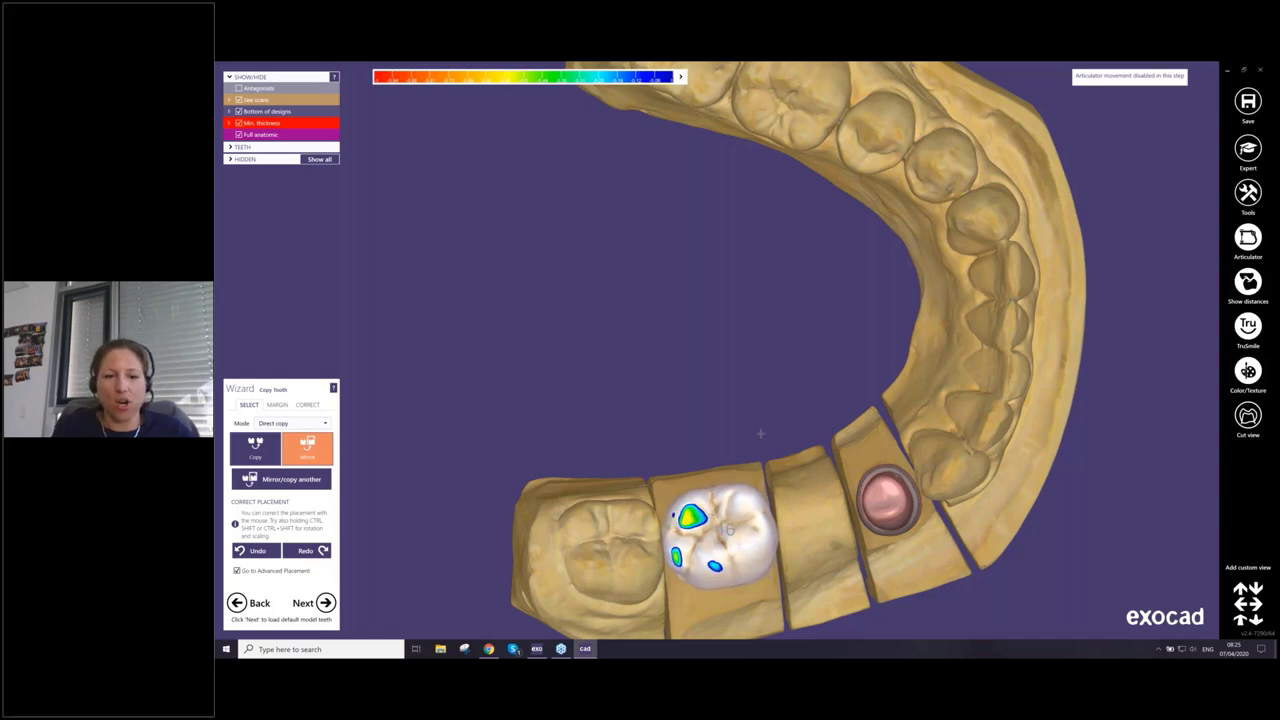
{"action": "right_click_drag", "start_coordinate": [761, 434], "coordinate": [760, 433]}
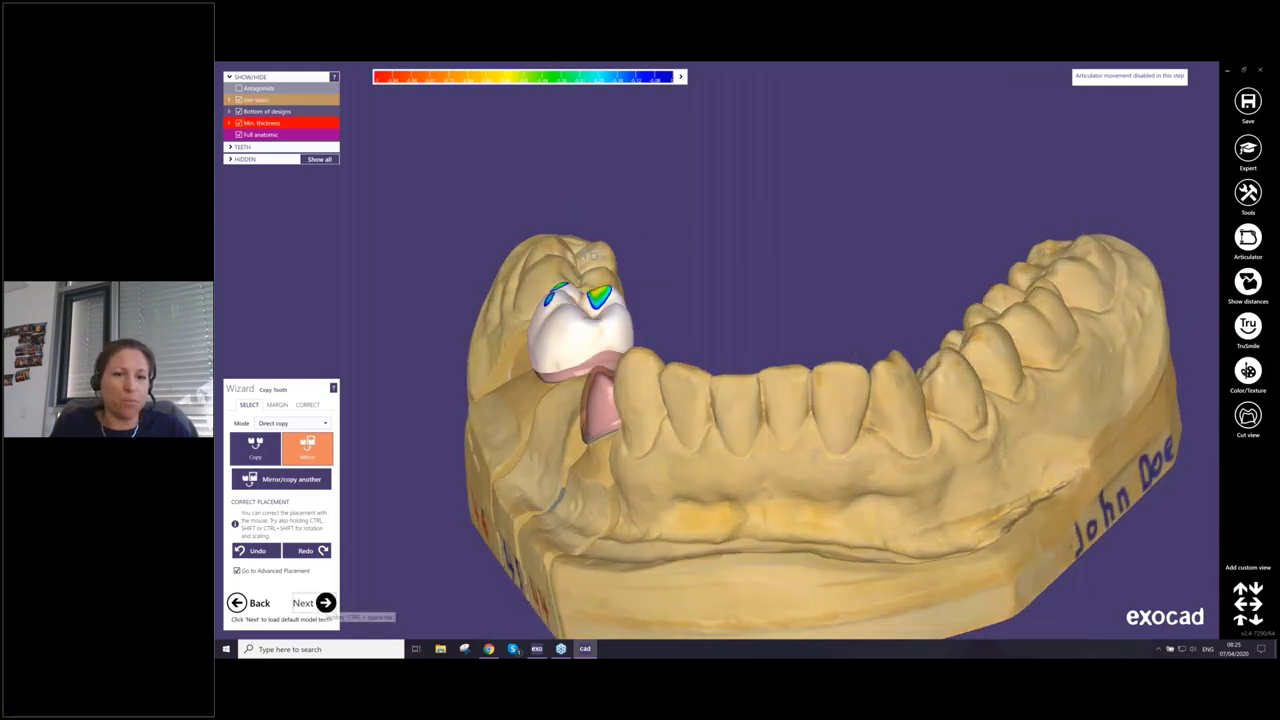
Load the default model teeth for positions 45 and 44 and hide the antagonist scan to view their contacts
{"action": "left_click", "coordinate": [325, 602]}
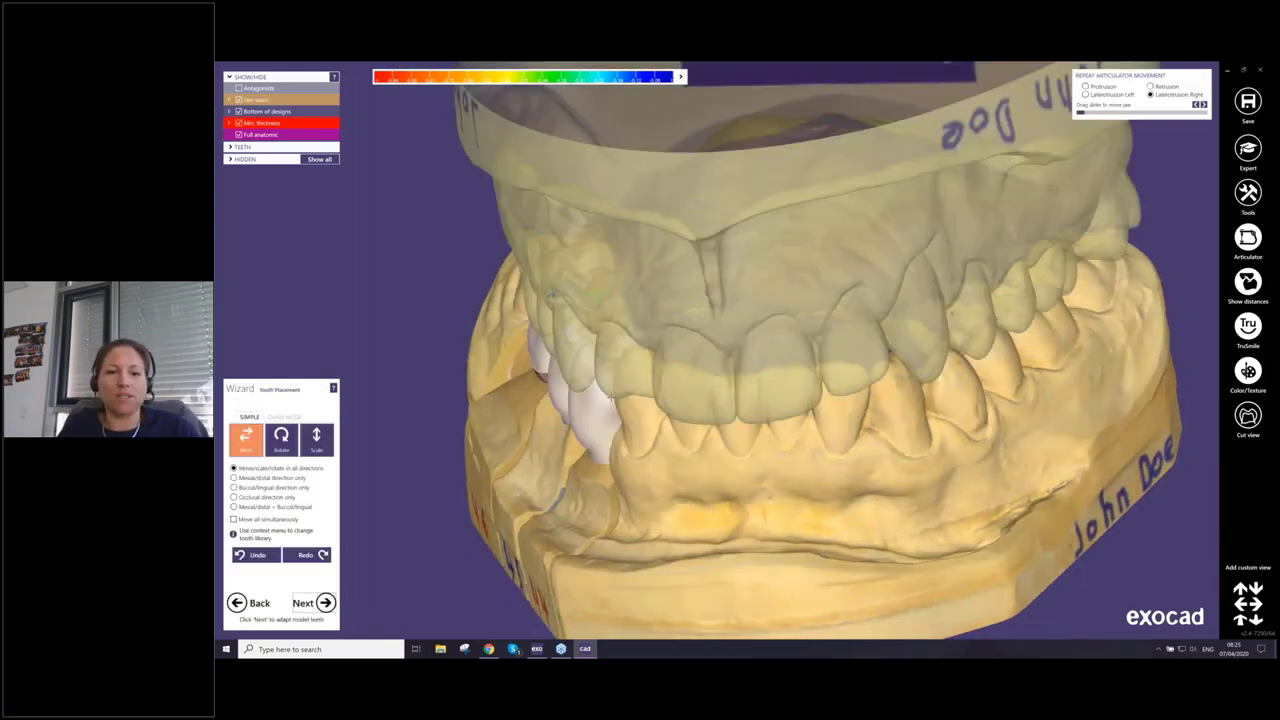
{"action": "right_click_drag", "start_coordinate": [610, 396], "coordinate": [535, 232]}
{"action": "key", "text": "a"}
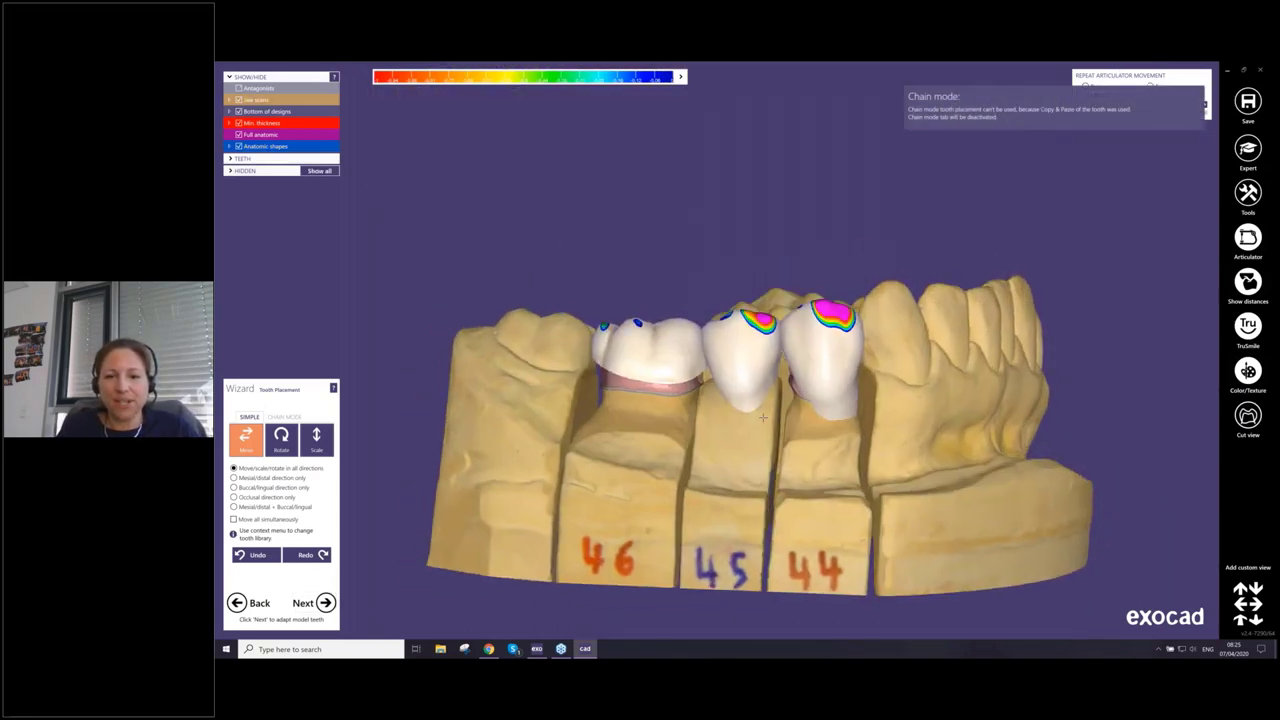
{"action": "right_click_drag", "start_coordinate": [763, 417], "coordinate": [793, 376]}
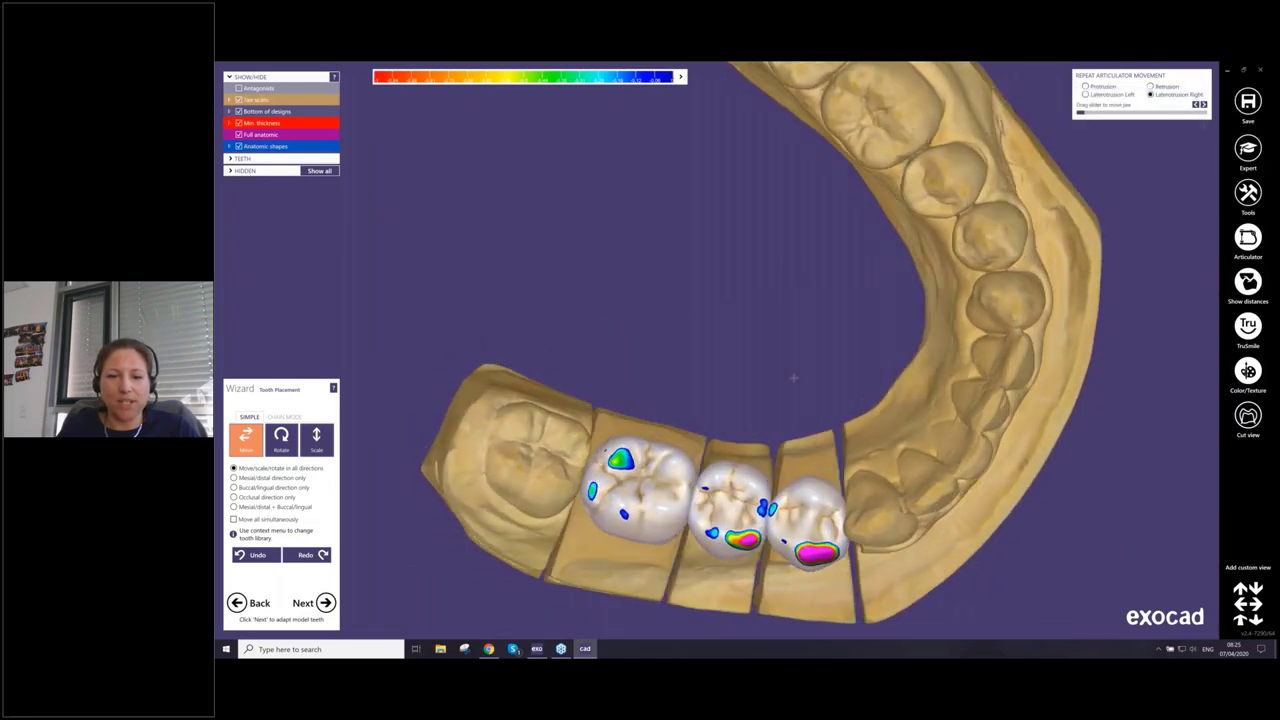
{"action": "middle_click_drag", "start_coordinate": [794, 378], "coordinate": [721, 308]}
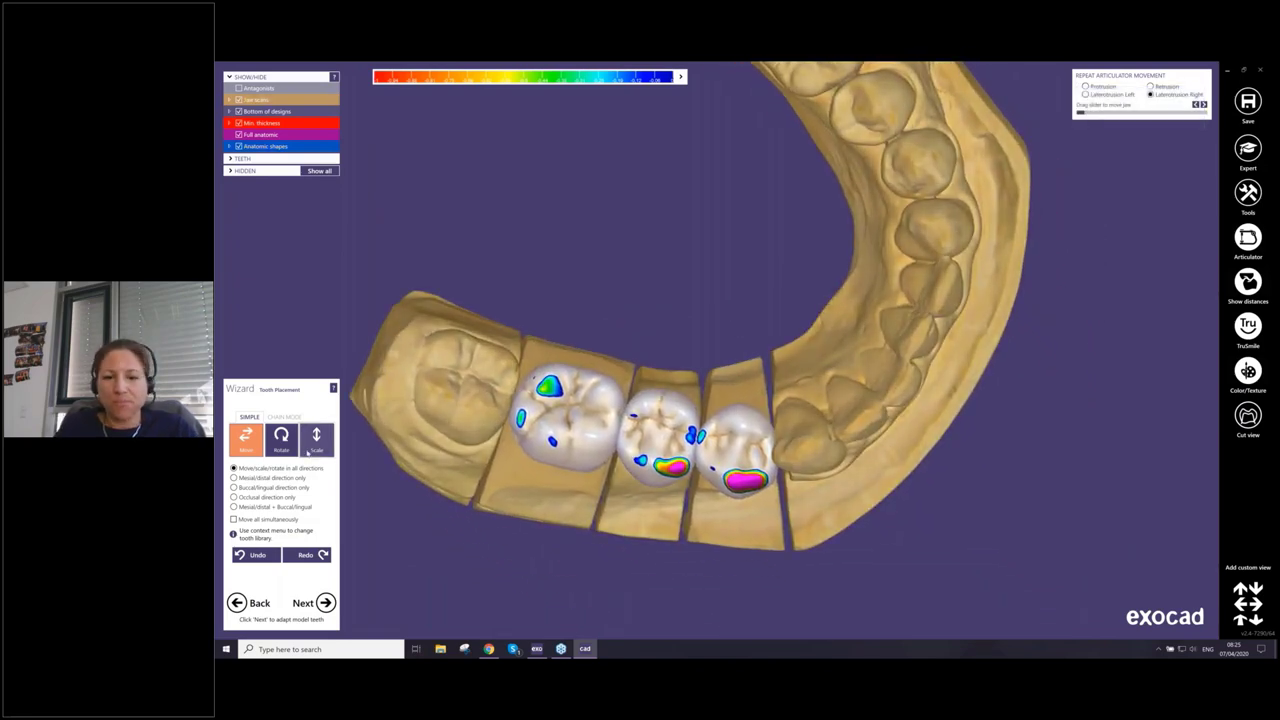
{"action": "right_click_drag", "start_coordinate": [640, 470], "coordinate": [644, 385]}
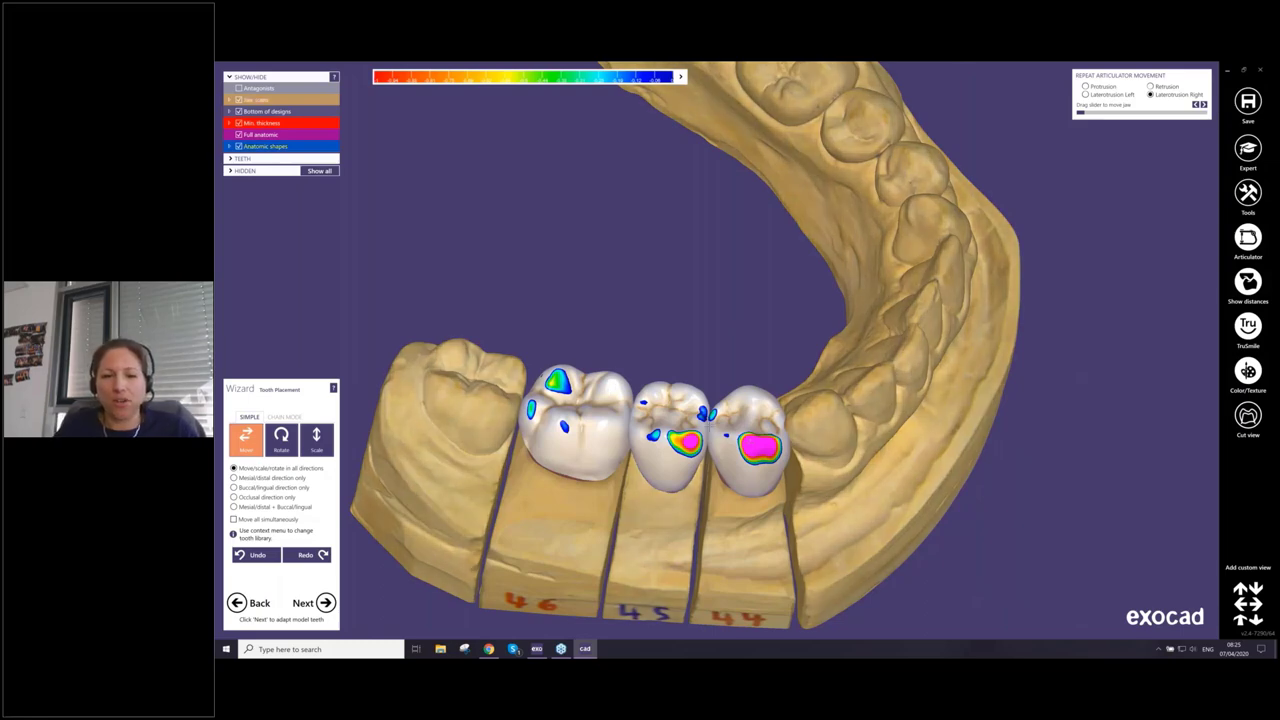
Start loading custom model teeth for the whole bridge 44 to 46 and preview the blue-marked library listed above generic
{"action": "mouse_move", "coordinate": [709, 424]}
{"action": "right_mouse_down"}
{"action": "mouse_move", "coordinate": [707, 440]}
{"action": "mouse_move", "coordinate": [698, 398]}
{"action": "mouse_move", "coordinate": [711, 412]}
{"action": "right_mouse_up"}
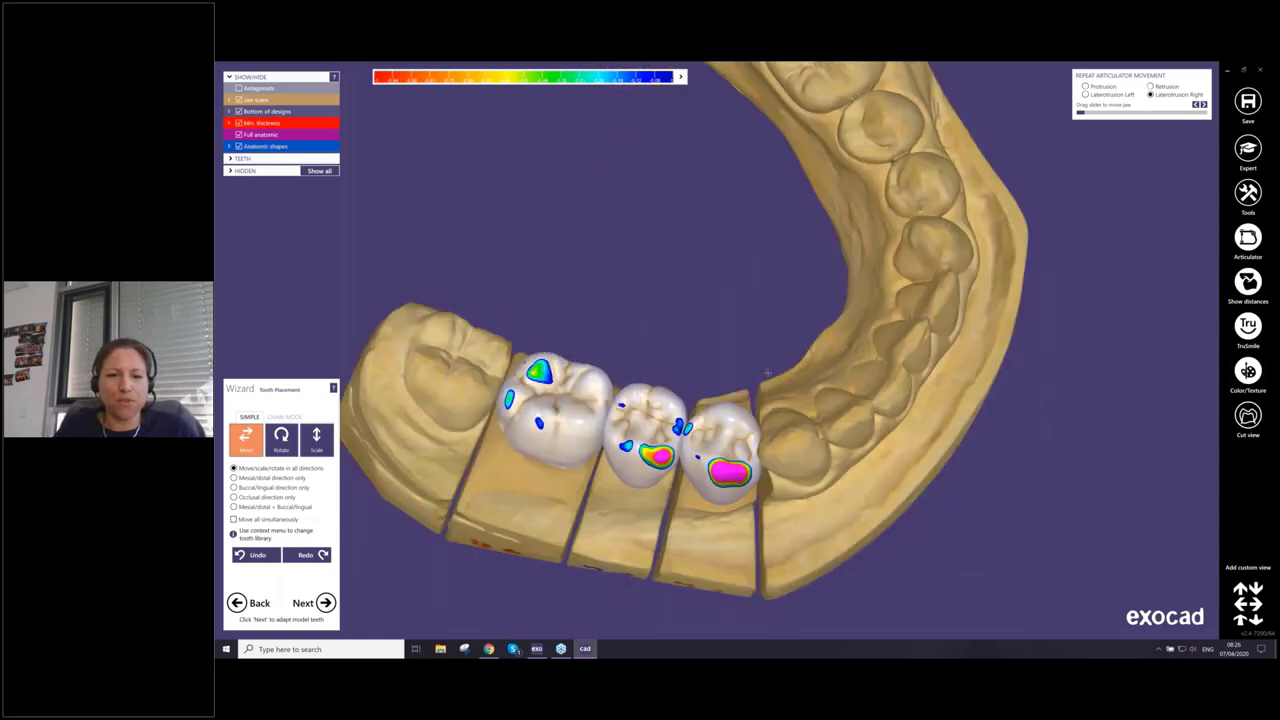
{"action": "right_click", "coordinate": [608, 262]}
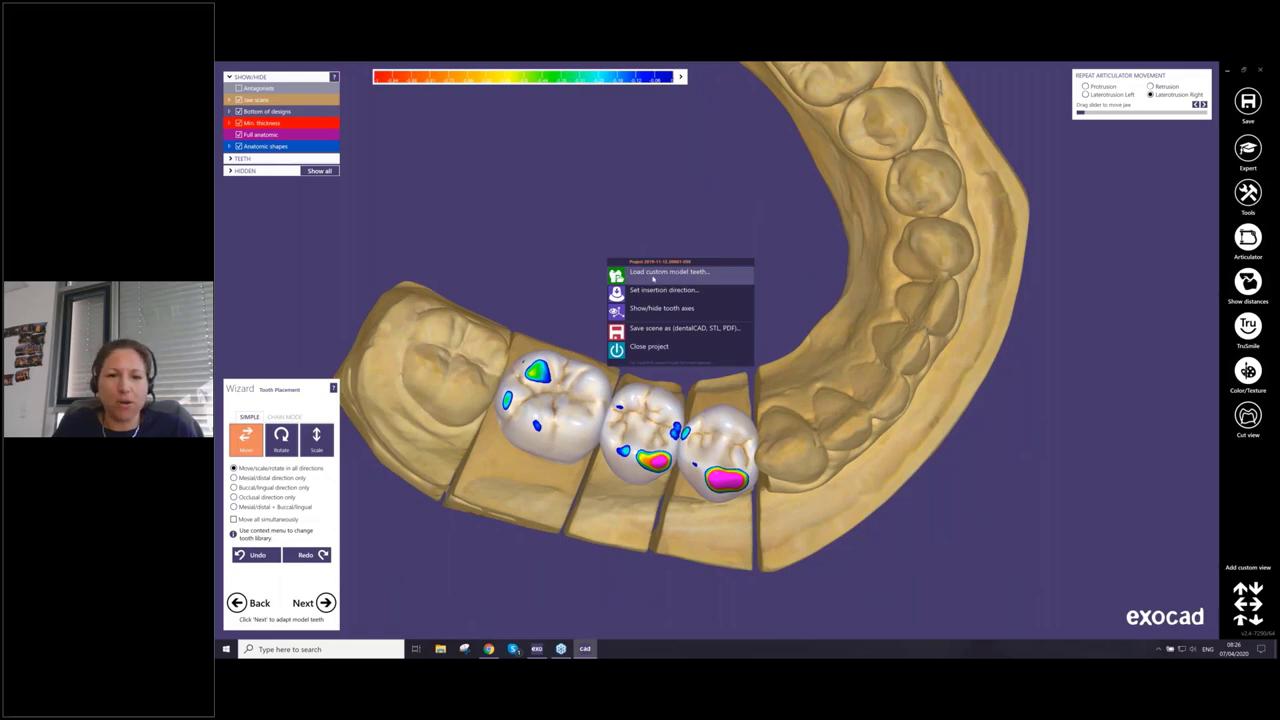
{"action": "left_click", "coordinate": [678, 274]}
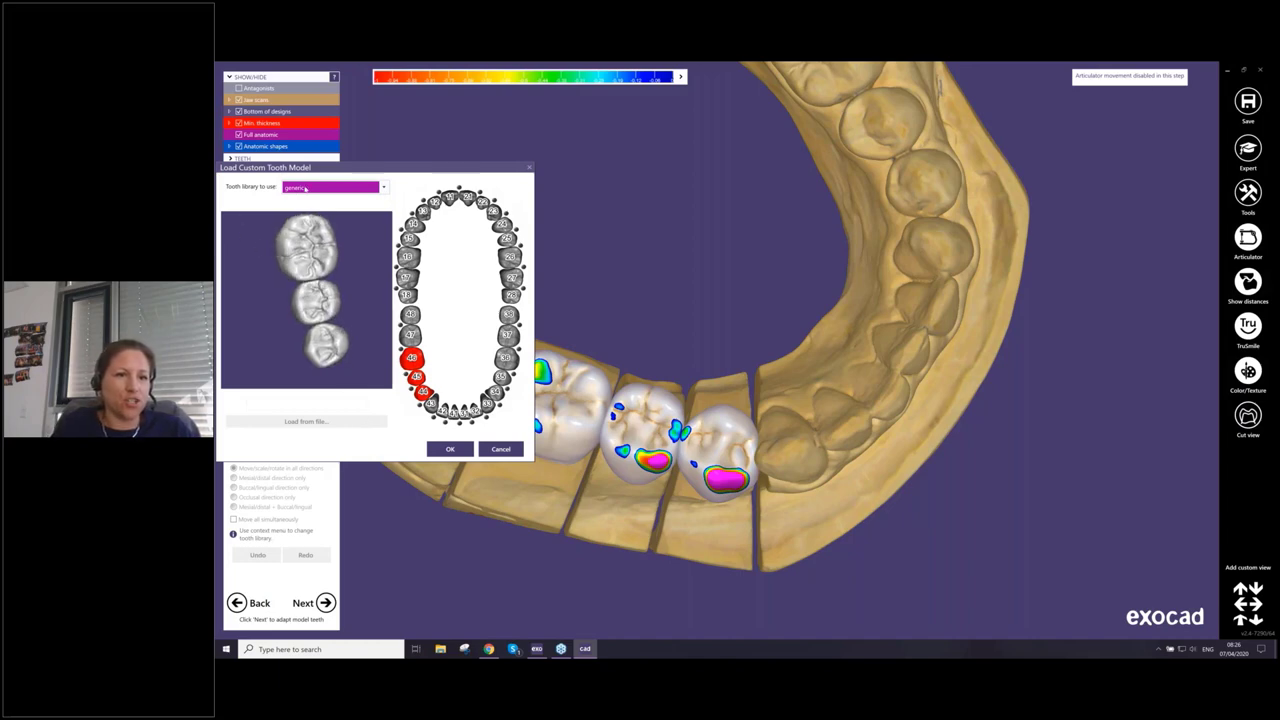
{"action": "left_click", "coordinate": [314, 190]}
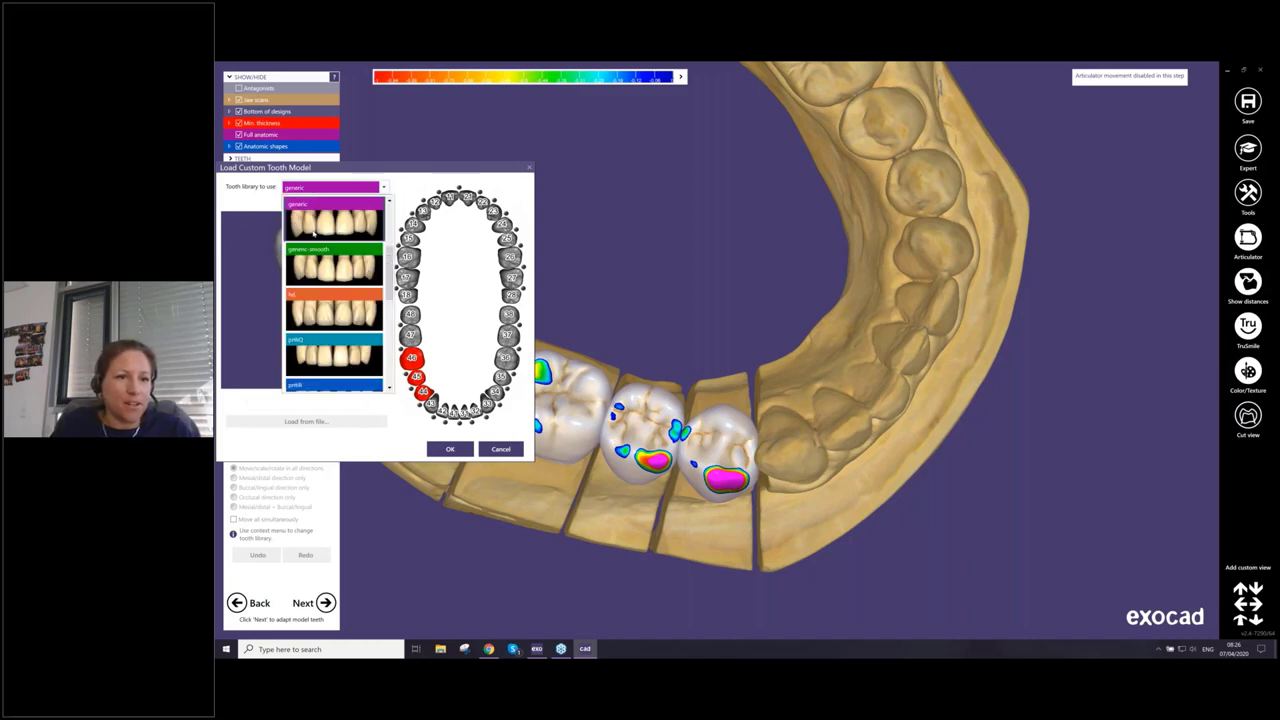
{"action": "scroll", "coordinate": [318, 244], "scroll_direction": "up", "scroll_amount": 3}
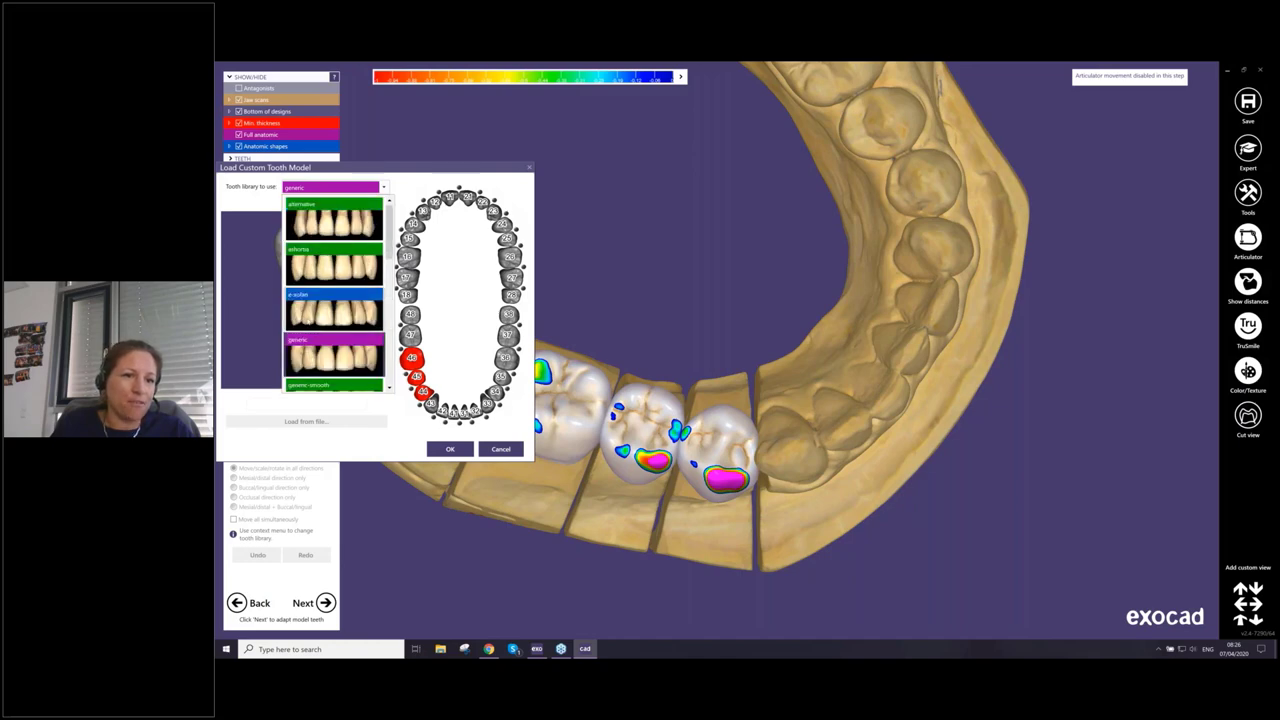
{"action": "left_click", "coordinate": [330, 316]}
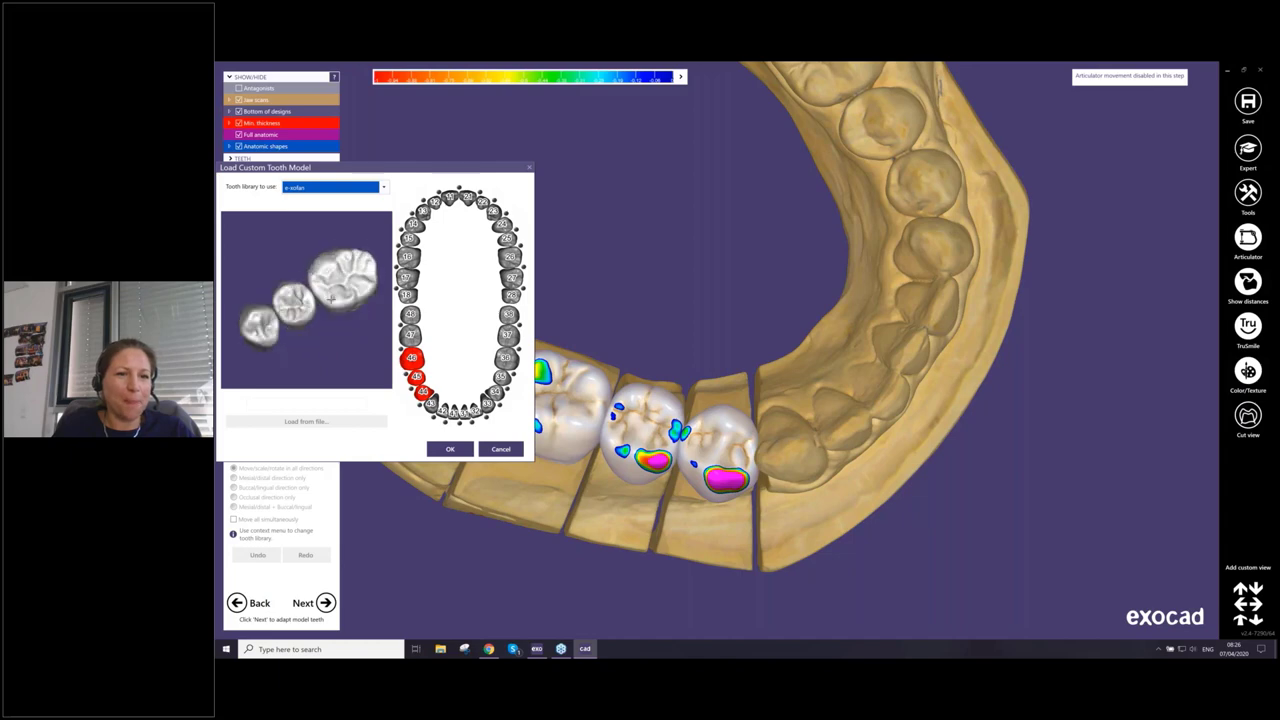
Reload the model teeth for 44, 45 and 46 from the tooth library listed directly before its elderly variant, discarding the previous designs
{"action": "left_click", "coordinate": [364, 190]}
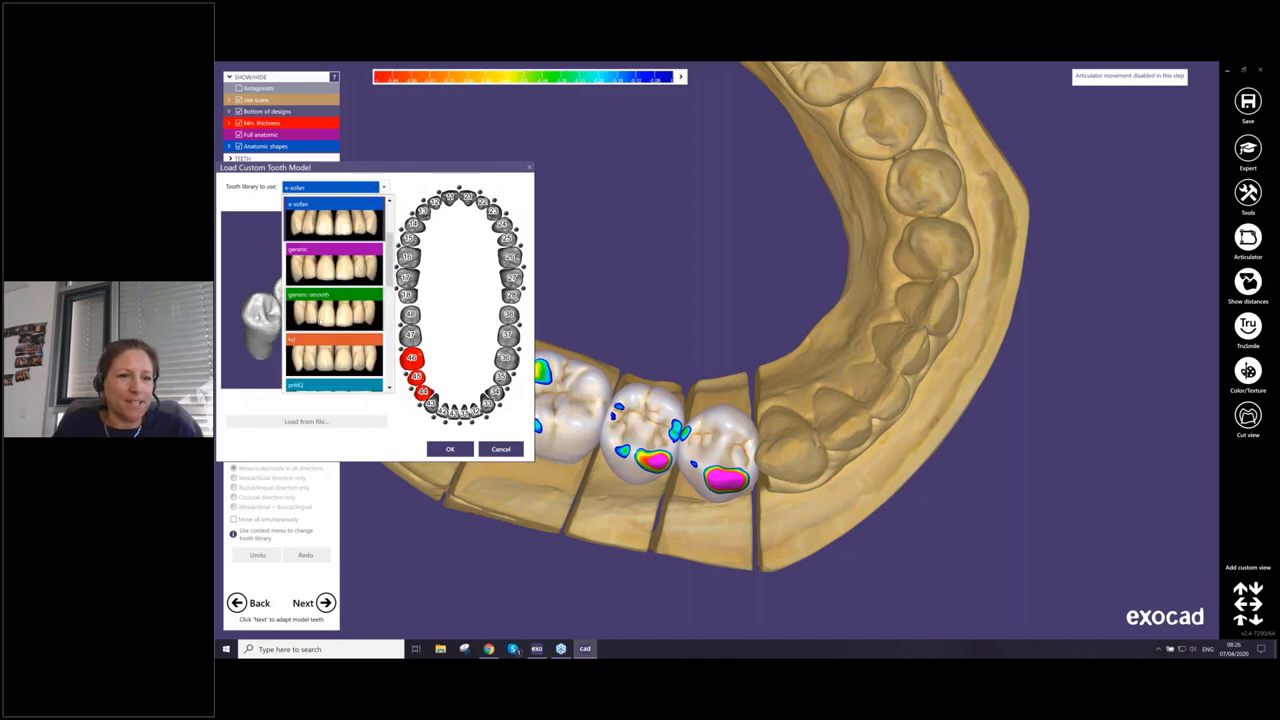
{"action": "scroll", "coordinate": [334, 283], "scroll_direction": "down", "scroll_amount": 5}
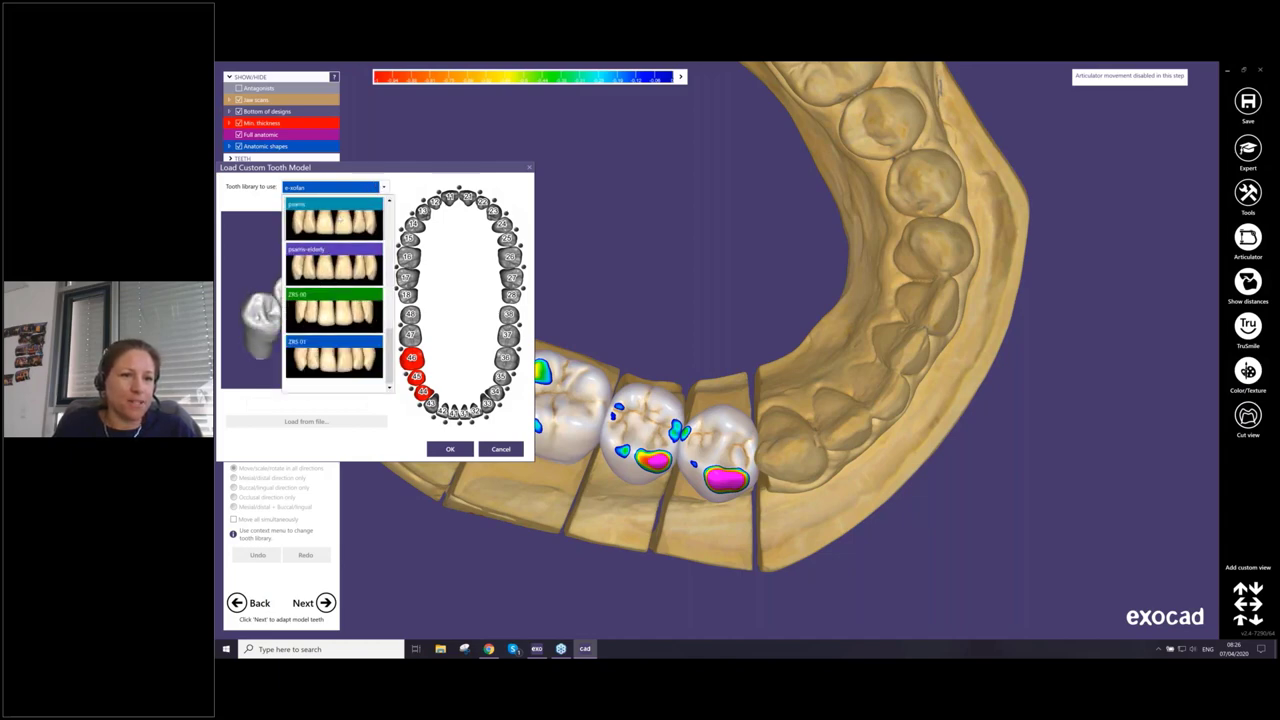
{"action": "left_click", "coordinate": [334, 220]}
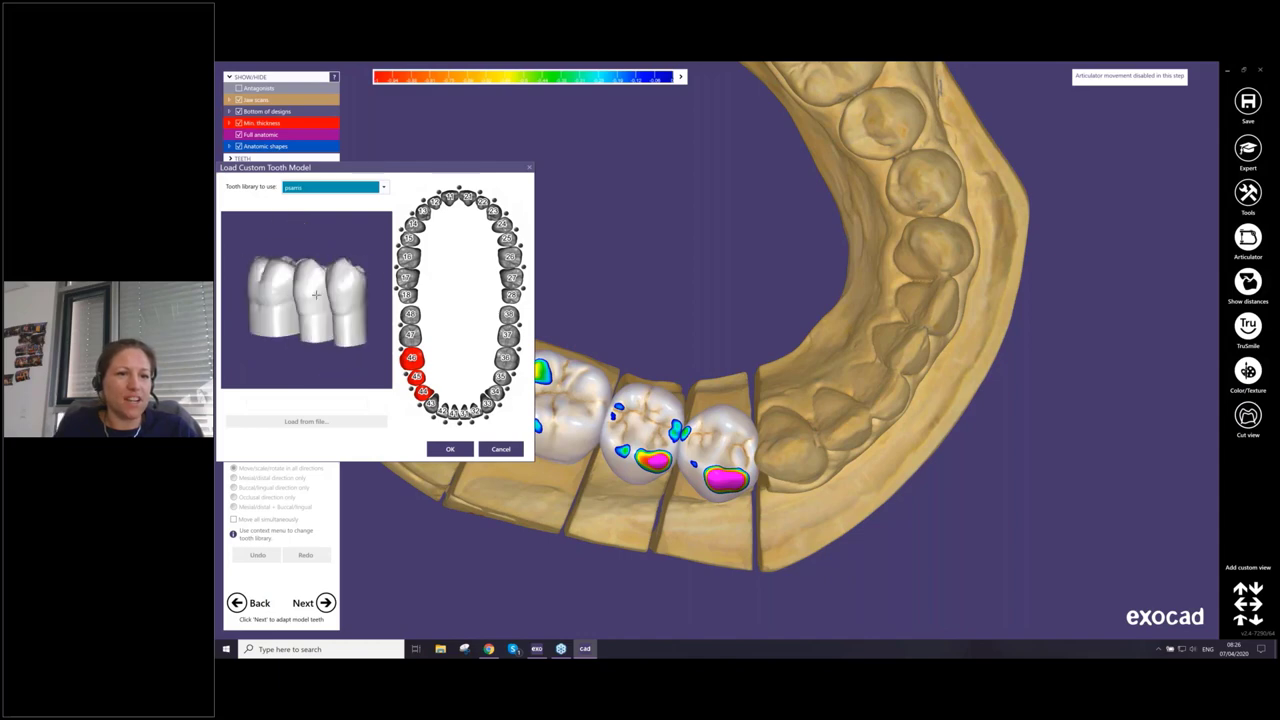
{"action": "left_click", "coordinate": [343, 189]}
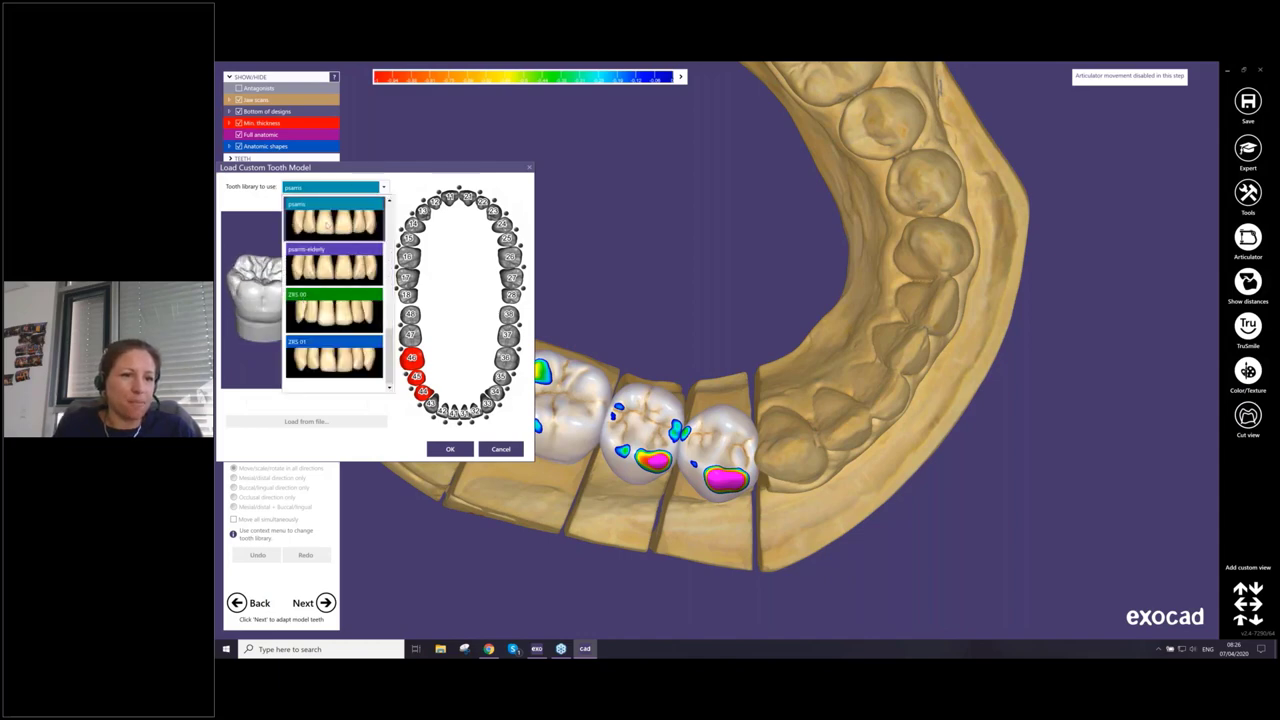
{"action": "left_click", "coordinate": [325, 226]}
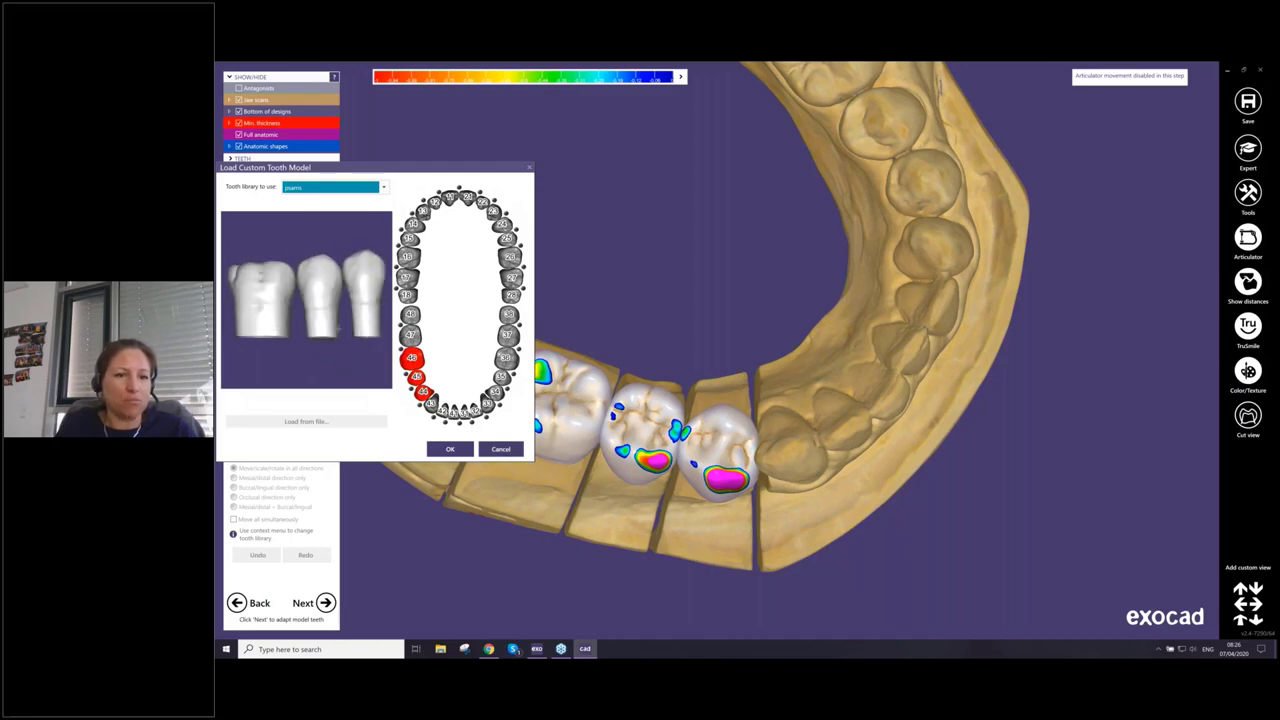
{"action": "left_click", "coordinate": [450, 449]}
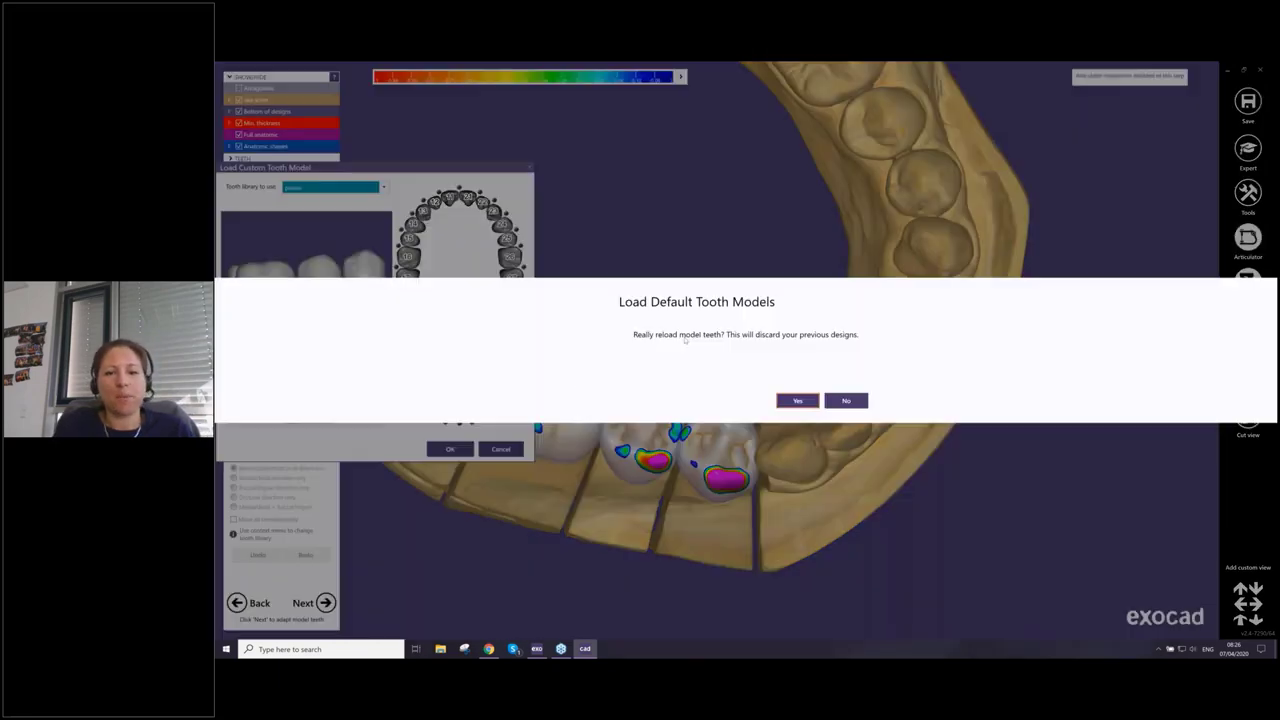
{"action": "left_click", "coordinate": [785, 400]}
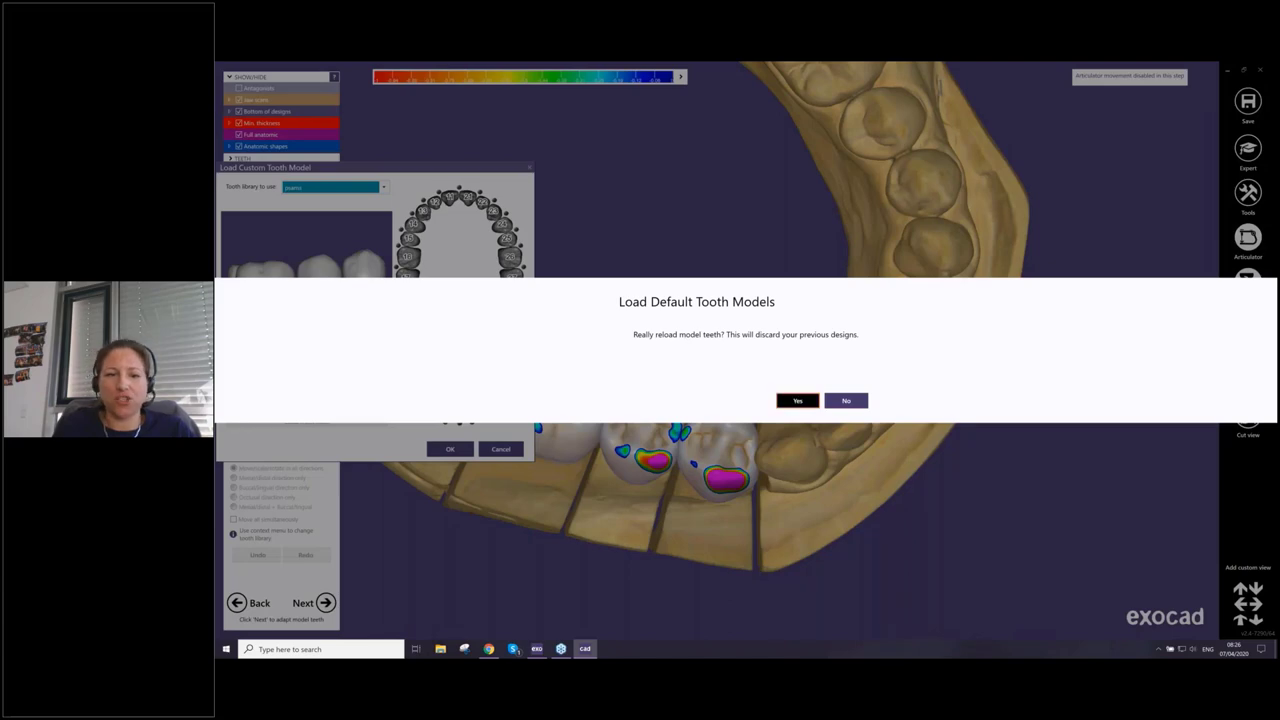
{"action": "left_click", "coordinate": [797, 400]}
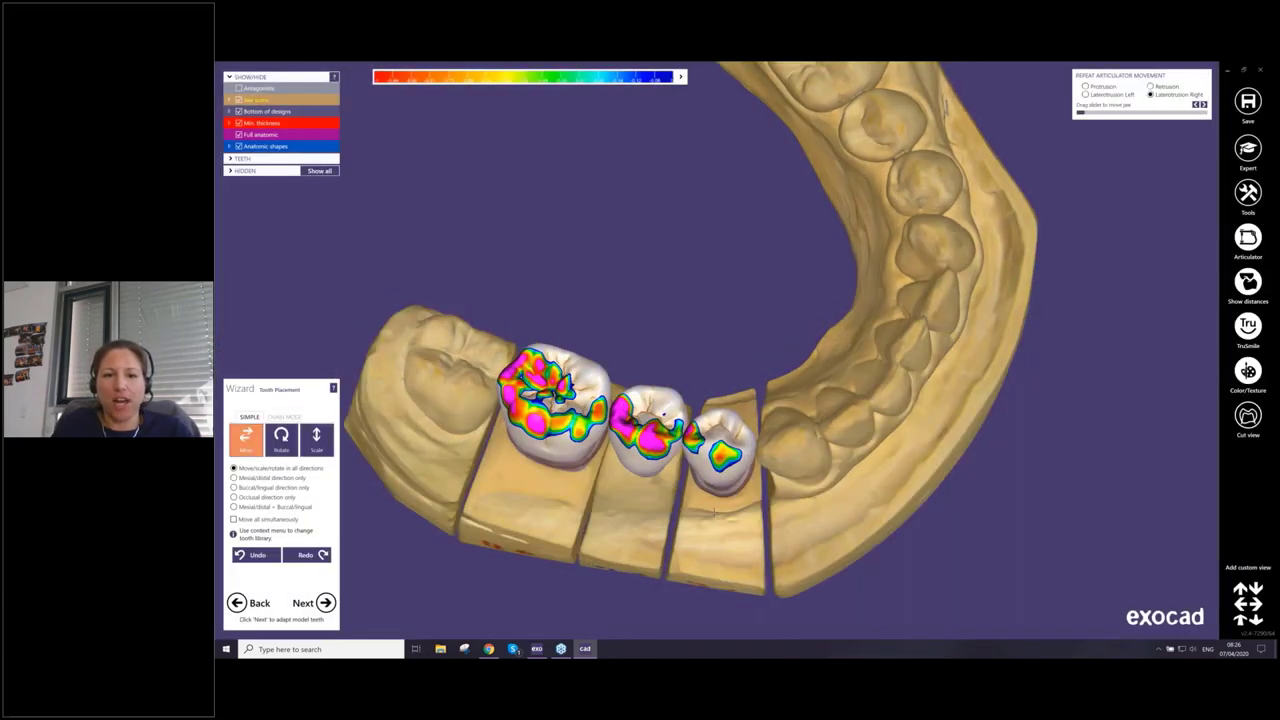
Inspect the loaded teeth from several sides, view the custom model tooth options for pontic 45 alone, and cancel them
{"action": "mouse_move", "coordinate": [714, 512]}
{"action": "right_mouse_down"}
{"action": "mouse_move", "coordinate": [714, 360]}
{"action": "mouse_move", "coordinate": [570, 380]}
{"action": "mouse_move", "coordinate": [714, 513]}
{"action": "right_mouse_up"}
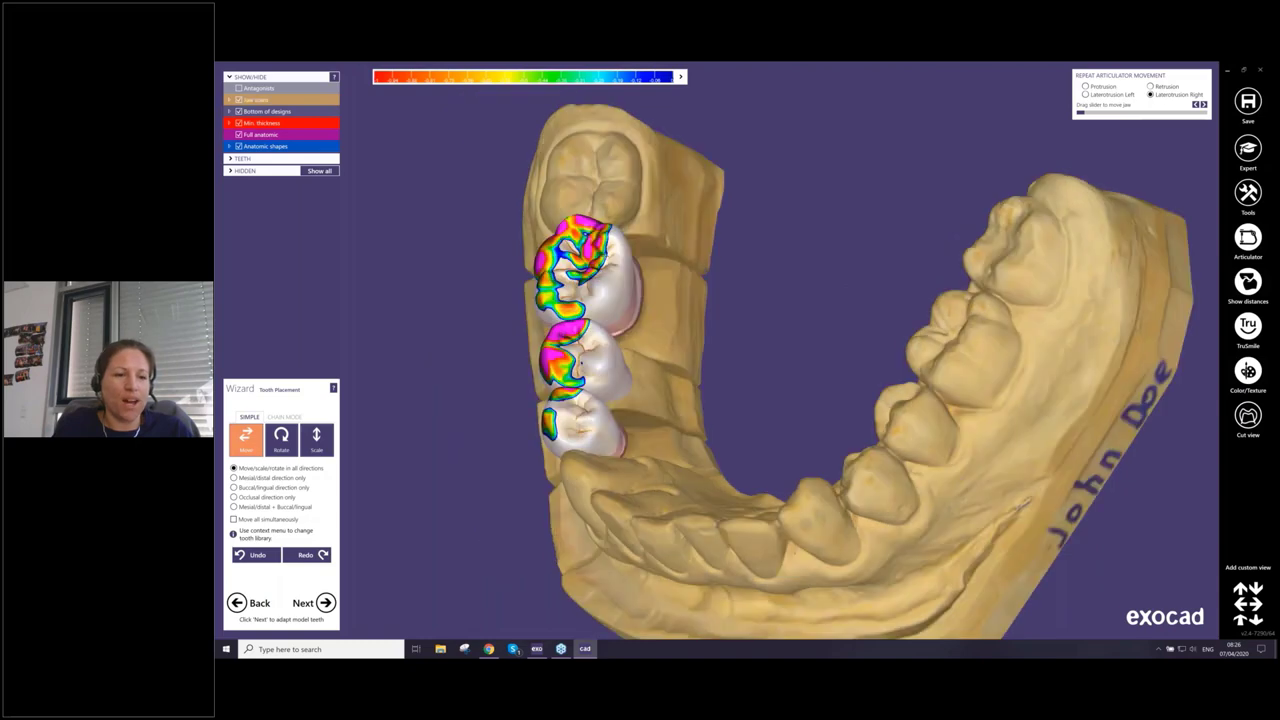
{"action": "right_click_drag", "start_coordinate": [576, 358], "coordinate": [727, 302]}
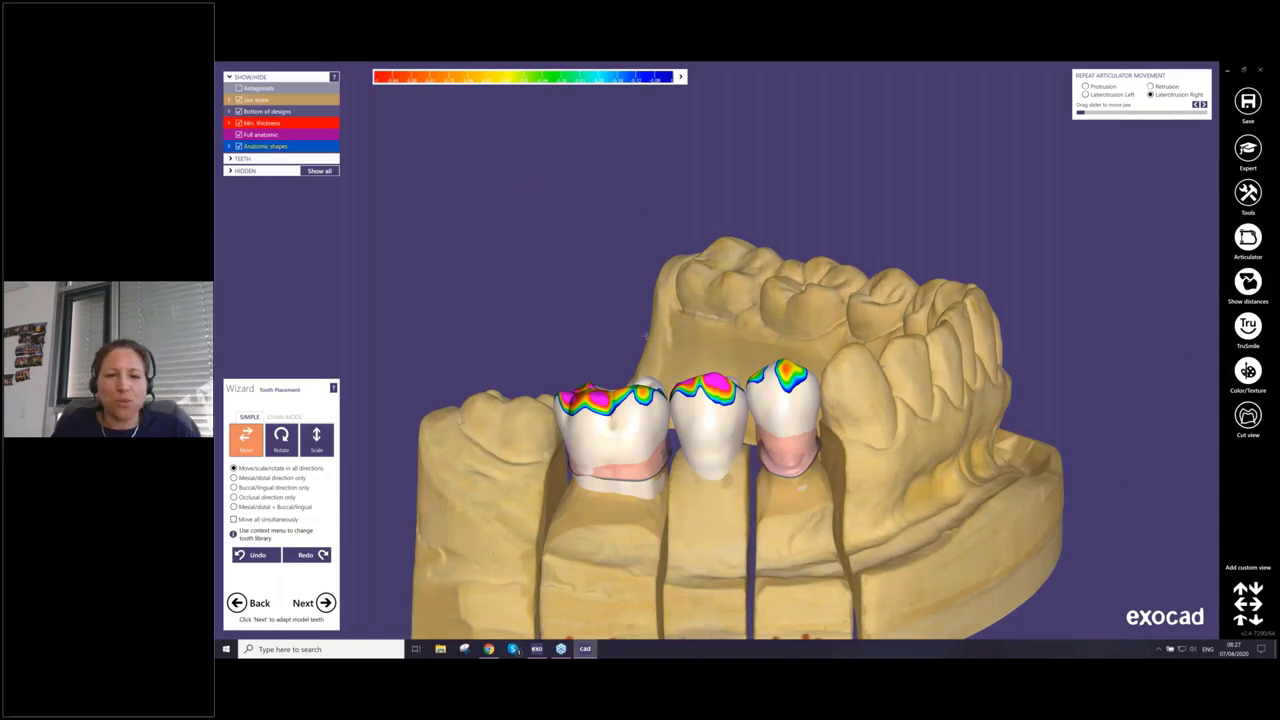
{"action": "scroll", "coordinate": [580, 264], "scroll_direction": "down", "scroll_amount": 2}
{"action": "right_click_drag", "start_coordinate": [614, 294], "coordinate": [621, 335]}
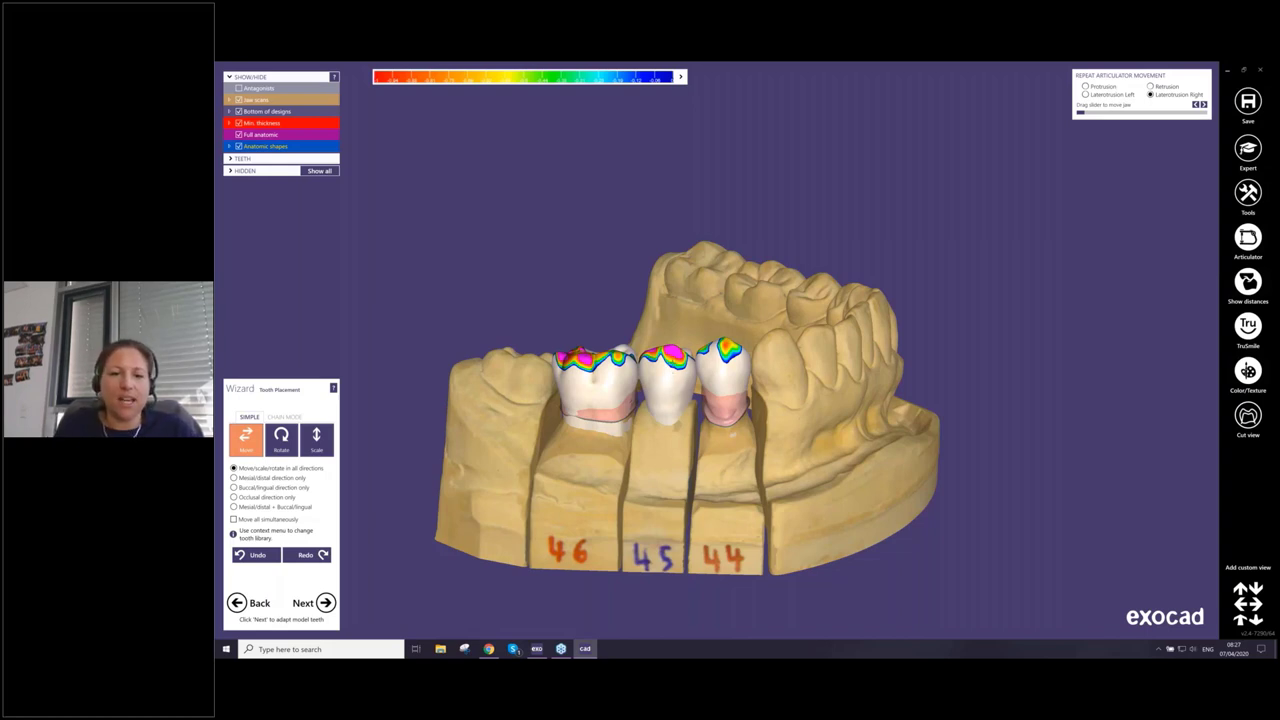
{"action": "right_click", "coordinate": [698, 369]}
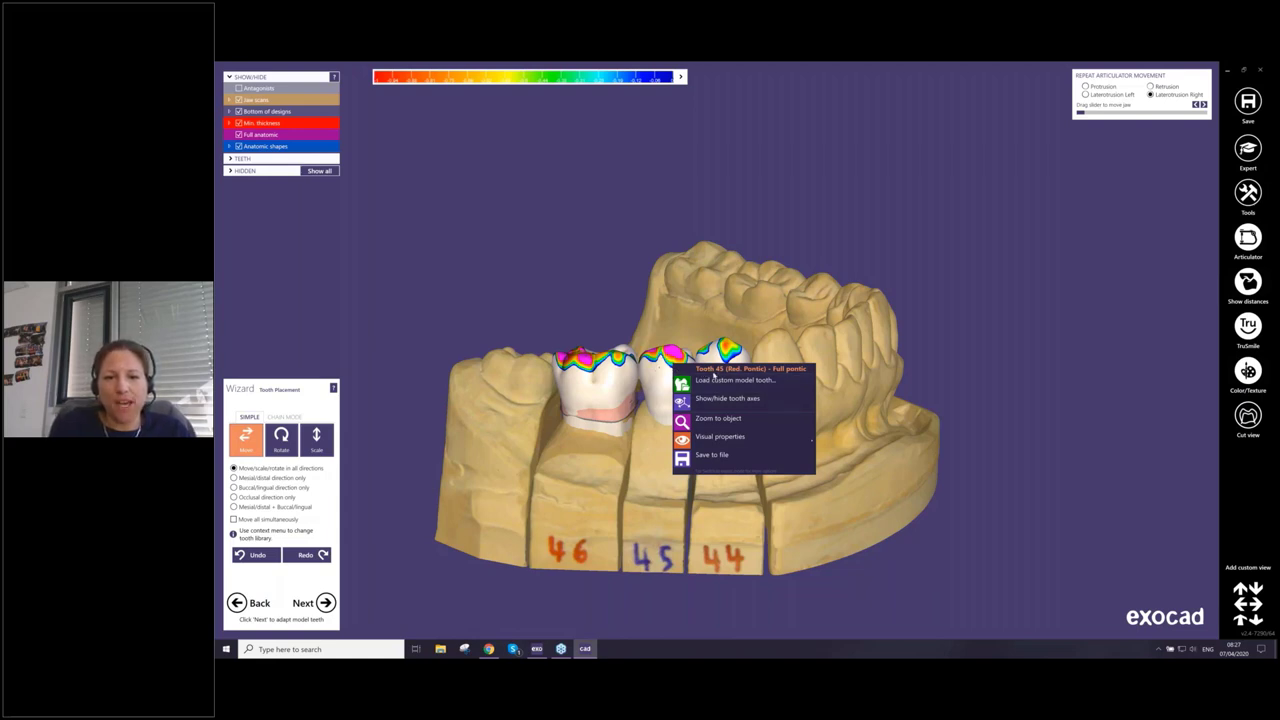
{"action": "left_click", "coordinate": [472, 390]}
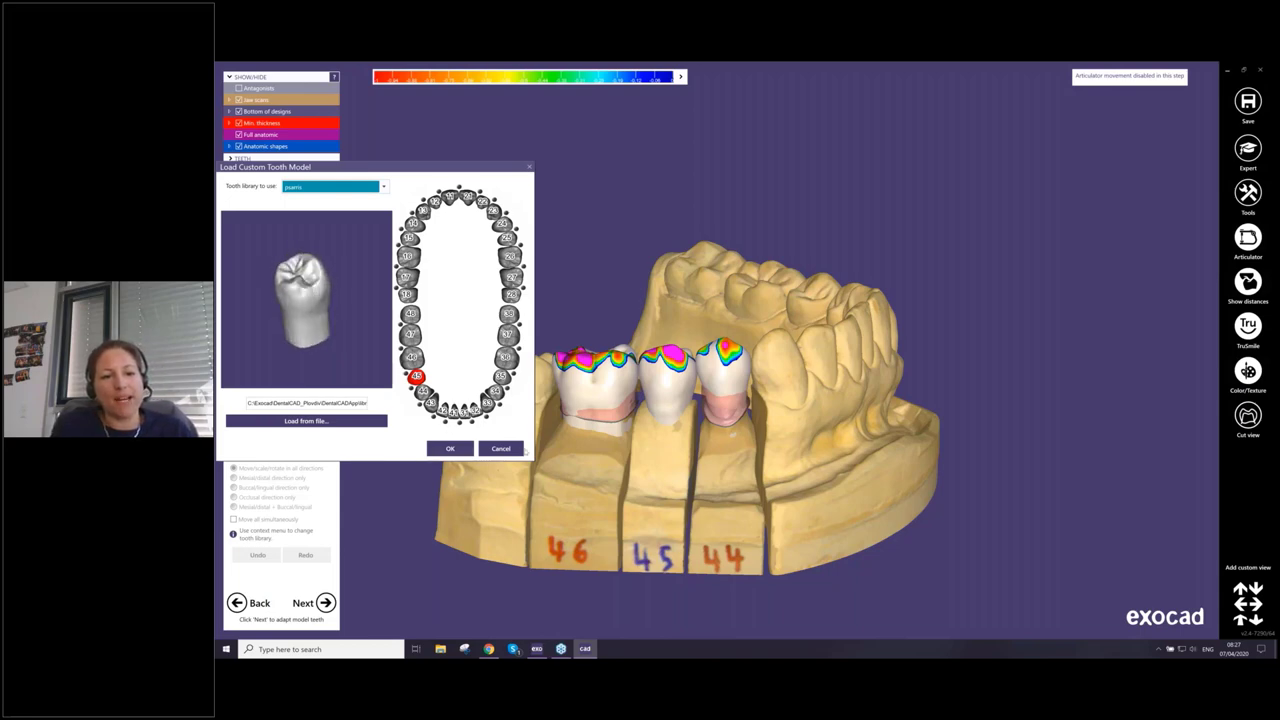
{"action": "left_click", "coordinate": [501, 448]}
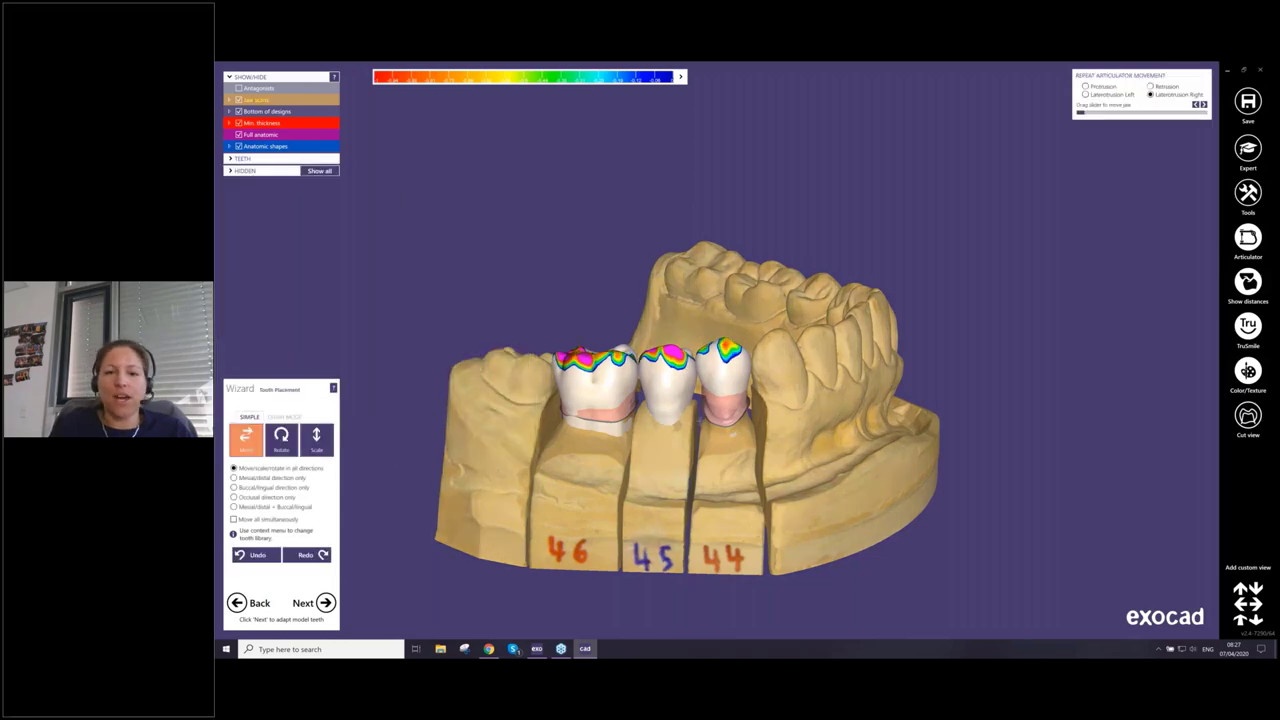
Expand the intersection display settings and include the adjacent teeth in the contact display
{"action": "mouse_move", "coordinate": [700, 421]}
{"action": "right_mouse_down"}
{"action": "mouse_move", "coordinate": [690, 500]}
{"action": "mouse_move", "coordinate": [700, 421]}
{"action": "mouse_move", "coordinate": [650, 421]}
{"action": "mouse_move", "coordinate": [645, 435]}
{"action": "mouse_move", "coordinate": [700, 421]}
{"action": "mouse_move", "coordinate": [699, 395]}
{"action": "mouse_move", "coordinate": [700, 440]}
{"action": "right_mouse_up"}
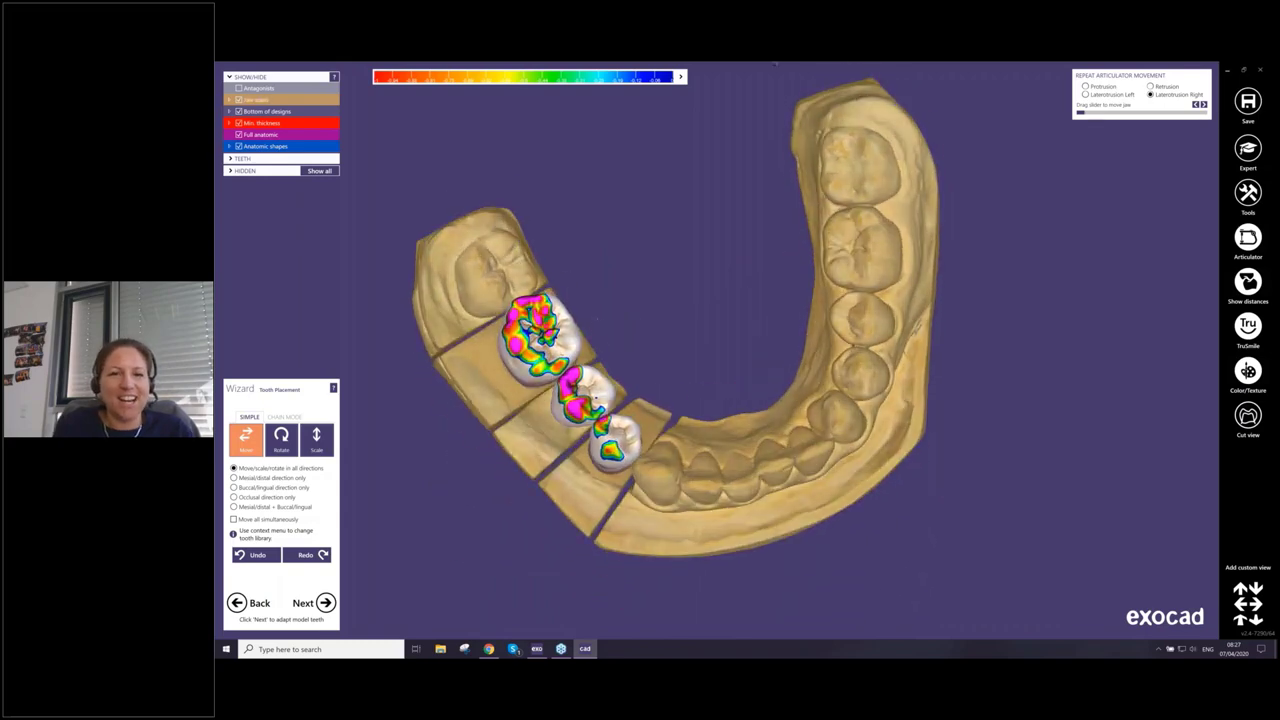
{"action": "left_click", "coordinate": [680, 76]}
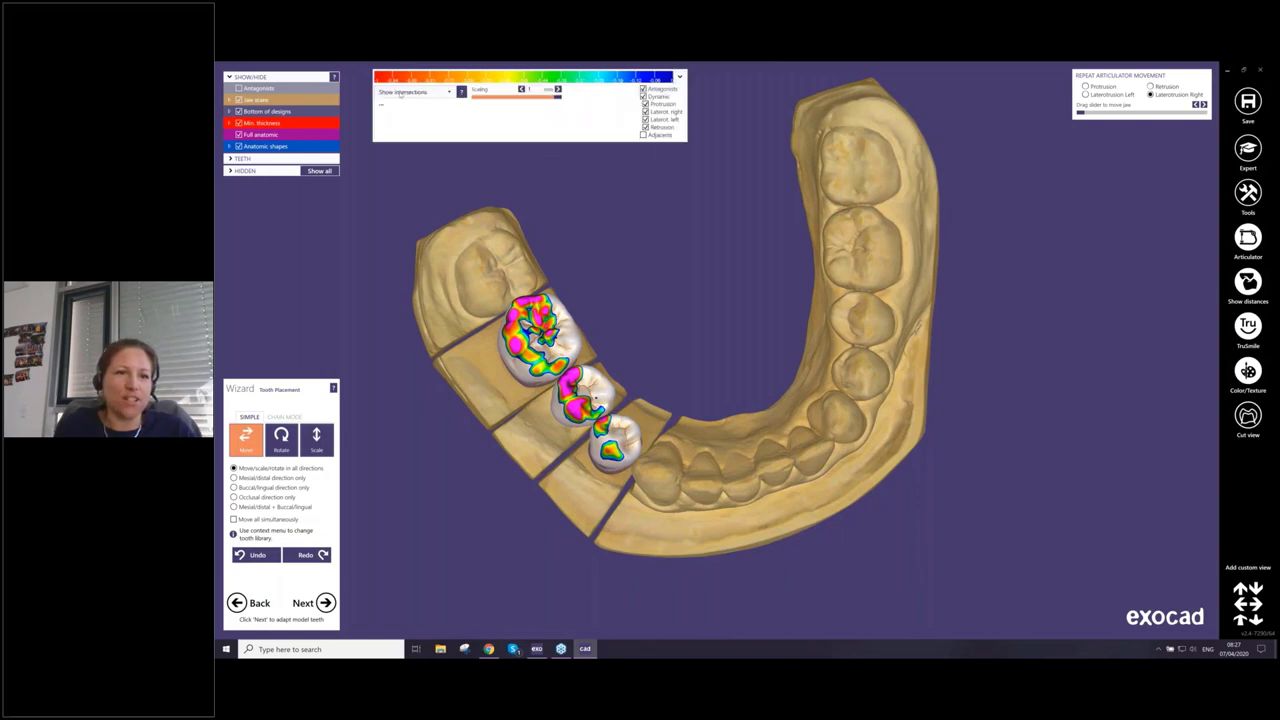
{"action": "left_click", "coordinate": [645, 136]}
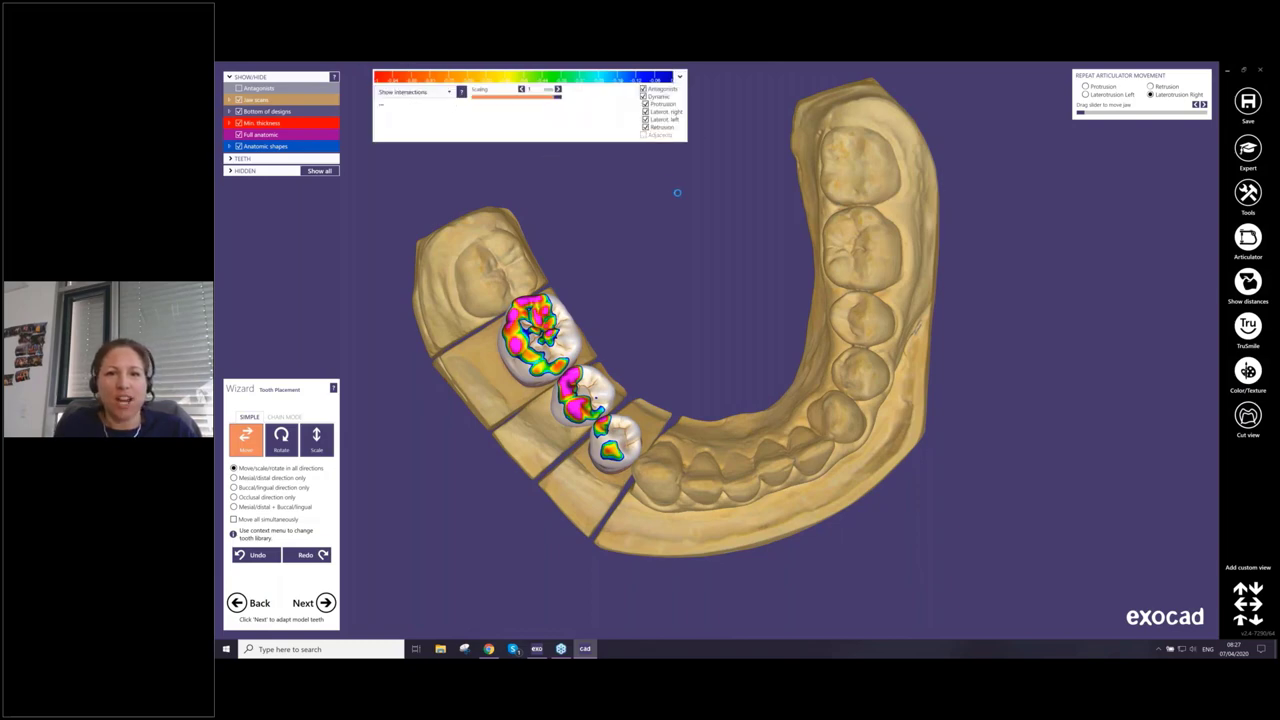
Reposition the model teeth on 44, 45 and 46 from the buccal side to reduce their intersections with the antagonists
{"action": "right_click_drag", "start_coordinate": [710, 289], "coordinate": [644, 297]}
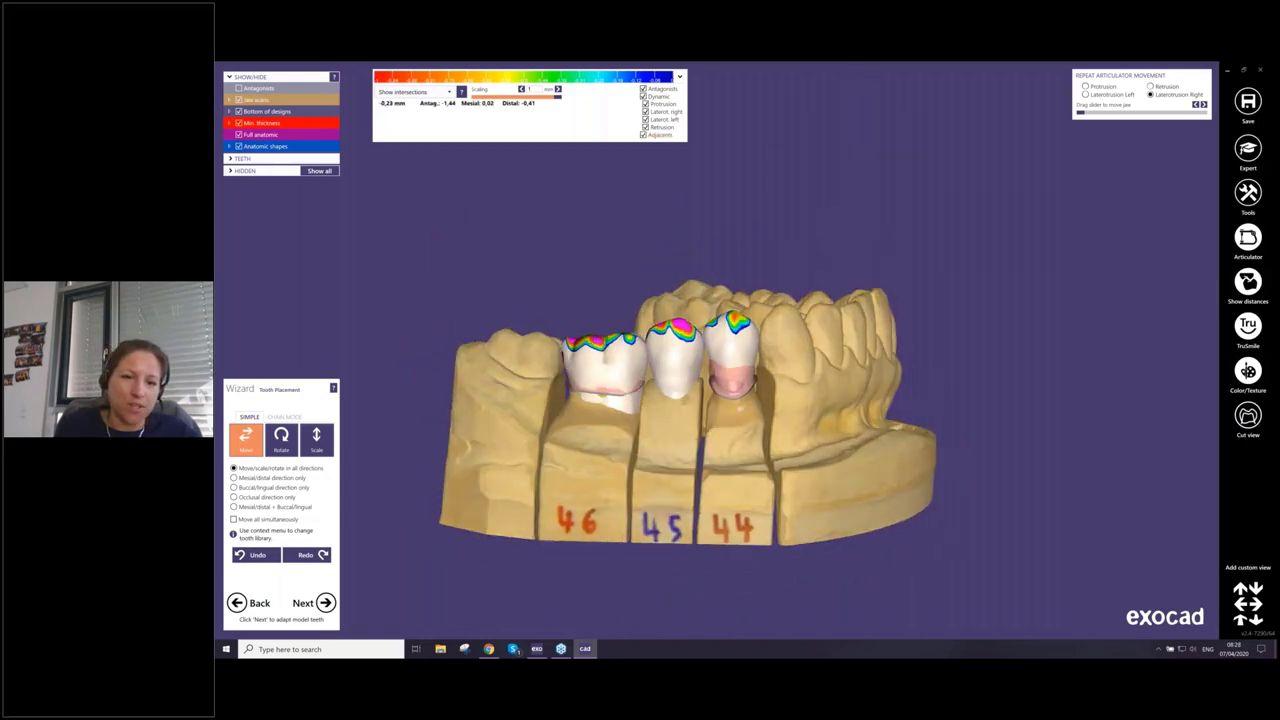
{"action": "left_click_drag", "start_coordinate": [610, 350], "coordinate": [728, 326]}
{"action": "right_click_drag", "start_coordinate": [728, 326], "coordinate": [740, 308]}
{"action": "left_click_drag", "start_coordinate": [740, 310], "coordinate": [742, 321]}
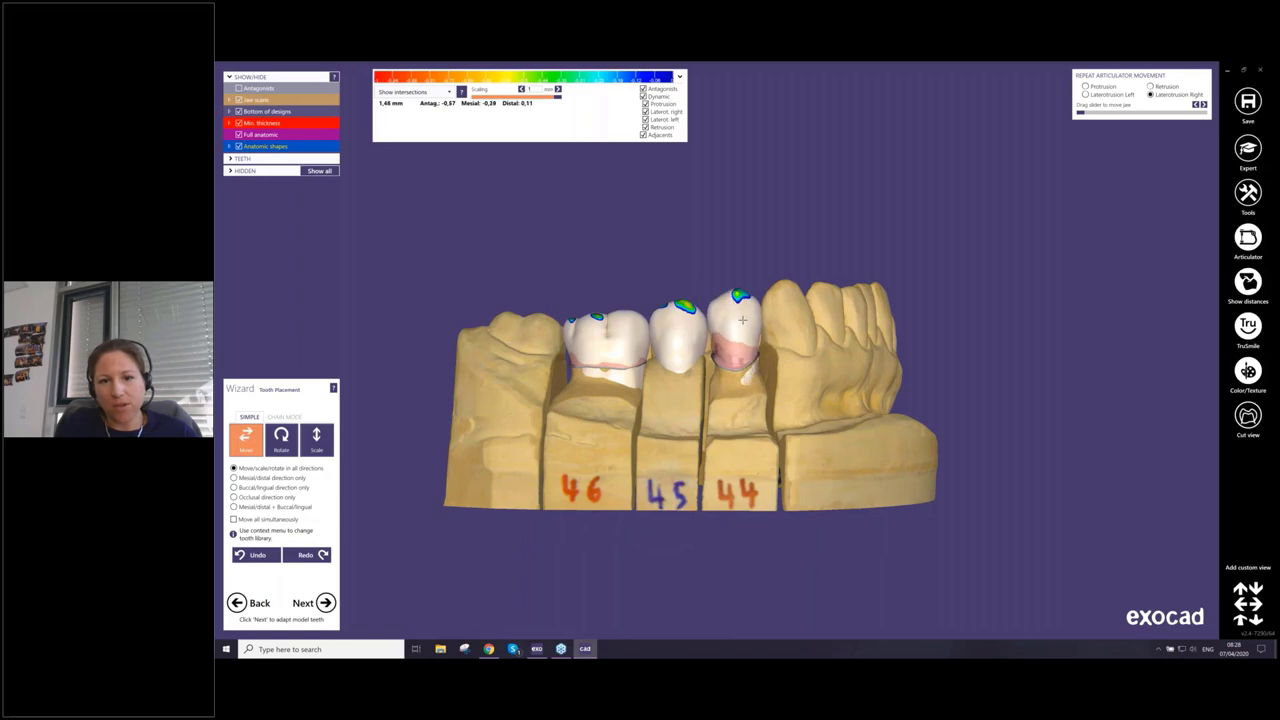
{"action": "right_click_drag", "start_coordinate": [810, 333], "coordinate": [779, 322]}
{"action": "left_click_drag", "start_coordinate": [690, 448], "coordinate": [584, 425]}
Adjust the placement of teeth 44, 45 and 46 in the arch from the occlusal view
{"action": "right_click_drag", "start_coordinate": [708, 515], "coordinate": [929, 316]}
{"action": "key", "text": "ctrl+a"}
{"action": "key", "text": "ctrl+a"}
{"action": "left_click_drag", "start_coordinate": [920, 222], "coordinate": [918, 228]}
{"action": "left_click_drag", "start_coordinate": [910, 301], "coordinate": [913, 301]}
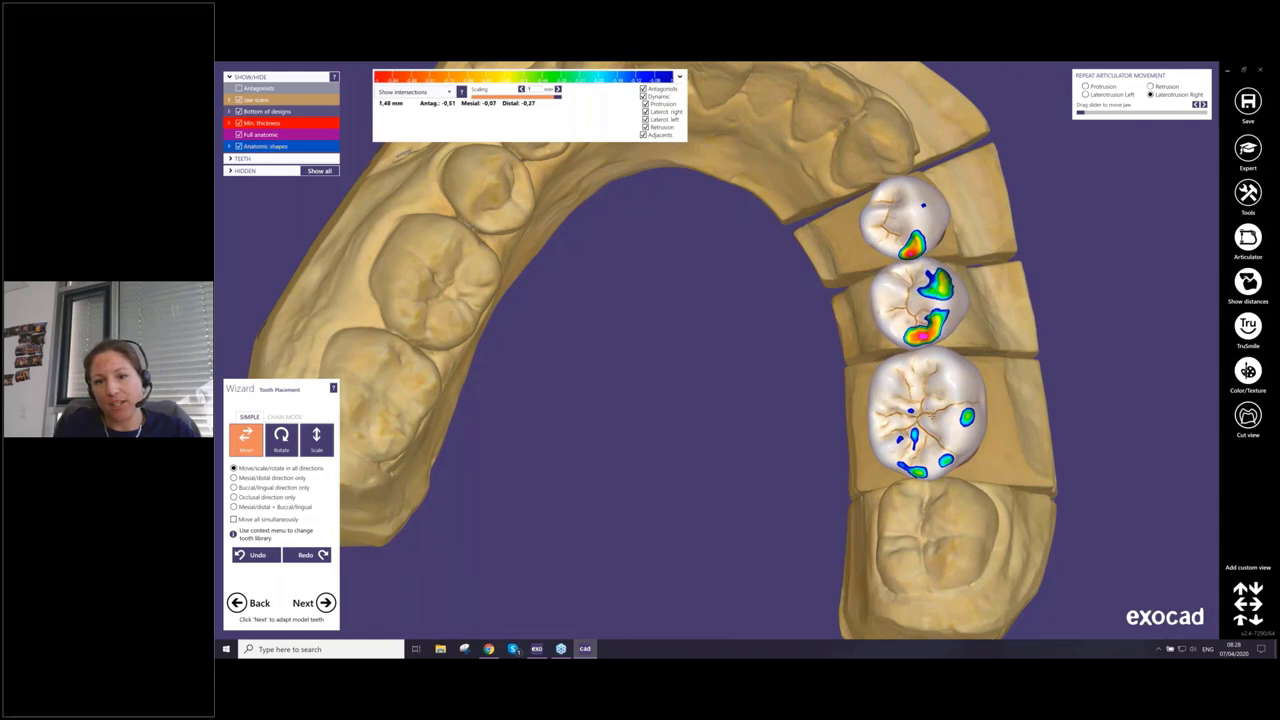
{"action": "left_click_drag", "start_coordinate": [918, 420], "coordinate": [957, 448]}
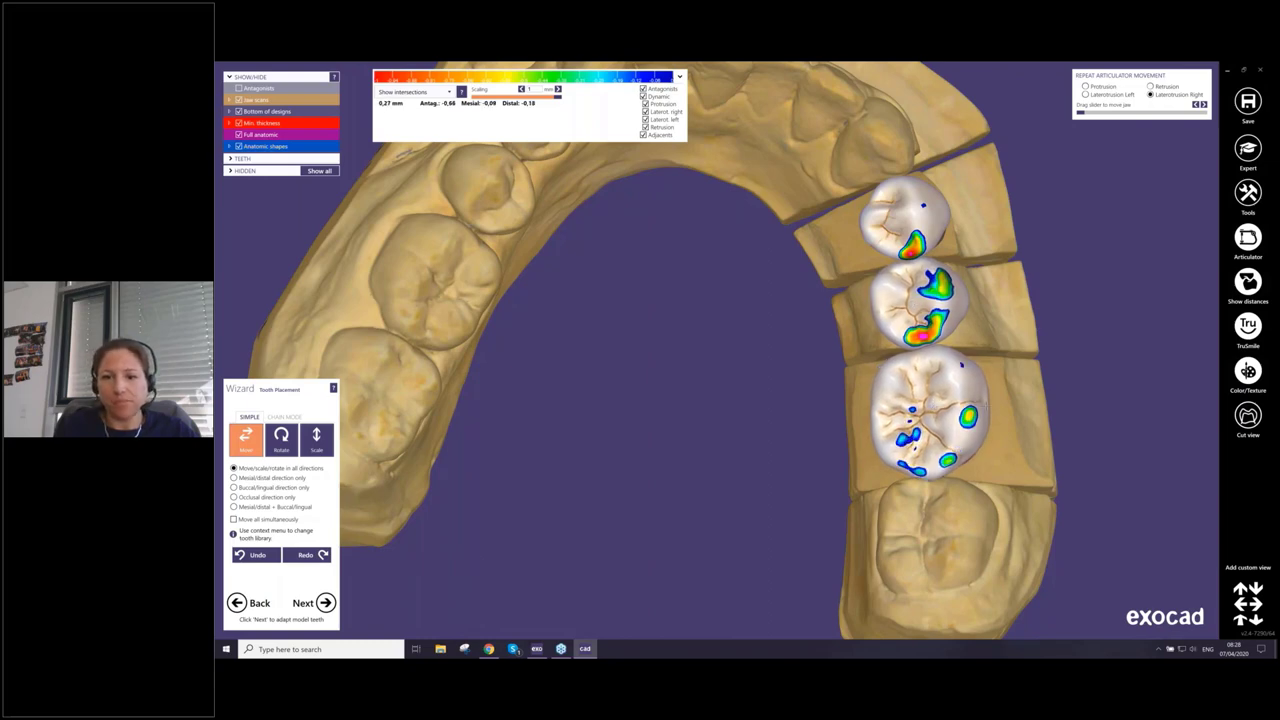
Fine-tune the positions of teeth 44 and 46 from the buccal side relative to their preparations and neighbours
{"action": "right_click_drag", "start_coordinate": [981, 401], "coordinate": [981, 406]}
{"action": "right_click_drag", "start_coordinate": [962, 363], "coordinate": [986, 406]}
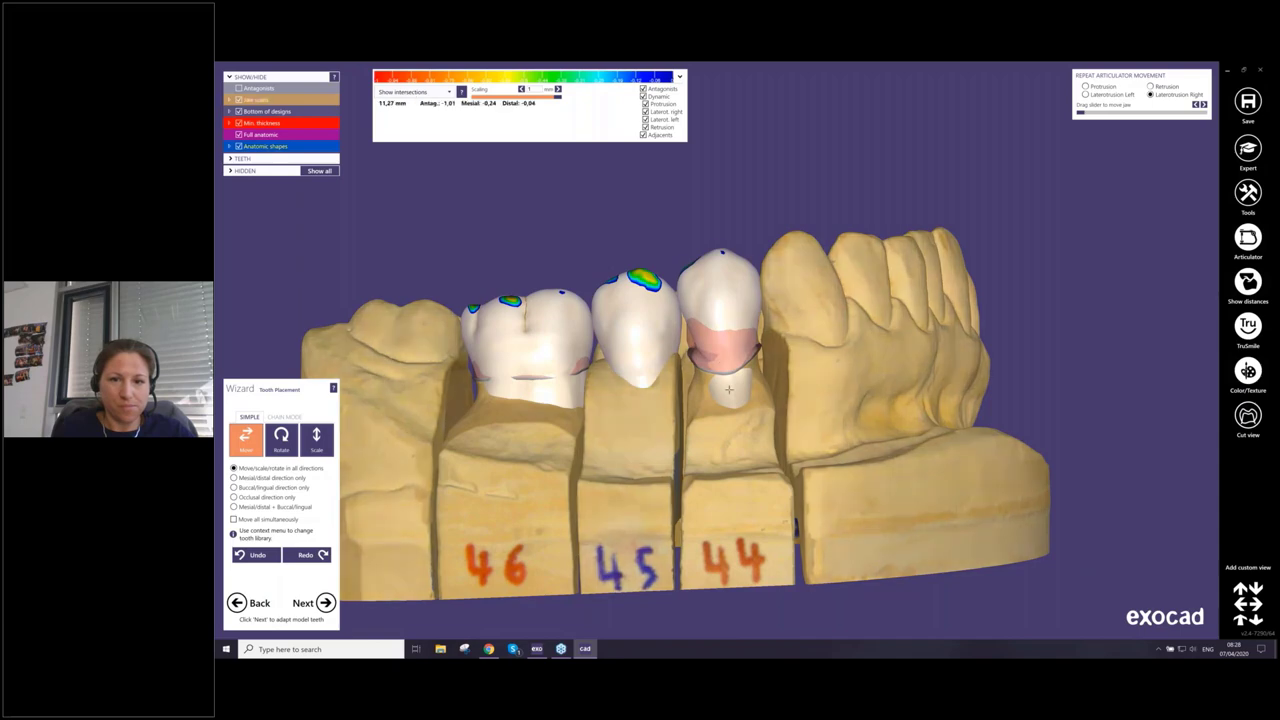
{"action": "left_click_drag", "start_coordinate": [729, 358], "coordinate": [732, 349]}
{"action": "left_click_drag", "start_coordinate": [734, 289], "coordinate": [734, 287]}
{"action": "right_click_drag", "start_coordinate": [828, 301], "coordinate": [801, 304]}
{"action": "left_click_drag", "start_coordinate": [486, 300], "coordinate": [484, 299]}
Correct the position of tooth 44 beside the canine, checking its alignment from occlusal and from the front
{"action": "right_click_drag", "start_coordinate": [577, 297], "coordinate": [577, 297]}
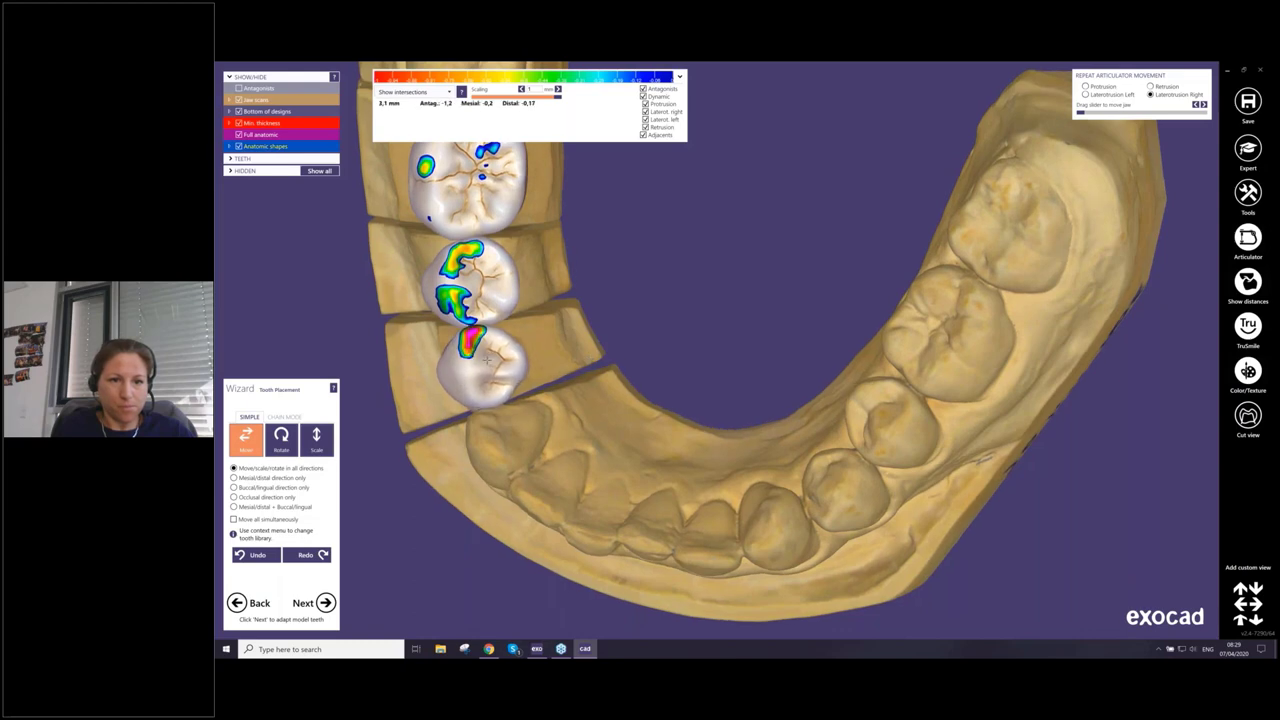
{"action": "right_click_drag", "start_coordinate": [544, 358], "coordinate": [560, 308]}
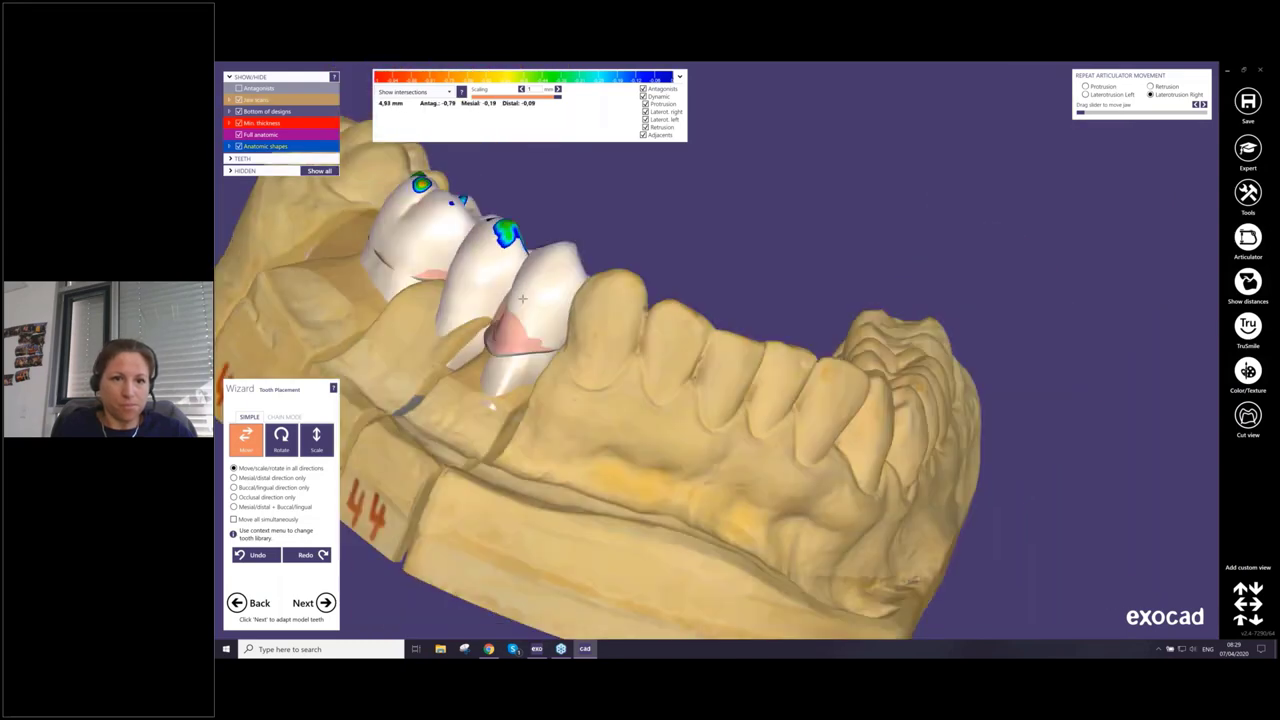
{"action": "left_click_drag", "start_coordinate": [560, 308], "coordinate": [549, 314]}
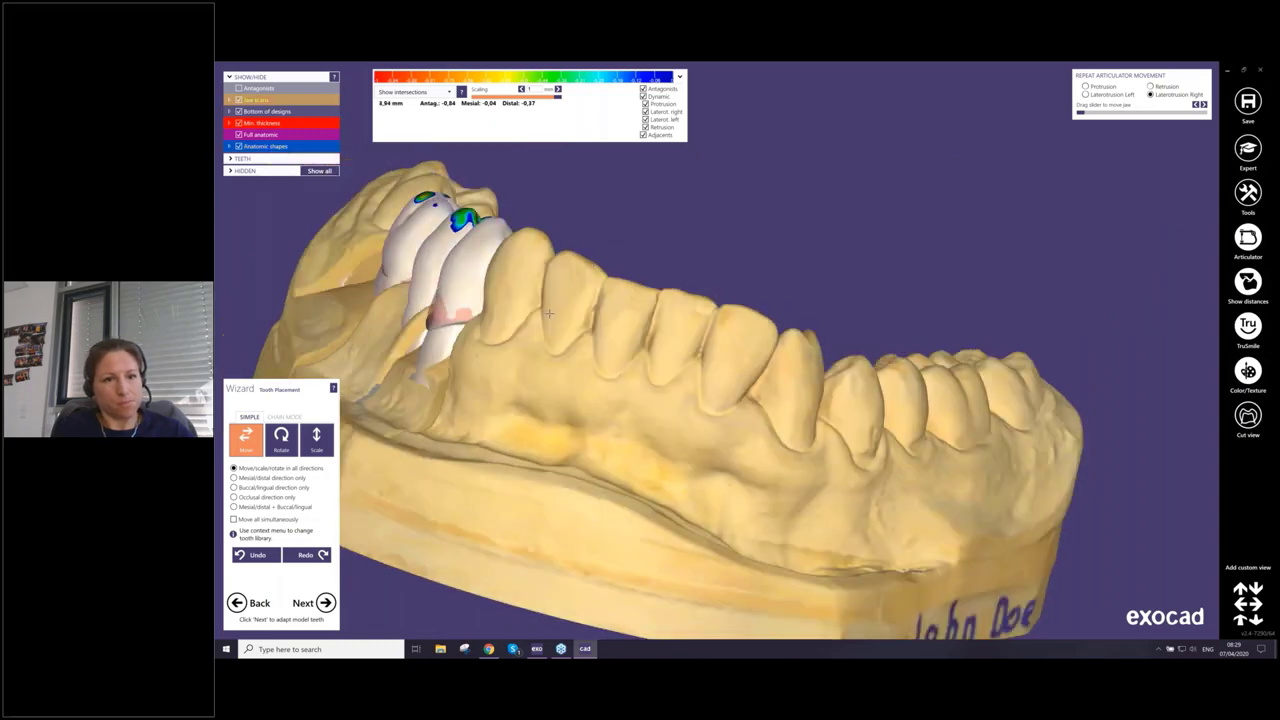
{"action": "right_click_drag", "start_coordinate": [549, 314], "coordinate": [353, 428]}
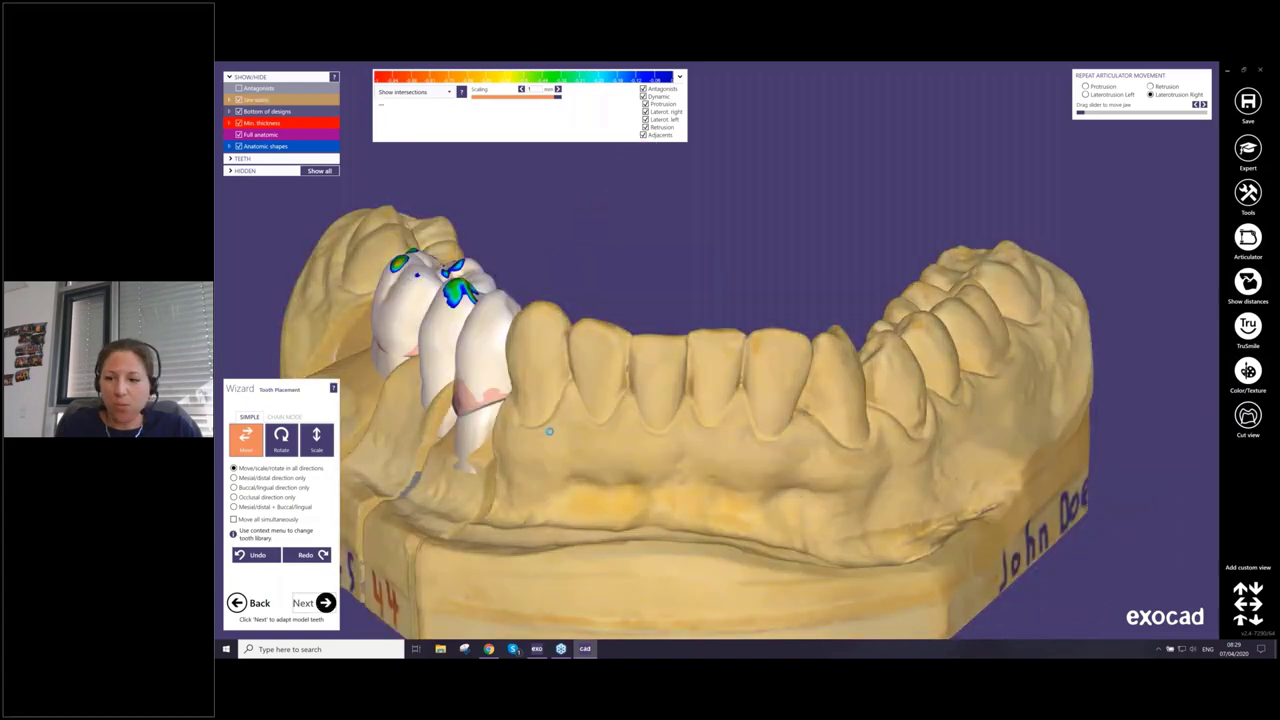
Adapt the placed model teeth to the crown bottoms and switch the free-forming stage to its free brush mode
{"action": "left_click", "coordinate": [313, 602]}
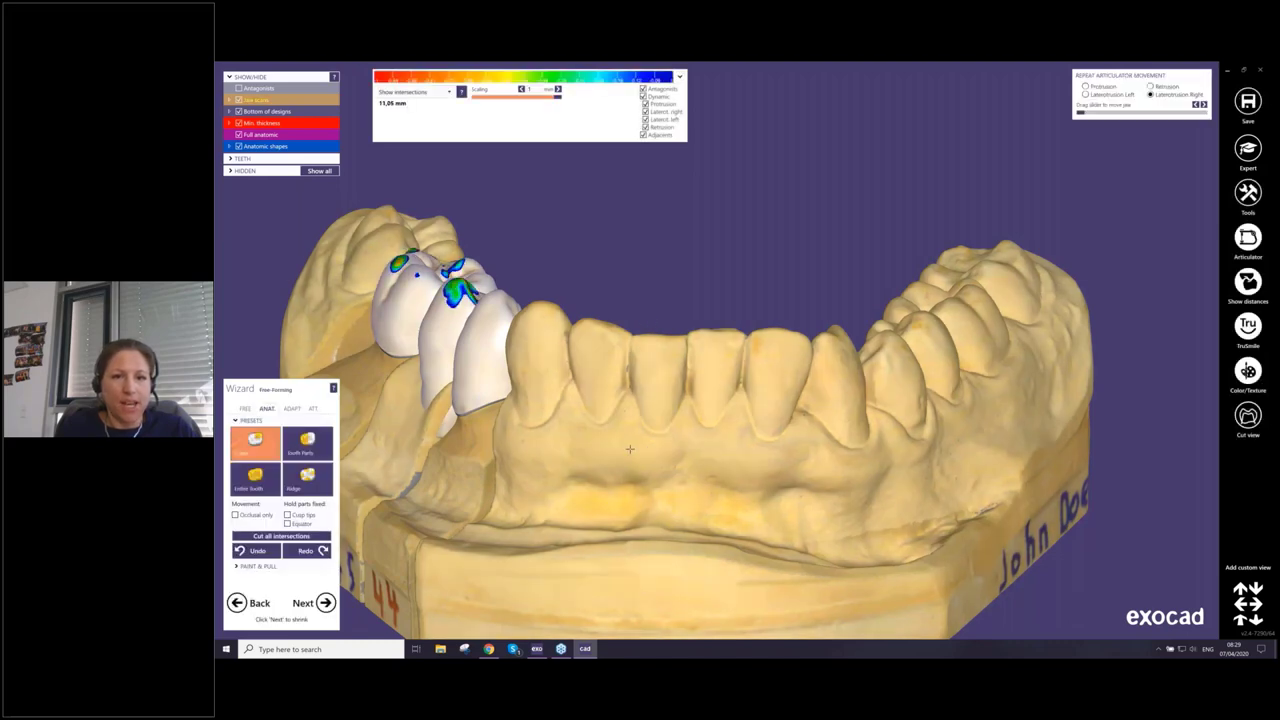
{"action": "right_click_drag", "start_coordinate": [630, 449], "coordinate": [630, 450]}
{"action": "left_click", "coordinate": [250, 409]}
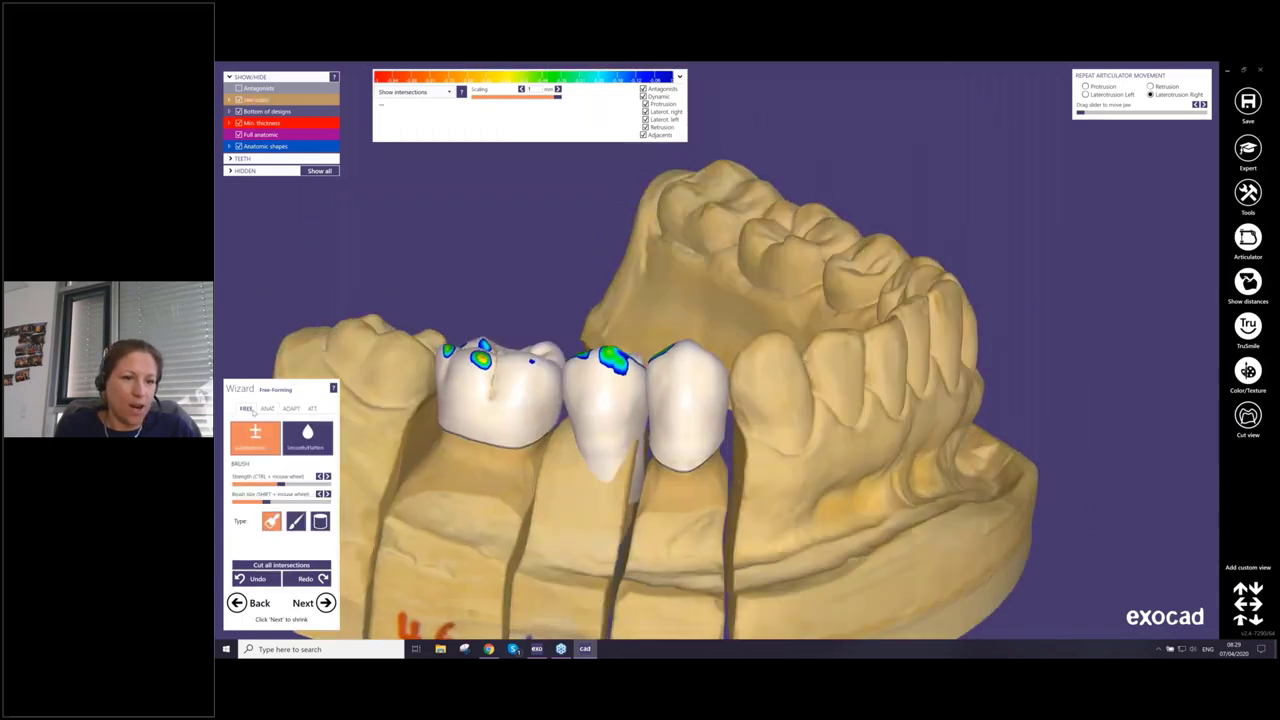
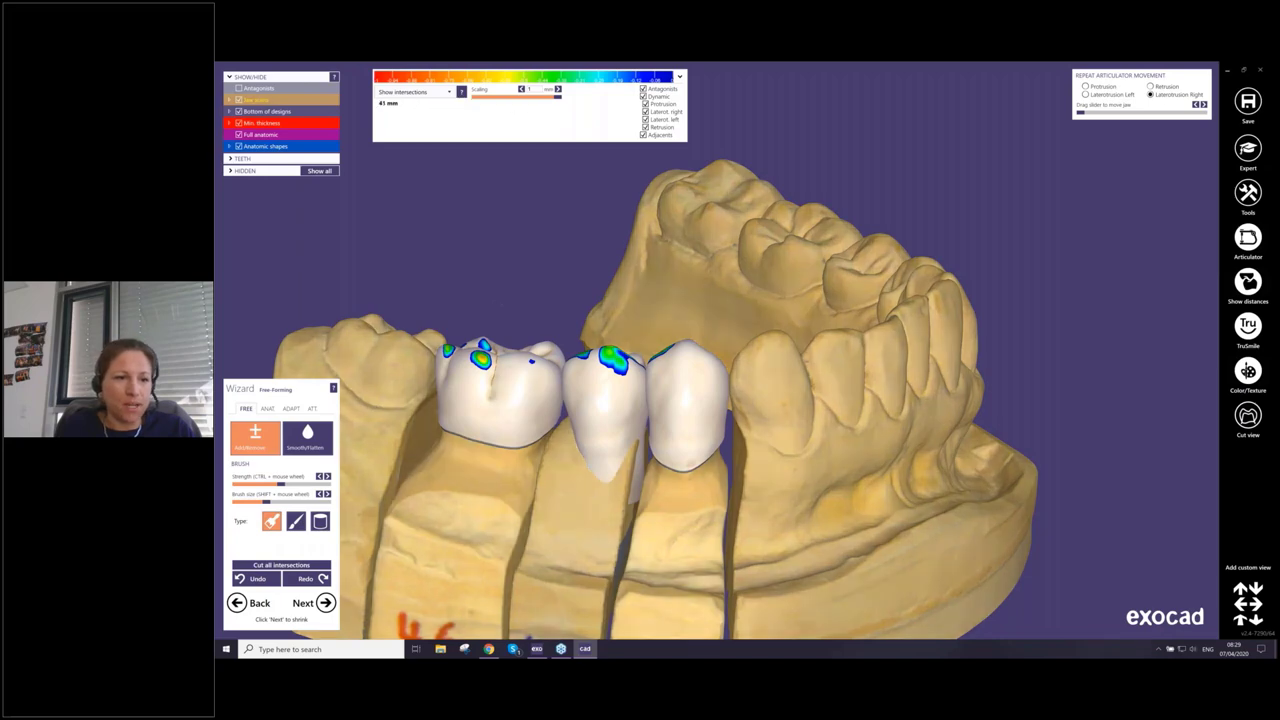
Switch free-forming to anatomic mode and choose the Entire Tooth preset for reshaping tooth 44
{"action": "left_click", "coordinate": [267, 409]}
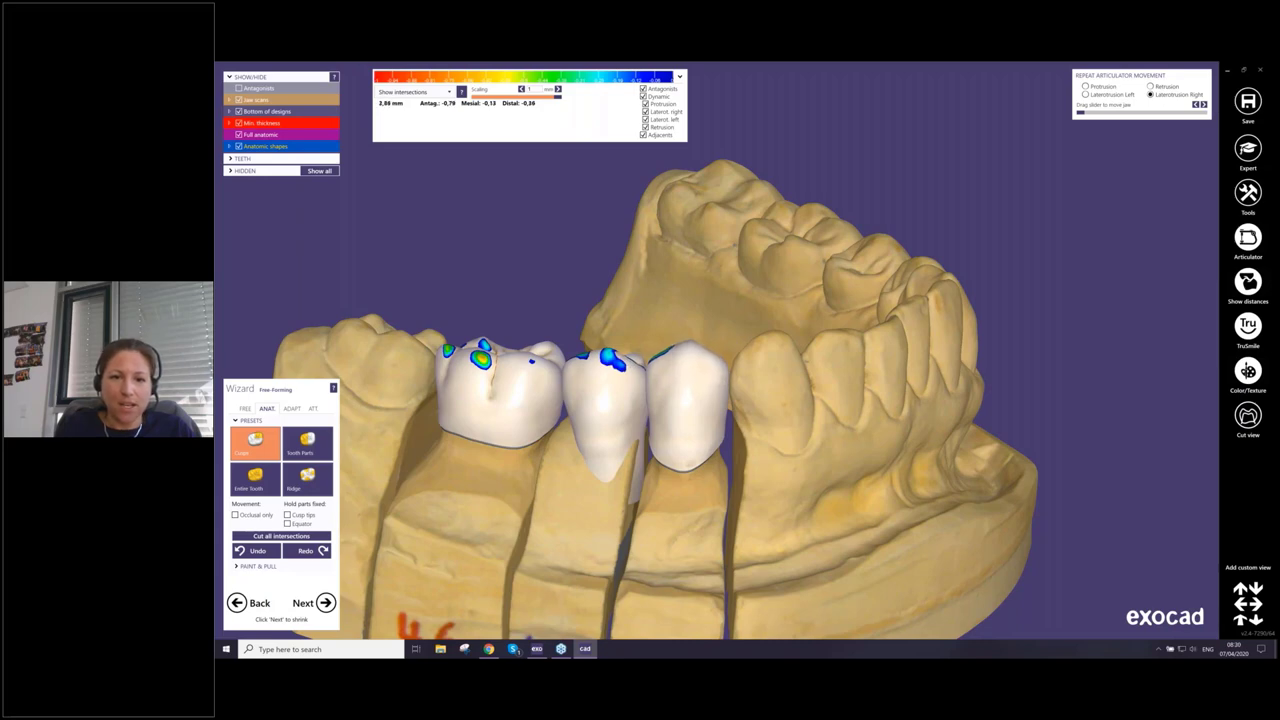
{"action": "right_click_drag", "start_coordinate": [862, 390], "coordinate": [760, 410]}
{"action": "middle_click_drag", "start_coordinate": [761, 411], "coordinate": [770, 436]}
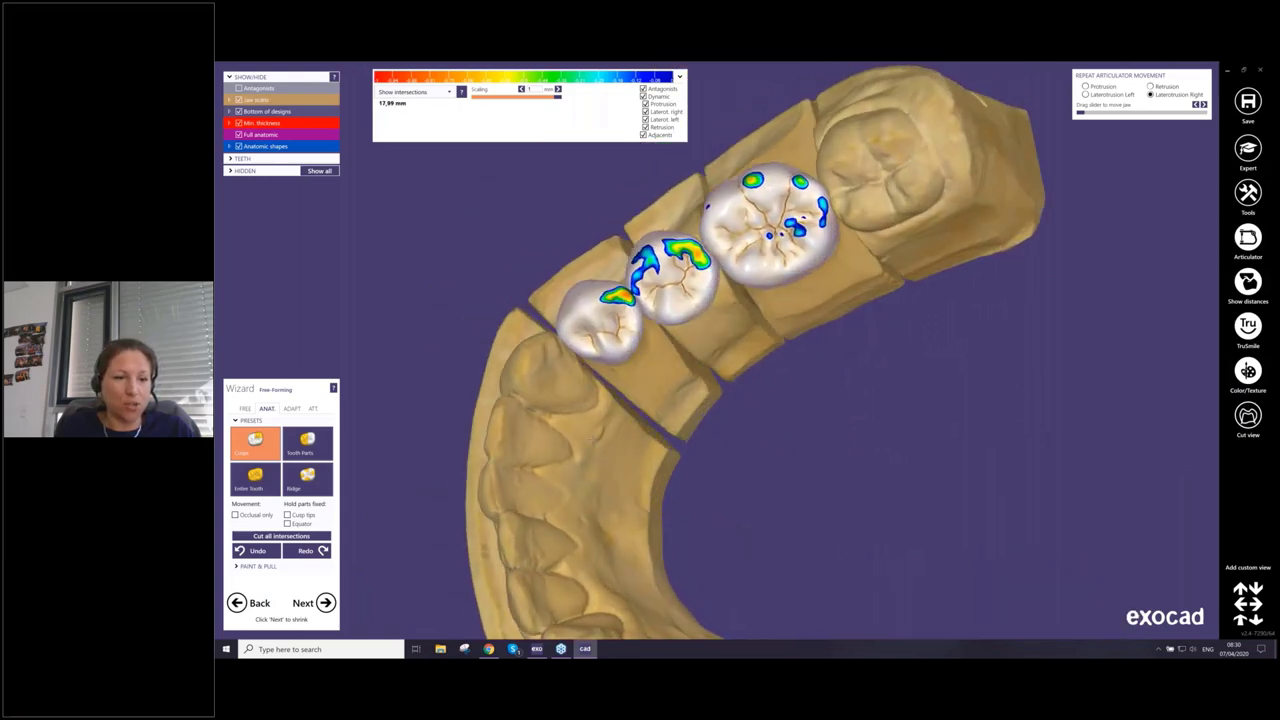
{"action": "left_click", "coordinate": [255, 475]}
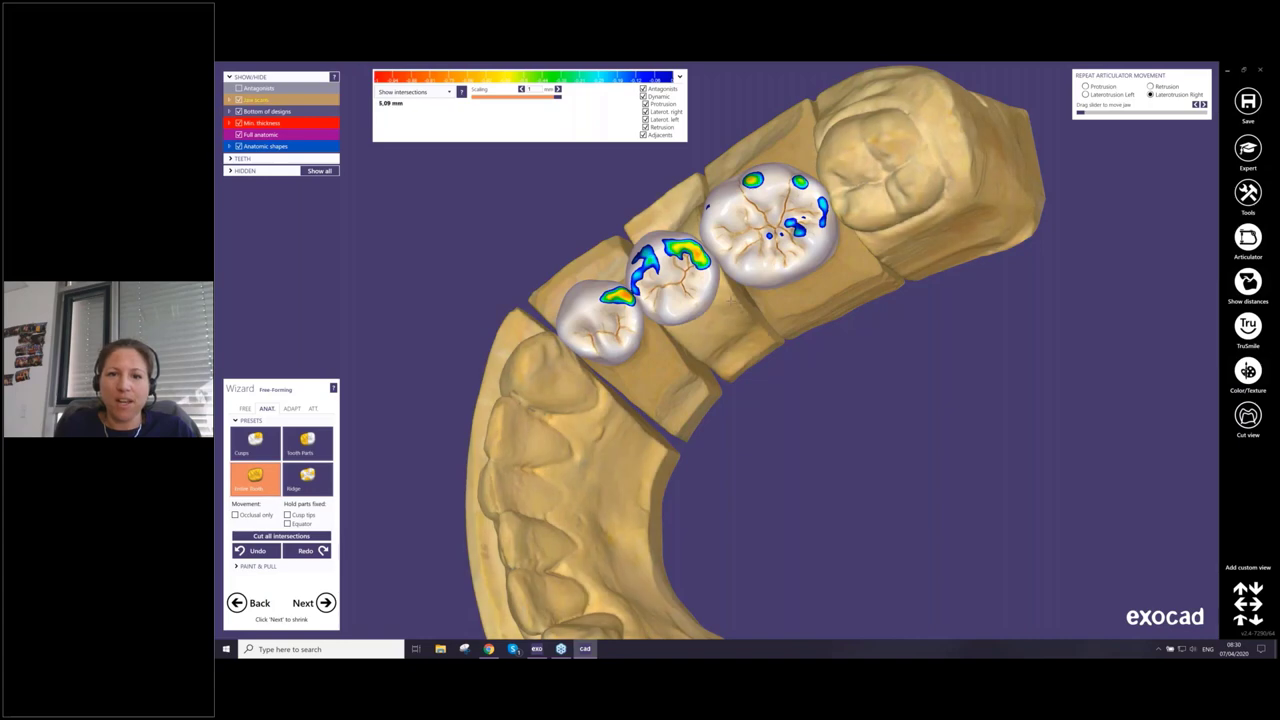
{"action": "right_click_drag", "start_coordinate": [760, 410], "coordinate": [774, 411]}
{"action": "right_click_drag", "start_coordinate": [694, 302], "coordinate": [660, 372]}
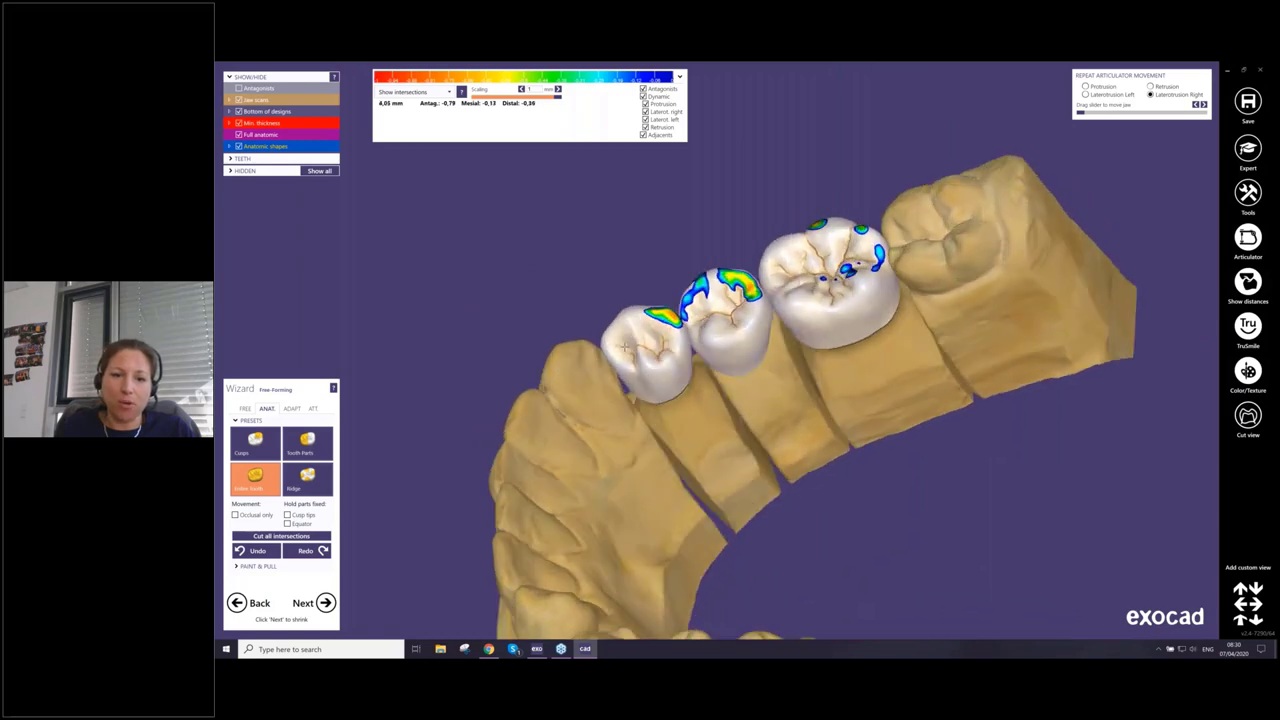
{"action": "left_click_drag", "start_coordinate": [626, 346], "coordinate": [626, 346]}
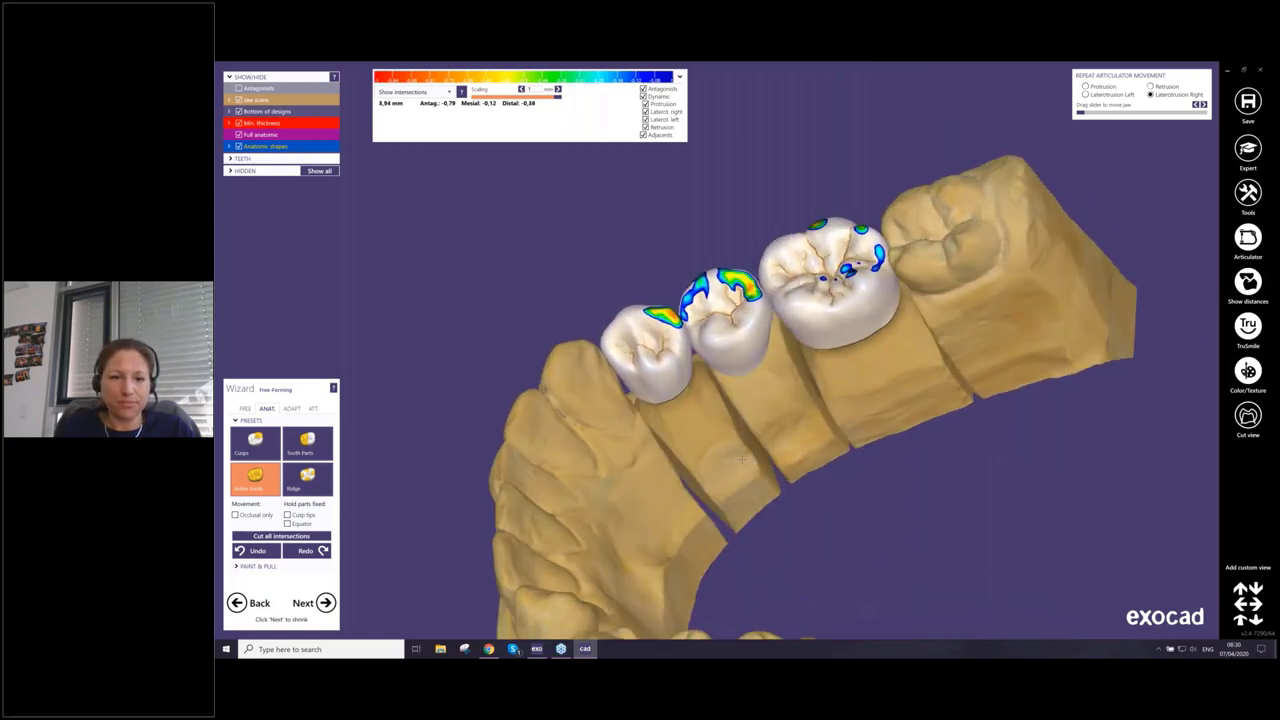
{"action": "right_click_drag", "start_coordinate": [742, 459], "coordinate": [730, 350]}
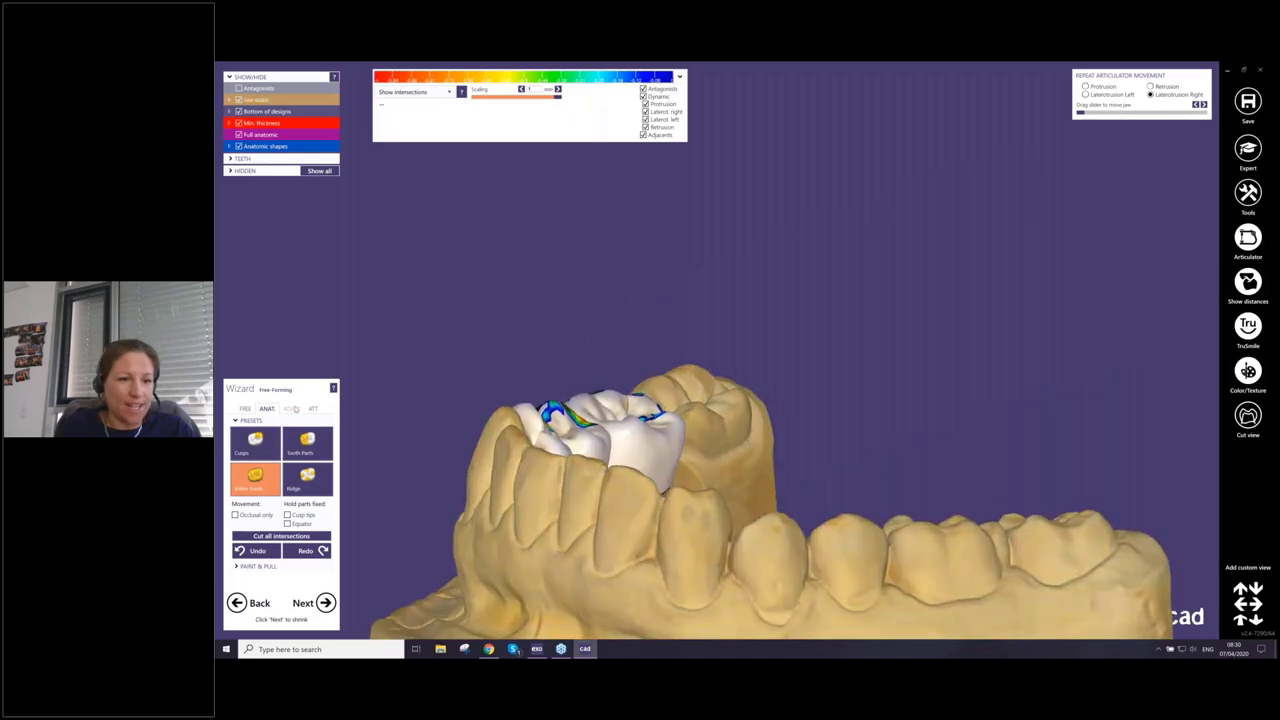
Adapt the pontic of tooth 45 to the gingiva with a desired distance of 0.17 mm
{"action": "left_click", "coordinate": [290, 408]}
{"action": "right_click_drag", "start_coordinate": [660, 500], "coordinate": [600, 440]}
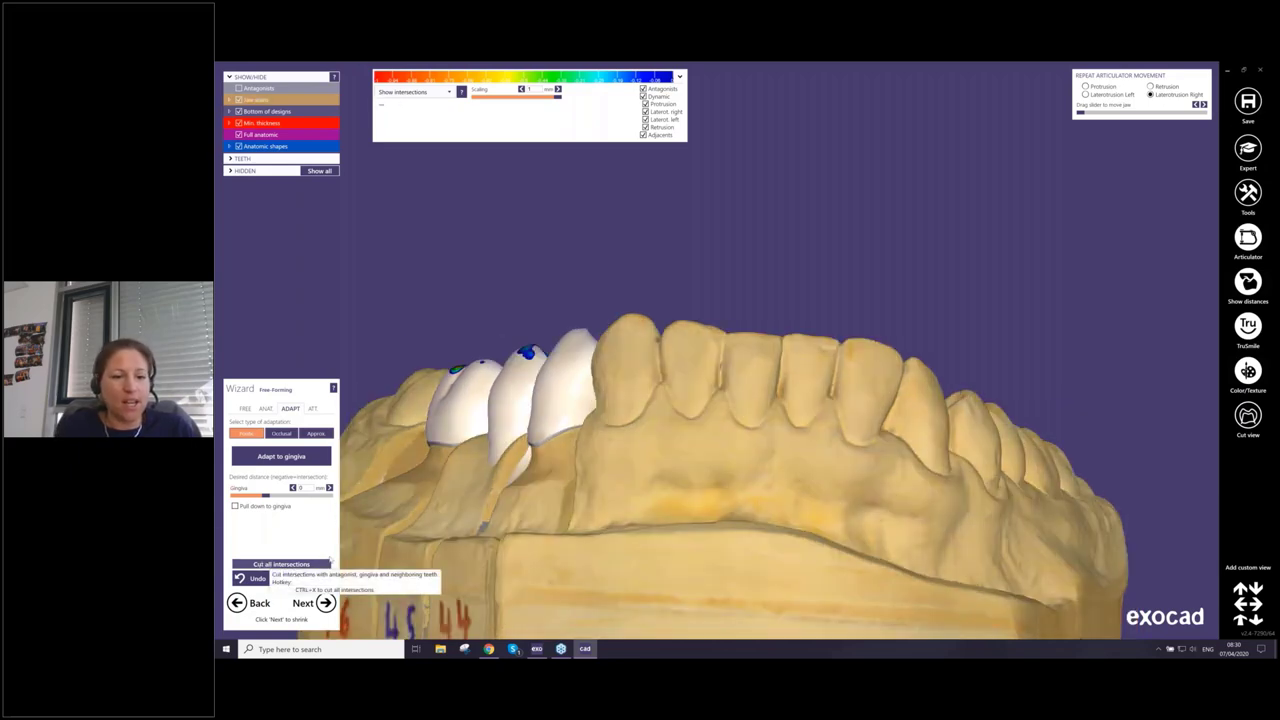
{"action": "right_click_drag", "start_coordinate": [547, 373], "coordinate": [540, 470]}
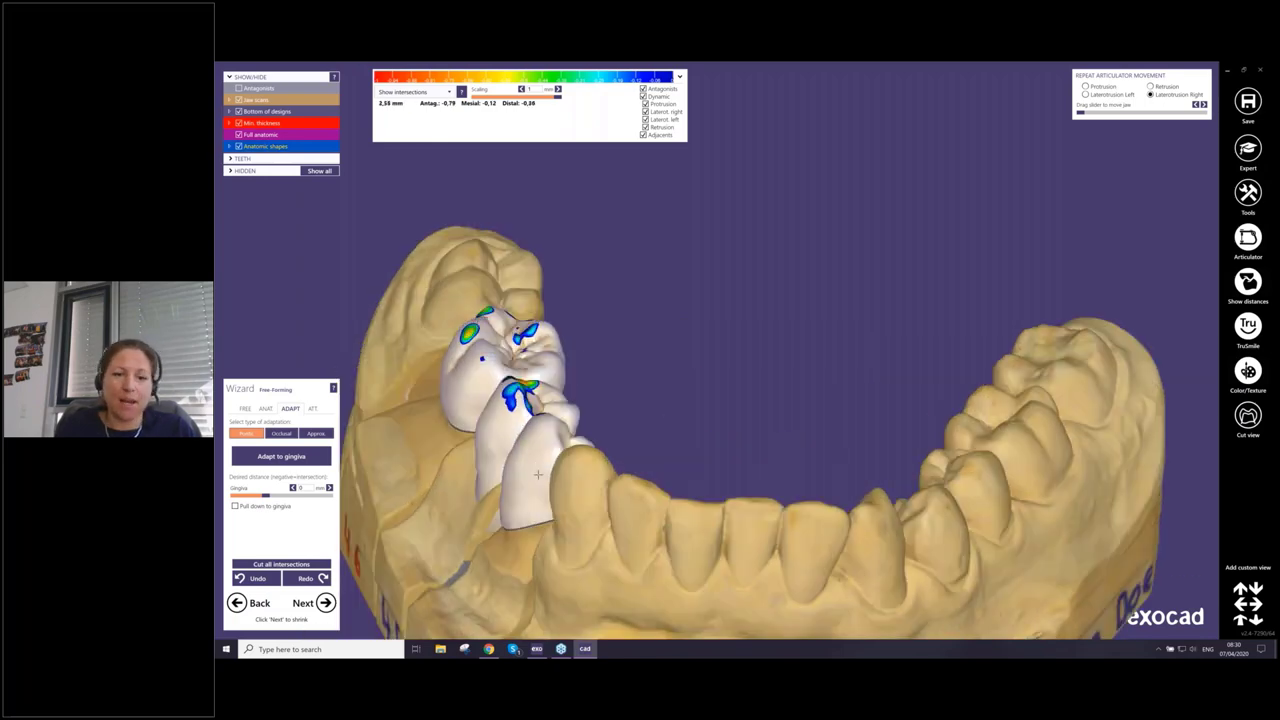
{"action": "right_click_drag", "start_coordinate": [549, 473], "coordinate": [551, 438]}
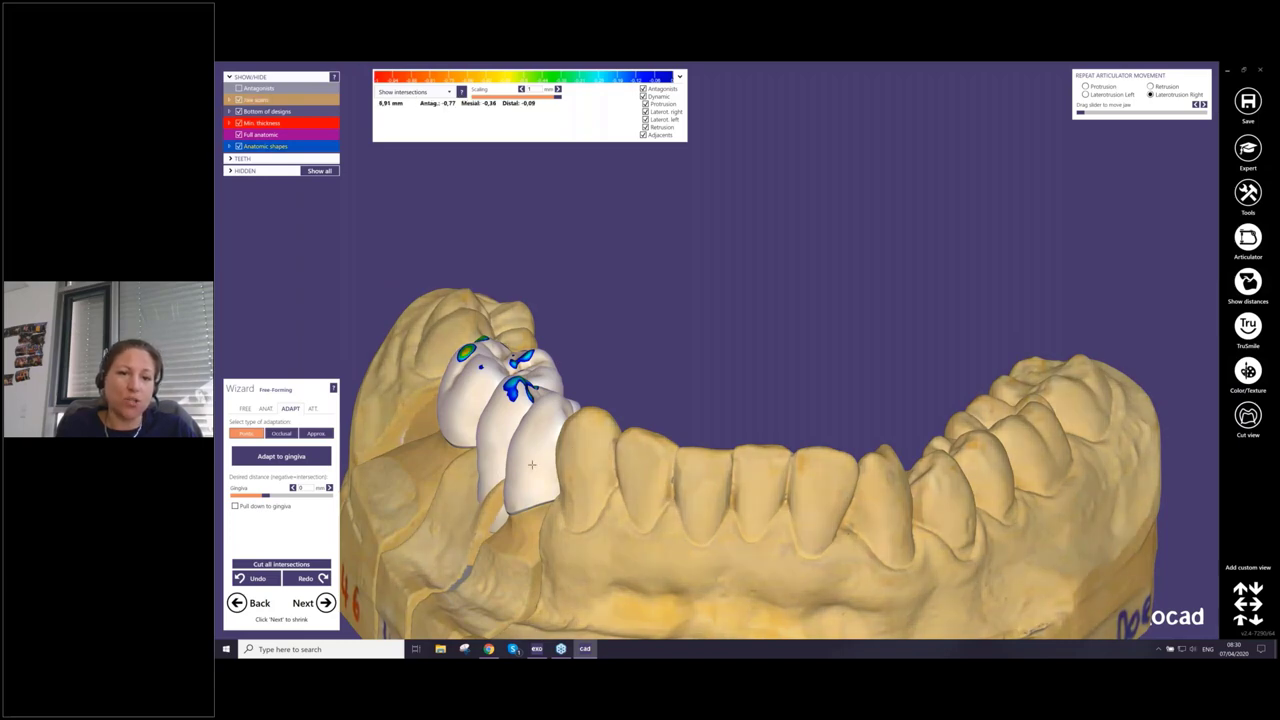
{"action": "right_click_drag", "start_coordinate": [555, 481], "coordinate": [517, 487]}
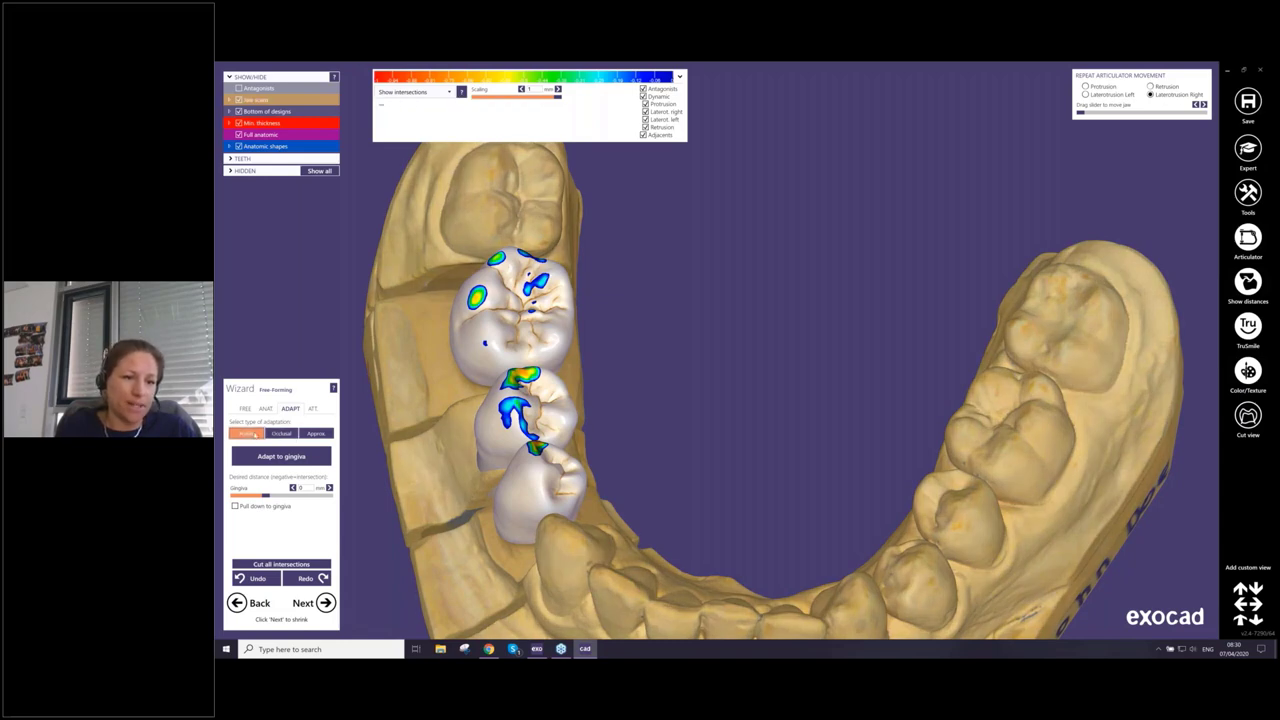
{"action": "right_click_drag", "start_coordinate": [480, 350], "coordinate": [490, 325]}
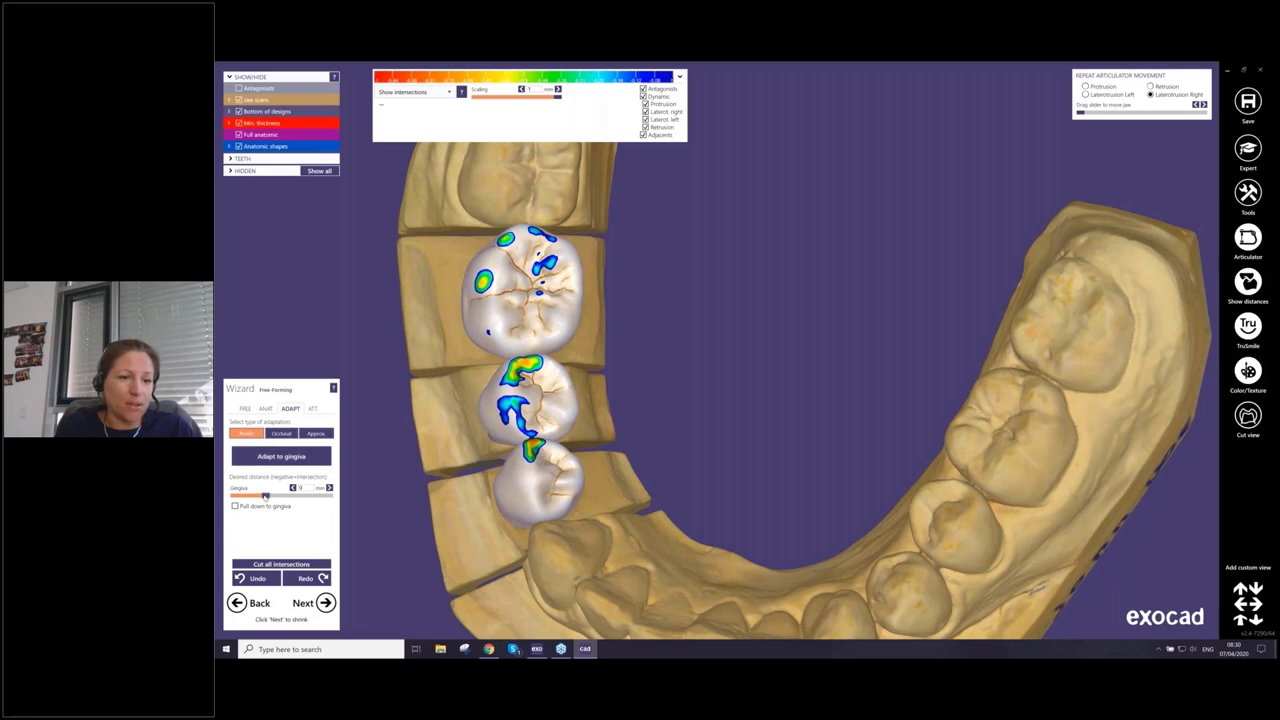
{"action": "left_click_drag", "start_coordinate": [265, 496], "coordinate": [271, 499]}
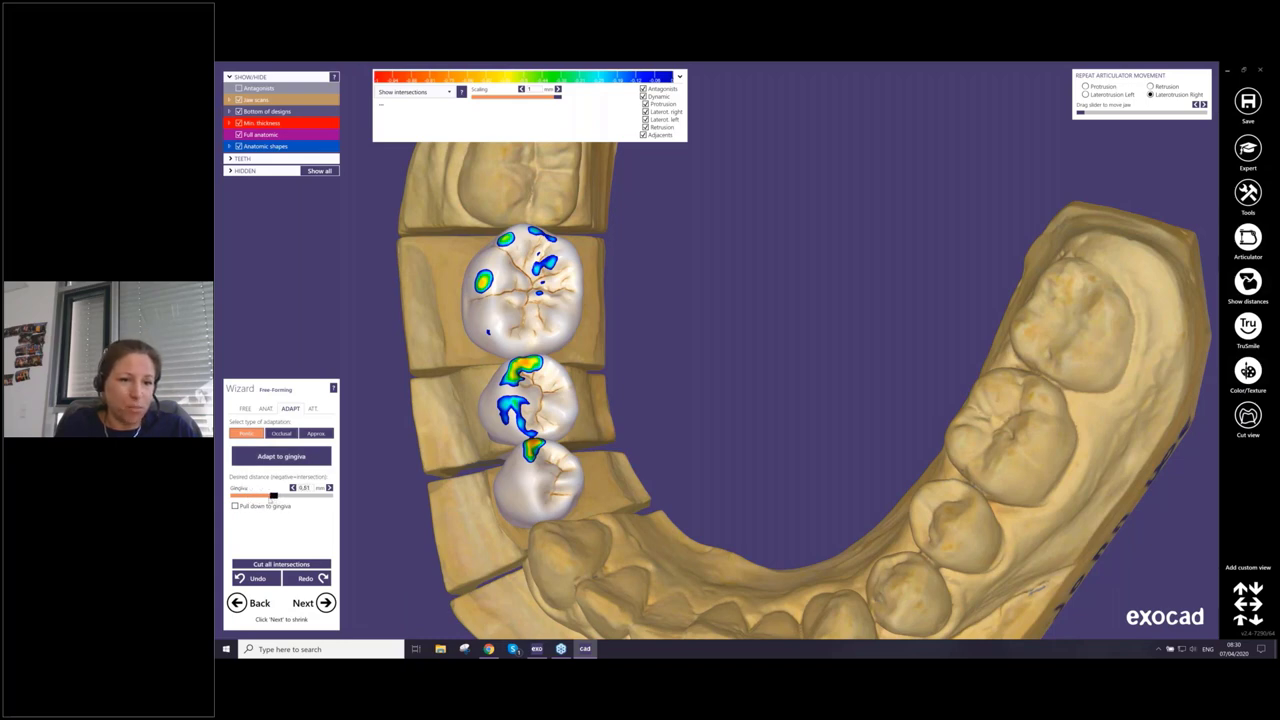
{"action": "left_click", "coordinate": [281, 456]}
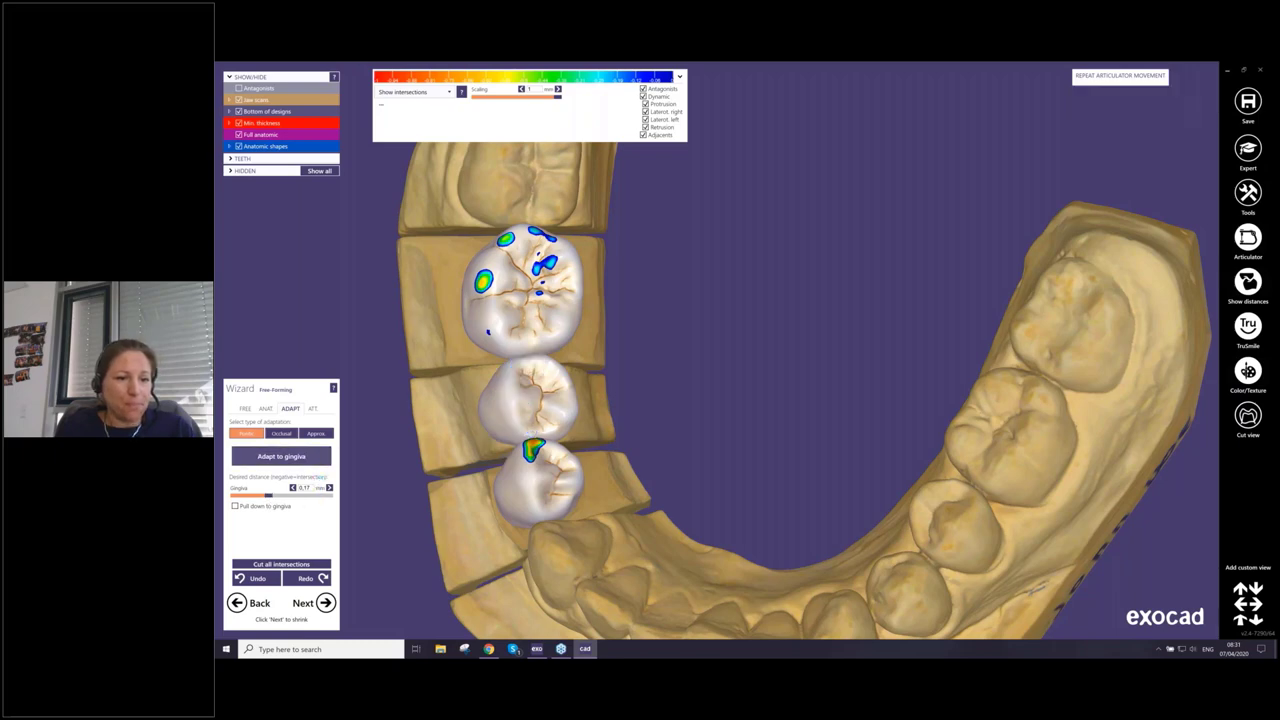
Cut the dynamic occlusal intersections of teeth 44 to 46 at 0.1 mm distance, with Exclude selected parts enabled and its selection cleared
{"action": "left_click", "coordinate": [281, 433]}
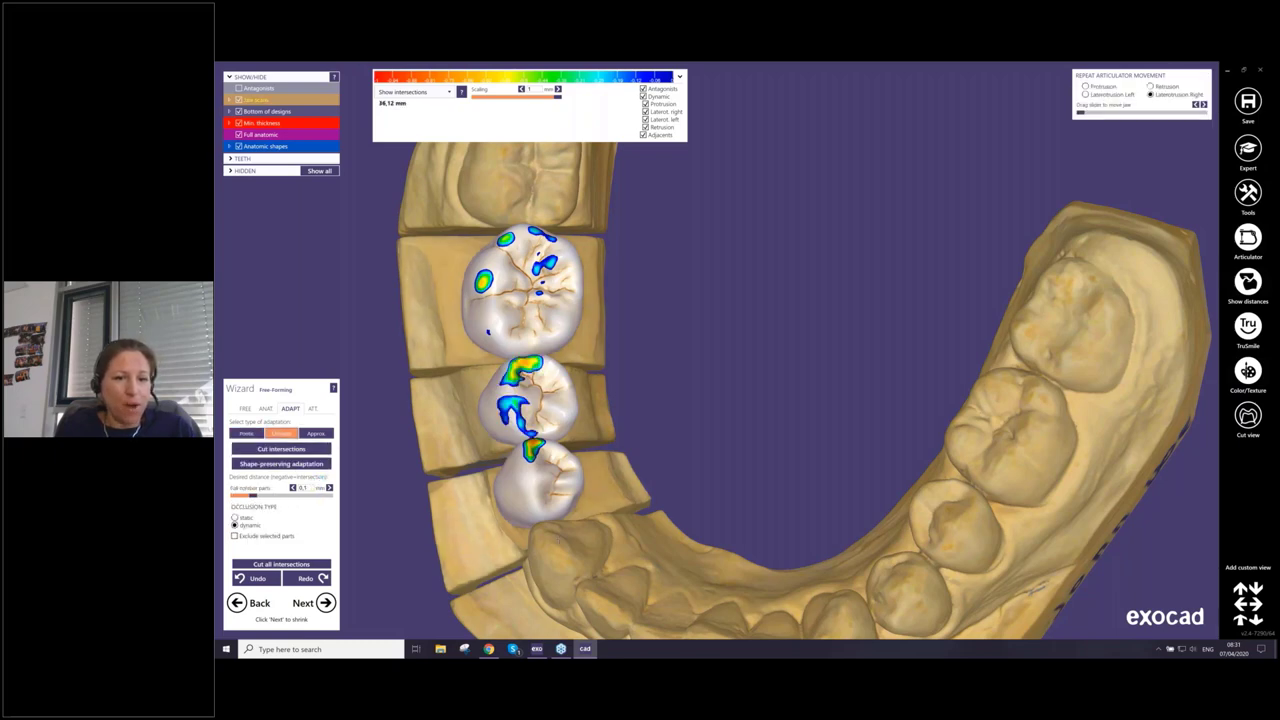
{"action": "right_click_drag", "start_coordinate": [540, 291], "coordinate": [540, 238]}
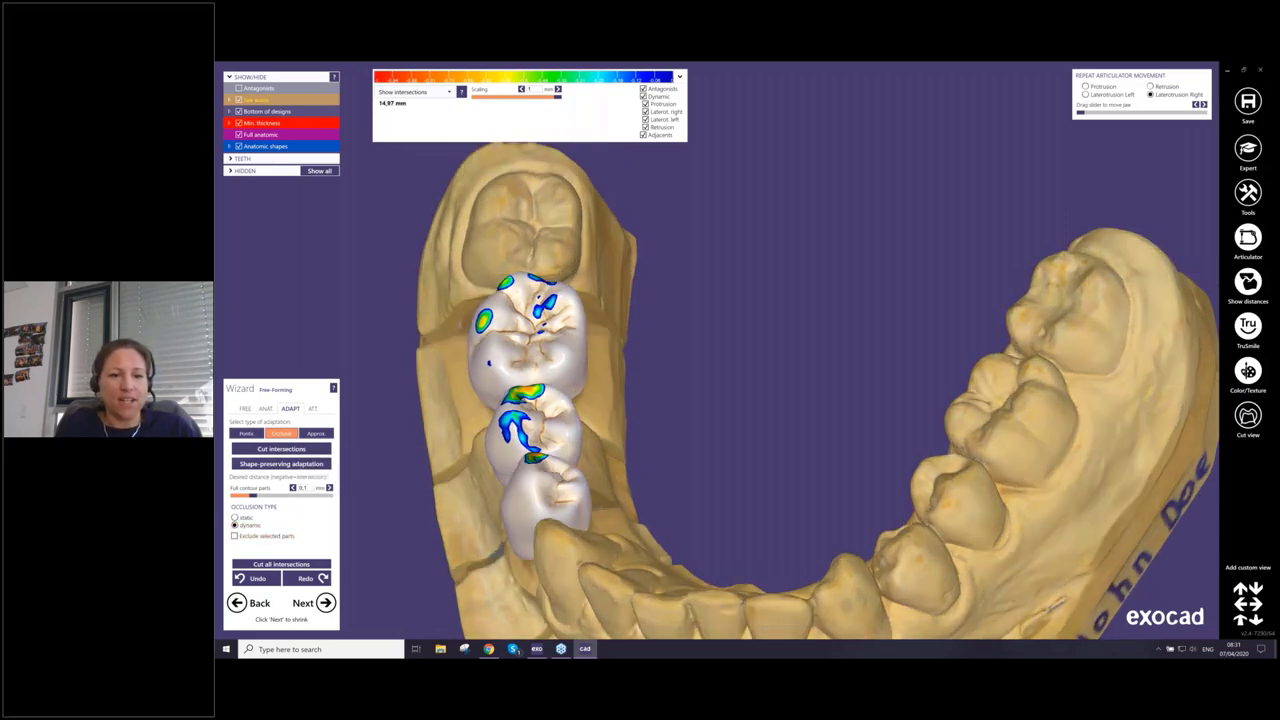
{"action": "right_click_drag", "start_coordinate": [572, 552], "coordinate": [620, 510]}
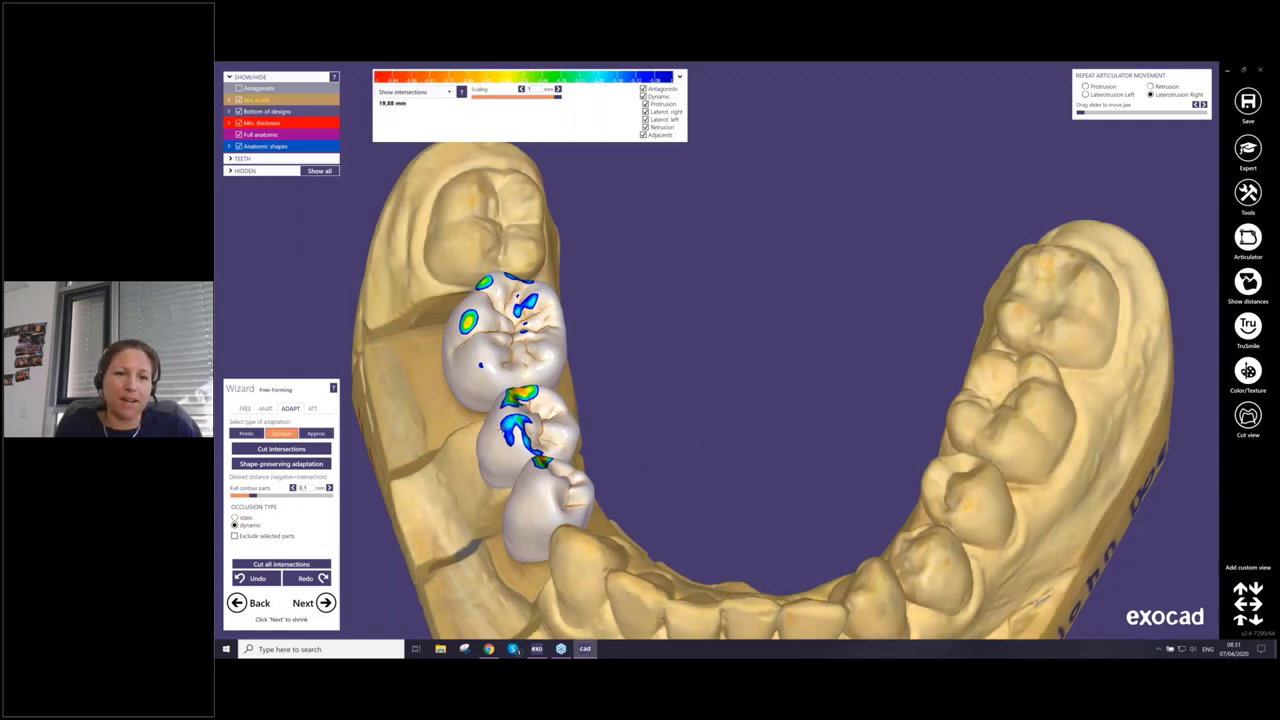
{"action": "right_click_drag", "start_coordinate": [520, 400], "coordinate": [522, 458]}
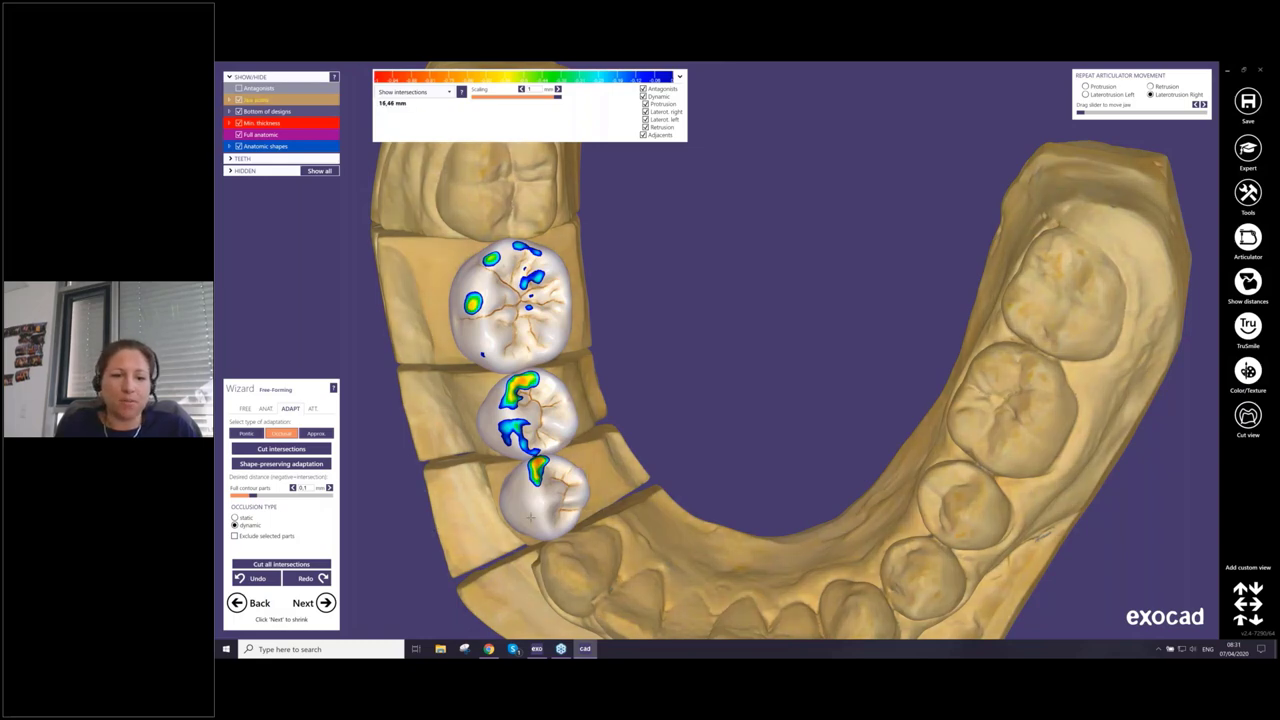
{"action": "right_click_drag", "start_coordinate": [531, 517], "coordinate": [522, 492]}
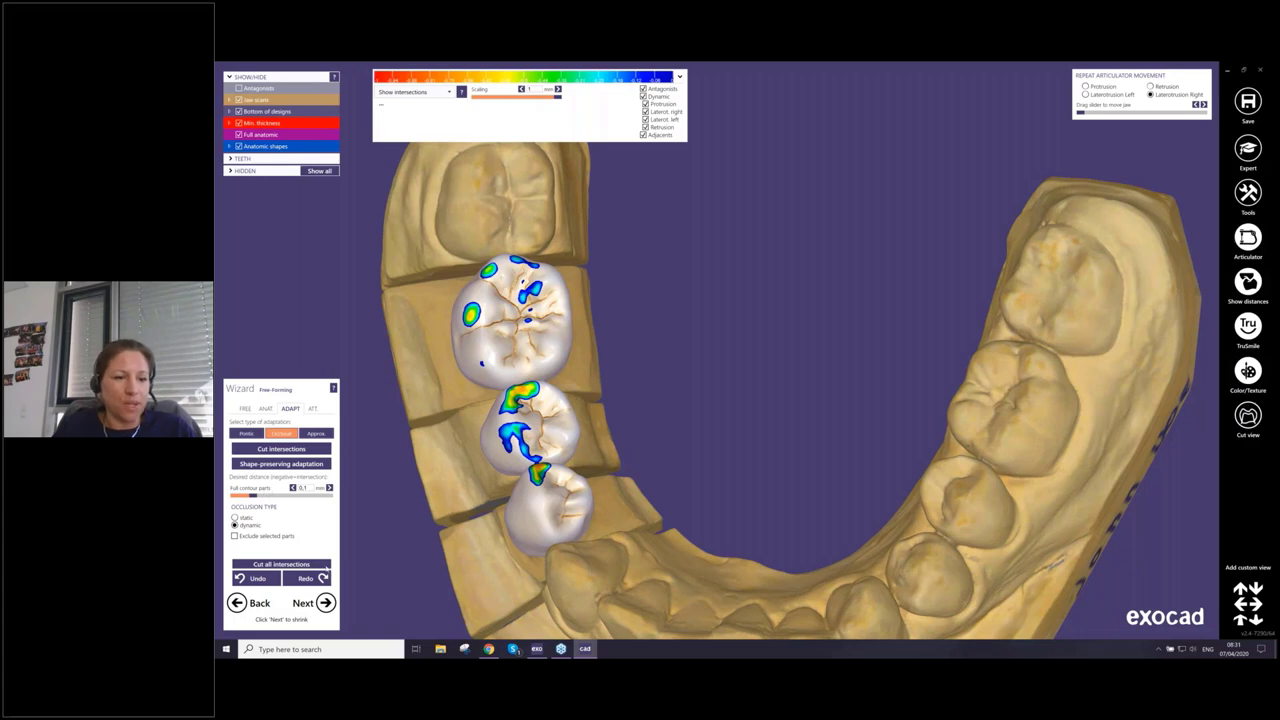
{"action": "left_click", "coordinate": [259, 537]}
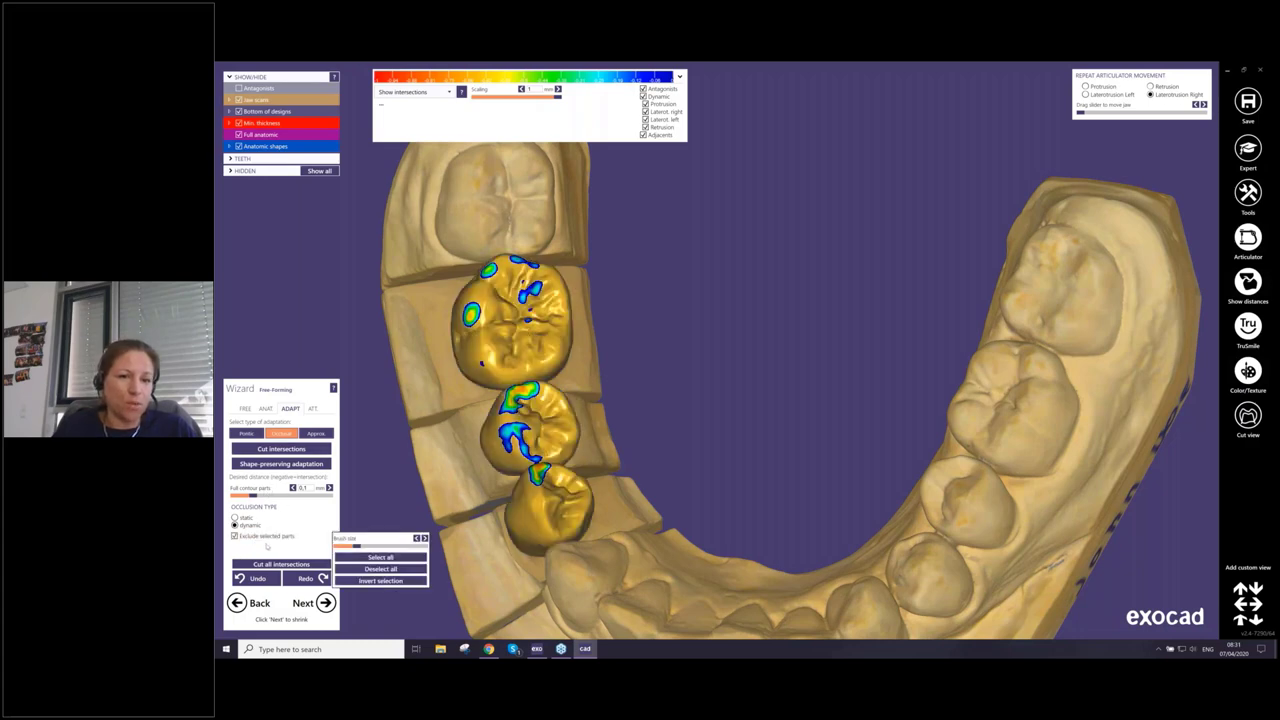
{"action": "right_click_drag", "start_coordinate": [497, 580], "coordinate": [513, 537]}
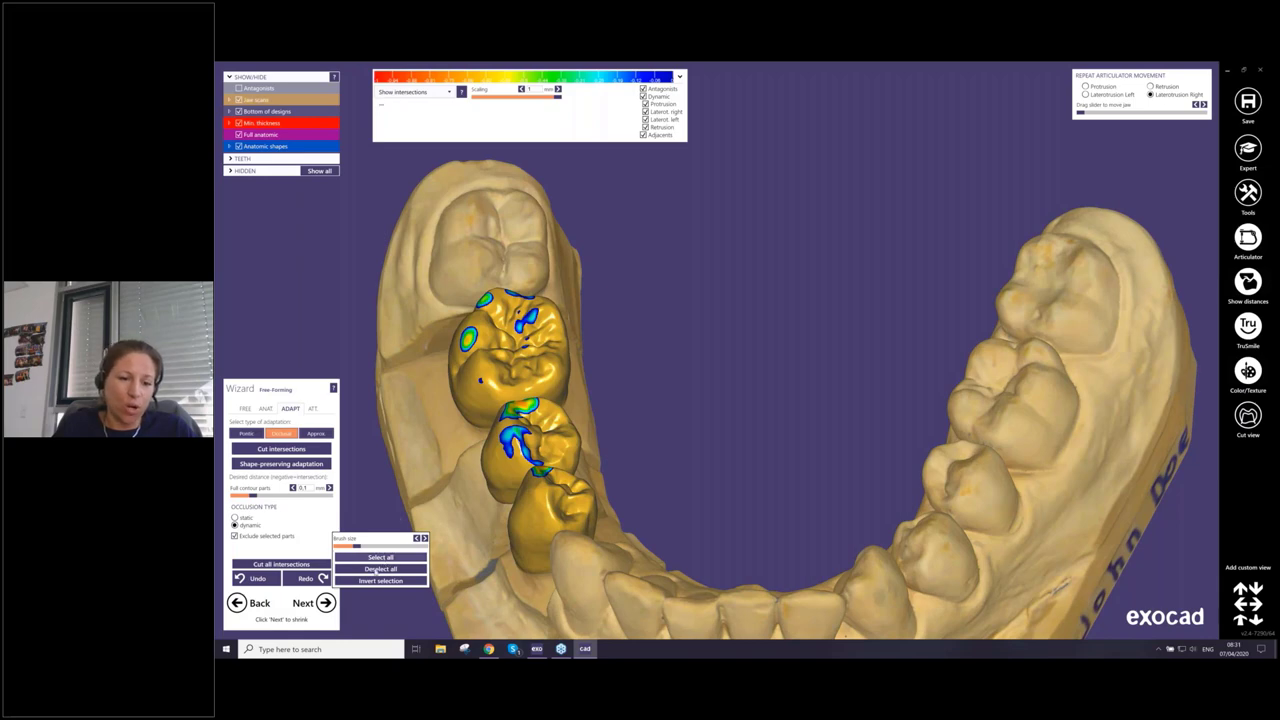
{"action": "left_click", "coordinate": [379, 571]}
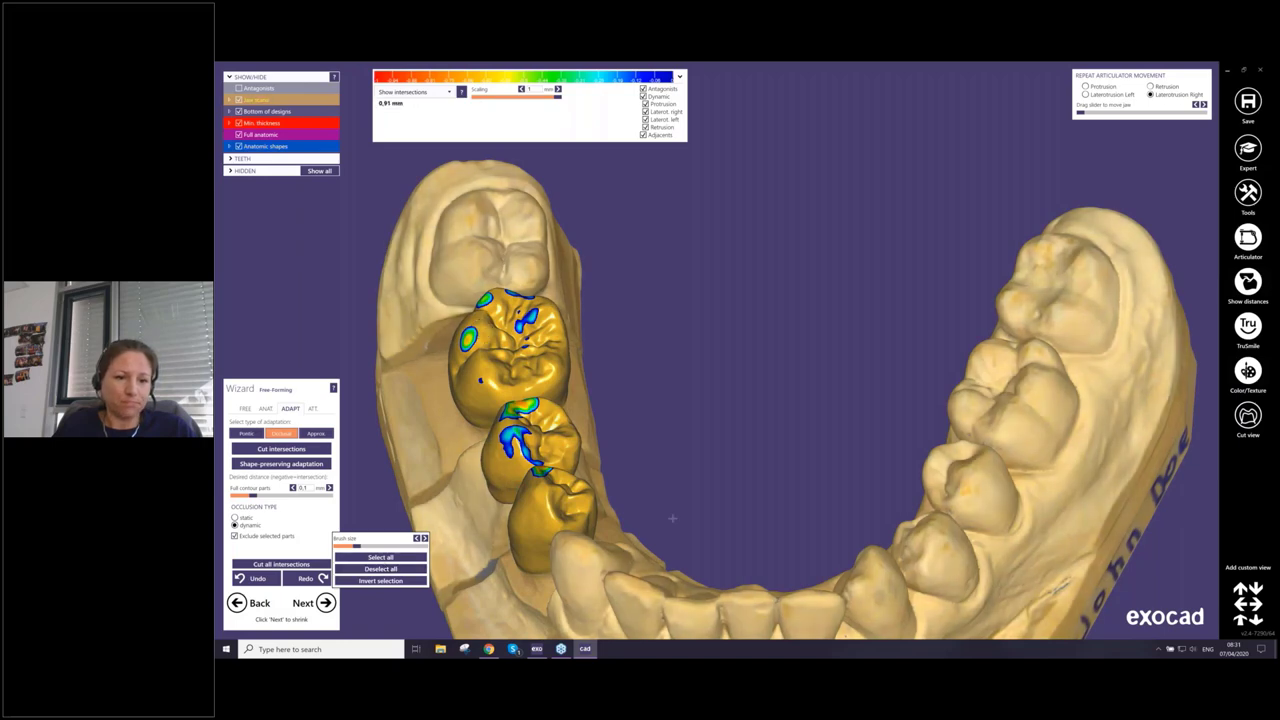
{"action": "left_click", "coordinate": [308, 450]}
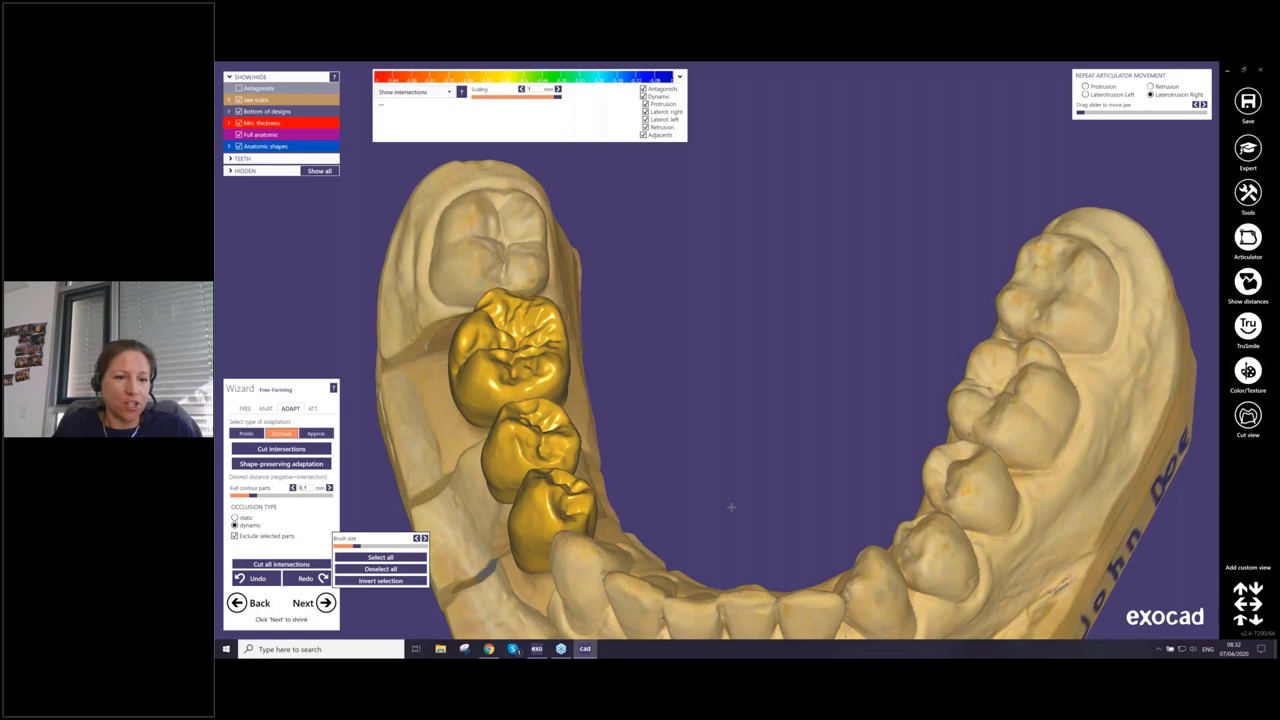
Switch to approximal adaptation and enable the disk cutter for the contacts of the bridge with its neighbouring teeth
{"action": "right_click_drag", "start_coordinate": [731, 507], "coordinate": [690, 500]}
{"action": "left_click", "coordinate": [316, 433]}
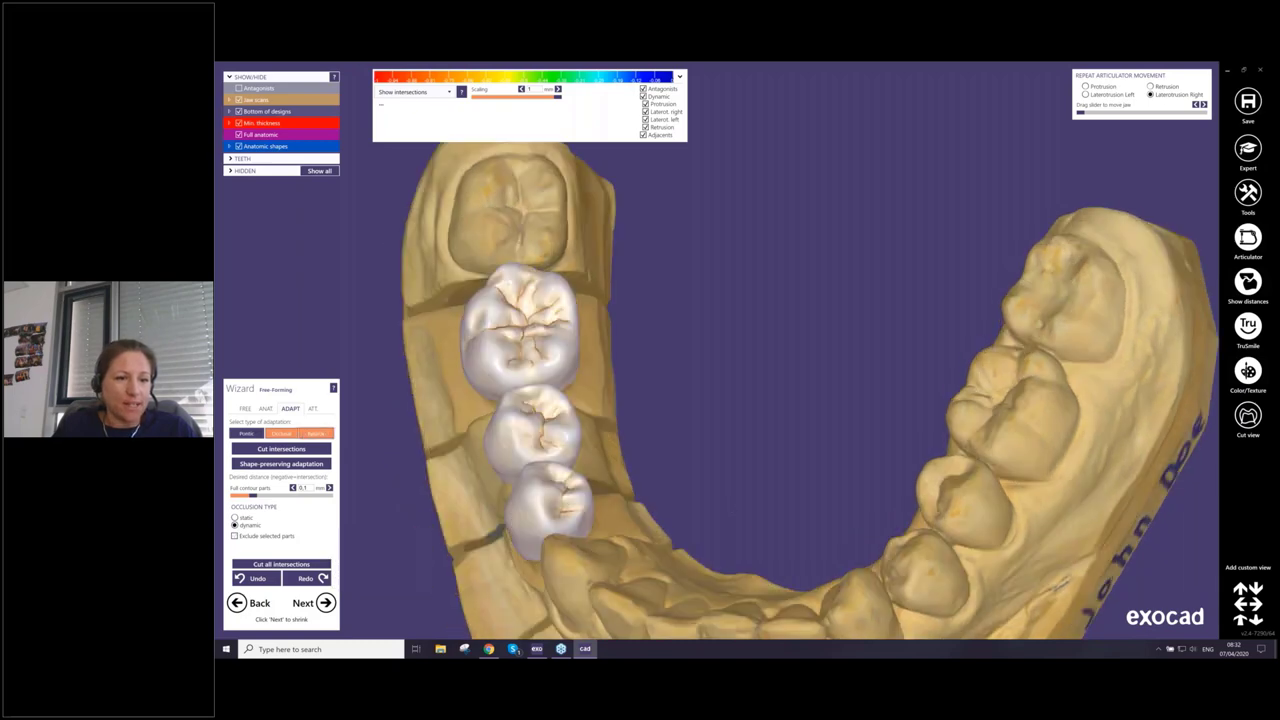
{"action": "right_click_drag", "start_coordinate": [700, 600], "coordinate": [740, 536]}
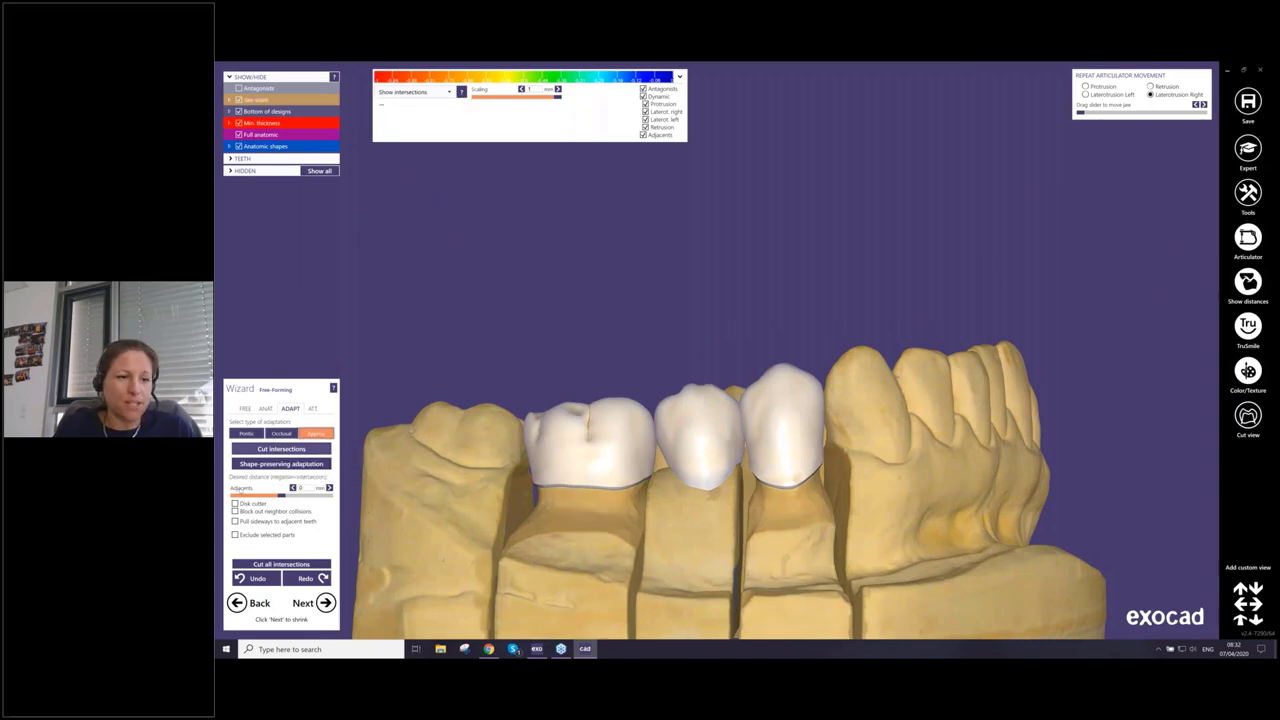
{"action": "left_click", "coordinate": [262, 504]}
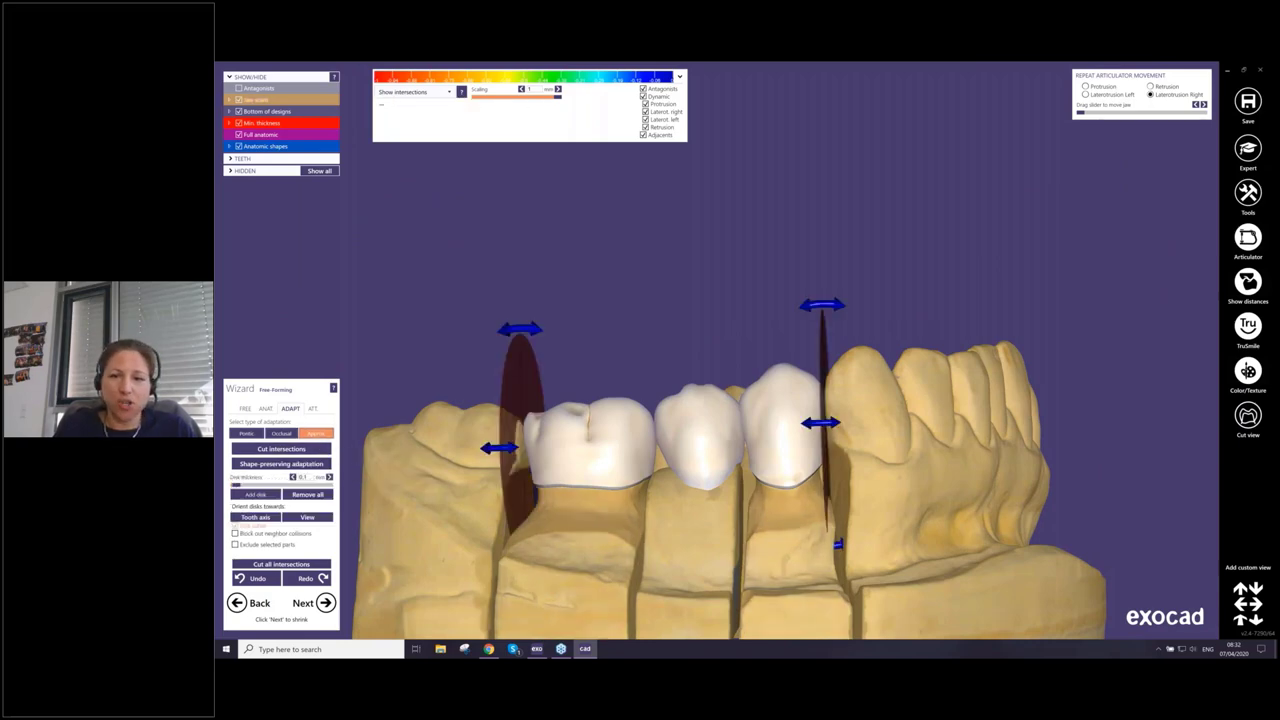
{"action": "right_click_drag", "start_coordinate": [628, 534], "coordinate": [529, 447]}
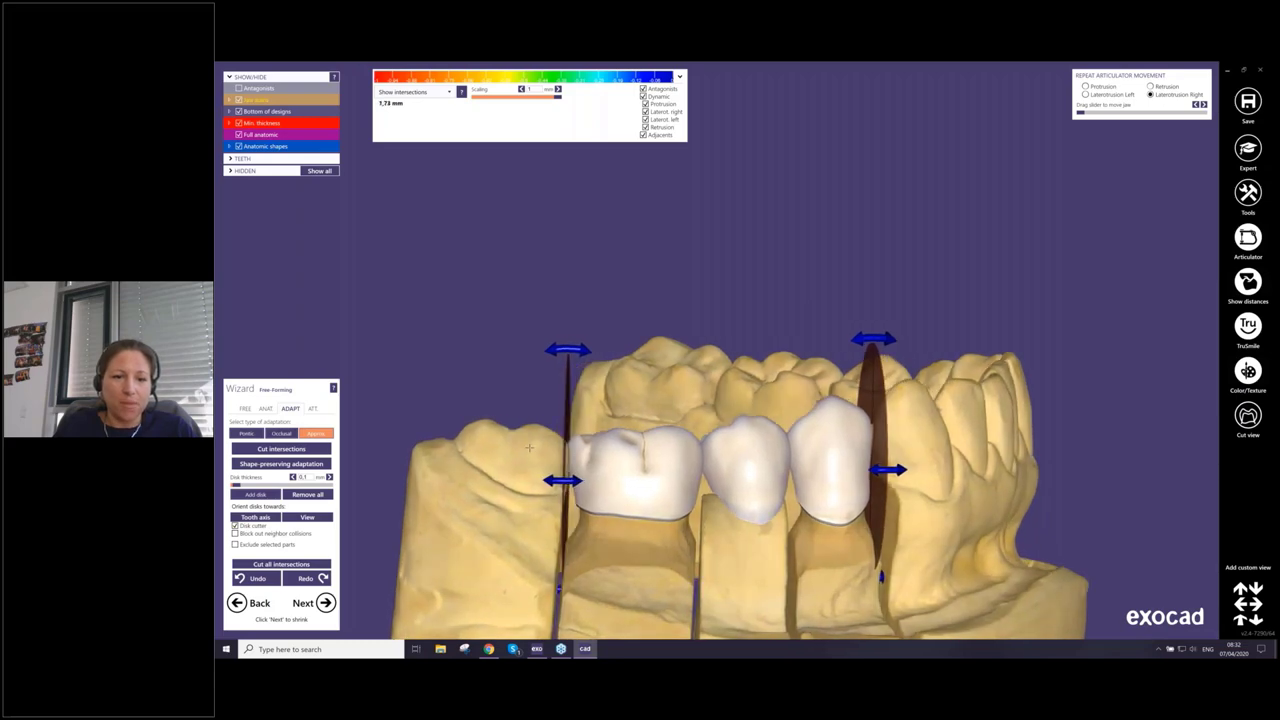
Hide the jaw scans and adjust the angle of the cutting disk distal to tooth 46
{"action": "mouse_move", "coordinate": [563, 480]}
{"action": "left_mouse_down"}
{"action": "mouse_move", "coordinate": [591, 483]}
{"action": "mouse_move", "coordinate": [563, 480]}
{"action": "left_mouse_up"}
{"action": "key", "text": "a"}
{"action": "key", "text": "a"}
{"action": "key", "text": "j"}
{"action": "right_click_drag", "start_coordinate": [619, 454], "coordinate": [644, 460]}
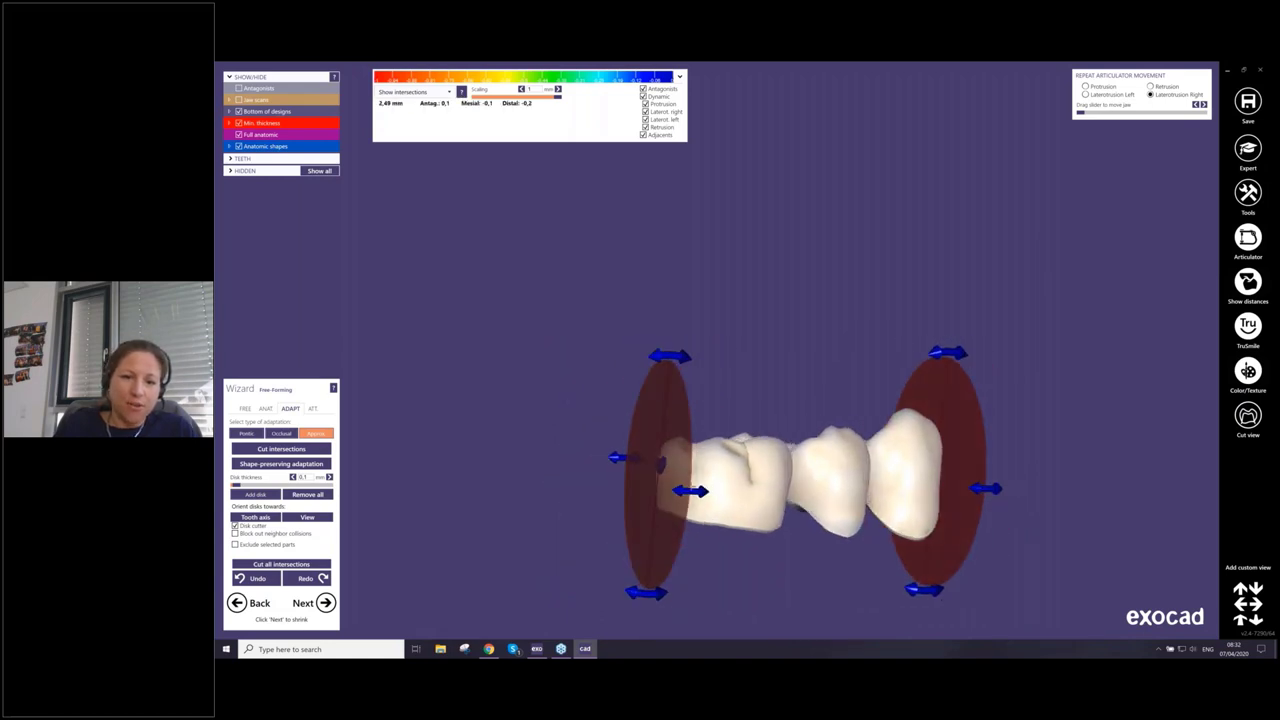
{"action": "left_click_drag", "start_coordinate": [690, 491], "coordinate": [681, 491]}
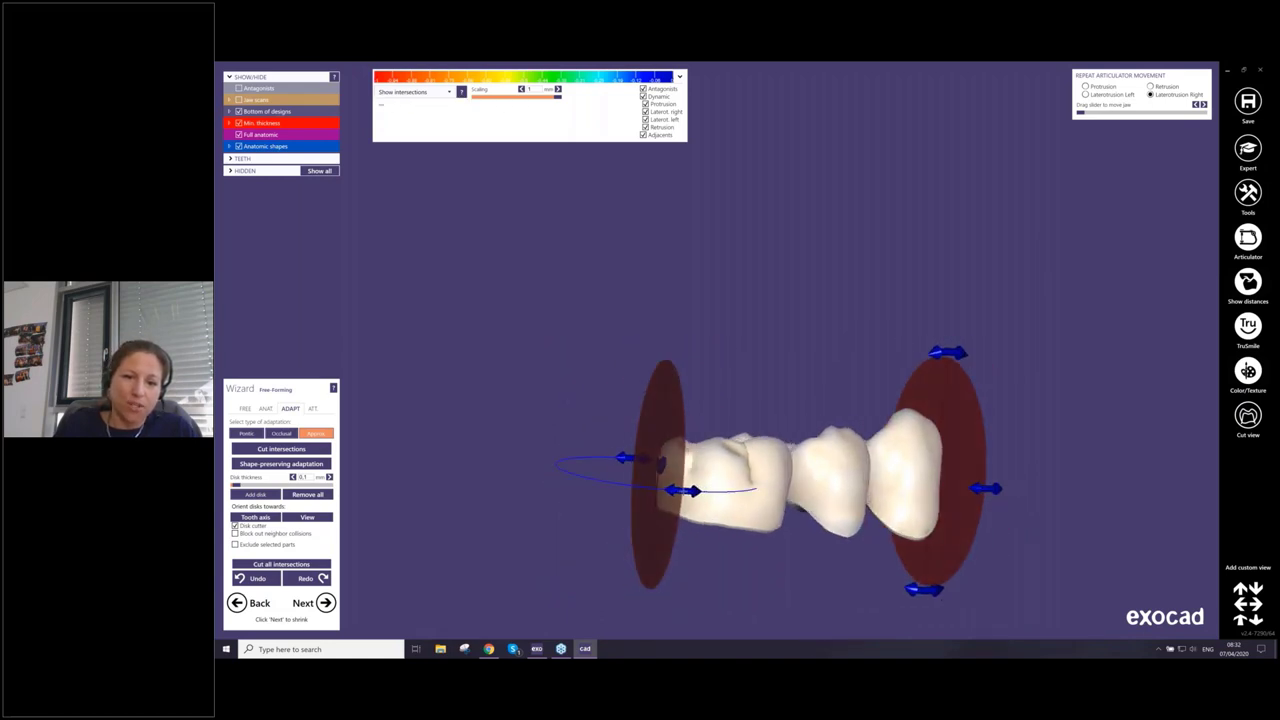
{"action": "right_click_drag", "start_coordinate": [717, 491], "coordinate": [661, 369]}
{"action": "middle_click_drag", "start_coordinate": [661, 369], "coordinate": [638, 304]}
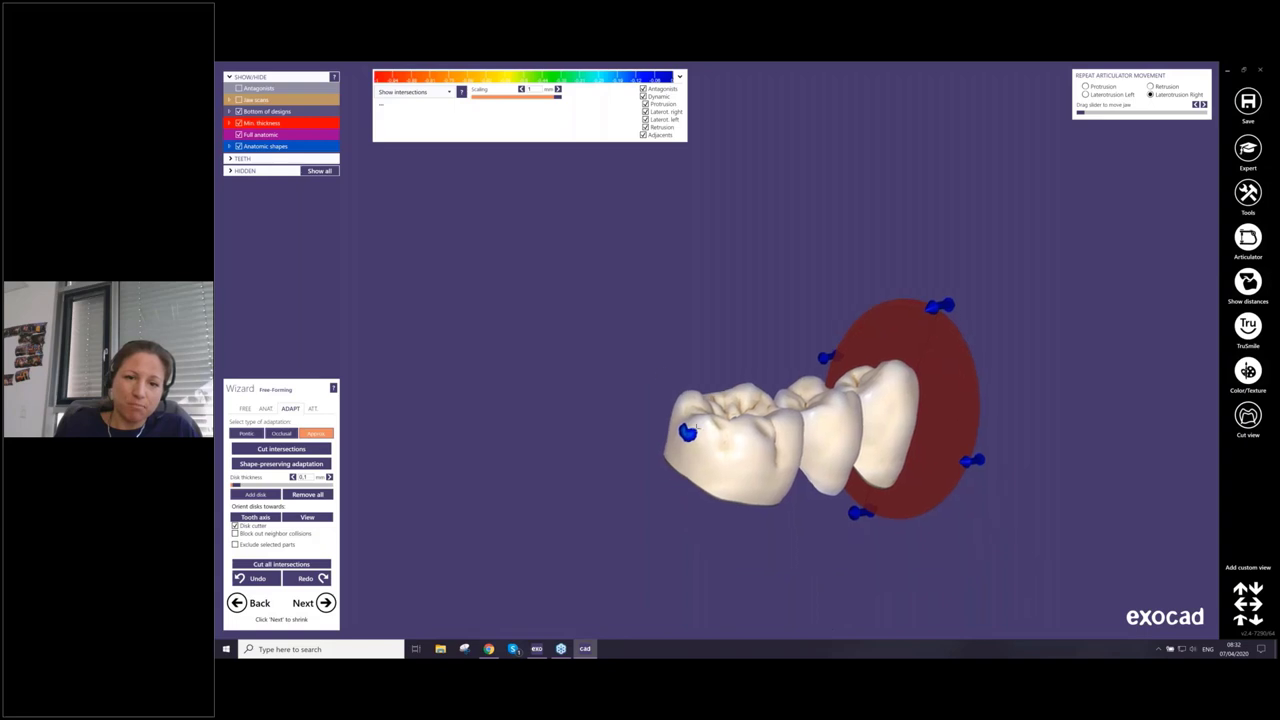
Place the cutting disk on the distal surface of tooth 46 and cut all intersections of the bridge
{"action": "left_click", "coordinate": [255, 494]}
{"action": "left_click", "coordinate": [687, 432]}
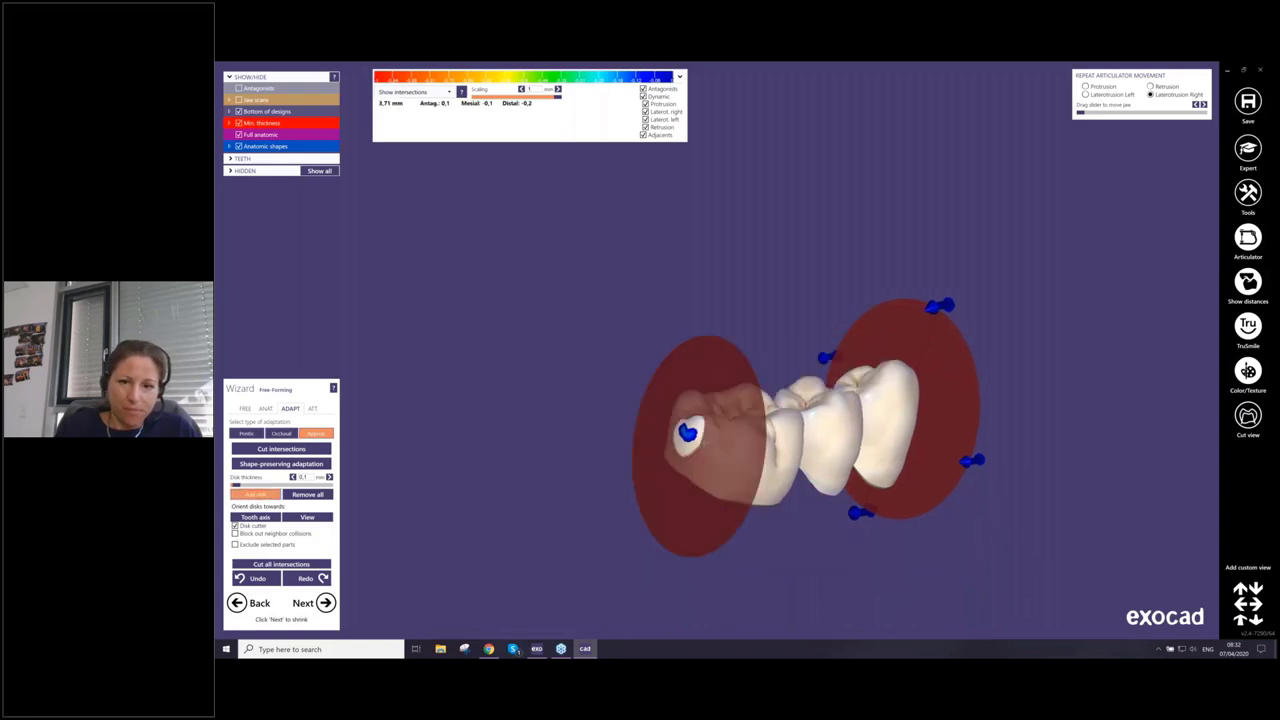
{"action": "right_click_drag", "start_coordinate": [740, 450], "coordinate": [763, 467]}
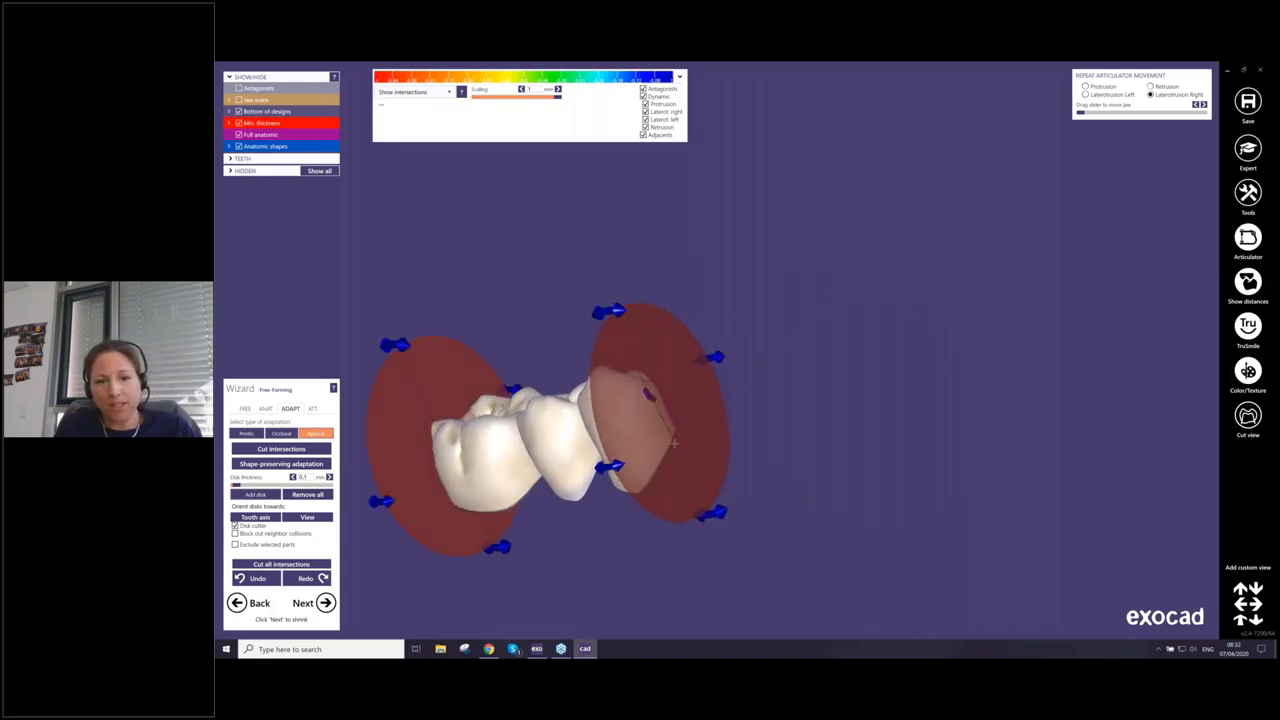
{"action": "right_click_drag", "start_coordinate": [560, 438], "coordinate": [449, 493]}
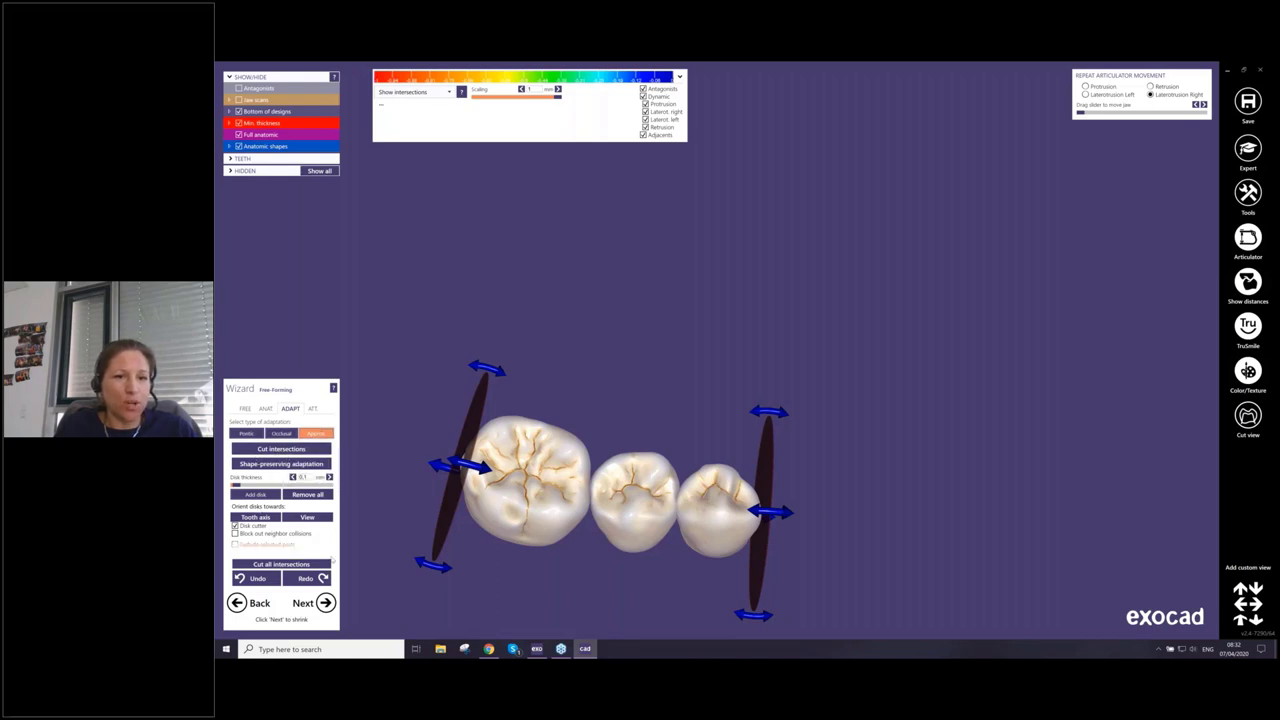
{"action": "right_click_drag", "start_coordinate": [420, 500], "coordinate": [380, 470]}
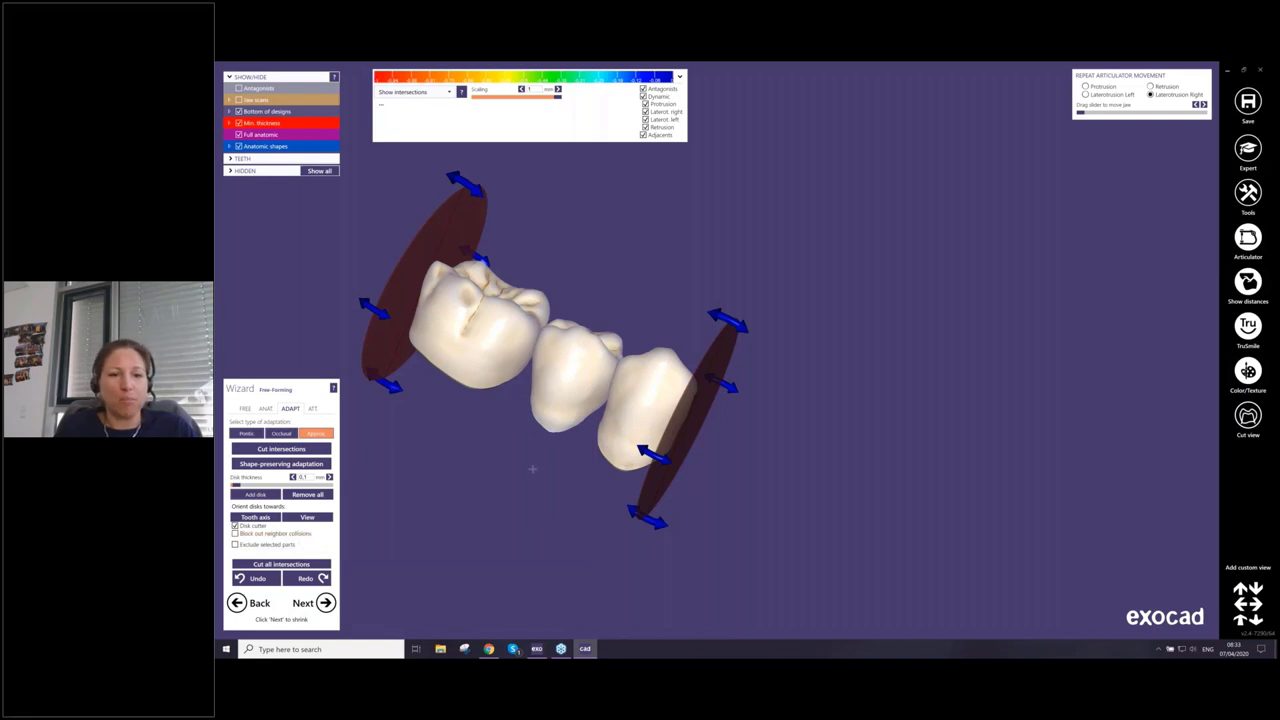
{"action": "right_click_drag", "start_coordinate": [532, 469], "coordinate": [502, 308]}
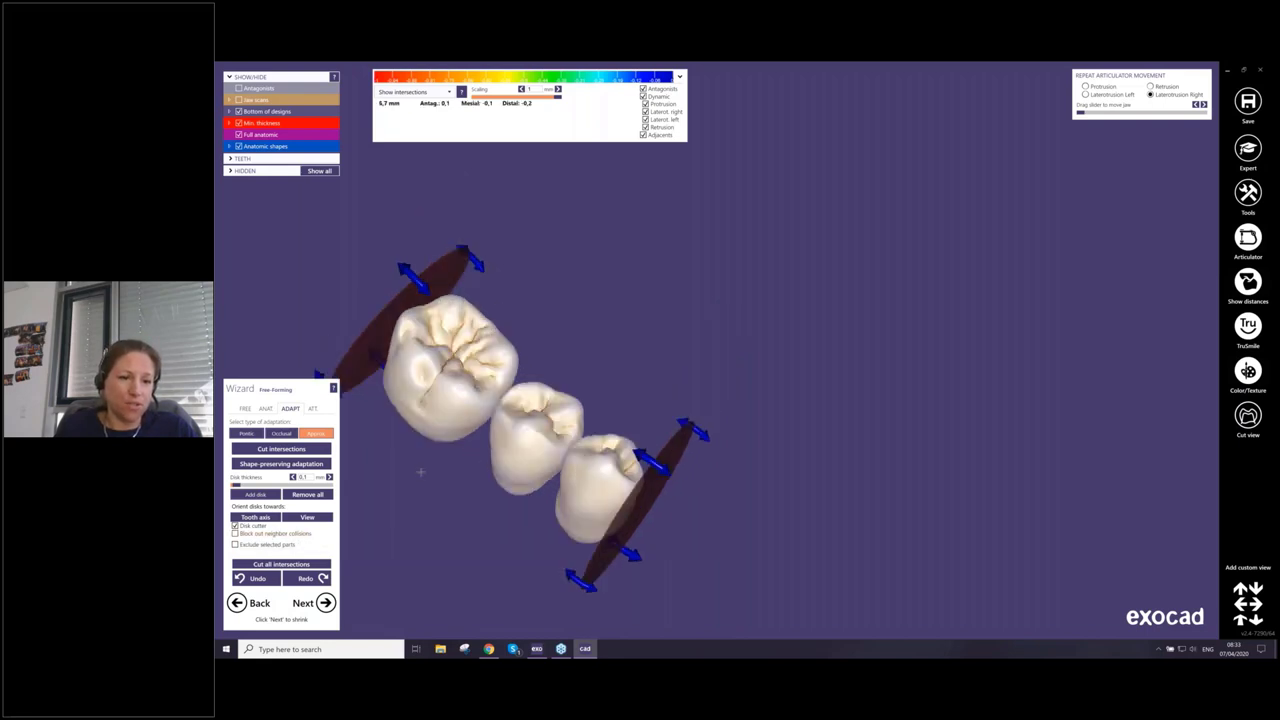
{"action": "left_click", "coordinate": [281, 564]}
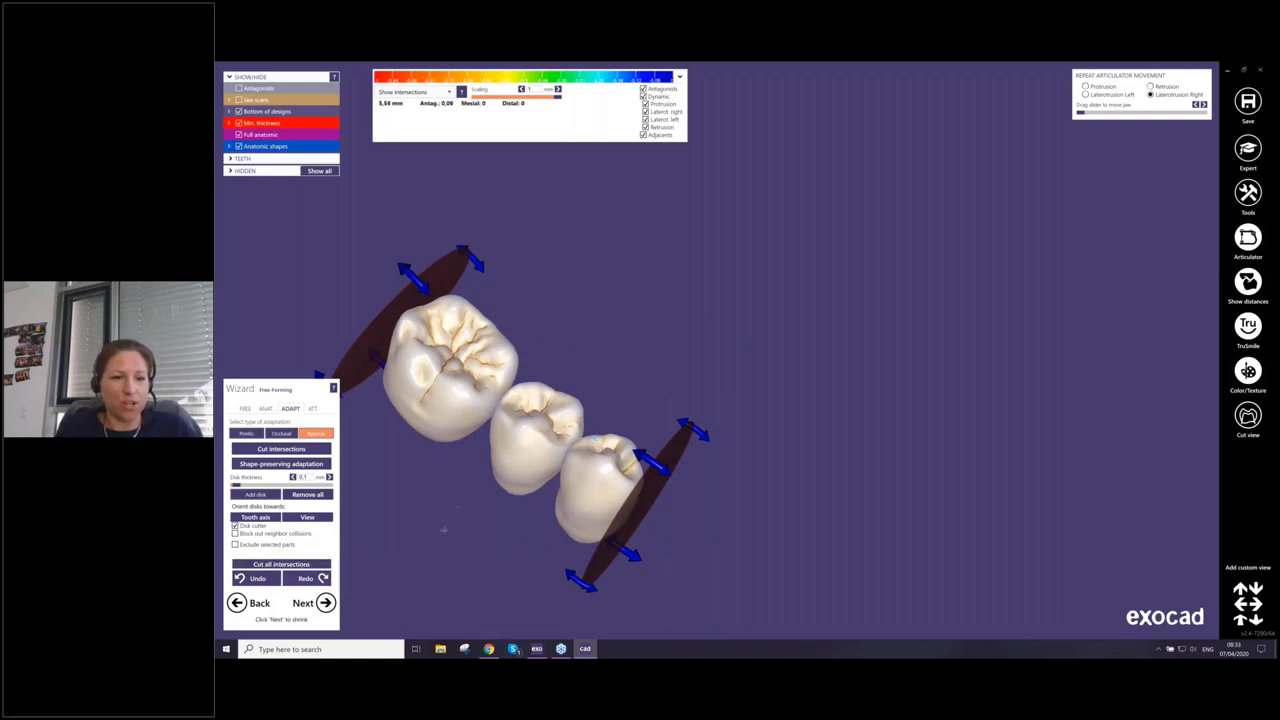
Preview the Default.sdfa attachment from the generic library on tooth 46 and return to freeform modelling
{"action": "left_click", "coordinate": [313, 410]}
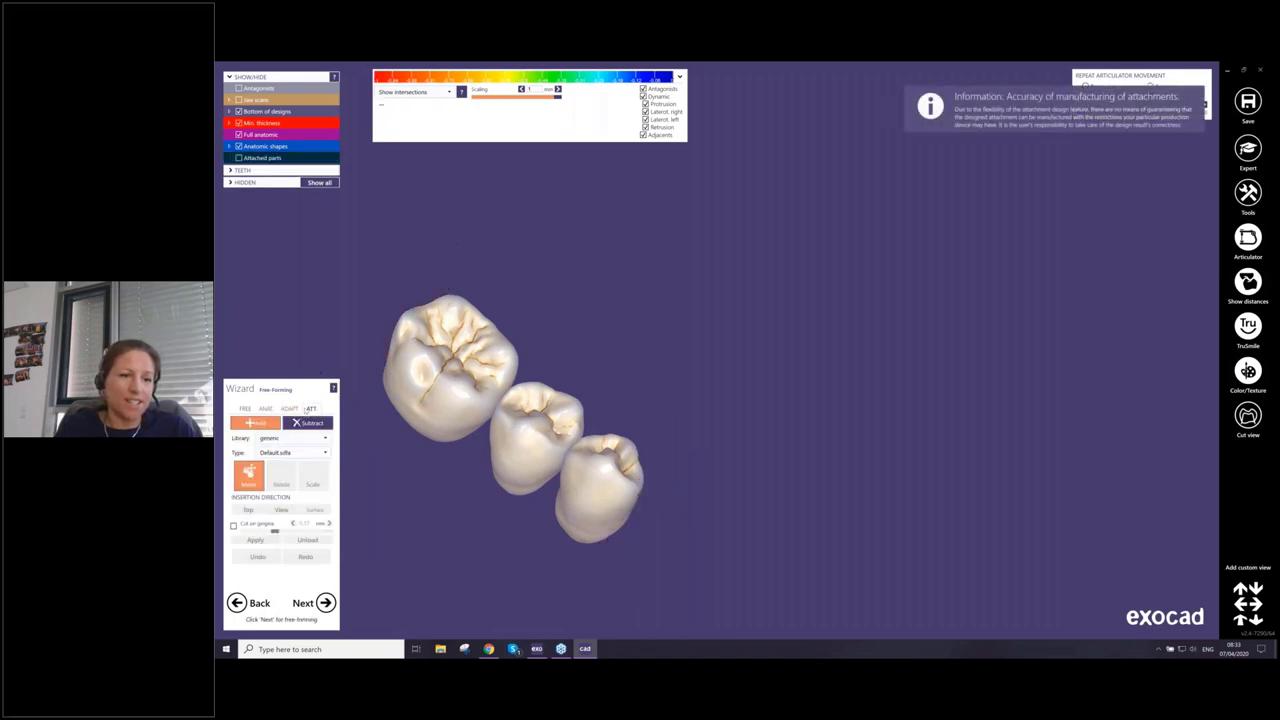
{"action": "left_click", "coordinate": [413, 399]}
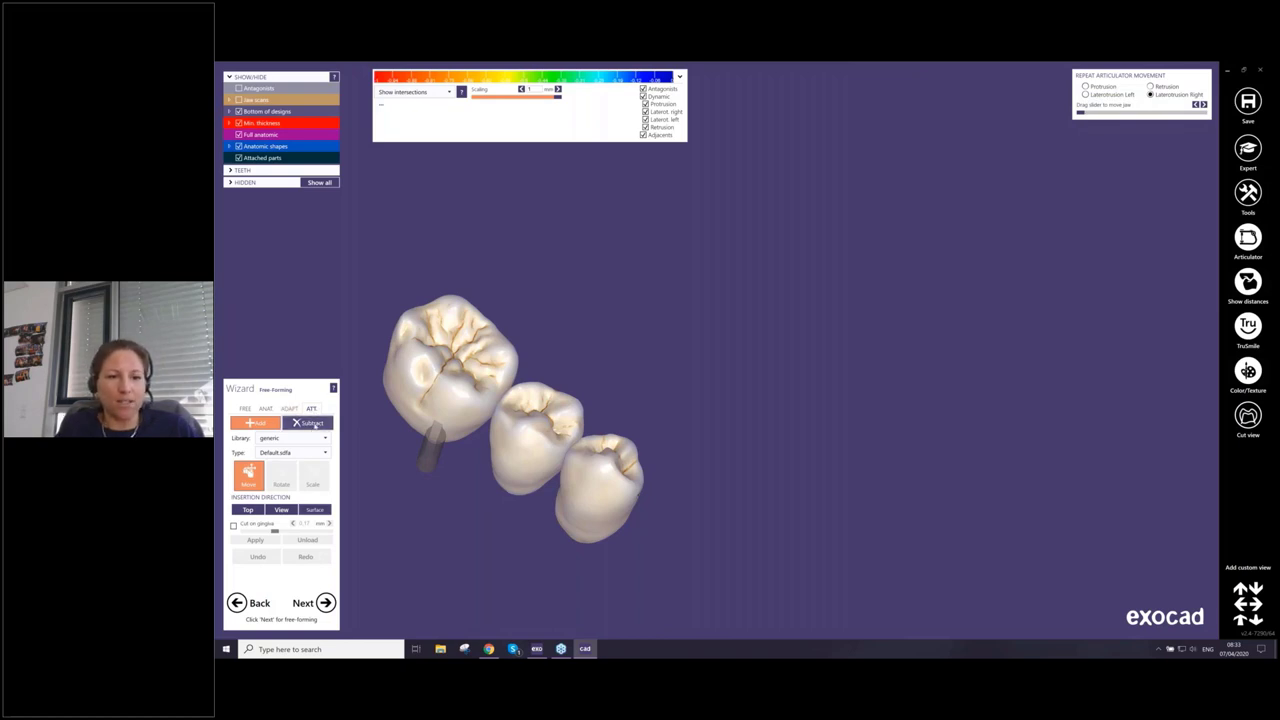
{"action": "left_click", "coordinate": [245, 408]}
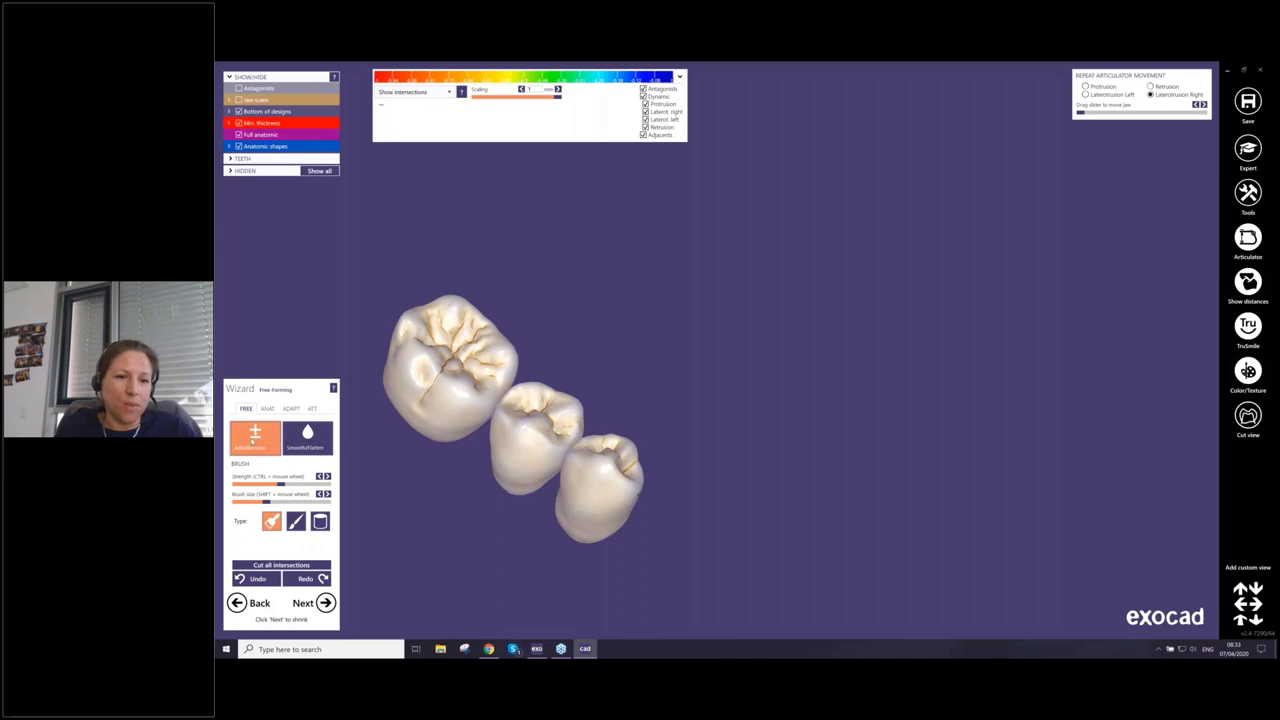
Apply the Add/Remove brush to a distal cusp of tooth 46, covering both adding and removing material
{"action": "scroll", "coordinate": [428, 370], "scroll_direction": "up", "scroll_amount": 3}
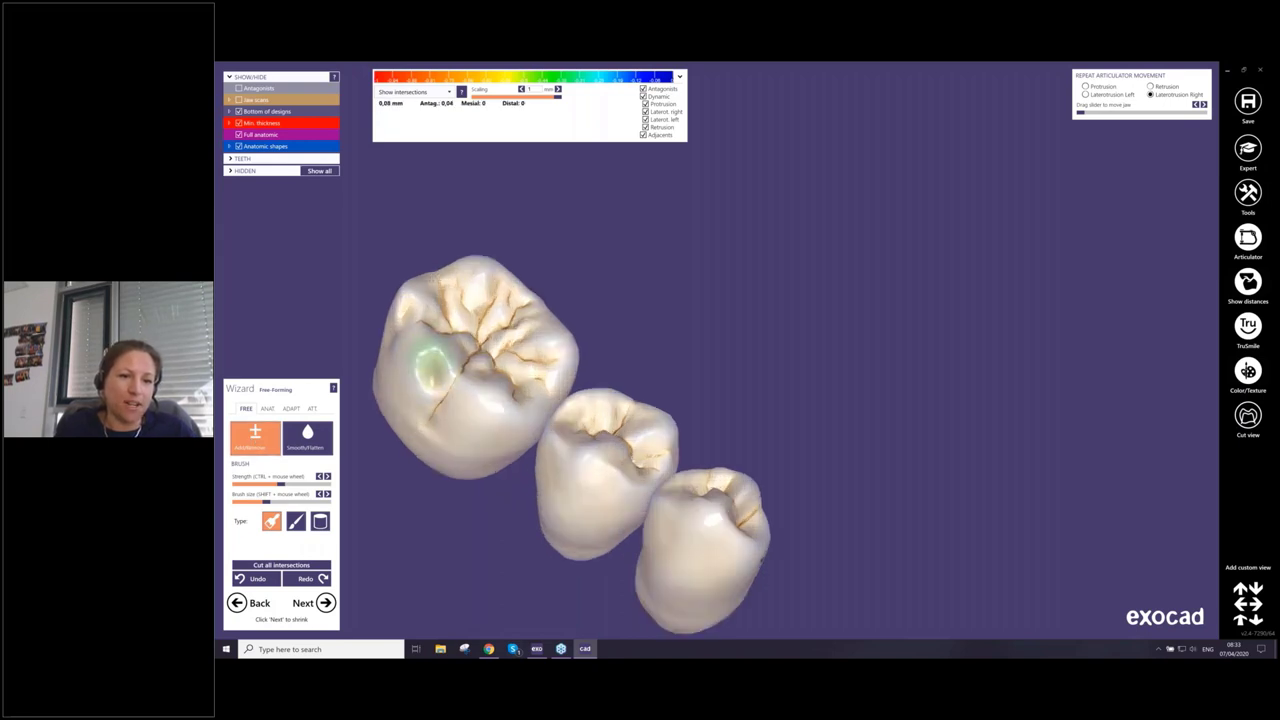
{"action": "left_click", "coordinate": [415, 378], "text": "ctrl"}
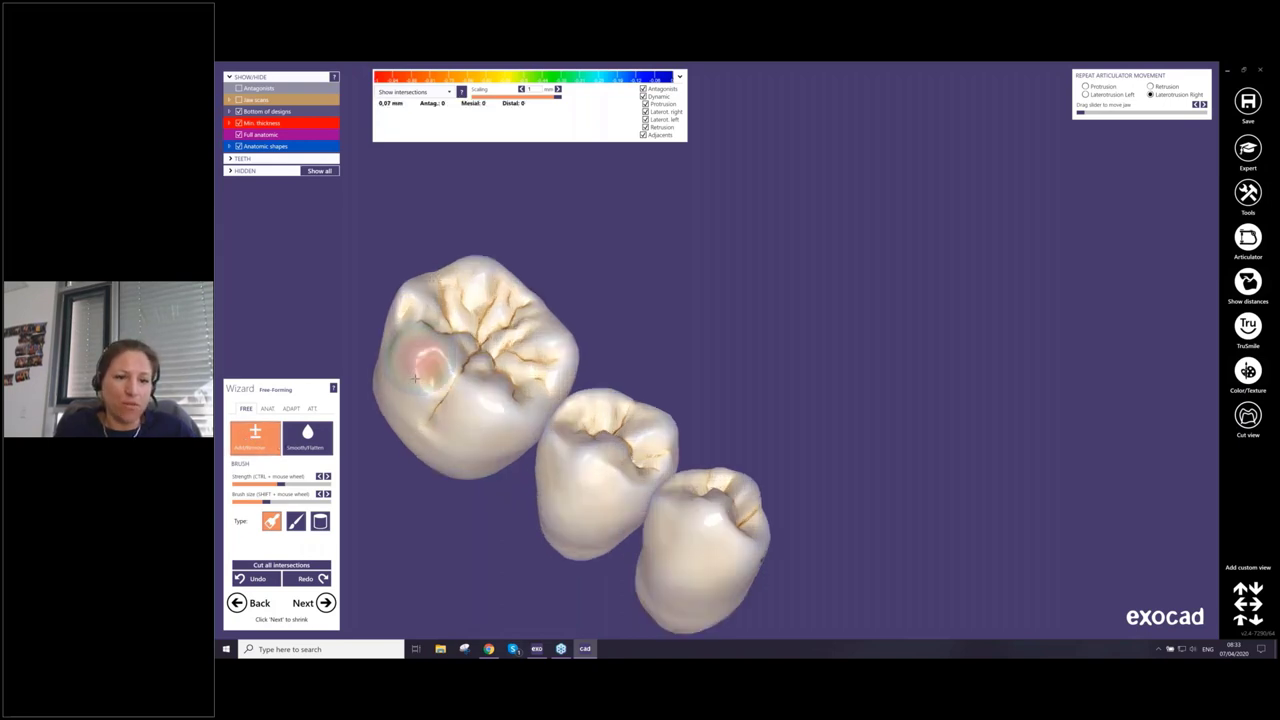
{"action": "mouse_move", "coordinate": [415, 378]}
{"action": "left_mouse_down", "text": "shift"}
{"action": "mouse_move", "coordinate": [422, 369]}
{"action": "mouse_move", "coordinate": [414, 392]}
{"action": "left_mouse_up", "text": "shift"}
Switch to Smooth/Flatten and smooth the lower surface of pontic 45 near its base
{"action": "left_click", "coordinate": [305, 446]}
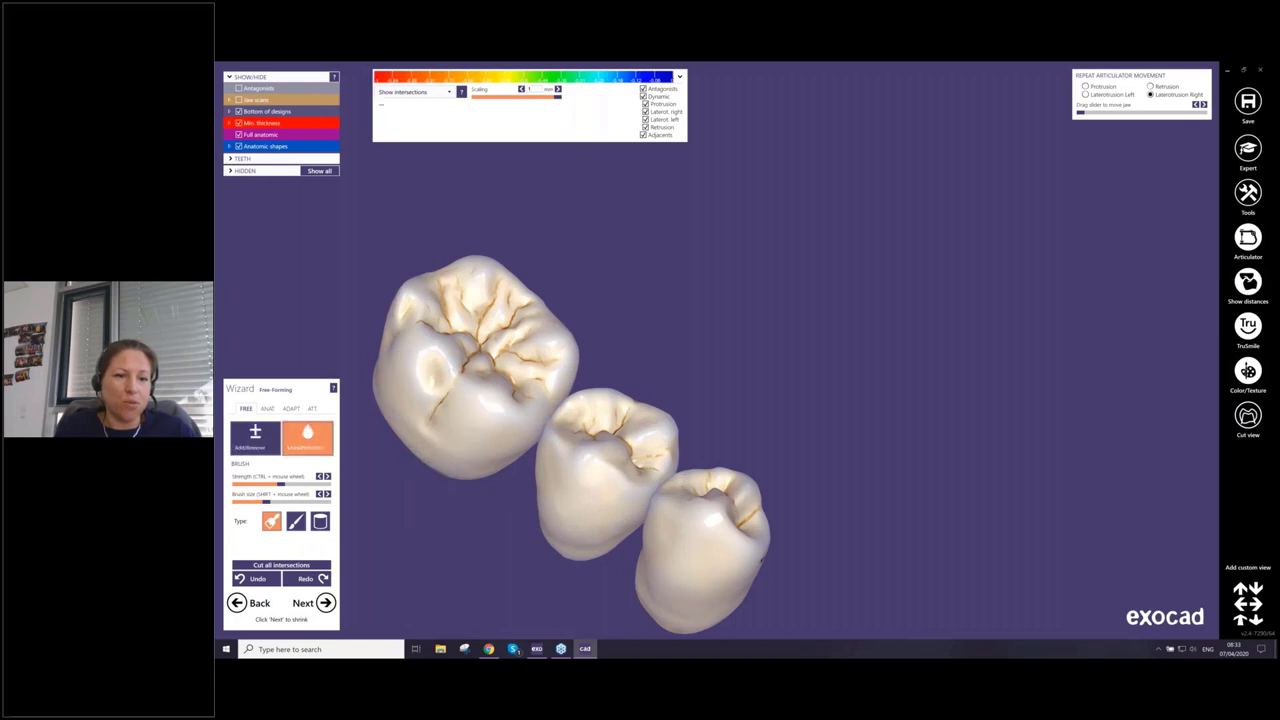
{"action": "mouse_move", "coordinate": [480, 386]}
{"action": "right_mouse_down"}
{"action": "mouse_move", "coordinate": [465, 403]}
{"action": "mouse_move", "coordinate": [428, 300]}
{"action": "right_mouse_up"}
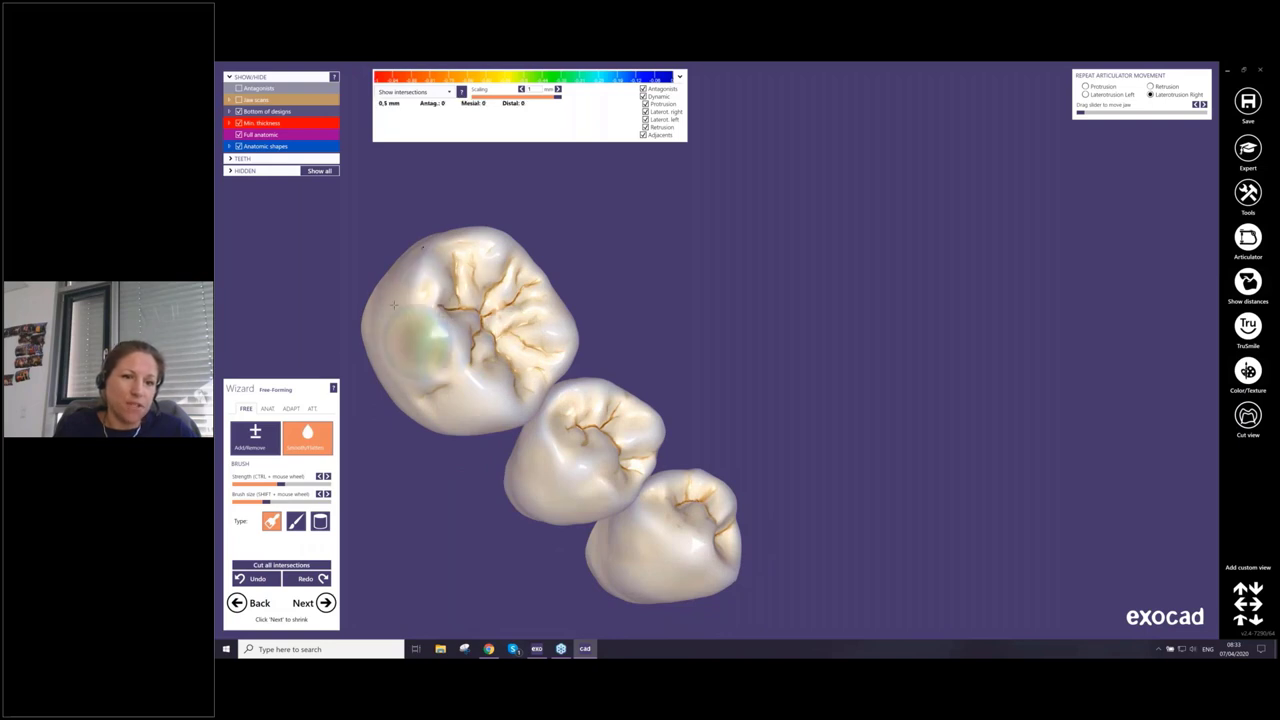
{"action": "mouse_move", "coordinate": [400, 300]}
{"action": "right_mouse_down"}
{"action": "mouse_move", "coordinate": [720, 517]}
{"action": "mouse_move", "coordinate": [717, 449]}
{"action": "mouse_move", "coordinate": [568, 508]}
{"action": "mouse_move", "coordinate": [565, 497]}
{"action": "right_mouse_up"}
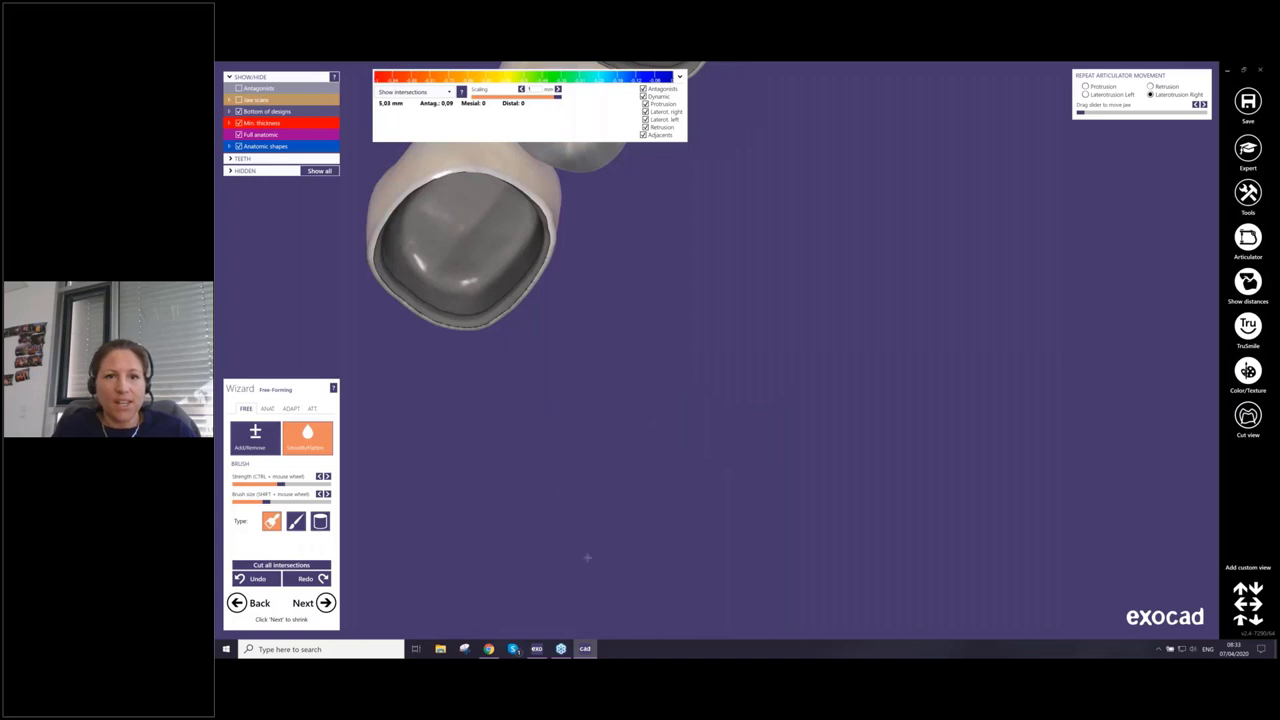
{"action": "mouse_move", "coordinate": [587, 557]}
{"action": "right_mouse_down"}
{"action": "mouse_move", "coordinate": [809, 380]}
{"action": "mouse_move", "coordinate": [614, 414]}
{"action": "mouse_move", "coordinate": [653, 398]}
{"action": "mouse_move", "coordinate": [640, 403]}
{"action": "mouse_move", "coordinate": [697, 440]}
{"action": "mouse_move", "coordinate": [690, 448]}
{"action": "right_mouse_up"}
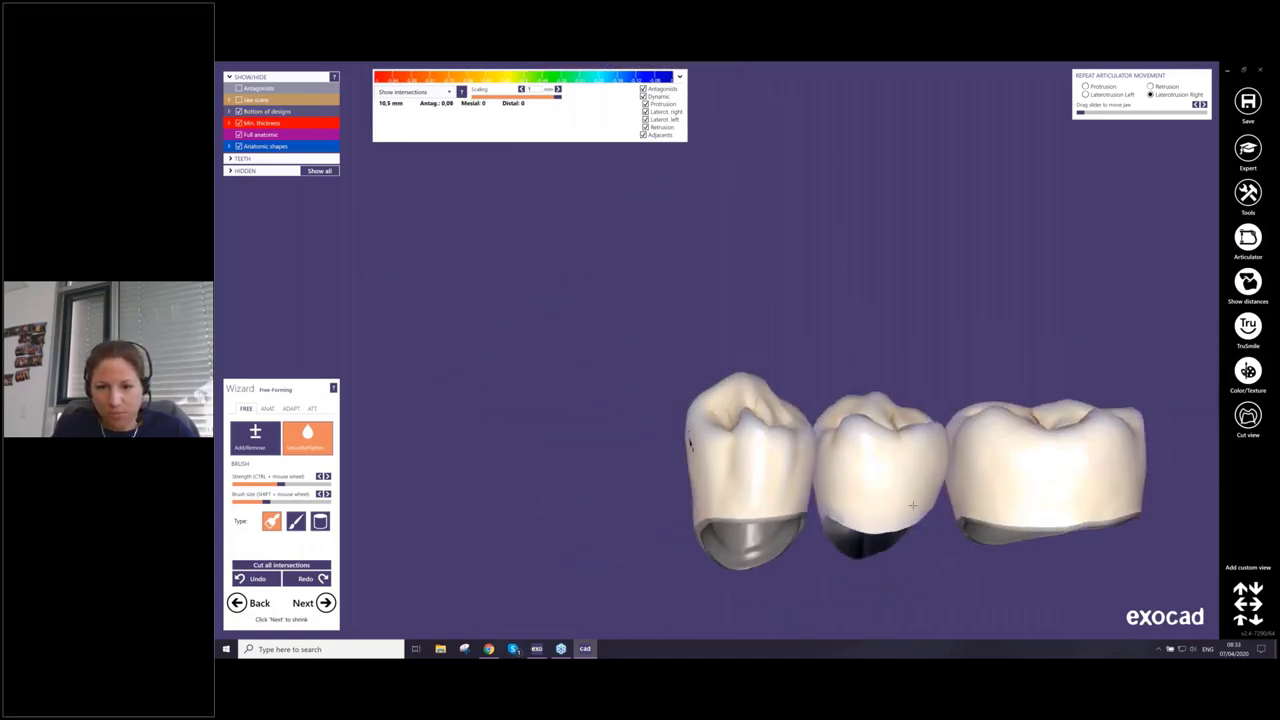
{"action": "mouse_move", "coordinate": [906, 513]}
{"action": "left_mouse_down"}
{"action": "mouse_move", "coordinate": [846, 508]}
{"action": "mouse_move", "coordinate": [903, 490]}
{"action": "mouse_move", "coordinate": [926, 508]}
{"action": "mouse_move", "coordinate": [840, 510]}
{"action": "left_mouse_up"}
{"action": "mouse_move", "coordinate": [866, 519]}
{"action": "right_mouse_down"}
{"action": "mouse_move", "coordinate": [841, 508]}
{"action": "mouse_move", "coordinate": [740, 355]}
{"action": "mouse_move", "coordinate": [701, 370]}
{"action": "mouse_move", "coordinate": [706, 346]}
{"action": "mouse_move", "coordinate": [708, 378]}
{"action": "mouse_move", "coordinate": [806, 293]}
{"action": "mouse_move", "coordinate": [737, 429]}
{"action": "right_mouse_up"}
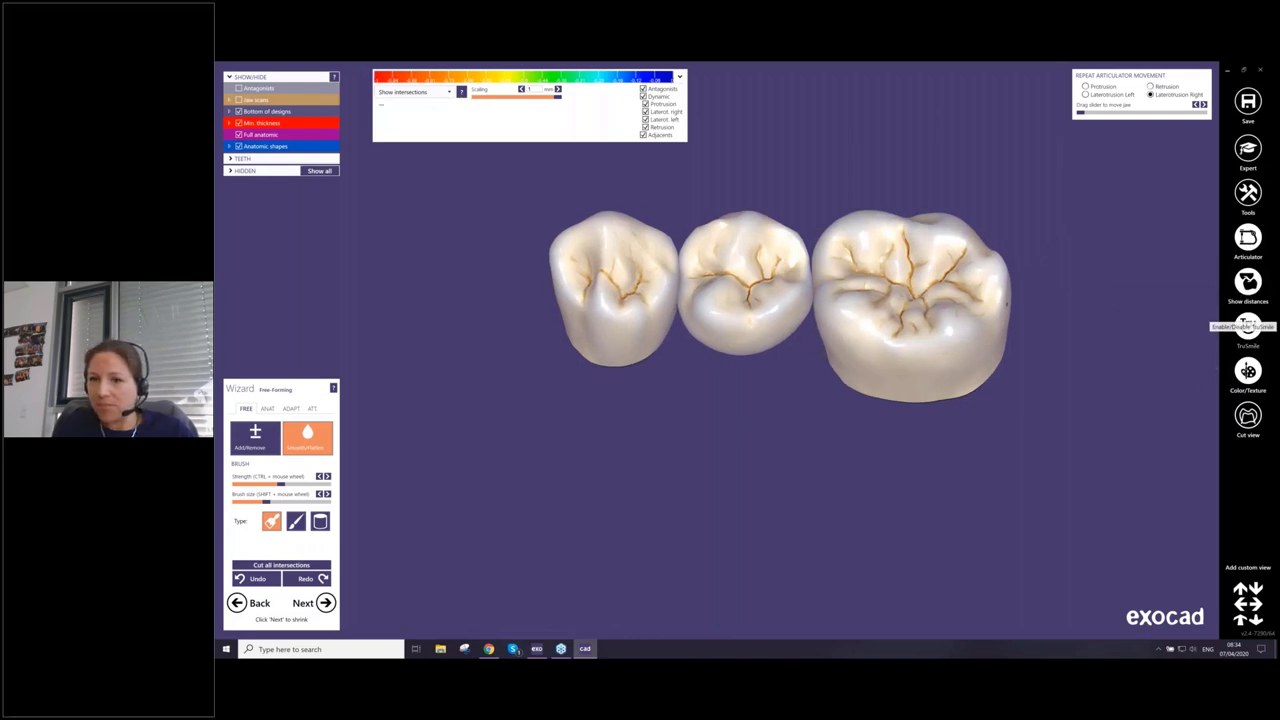
Turn off the TruSmile rendering and check the side and underside of the bridge
{"action": "left_click", "coordinate": [1247, 325]}
{"action": "right_click_drag", "start_coordinate": [822, 387], "coordinate": [727, 516]}
{"action": "middle_click_drag", "start_coordinate": [727, 516], "coordinate": [712, 335]}
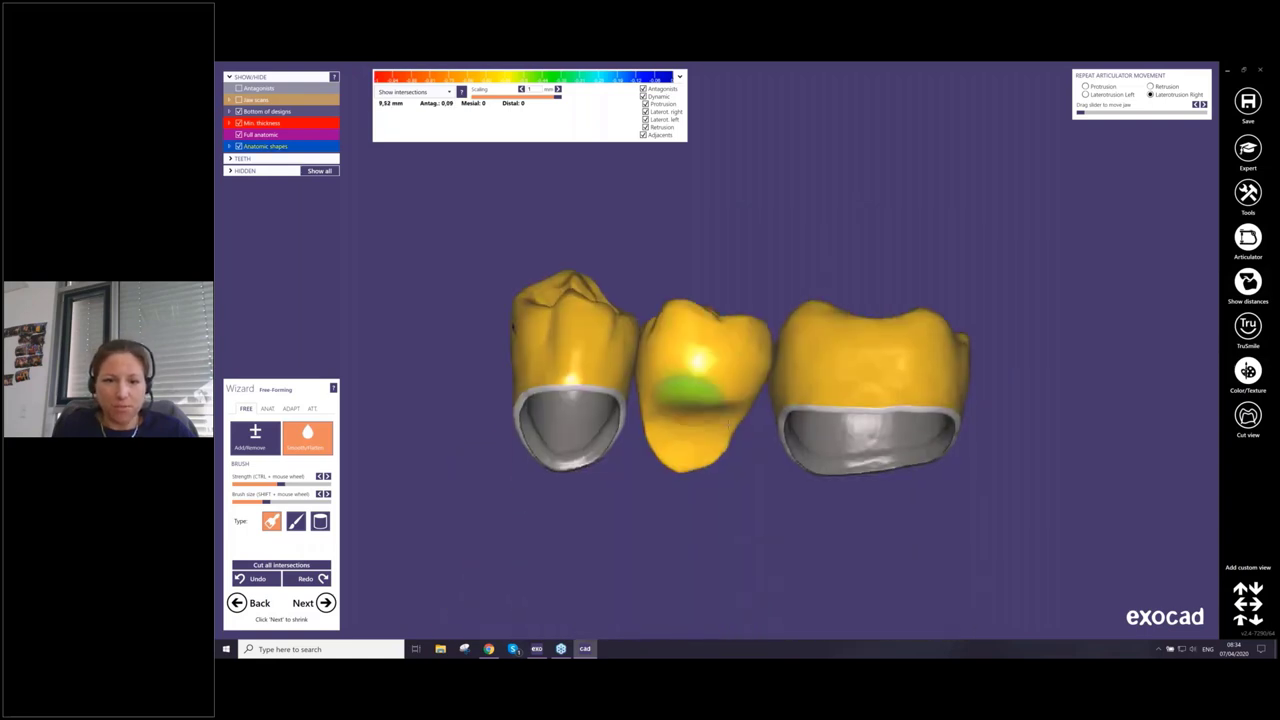
{"action": "right_click_drag", "start_coordinate": [671, 458], "coordinate": [717, 341]}
Choose the fine-tipped brush type and toggle to Add/Remove for detail work on the occlusal surfaces
{"action": "left_click", "coordinate": [295, 521]}
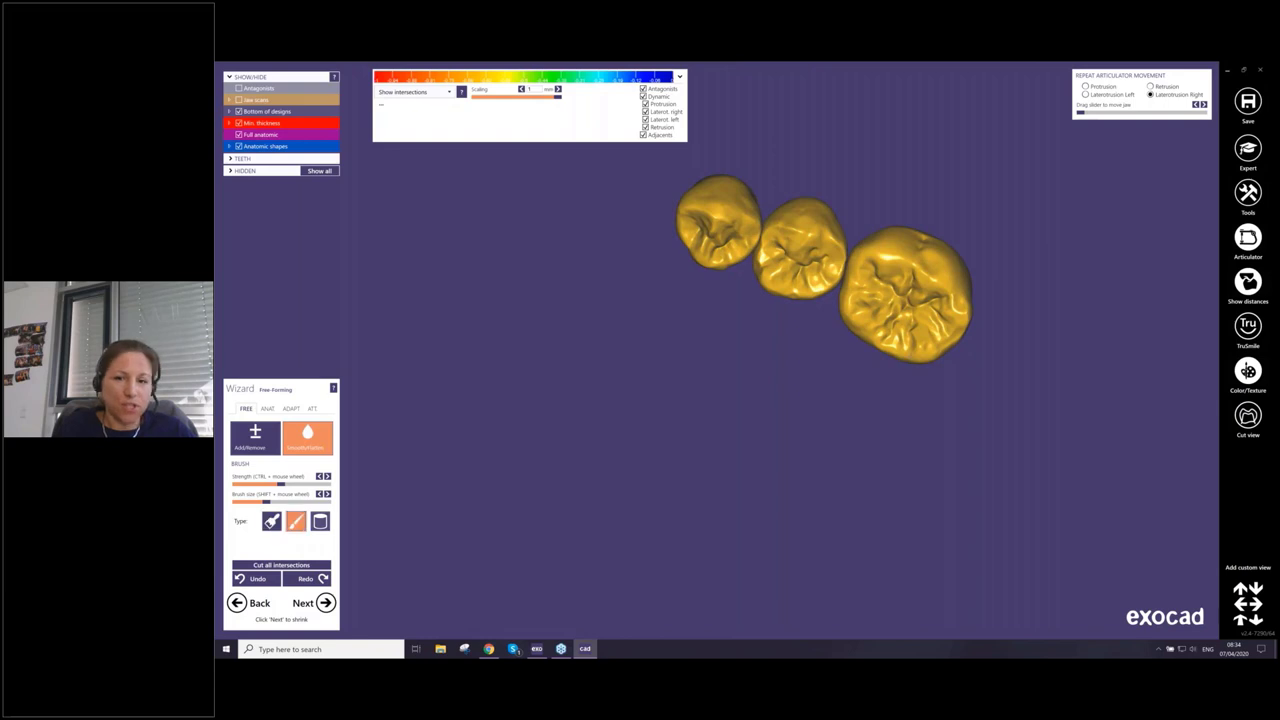
{"action": "scroll", "coordinate": [908, 322], "scroll_direction": "up", "scroll_amount": 3}
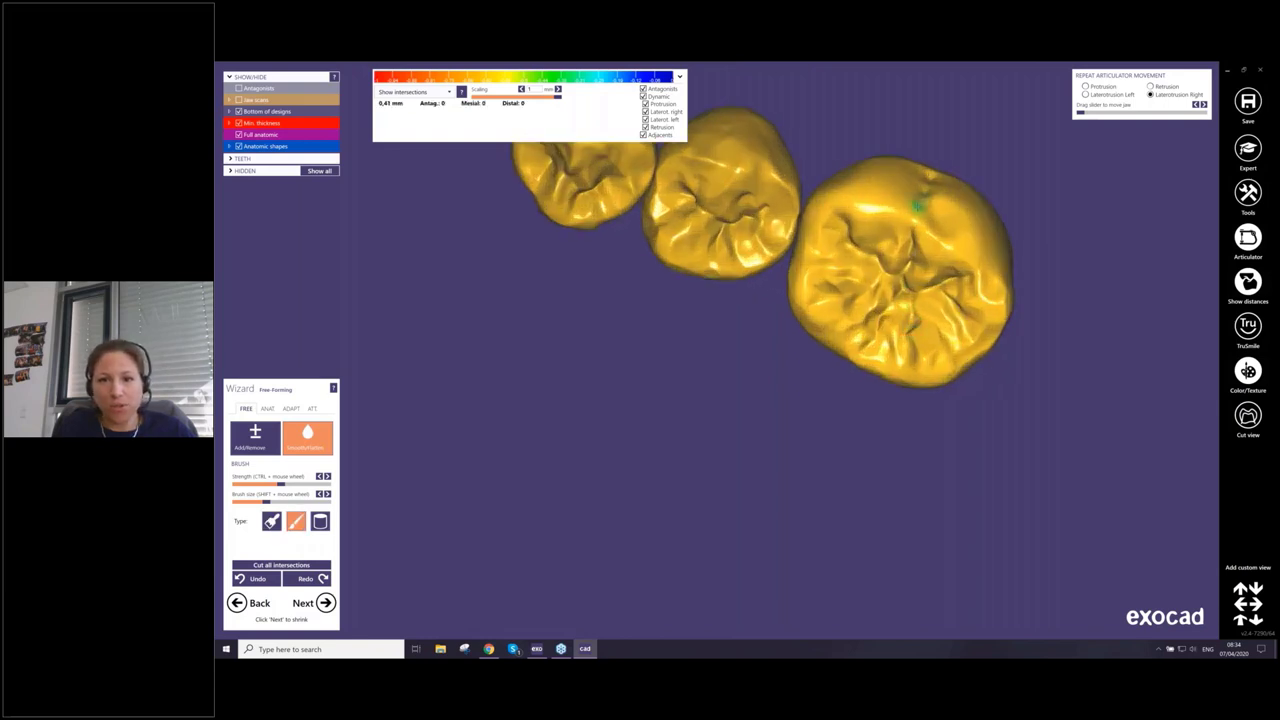
{"action": "key", "text": "Tab"}
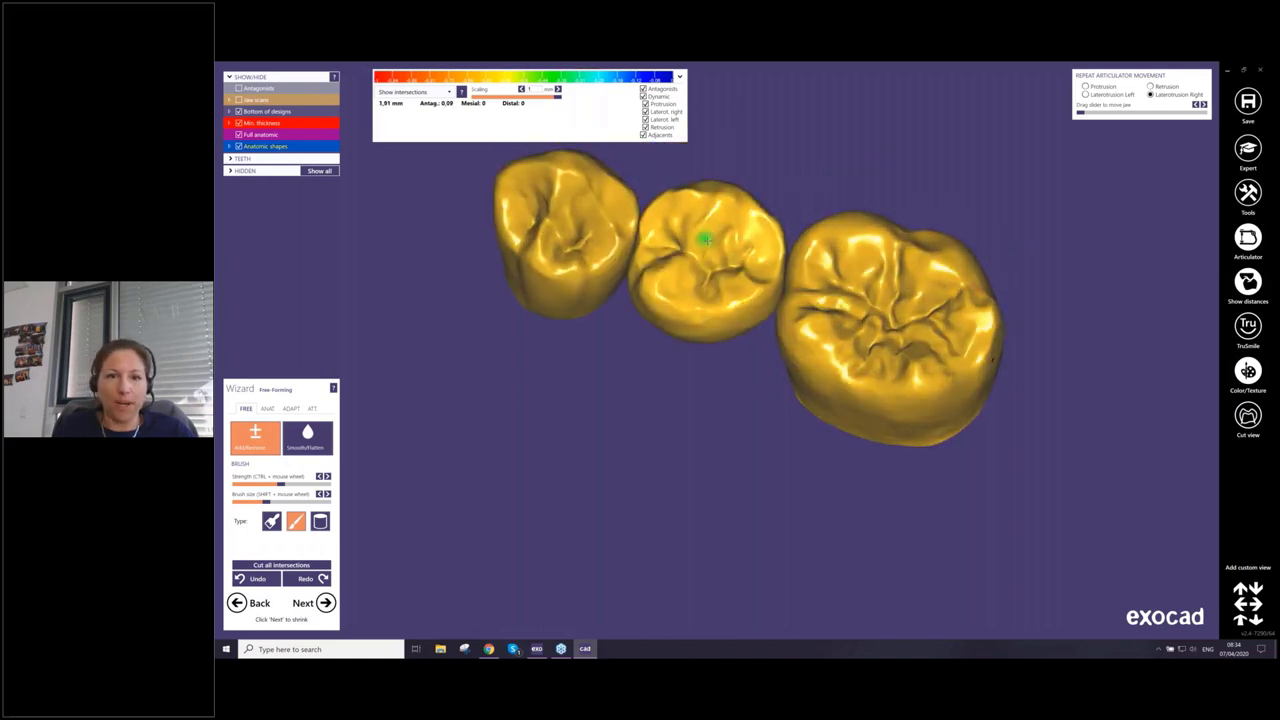
{"action": "right_click_drag", "start_coordinate": [703, 240], "coordinate": [691, 214]}
{"action": "middle_click_drag", "start_coordinate": [691, 214], "coordinate": [685, 278]}
{"action": "right_click_drag", "start_coordinate": [683, 277], "coordinate": [591, 251]}
Set Smooth/Flatten with the cylinder brush type and check it over the approximal areas of tooth 45
{"action": "left_click", "coordinate": [308, 437]}
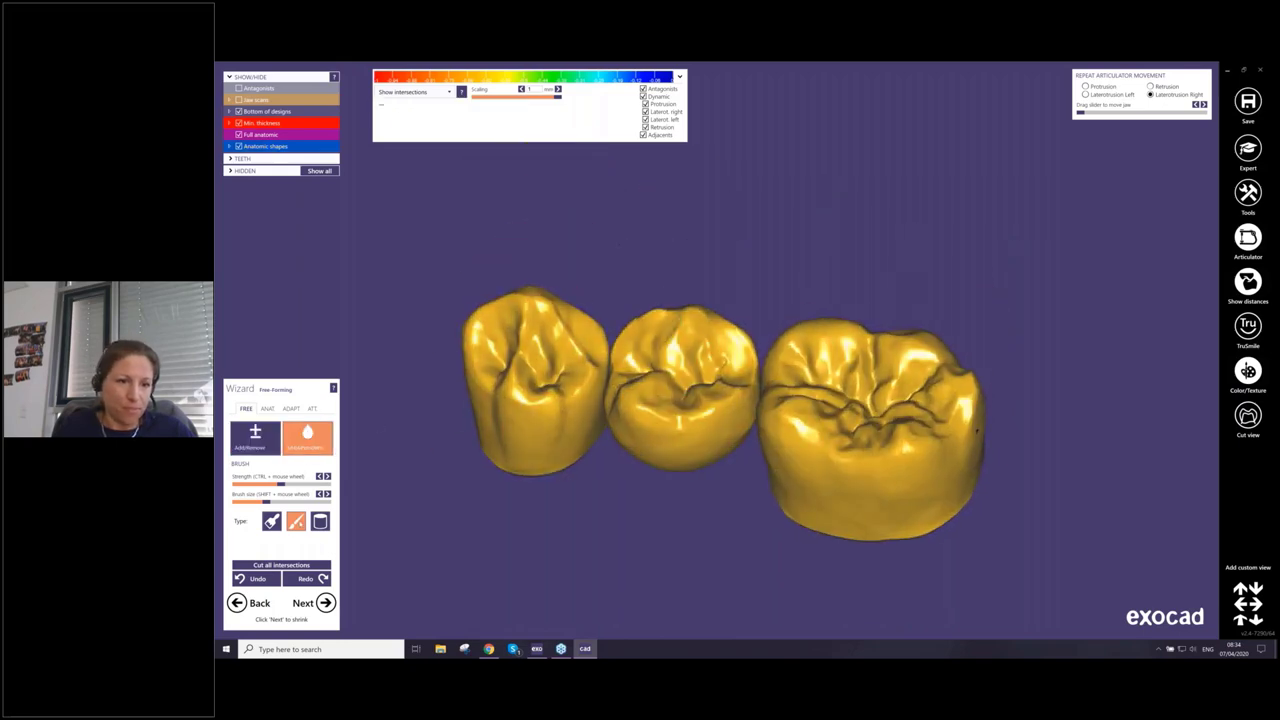
{"action": "left_click", "coordinate": [320, 521]}
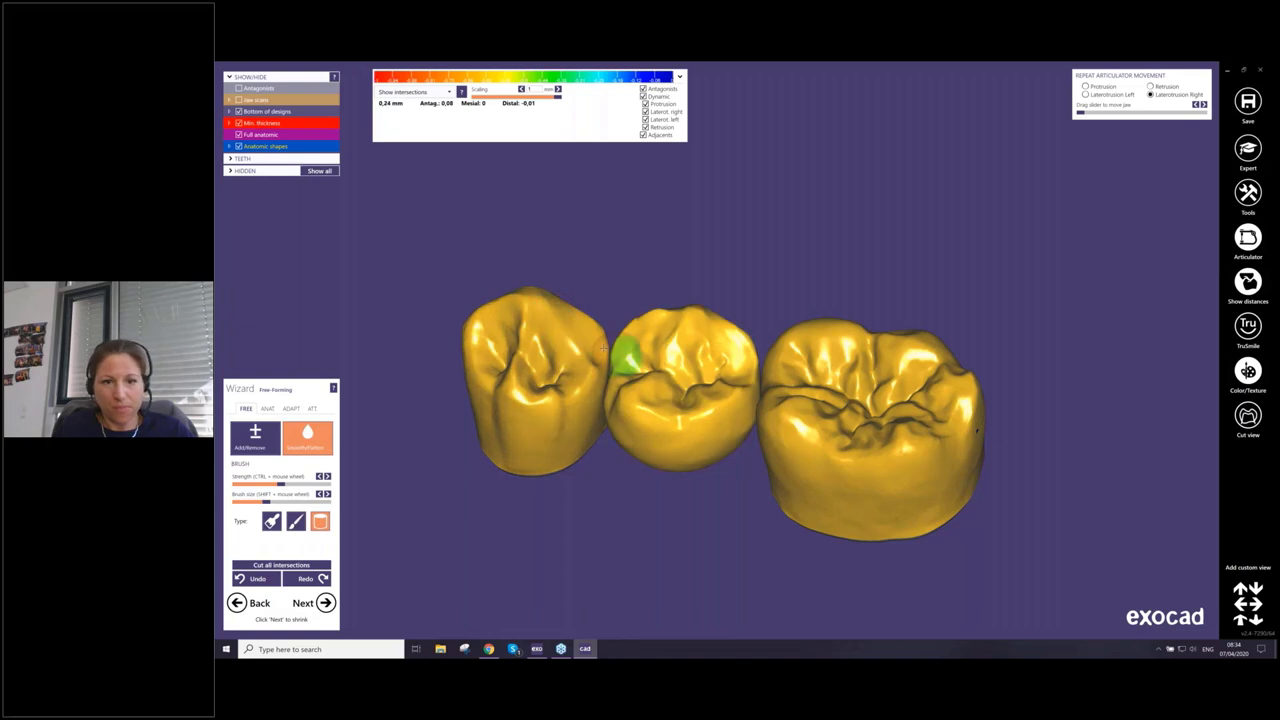
{"action": "right_click_drag", "start_coordinate": [623, 363], "coordinate": [690, 252]}
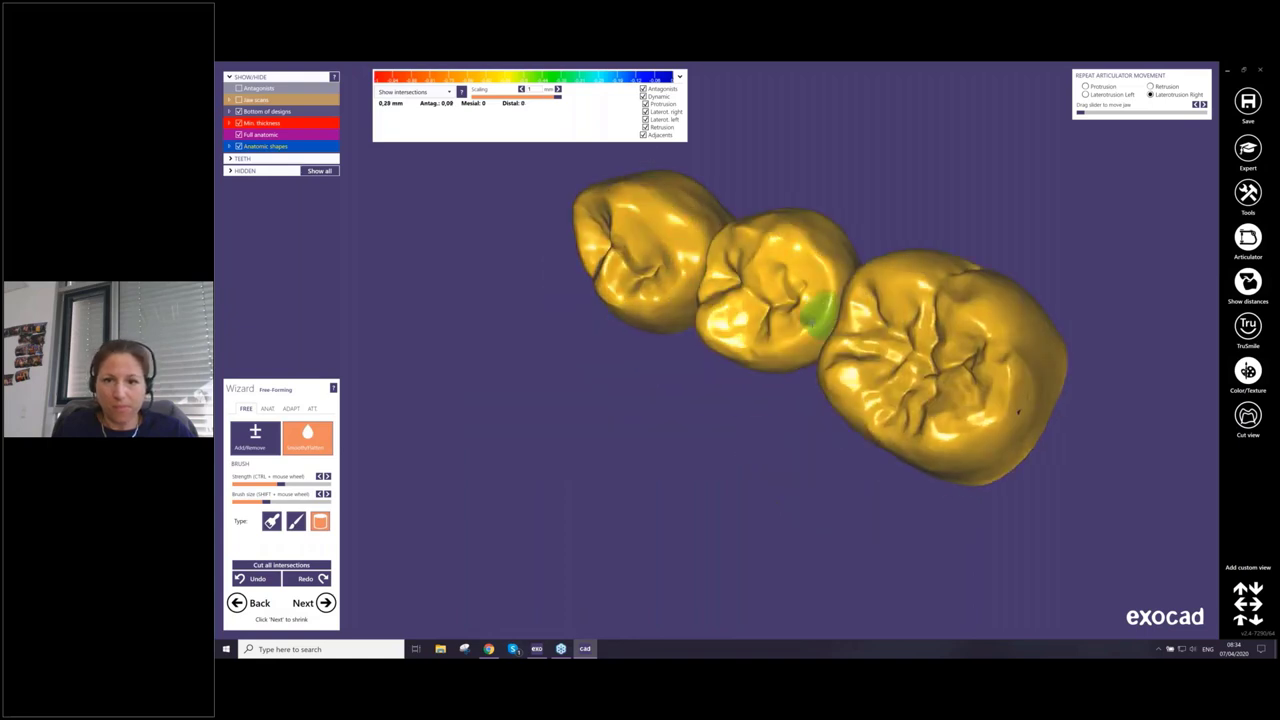
{"action": "mouse_move", "coordinate": [804, 330]}
{"action": "right_mouse_down"}
{"action": "mouse_move", "coordinate": [814, 318]}
{"action": "mouse_move", "coordinate": [380, 285]}
{"action": "right_mouse_up"}
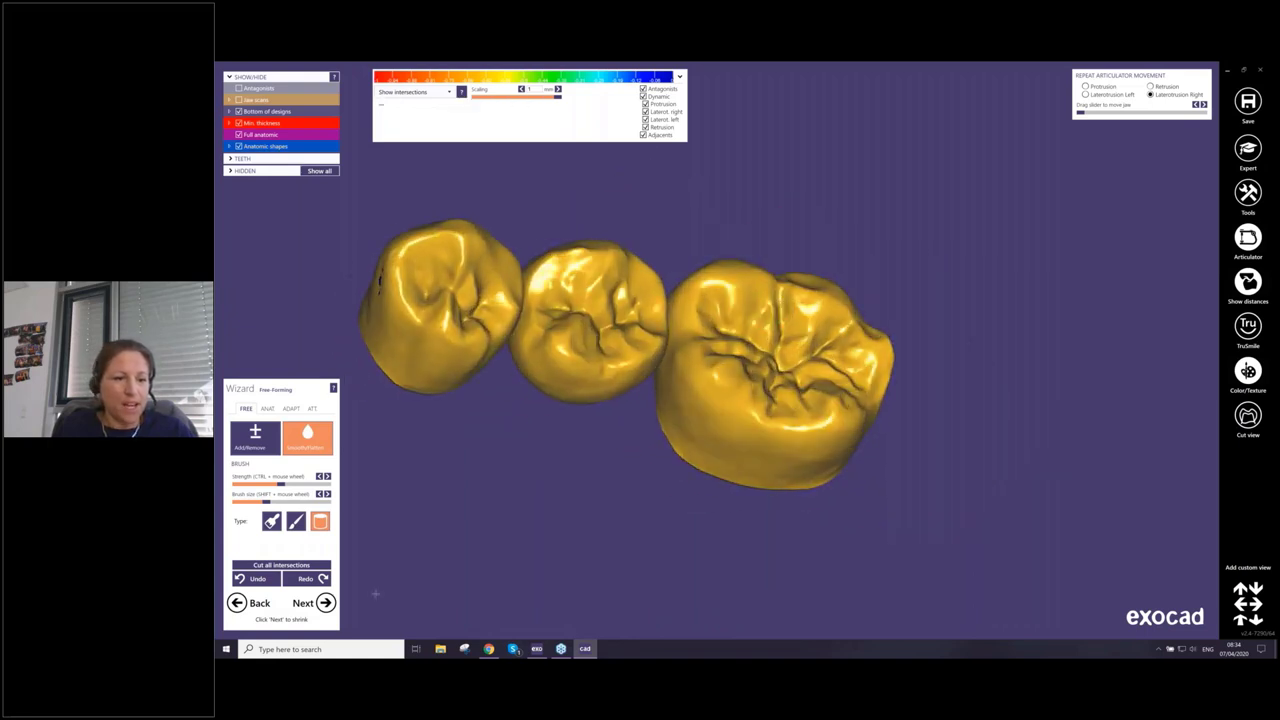
Finish free-forming, proceed to shrinking and set the shrink depth to 0.76 mm for teeth 44 and 45
{"action": "left_click", "coordinate": [325, 603]}
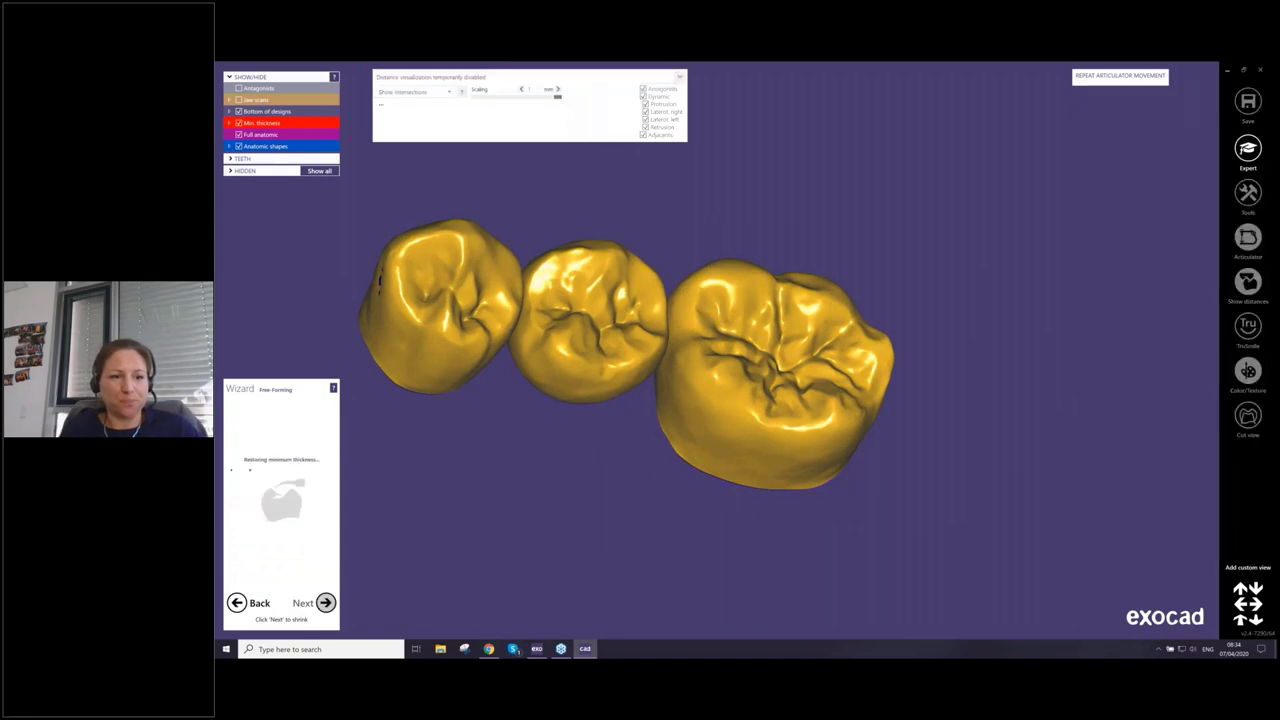
{"action": "right_click_drag", "start_coordinate": [498, 357], "coordinate": [734, 366]}
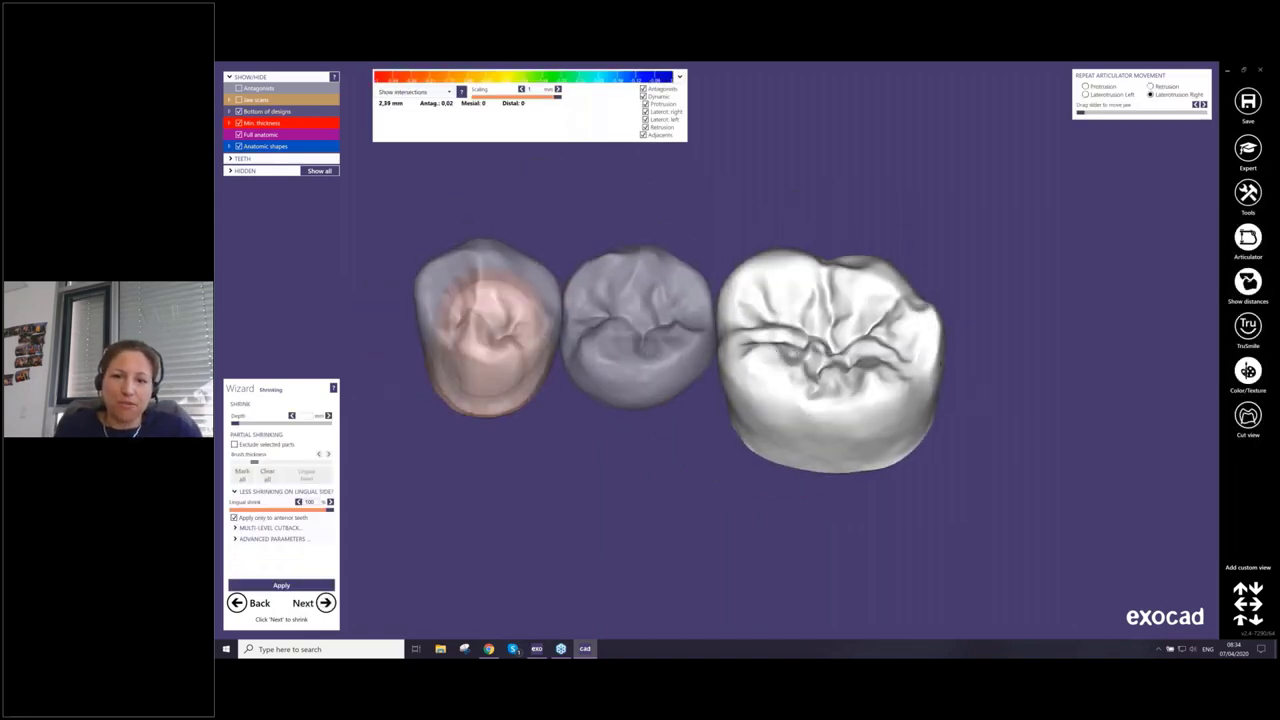
{"action": "scroll", "coordinate": [790, 378], "scroll_direction": "down", "scroll_amount": 3}
{"action": "right_click_drag", "start_coordinate": [591, 320], "coordinate": [634, 405]}
{"action": "middle_click_drag", "start_coordinate": [634, 405], "coordinate": [696, 273]}
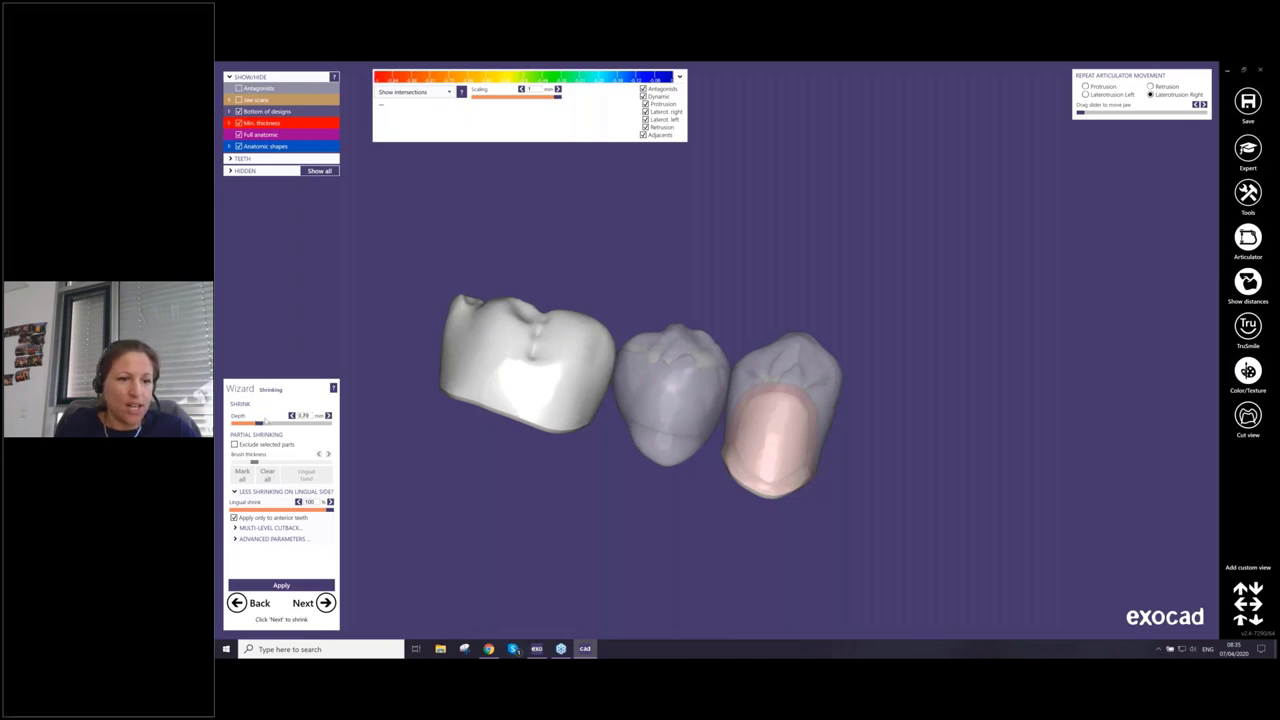
Enable Exclude selected parts for partial shrinking, enlarge the marking brush and hide the full anatomic crown of tooth 46
{"action": "left_click", "coordinate": [237, 445]}
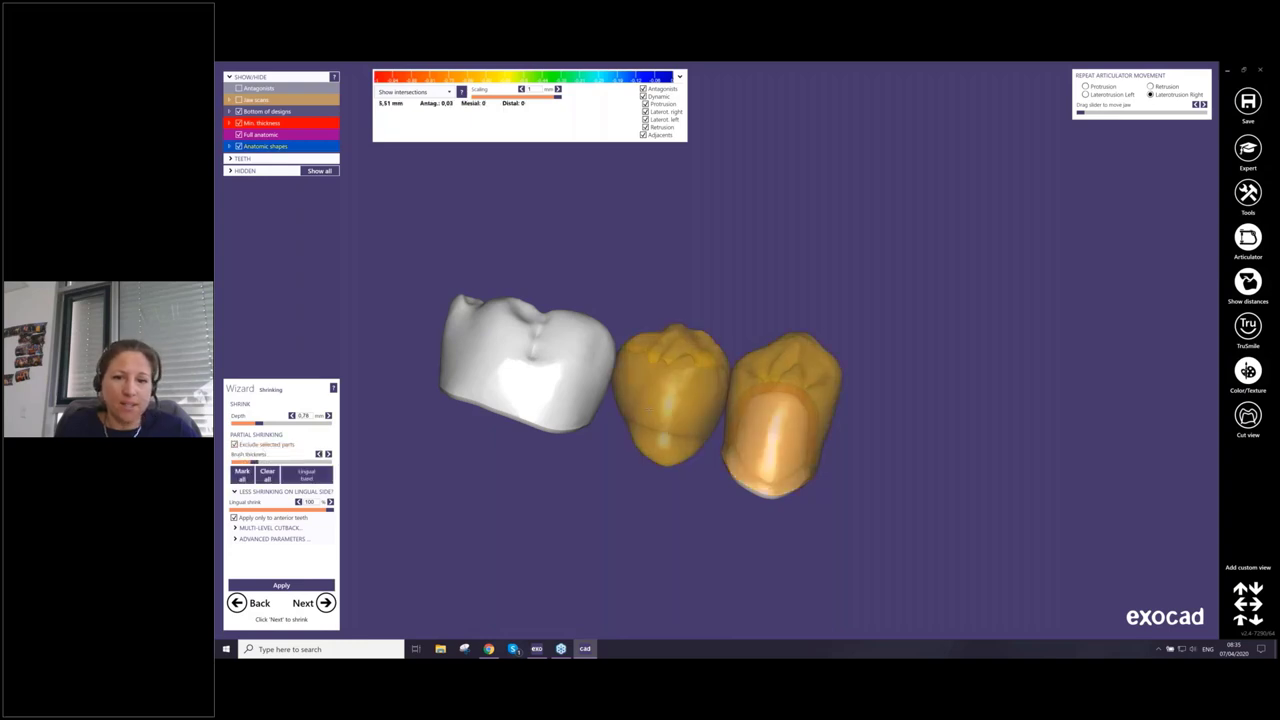
{"action": "left_click", "coordinate": [652, 404]}
{"action": "right_click_drag", "start_coordinate": [648, 398], "coordinate": [449, 470]}
{"action": "middle_click", "coordinate": [557, 511], "text": "ctrl"}
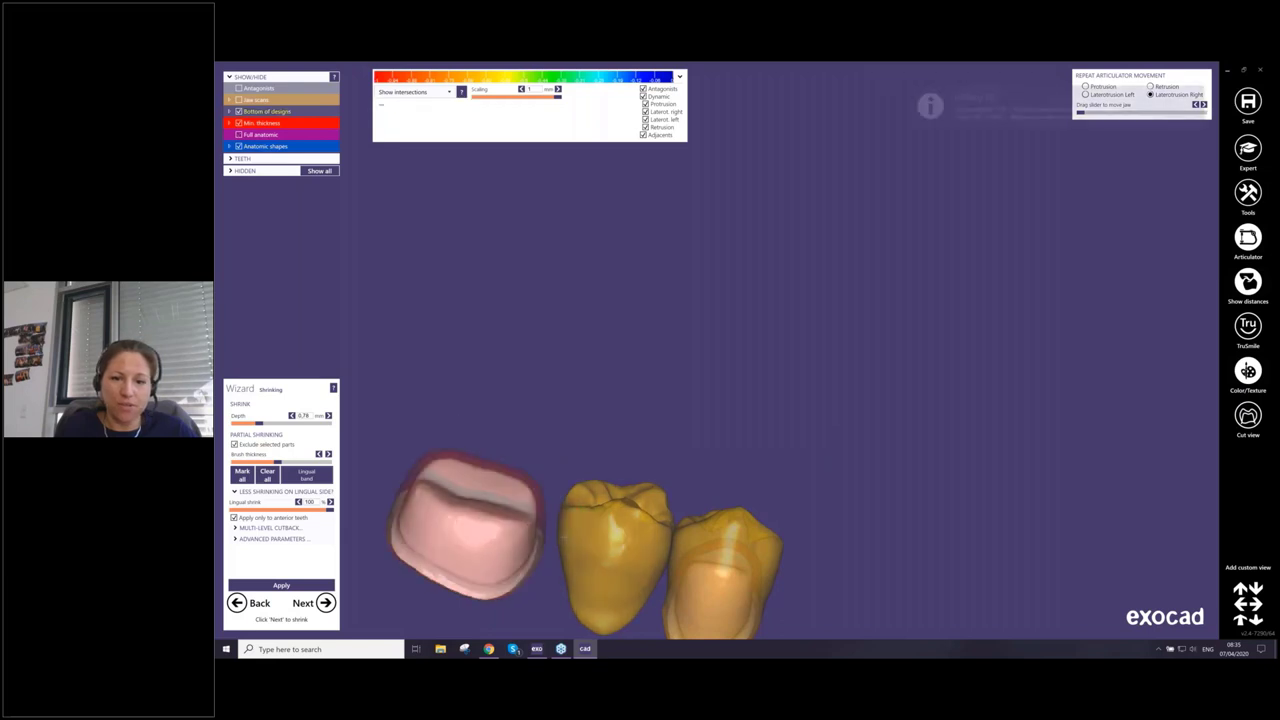
Hide the premolar's anatomic shape beside the pontic and brush the pontic's occlusal surface to exclude it from shrinking, using a thicker brush
{"action": "middle_click", "coordinate": [680, 527], "text": "ctrl"}
{"action": "mouse_move", "coordinate": [672, 521]}
{"action": "right_mouse_down"}
{"action": "mouse_move", "coordinate": [680, 500]}
{"action": "mouse_move", "coordinate": [614, 457]}
{"action": "mouse_move", "coordinate": [753, 499]}
{"action": "mouse_move", "coordinate": [974, 174]}
{"action": "right_mouse_up"}
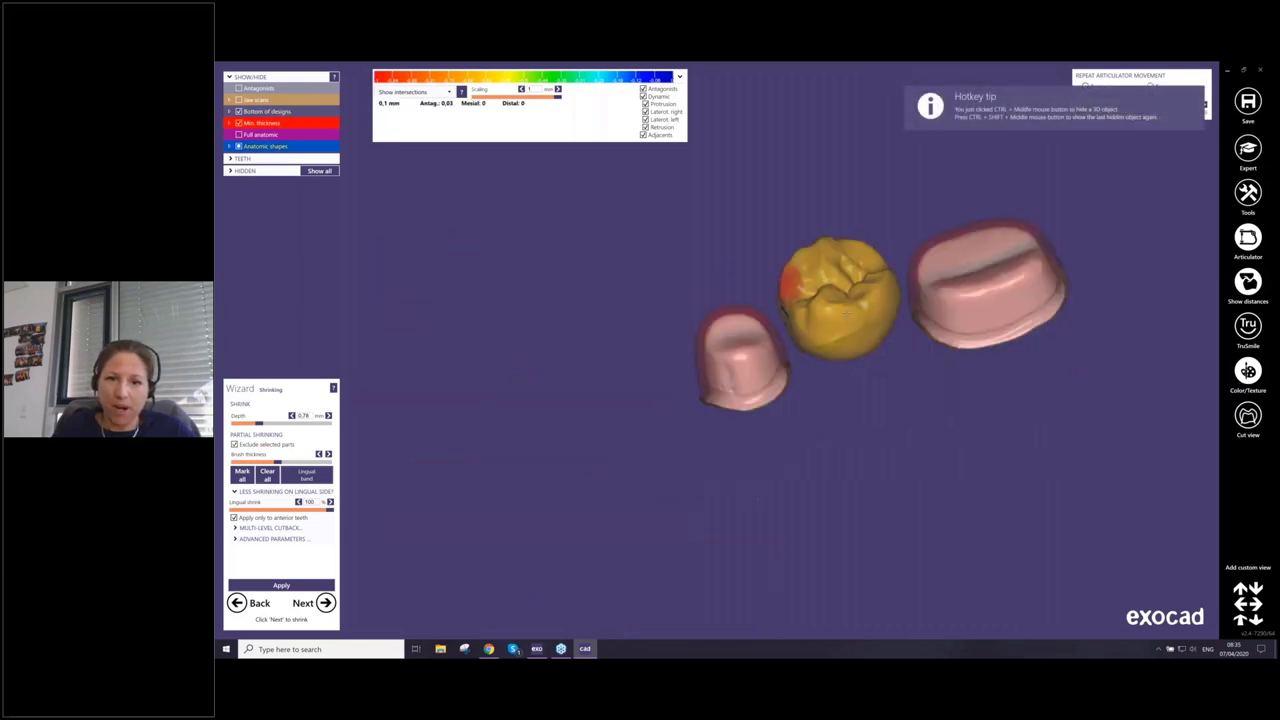
{"action": "scroll", "coordinate": [834, 304], "scroll_direction": "up", "scroll_amount": 3, "text": "shift"}
{"action": "scroll", "coordinate": [834, 304], "scroll_direction": "up", "scroll_amount": 2, "text": "shift"}
{"action": "scroll", "coordinate": [834, 304], "scroll_direction": "up", "scroll_amount": 4}
{"action": "mouse_move", "coordinate": [834, 304]}
{"action": "left_mouse_down"}
{"action": "mouse_move", "coordinate": [834, 325]}
{"action": "mouse_move", "coordinate": [806, 280]}
{"action": "left_mouse_up"}
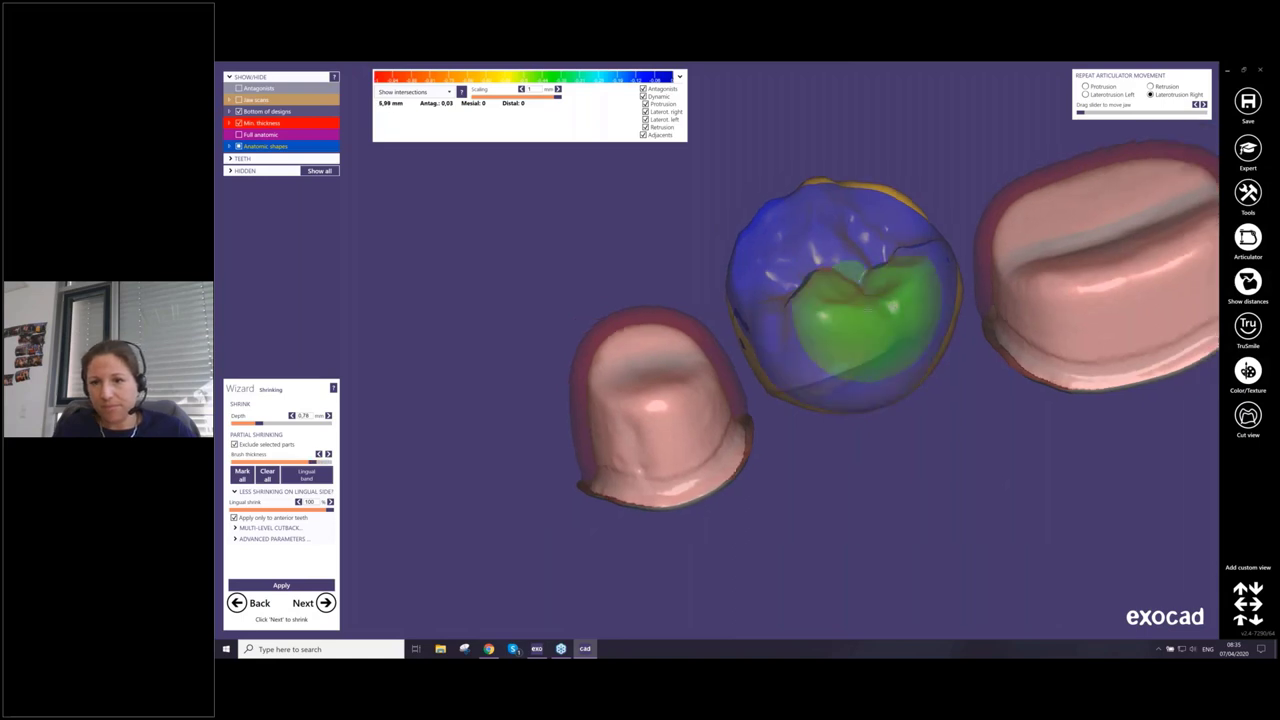
Extend the shrink exclusion marking over the pontic's lingual and proximal surfaces towards its underside
{"action": "mouse_move", "coordinate": [866, 322]}
{"action": "right_mouse_down"}
{"action": "mouse_move", "coordinate": [894, 263]}
{"action": "mouse_move", "coordinate": [595, 350]}
{"action": "mouse_move", "coordinate": [862, 296]}
{"action": "right_mouse_up"}
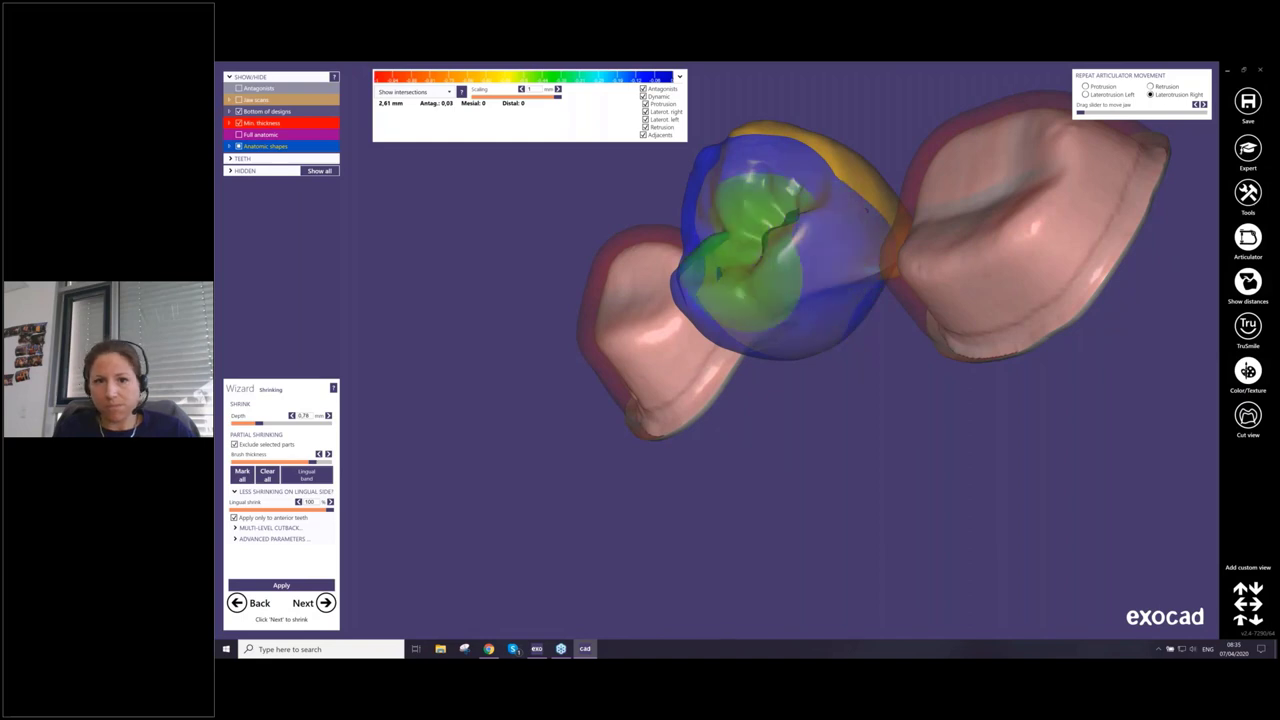
{"action": "right_click_drag", "start_coordinate": [745, 280], "coordinate": [642, 284]}
{"action": "middle_click_drag", "start_coordinate": [642, 284], "coordinate": [1039, 411]}
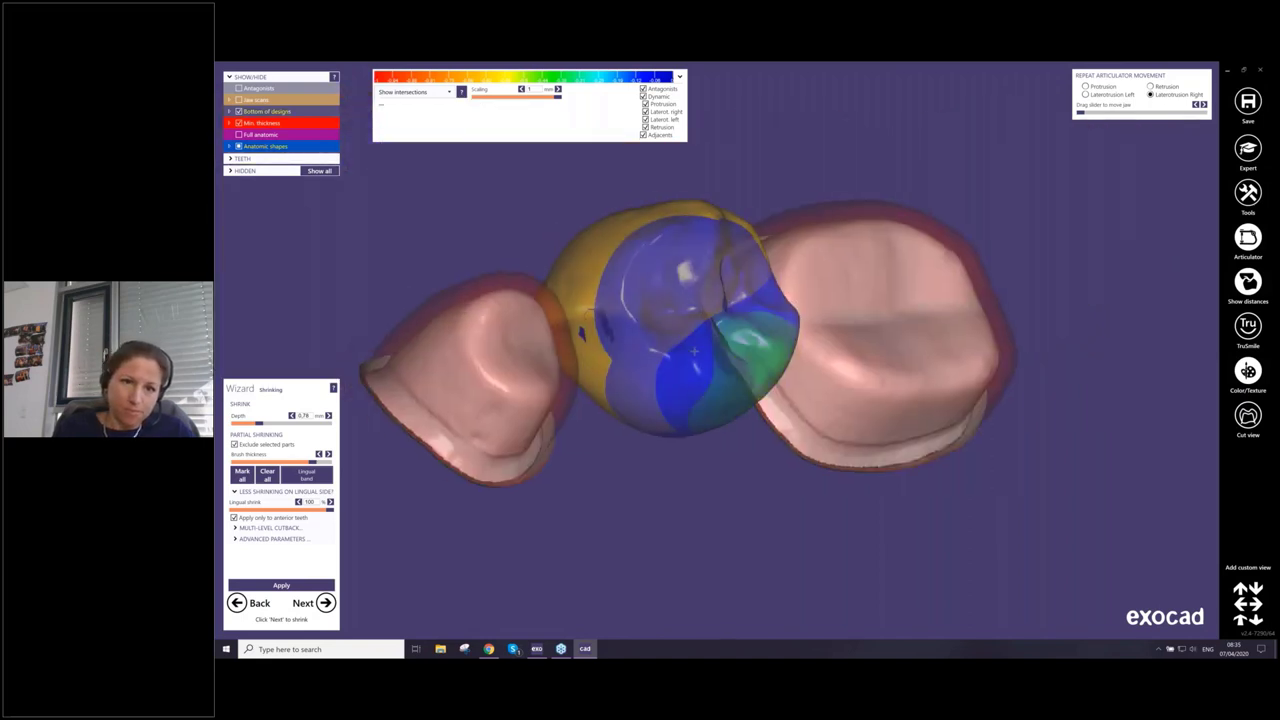
{"action": "right_click_drag", "start_coordinate": [660, 355], "coordinate": [876, 477]}
{"action": "middle_click_drag", "start_coordinate": [876, 477], "coordinate": [769, 243]}
{"action": "scroll", "coordinate": [760, 285], "scroll_direction": "down", "scroll_amount": 3}
{"action": "right_click_drag", "start_coordinate": [754, 331], "coordinate": [694, 346]}
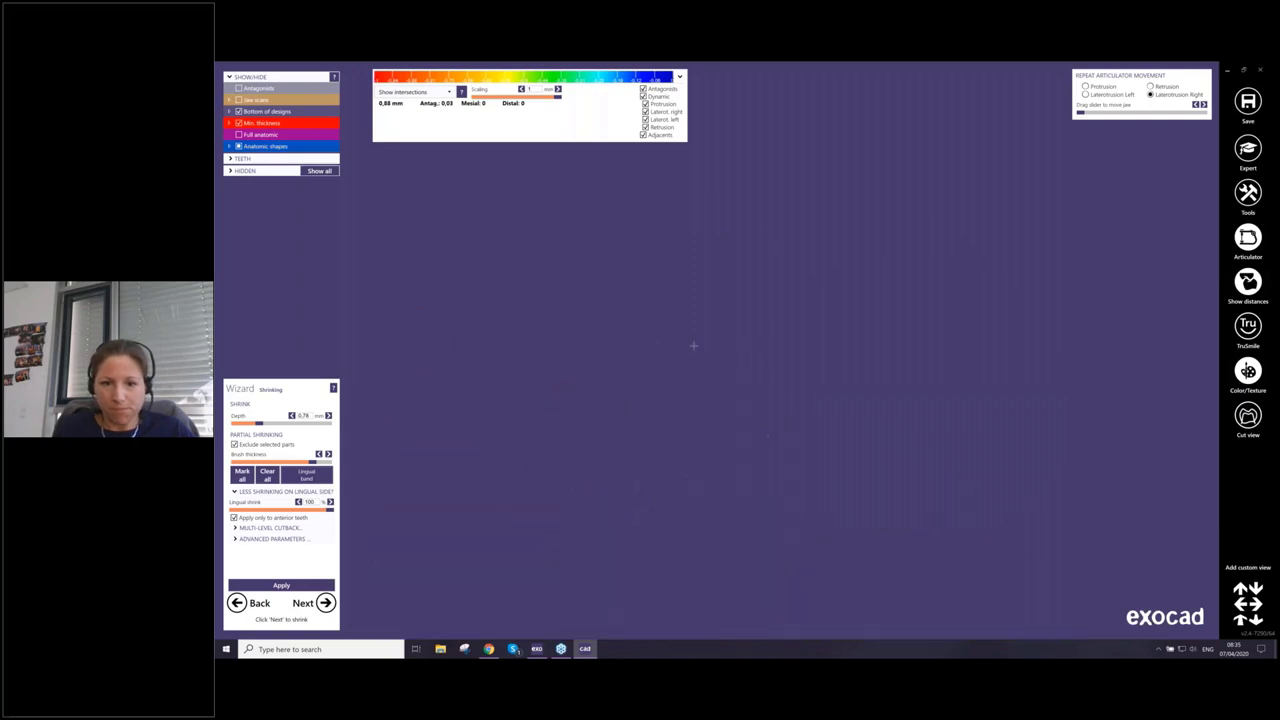
{"action": "middle_click_drag", "start_coordinate": [694, 346], "coordinate": [690, 80]}
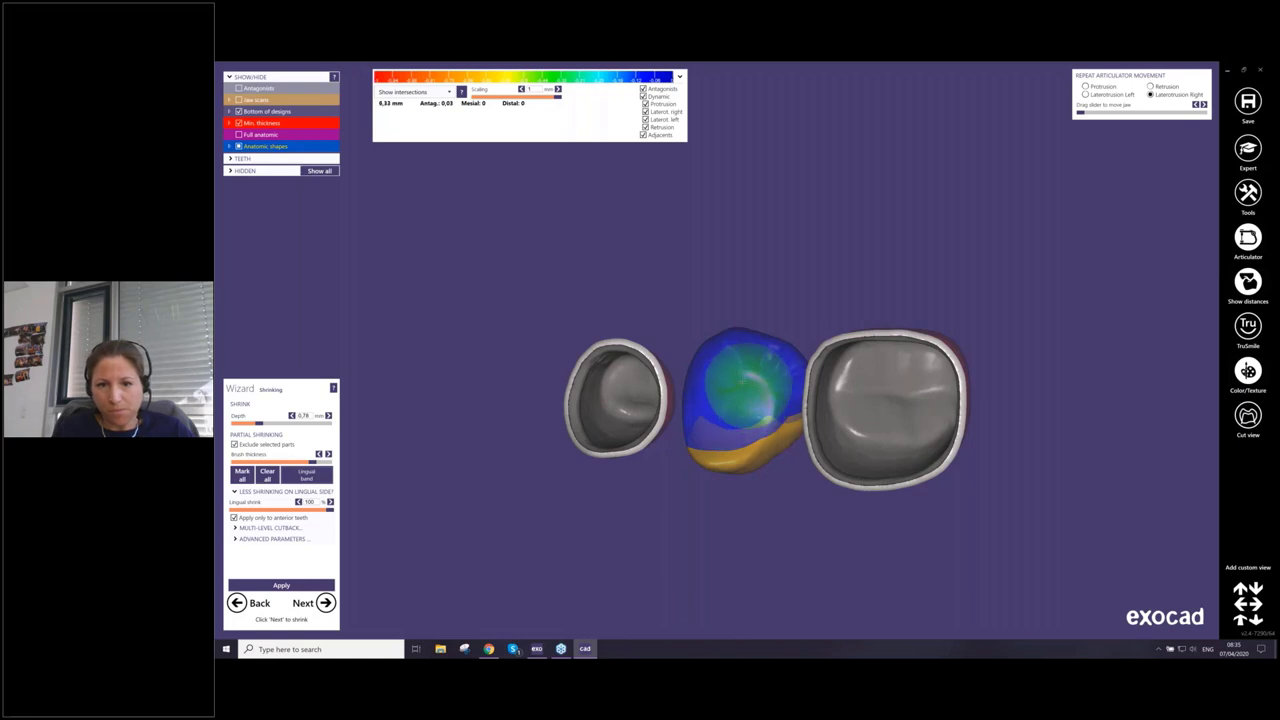
Make the pontic opaque and mark its basal tip, leaving only the buccal face to shrink by 0.76 mm
{"action": "mouse_move", "coordinate": [745, 385]}
{"action": "right_mouse_down"}
{"action": "mouse_move", "coordinate": [694, 420]}
{"action": "mouse_move", "coordinate": [736, 369]}
{"action": "right_mouse_up"}
{"action": "middle_click", "coordinate": [738, 362], "text": "shift"}
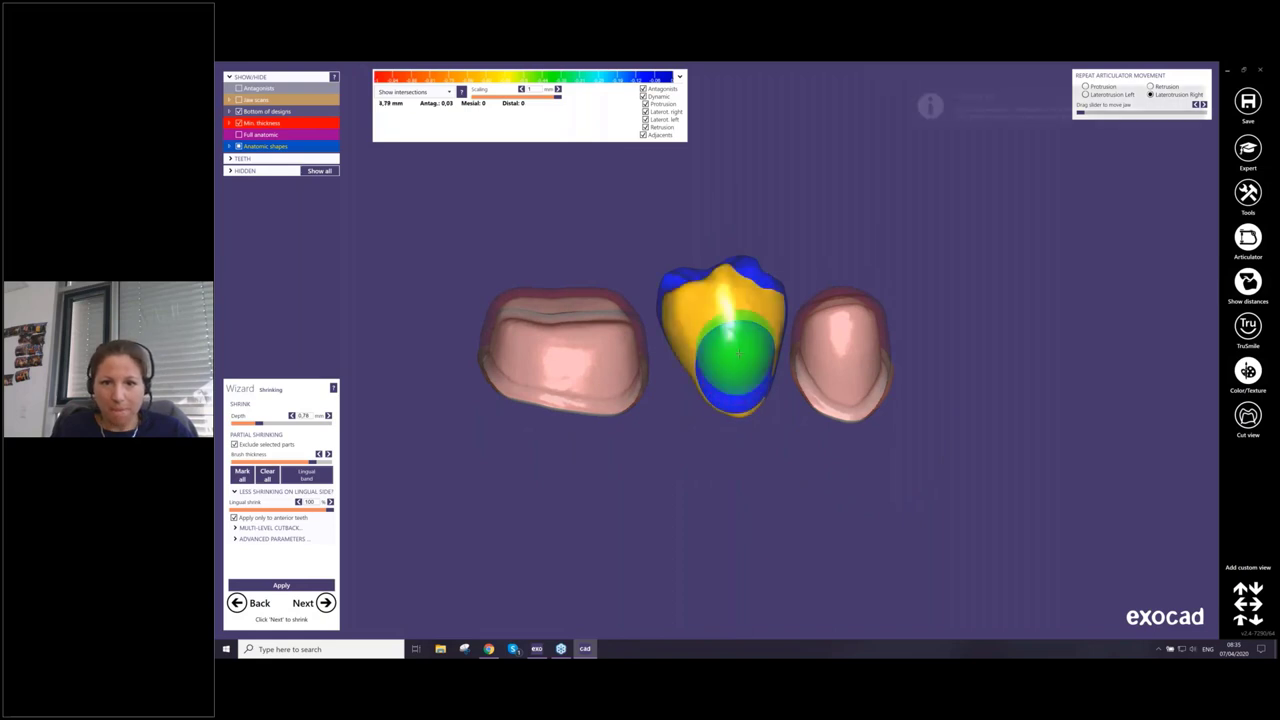
{"action": "middle_click", "coordinate": [738, 354], "text": "shift"}
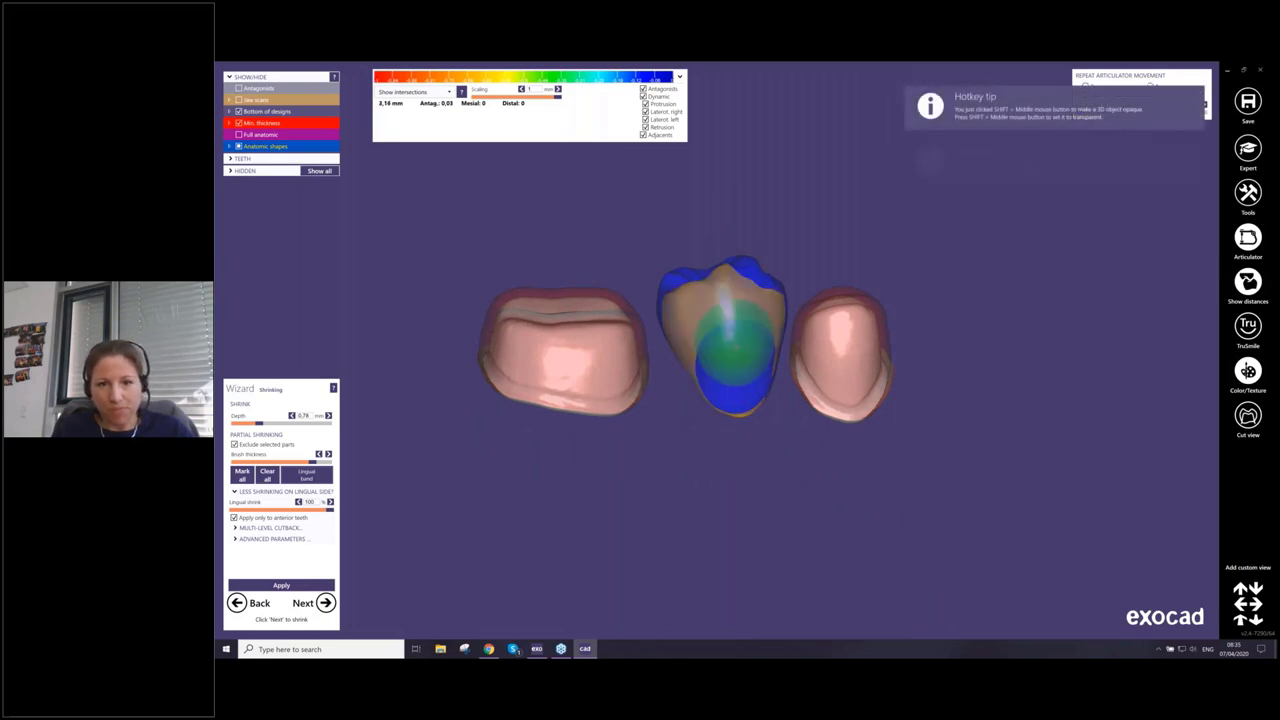
{"action": "middle_click", "coordinate": [738, 356], "text": "shift"}
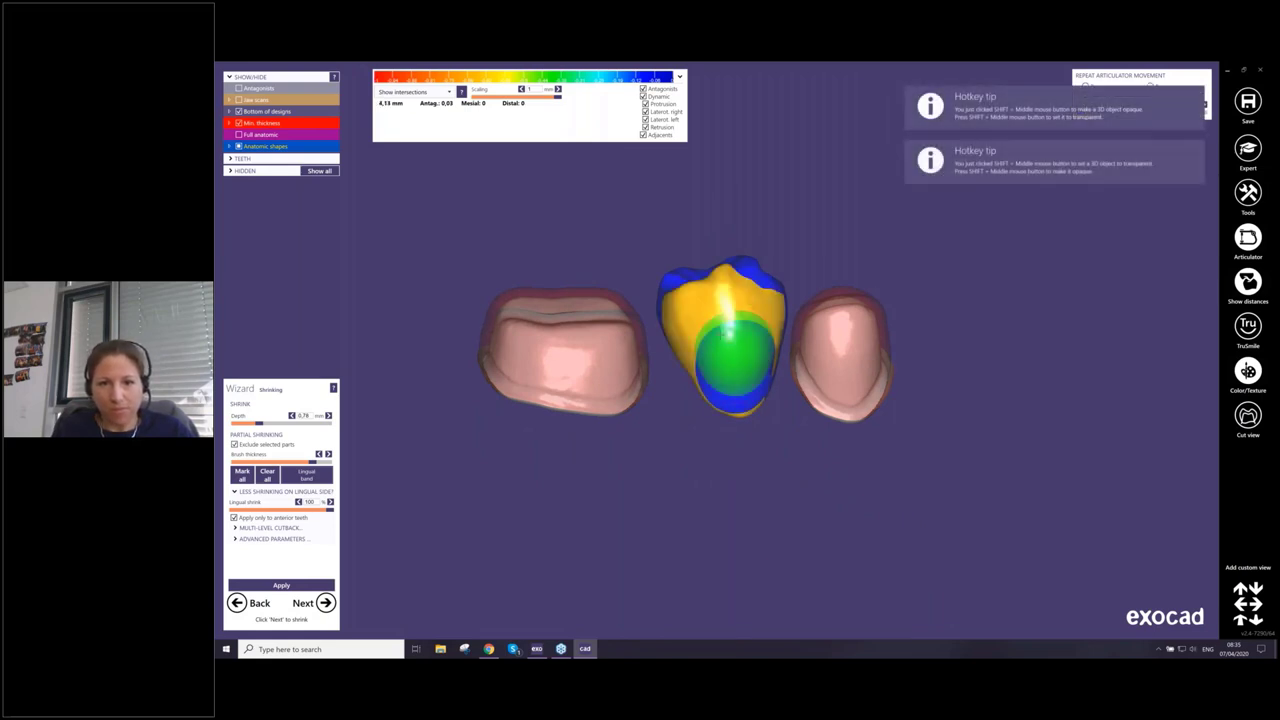
{"action": "mouse_move", "coordinate": [719, 329]}
{"action": "left_mouse_down"}
{"action": "mouse_move", "coordinate": [729, 362]}
{"action": "mouse_move", "coordinate": [730, 347]}
{"action": "mouse_move", "coordinate": [714, 386]}
{"action": "mouse_move", "coordinate": [738, 357]}
{"action": "left_mouse_up"}
{"action": "mouse_move", "coordinate": [742, 338]}
{"action": "right_mouse_down"}
{"action": "mouse_move", "coordinate": [700, 476]}
{"action": "mouse_move", "coordinate": [661, 461]}
{"action": "mouse_move", "coordinate": [683, 480]}
{"action": "mouse_move", "coordinate": [680, 498]}
{"action": "right_mouse_up"}
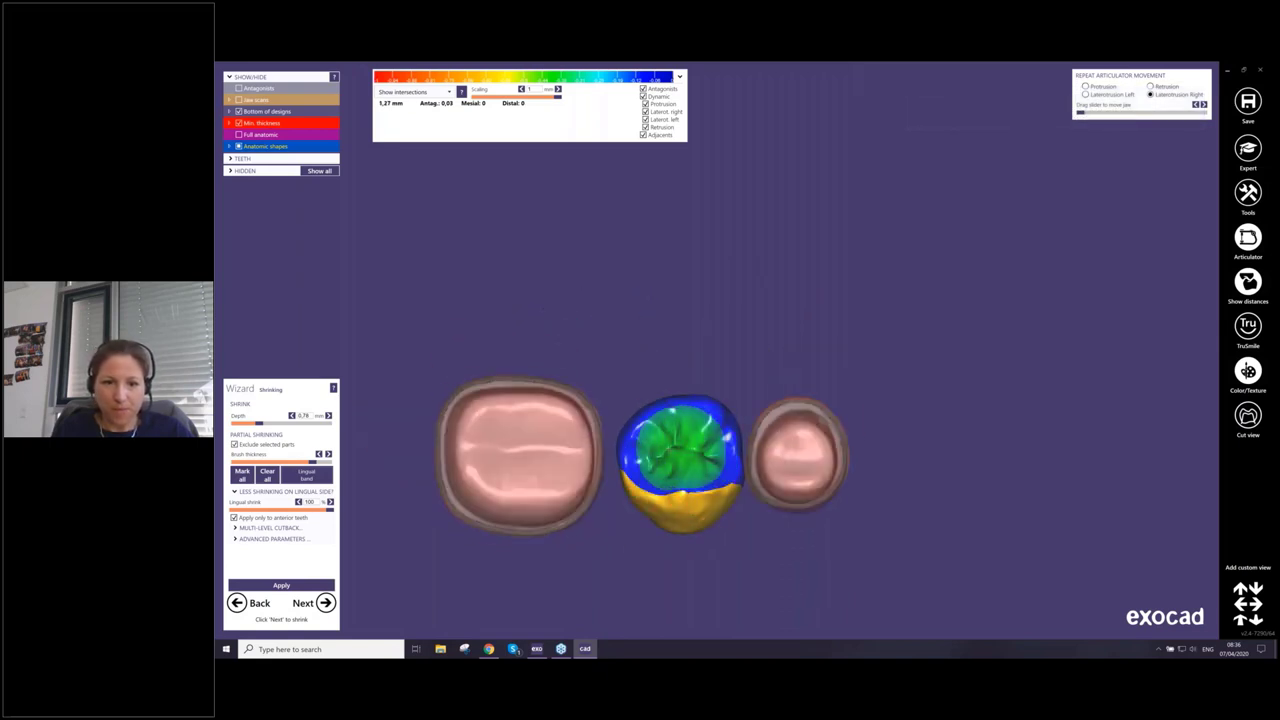
{"action": "mouse_move", "coordinate": [683, 455]}
{"action": "right_mouse_down"}
{"action": "mouse_move", "coordinate": [714, 430]}
{"action": "mouse_move", "coordinate": [691, 434]}
{"action": "right_mouse_up"}
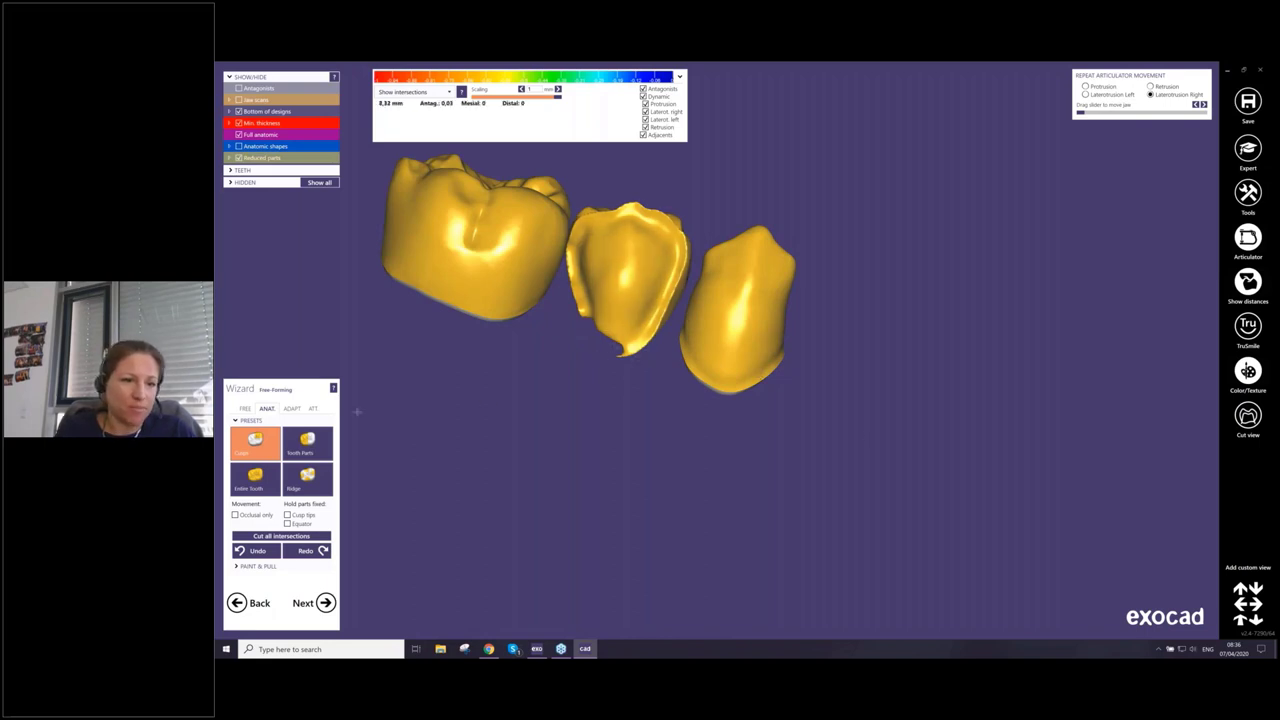
Smooth the lower buccal margin of the reduced pontic with the Smooth/Flatten free-forming brush
{"action": "left_click", "coordinate": [245, 409]}
{"action": "left_click", "coordinate": [307, 437]}
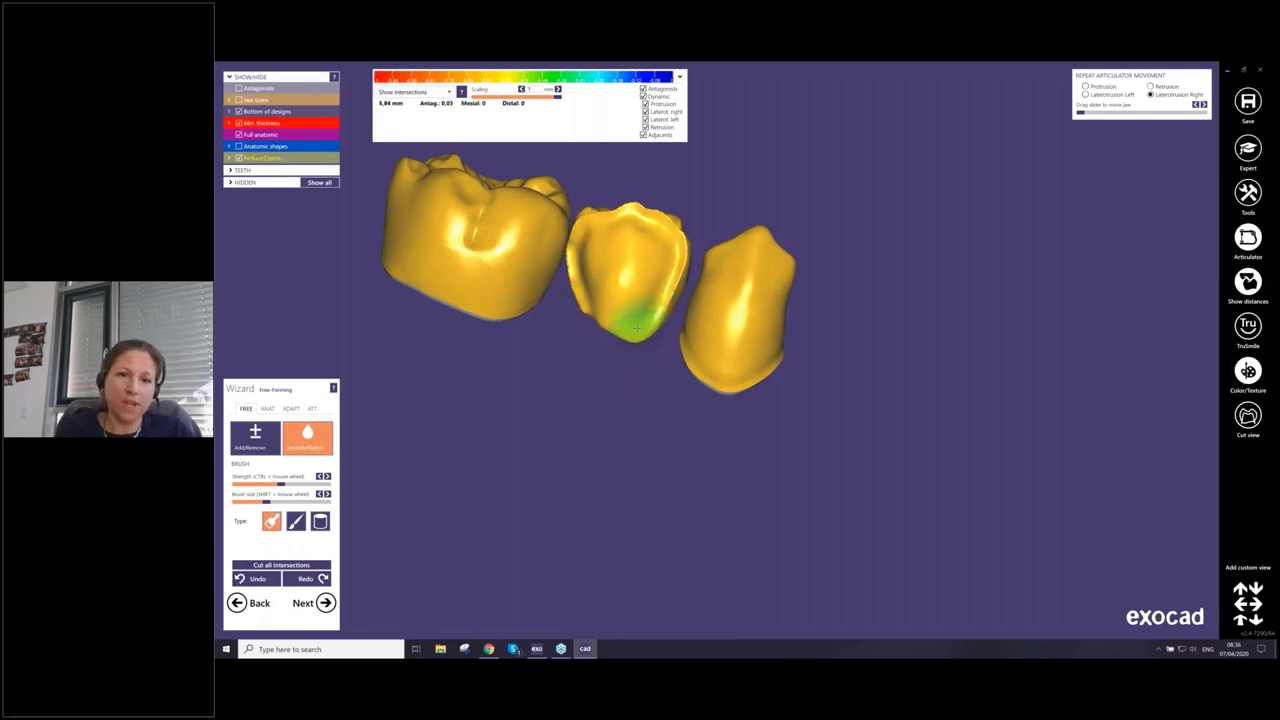
{"action": "right_click_drag", "start_coordinate": [620, 314], "coordinate": [614, 401]}
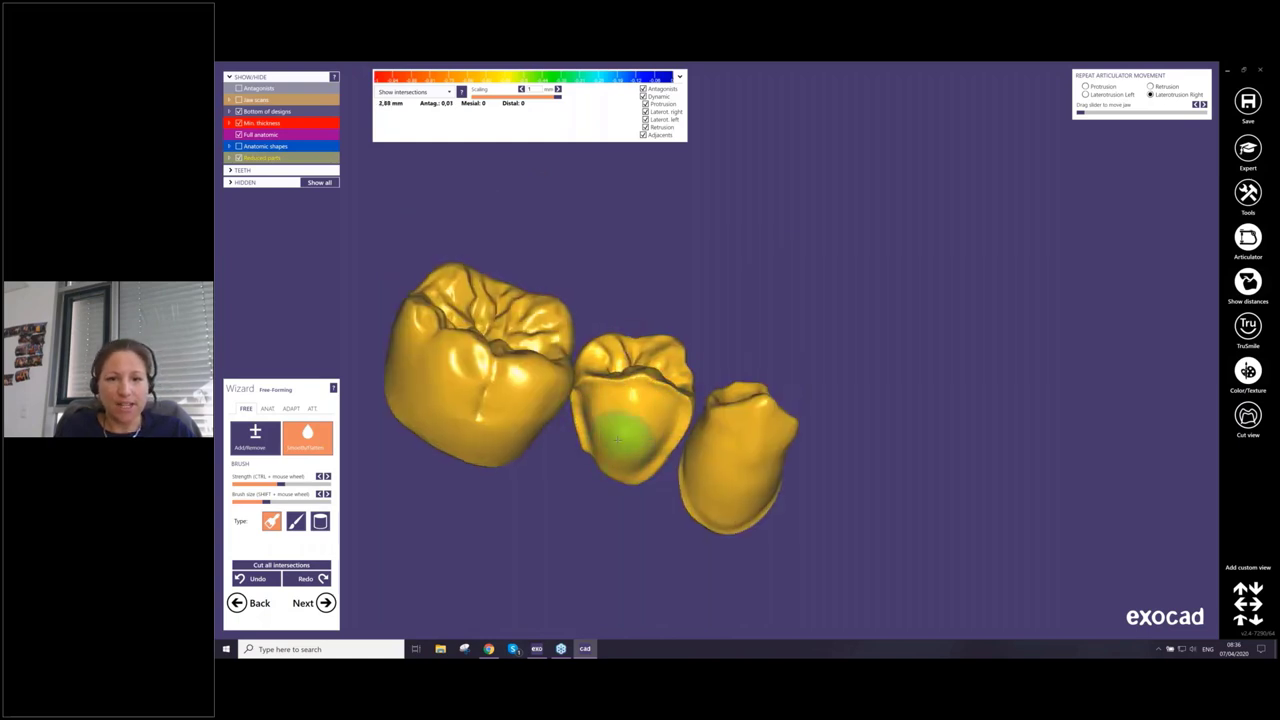
{"action": "mouse_move", "coordinate": [614, 434]}
{"action": "right_mouse_down"}
{"action": "mouse_move", "coordinate": [548, 450]}
{"action": "mouse_move", "coordinate": [611, 445]}
{"action": "mouse_move", "coordinate": [586, 420]}
{"action": "right_mouse_up"}
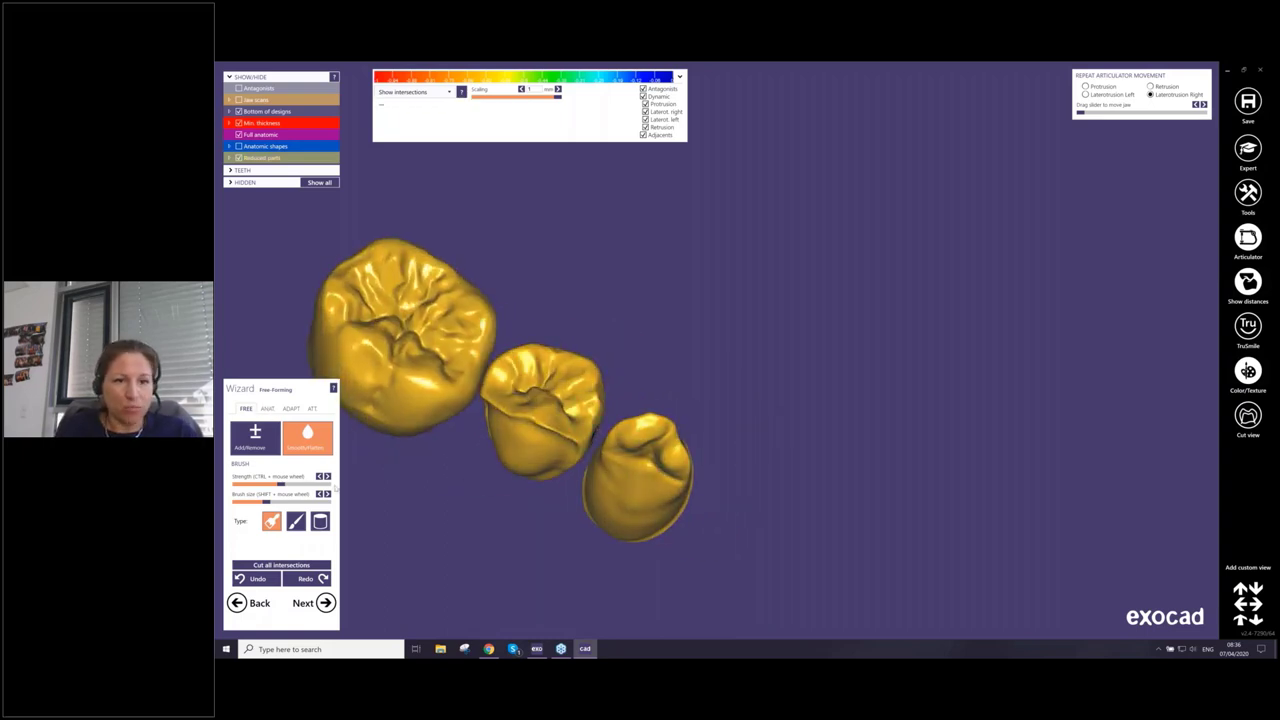
{"action": "right_click_drag", "start_coordinate": [415, 458], "coordinate": [415, 460]}
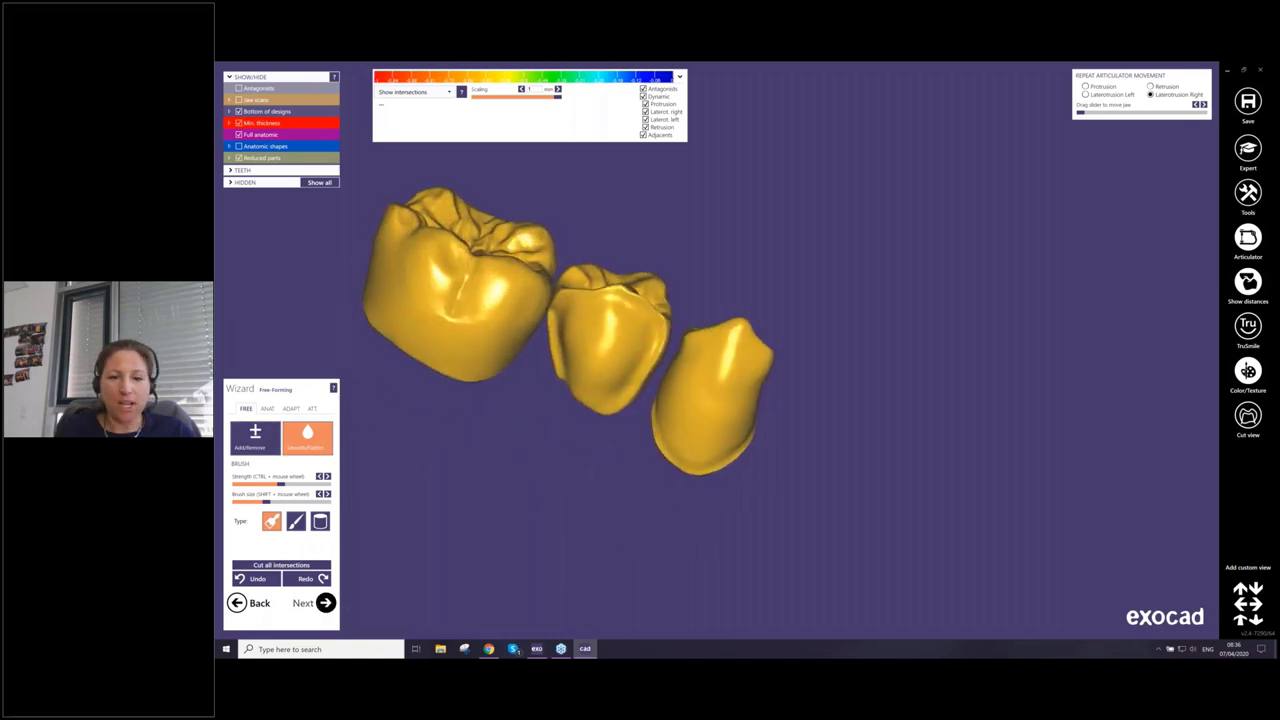
Continue to connector design, adjust the connector between molar and pontic, and choose the downward-pointing rounded triangle as cross-section shape
{"action": "left_click", "coordinate": [325, 602]}
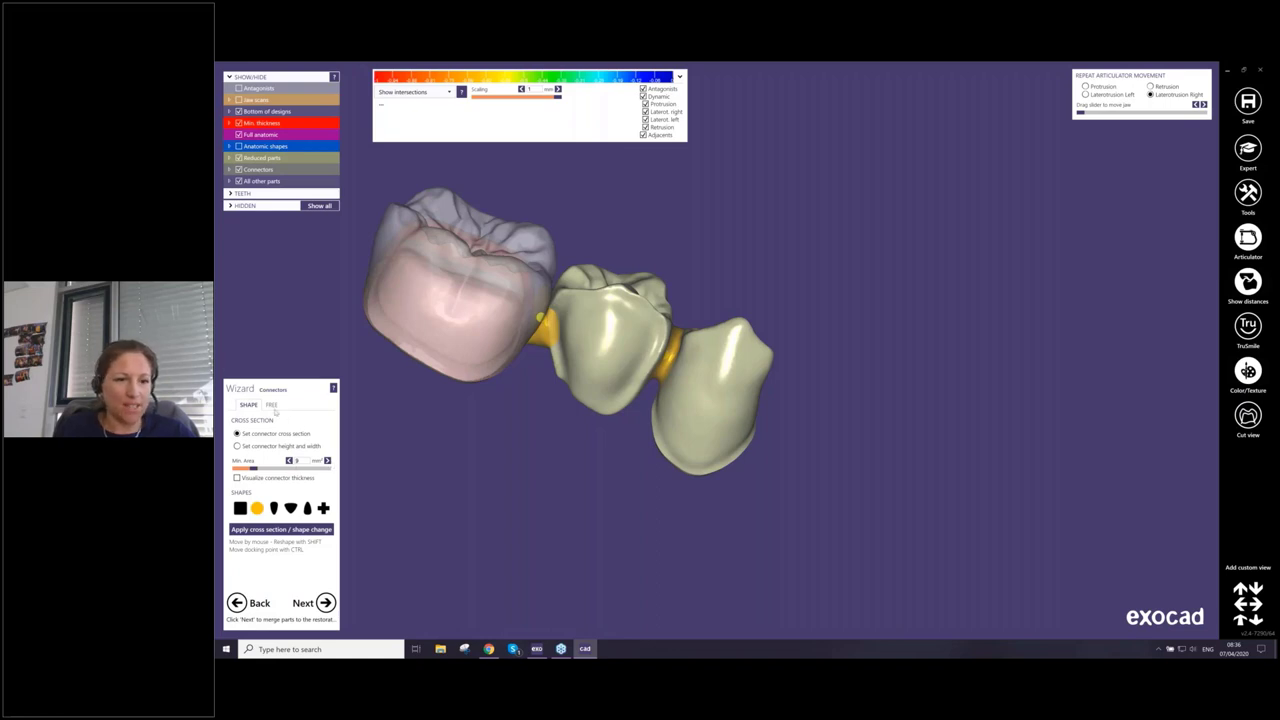
{"action": "right_click_drag", "start_coordinate": [394, 338], "coordinate": [440, 440]}
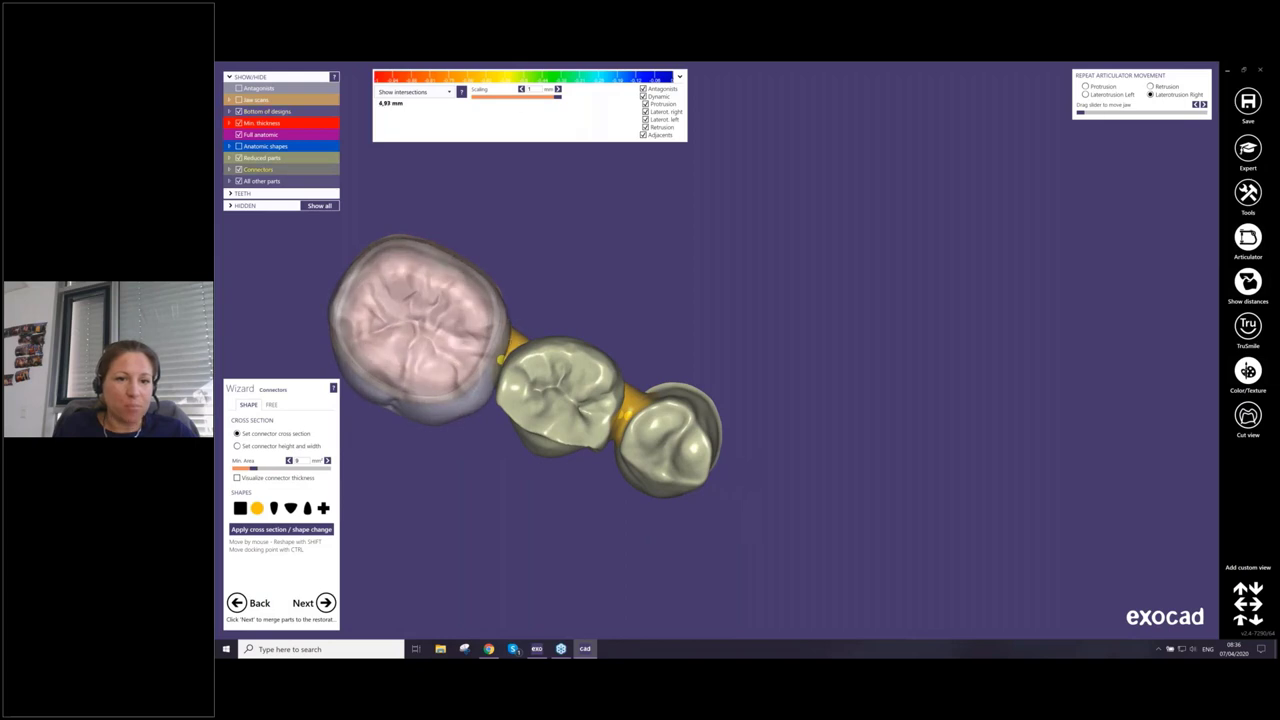
{"action": "left_click_drag", "start_coordinate": [567, 291], "coordinate": [510, 350]}
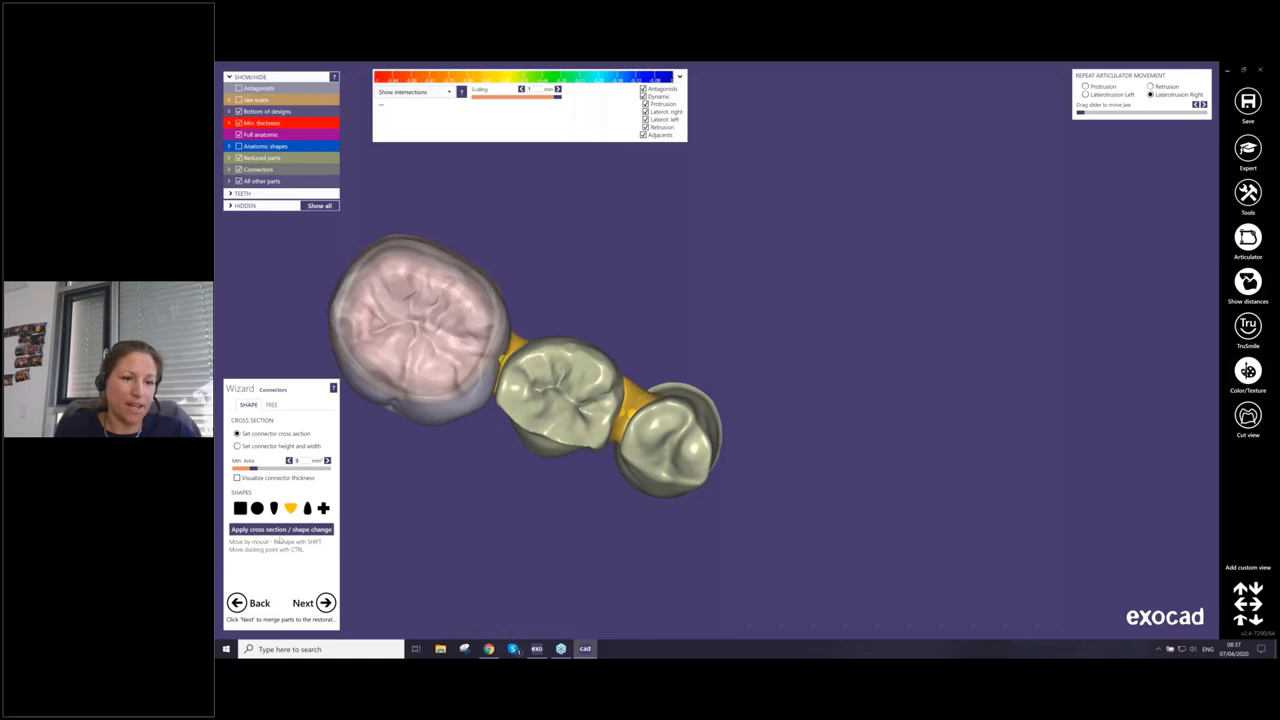
Apply the triangular cross-section to the connectors and reposition the one between the molar and the pontic
{"action": "right_click_drag", "start_coordinate": [489, 489], "coordinate": [522, 508]}
{"action": "left_click_drag", "start_coordinate": [532, 370], "coordinate": [552, 335]}
{"action": "left_click_drag", "start_coordinate": [528, 388], "coordinate": [564, 370]}
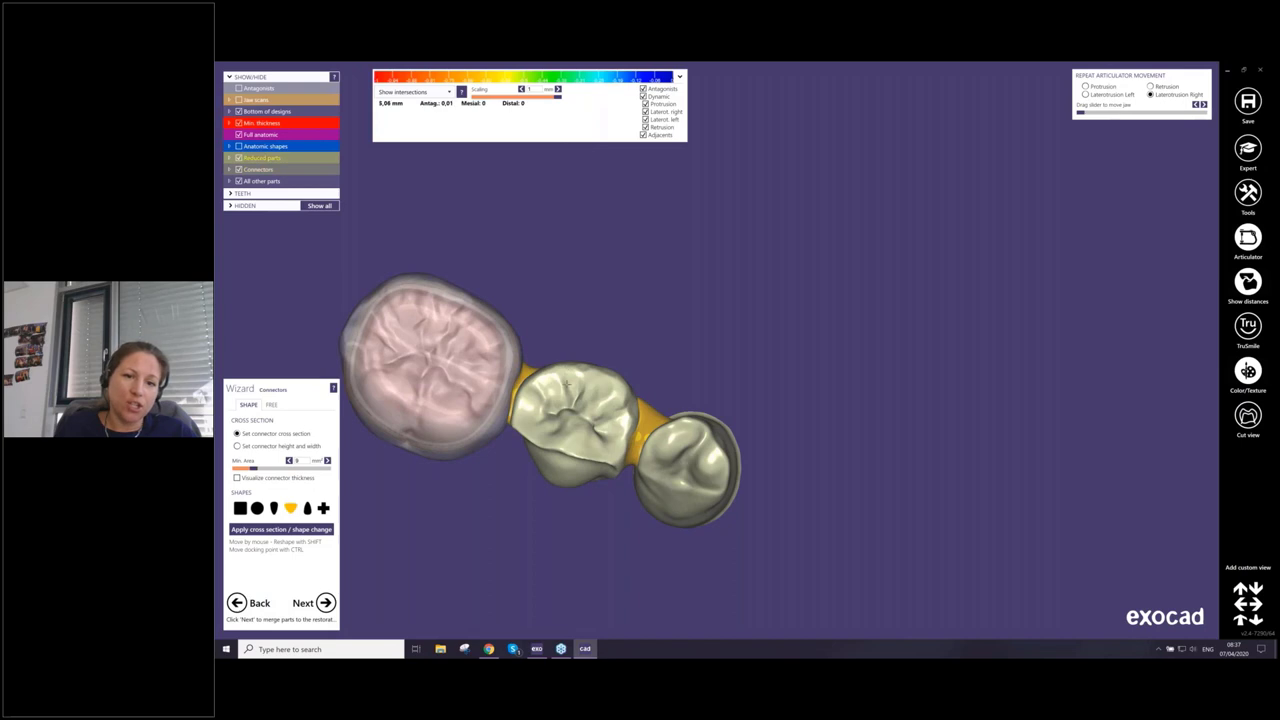
{"action": "right_click_drag", "start_coordinate": [567, 382], "coordinate": [659, 402]}
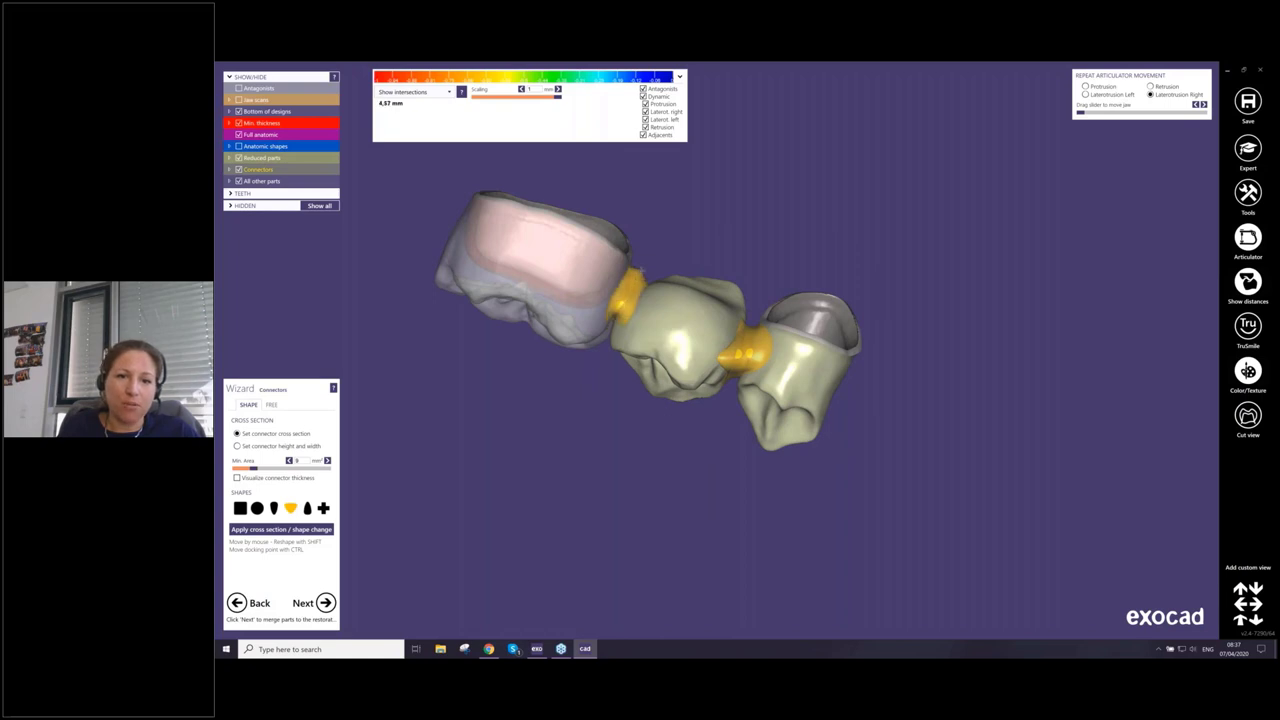
{"action": "left_click_drag", "start_coordinate": [641, 271], "coordinate": [622, 302]}
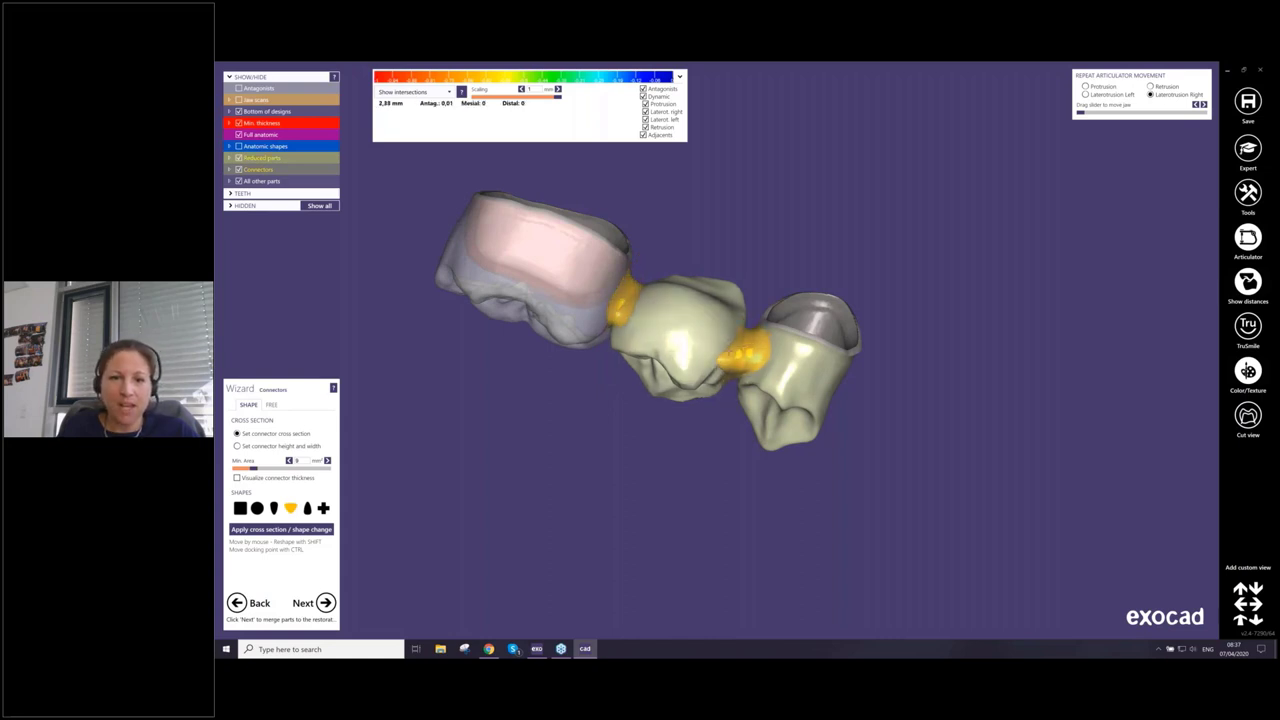
Reshape the connector between the pontic and the smaller abutment crown, then move it into a compact position between both teeth
{"action": "scroll", "coordinate": [777, 397], "scroll_direction": "up", "scroll_amount": 6}
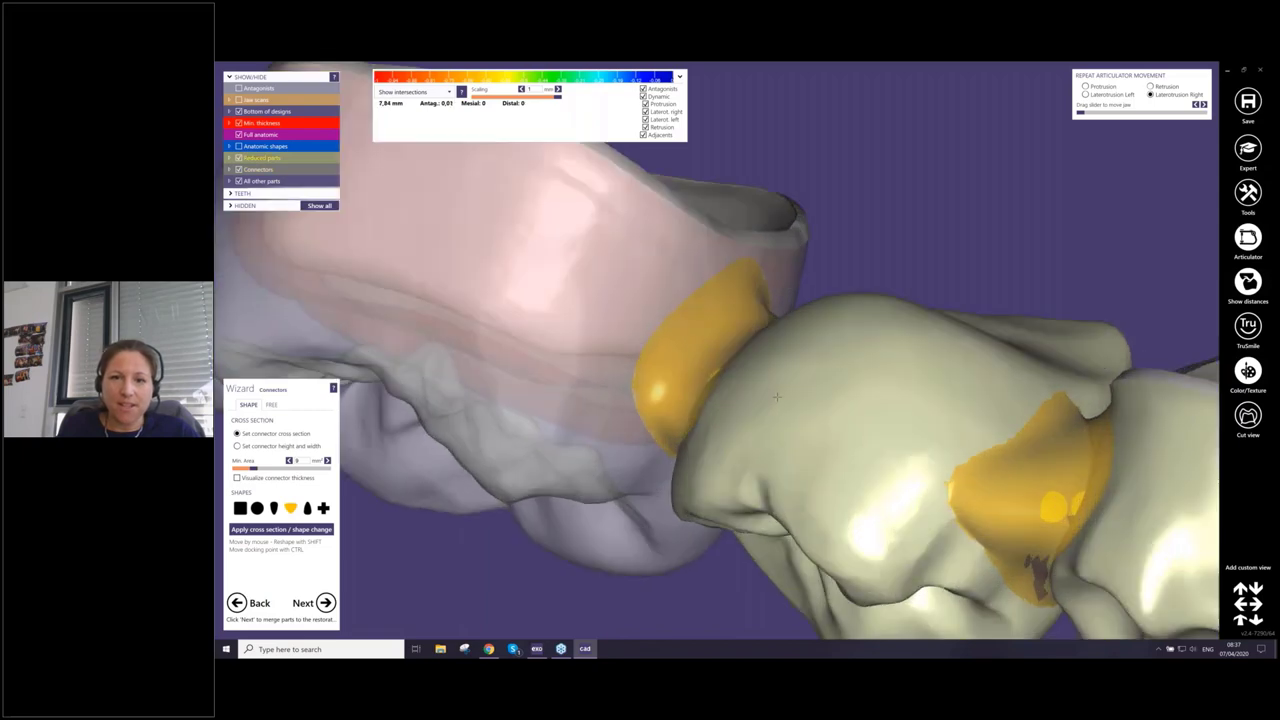
{"action": "right_click_drag", "start_coordinate": [777, 397], "coordinate": [645, 318]}
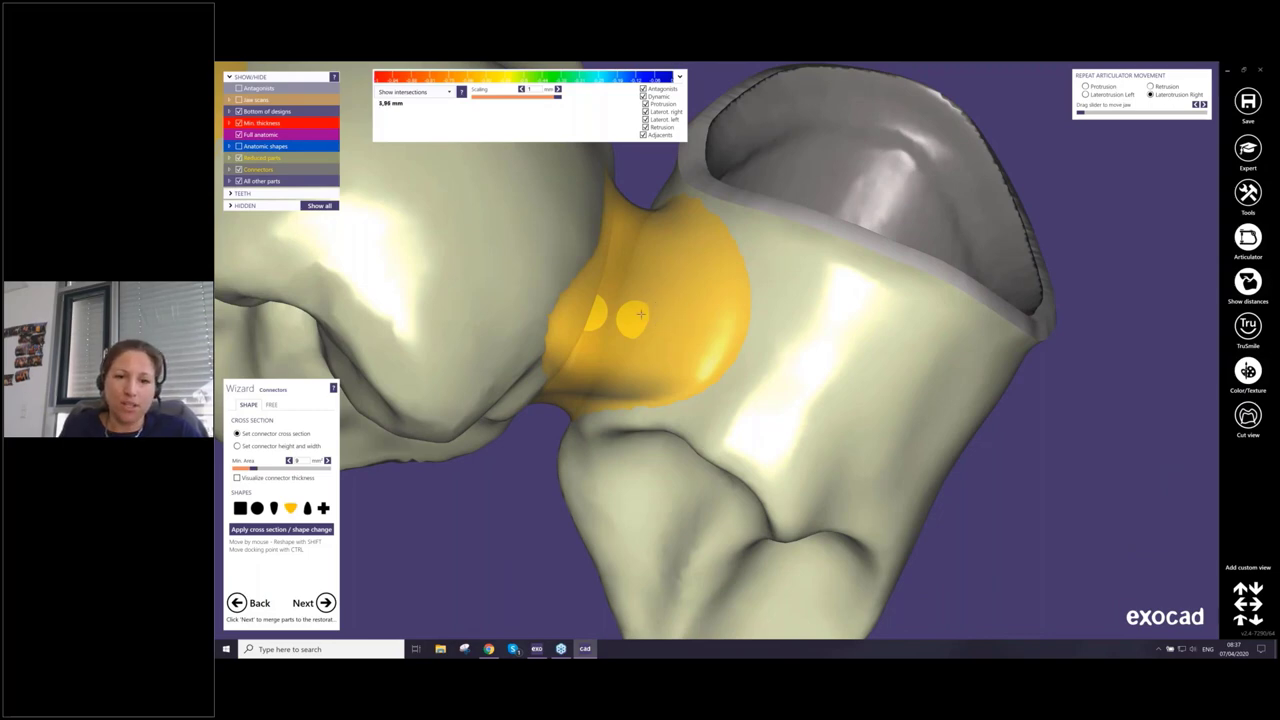
{"action": "left_click_drag", "start_coordinate": [668, 315], "coordinate": [761, 267], "text": "shift"}
{"action": "right_click_drag", "start_coordinate": [665, 303], "coordinate": [665, 394]}
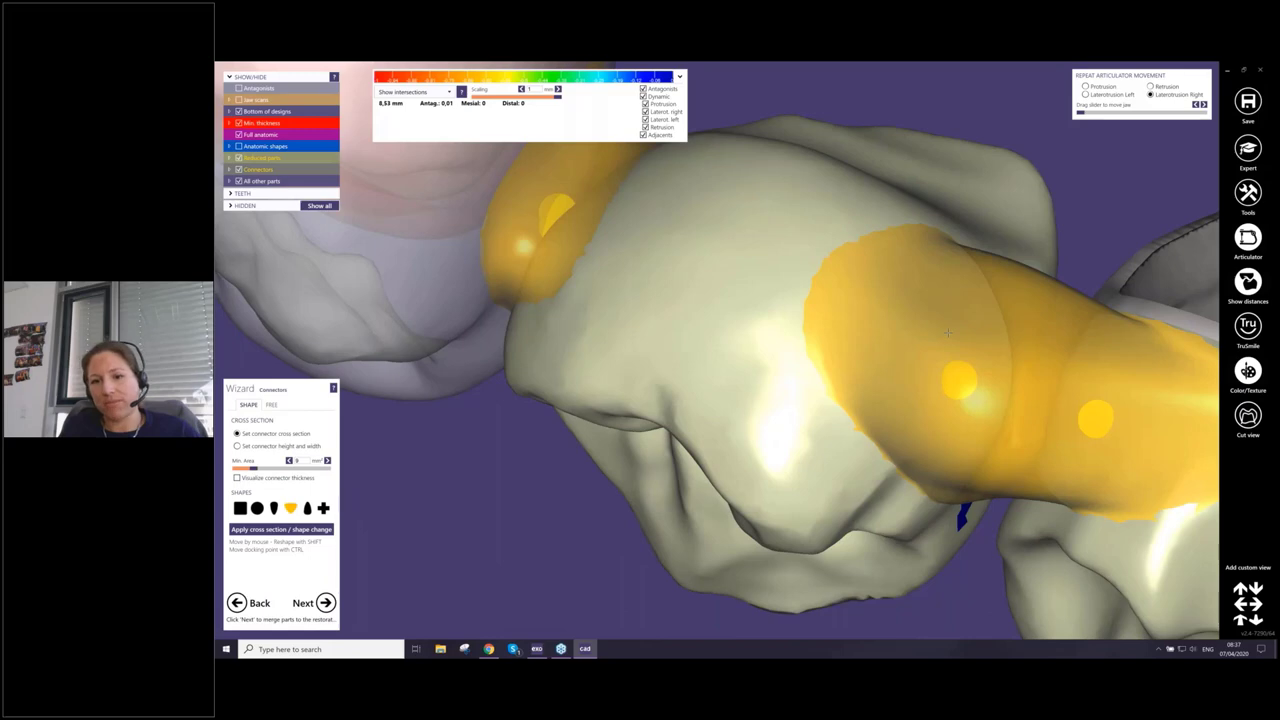
{"action": "scroll", "coordinate": [948, 333], "scroll_direction": "down", "scroll_amount": 3}
{"action": "right_click_drag", "start_coordinate": [948, 333], "coordinate": [834, 162]}
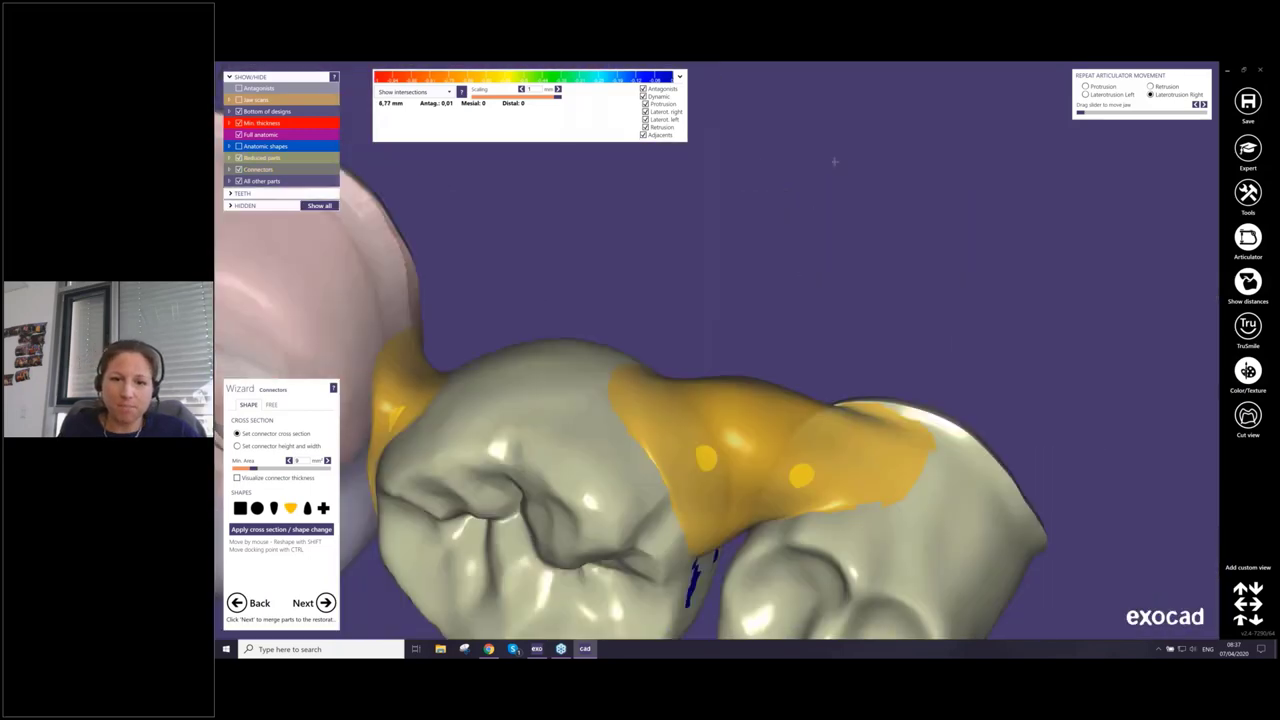
{"action": "middle_click_drag", "start_coordinate": [739, 387], "coordinate": [776, 300]}
{"action": "left_click_drag", "start_coordinate": [776, 300], "coordinate": [772, 376]}
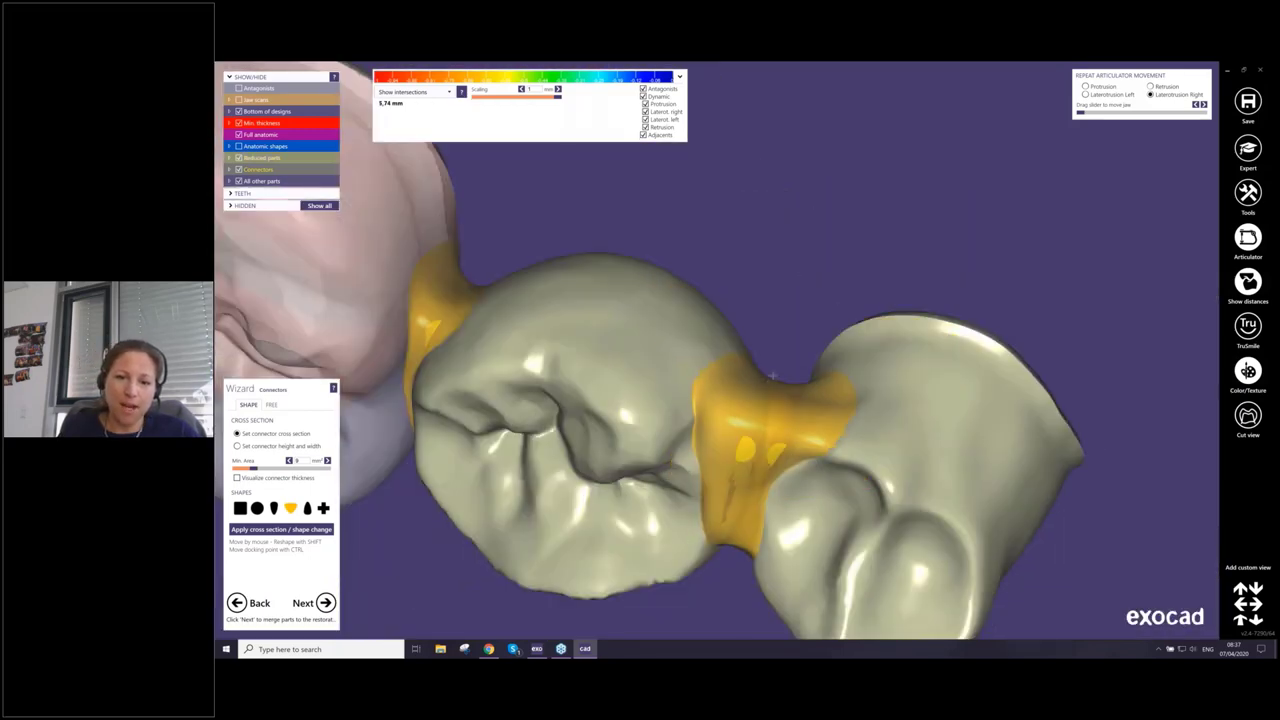
{"action": "right_click_drag", "start_coordinate": [772, 376], "coordinate": [786, 177]}
{"action": "scroll", "coordinate": [777, 200], "scroll_direction": "down", "scroll_amount": 3}
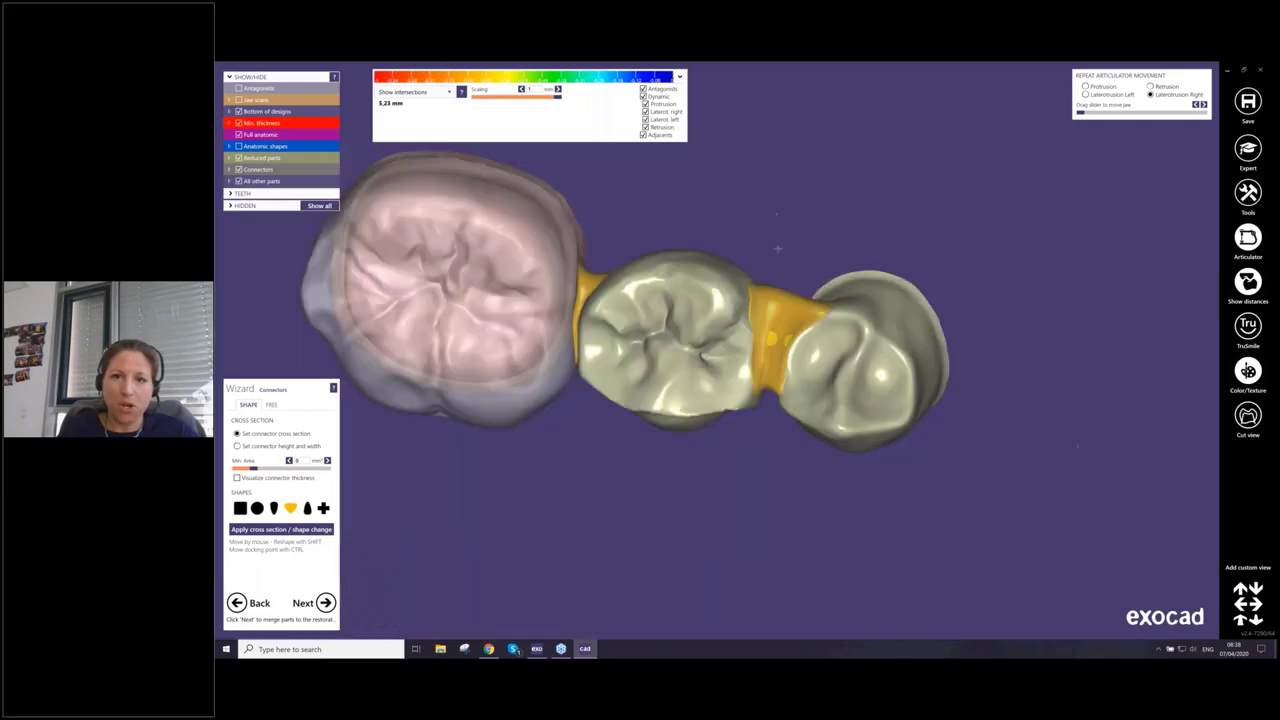
{"action": "right_click_drag", "start_coordinate": [777, 248], "coordinate": [503, 417]}
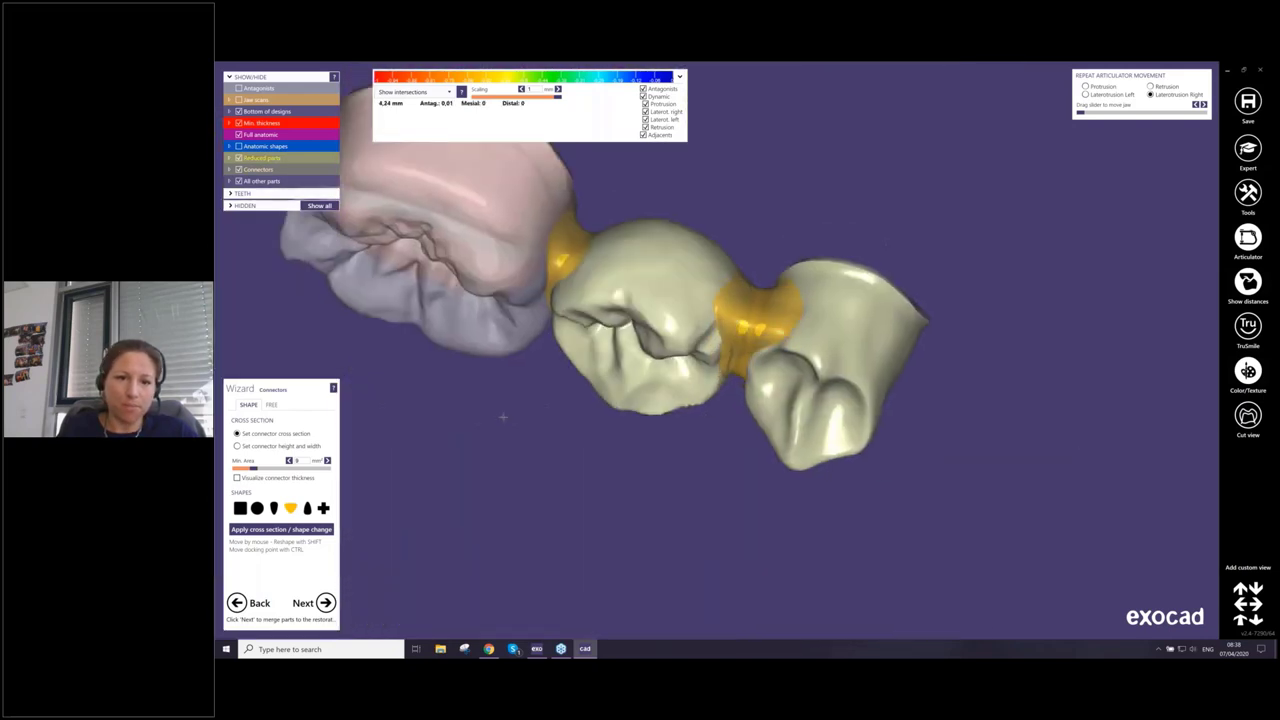
Switch to free connector editing and pull in control points of the connector beside the smaller abutment to a cross-section of about 8.77 mm²
{"action": "left_click", "coordinate": [271, 405]}
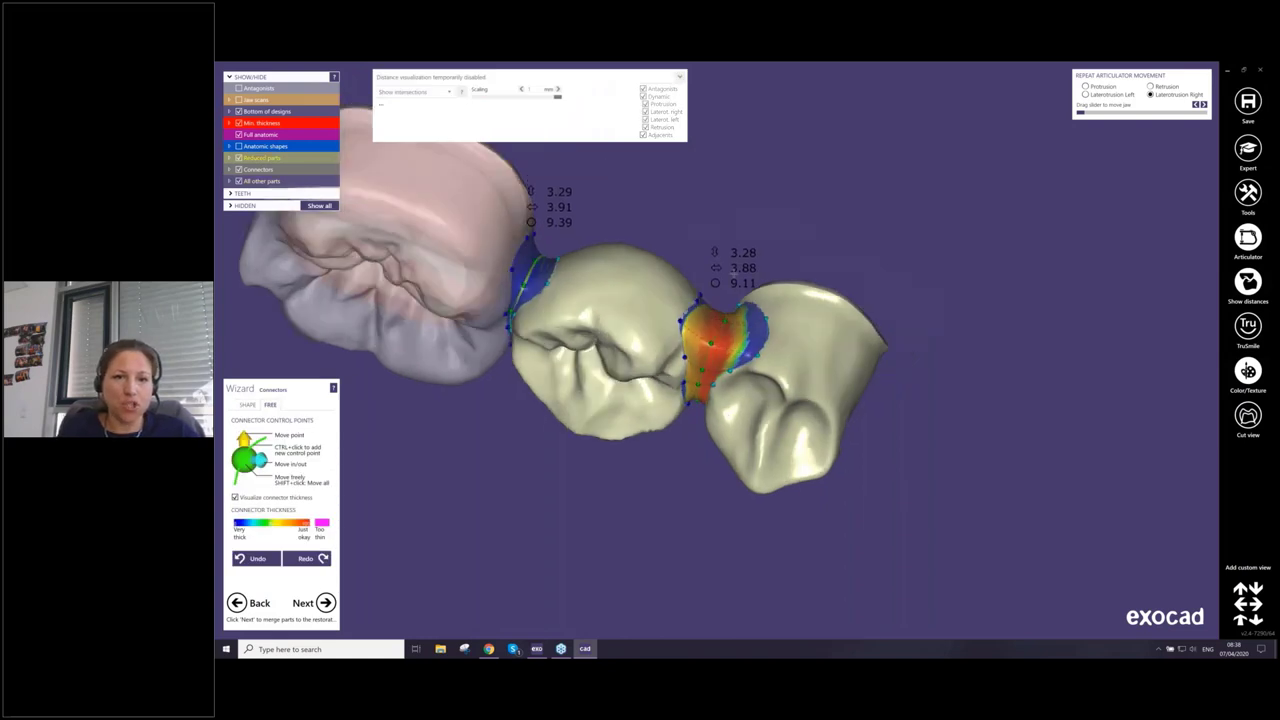
{"action": "right_click_drag", "start_coordinate": [733, 273], "coordinate": [817, 302]}
{"action": "left_click_drag", "start_coordinate": [834, 324], "coordinate": [832, 320]}
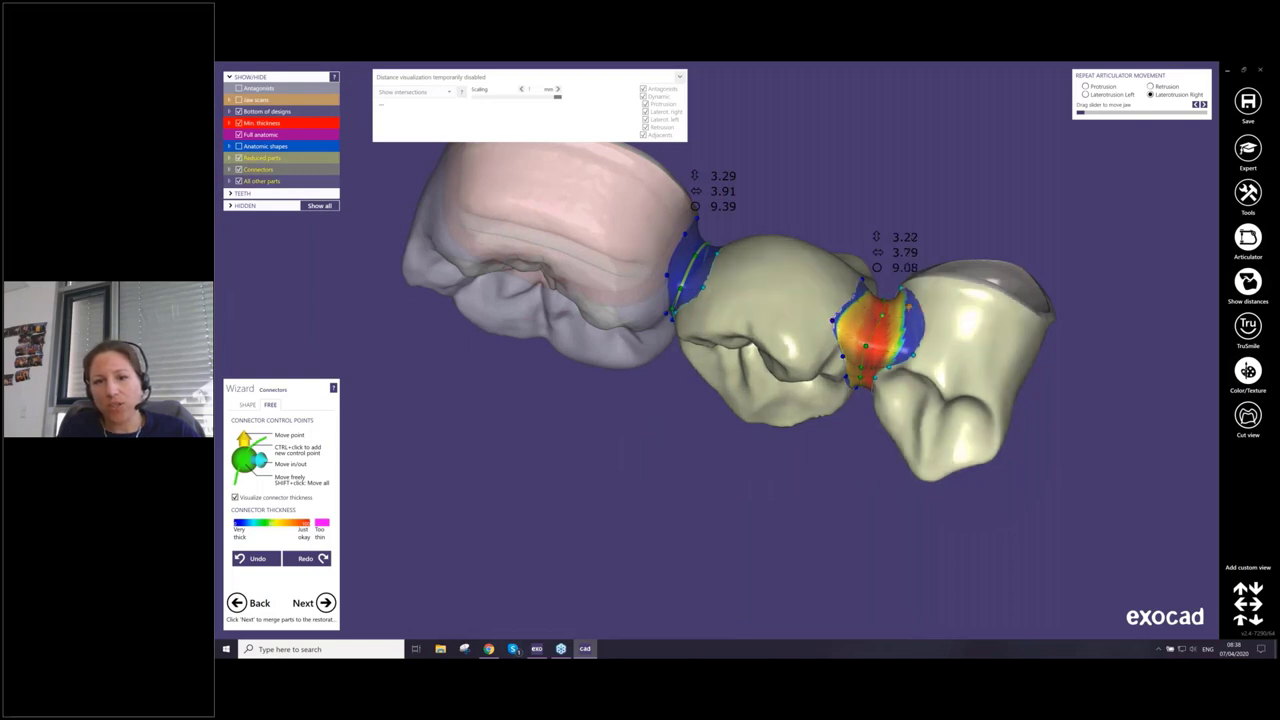
{"action": "left_click_drag", "start_coordinate": [913, 354], "coordinate": [904, 343]}
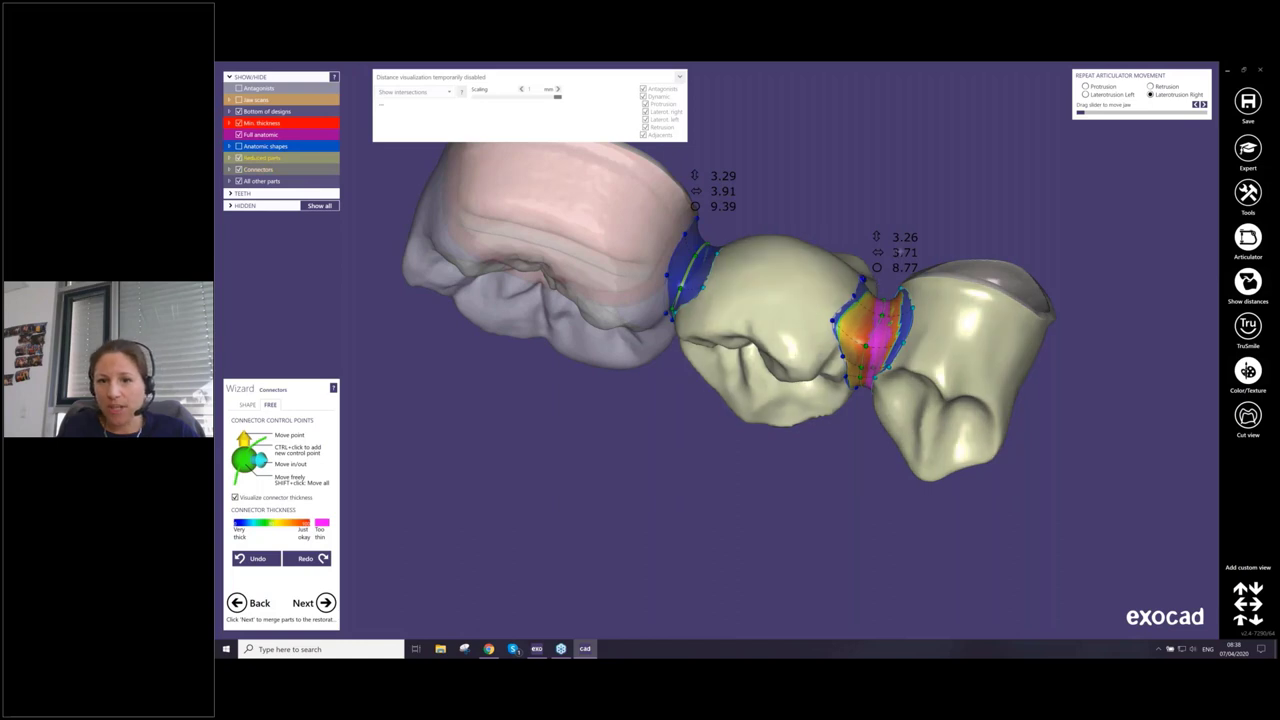
Pull out a control point on the same connector to thicken it to a cross-section of about 9.4 mm²
{"action": "right_click_drag", "start_coordinate": [950, 240], "coordinate": [798, 372]}
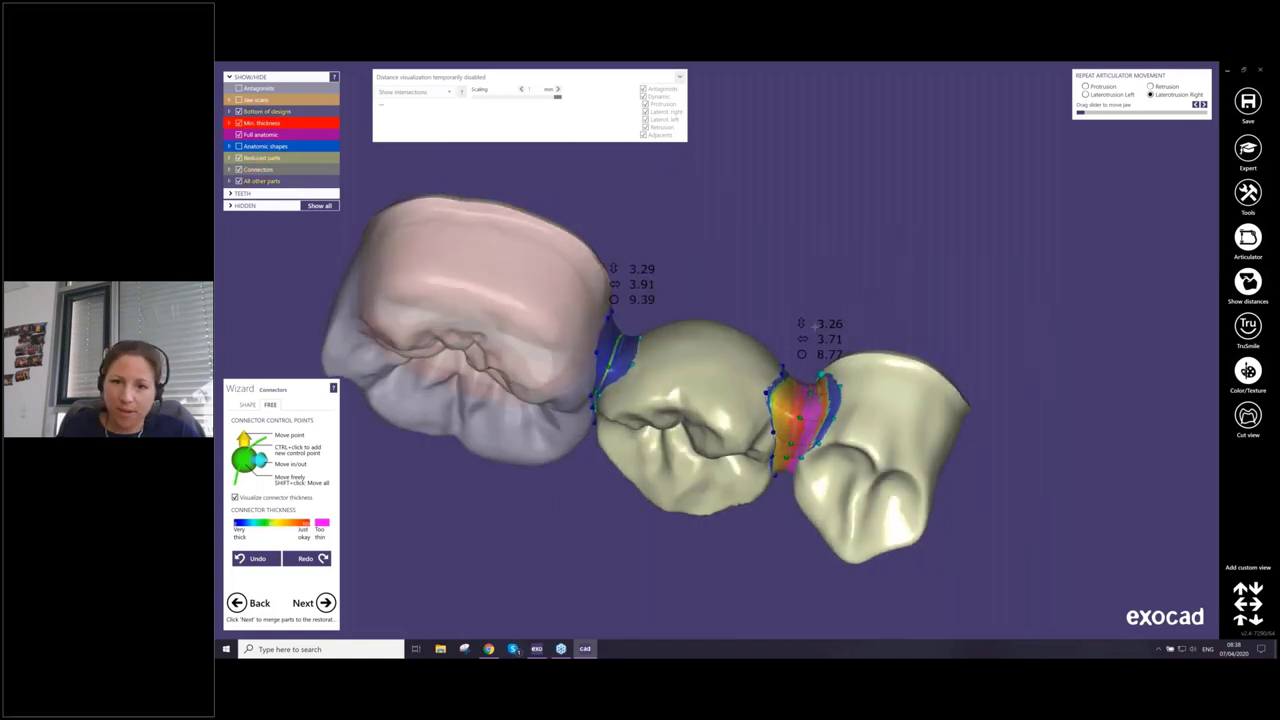
{"action": "right_click_drag", "start_coordinate": [922, 440], "coordinate": [886, 414]}
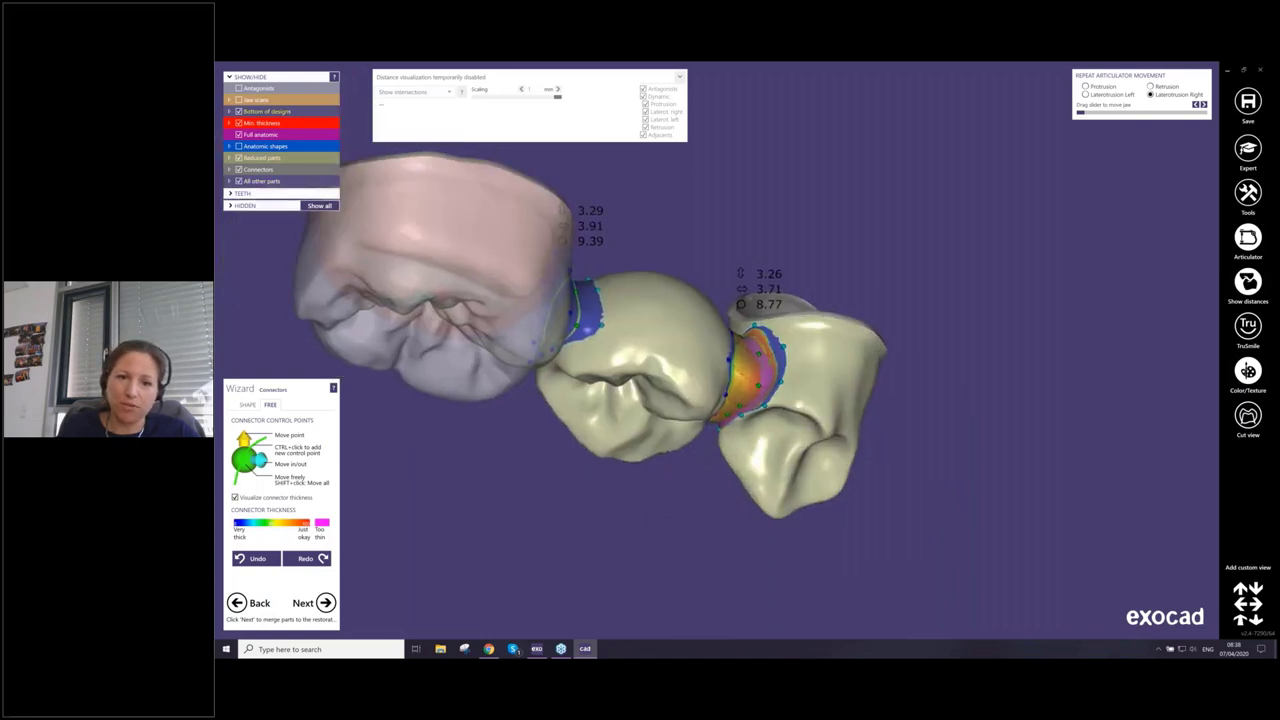
{"action": "left_click_drag", "start_coordinate": [758, 353], "coordinate": [761, 347]}
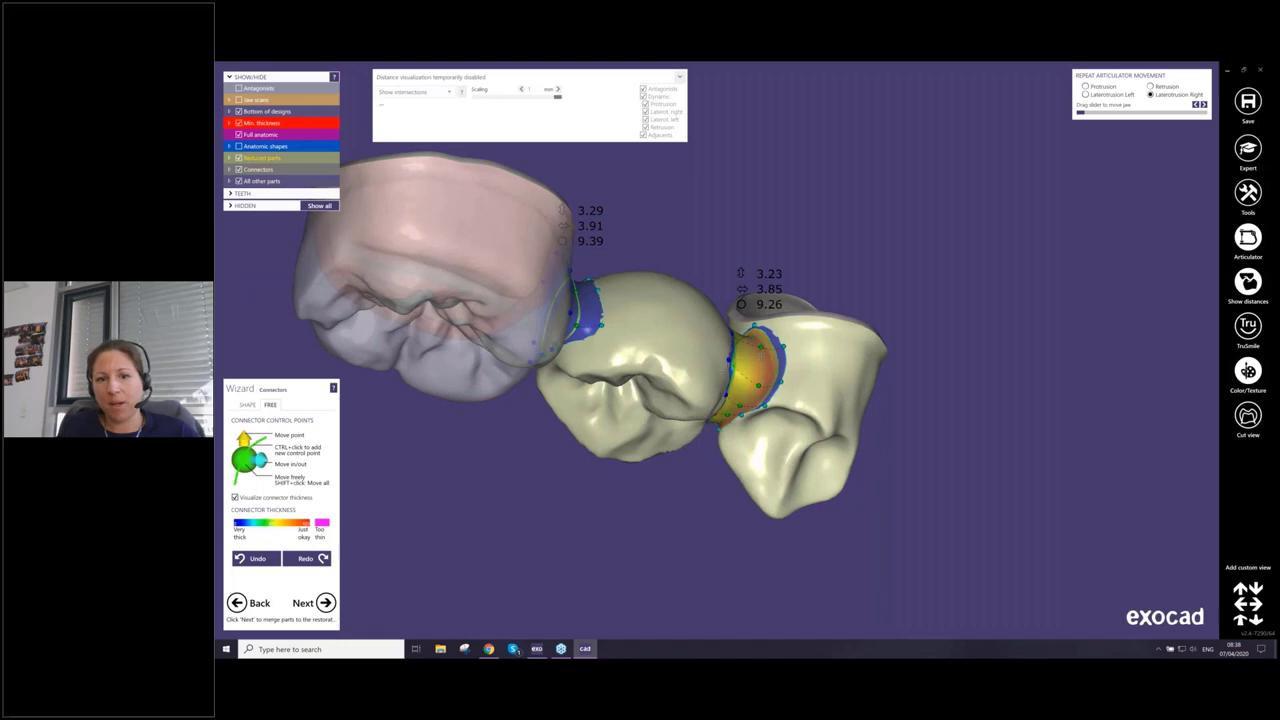
{"action": "right_click_drag", "start_coordinate": [780, 345], "coordinate": [815, 190]}
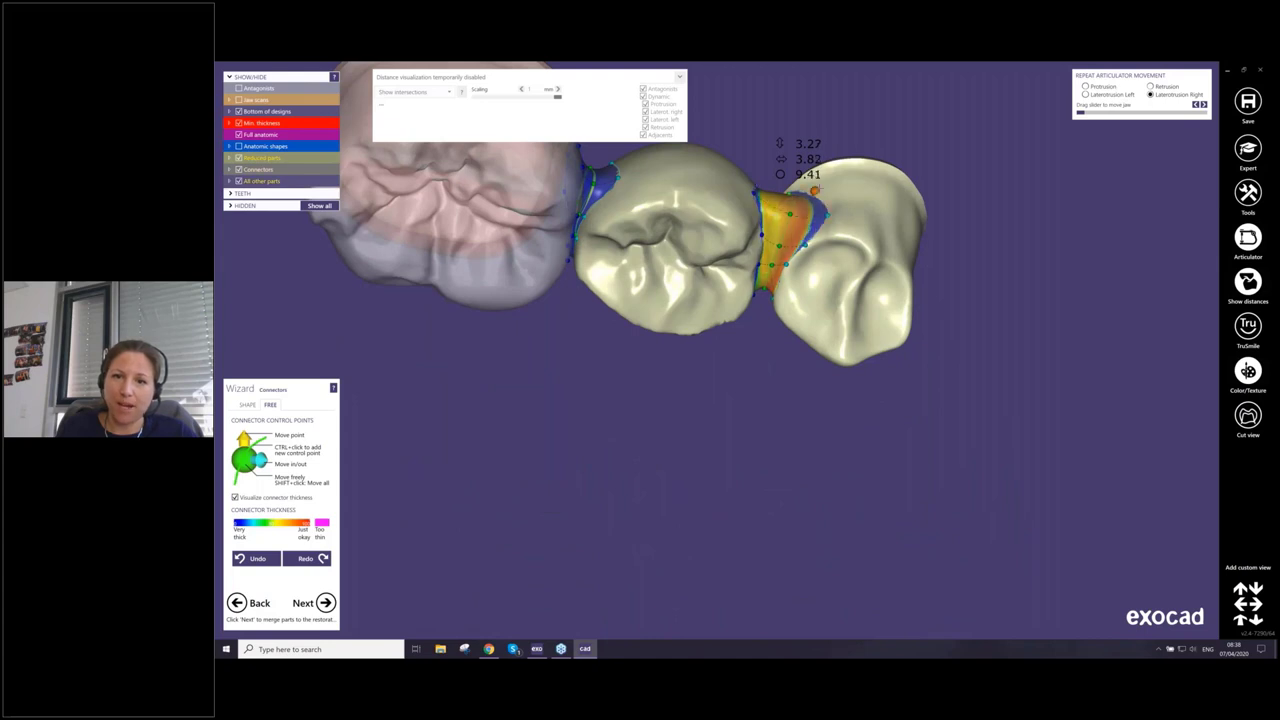
Adjust control points of the connector between the pontic and the smaller abutment to a cross-section of about 8.88 mm²
{"action": "left_click_drag", "start_coordinate": [816, 189], "coordinate": [811, 170]}
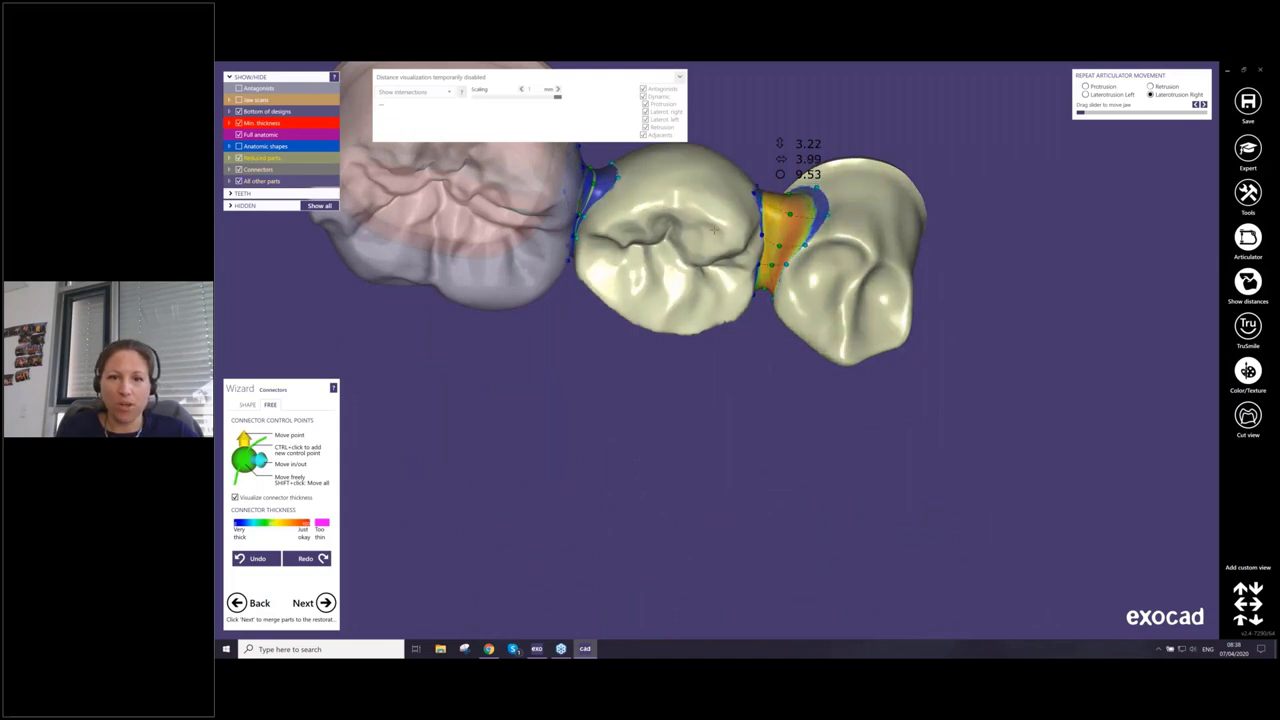
{"action": "right_click_drag", "start_coordinate": [714, 230], "coordinate": [806, 348]}
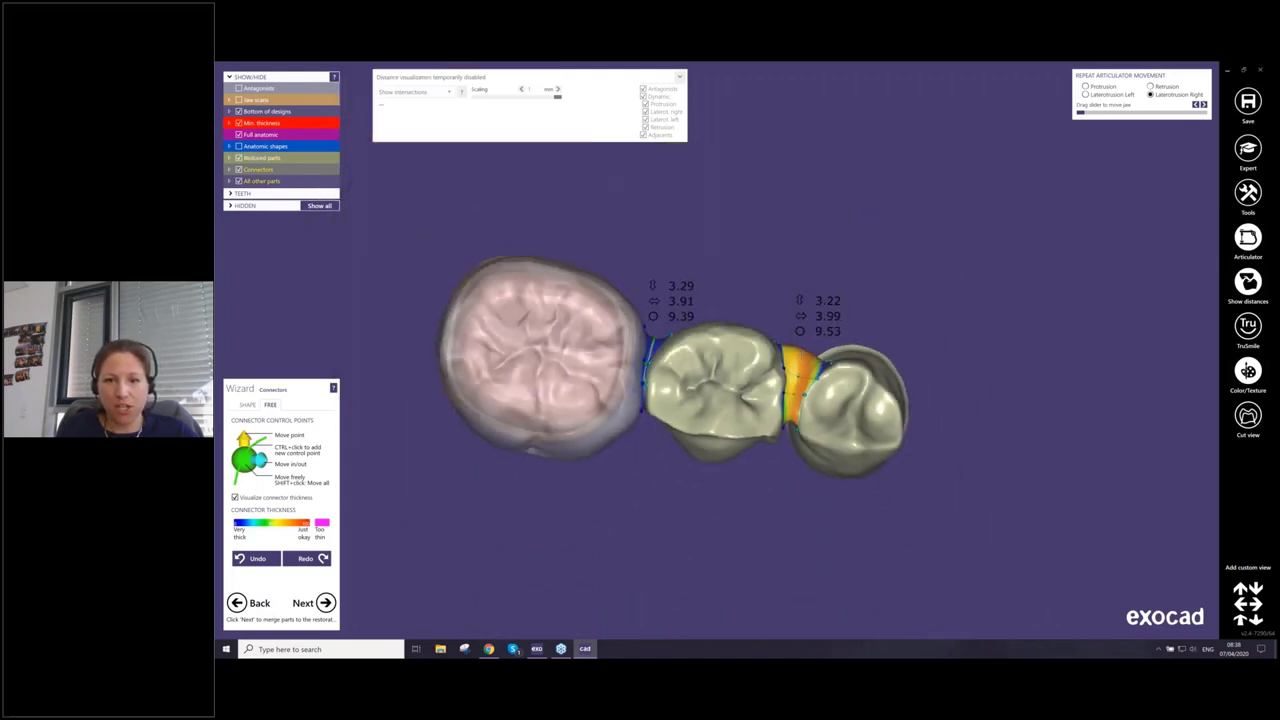
{"action": "left_click_drag", "start_coordinate": [806, 349], "coordinate": [804, 358]}
{"action": "right_click_drag", "start_coordinate": [729, 383], "coordinate": [706, 410]}
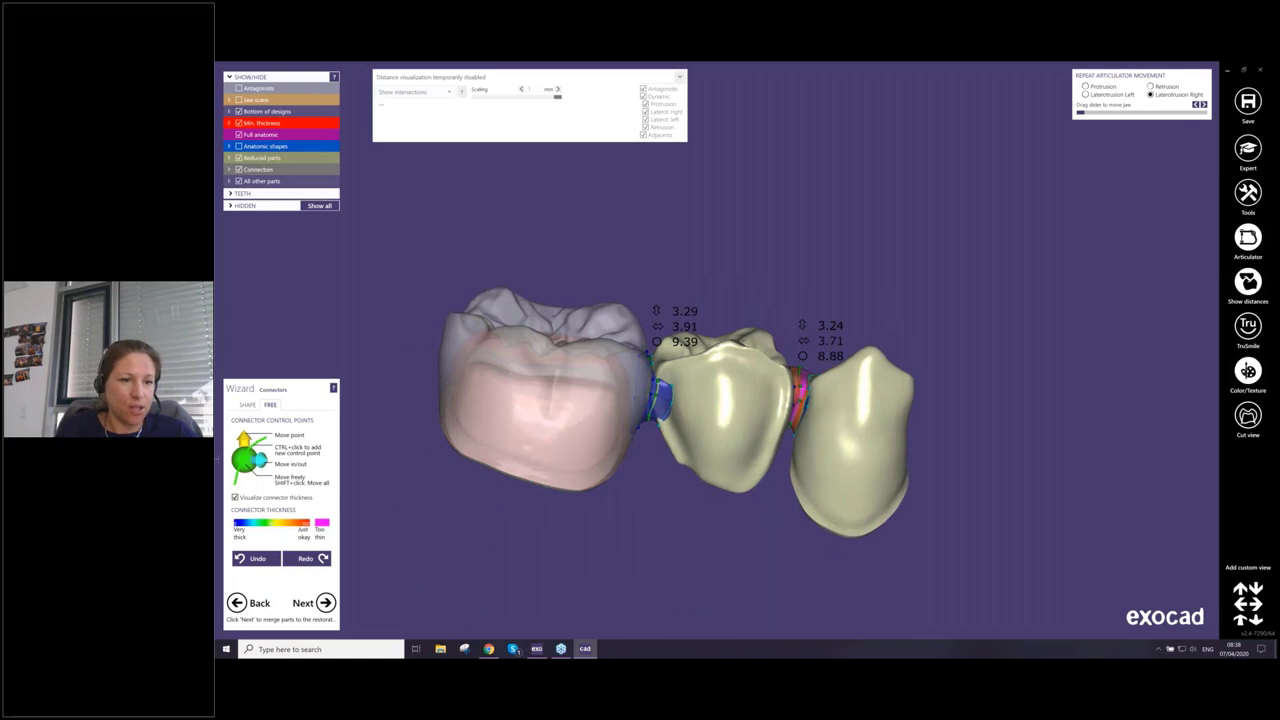
Leave free connector editing and merge the crowns, pontic and connectors into one bridge
{"action": "left_click", "coordinate": [248, 404]}
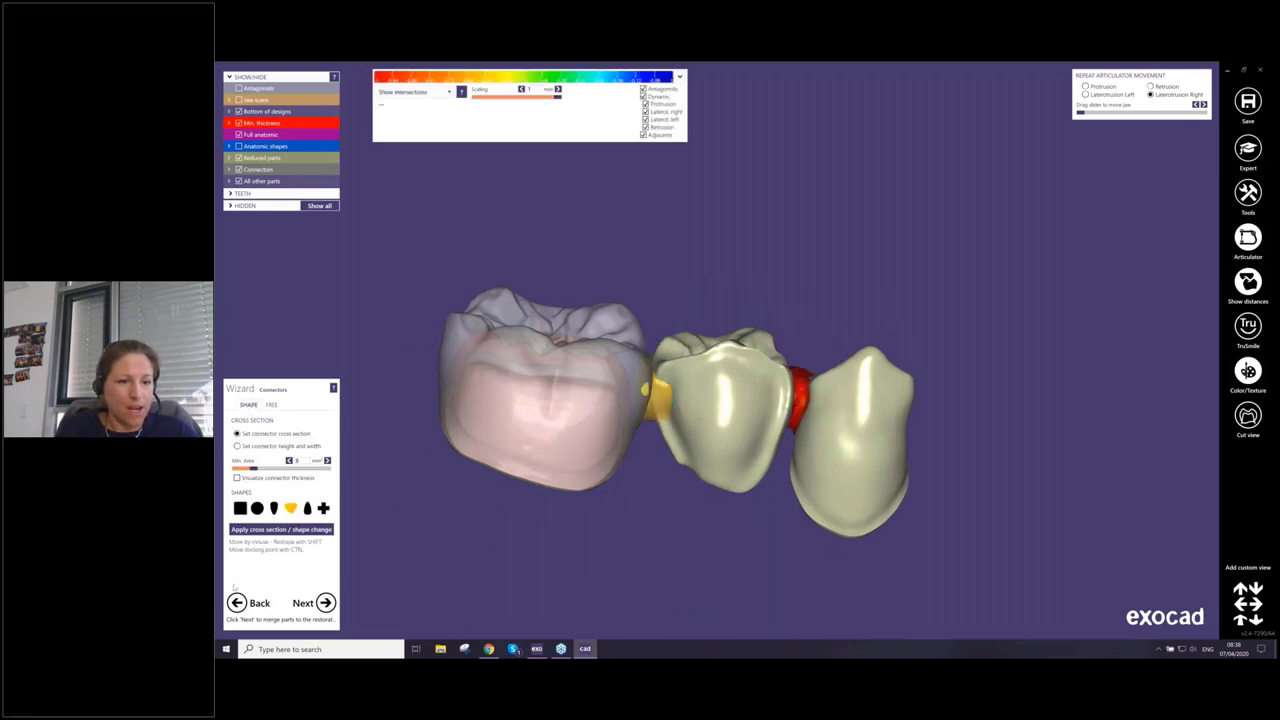
{"action": "left_click", "coordinate": [325, 604]}
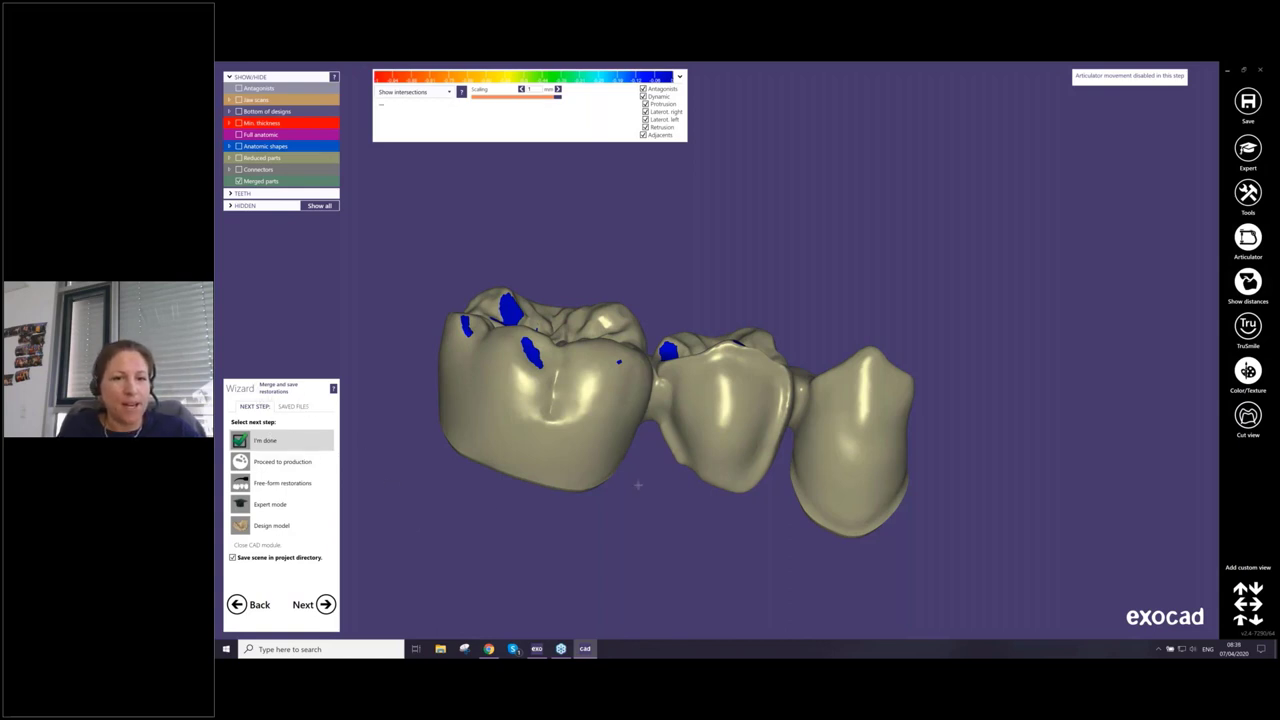
{"action": "right_click_drag", "start_coordinate": [637, 485], "coordinate": [630, 355]}
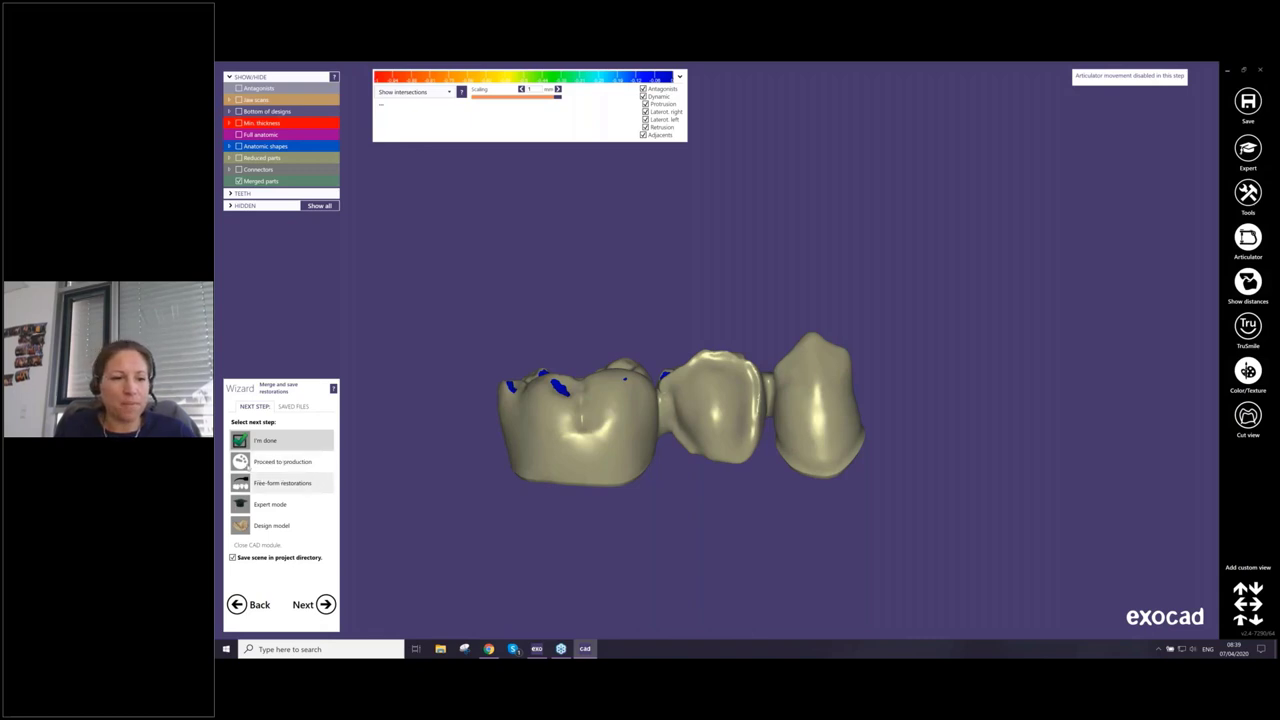
Choose Free-form restorations as the next step for the merged bridge and proceed
{"action": "left_click", "coordinate": [276, 488]}
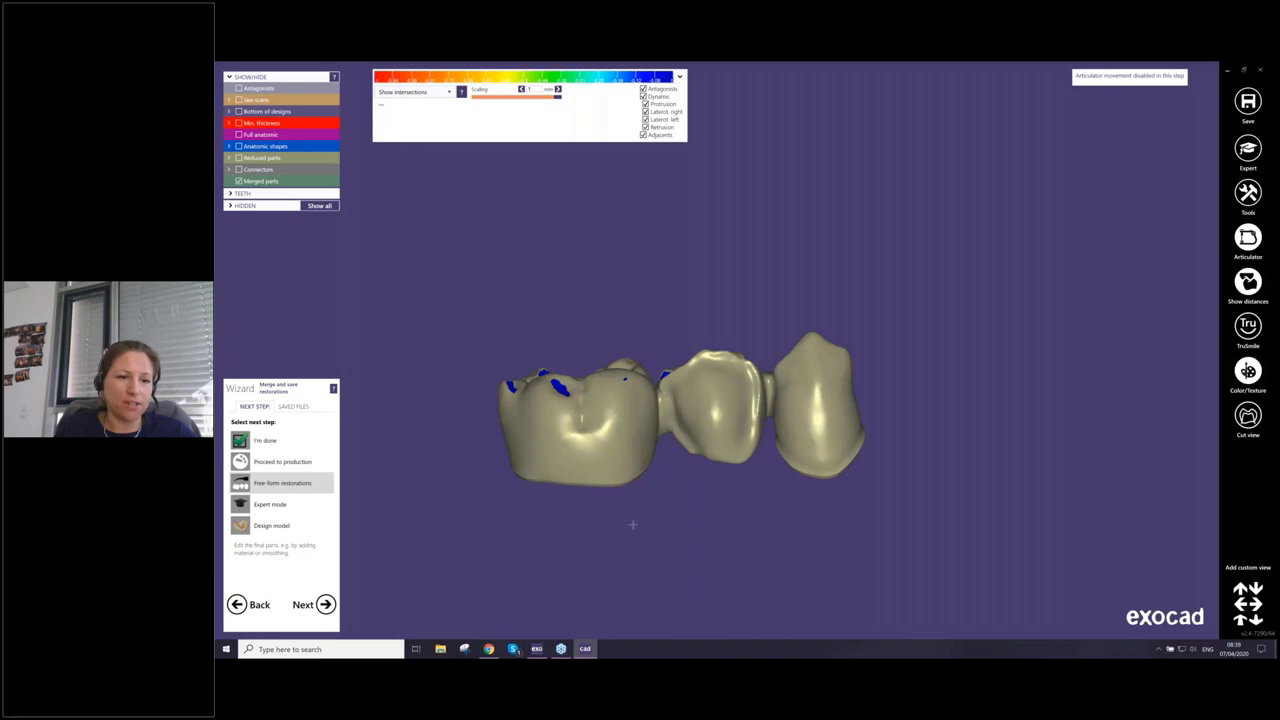
{"action": "left_click", "coordinate": [309, 505]}
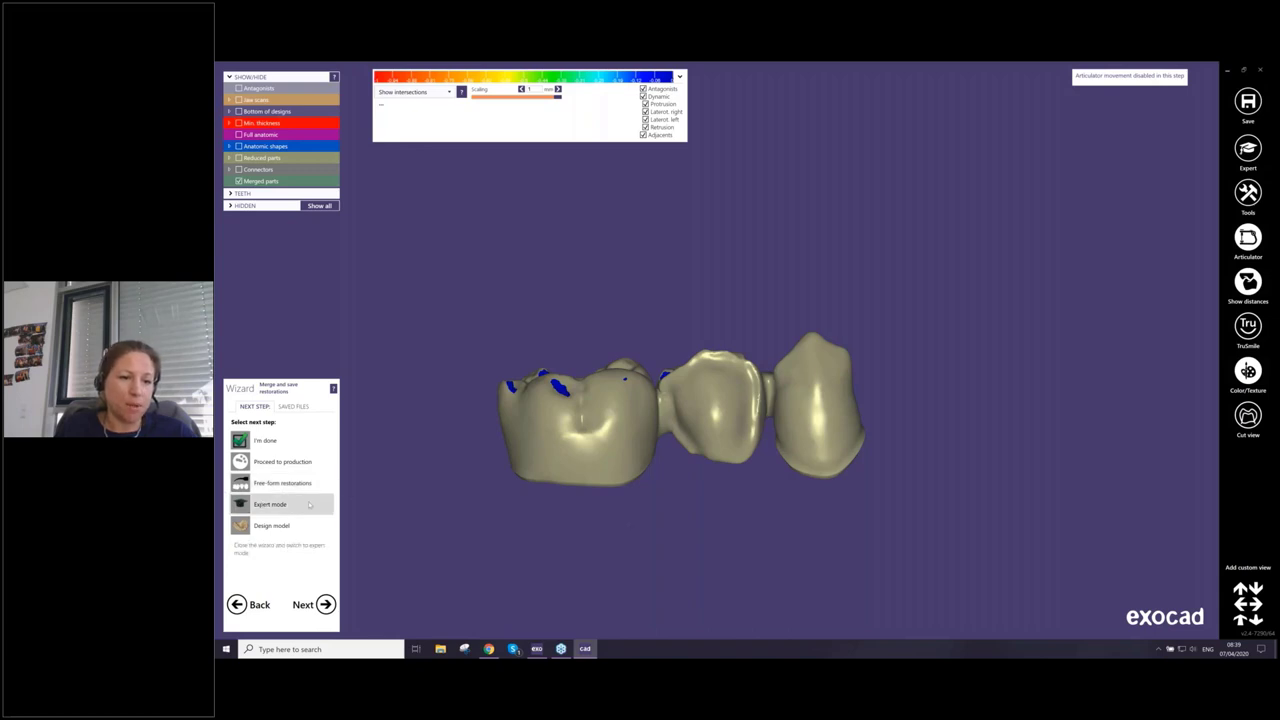
{"action": "left_click", "coordinate": [290, 527]}
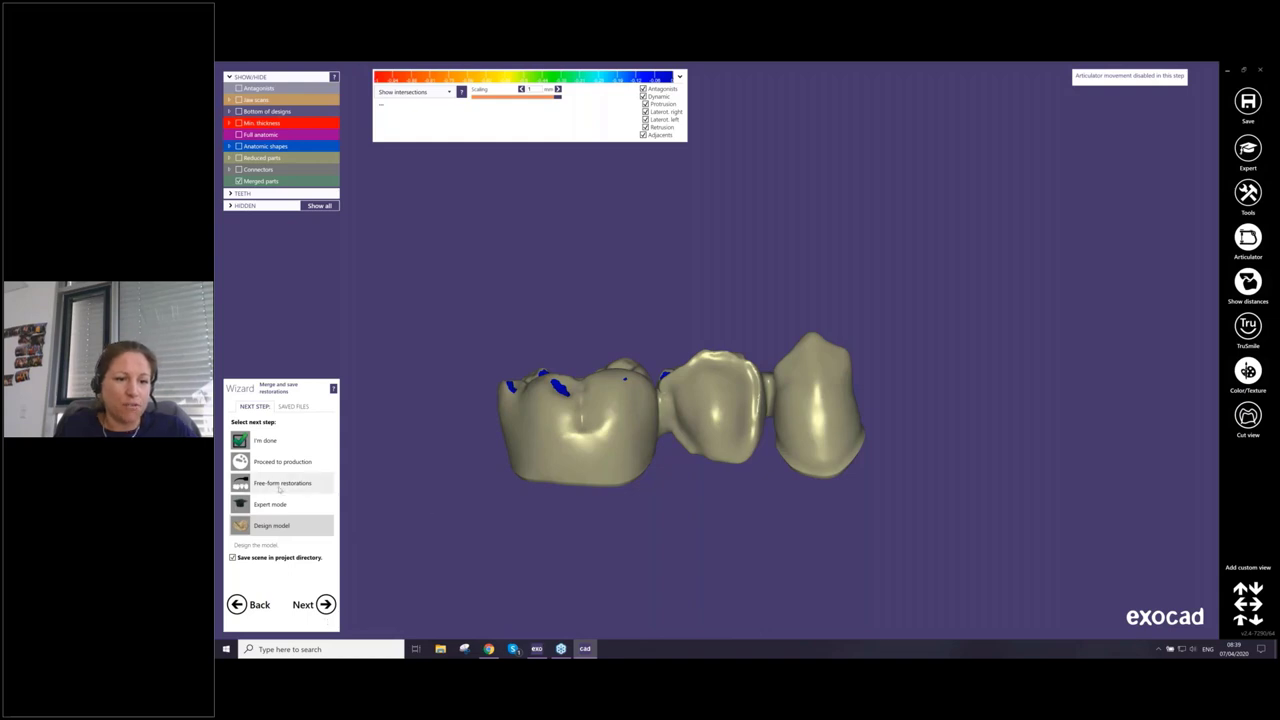
{"action": "left_click", "coordinate": [280, 486]}
{"action": "left_click", "coordinate": [325, 604]}
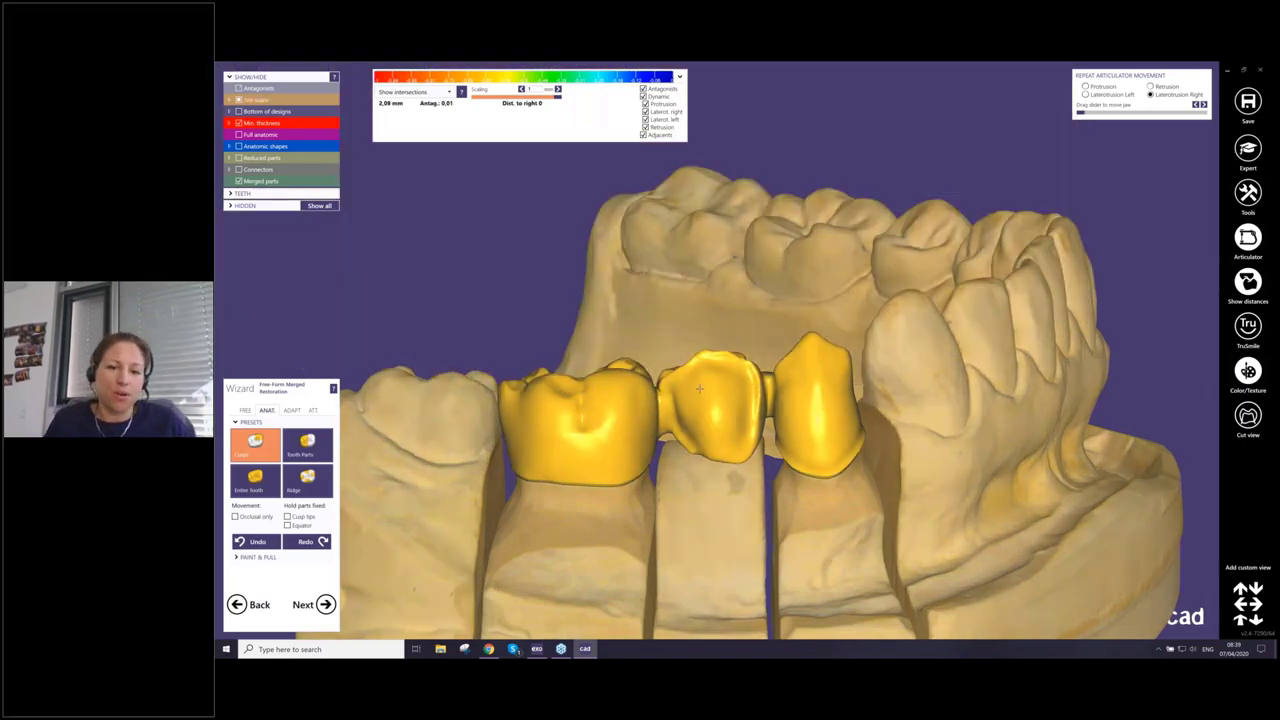
Activate the free-form Smooth/Flatten brush and examine the connectors and crowns of the merged bridge from the lingual side
{"action": "right_click_drag", "start_coordinate": [699, 388], "coordinate": [702, 389]}
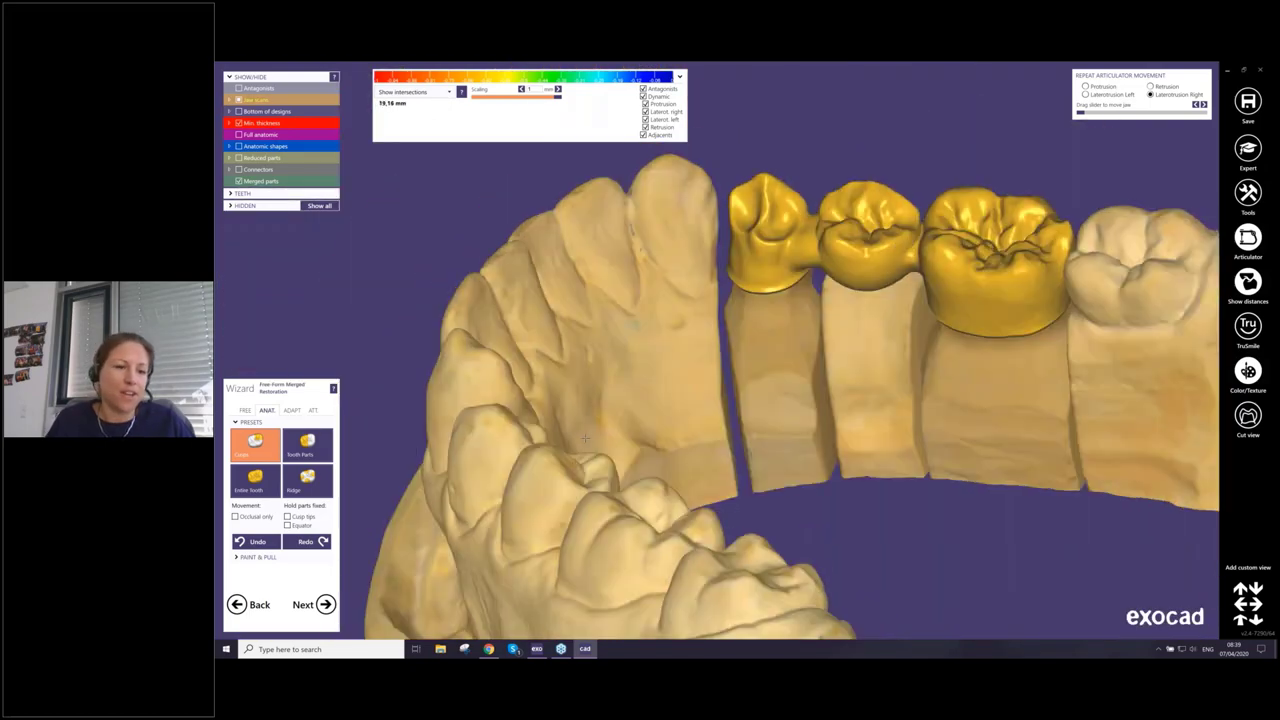
{"action": "left_click", "coordinate": [245, 410]}
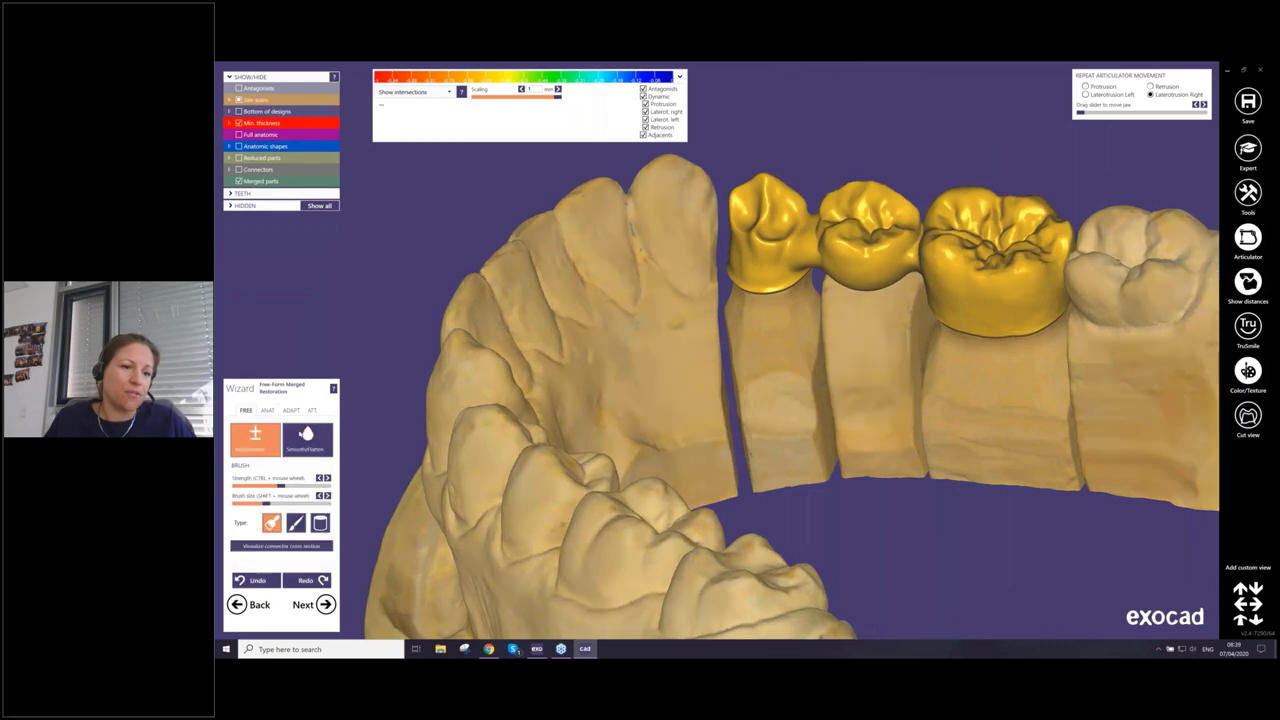
{"action": "left_click", "coordinate": [307, 439]}
{"action": "mouse_move", "coordinate": [703, 326]}
{"action": "right_mouse_down"}
{"action": "mouse_move", "coordinate": [708, 372]}
{"action": "mouse_move", "coordinate": [725, 338]}
{"action": "right_mouse_up"}
{"action": "middle_click_drag", "start_coordinate": [725, 338], "coordinate": [719, 436]}
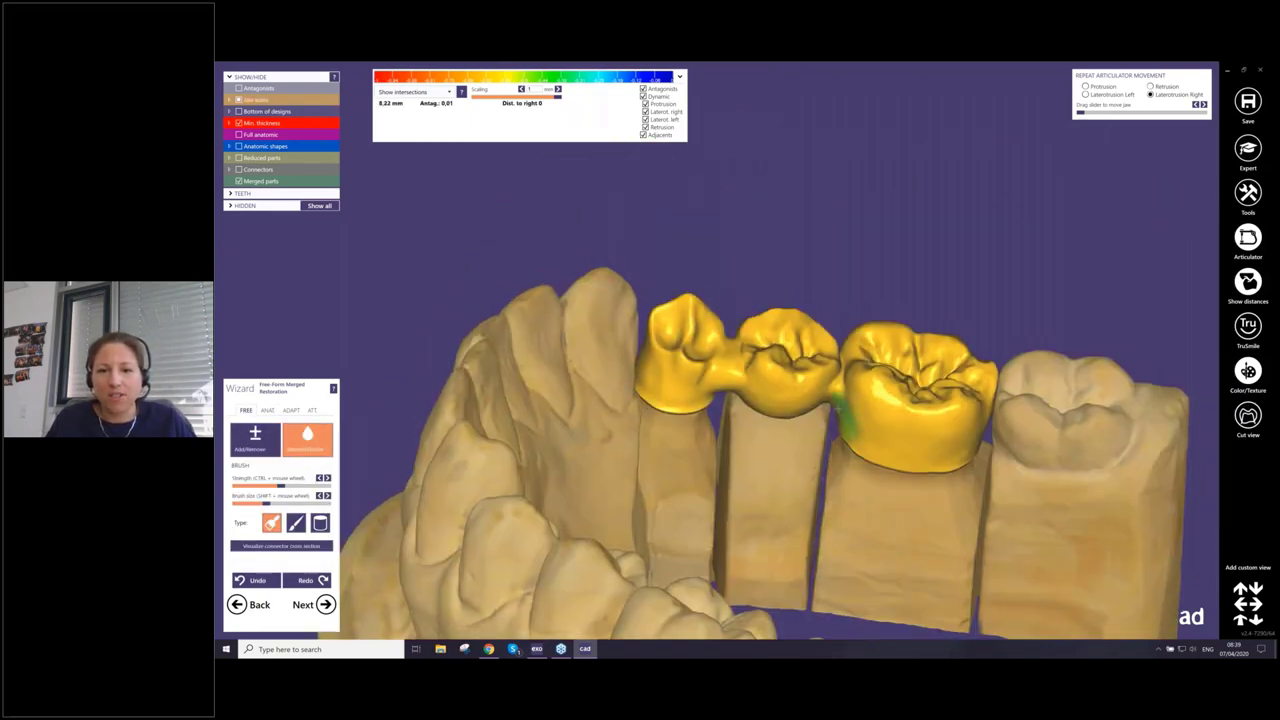
{"action": "scroll", "coordinate": [889, 430], "scroll_direction": "up", "scroll_amount": 5}
{"action": "scroll", "coordinate": [828, 408], "scroll_direction": "up", "scroll_amount": 1}
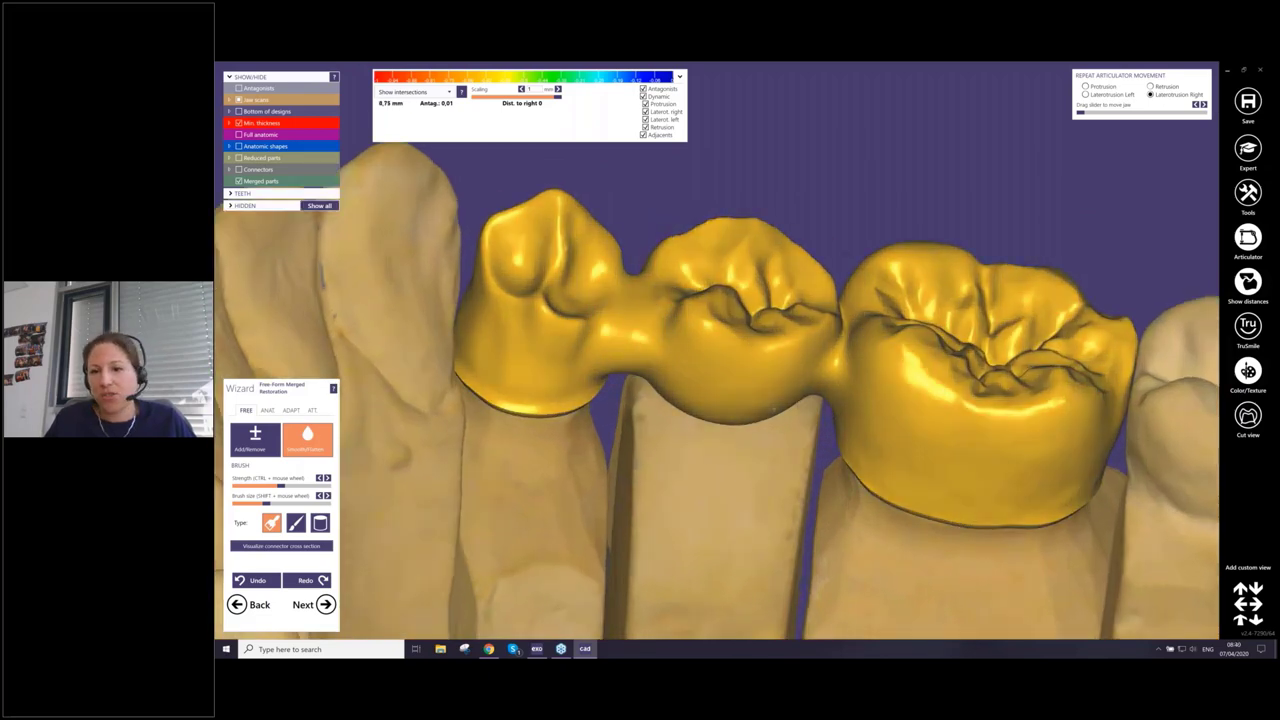
{"action": "right_click_drag", "start_coordinate": [1015, 437], "coordinate": [971, 408]}
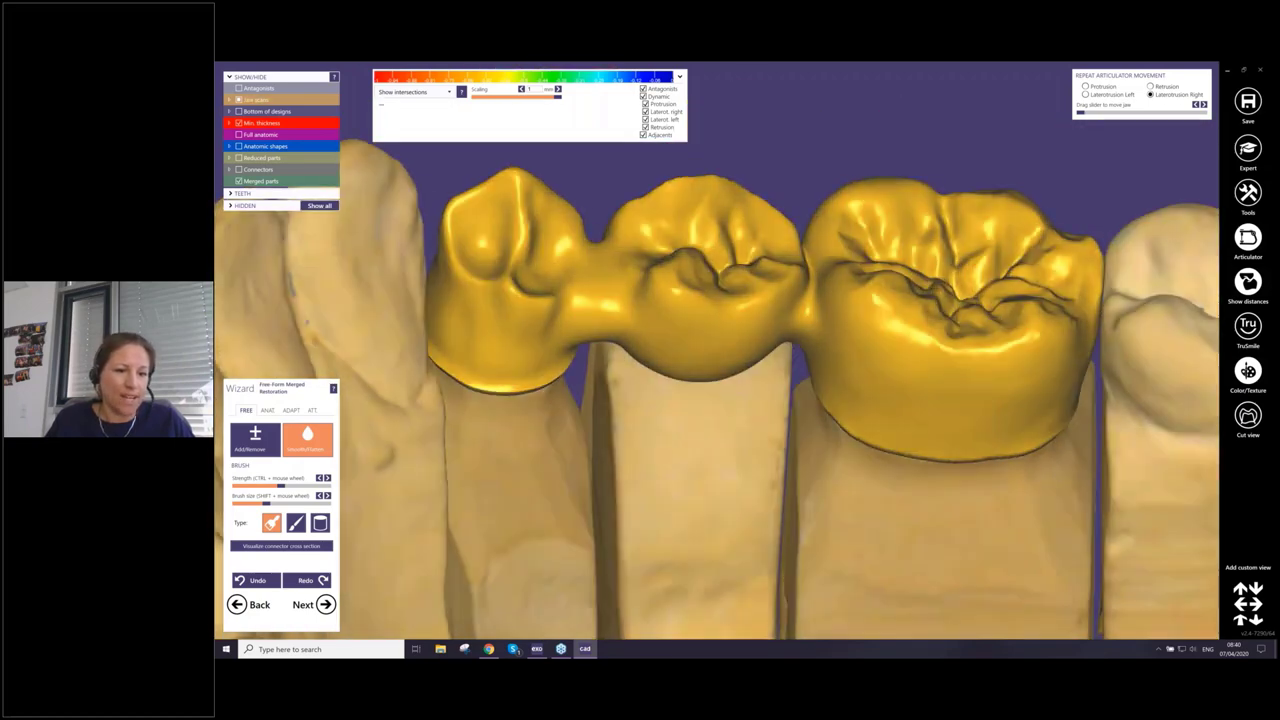
Finish free-forming, save the modifications to the bridge file, and switch from the wizard to expert mode
{"action": "left_click", "coordinate": [316, 604]}
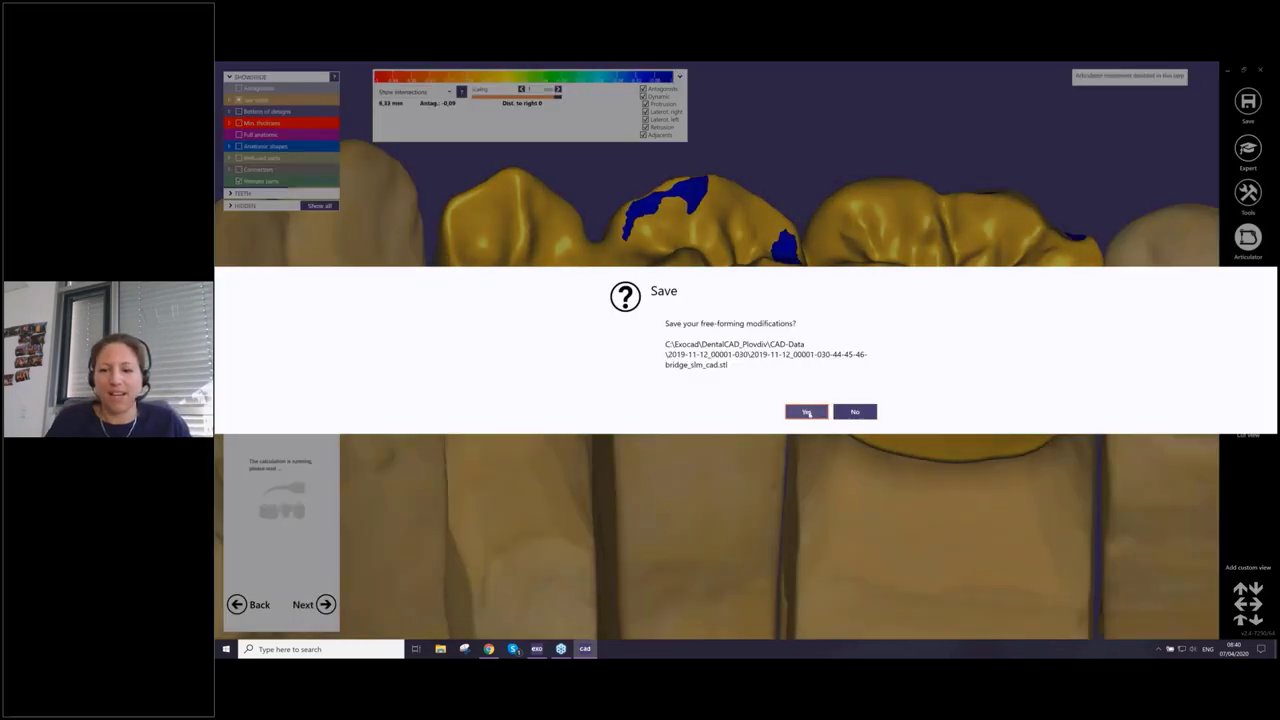
{"action": "left_click", "coordinate": [806, 412]}
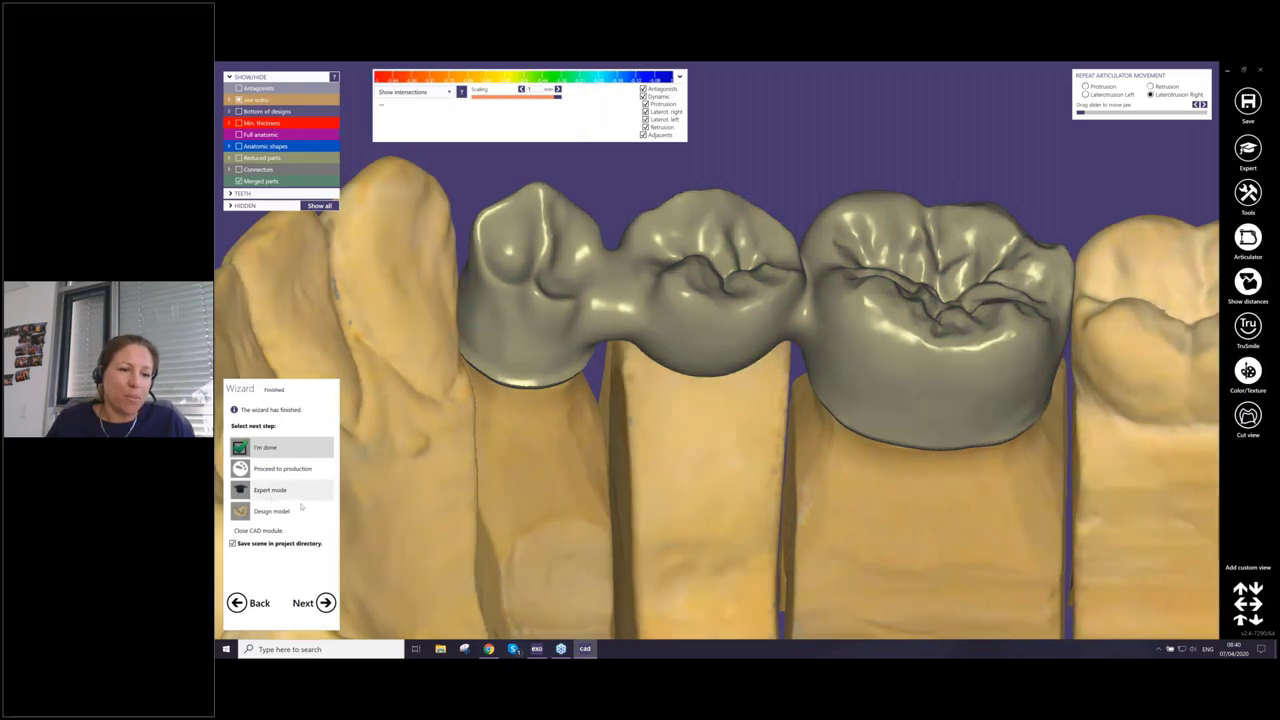
{"action": "left_click", "coordinate": [325, 602]}
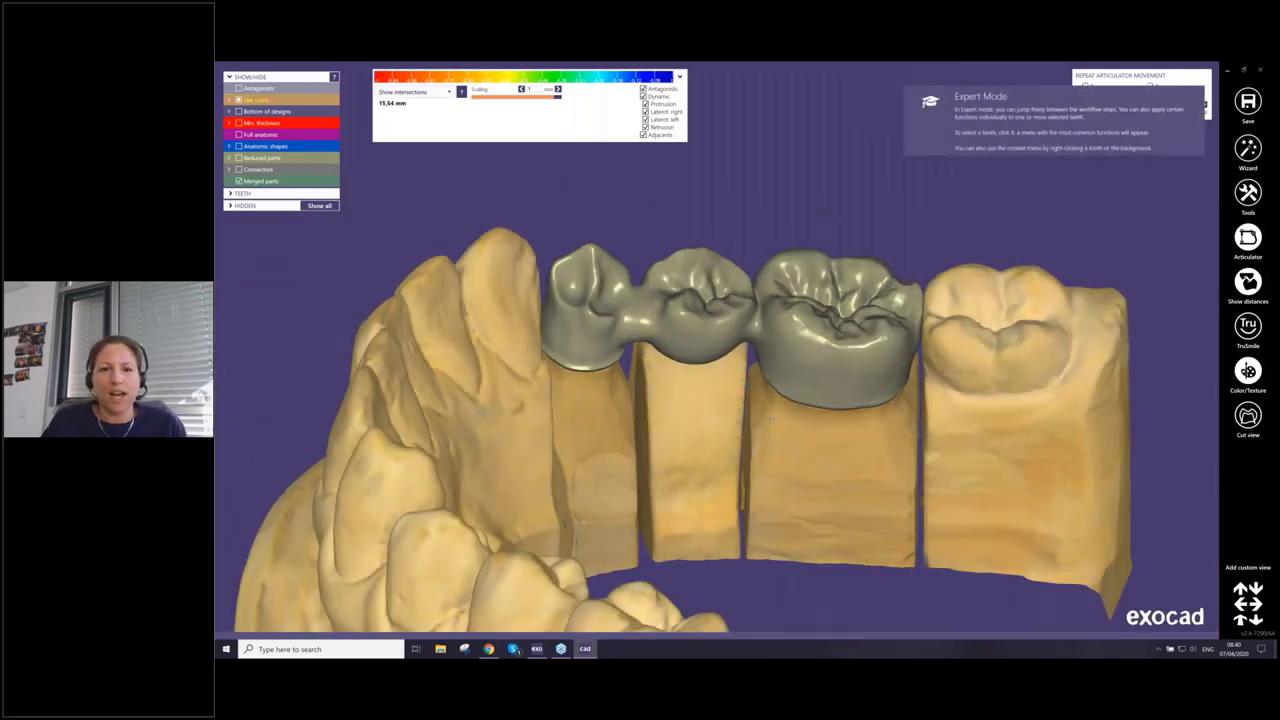
{"action": "right_click_drag", "start_coordinate": [769, 418], "coordinate": [672, 560]}
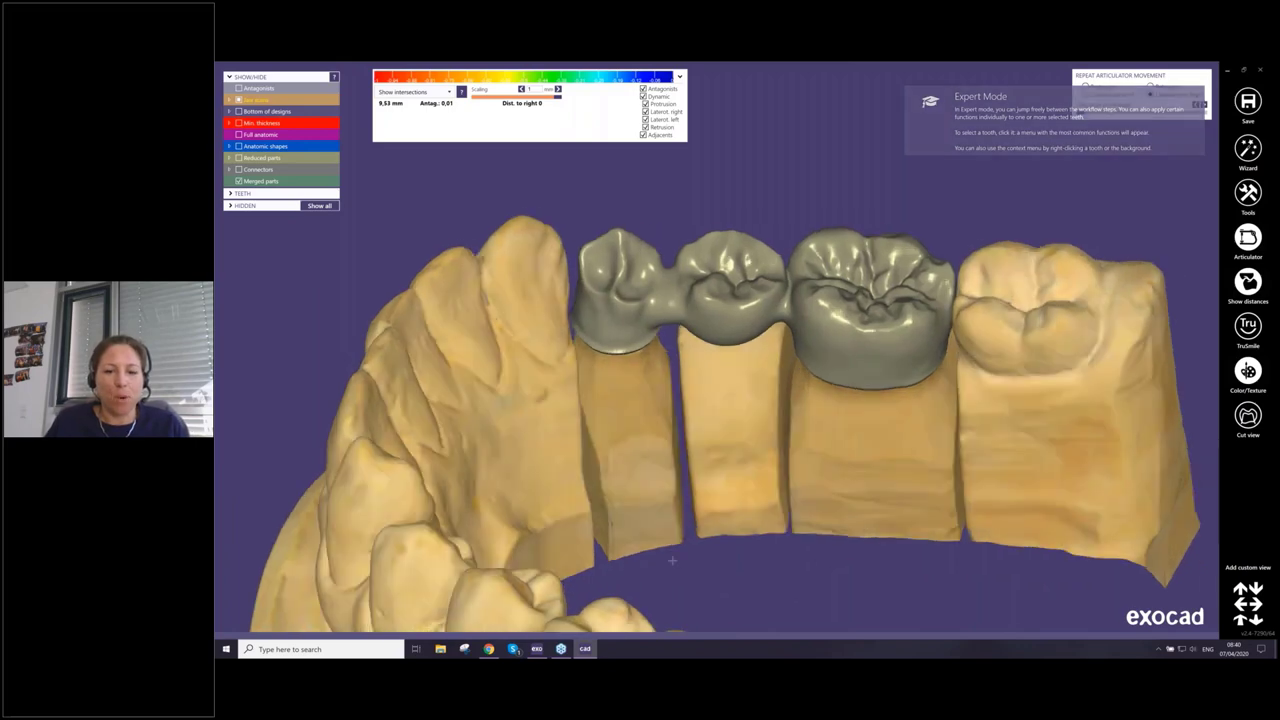
Delete the merged parts of the bridge on teeth 44 to 46
{"action": "mouse_move", "coordinate": [777, 636]}
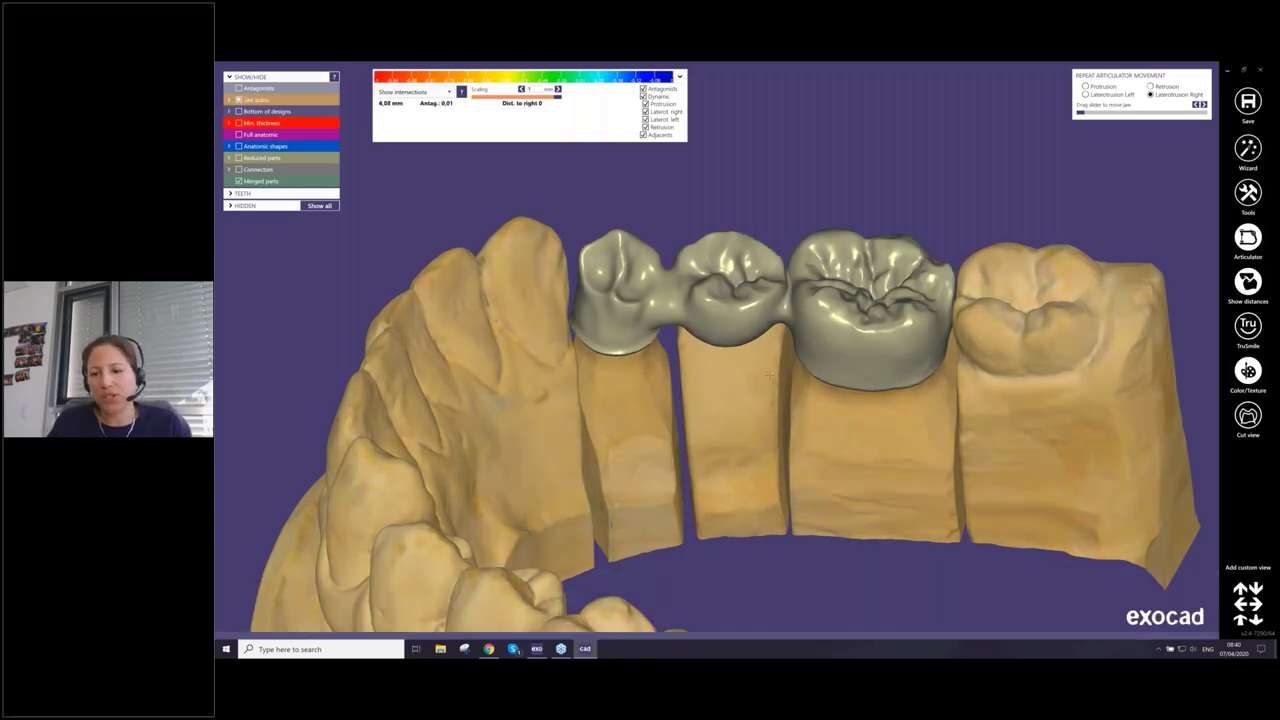
{"action": "left_click", "coordinate": [1188, 606]}
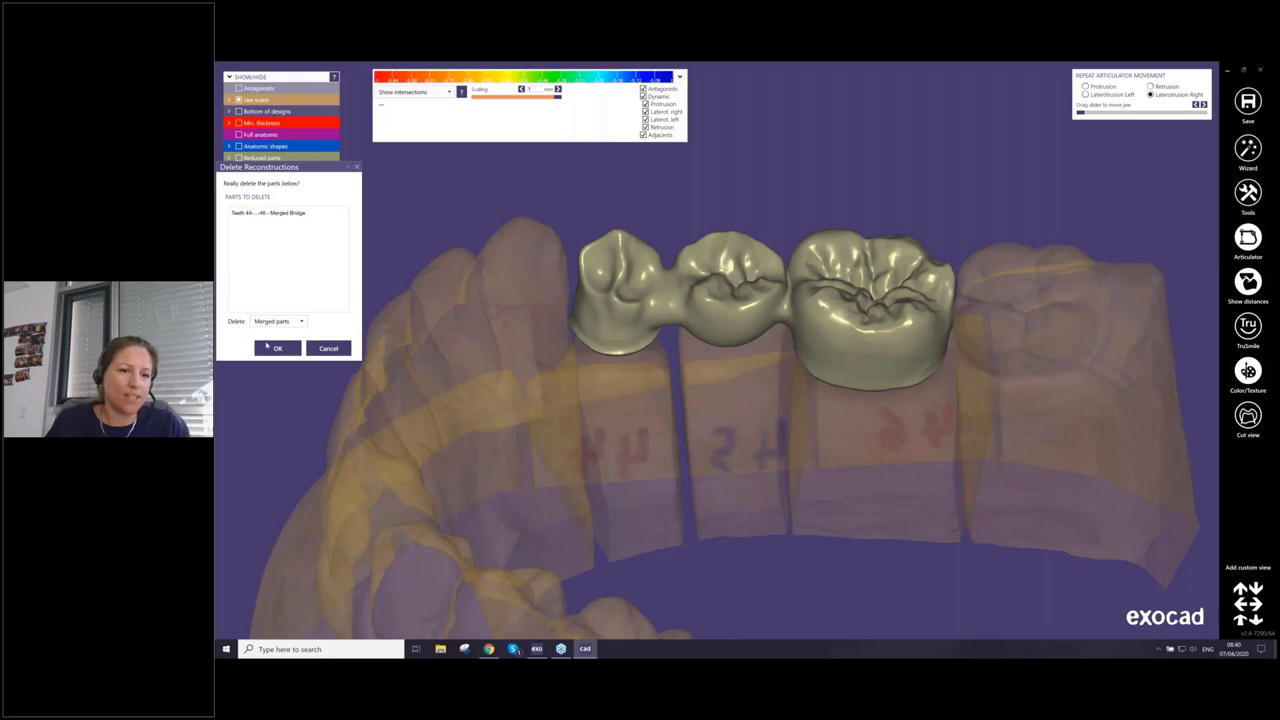
{"action": "left_click", "coordinate": [279, 348]}
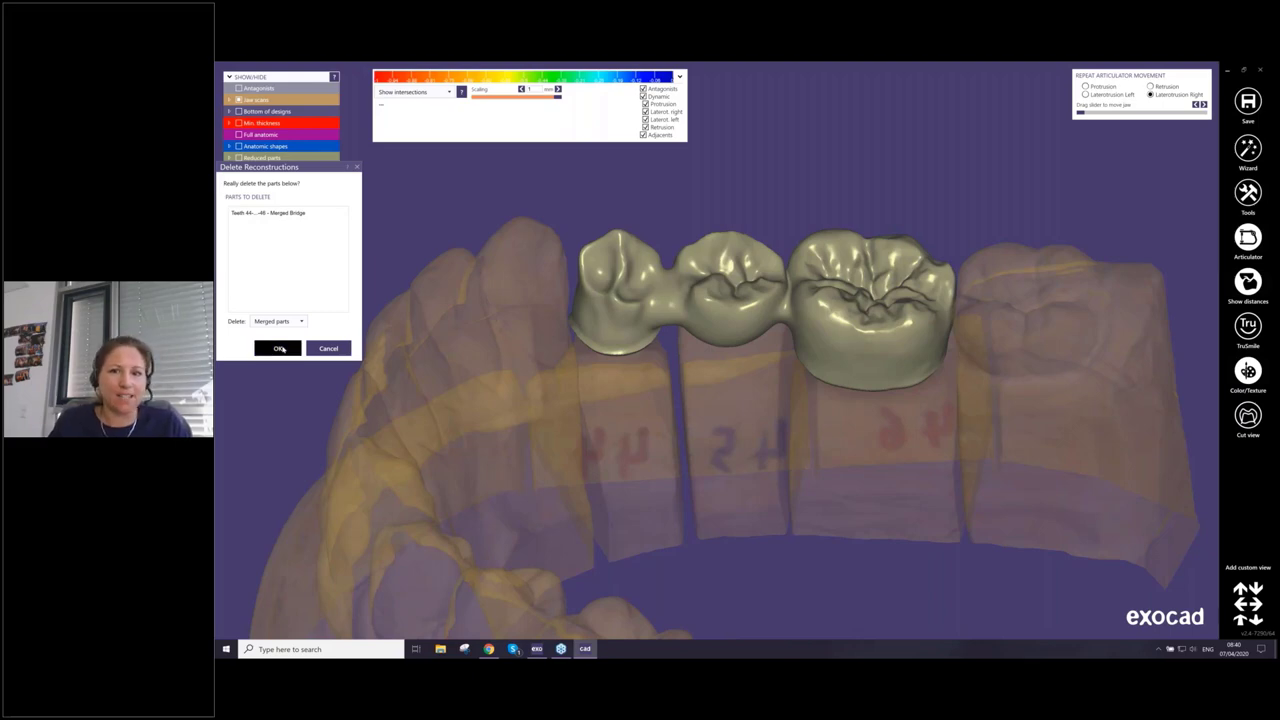
{"action": "right_click_drag", "start_coordinate": [980, 372], "coordinate": [965, 394]}
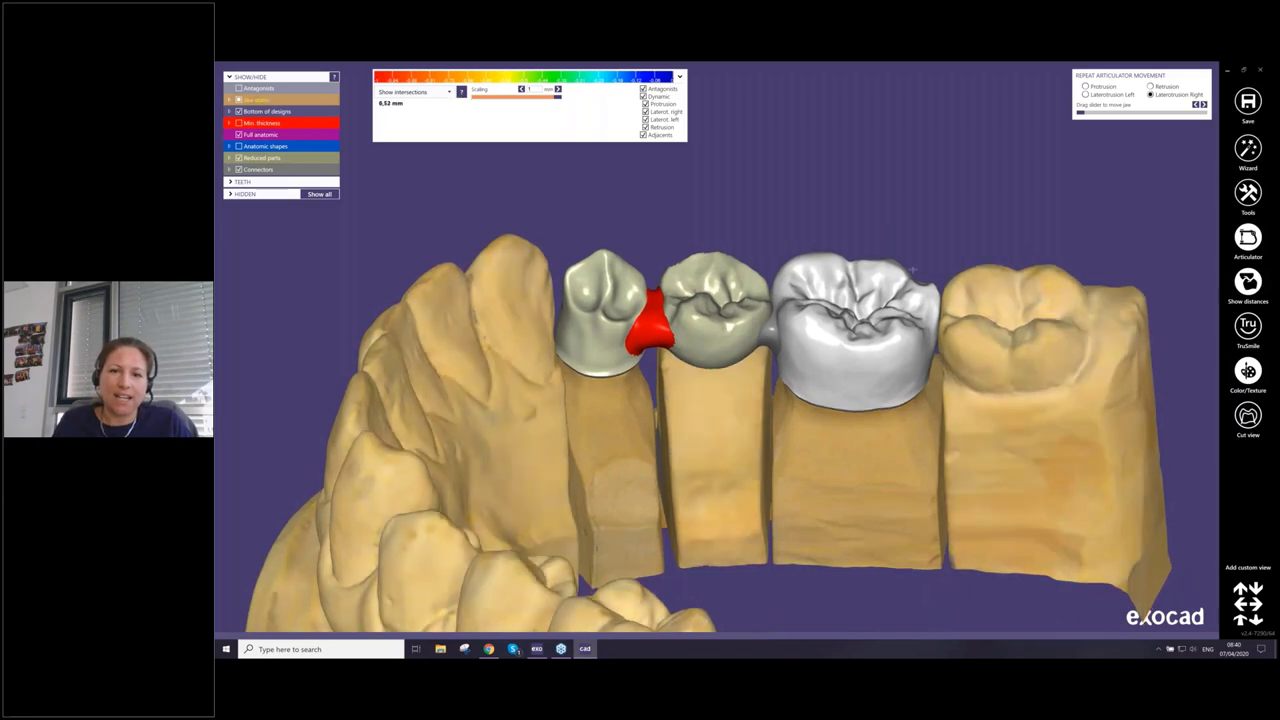
Look through the expert functions offered for the whole project and for the coping on tooth 44
{"action": "mouse_move", "coordinate": [287, 632]}
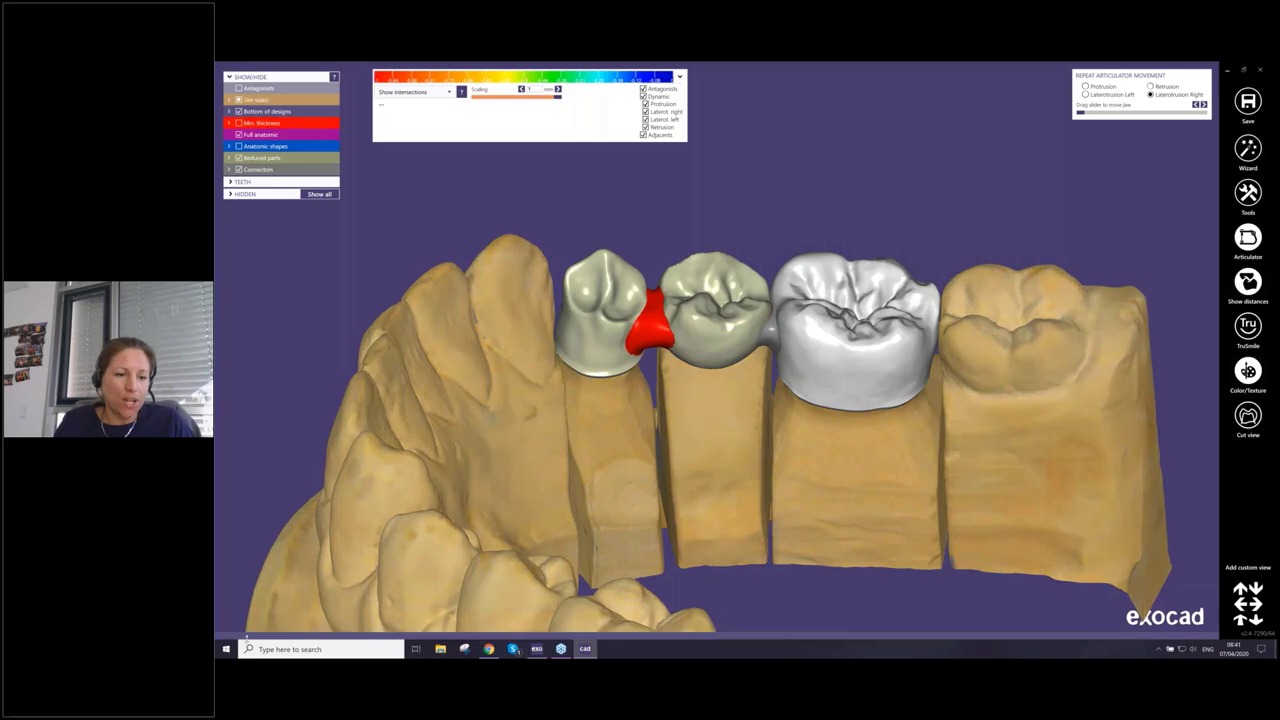
{"action": "mouse_move", "coordinate": [222, 620]}
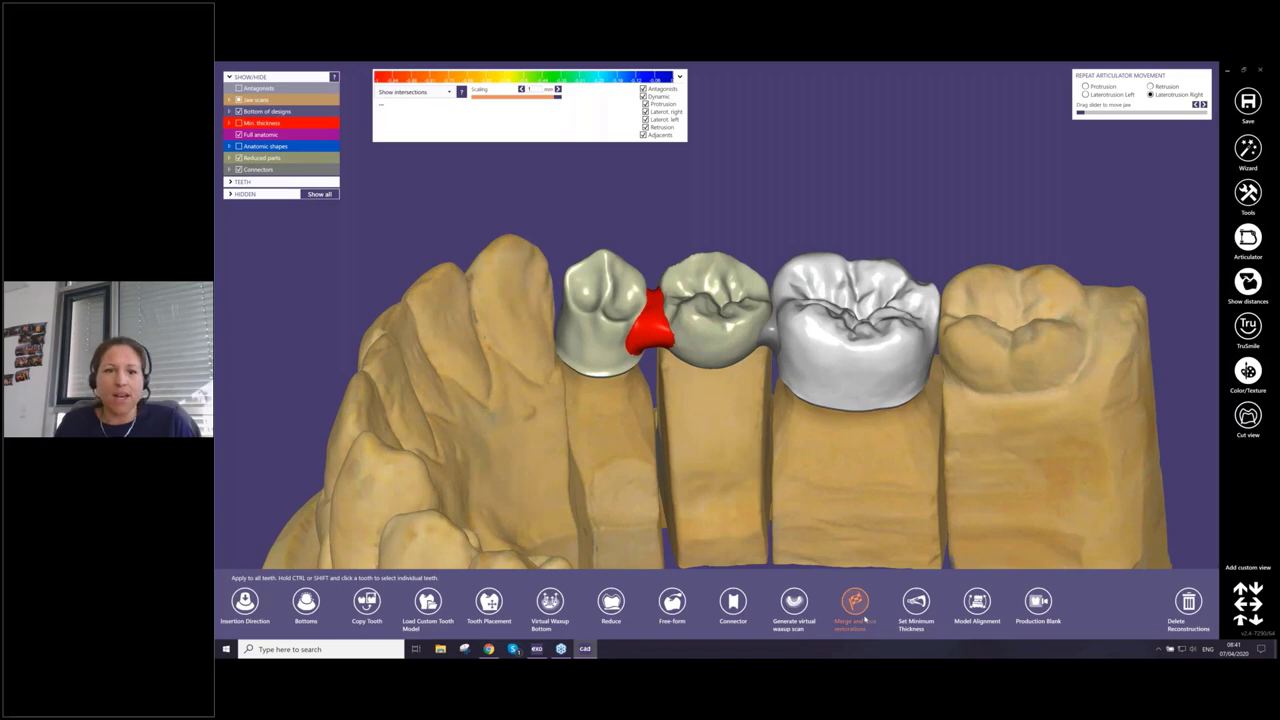
{"action": "right_click", "coordinate": [608, 178]}
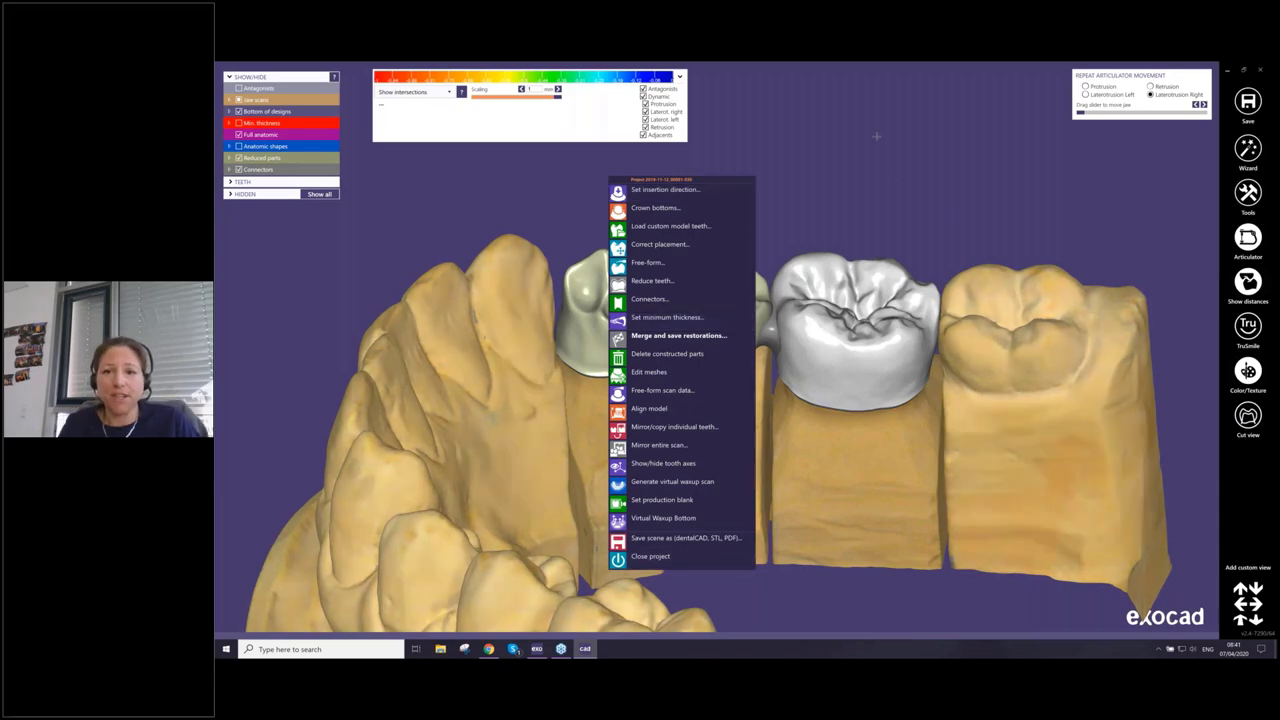
{"action": "left_click", "coordinate": [876, 136]}
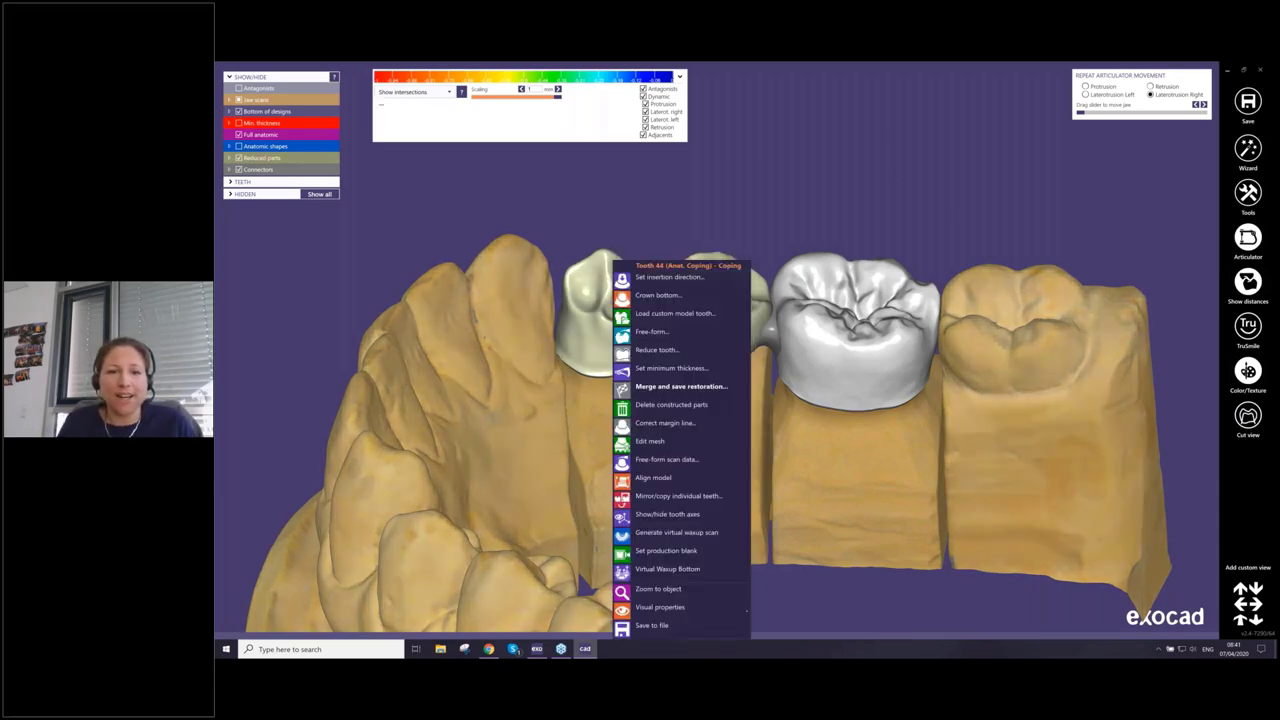
{"action": "right_click", "coordinate": [607, 294]}
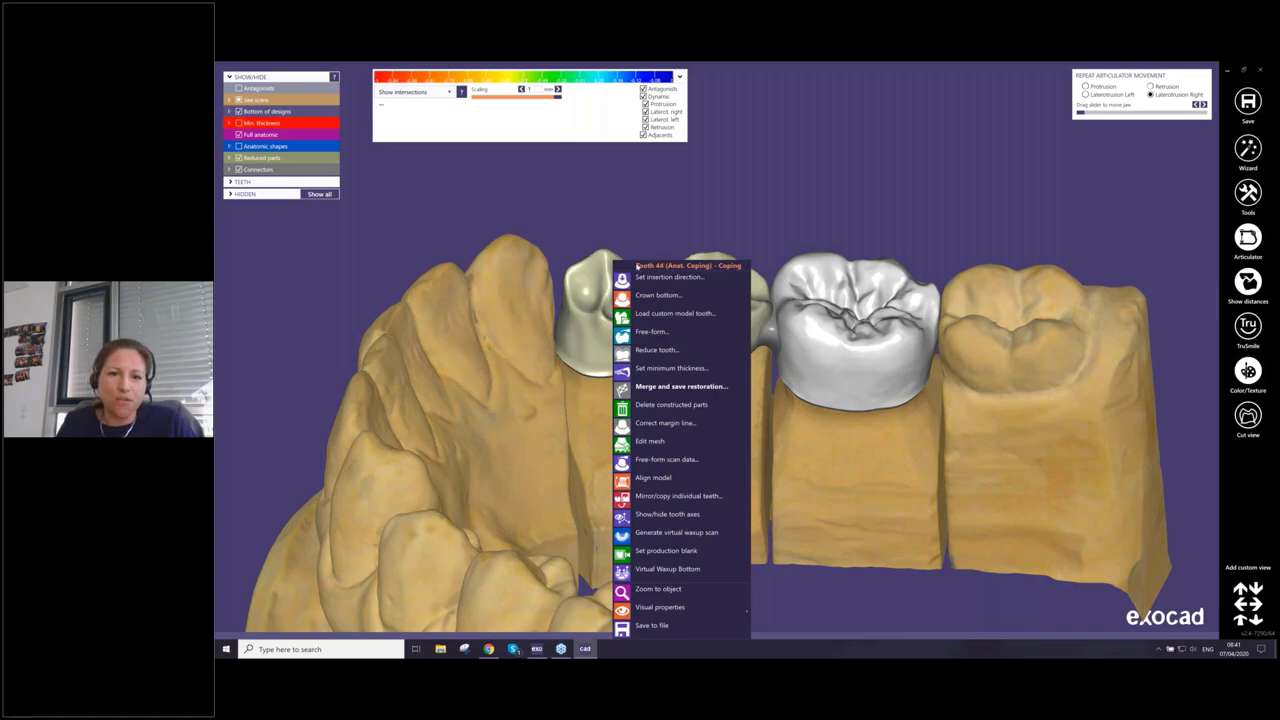
{"action": "left_click", "coordinate": [795, 156]}
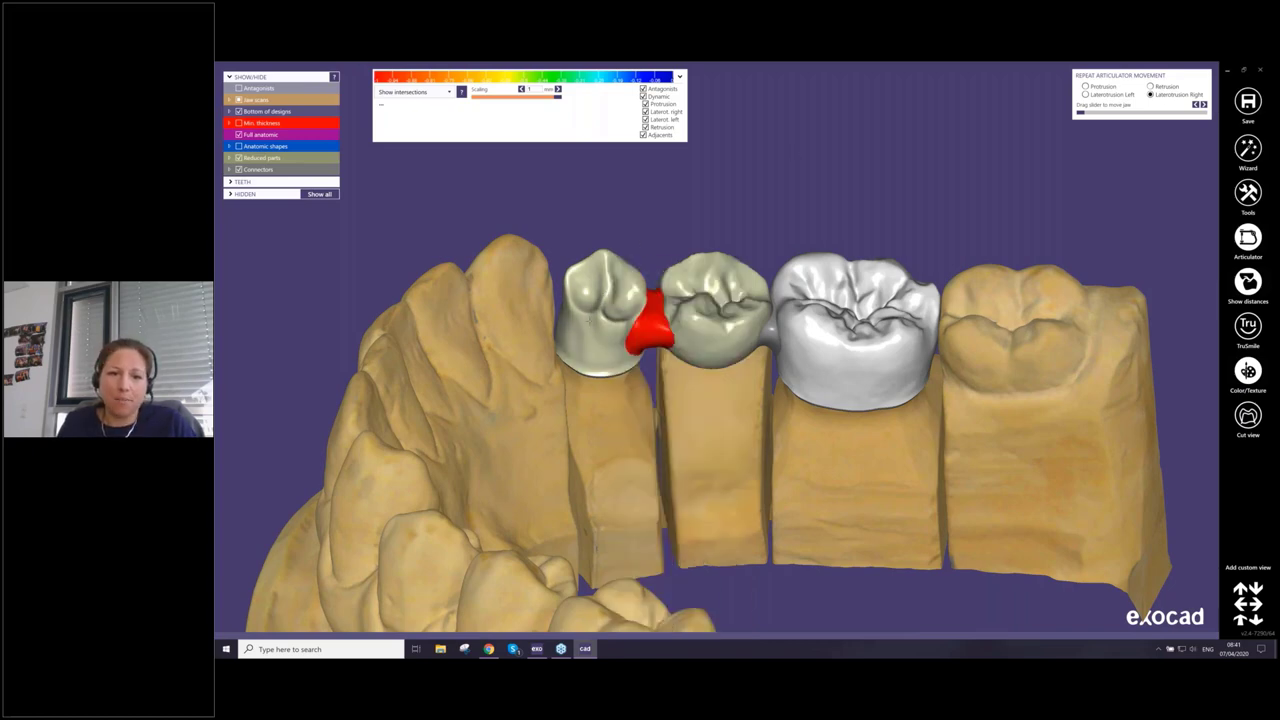
{"action": "right_click_drag", "start_coordinate": [609, 373], "coordinate": [586, 212]}
{"action": "right_click", "coordinate": [637, 386]}
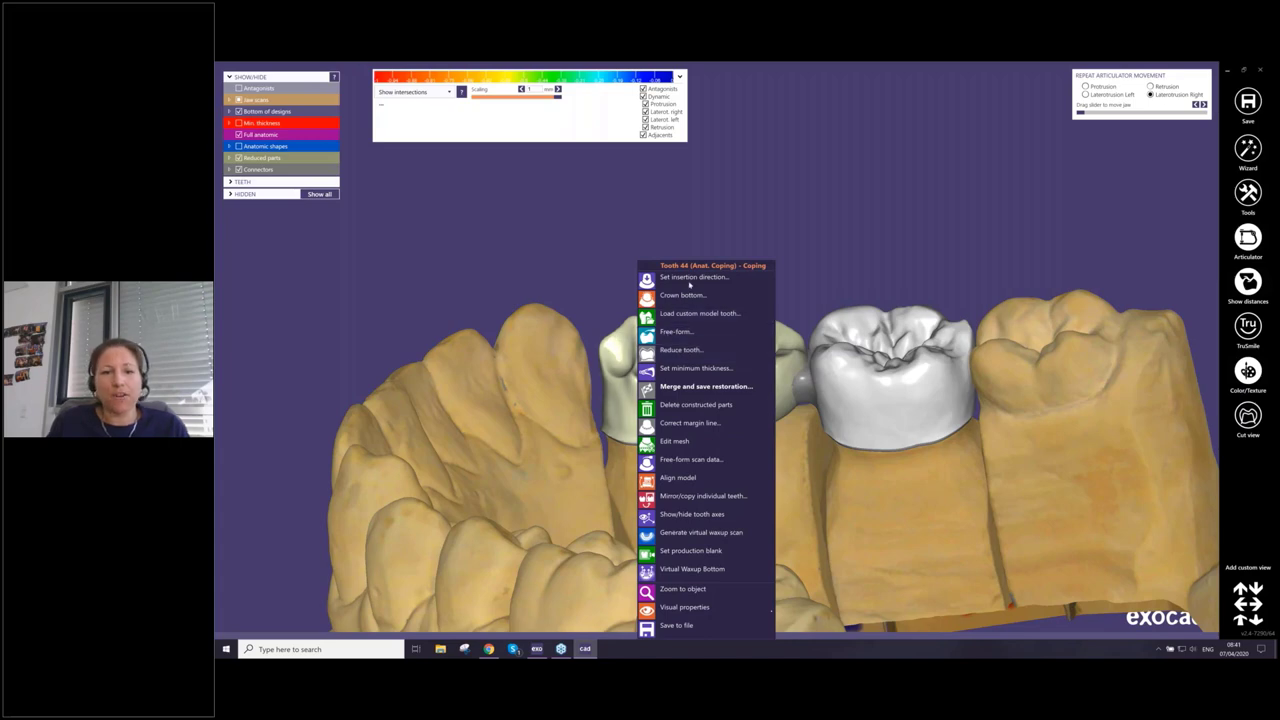
{"action": "left_click", "coordinate": [805, 220]}
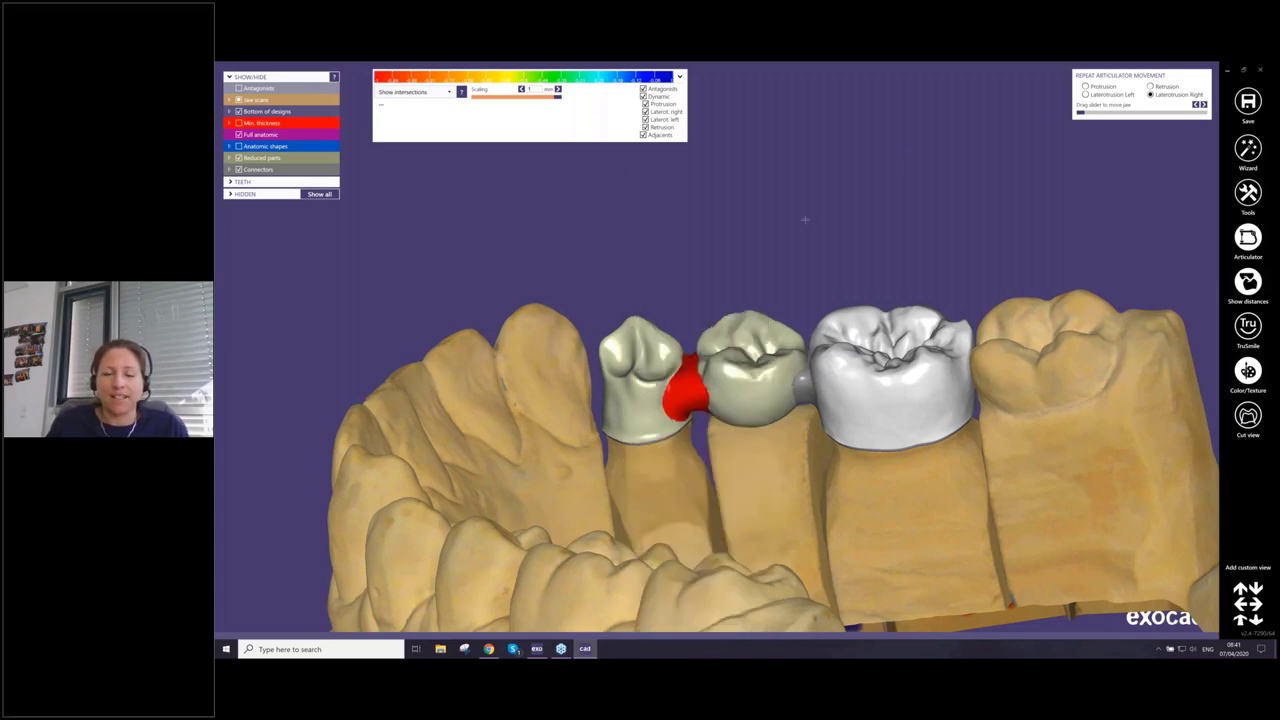
Merge and save the bridge restorations again from the project functions, with optimization for free-forming and 3D printing enabled
{"action": "right_click", "coordinate": [764, 333]}
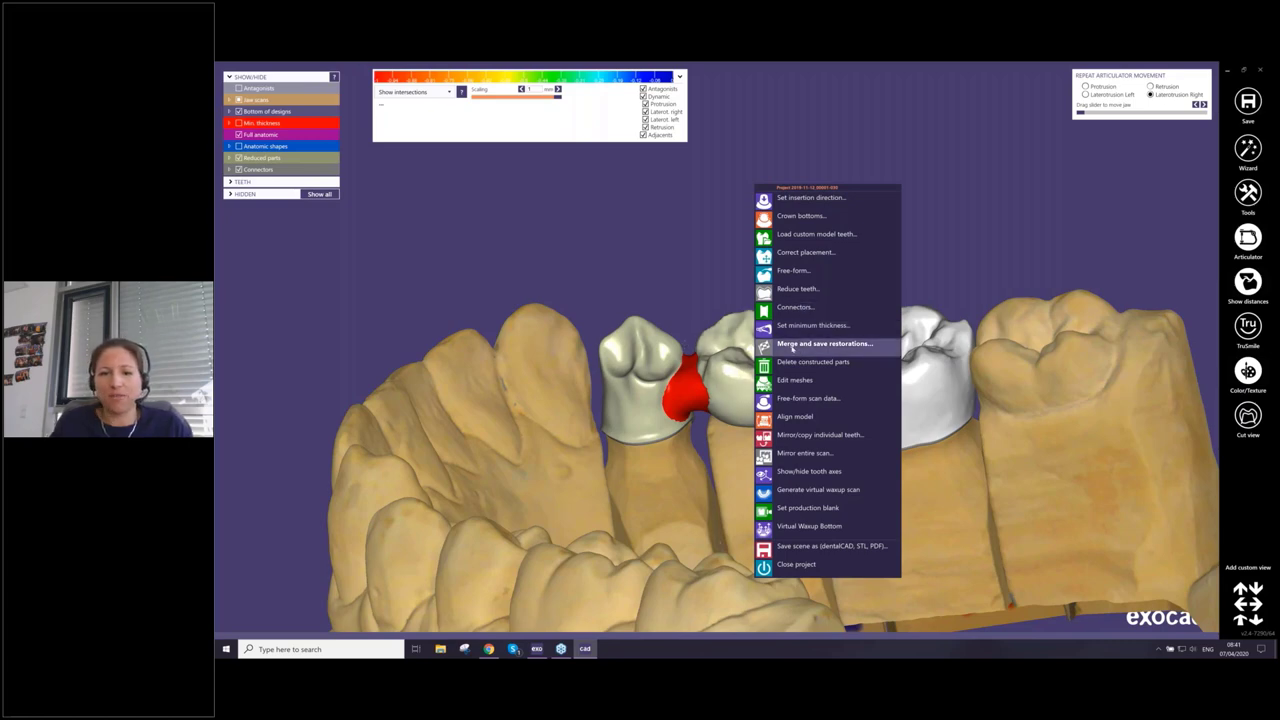
{"action": "left_click", "coordinate": [815, 345]}
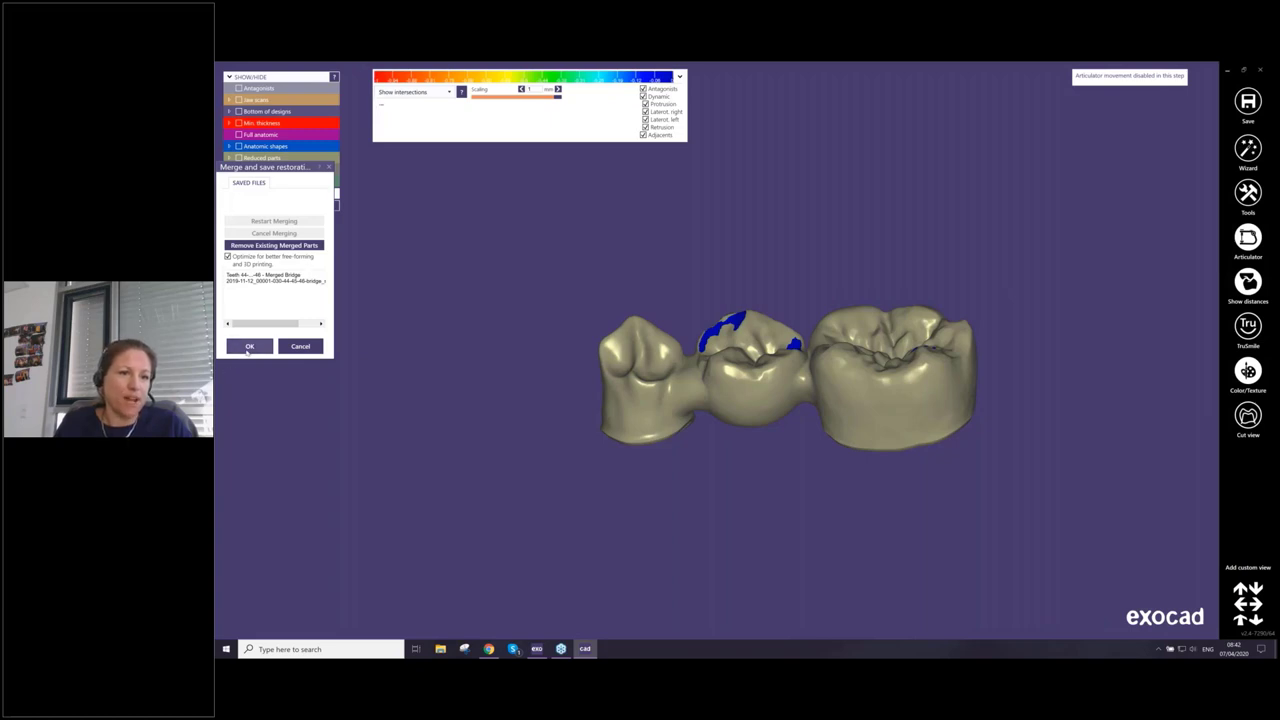
{"action": "left_click", "coordinate": [249, 346]}
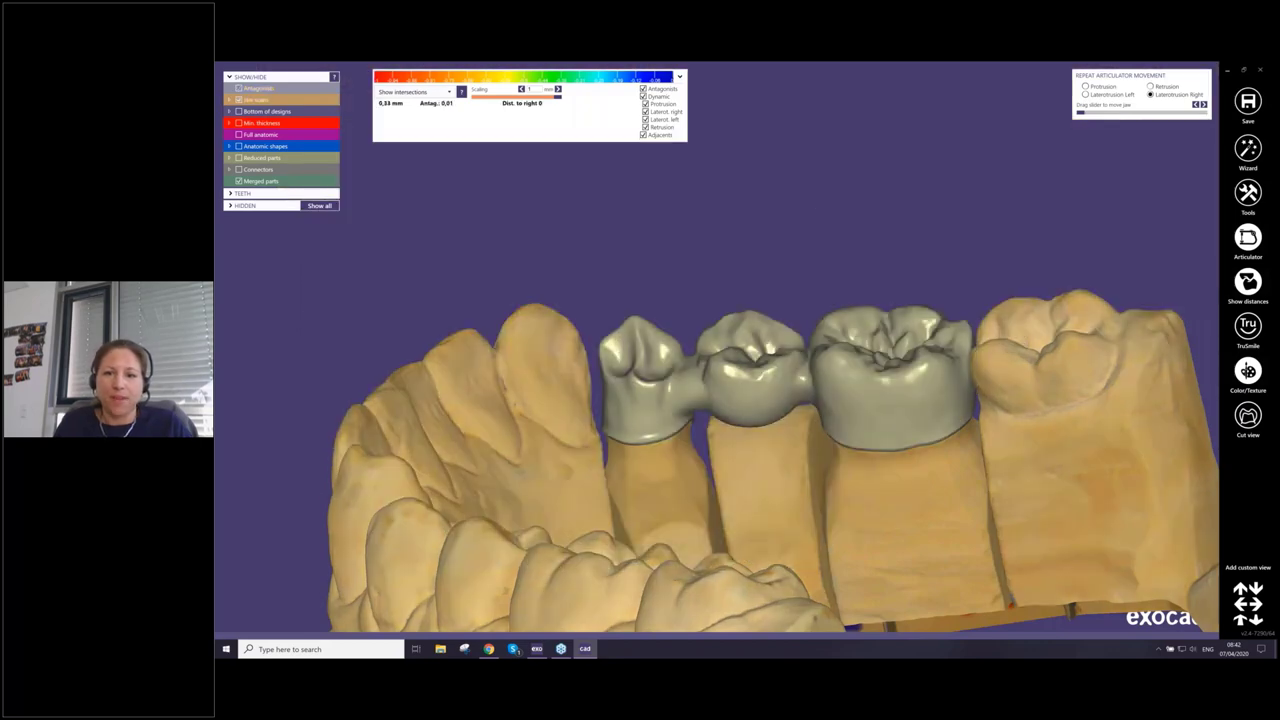
Check the functions offered for the merged bridge and collapse the settings of the intersection distance display
{"action": "right_click", "coordinate": [764, 328]}
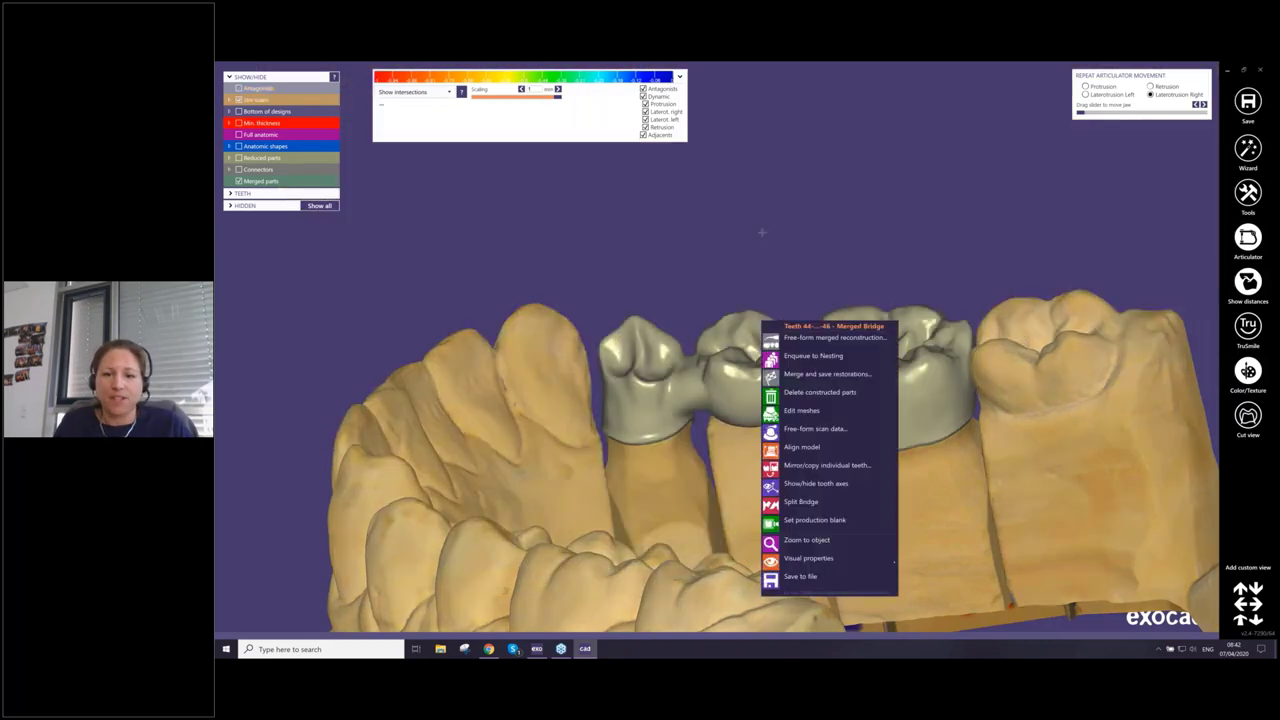
{"action": "left_click", "coordinate": [530, 289]}
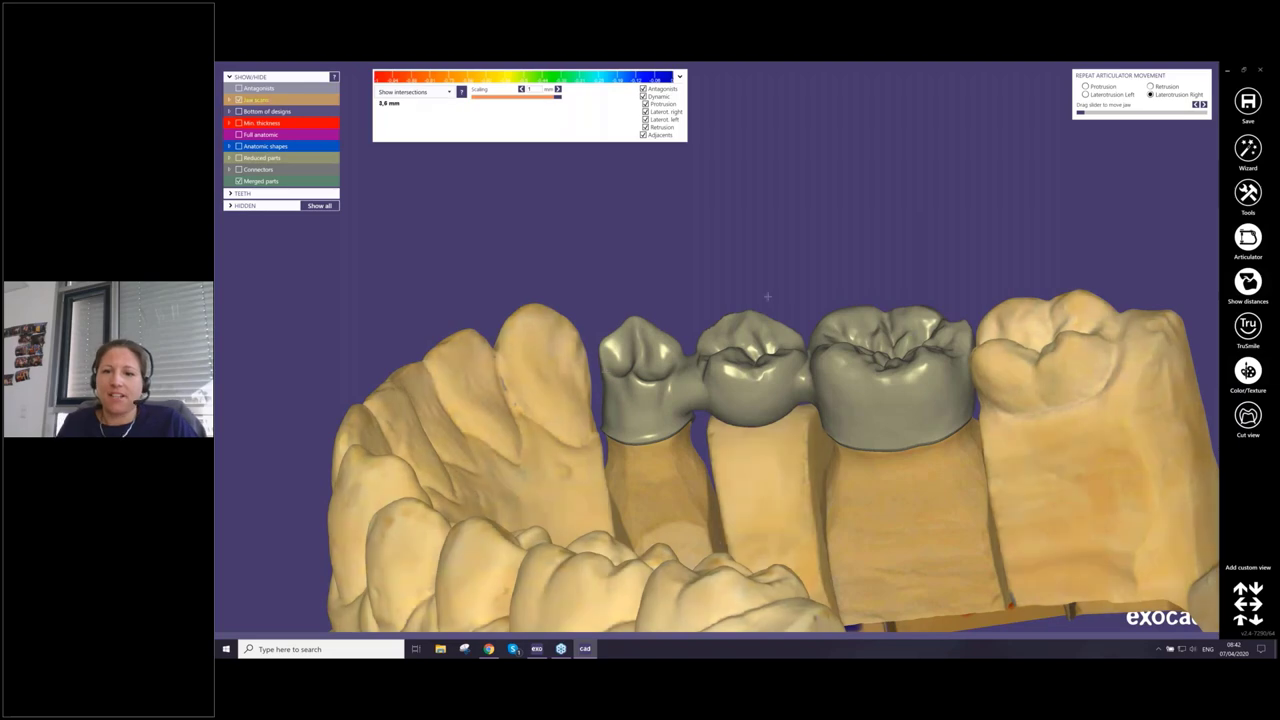
{"action": "right_click_drag", "start_coordinate": [768, 297], "coordinate": [807, 337]}
{"action": "scroll", "coordinate": [807, 337], "scroll_direction": "down", "scroll_amount": 4}
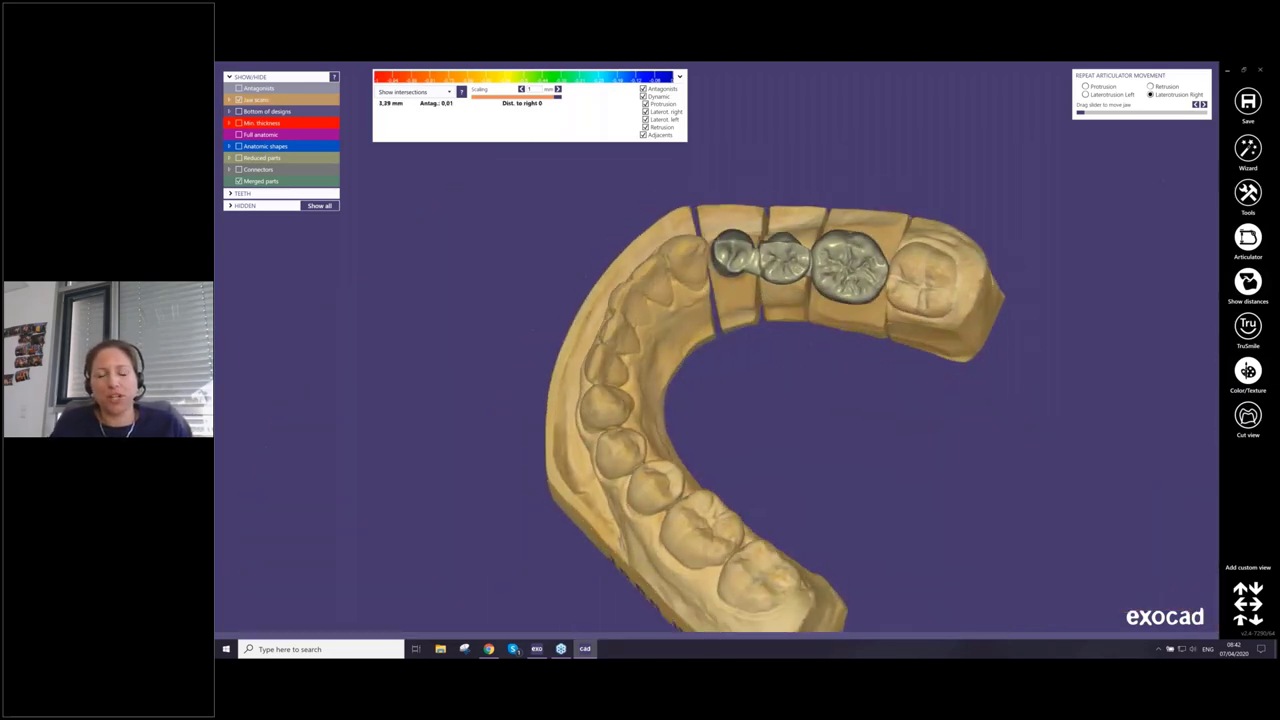
{"action": "right_click_drag", "start_coordinate": [763, 391], "coordinate": [784, 392]}
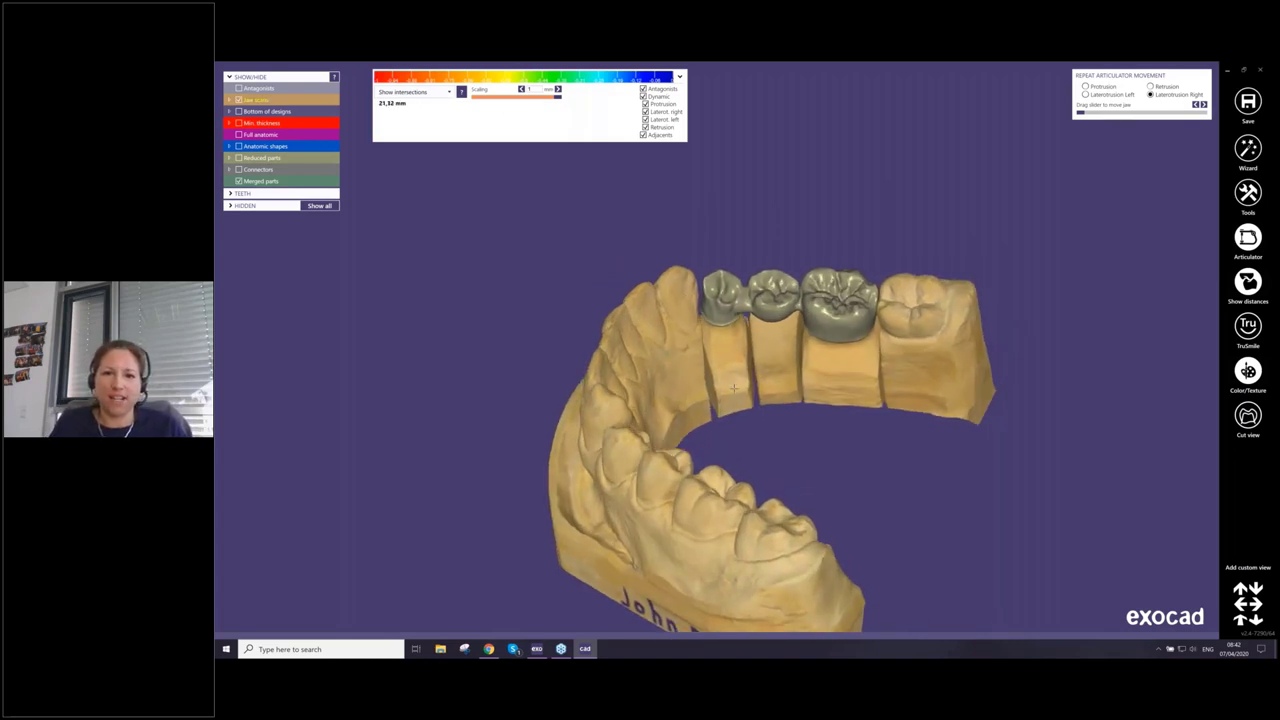
{"action": "left_click", "coordinate": [680, 76]}
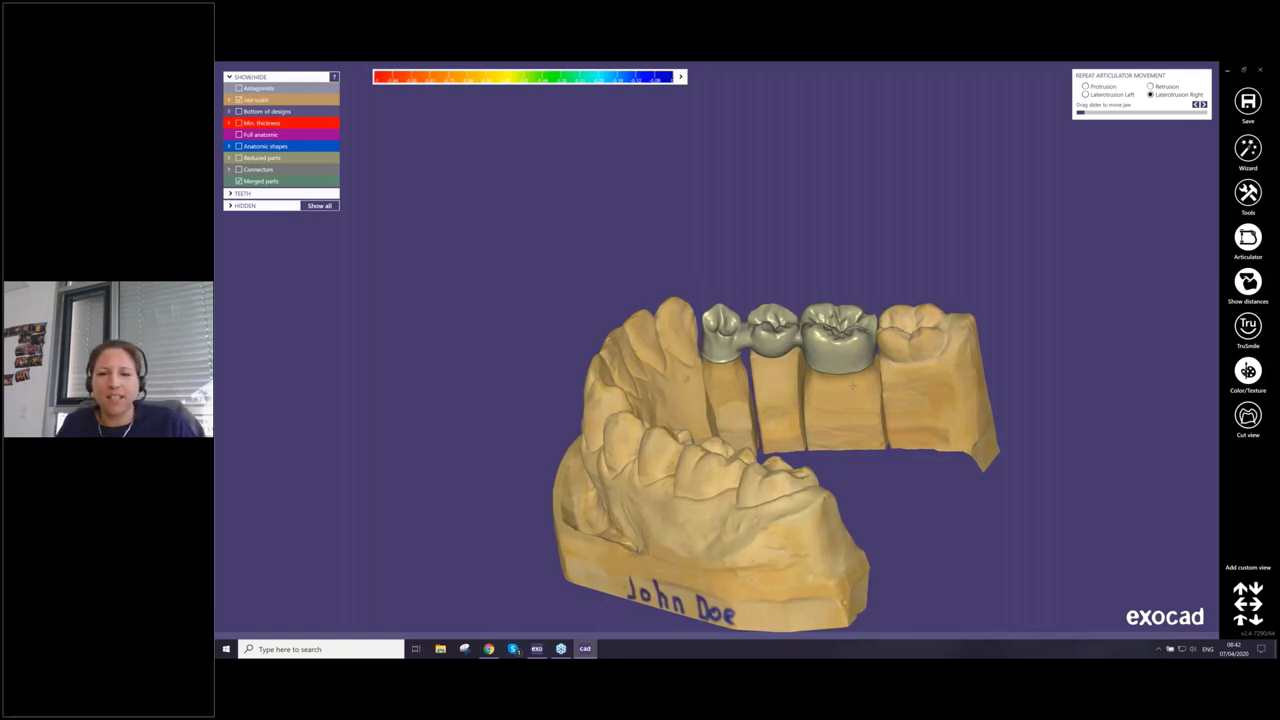
{"action": "right_click_drag", "start_coordinate": [852, 386], "coordinate": [838, 428]}
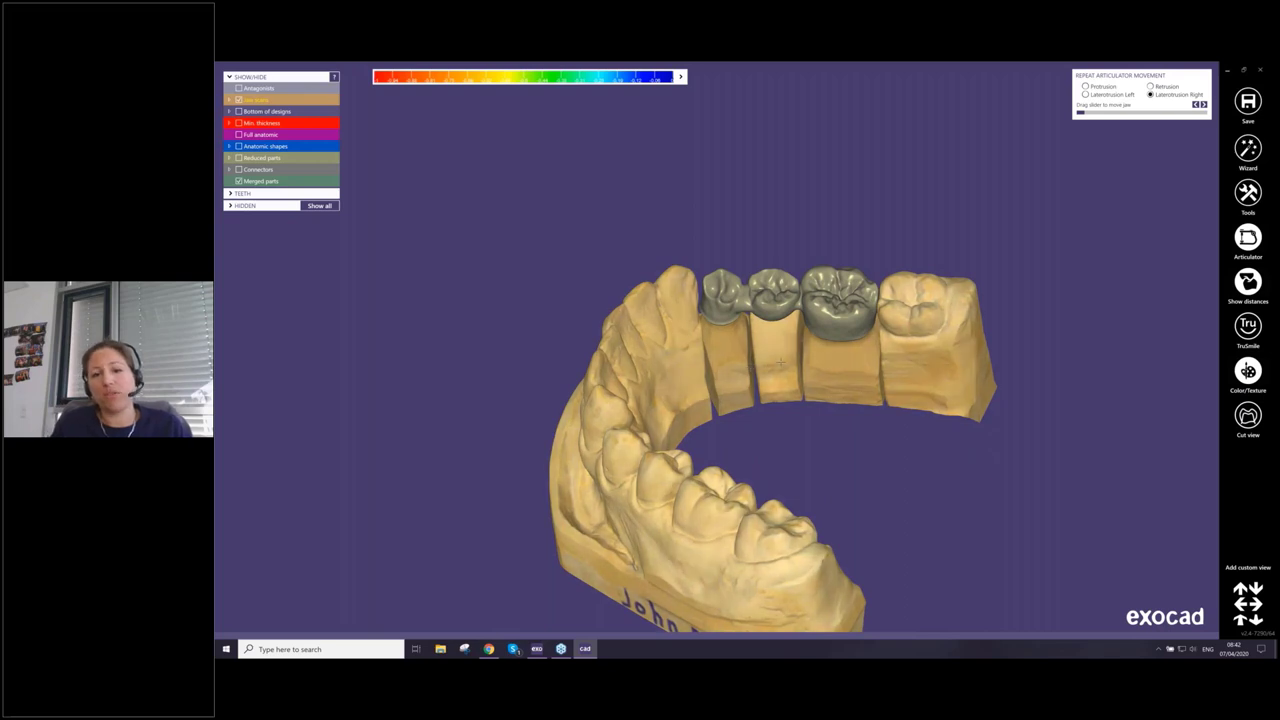
{"action": "right_click_drag", "start_coordinate": [780, 364], "coordinate": [776, 318]}
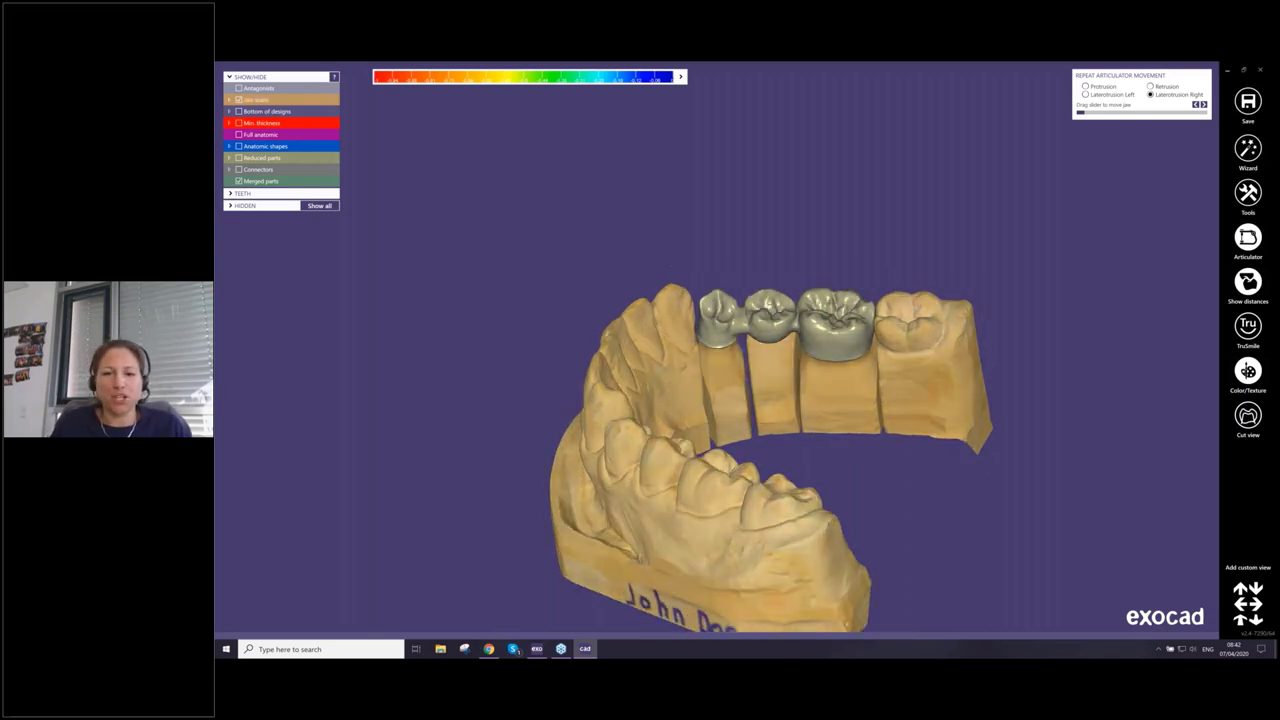
Start Bridge Split on the merged bridge and select the splitter "Bone 1.8 - 100µm gap for 0.6mm milling.stl"
{"action": "right_click", "coordinate": [772, 306]}
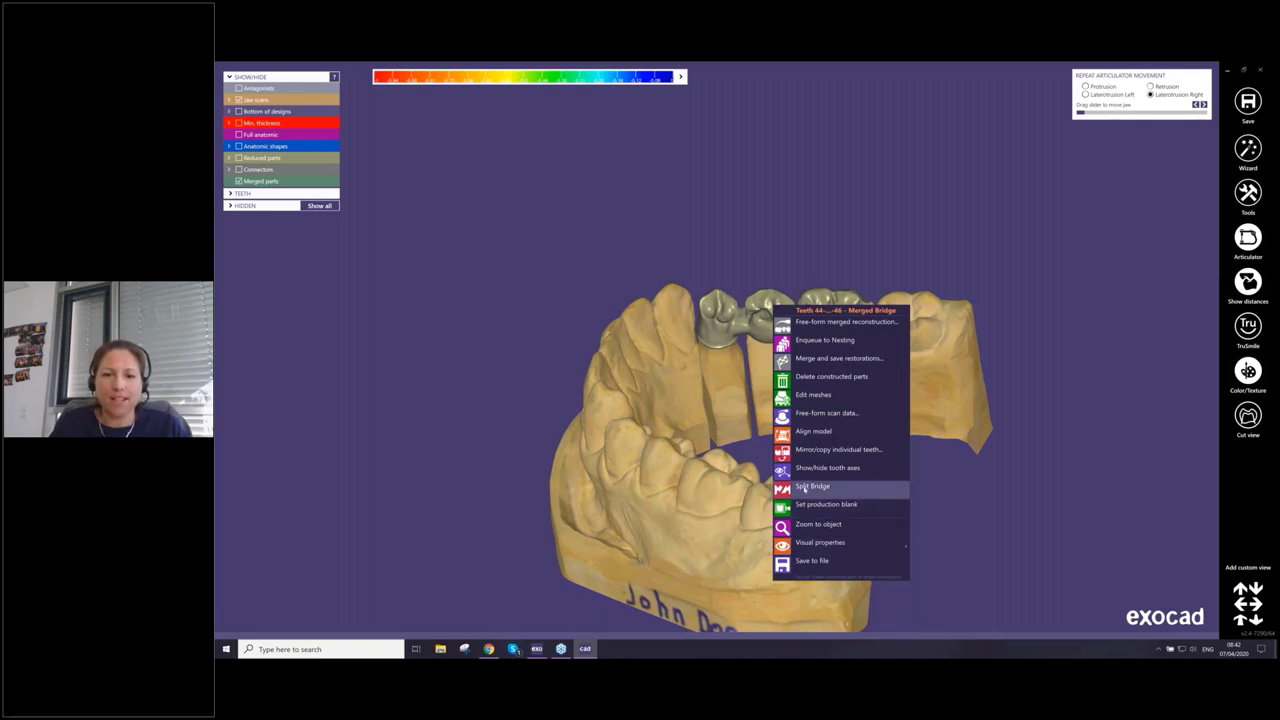
{"action": "right_click", "coordinate": [706, 275]}
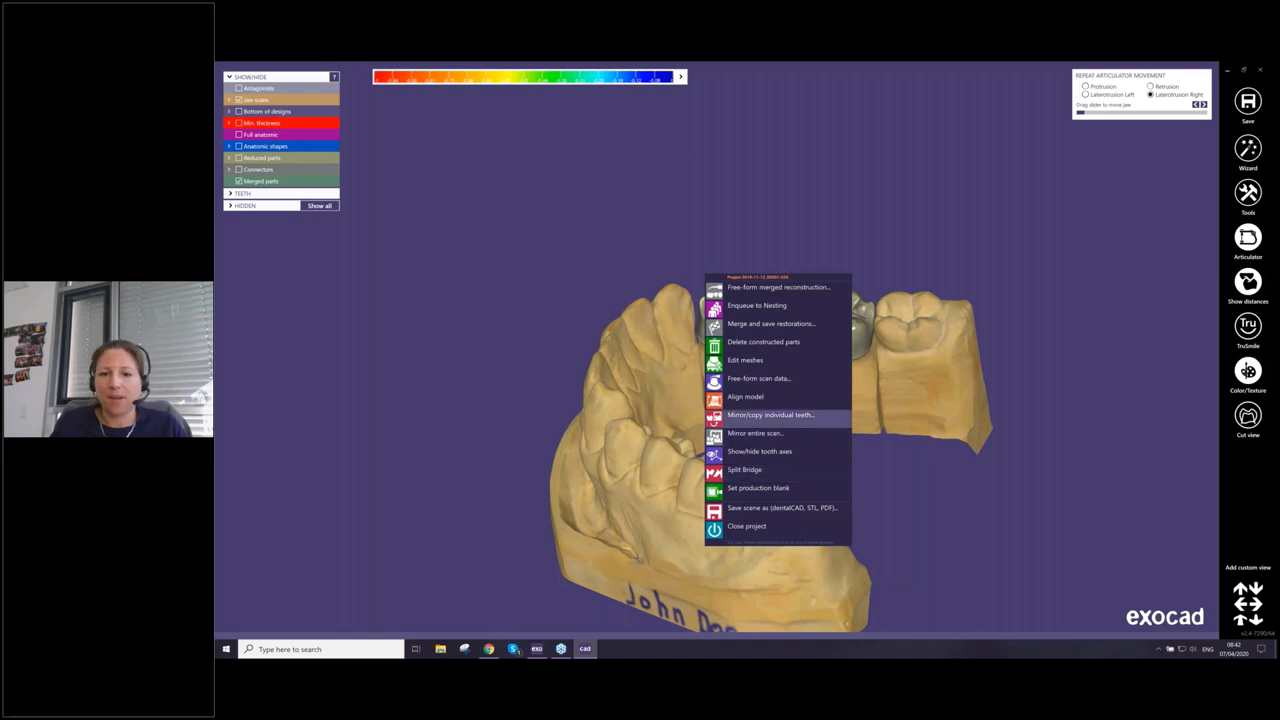
{"action": "right_click", "coordinate": [876, 330]}
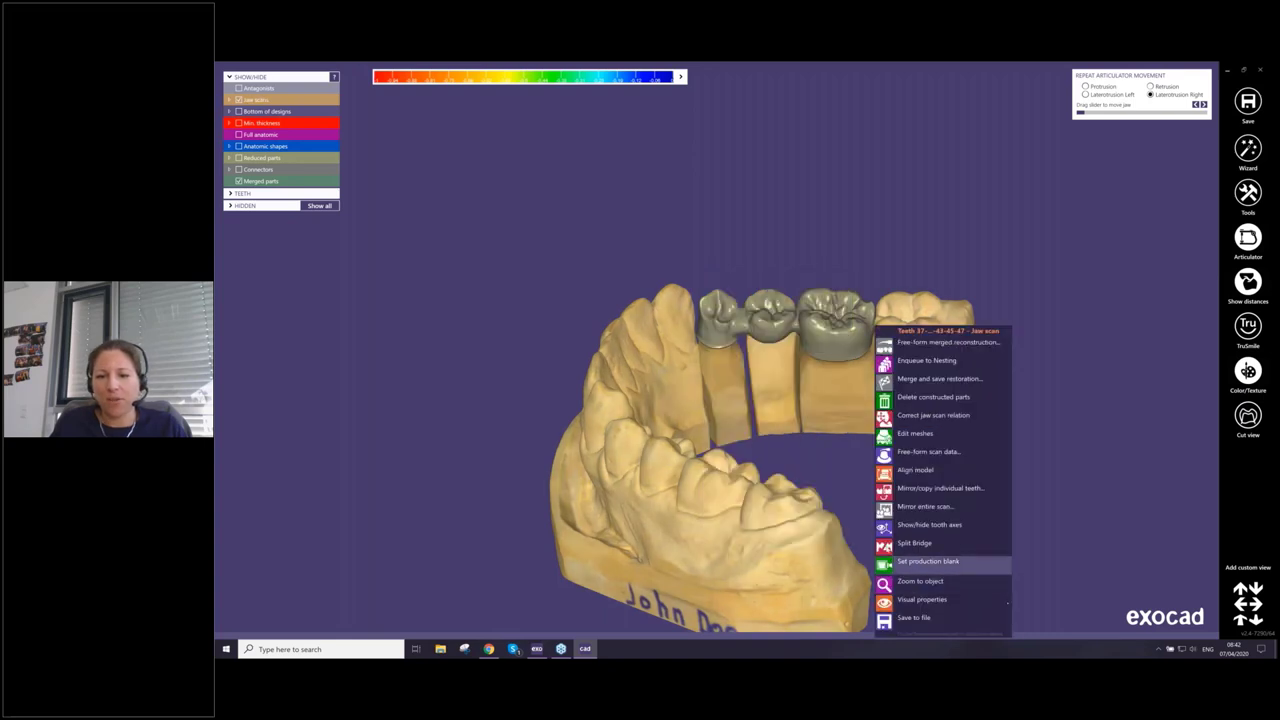
{"action": "left_click", "coordinate": [915, 546]}
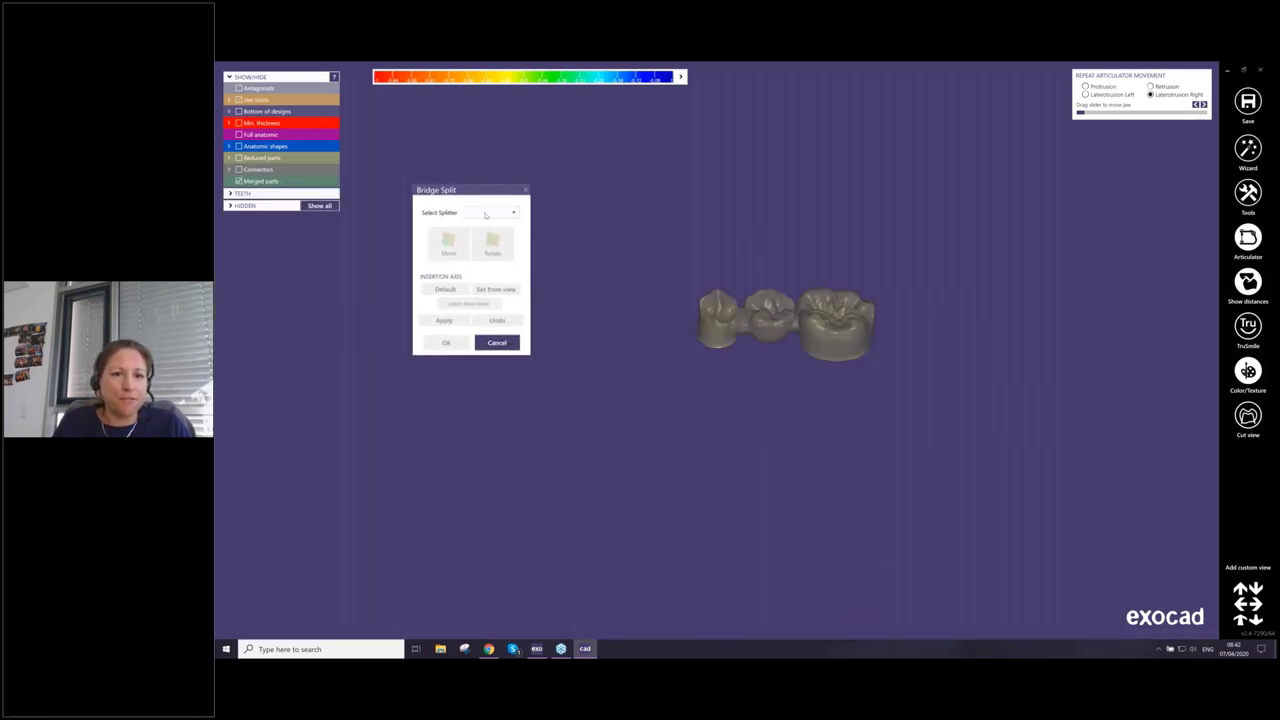
{"action": "left_click", "coordinate": [485, 214]}
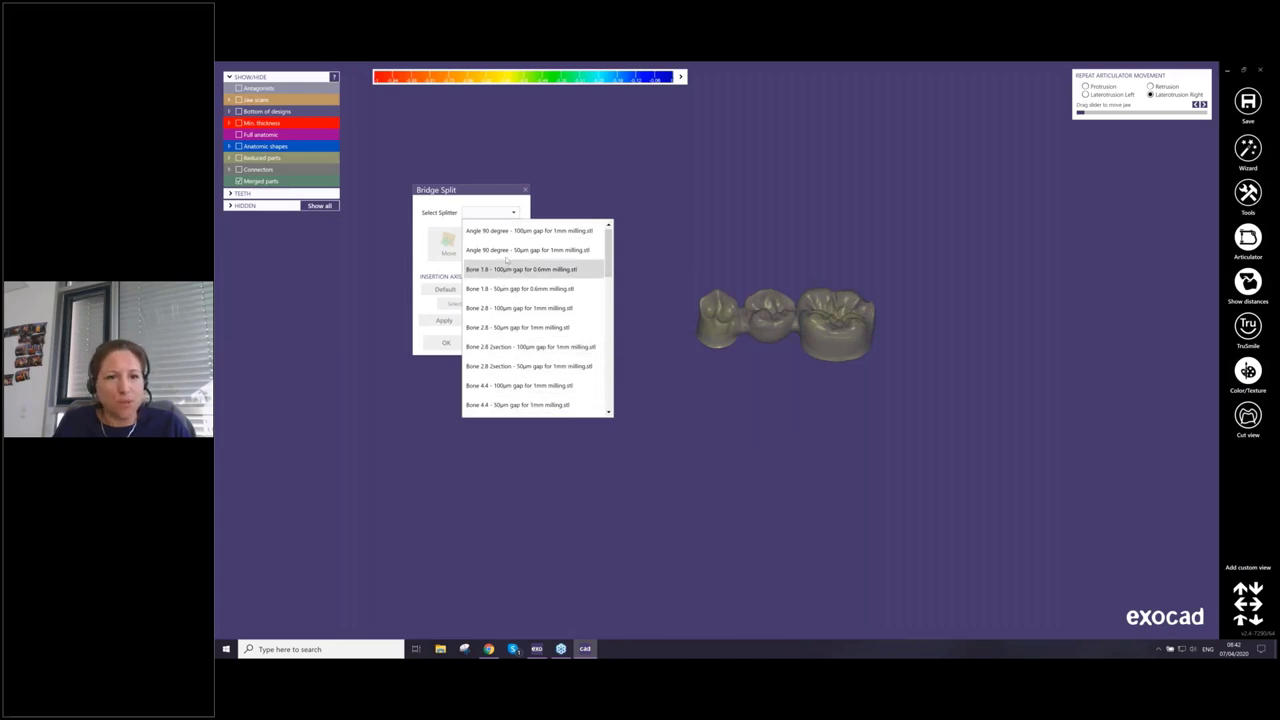
{"action": "left_click", "coordinate": [510, 269]}
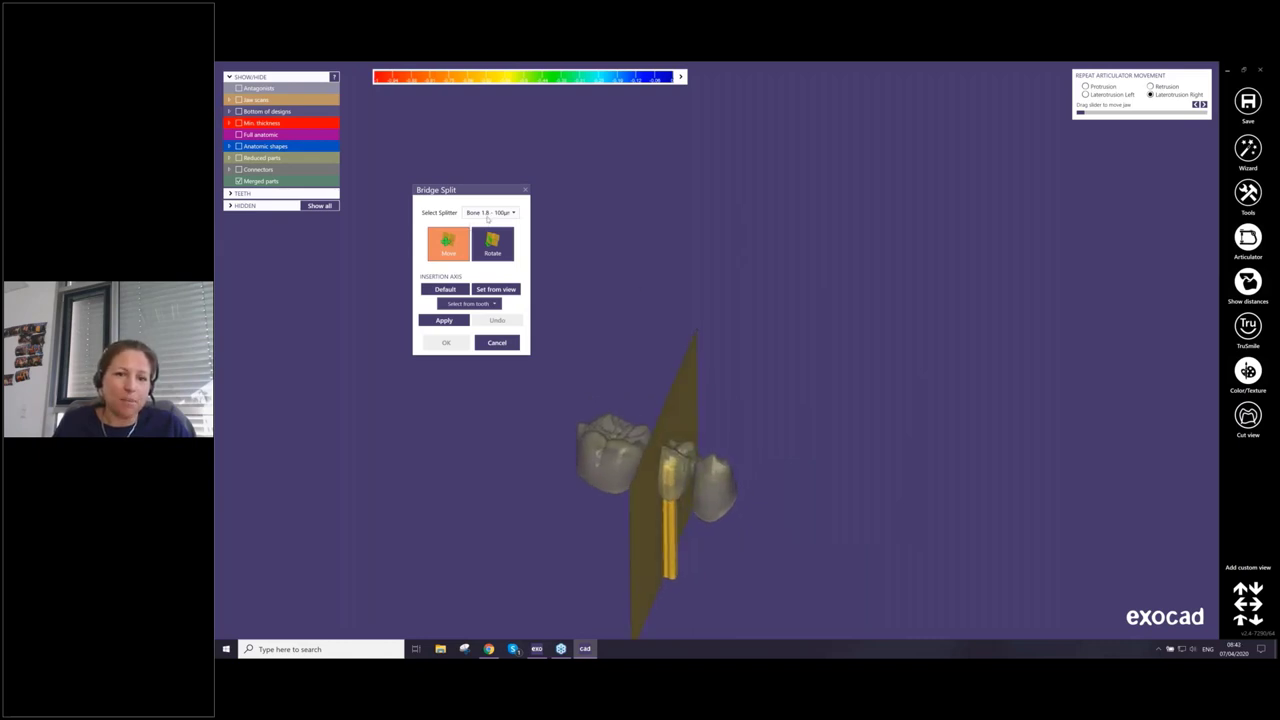
Move the splitter from the middle of the pontic on tooth 45 to its edge beside the connector to tooth 46
{"action": "right_click_drag", "start_coordinate": [676, 394], "coordinate": [666, 426]}
{"action": "scroll", "coordinate": [665, 425], "scroll_direction": "up", "scroll_amount": 5}
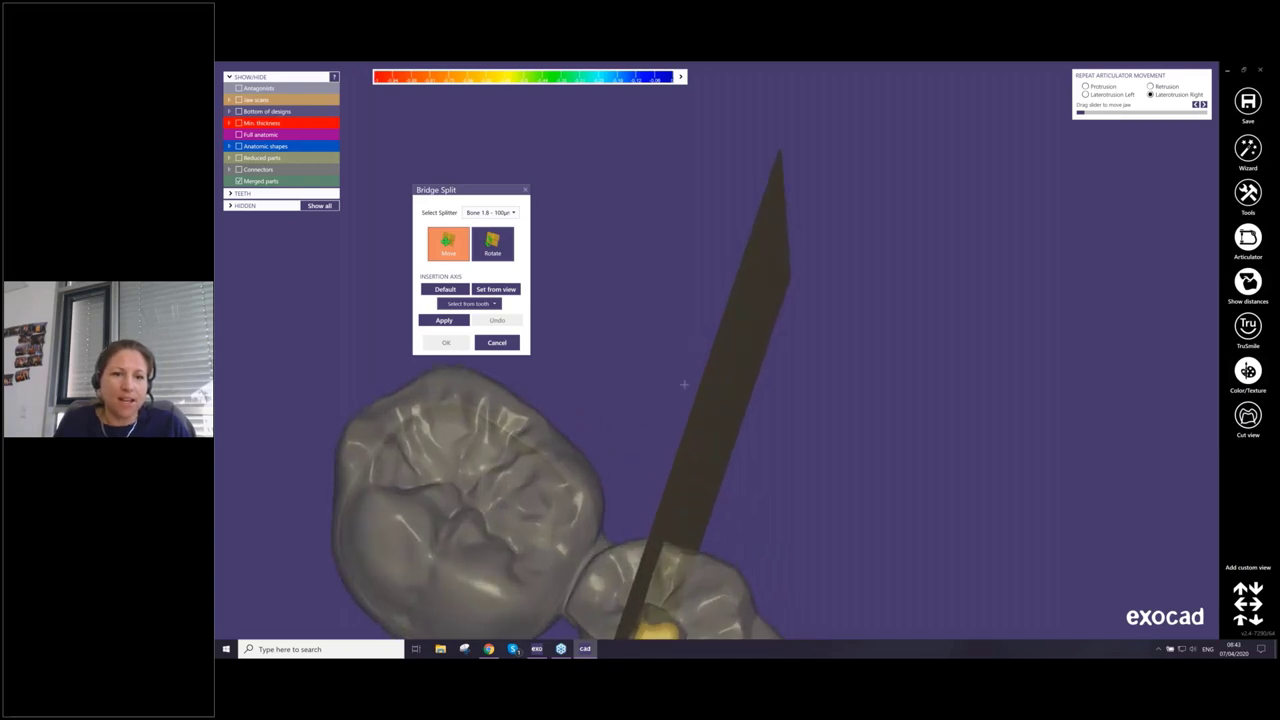
{"action": "right_click_drag", "start_coordinate": [701, 318], "coordinate": [728, 278]}
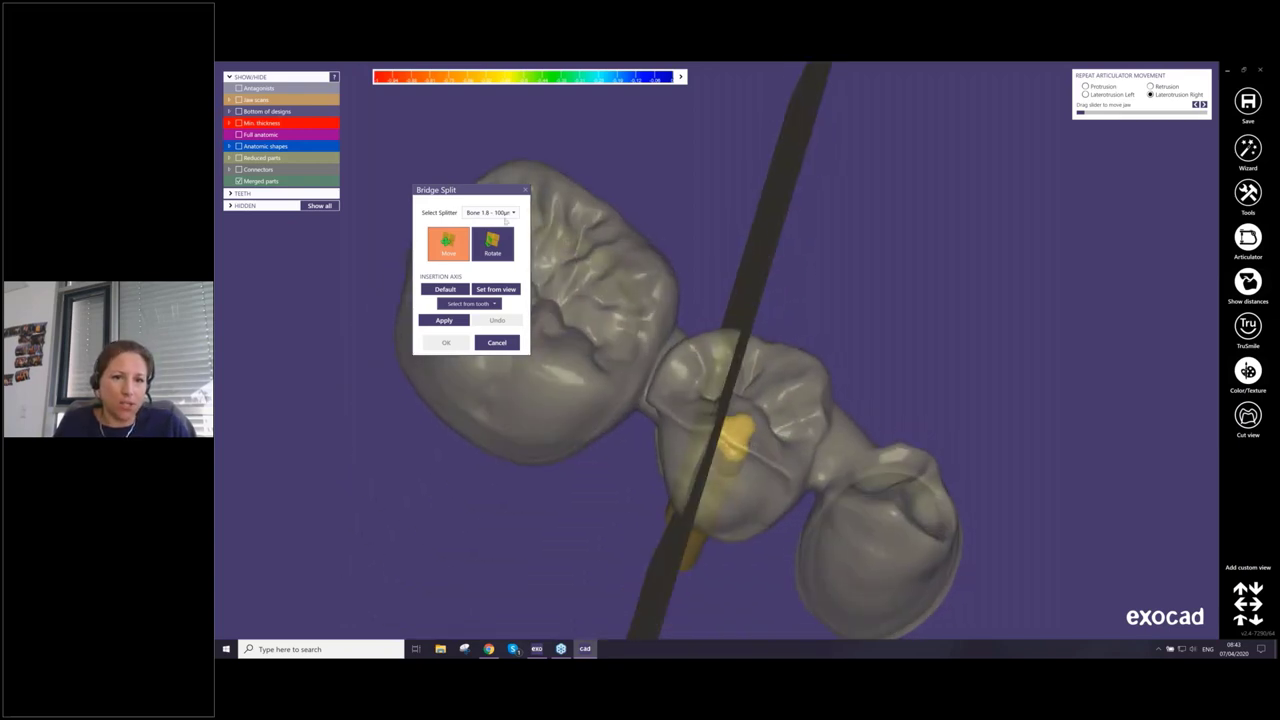
{"action": "left_click", "coordinate": [514, 212]}
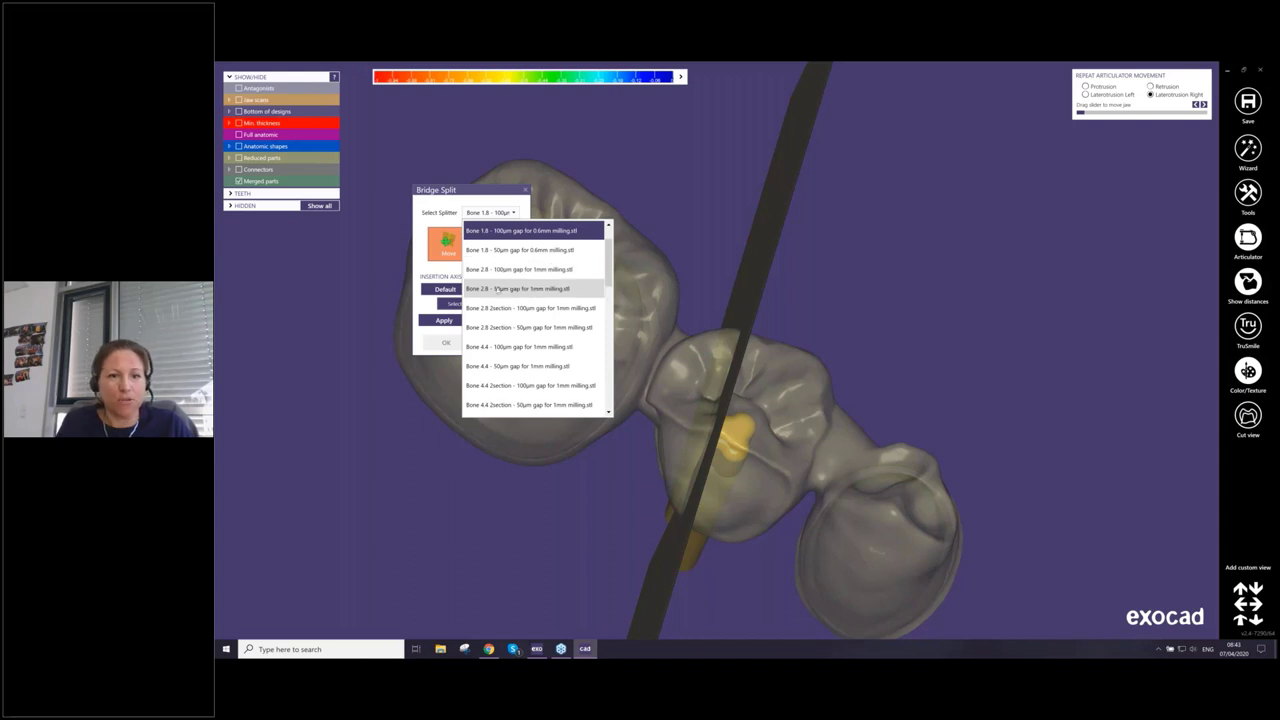
{"action": "left_click", "coordinate": [666, 200]}
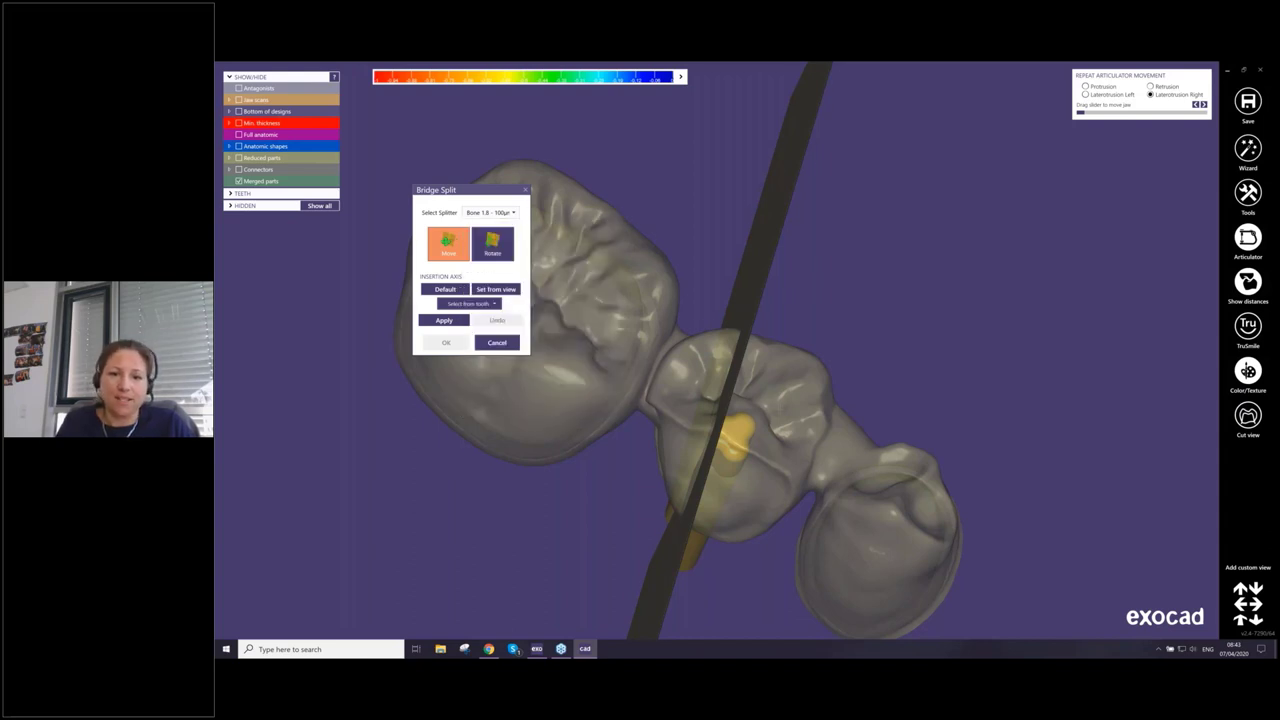
{"action": "right_click_drag", "start_coordinate": [760, 420], "coordinate": [736, 302]}
{"action": "left_click_drag", "start_coordinate": [736, 302], "coordinate": [750, 311]}
{"action": "right_click_drag", "start_coordinate": [750, 311], "coordinate": [735, 251]}
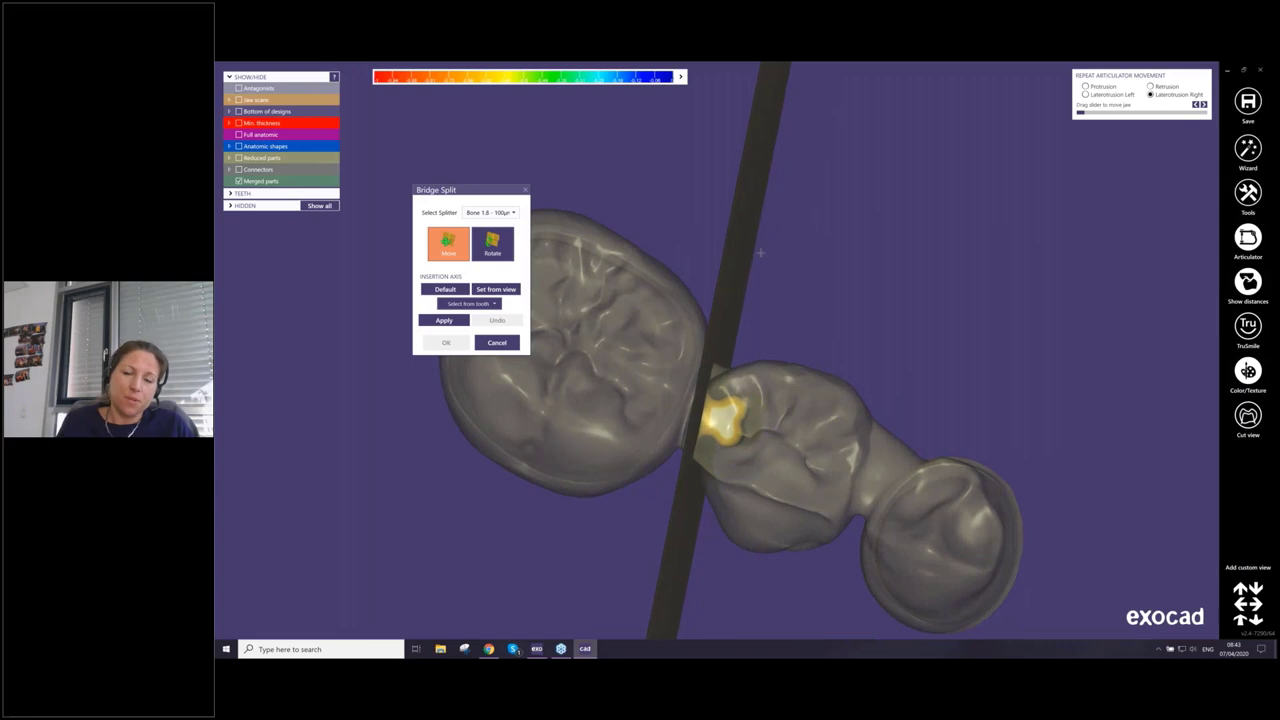
{"action": "right_click_drag", "start_coordinate": [824, 267], "coordinate": [823, 265]}
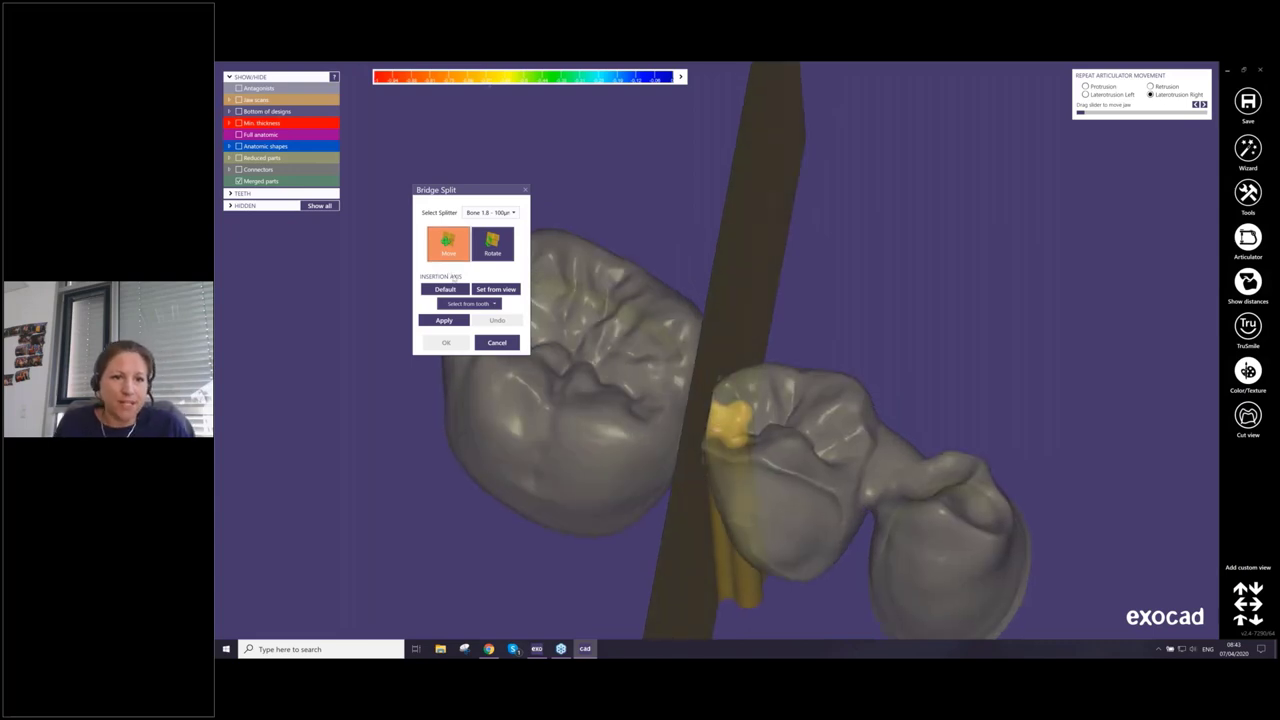
Look at the insertion axis options and fine-tune the splitting plane's angle and position between teeth 45 and 46
{"action": "left_click", "coordinate": [485, 290]}
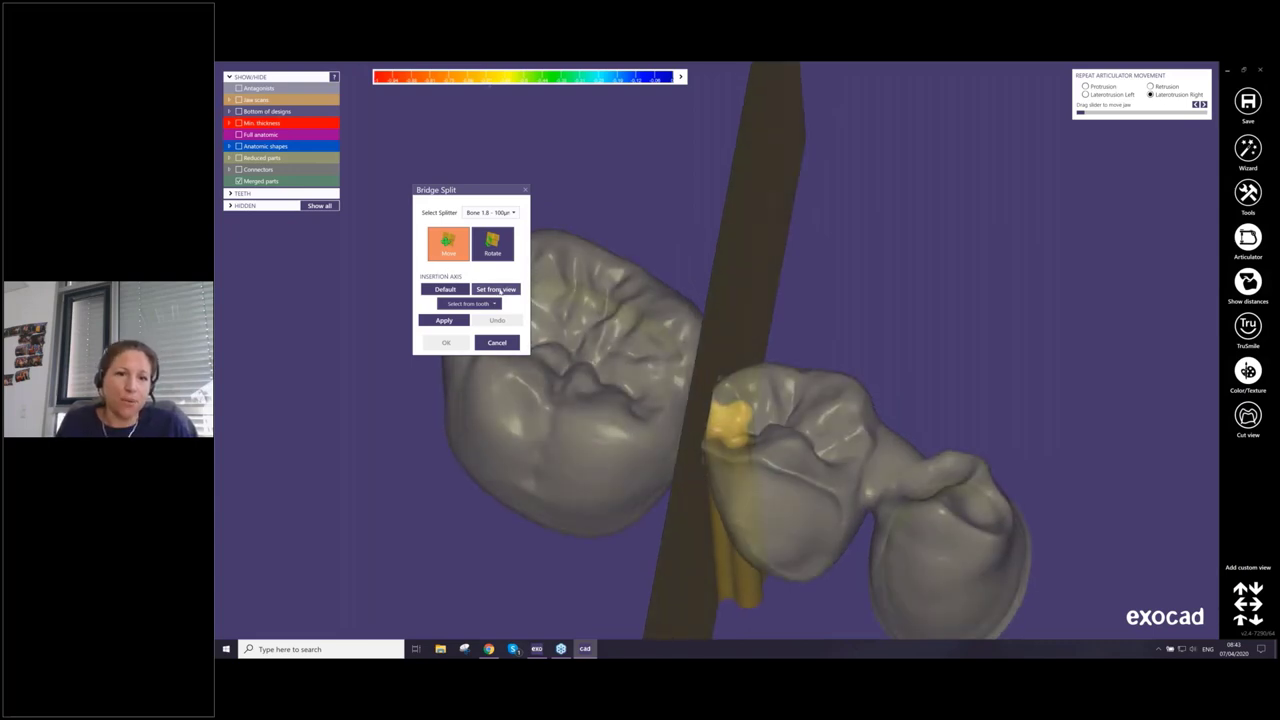
{"action": "left_click", "coordinate": [468, 303]}
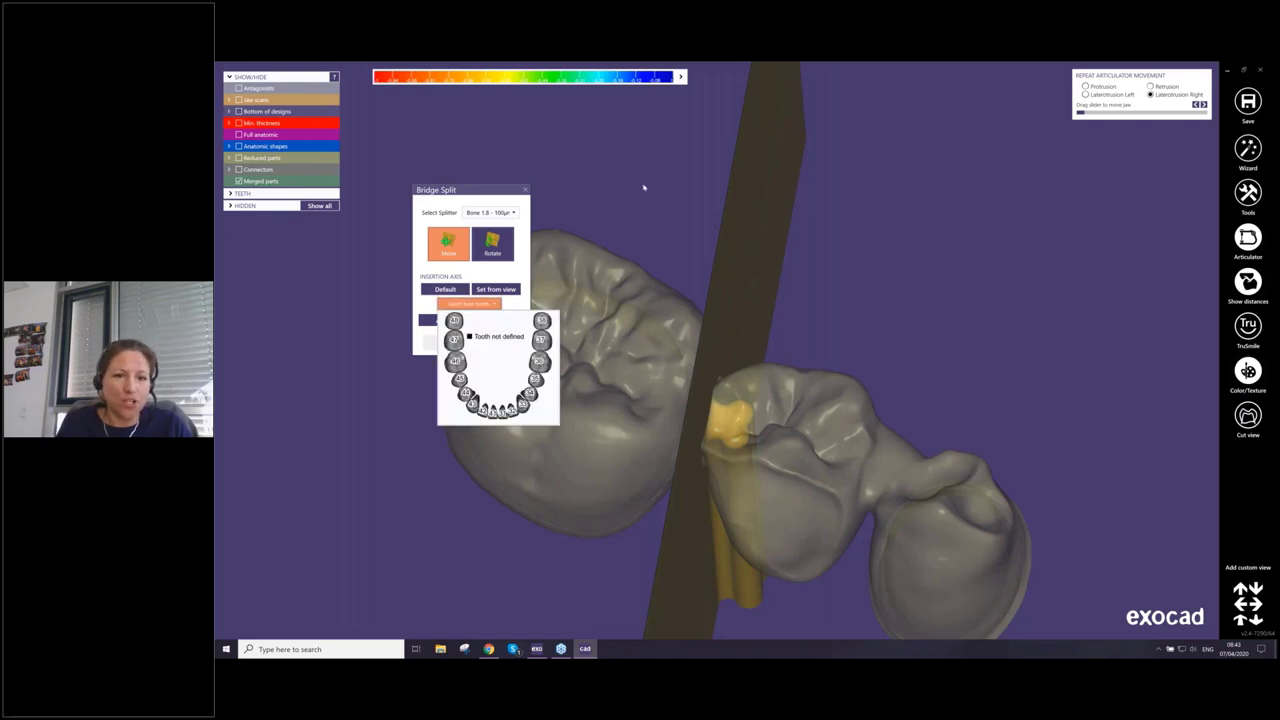
{"action": "right_click_drag", "start_coordinate": [806, 240], "coordinate": [806, 241]}
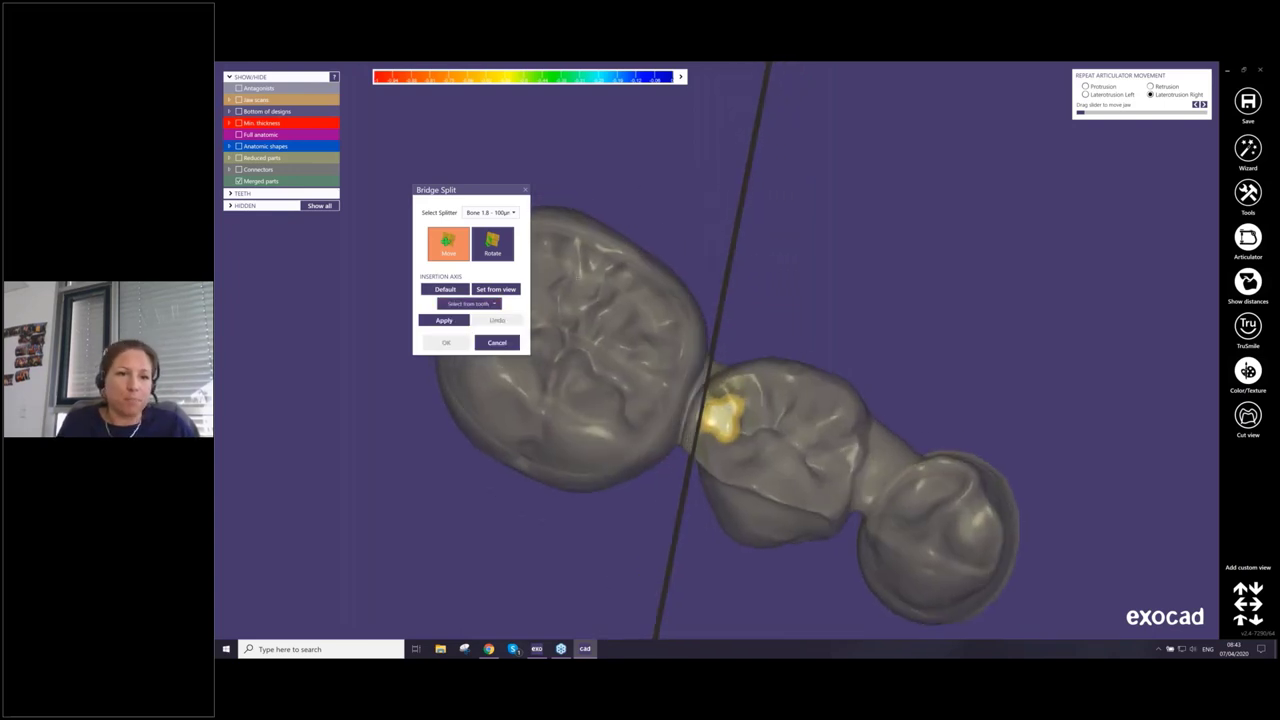
{"action": "left_click_drag", "start_coordinate": [722, 300], "coordinate": [722, 278]}
{"action": "right_click_drag", "start_coordinate": [722, 278], "coordinate": [686, 289]}
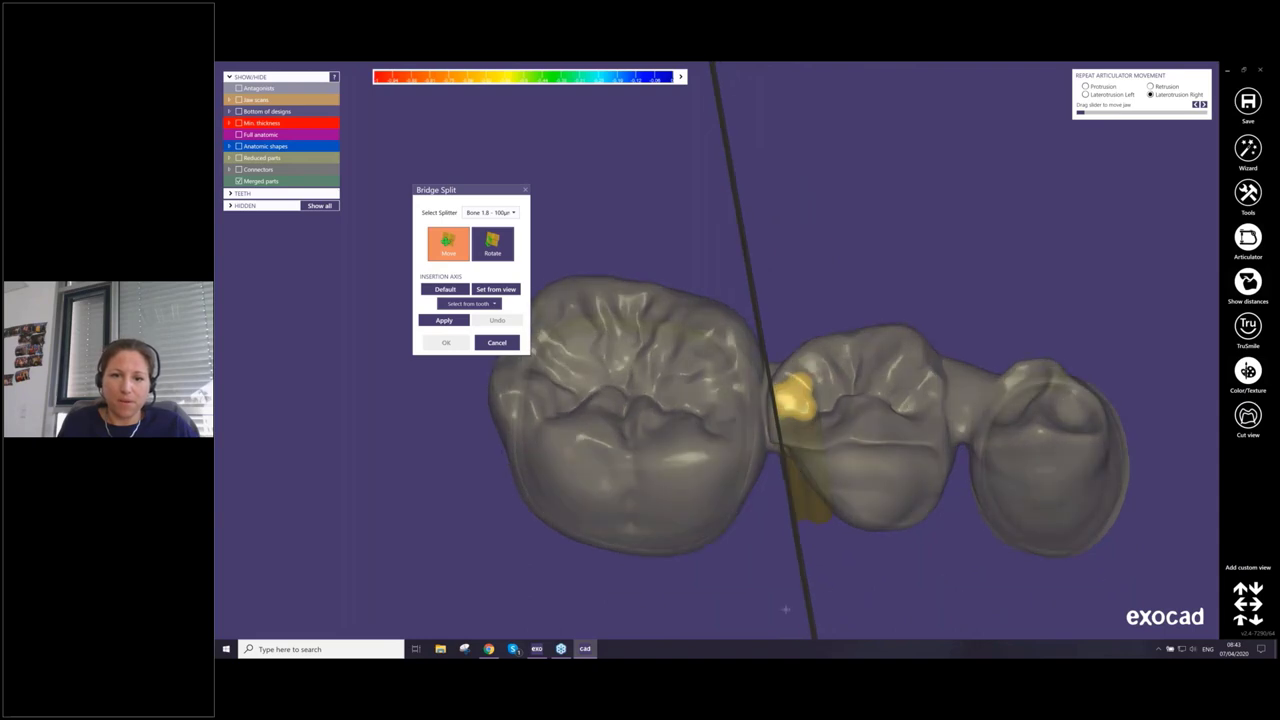
{"action": "left_click_drag", "start_coordinate": [794, 590], "coordinate": [782, 590]}
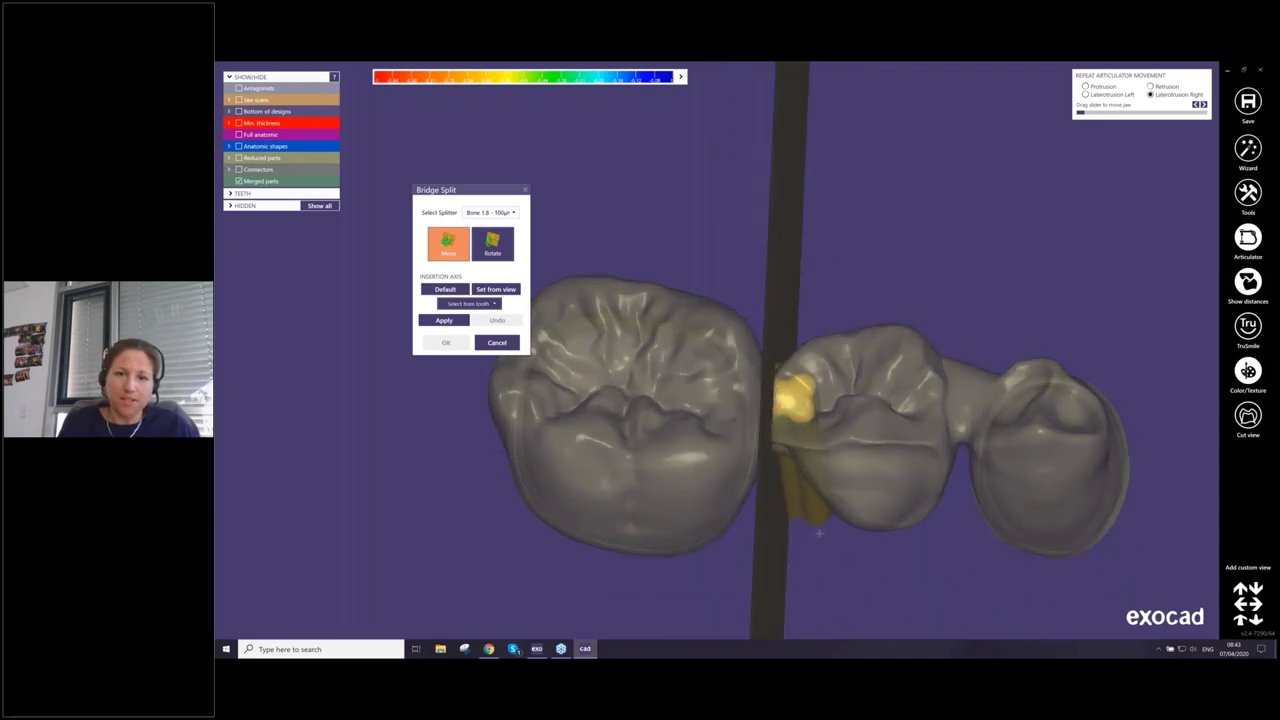
{"action": "right_click_drag", "start_coordinate": [782, 590], "coordinate": [758, 492]}
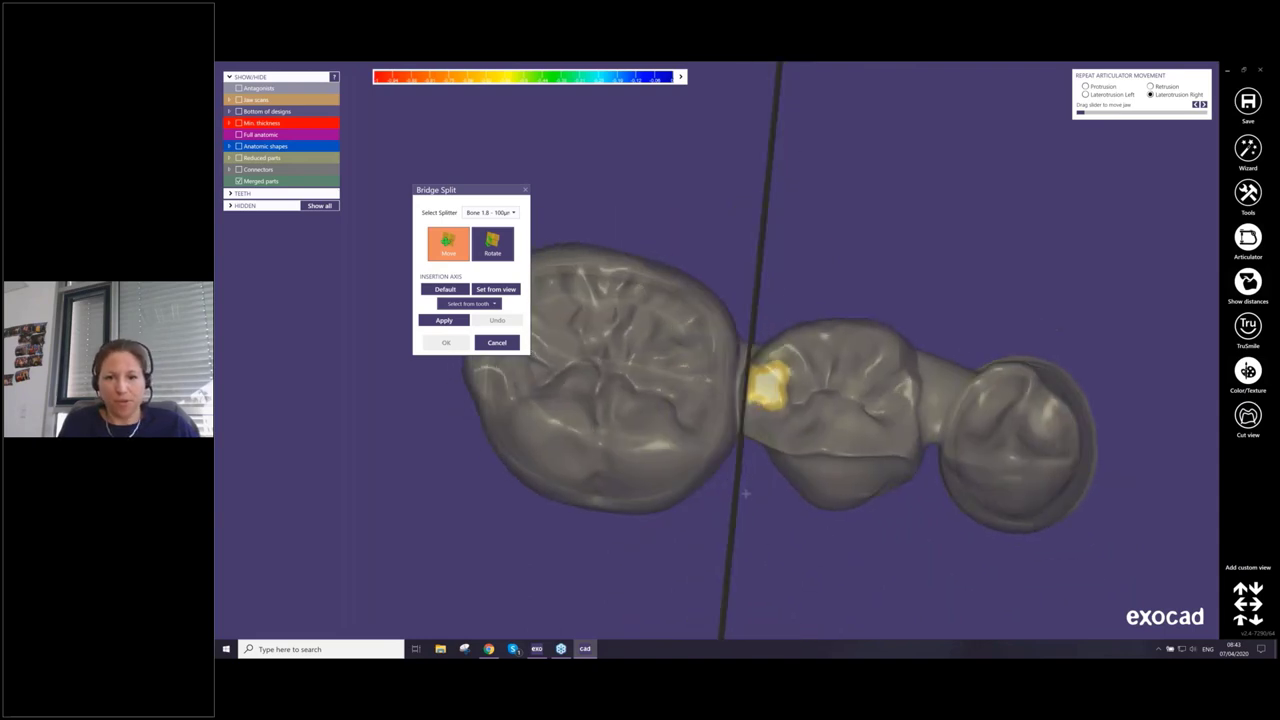
{"action": "left_click_drag", "start_coordinate": [737, 501], "coordinate": [730, 477]}
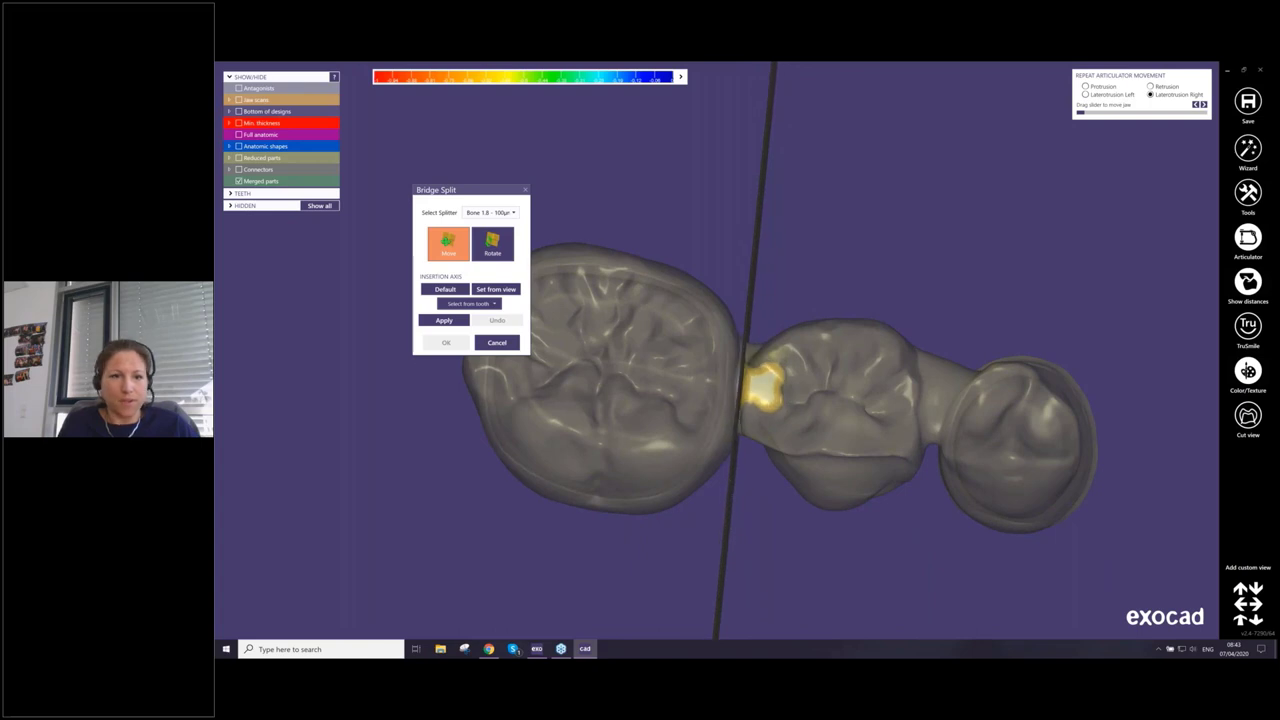
Apply the bridge split, inspect the separated parts, and accept the result
{"action": "left_click", "coordinate": [443, 320]}
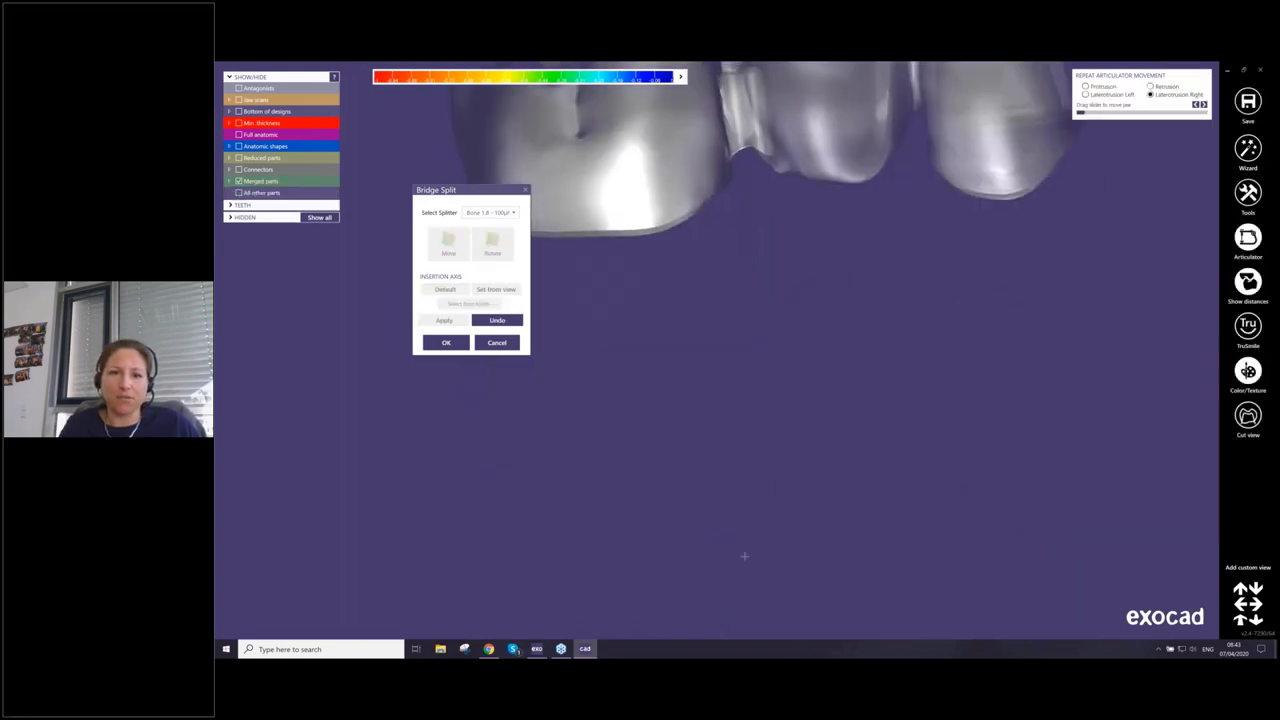
{"action": "scroll", "coordinate": [736, 291], "scroll_direction": "down", "scroll_amount": 3, "text": "ctrl"}
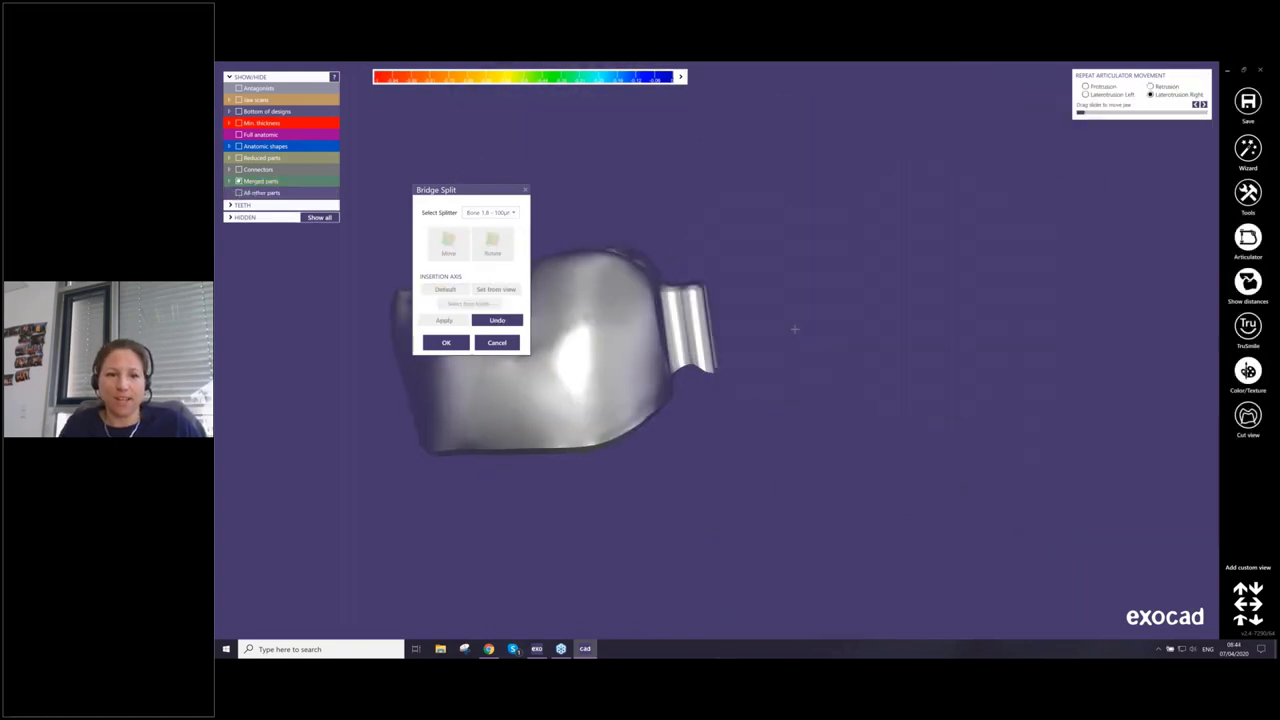
{"action": "right_click_drag", "start_coordinate": [794, 331], "coordinate": [798, 300]}
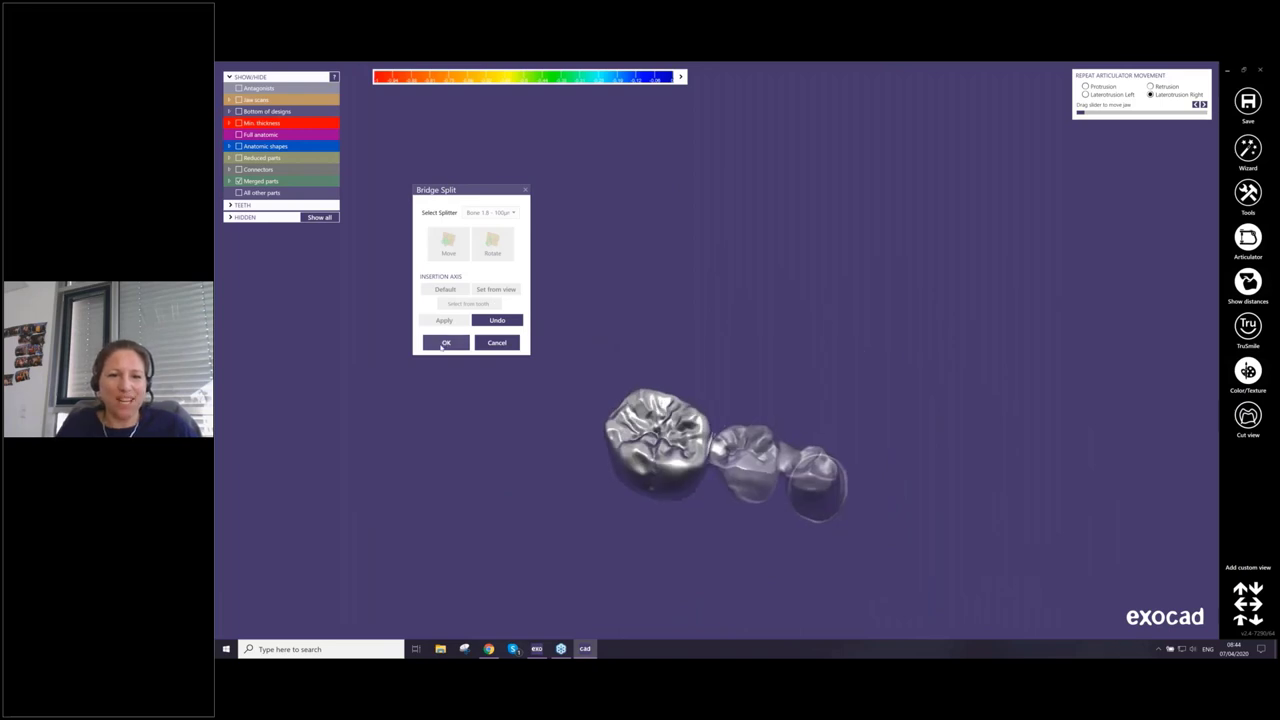
{"action": "left_click", "coordinate": [444, 343]}
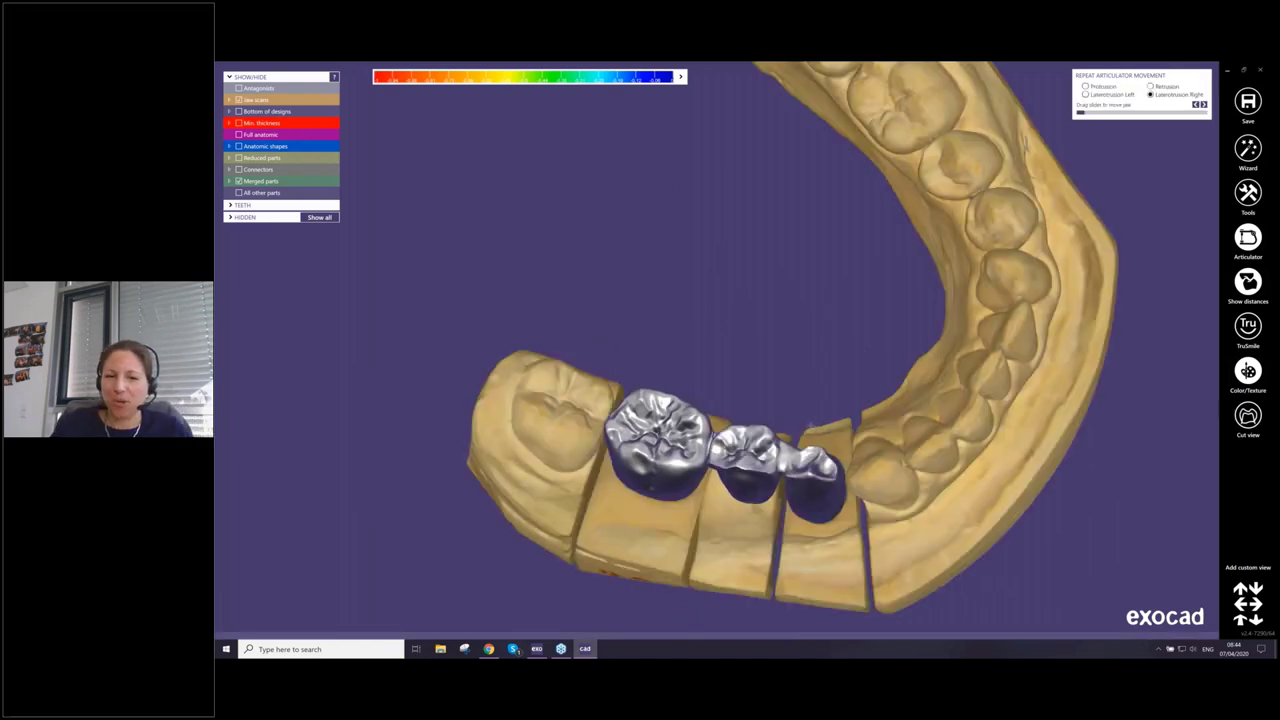
View the split bridge on the model from the front and show the antagonists
{"action": "right_click_drag", "start_coordinate": [810, 425], "coordinate": [808, 412]}
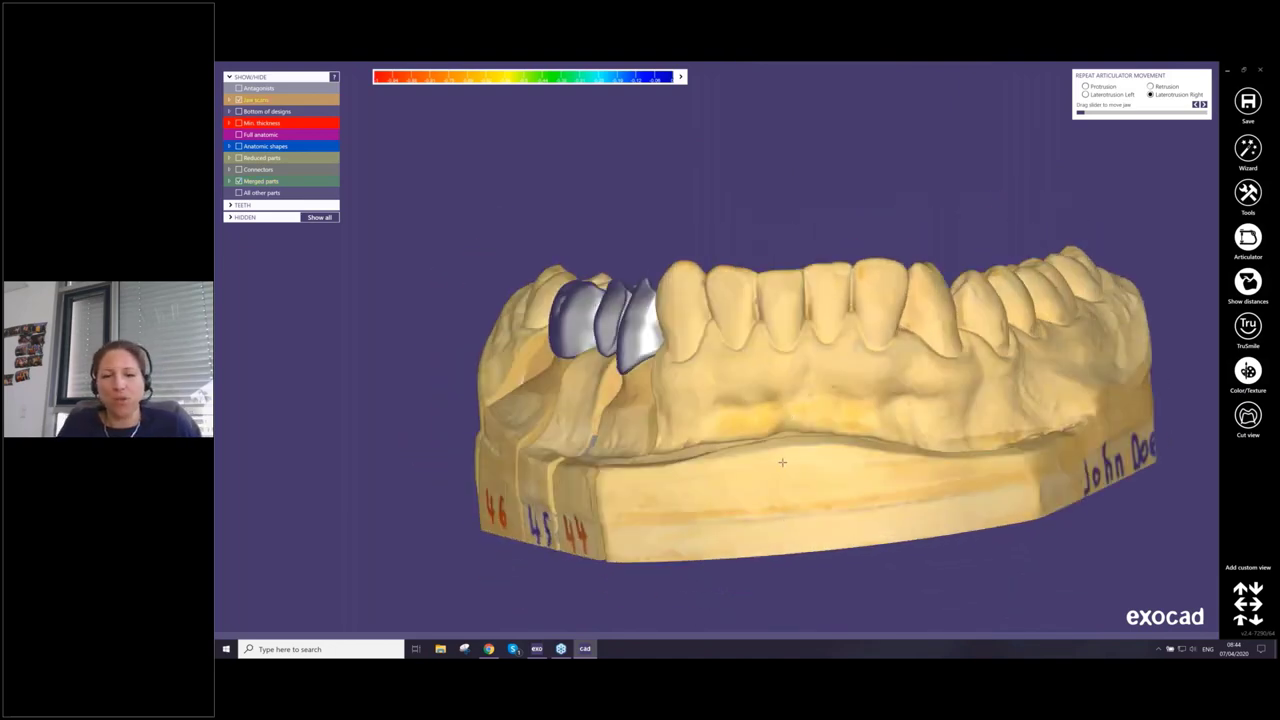
{"action": "right_click_drag", "start_coordinate": [782, 462], "coordinate": [830, 455]}
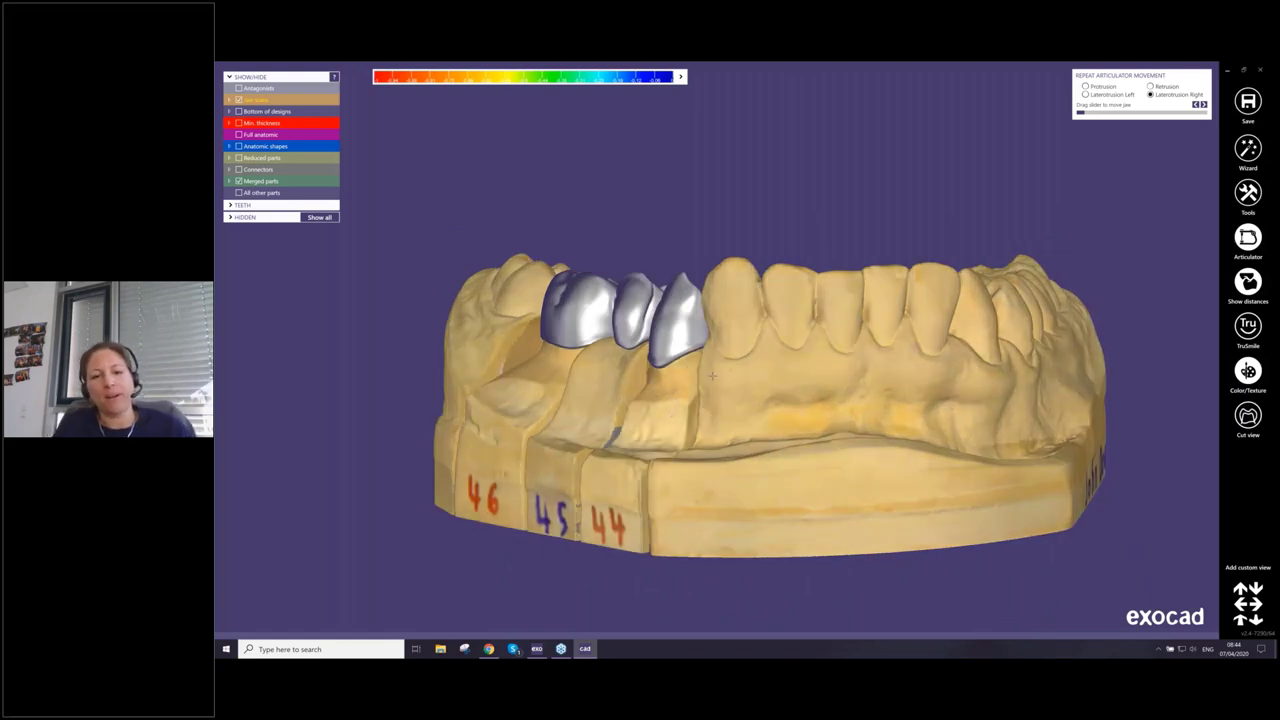
{"action": "scroll", "coordinate": [712, 376], "scroll_direction": "down", "scroll_amount": 1}
{"action": "right_click_drag", "start_coordinate": [788, 400], "coordinate": [748, 410]}
{"action": "key", "text": "a"}
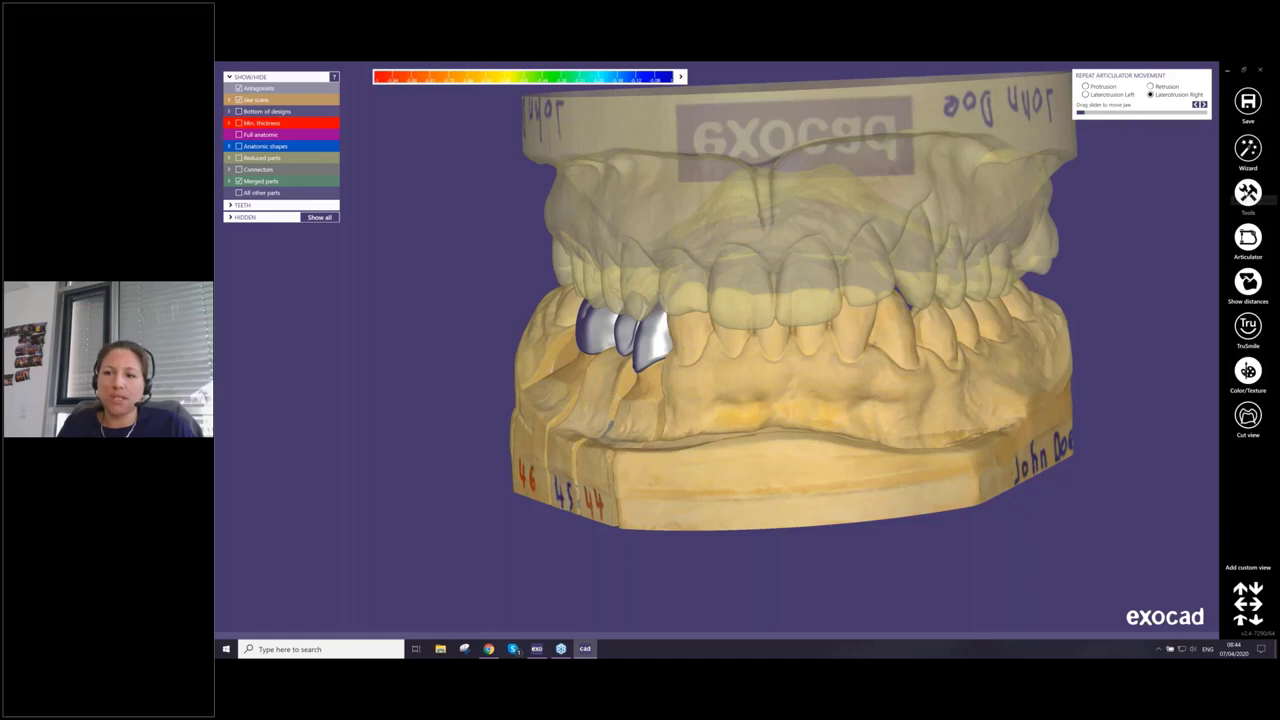
Open the Add/Remove Mesh function, review the available mesh types, and keep Pre-op scan as the type
{"action": "left_click", "coordinate": [1248, 192]}
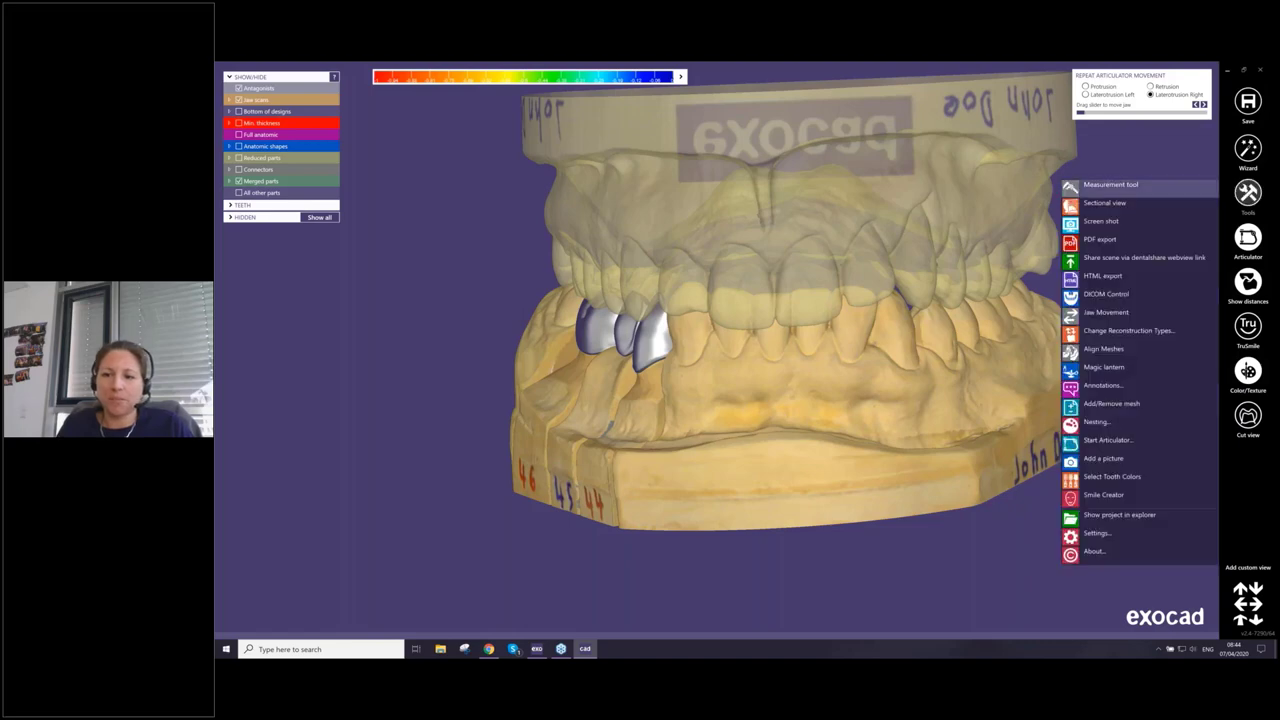
{"action": "left_click", "coordinate": [1107, 404]}
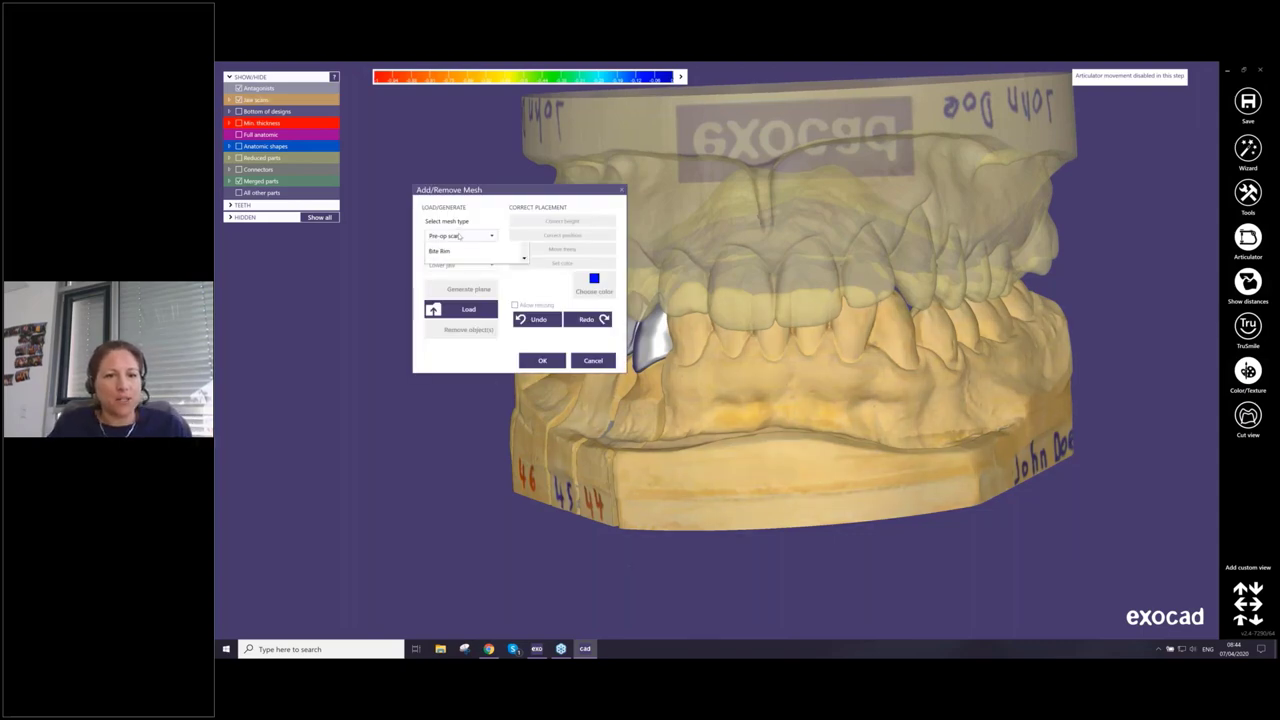
{"action": "left_click", "coordinate": [460, 236]}
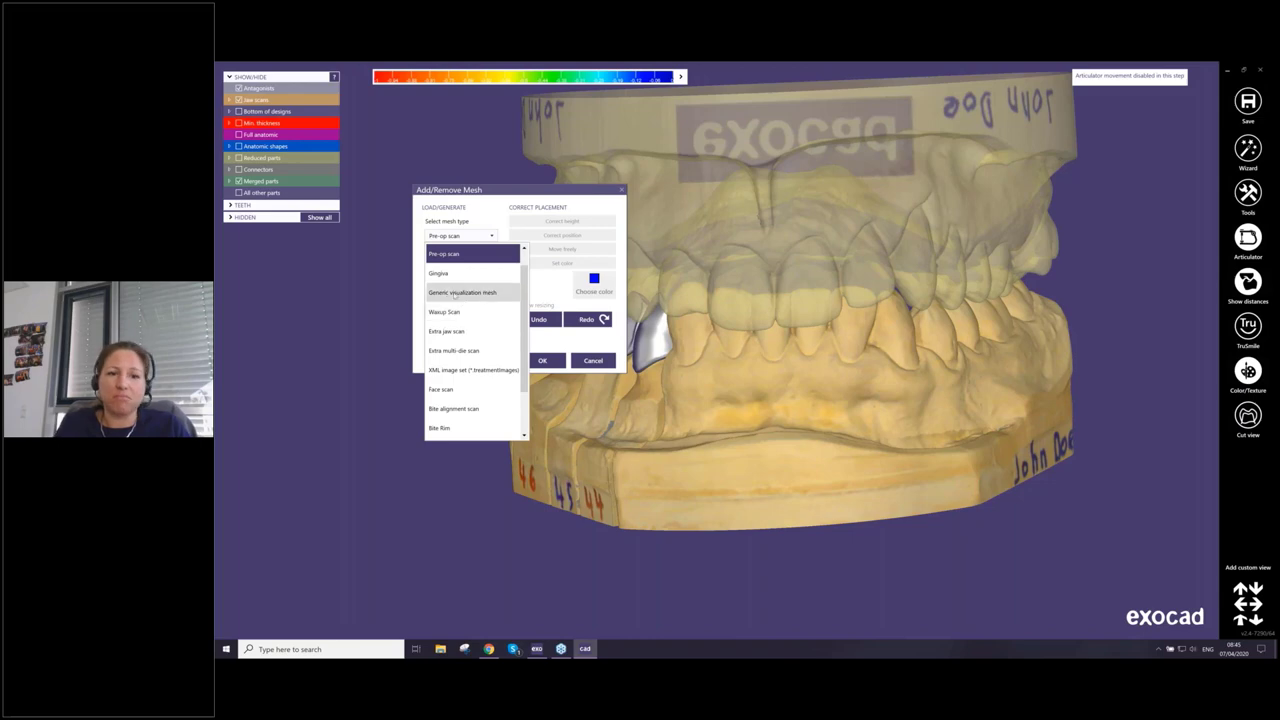
{"action": "scroll", "coordinate": [481, 305], "scroll_direction": "down", "scroll_amount": 1}
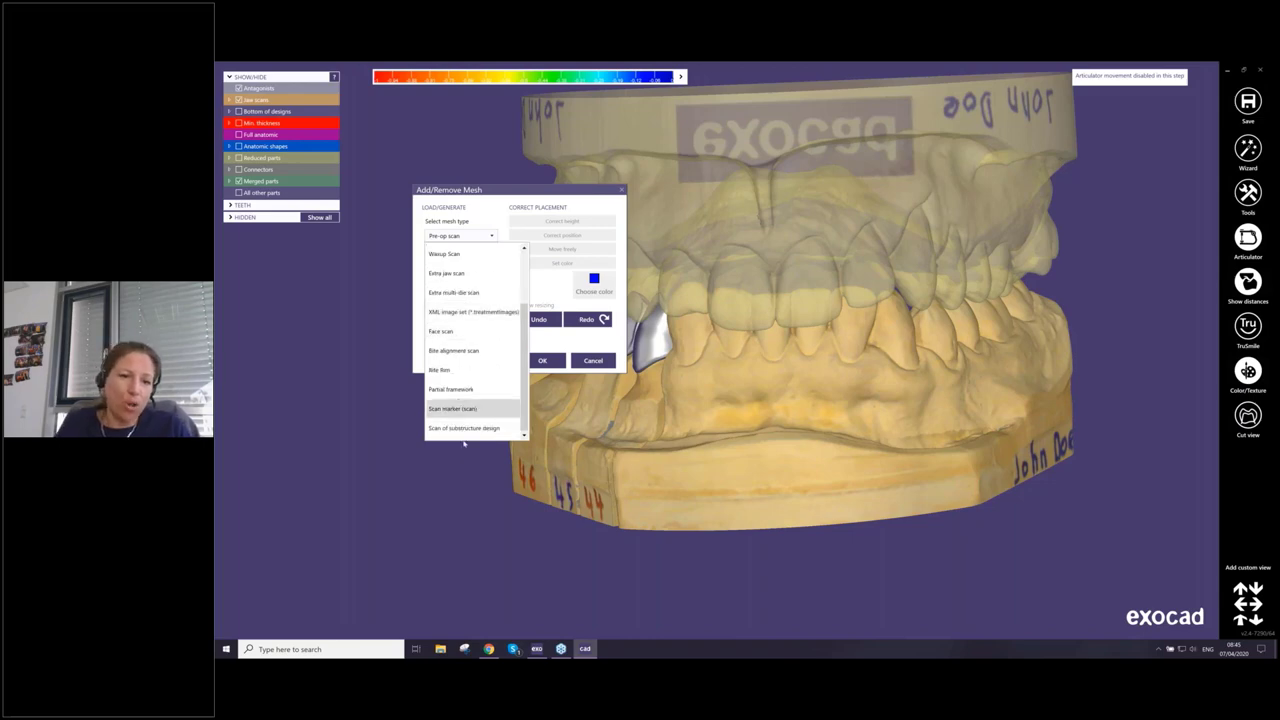
{"action": "scroll", "coordinate": [463, 383], "scroll_direction": "up", "scroll_amount": 1}
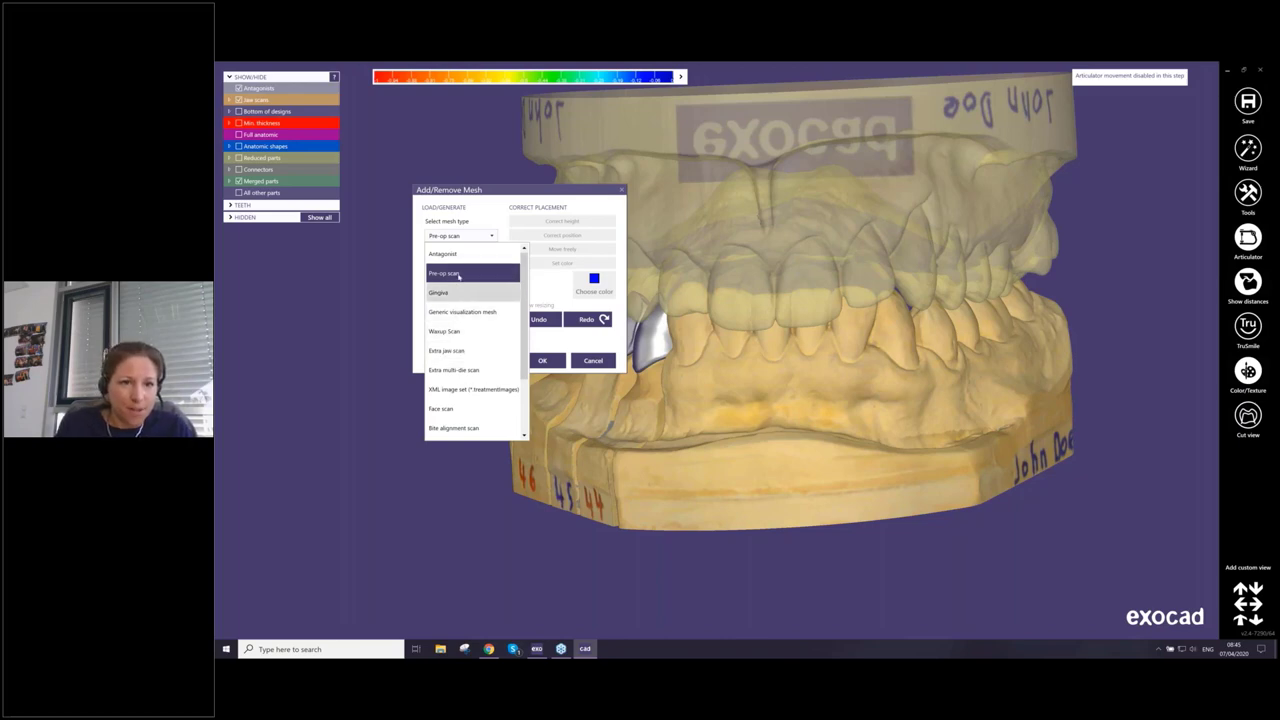
{"action": "left_click", "coordinate": [497, 276]}
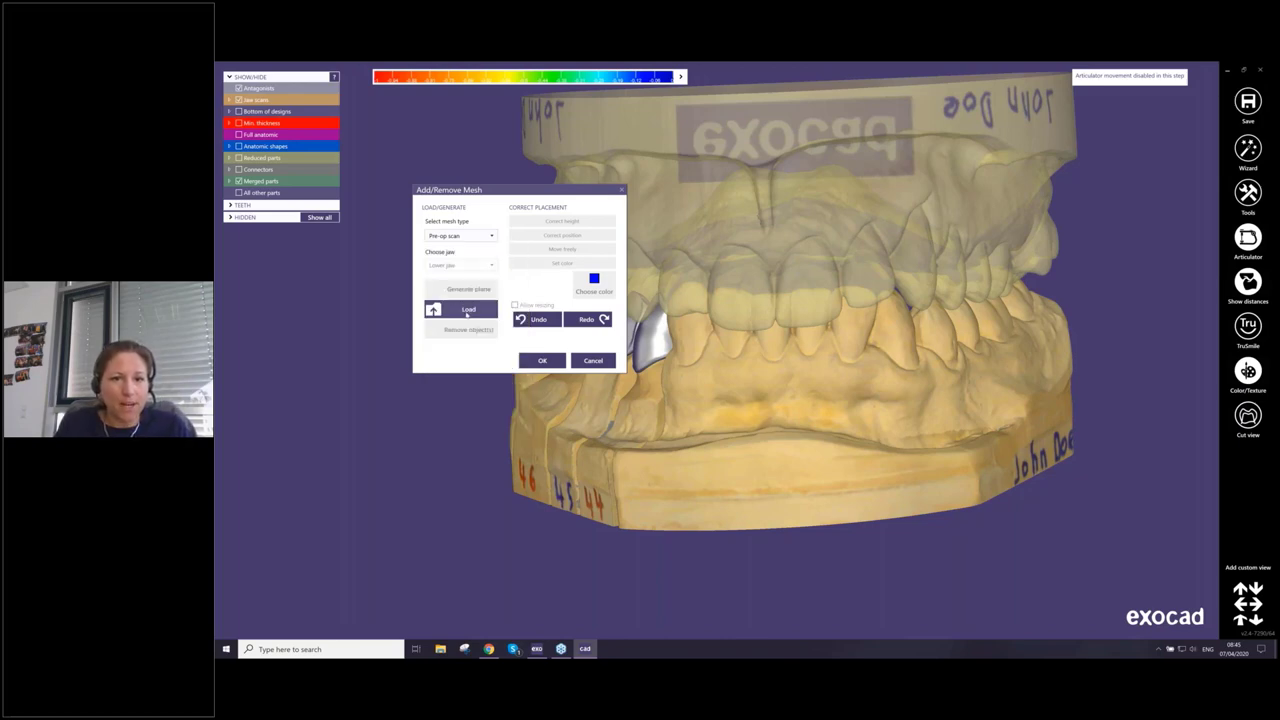
Load Situ_test.stl as the pre-op scan and specify that the mesh is stored relative to the scan data
{"action": "left_click", "coordinate": [467, 311]}
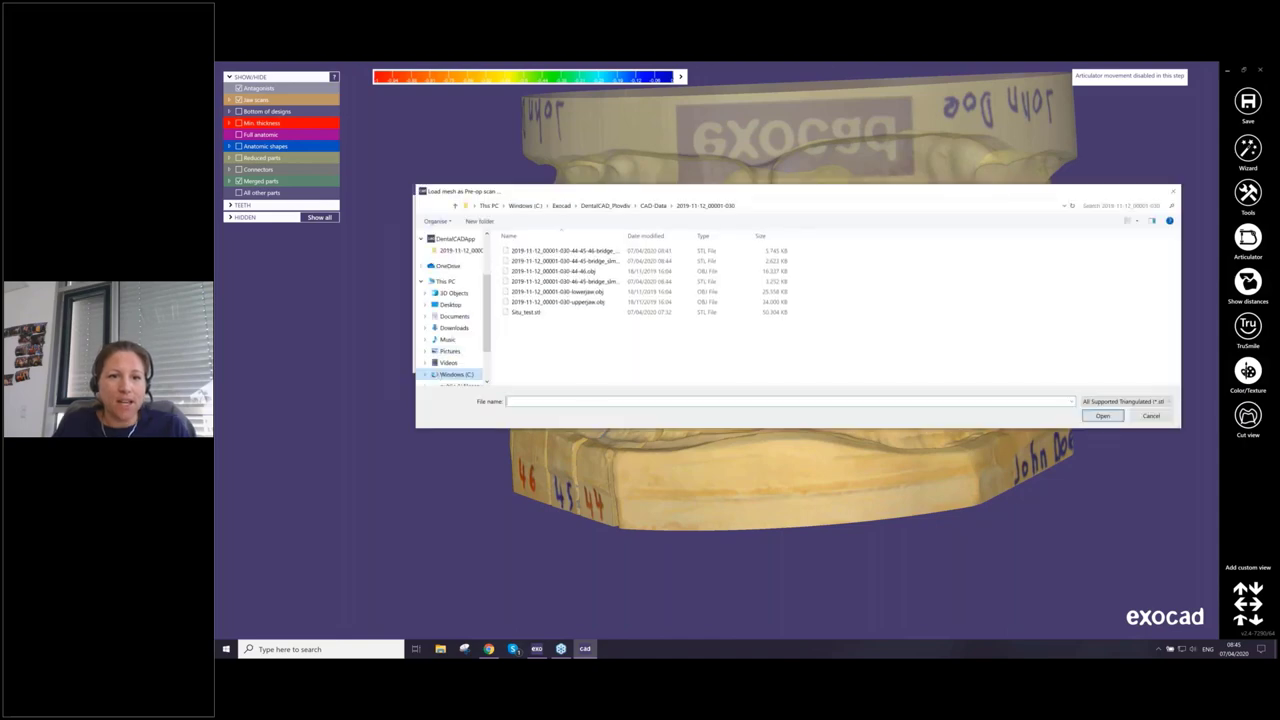
{"action": "left_click", "coordinate": [516, 314]}
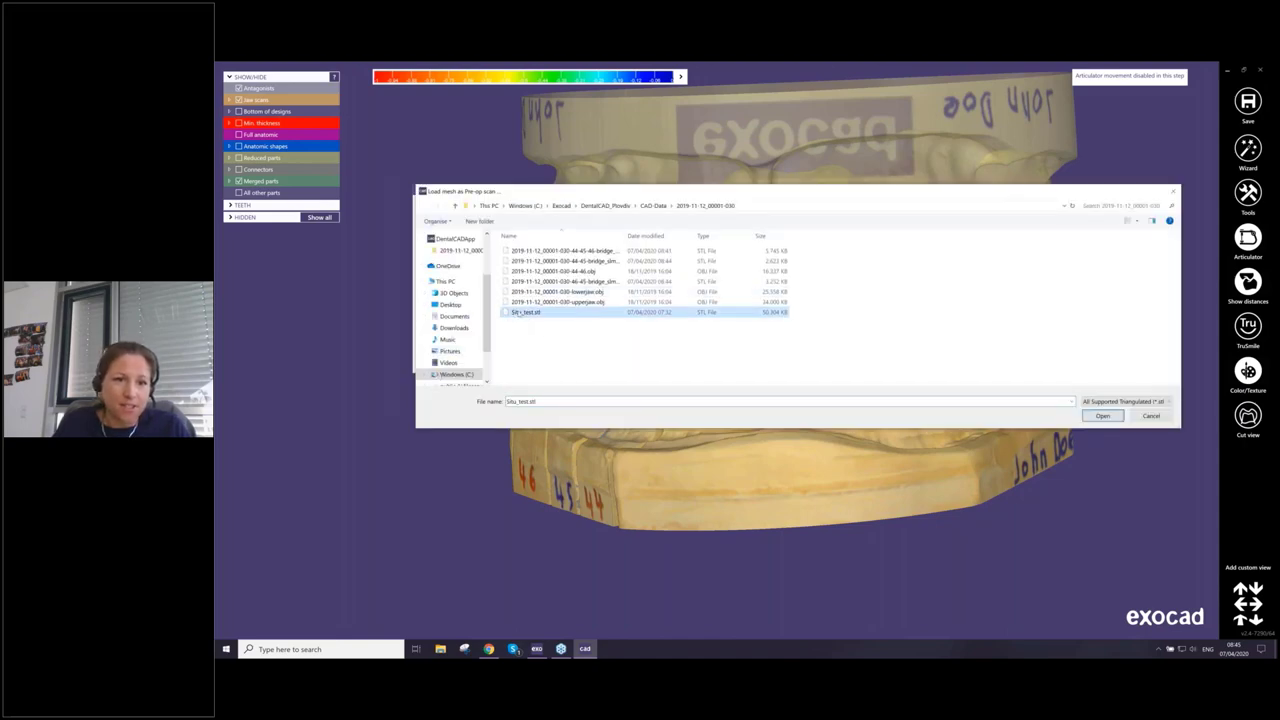
{"action": "double_click", "coordinate": [514, 313]}
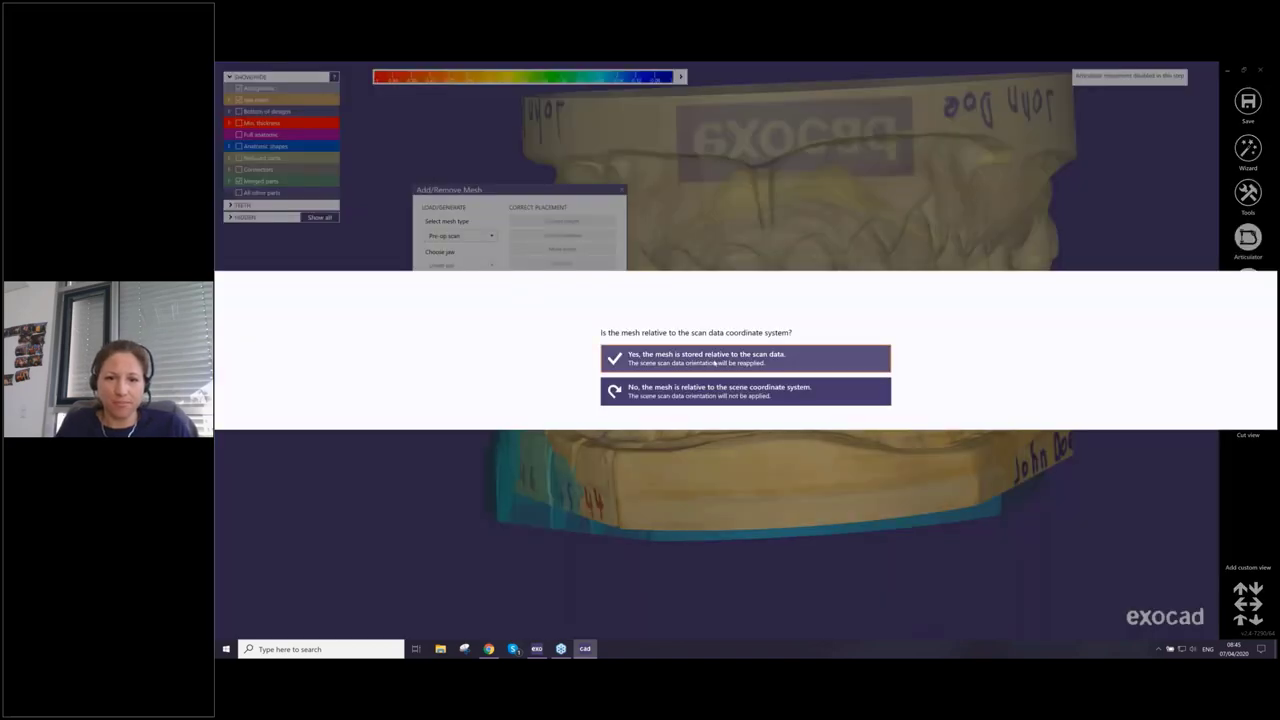
{"action": "left_click", "coordinate": [713, 365]}
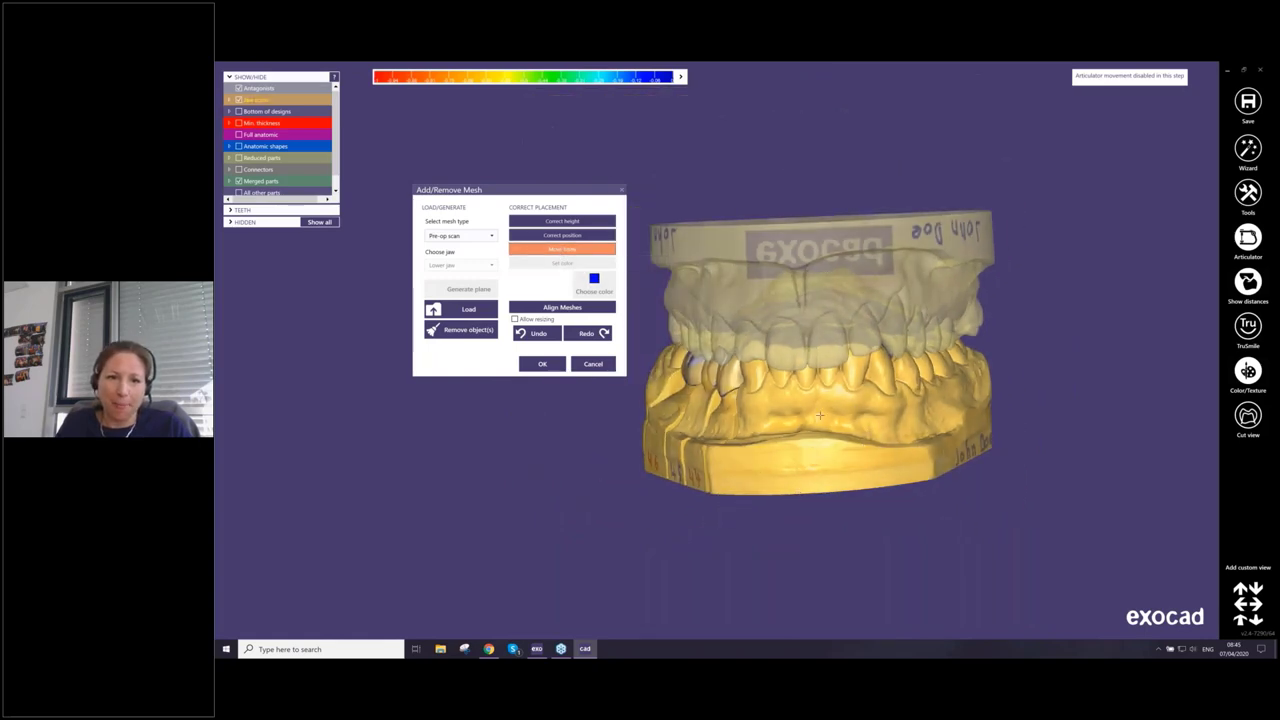
{"action": "right_click_drag", "start_coordinate": [820, 415], "coordinate": [816, 396]}
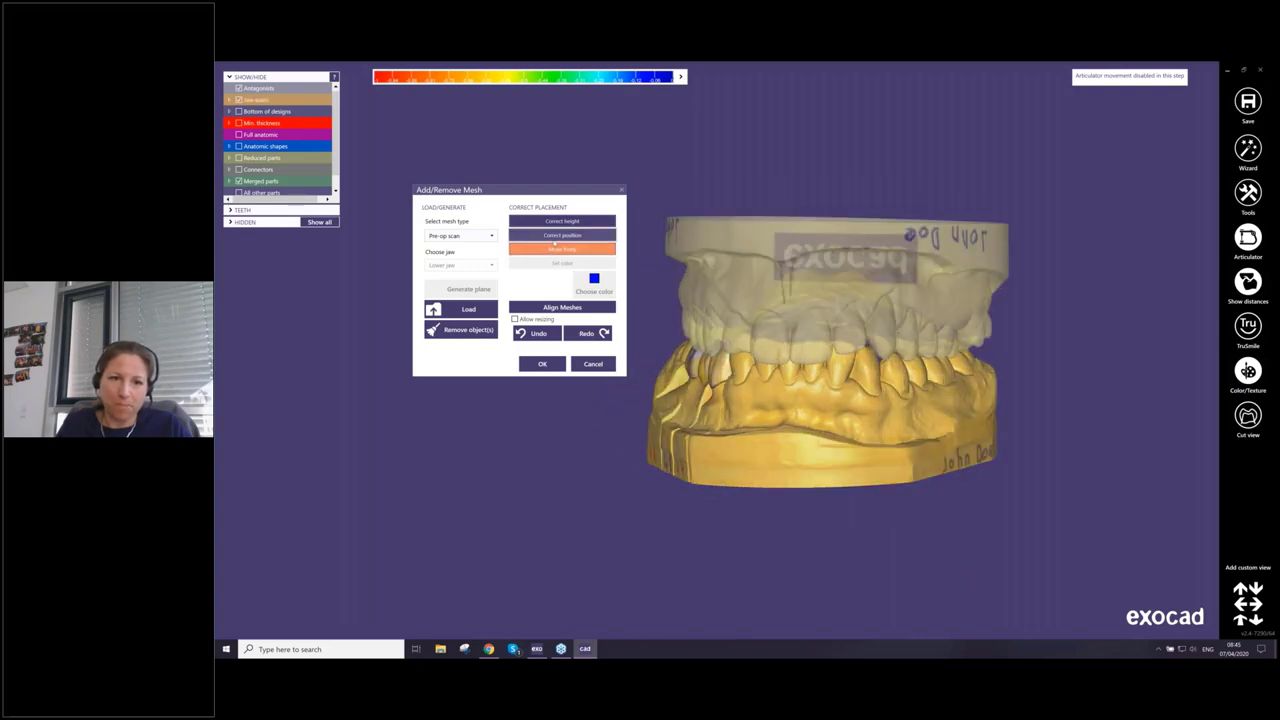
{"action": "left_click", "coordinate": [588, 235]}
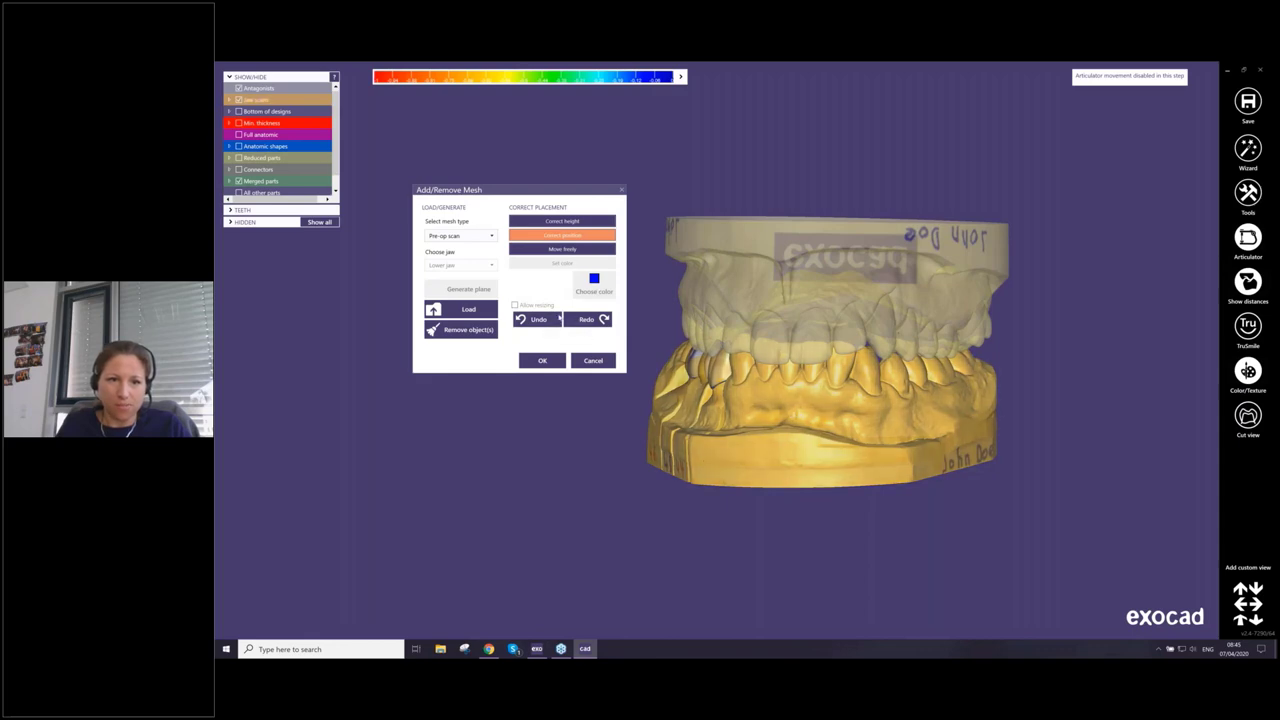
{"action": "left_click", "coordinate": [562, 249]}
{"action": "left_click", "coordinate": [562, 307]}
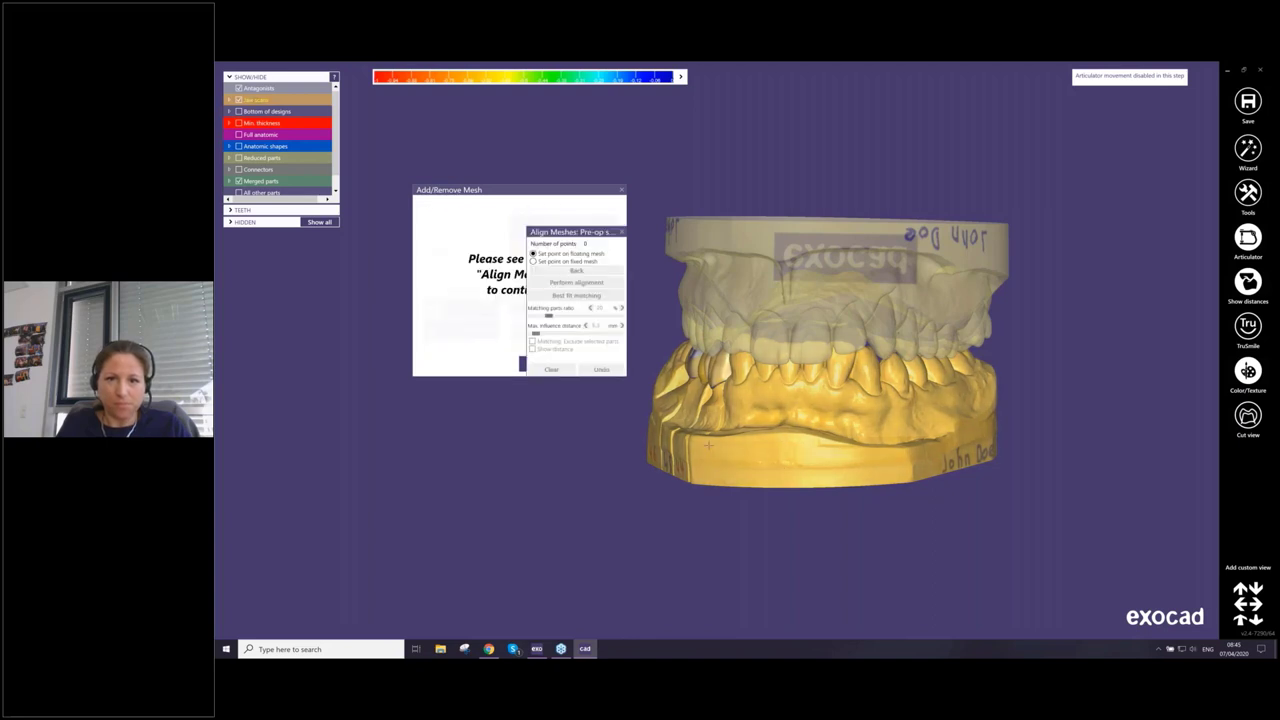
{"action": "left_click", "coordinate": [871, 405]}
{"action": "left_click", "coordinate": [876, 402]}
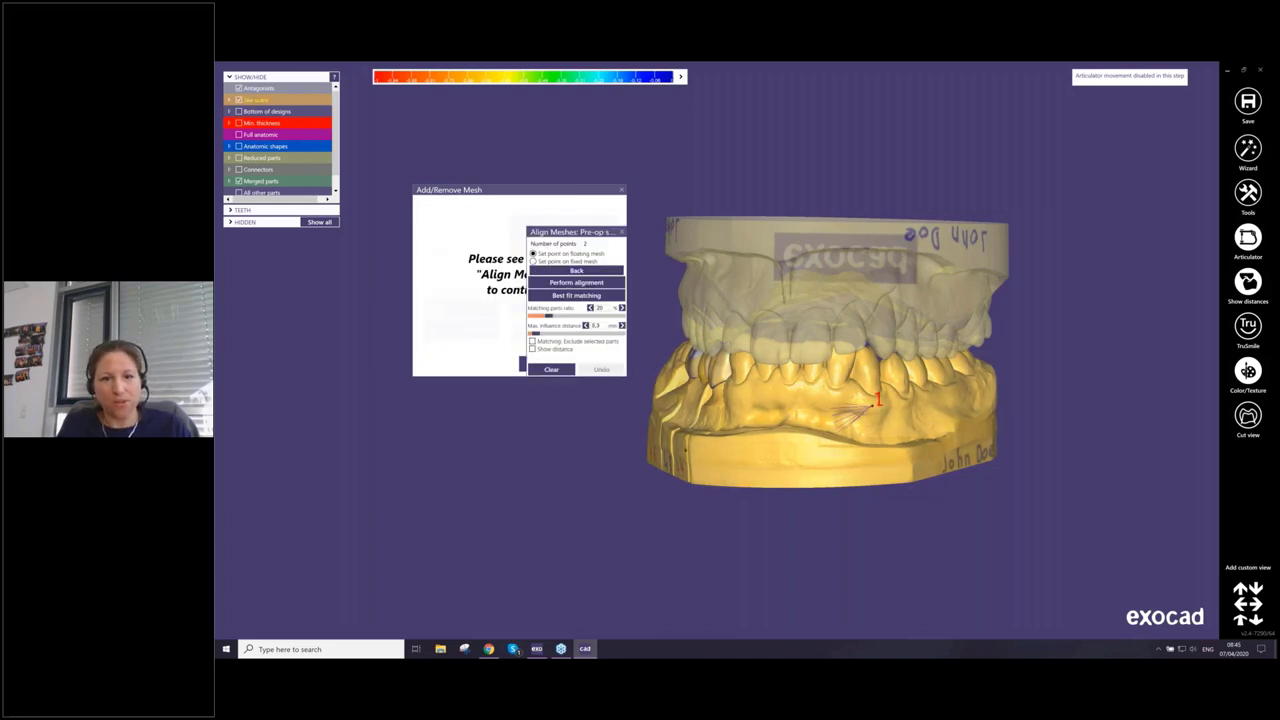
{"action": "left_click", "coordinate": [551, 369]}
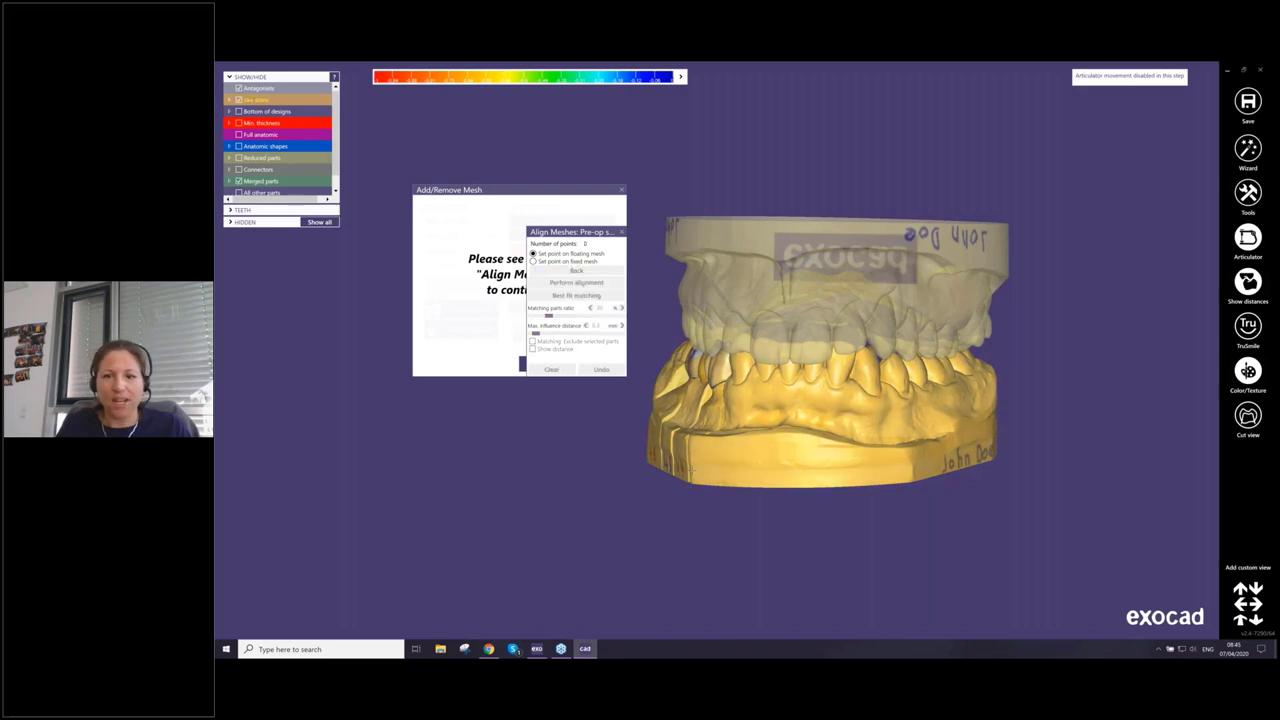
{"action": "right_click_drag", "start_coordinate": [868, 424], "coordinate": [900, 446]}
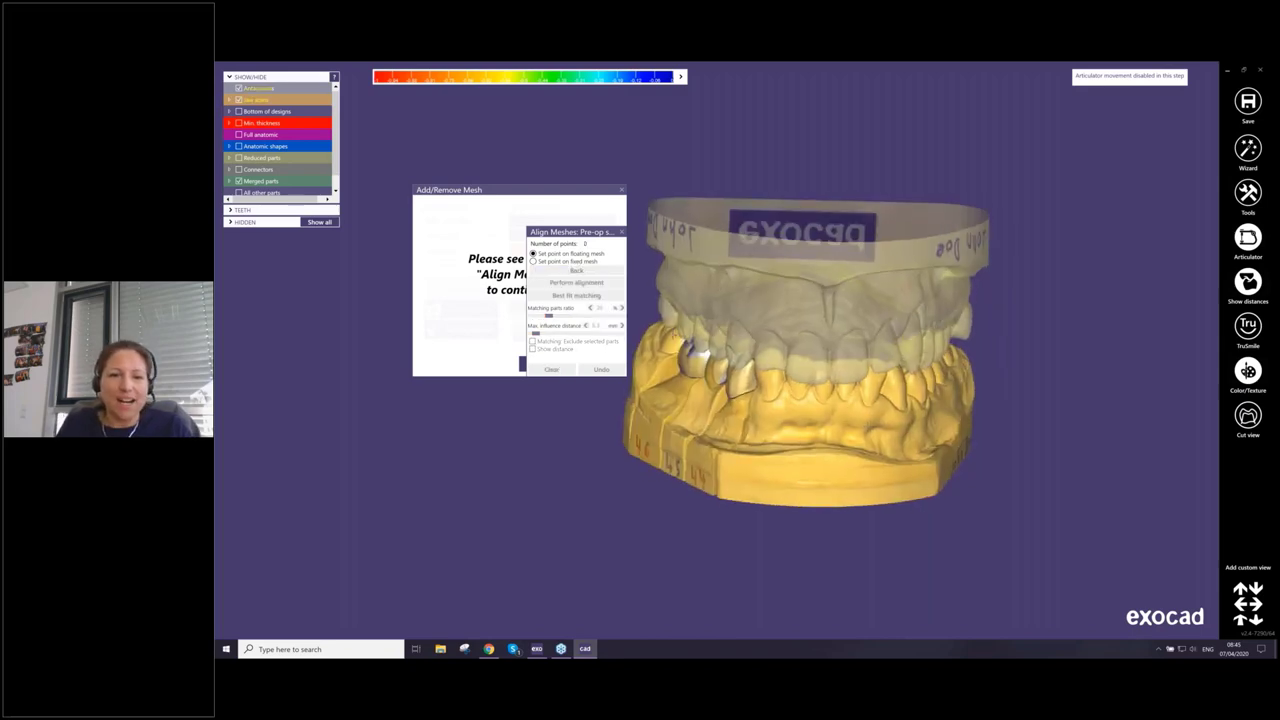
{"action": "left_click", "coordinate": [621, 232]}
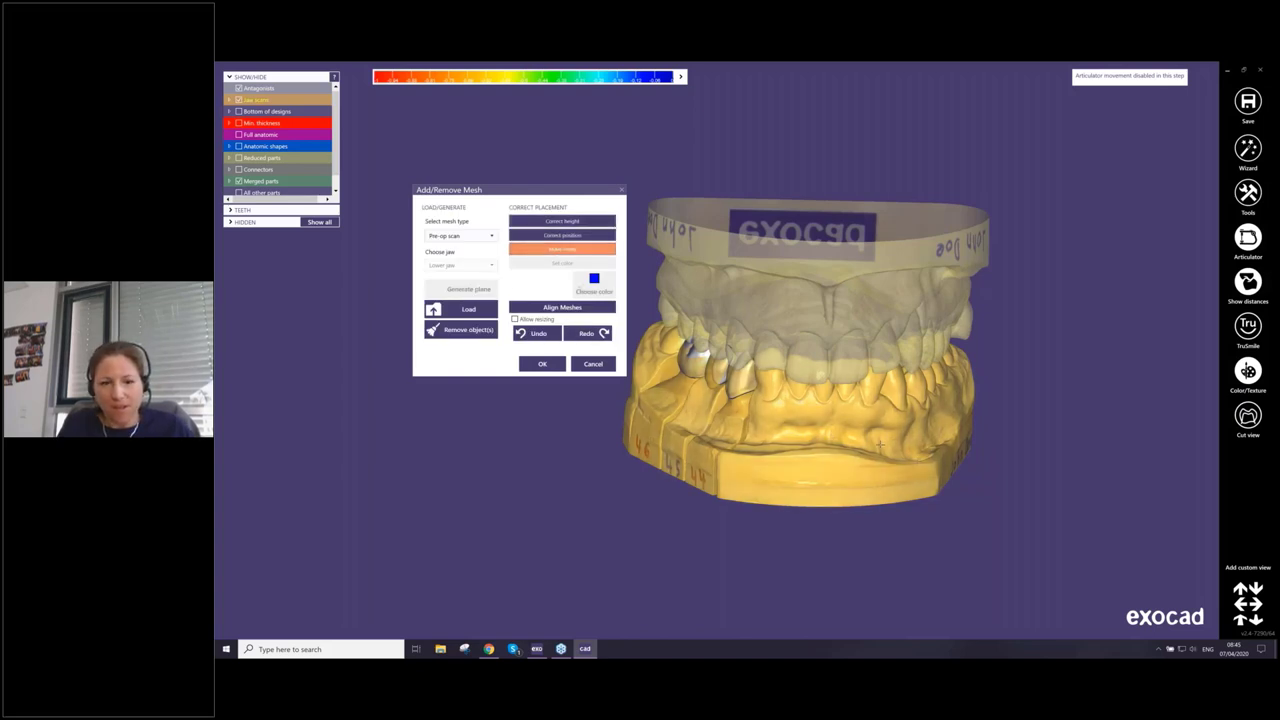
Hide the antagonists and freely move the pre-op scan away from the lower jaw scan
{"action": "key", "text": "a"}
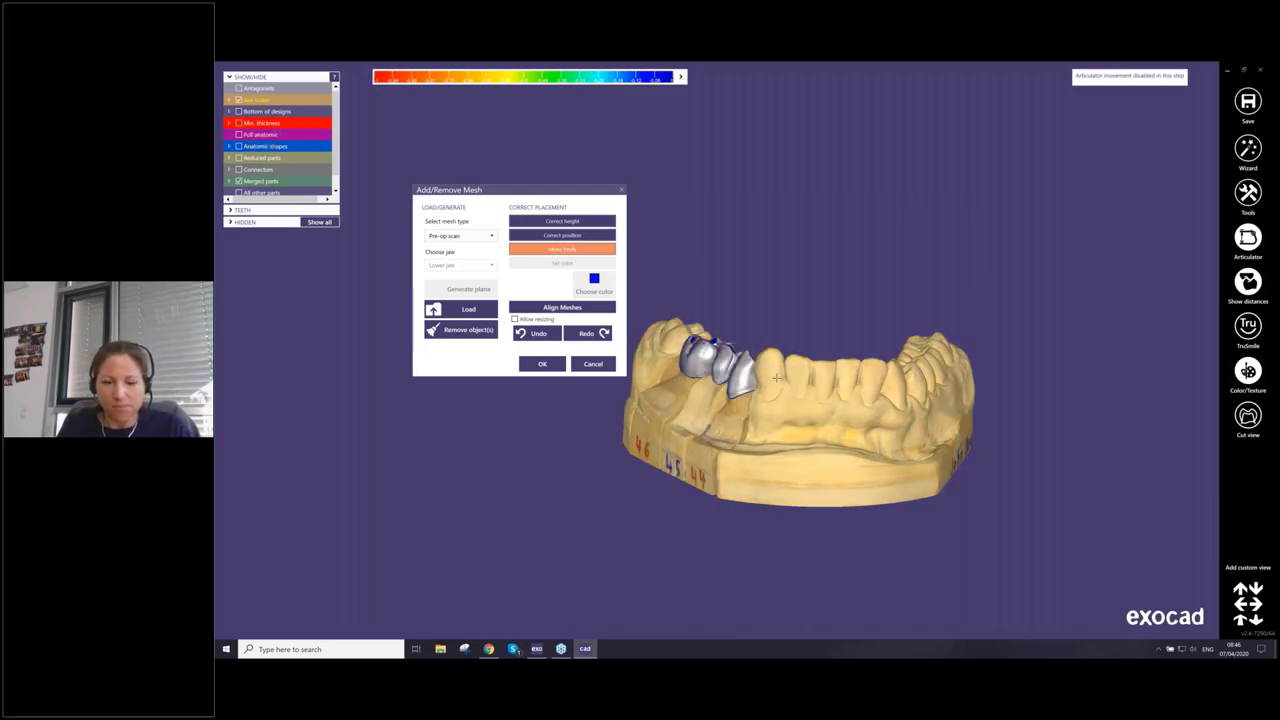
{"action": "left_click_drag", "start_coordinate": [776, 404], "coordinate": [864, 424]}
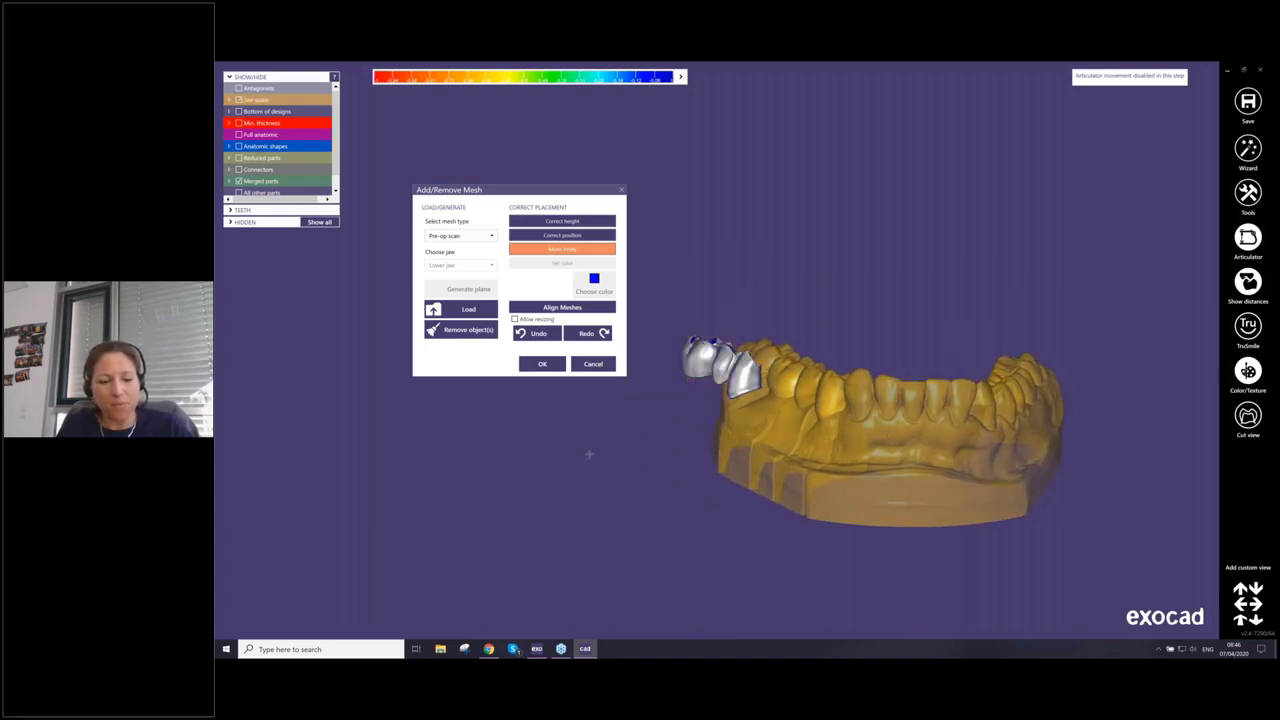
{"action": "right_click_drag", "start_coordinate": [627, 441], "coordinate": [500, 282]}
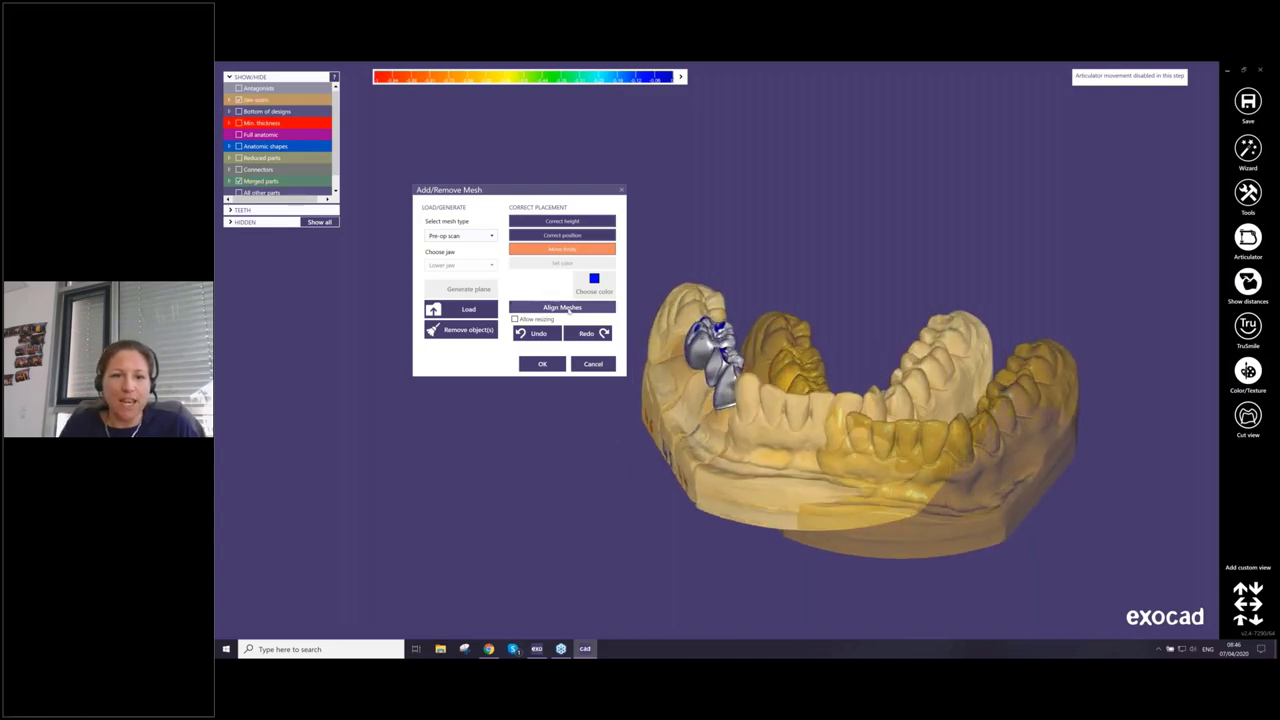
Align the pre-op scan to the lower jaw scan using three pairs of matching points on the front and back teeth
{"action": "left_click", "coordinate": [562, 308]}
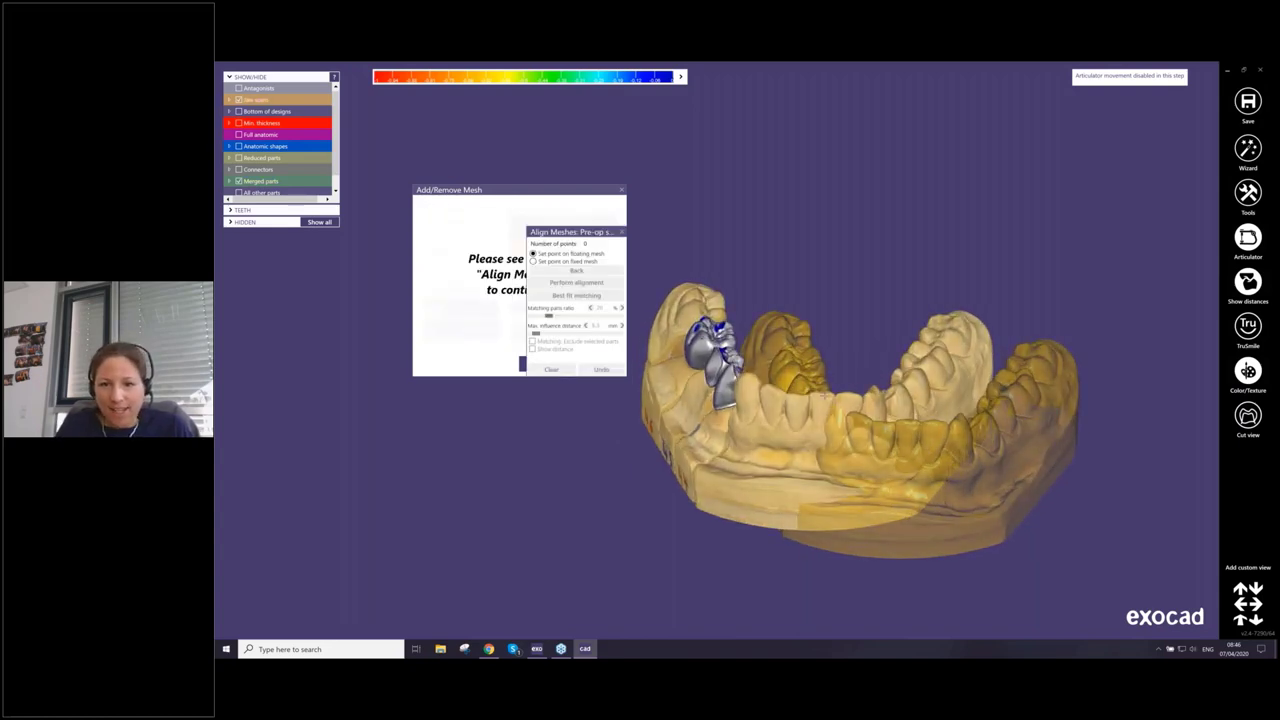
{"action": "scroll", "coordinate": [845, 402], "scroll_direction": "up", "scroll_amount": 3}
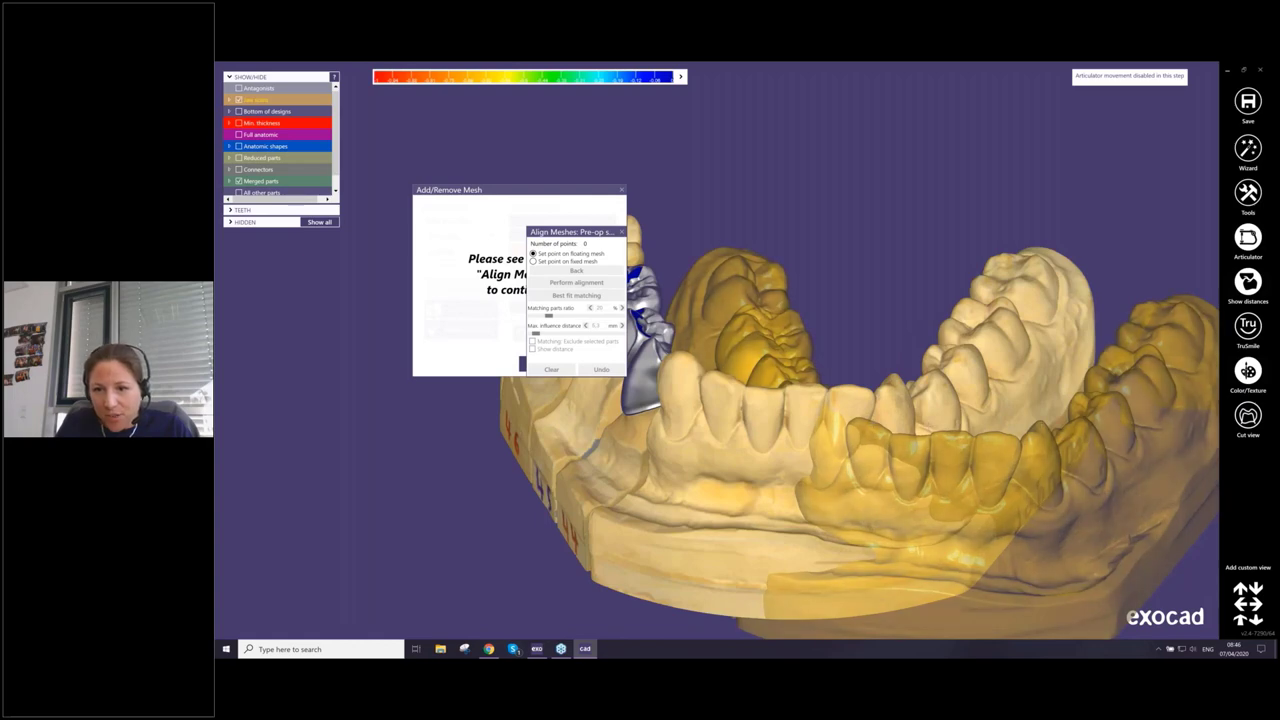
{"action": "left_click", "coordinate": [1046, 420]}
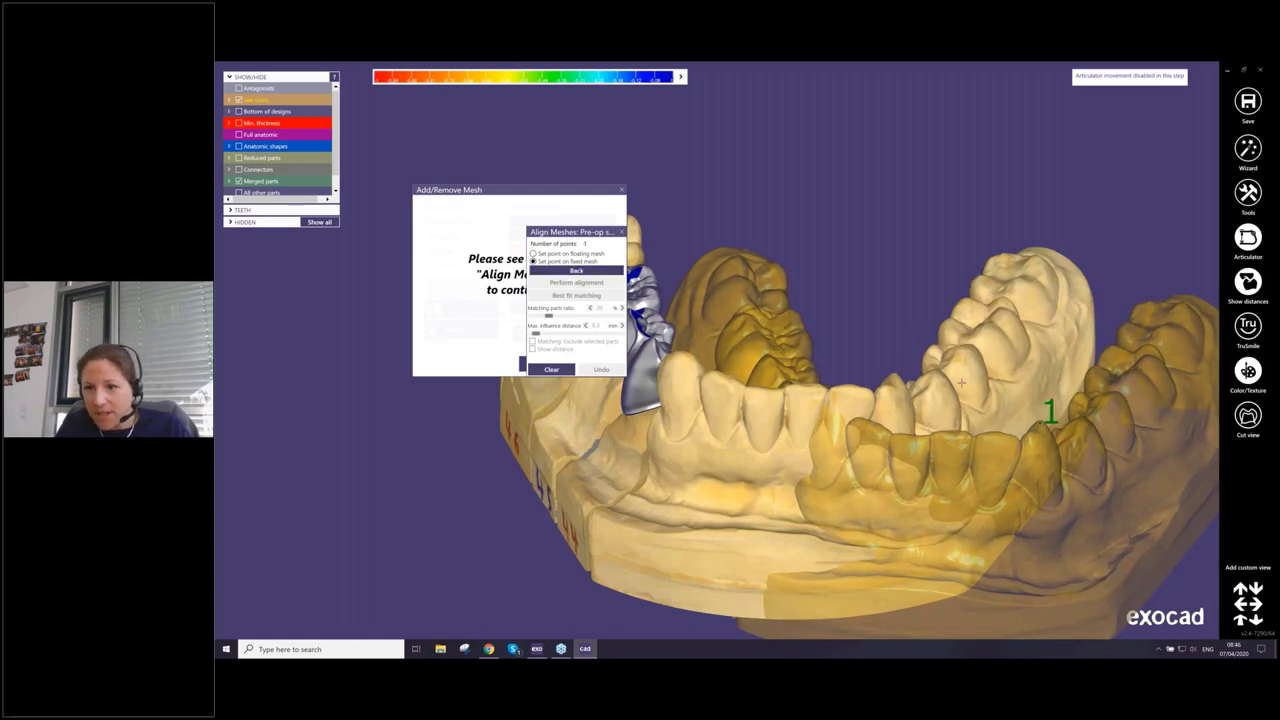
{"action": "left_click", "coordinate": [892, 377]}
{"action": "right_click_drag", "start_coordinate": [892, 377], "coordinate": [872, 465]}
{"action": "left_click", "coordinate": [1187, 313]}
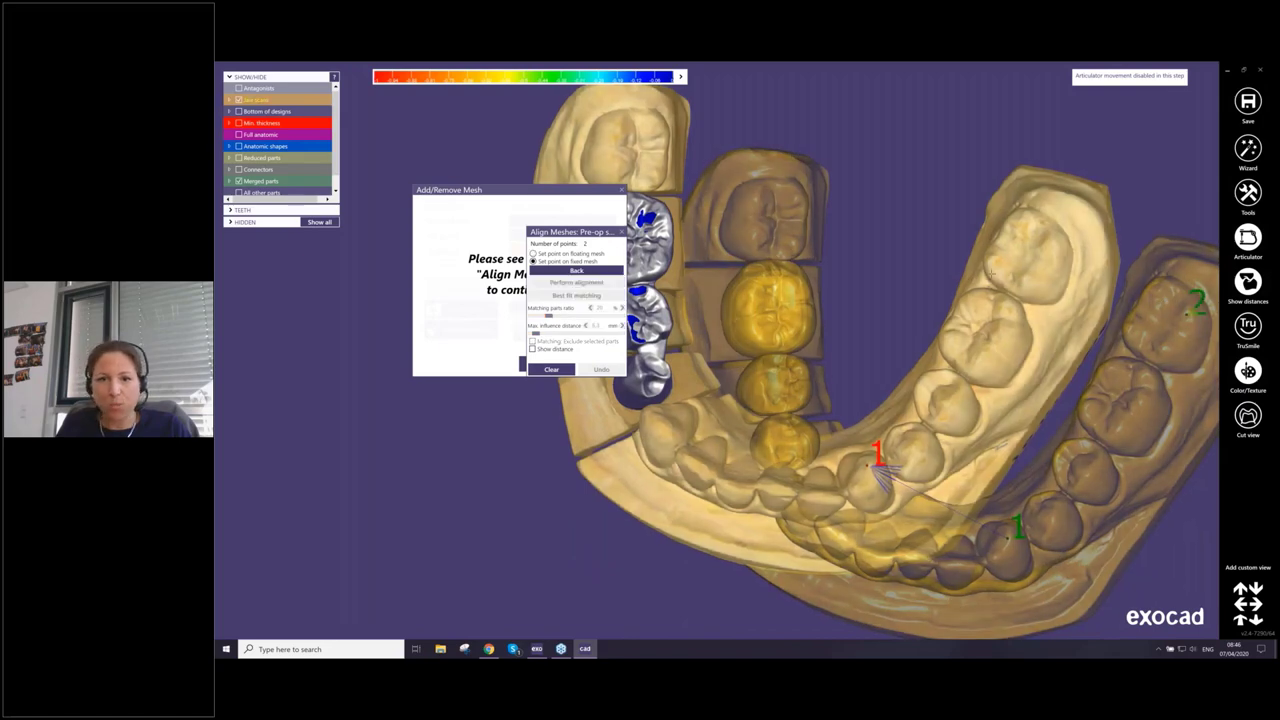
{"action": "left_click", "coordinate": [1053, 246]}
{"action": "right_click_drag", "start_coordinate": [894, 294], "coordinate": [672, 185]}
{"action": "left_click", "coordinate": [746, 211]}
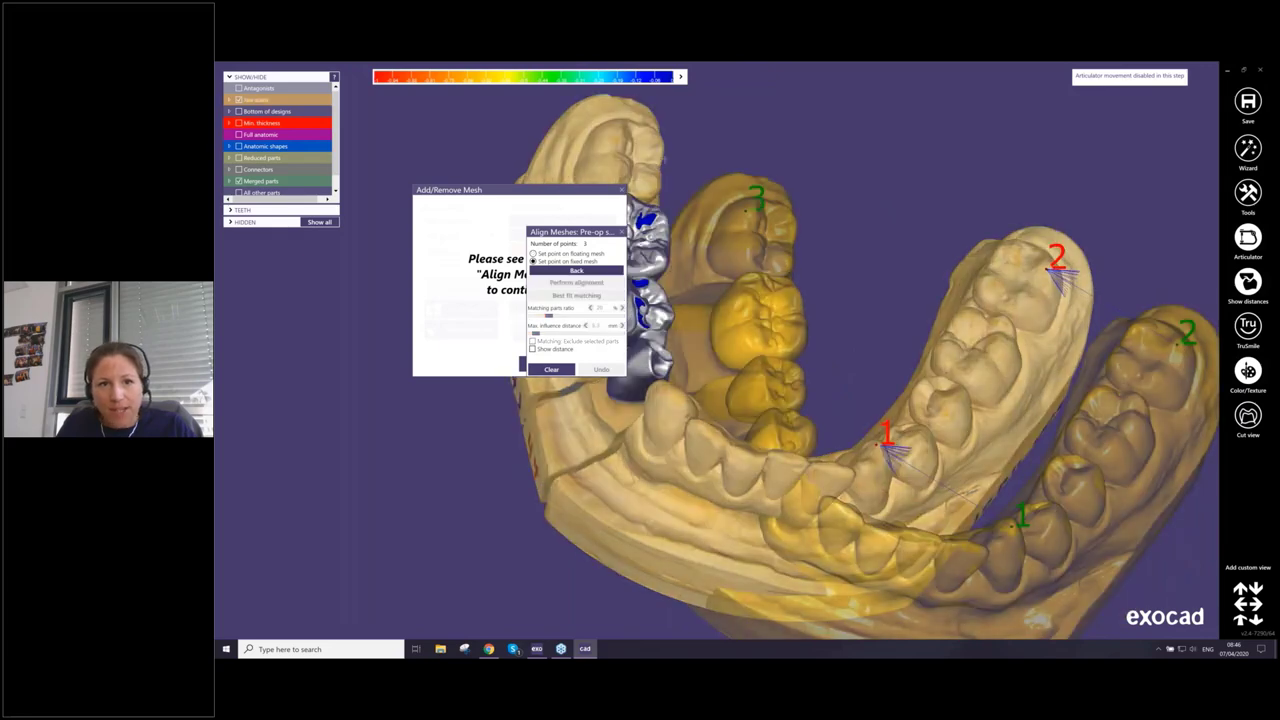
{"action": "left_click", "coordinate": [617, 136]}
{"action": "left_click", "coordinate": [574, 283]}
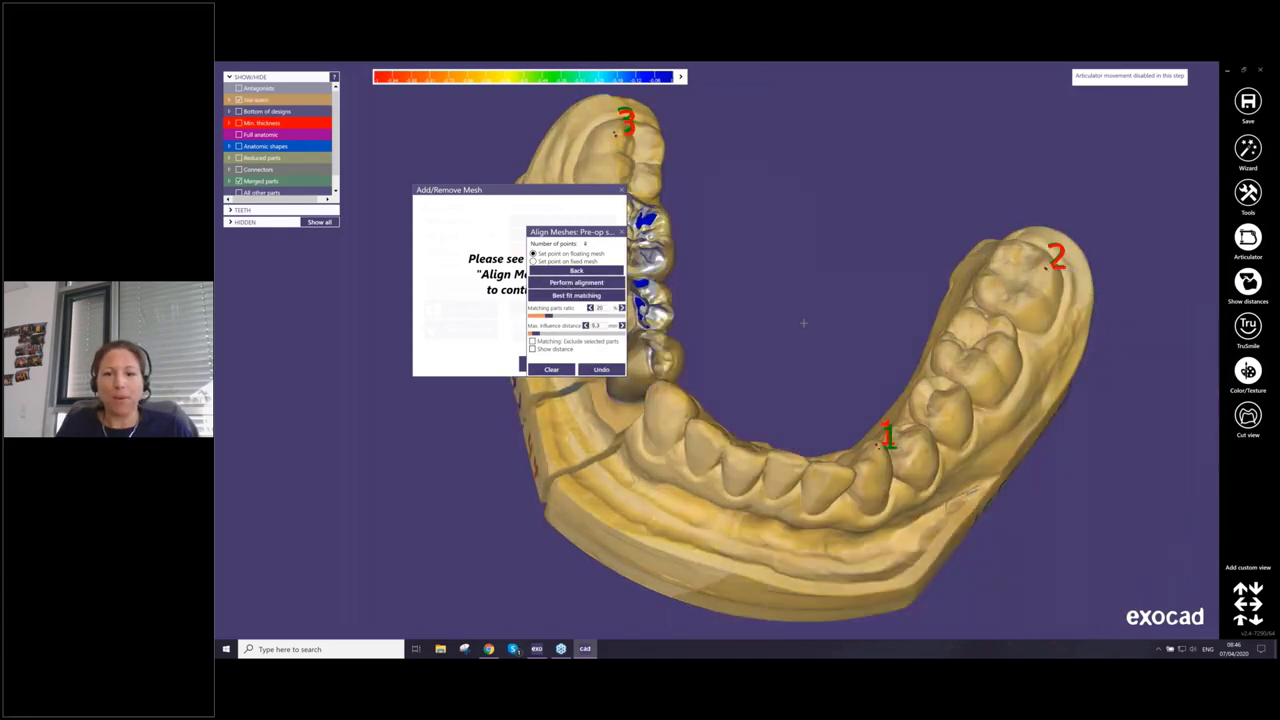
Refine the pre-op scan alignment with best fit matching, check the colour-coded distances, and accept the placement
{"action": "right_click_drag", "start_coordinate": [803, 323], "coordinate": [630, 295]}
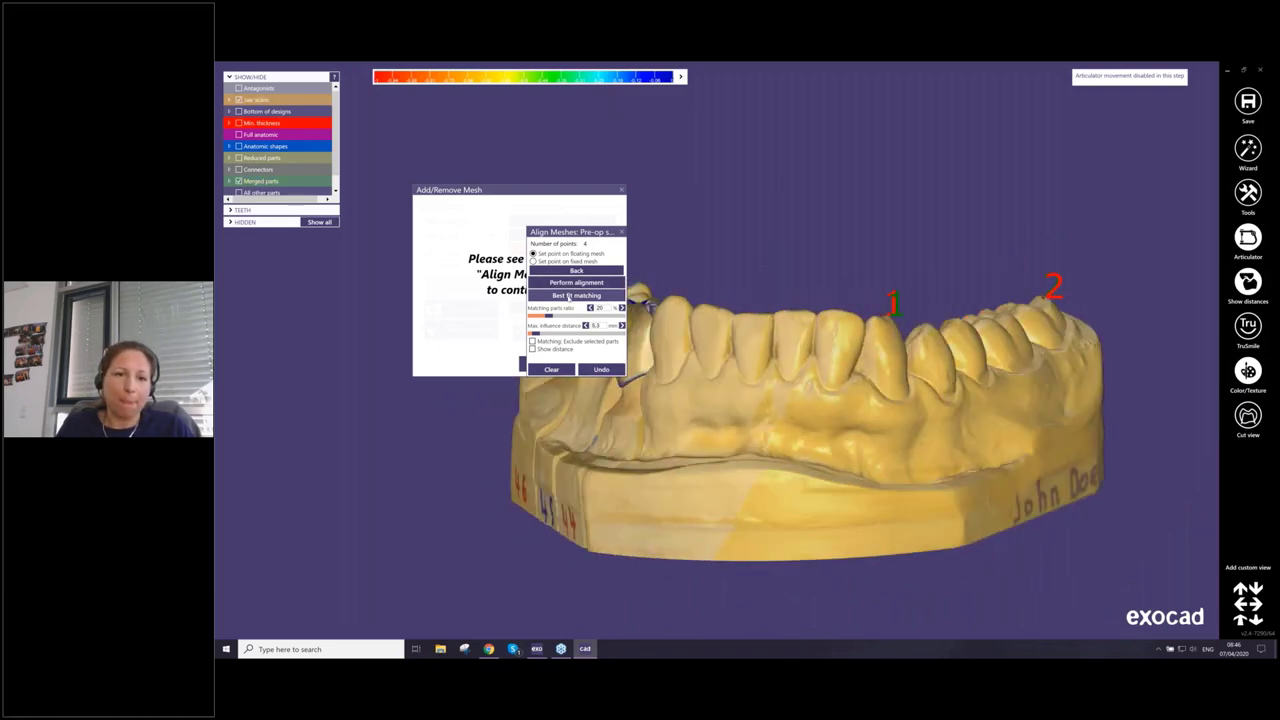
{"action": "left_click", "coordinate": [576, 295]}
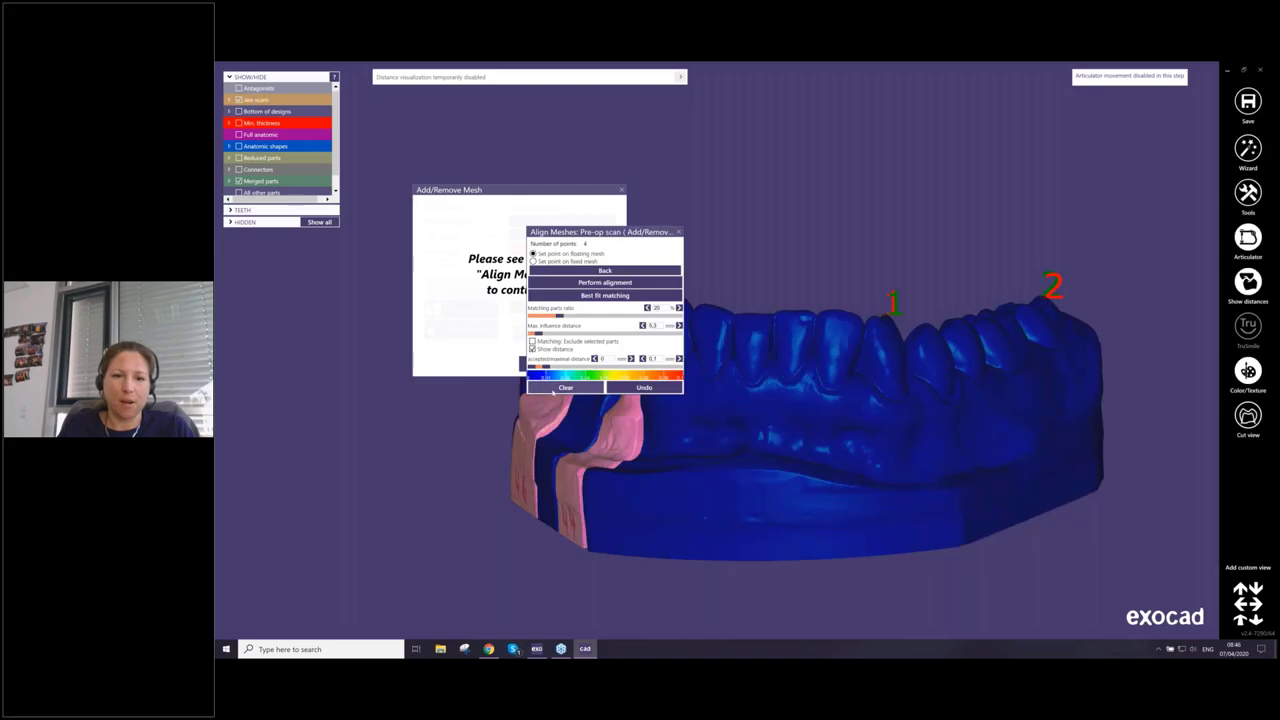
{"action": "left_click", "coordinate": [679, 232]}
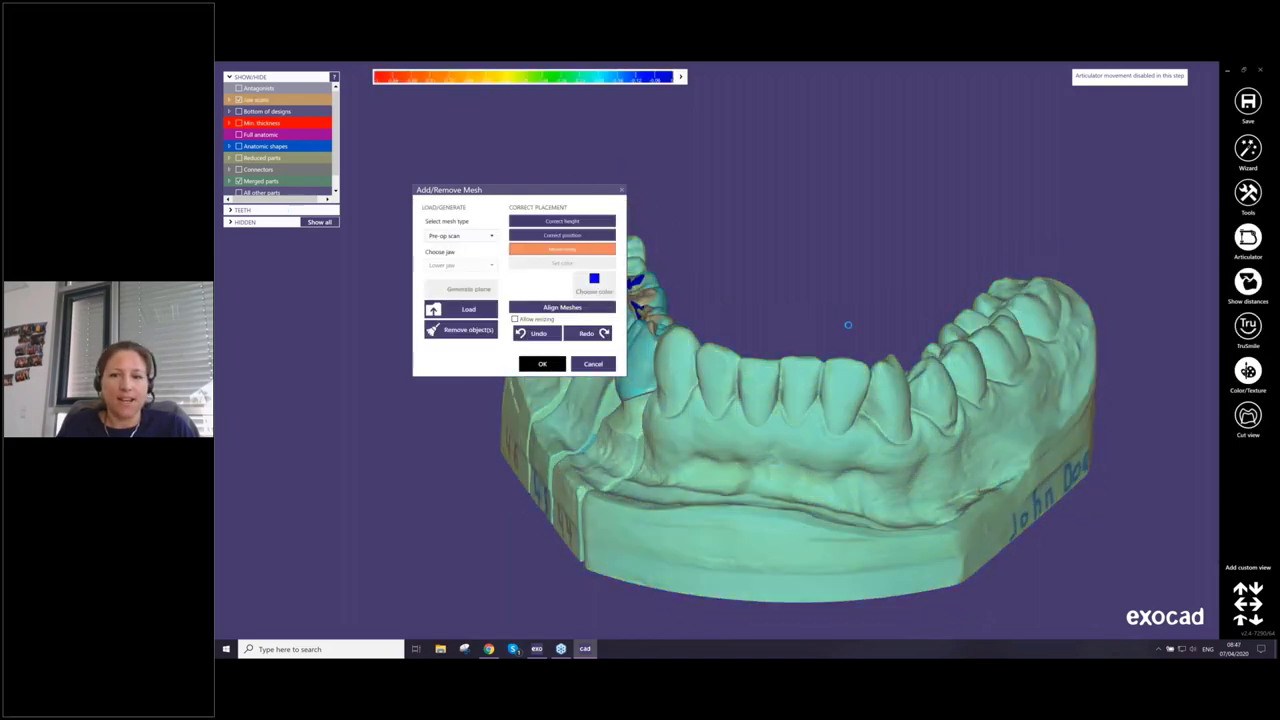
{"action": "key", "text": "Return"}
Look at the functions available for the aligned pre-op scan, inspect the lower model, and show the antagonists
{"action": "right_click", "coordinate": [836, 431]}
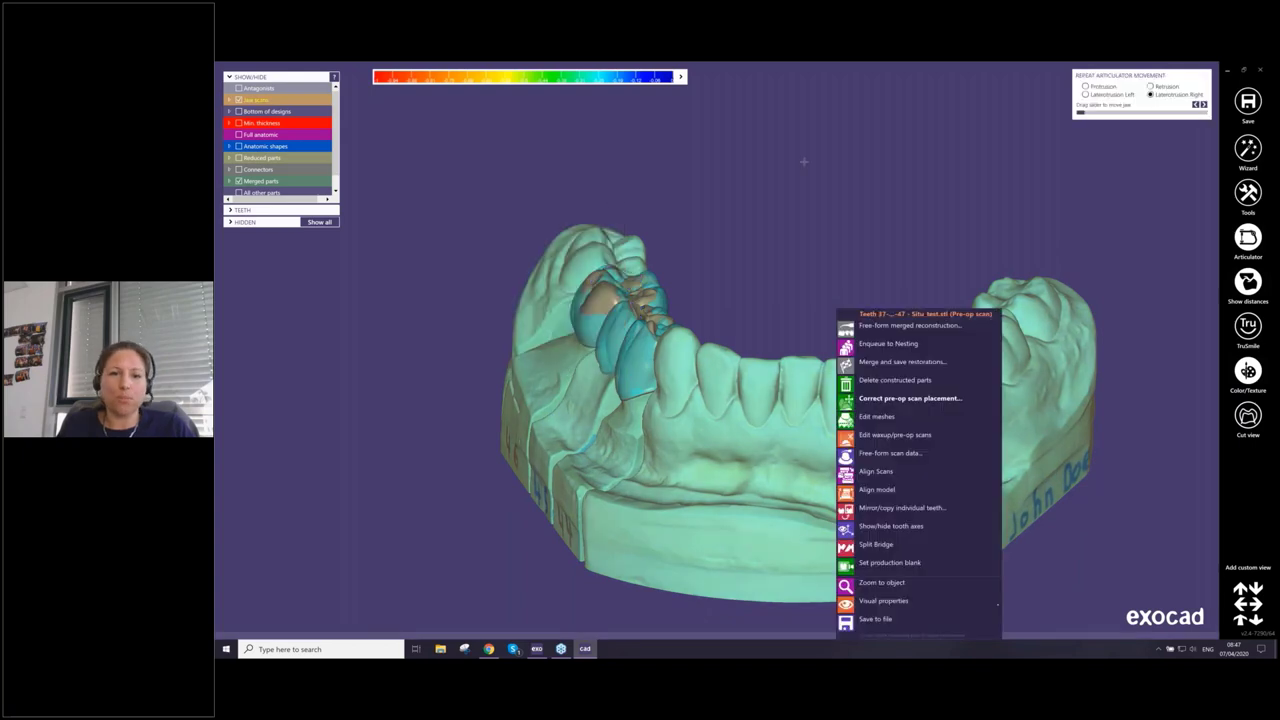
{"action": "right_click_drag", "start_coordinate": [814, 203], "coordinate": [845, 211]}
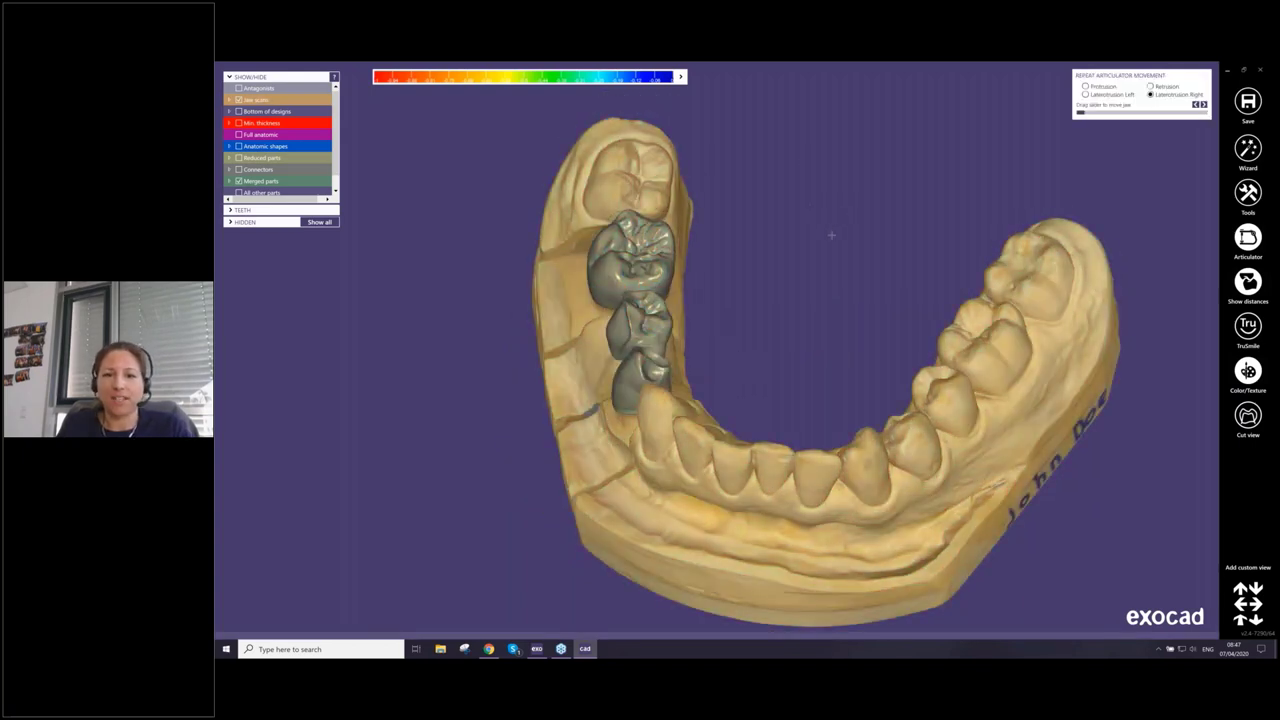
{"action": "key", "text": "a"}
{"action": "mouse_move", "coordinate": [803, 314]}
{"action": "right_mouse_down"}
{"action": "mouse_move", "coordinate": [806, 268]}
{"action": "mouse_move", "coordinate": [808, 325]}
{"action": "mouse_move", "coordinate": [842, 334]}
{"action": "mouse_move", "coordinate": [788, 330]}
{"action": "right_mouse_up"}
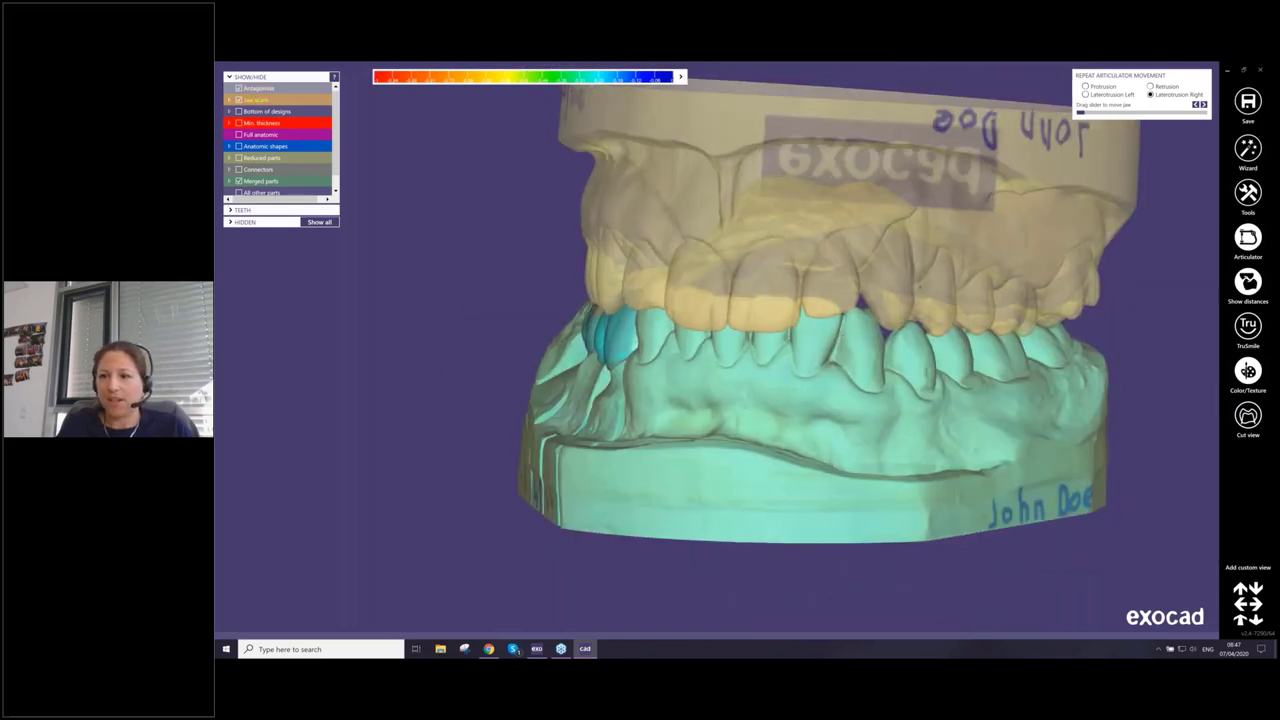
Return to wizard mode and proceed past the pre-op scan placement correction without further adjustments
{"action": "left_click", "coordinate": [1247, 150]}
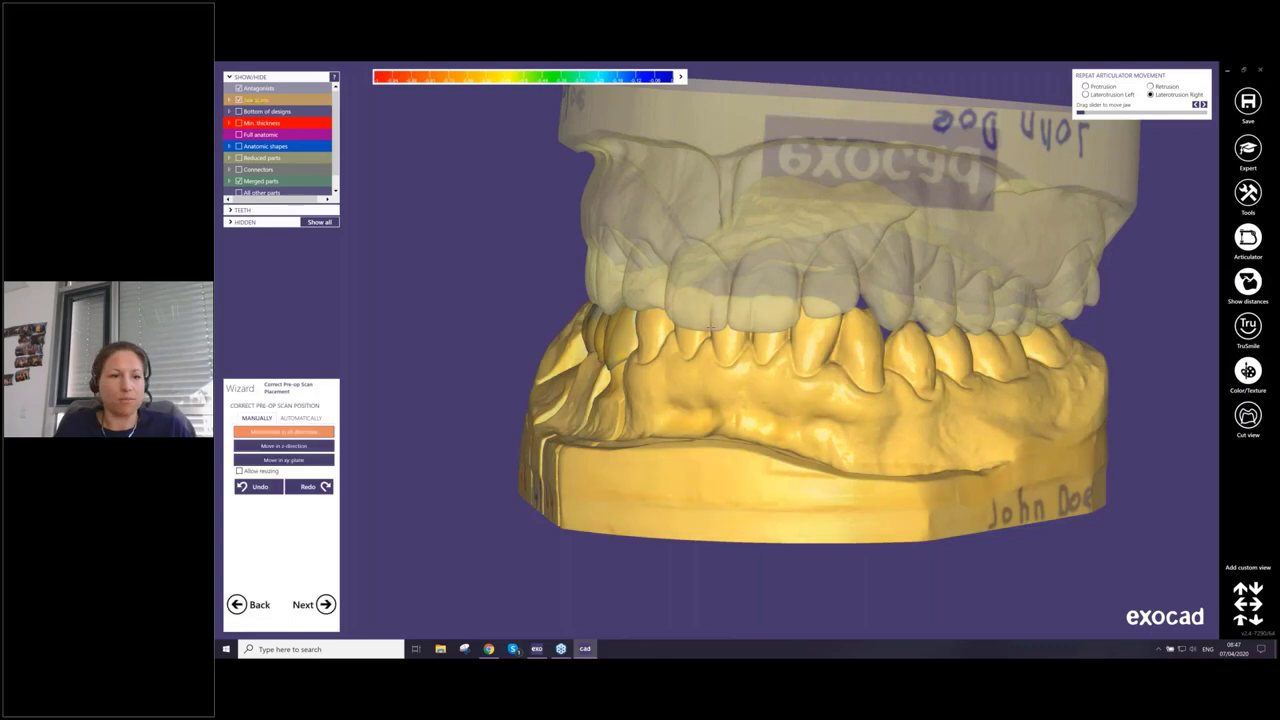
{"action": "left_click", "coordinate": [322, 604]}
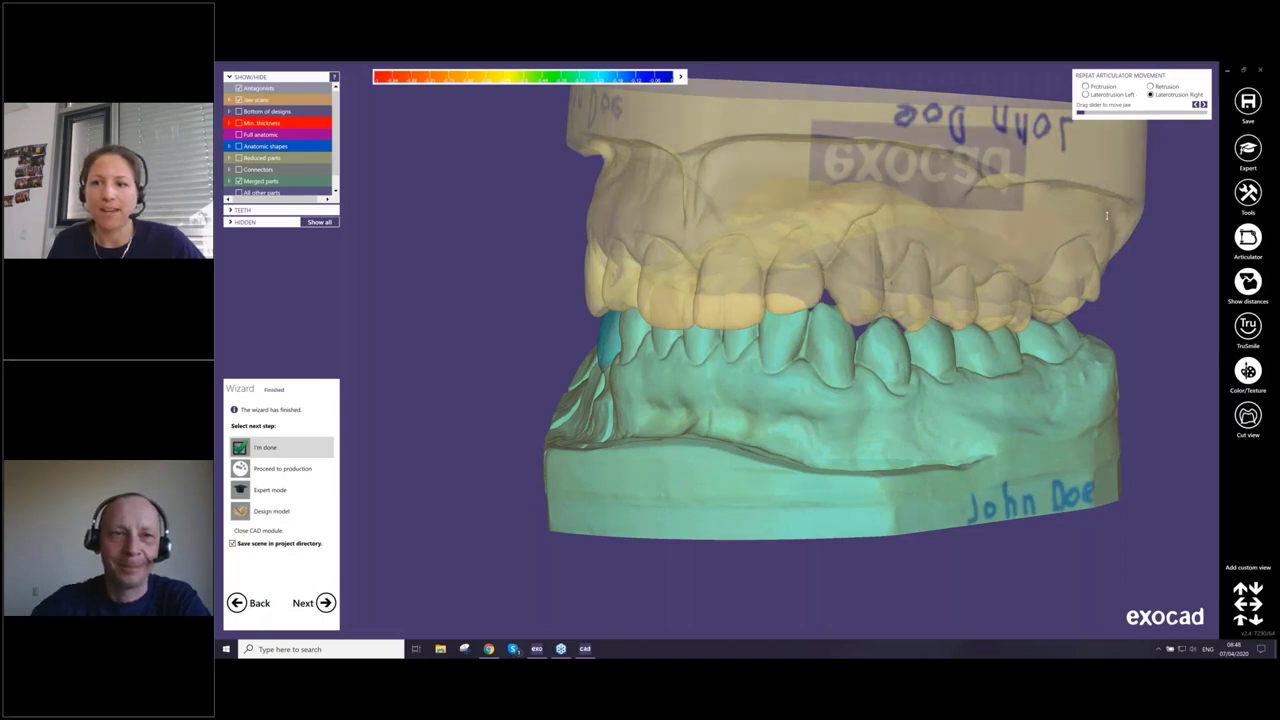
Reopen the repeat articulator movement function, and compute the virtual articulator imprint visualization
{"action": "left_click", "coordinate": [1248, 240]}
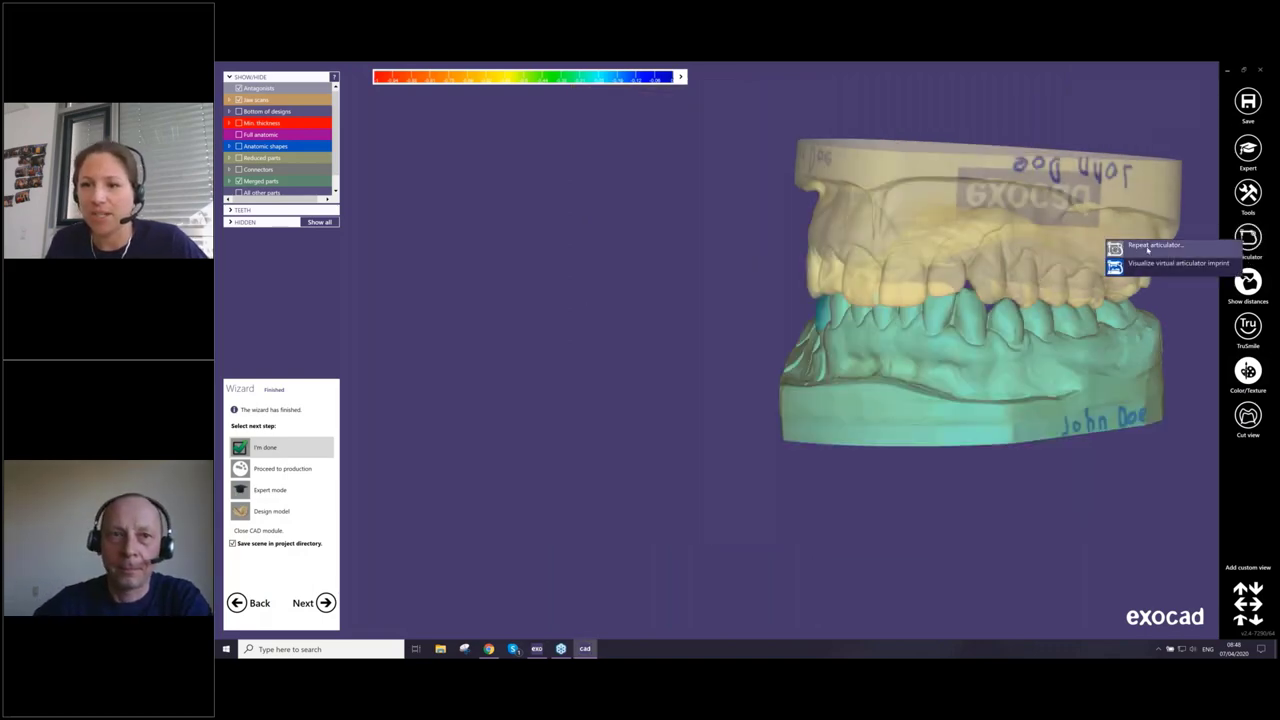
{"action": "left_click", "coordinate": [1136, 249]}
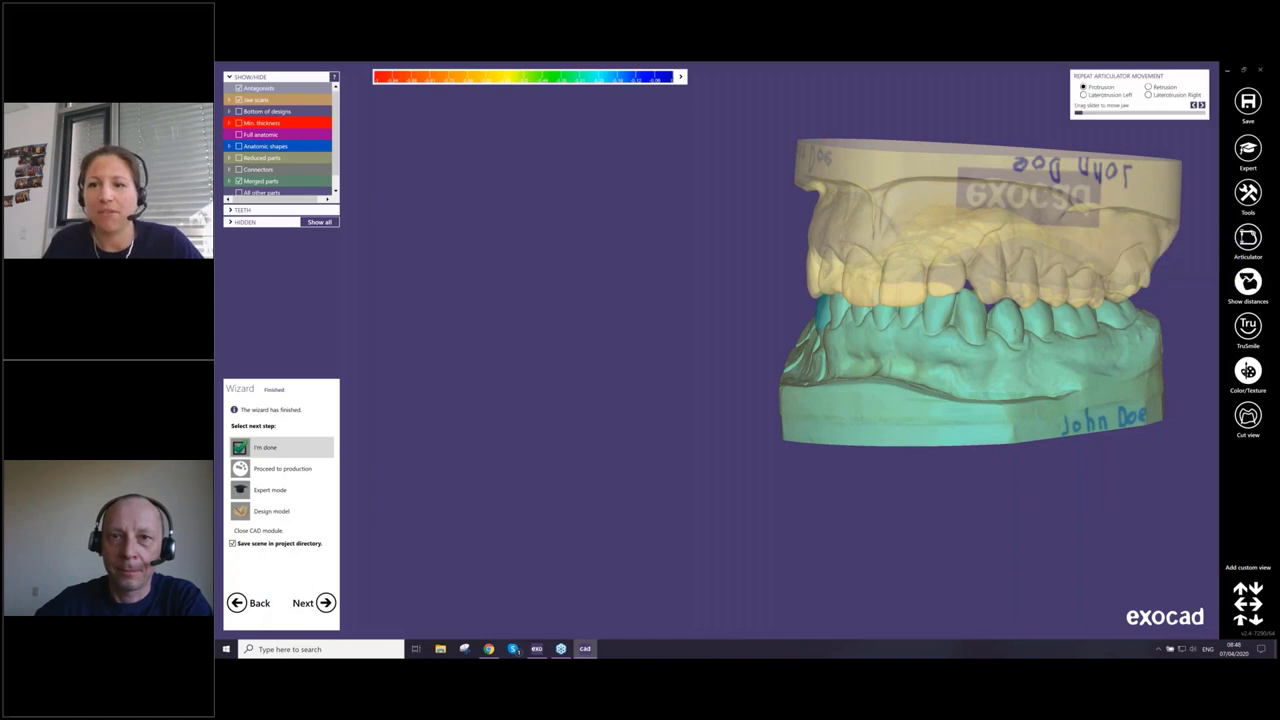
{"action": "left_click", "coordinate": [1260, 241]}
{"action": "left_click", "coordinate": [1192, 263]}
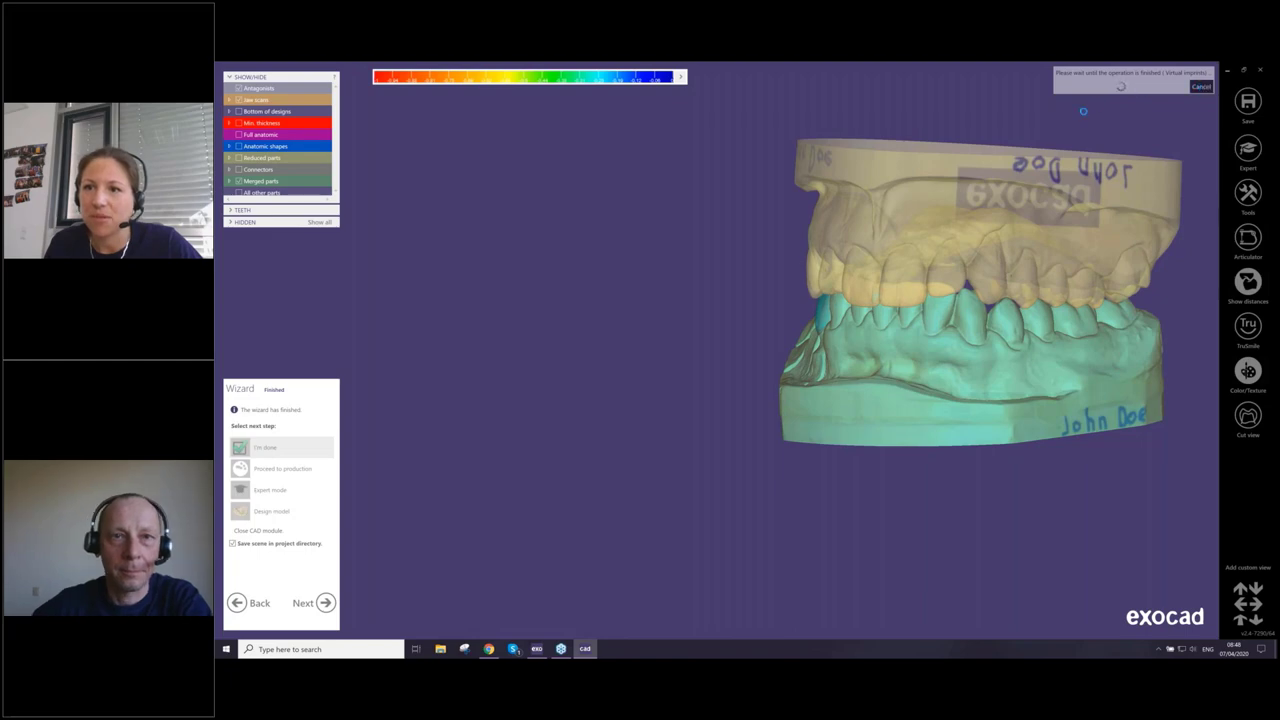
Switch to expert mode, start the articulator, set its type to Type_A, and view it from the side
{"action": "double_click", "coordinate": [272, 490]}
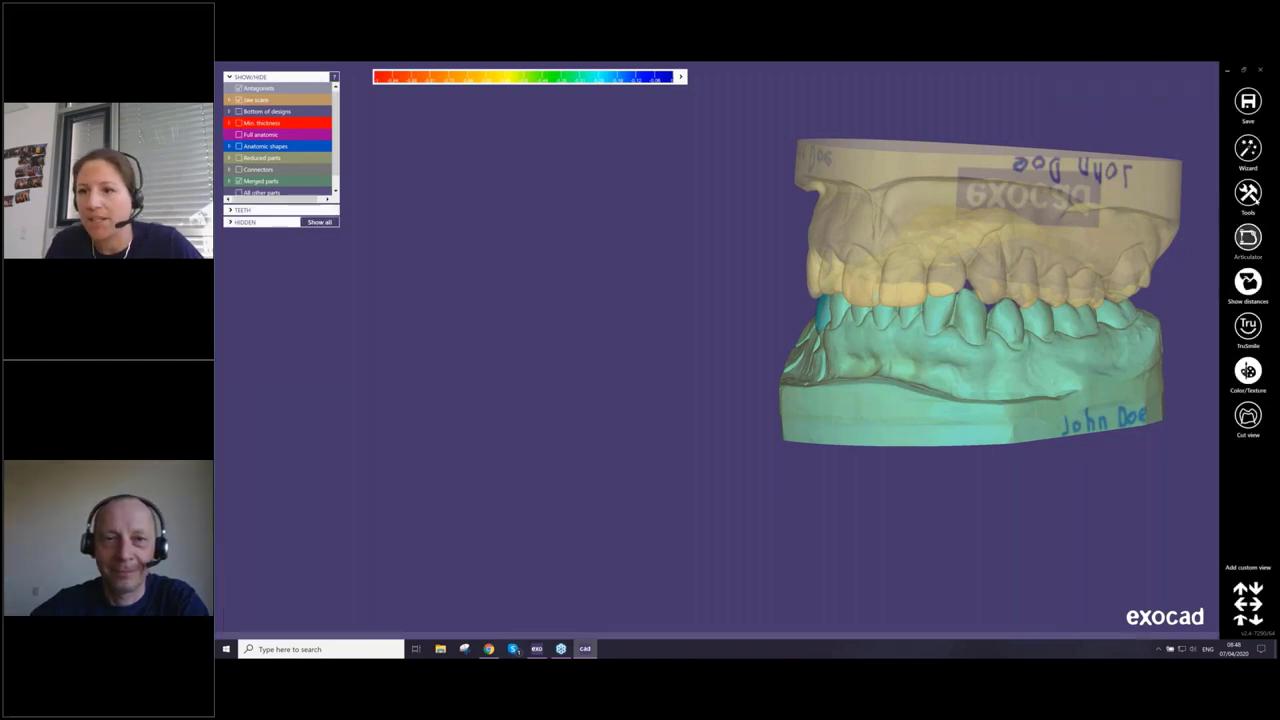
{"action": "left_click", "coordinate": [1248, 192]}
{"action": "left_click", "coordinate": [1120, 443]}
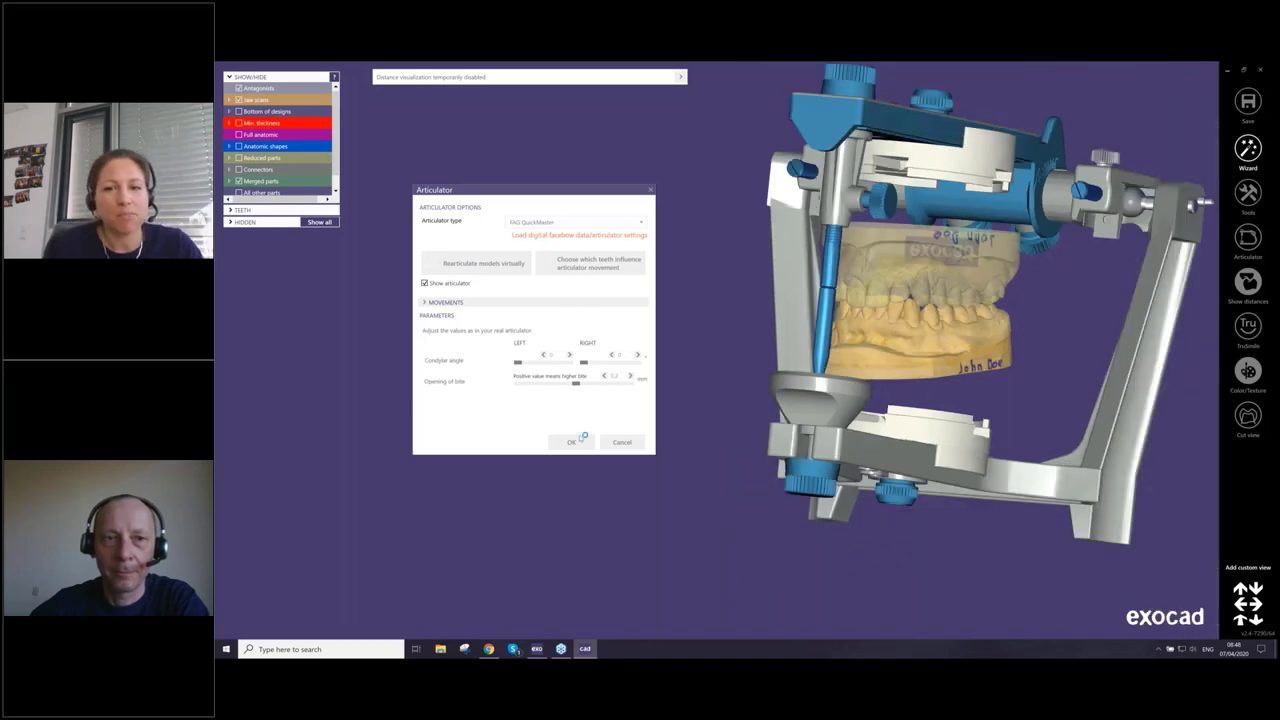
{"action": "left_click", "coordinate": [553, 224]}
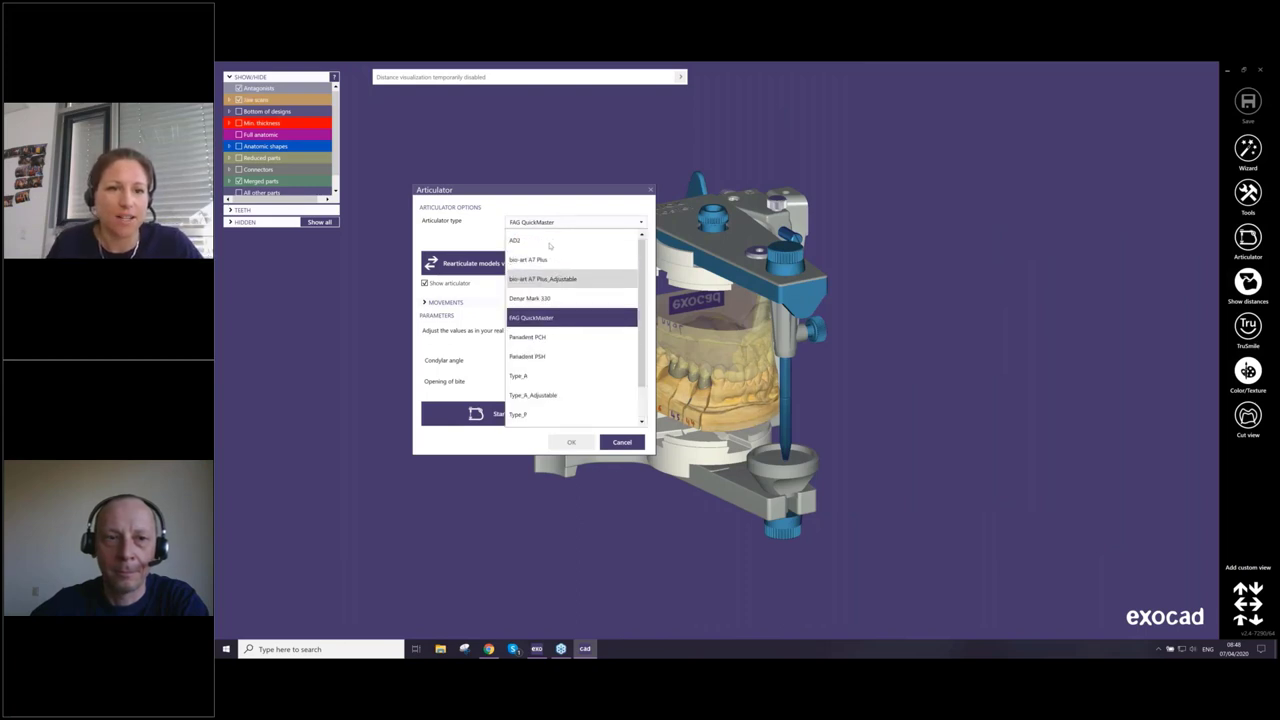
{"action": "left_click", "coordinate": [541, 376]}
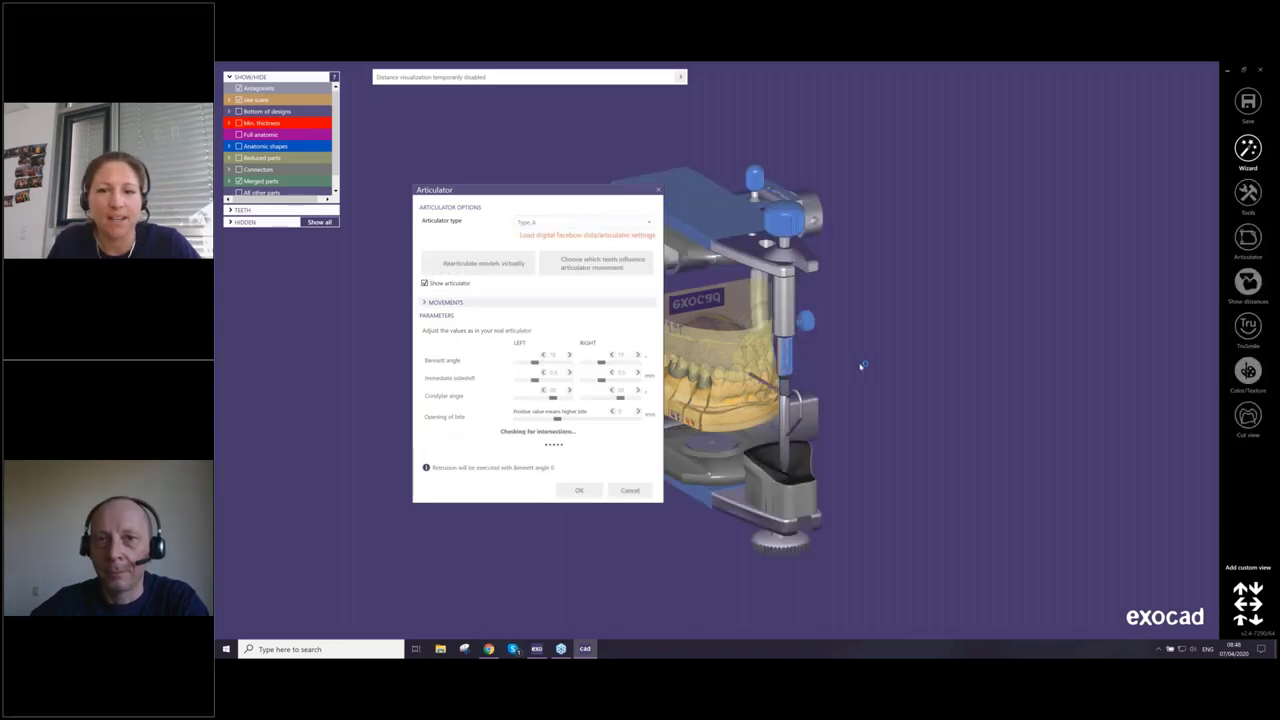
{"action": "right_click_drag", "start_coordinate": [860, 366], "coordinate": [606, 454]}
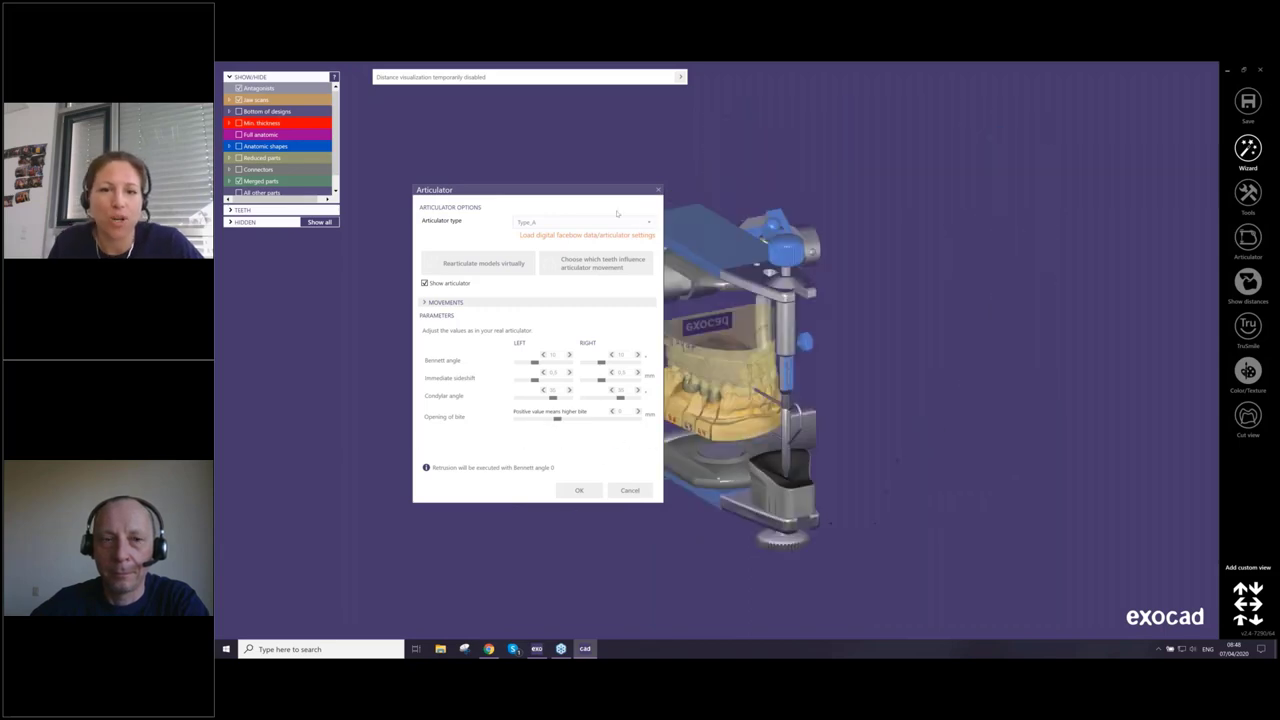
{"action": "right_click_drag", "start_coordinate": [800, 338], "coordinate": [680, 335]}
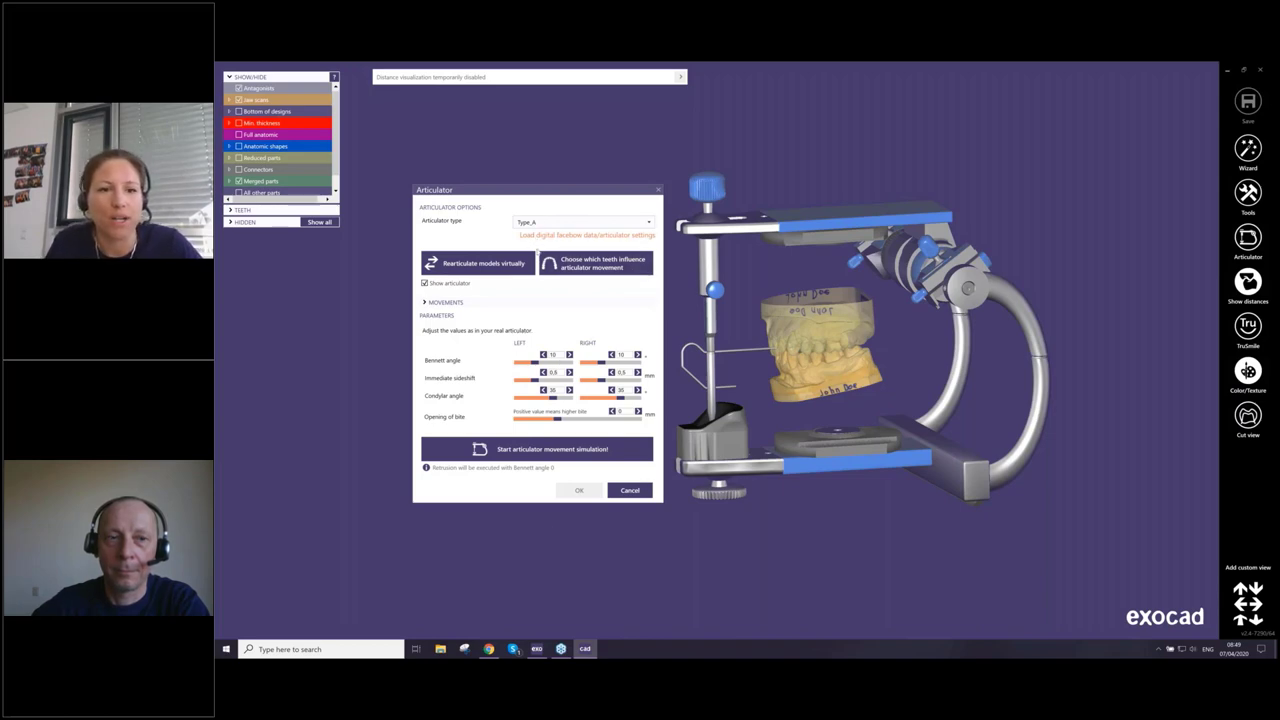
Set the articulator type to Type_P and view it from the front
{"action": "left_click", "coordinate": [538, 222]}
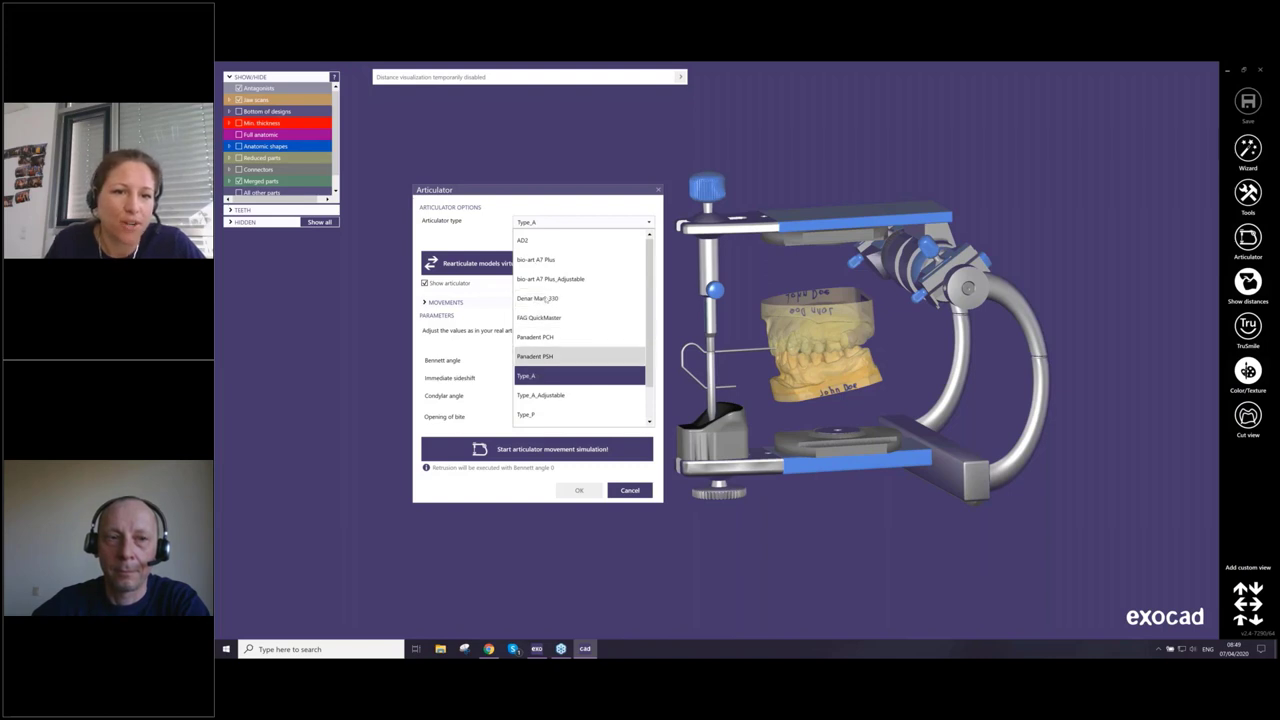
{"action": "left_click", "coordinate": [532, 416]}
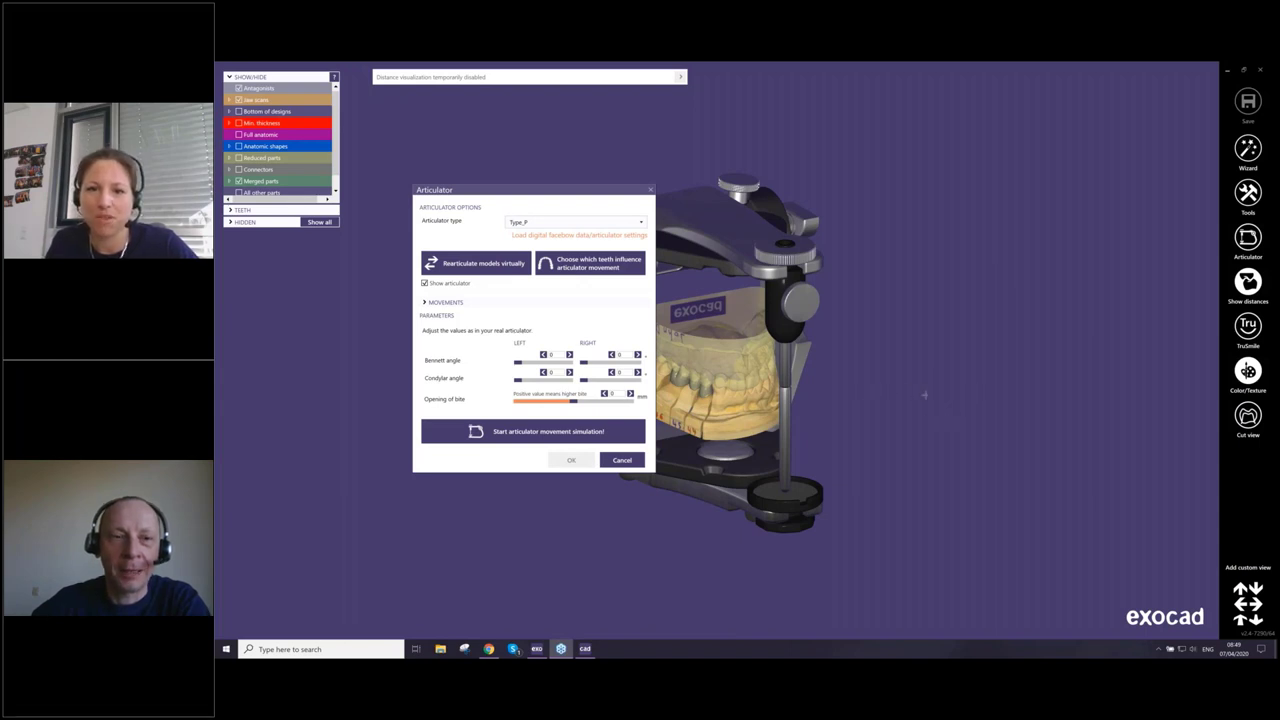
{"action": "right_click_drag", "start_coordinate": [925, 395], "coordinate": [950, 413]}
{"action": "left_click", "coordinate": [560, 650]}
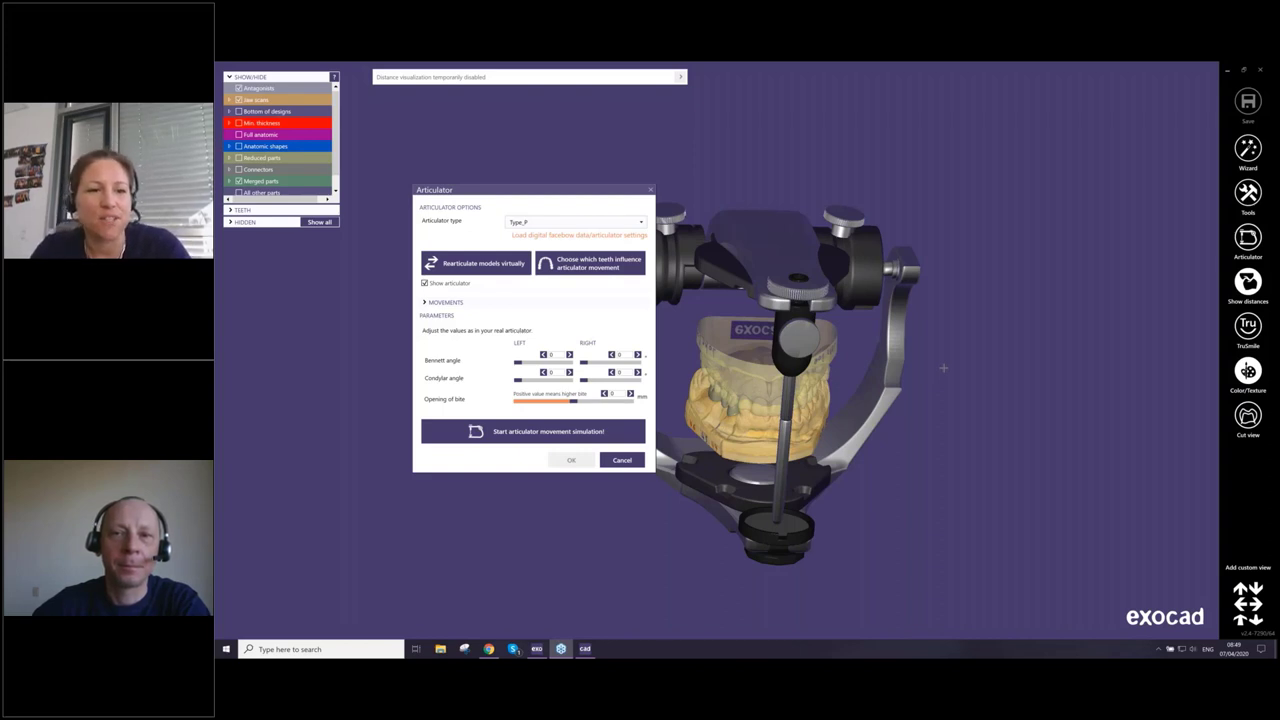
Show the articulator's movement settings, view the whole articulator, and leave it without applying changes
{"action": "left_click", "coordinate": [452, 304]}
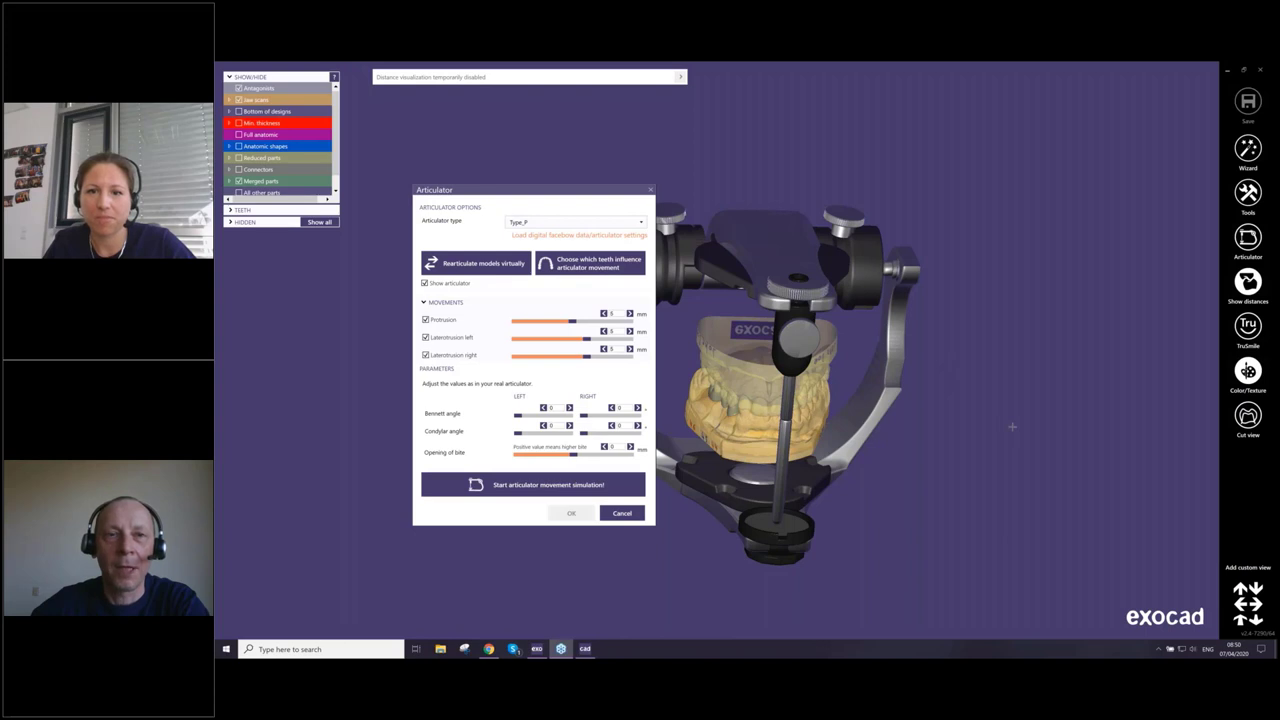
{"action": "scroll", "coordinate": [1012, 427], "scroll_direction": "down", "scroll_amount": 3}
{"action": "right_click_drag", "start_coordinate": [1012, 427], "coordinate": [820, 520]}
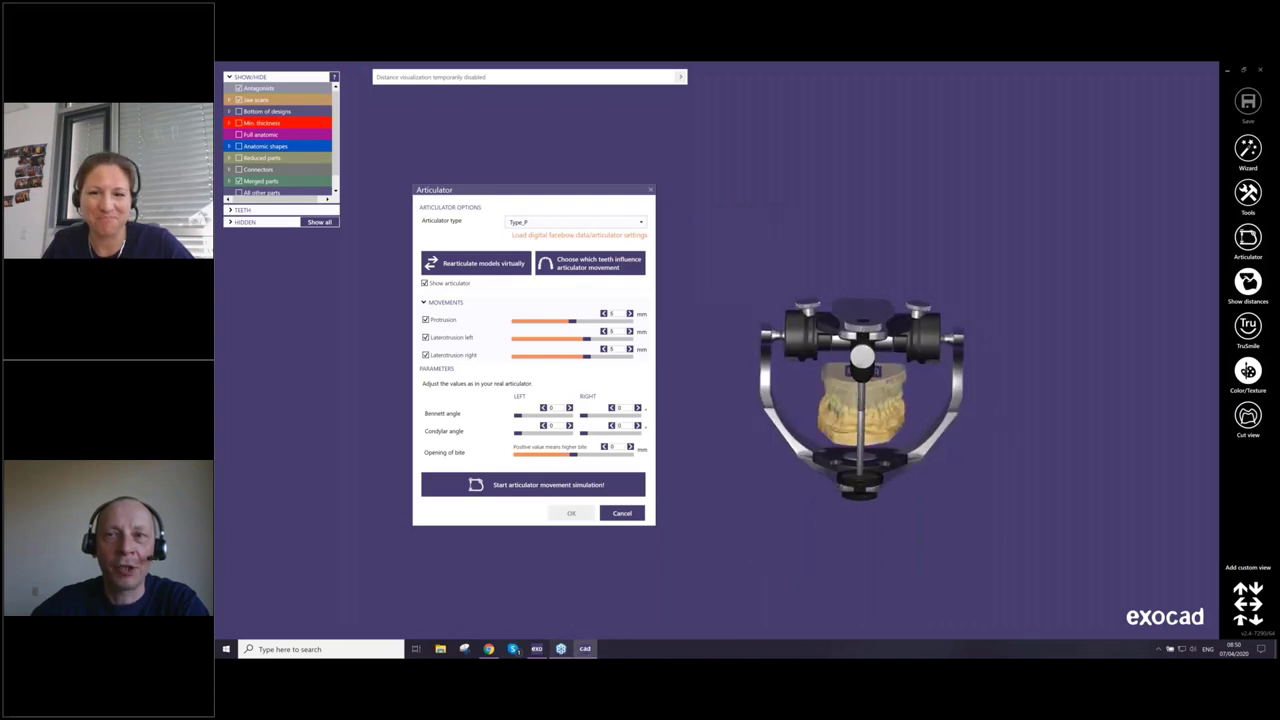
{"action": "left_click", "coordinate": [561, 649]}
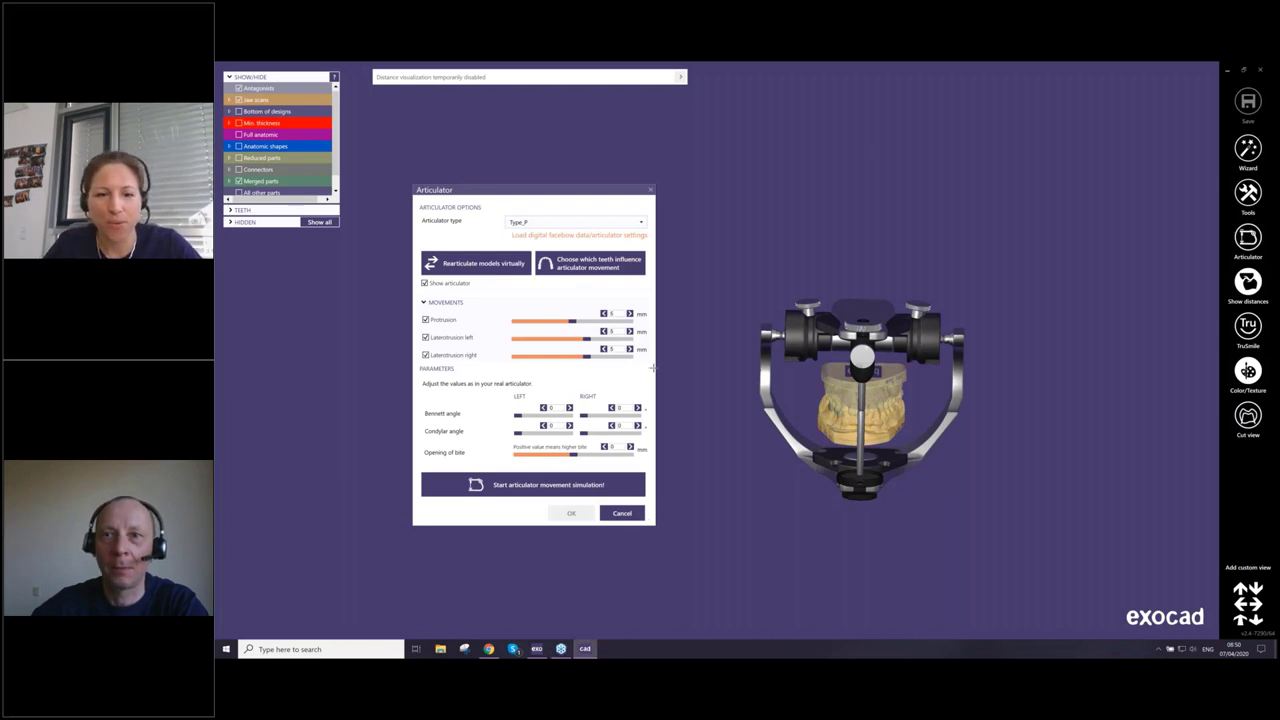
{"action": "key", "text": "Escape"}
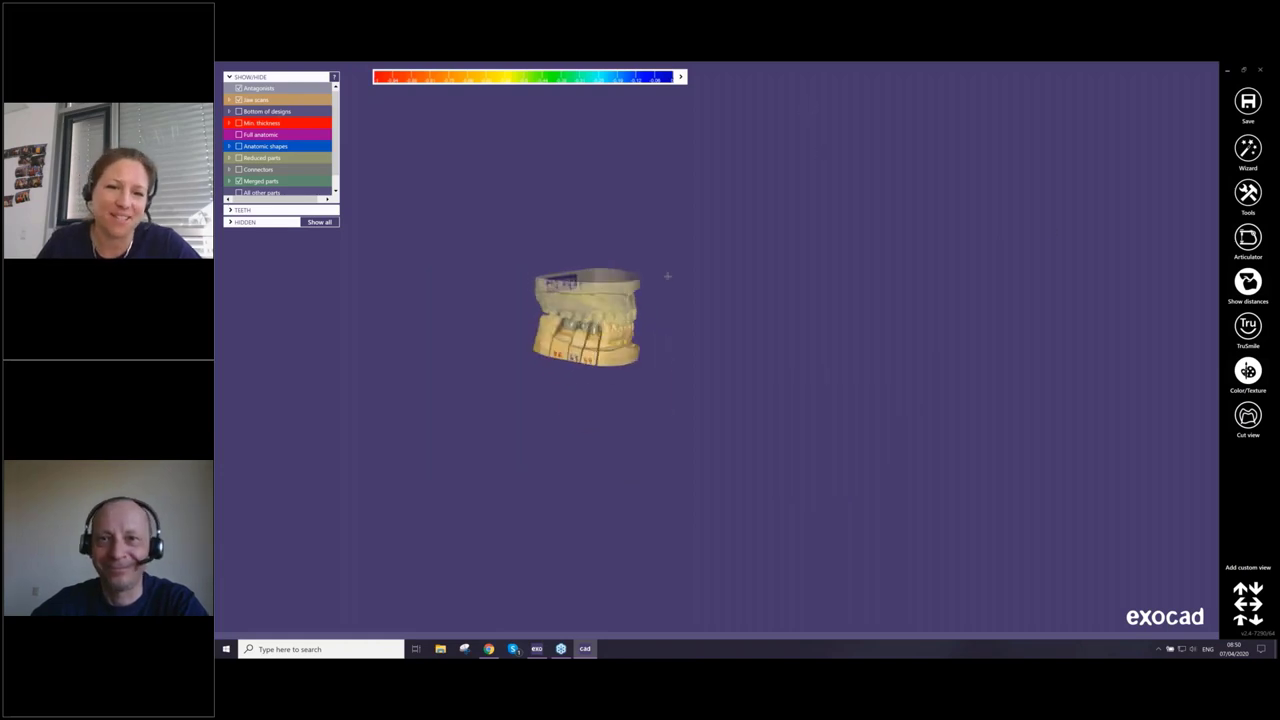
Start adding a mesh to the scene and choose Extra jaw scan as the mesh type
{"action": "scroll", "coordinate": [612, 318], "scroll_direction": "up", "scroll_amount": 2}
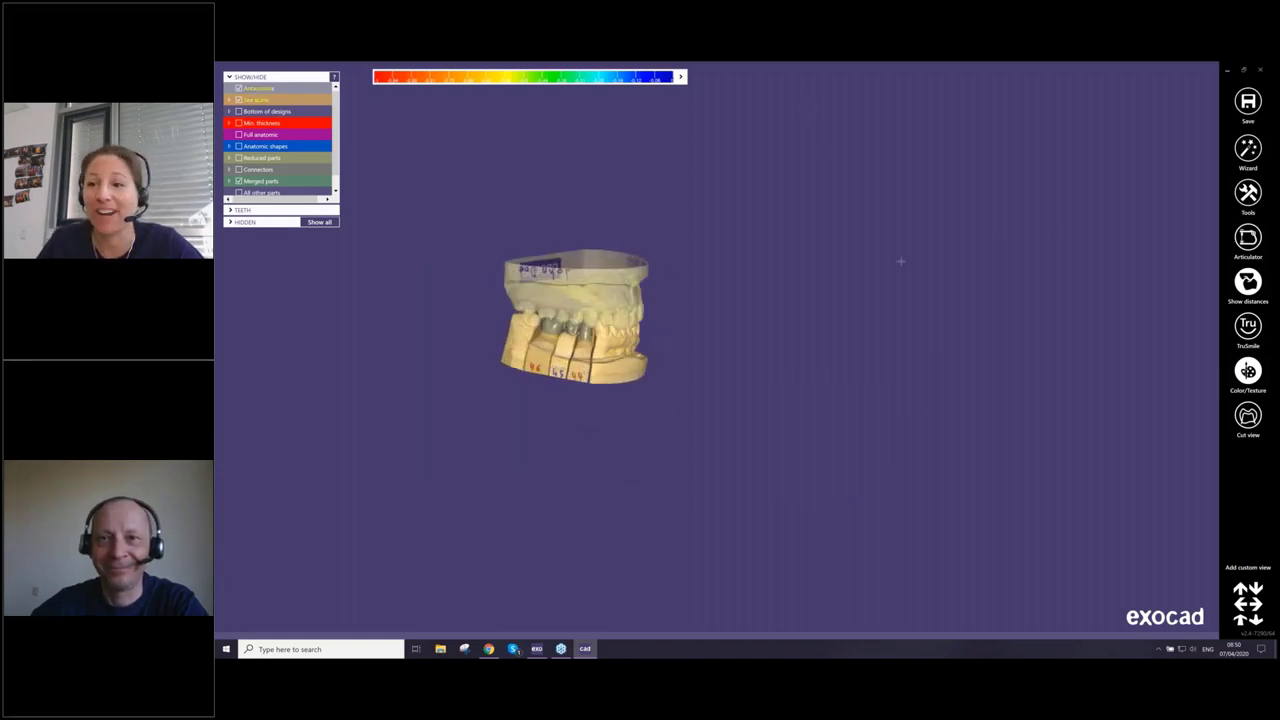
{"action": "left_click", "coordinate": [1232, 197]}
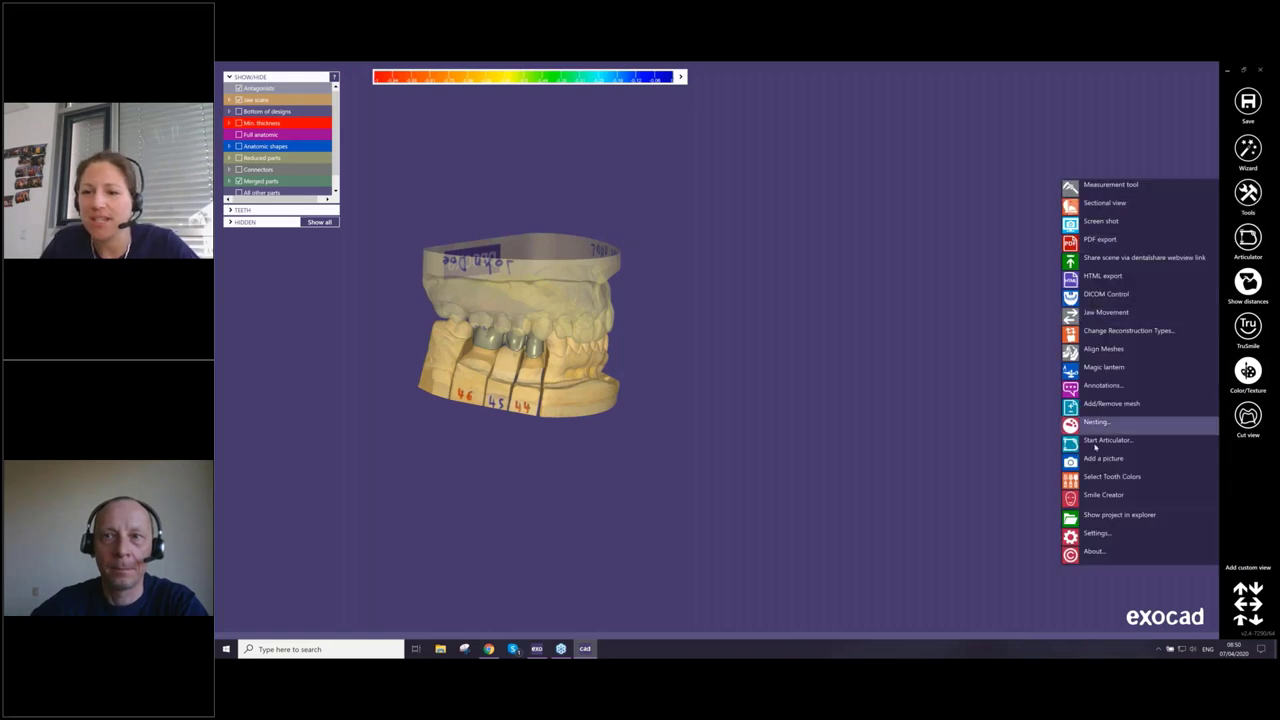
{"action": "left_click", "coordinate": [1112, 404]}
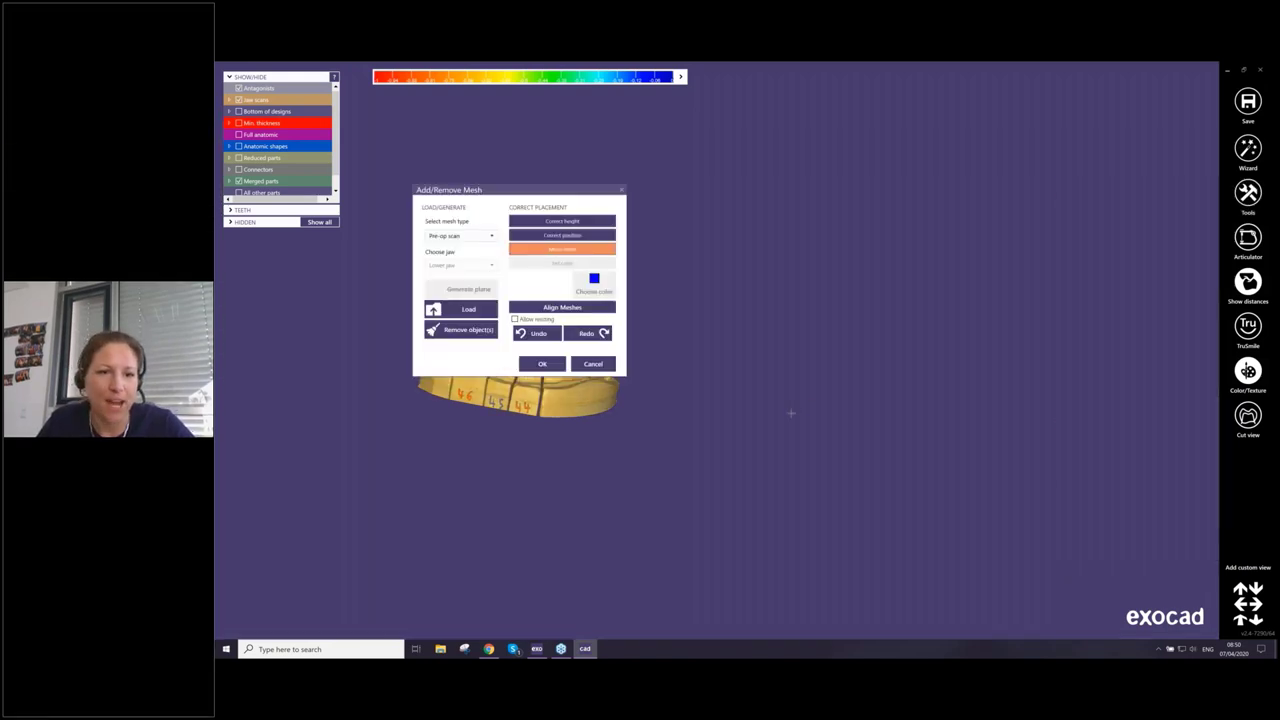
{"action": "left_click", "coordinate": [488, 237]}
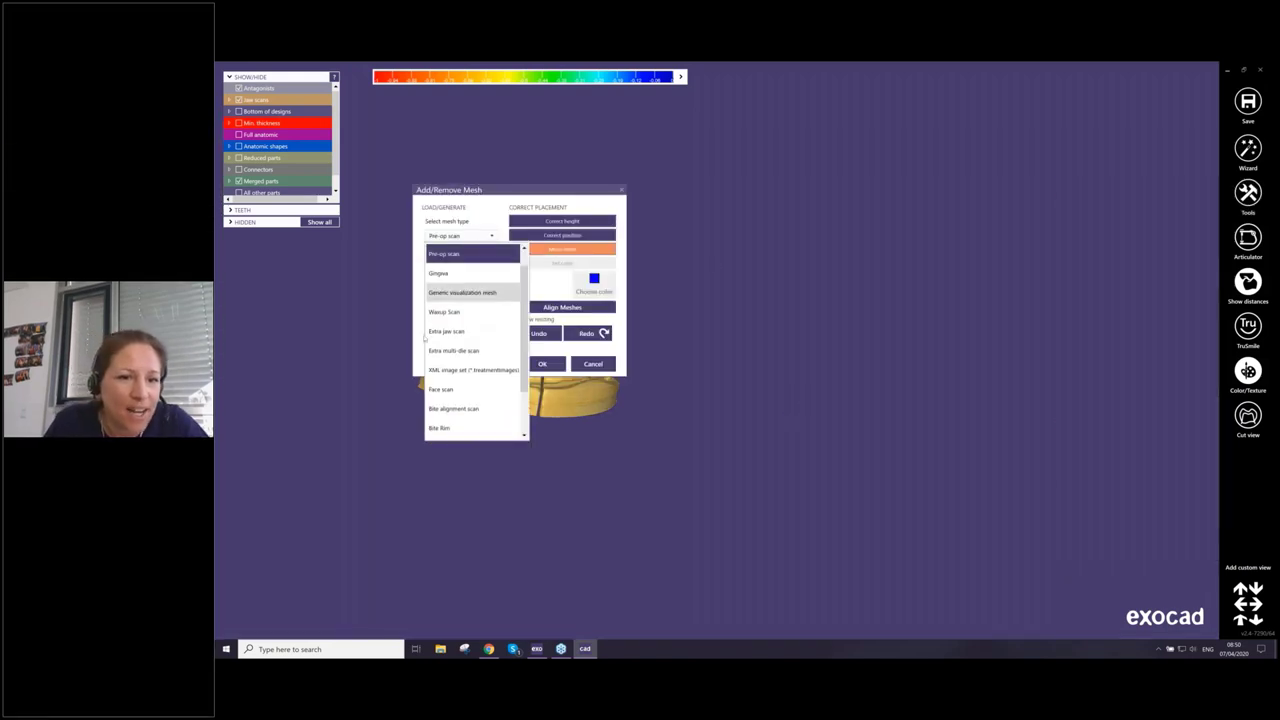
{"action": "left_click", "coordinate": [450, 331]}
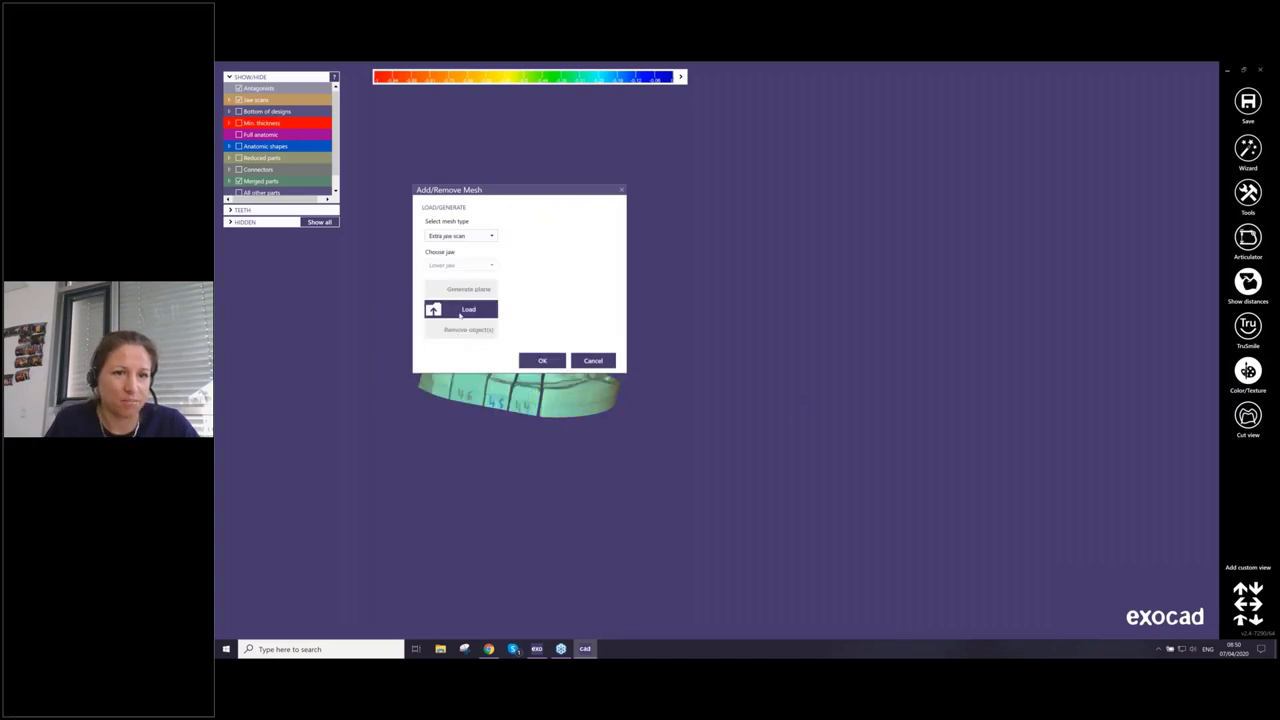
Load 2019-11-12_00001-030-lowerjaw.obj as a mesh stored relative to the scan data, and accept the addition
{"action": "left_click", "coordinate": [465, 310]}
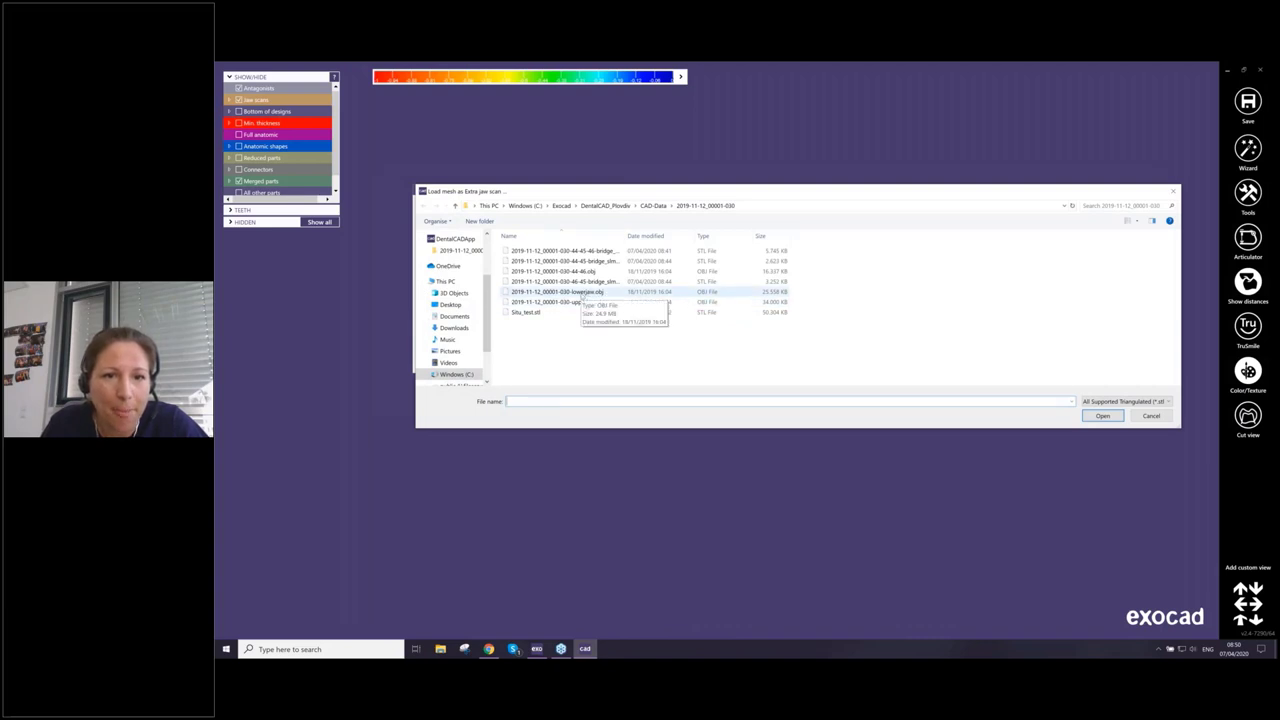
{"action": "double_click", "coordinate": [582, 293]}
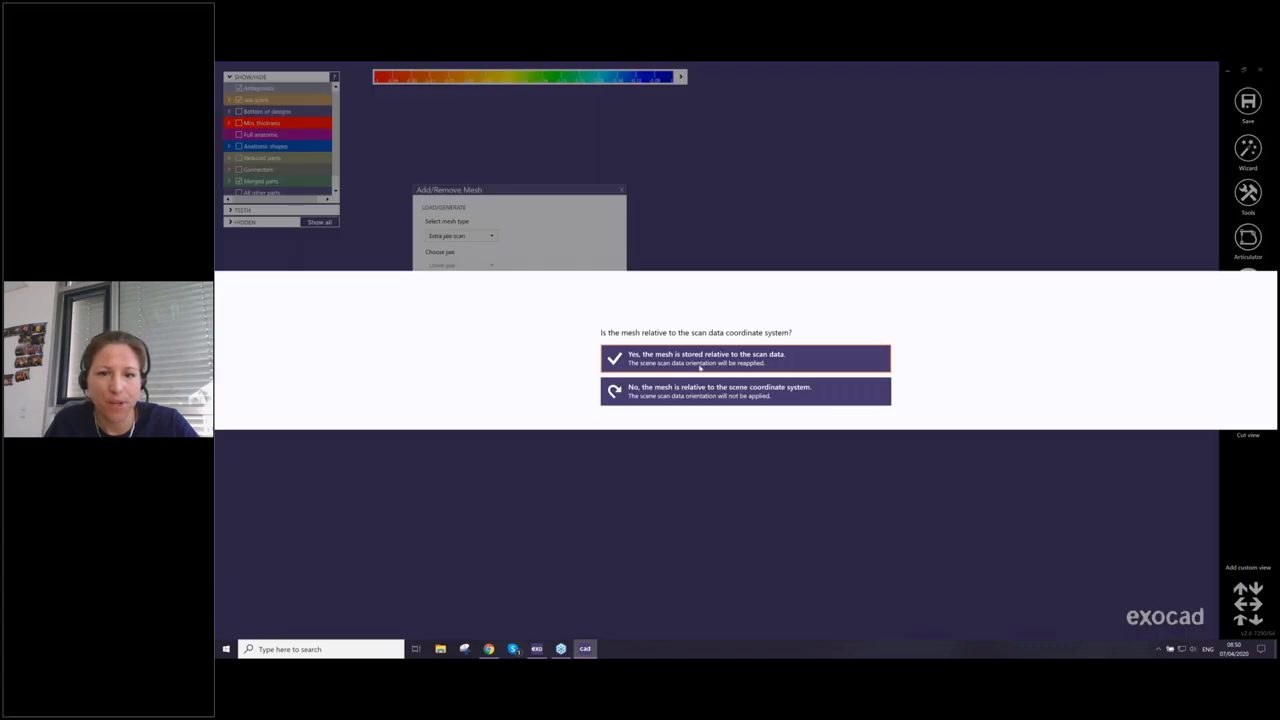
{"action": "left_click", "coordinate": [669, 362]}
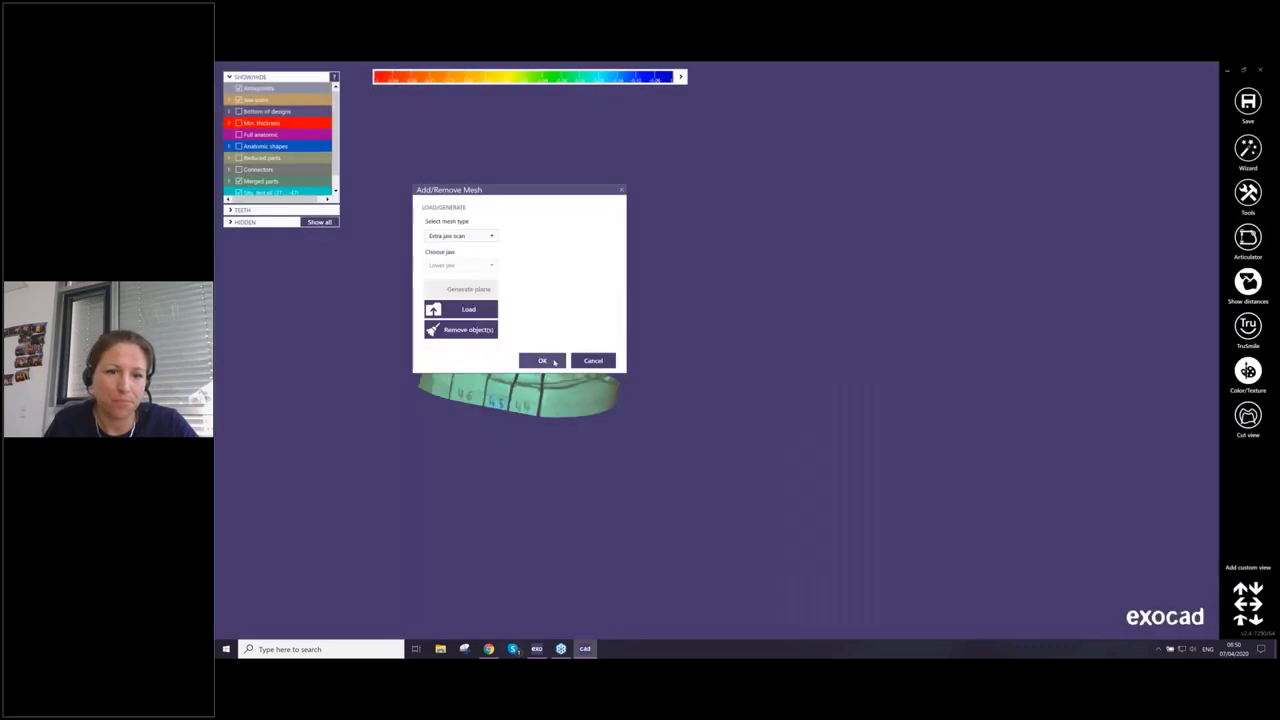
{"action": "left_click", "coordinate": [552, 362]}
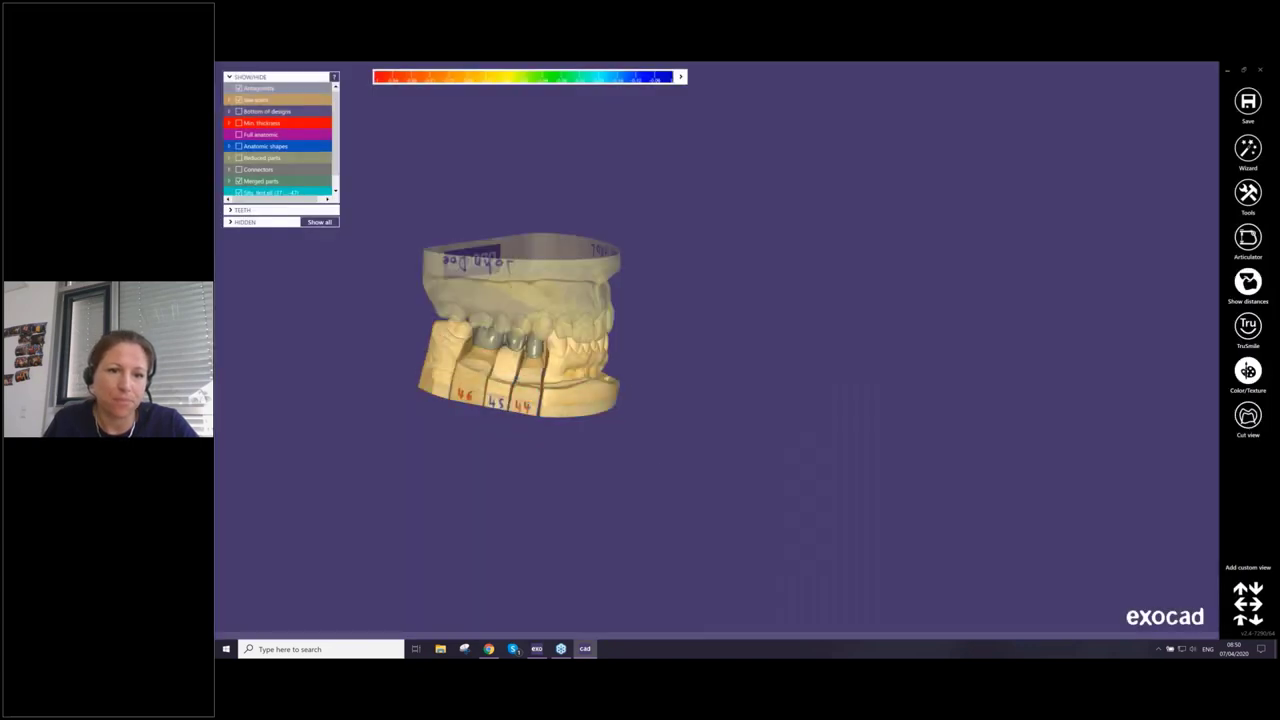
In wizard mode, align the extra jaw scan to the lower jaw scan with one pair of matching points on the front teeth
{"action": "left_click", "coordinate": [1248, 193]}
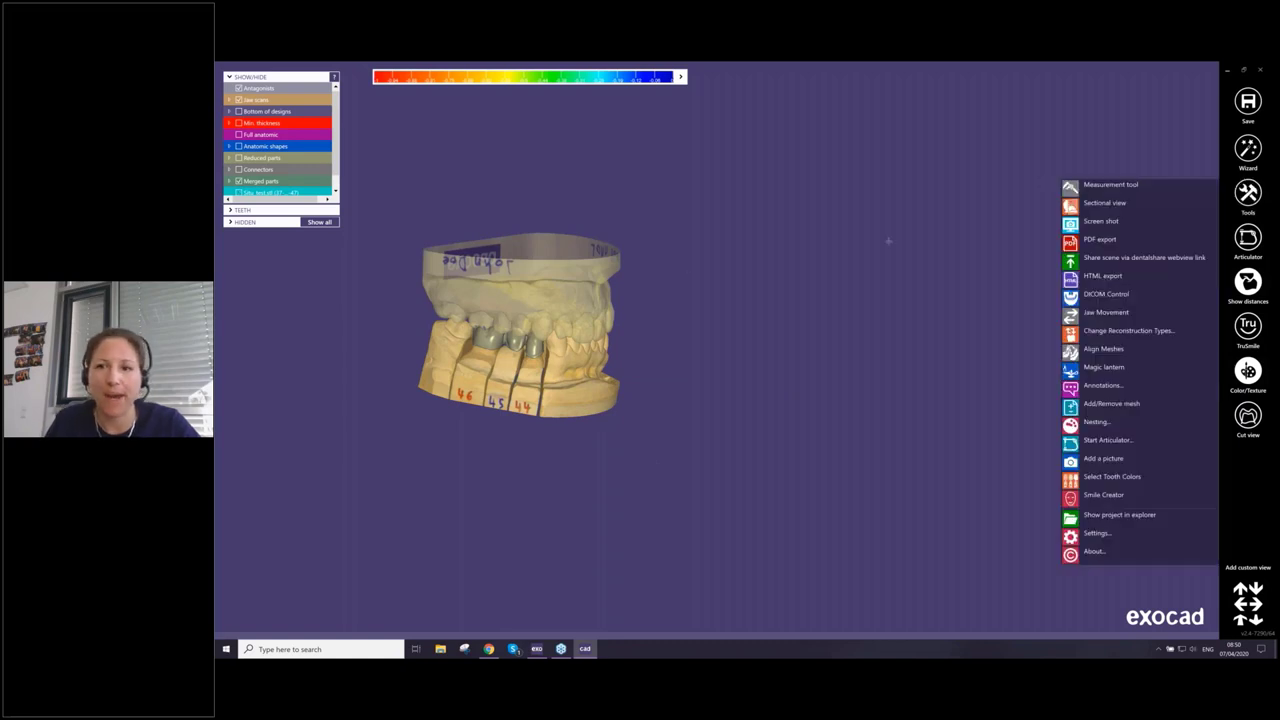
{"action": "left_click", "coordinate": [1247, 149]}
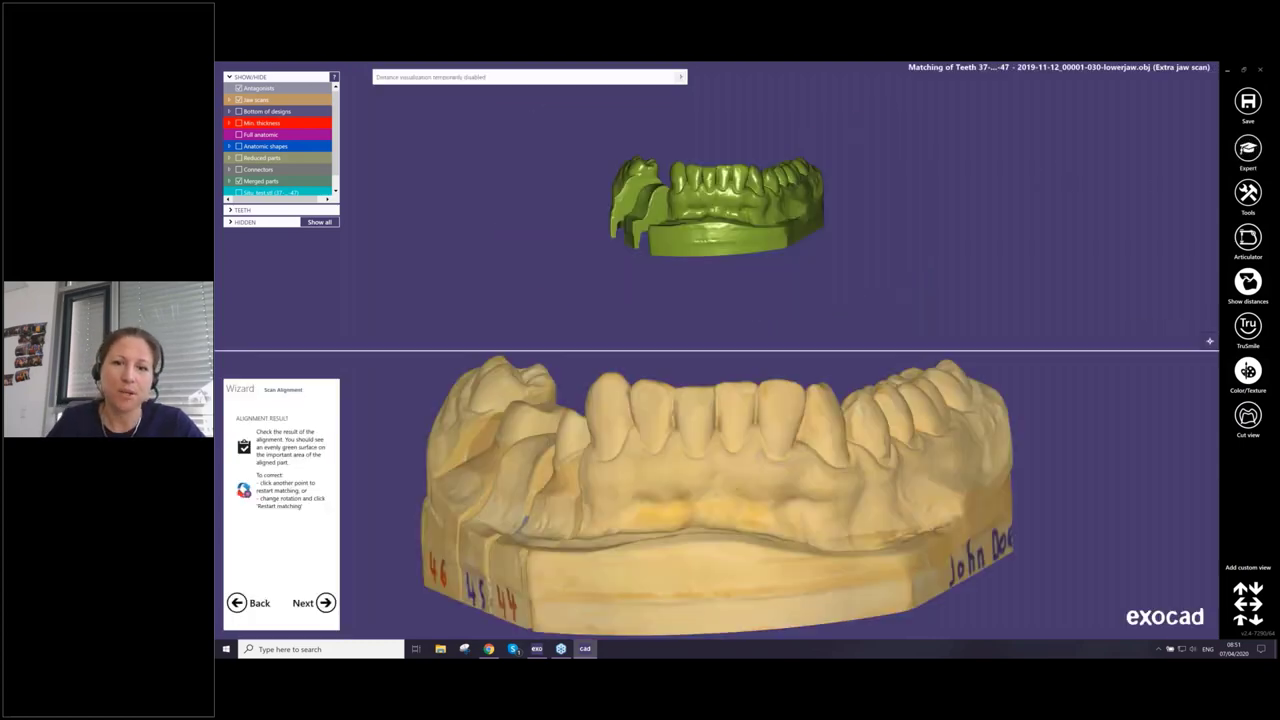
{"action": "mouse_move", "coordinate": [666, 455]}
{"action": "right_mouse_down"}
{"action": "mouse_move", "coordinate": [712, 460]}
{"action": "mouse_move", "coordinate": [678, 462]}
{"action": "right_mouse_up"}
{"action": "right_click_drag", "start_coordinate": [700, 210], "coordinate": [634, 270]}
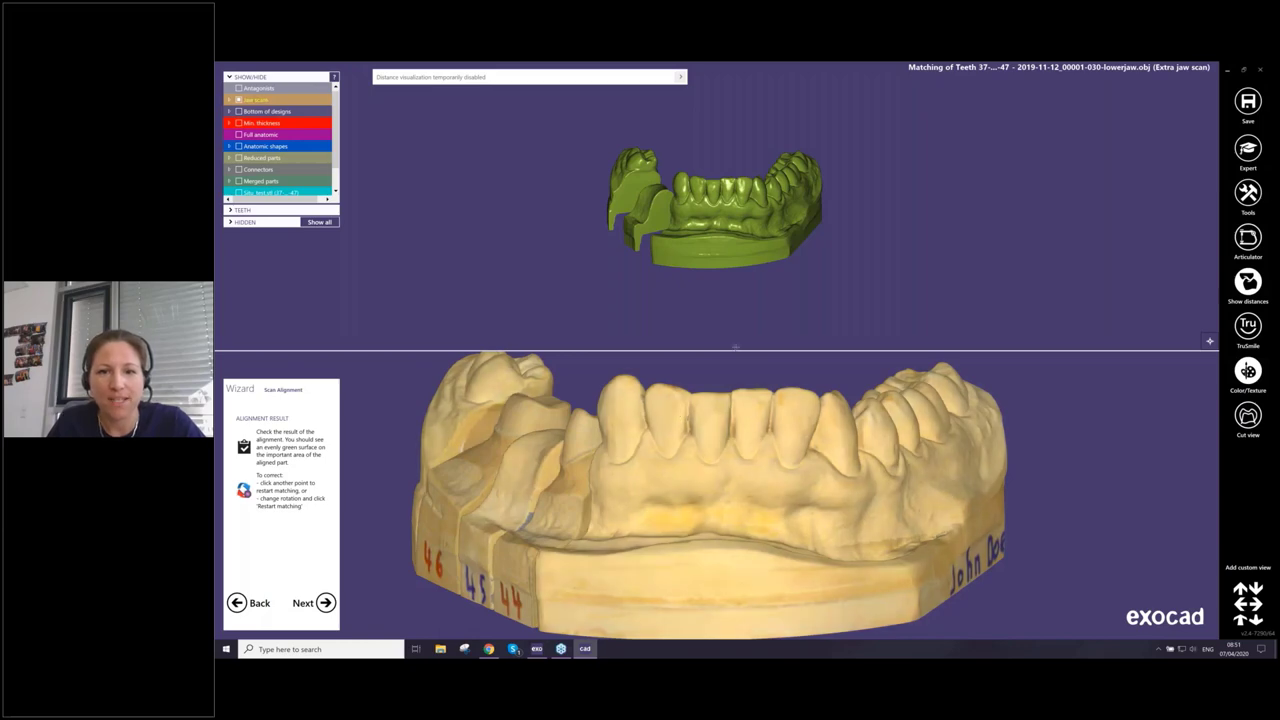
{"action": "right_click_drag", "start_coordinate": [736, 300], "coordinate": [731, 262]}
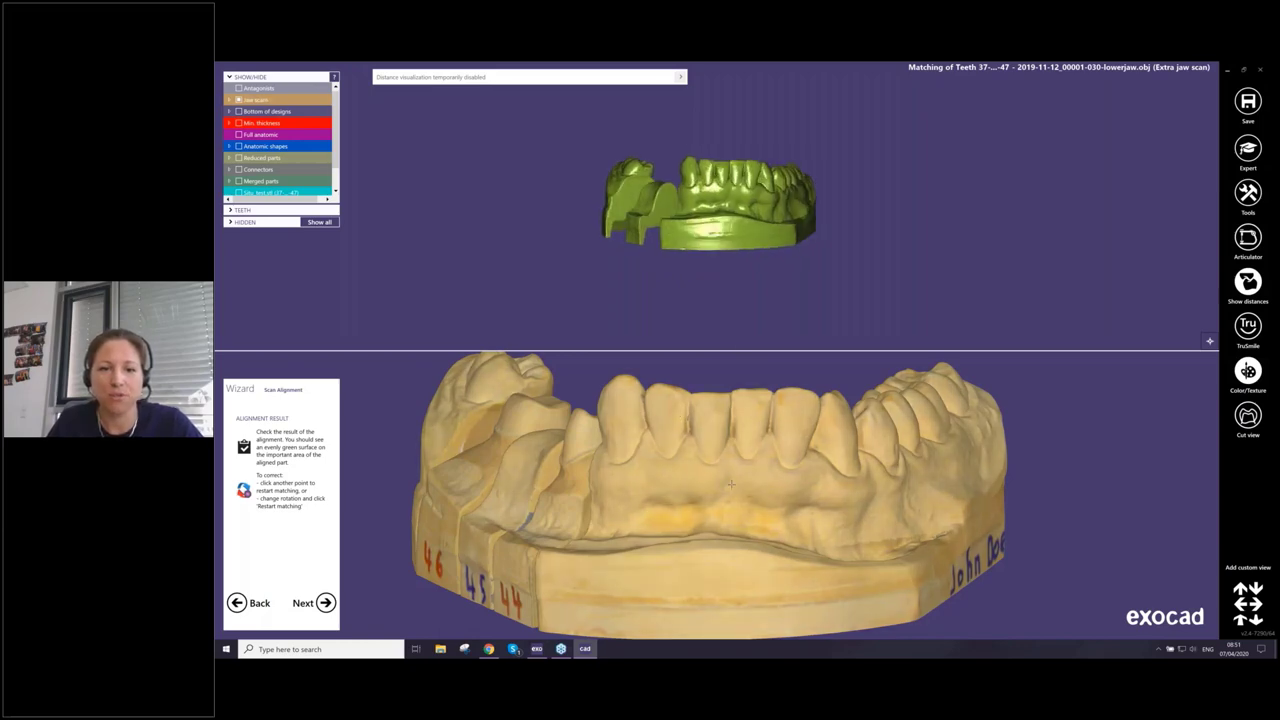
{"action": "right_click_drag", "start_coordinate": [731, 484], "coordinate": [752, 468]}
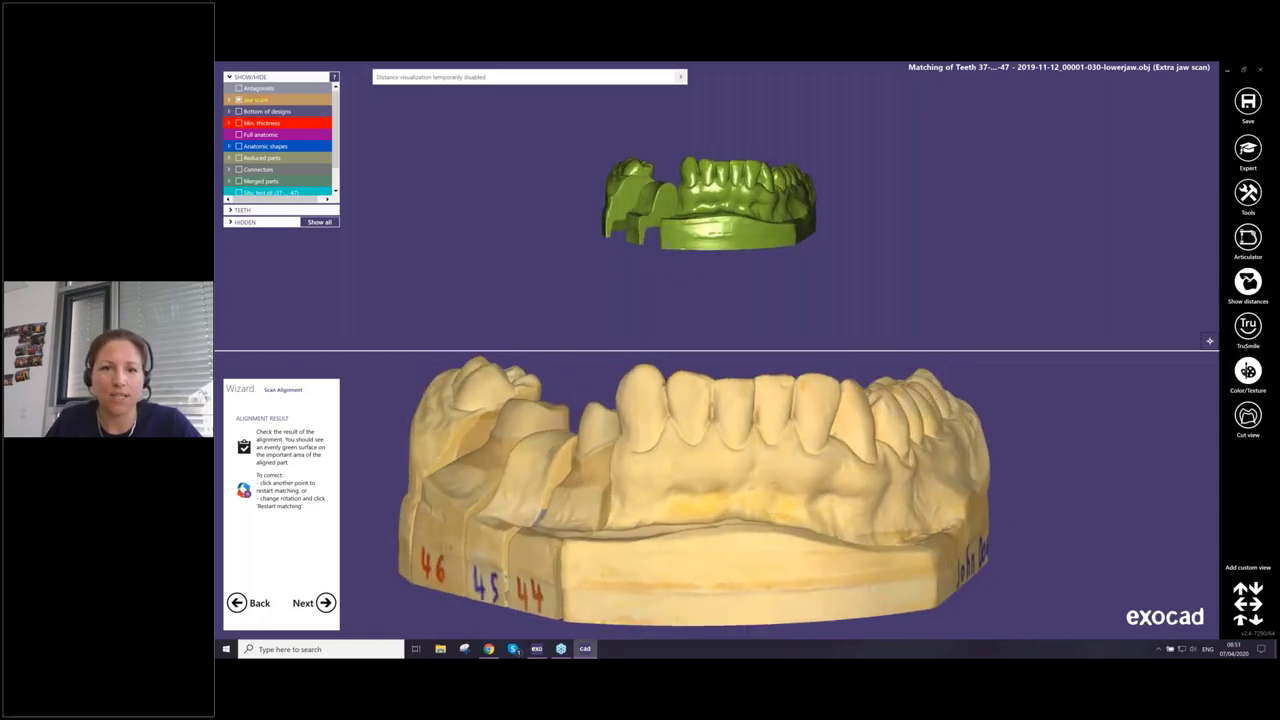
{"action": "scroll", "coordinate": [716, 206], "scroll_direction": "up", "scroll_amount": 5}
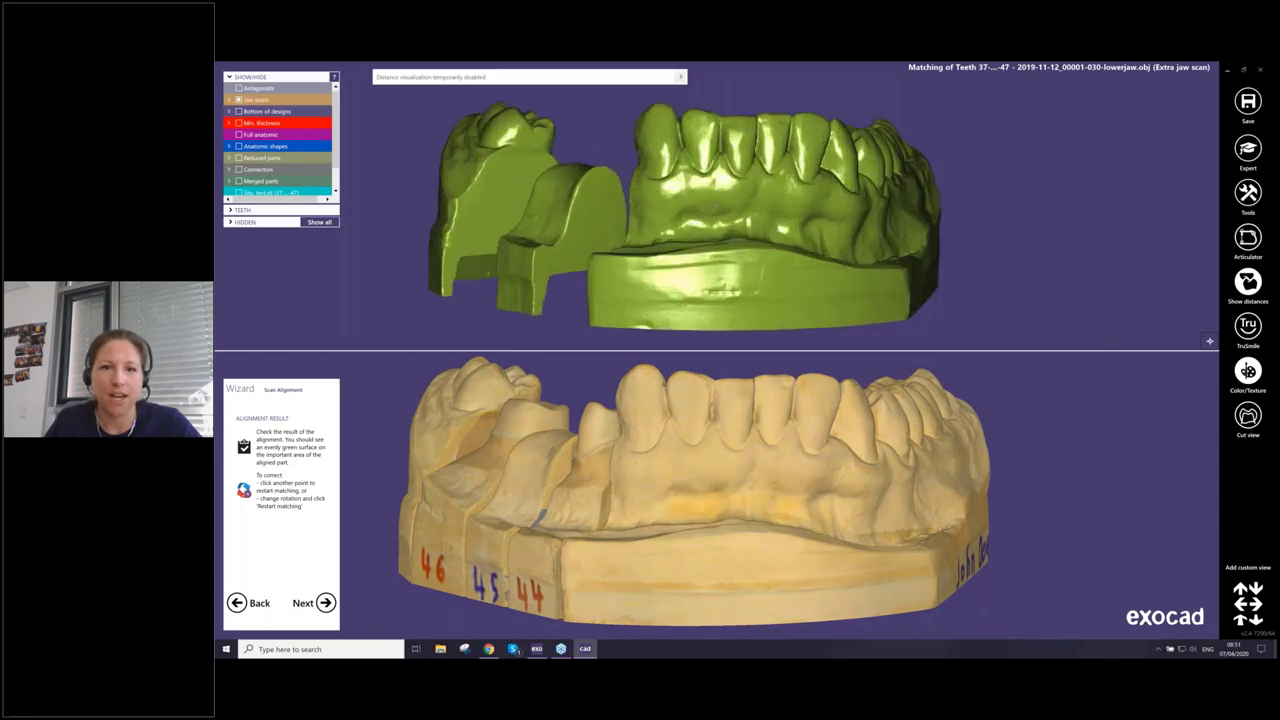
{"action": "right_click_drag", "start_coordinate": [610, 208], "coordinate": [684, 340]}
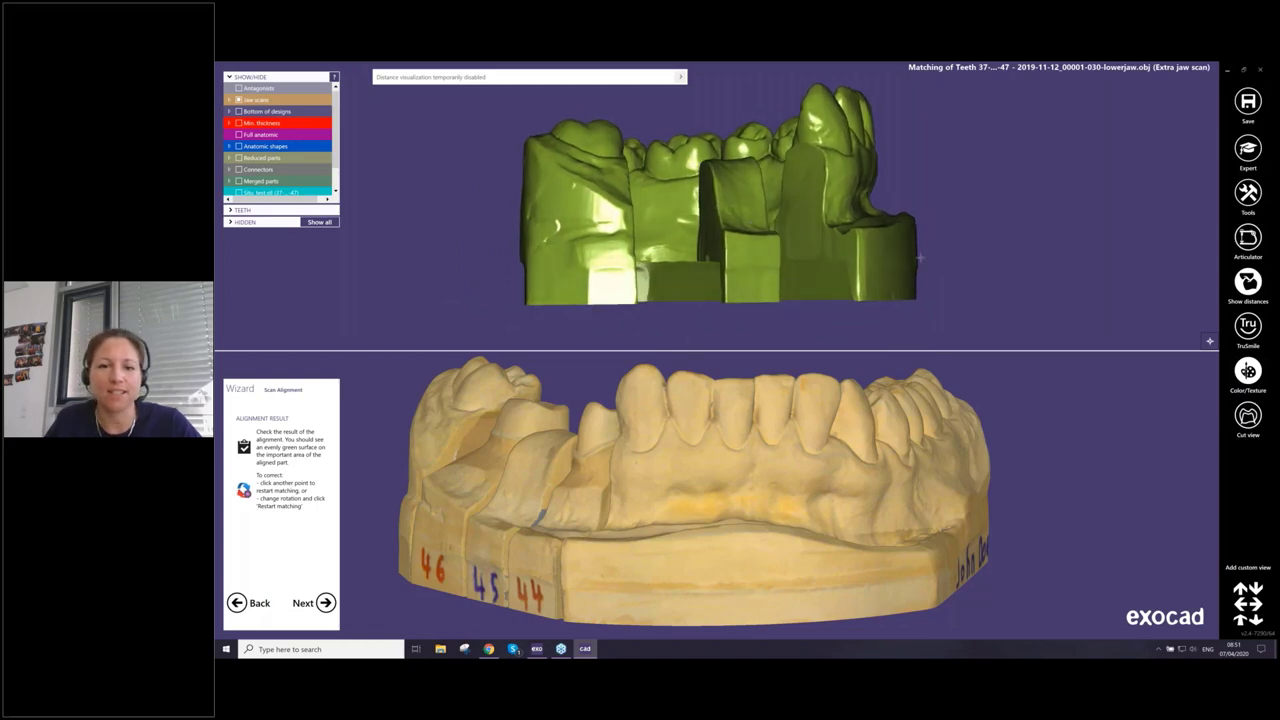
{"action": "right_click_drag", "start_coordinate": [920, 258], "coordinate": [766, 136]}
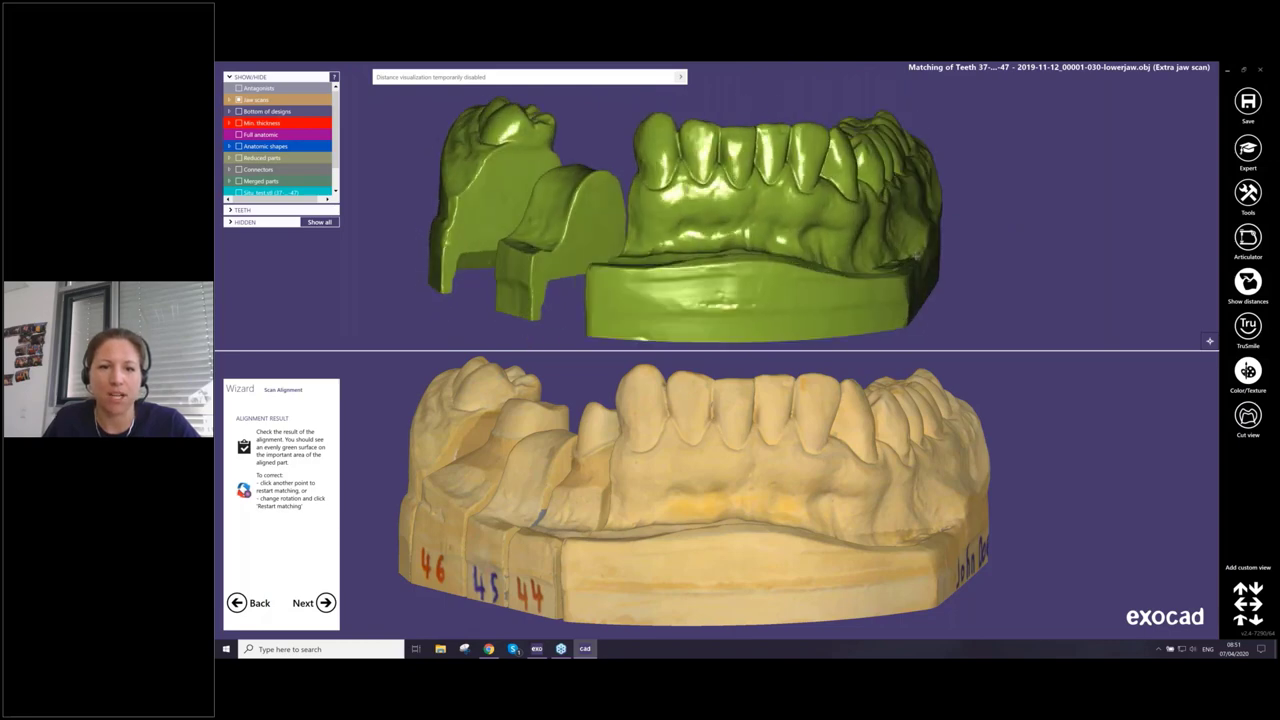
{"action": "left_click", "coordinate": [760, 127]}
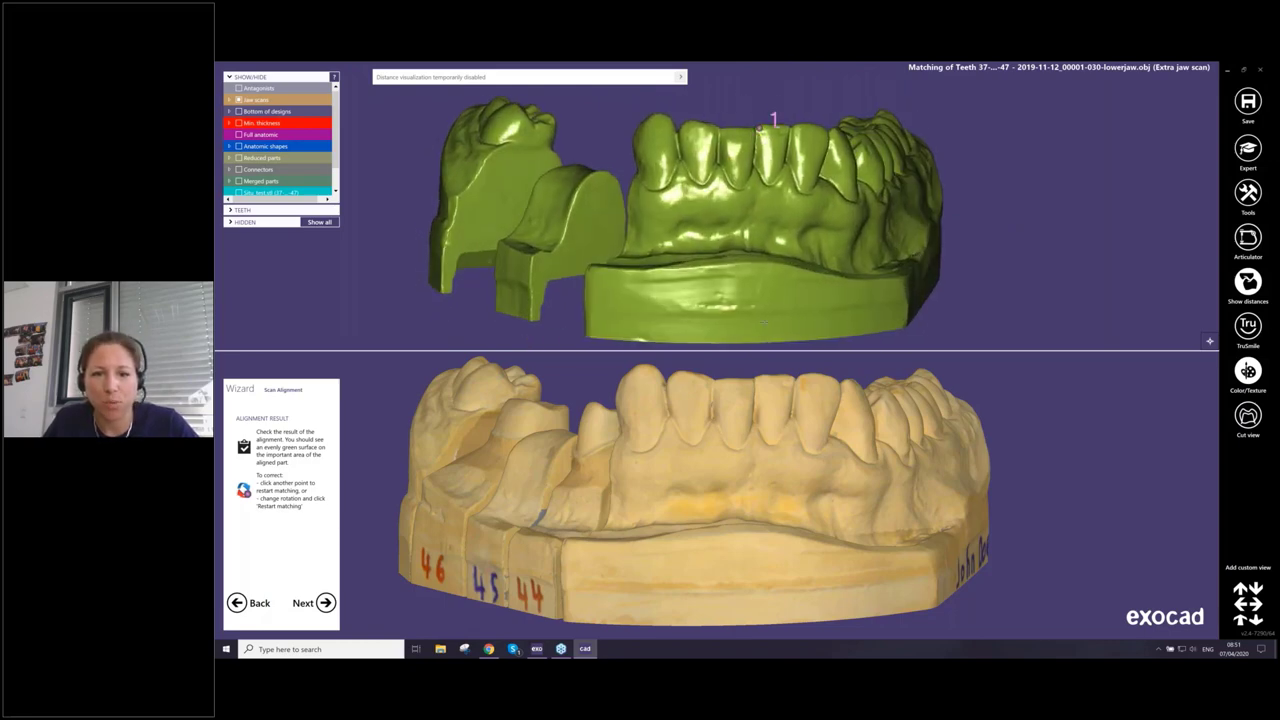
{"action": "left_click", "coordinate": [758, 377]}
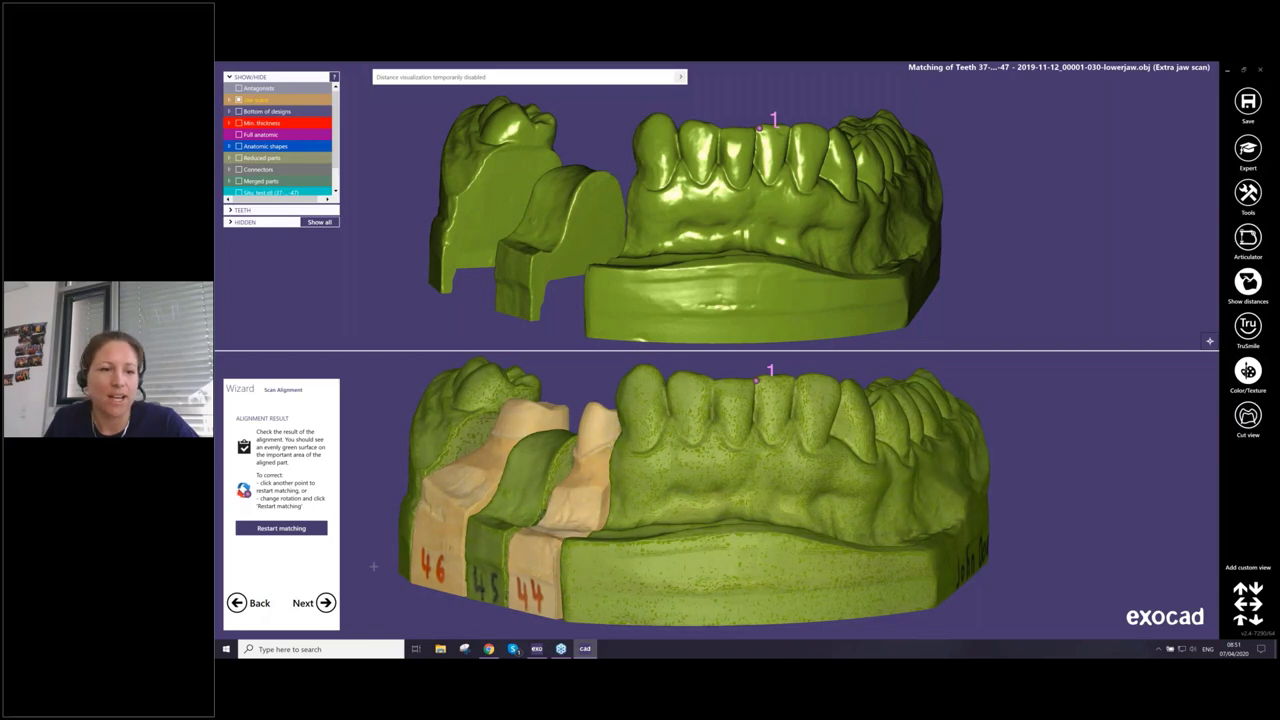
Accept the scan alignment, replace the whole primary jaw scan with the extra jaw scan, and continue in expert mode
{"action": "left_click", "coordinate": [325, 603]}
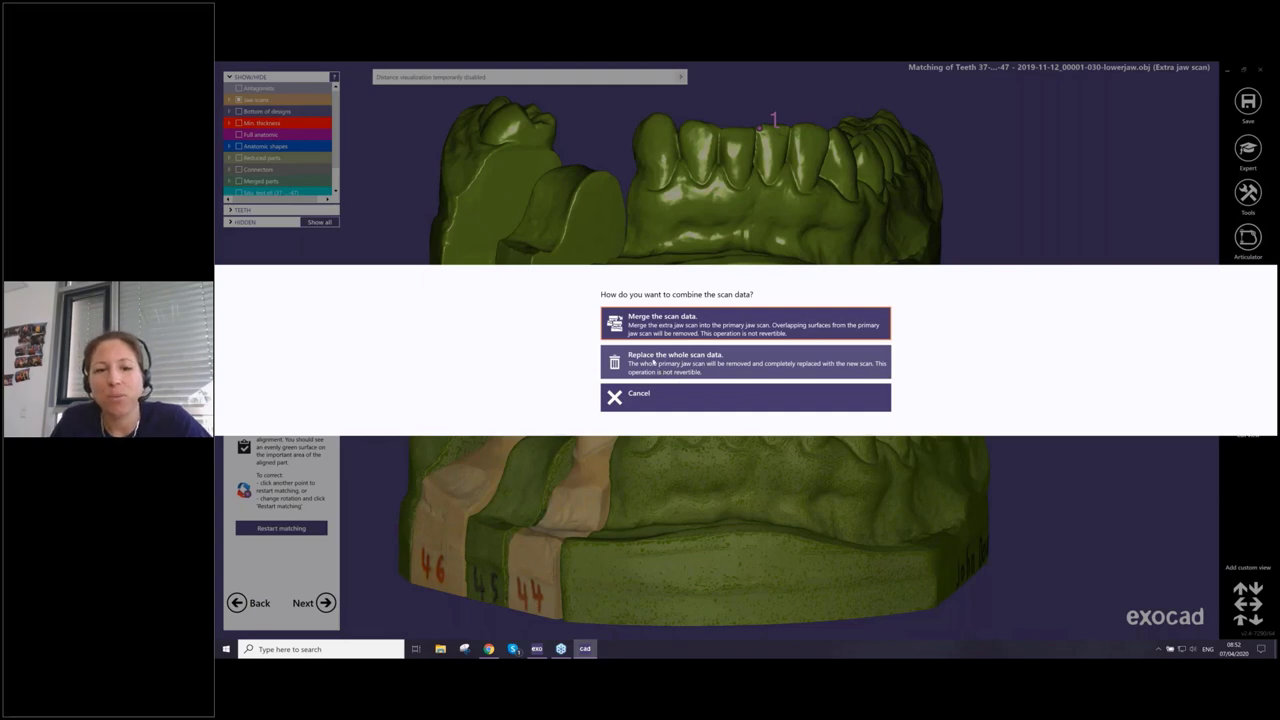
{"action": "left_click", "coordinate": [659, 365]}
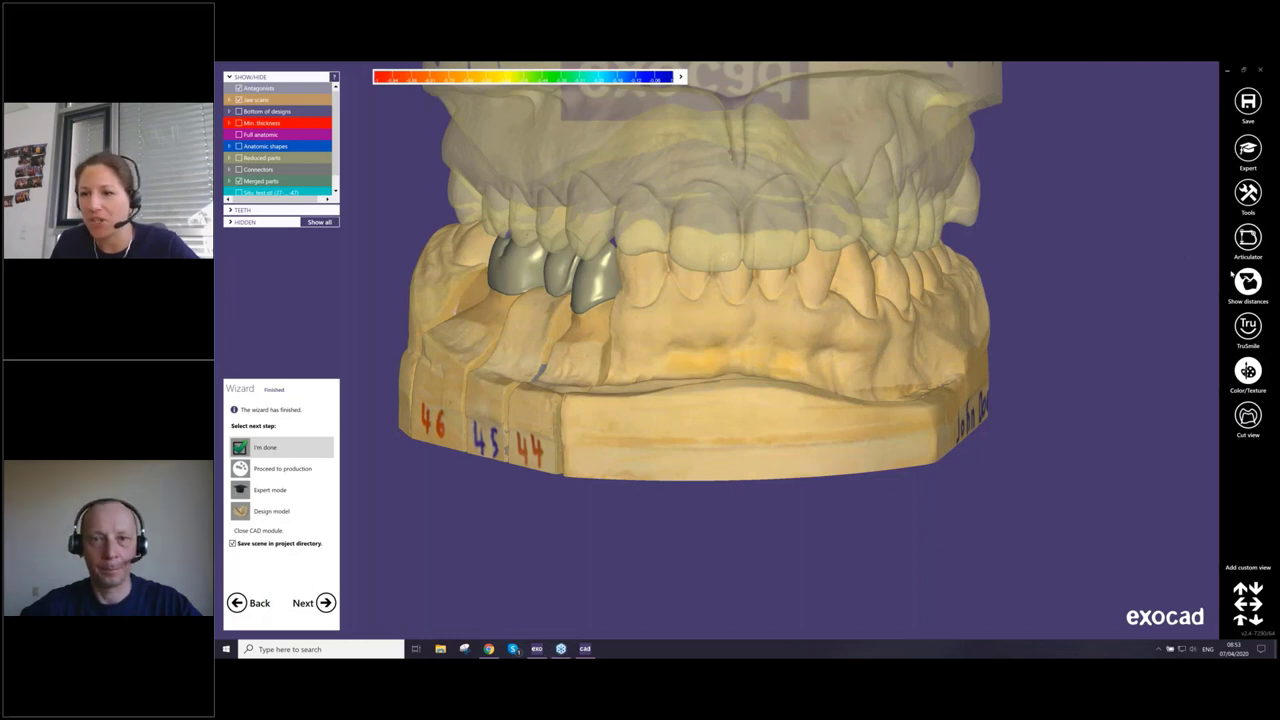
{"action": "left_click", "coordinate": [265, 490]}
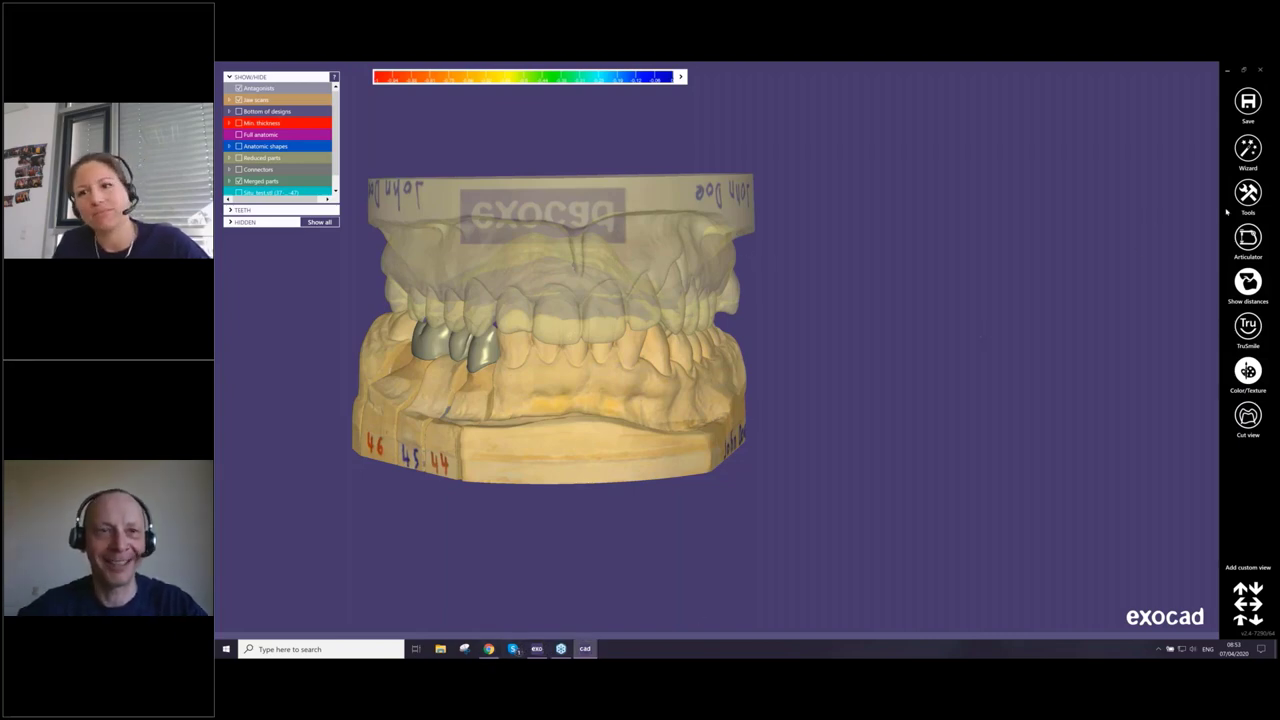
Open the virtual articulator, view the case's job definition in the project window, and return to the articulator
{"action": "right_click", "coordinate": [983, 200]}
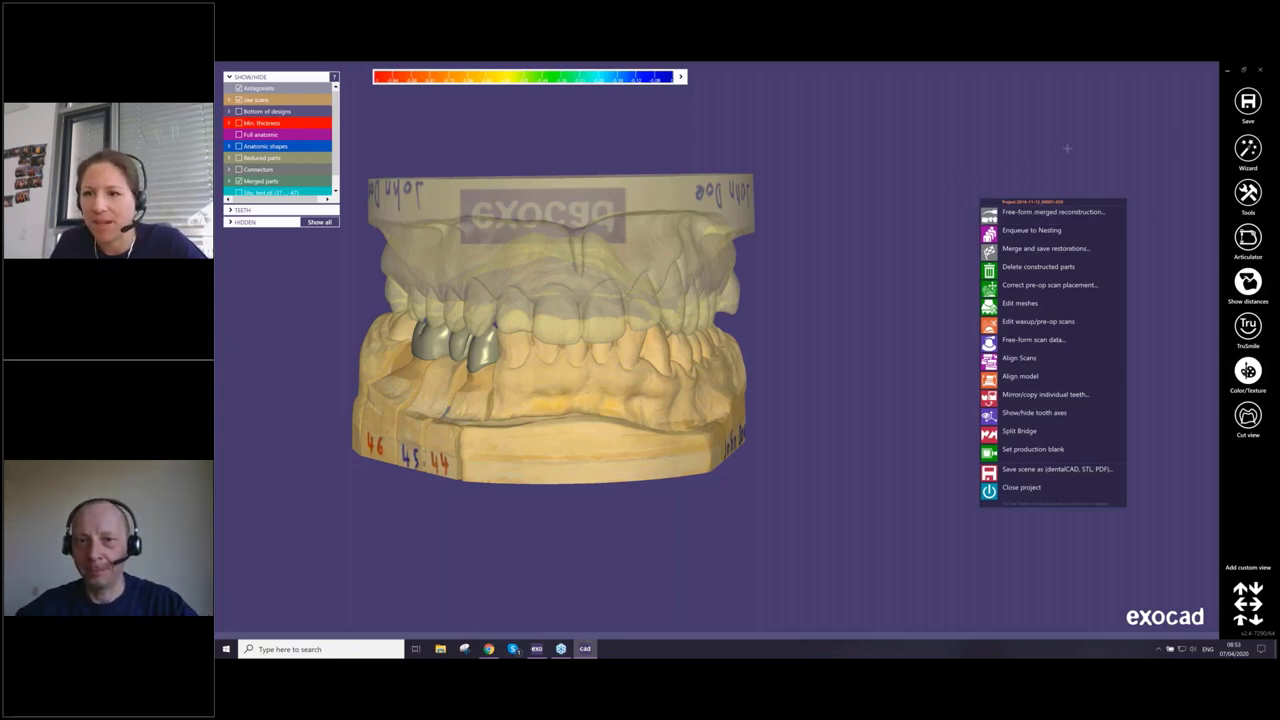
{"action": "left_click", "coordinate": [1248, 192]}
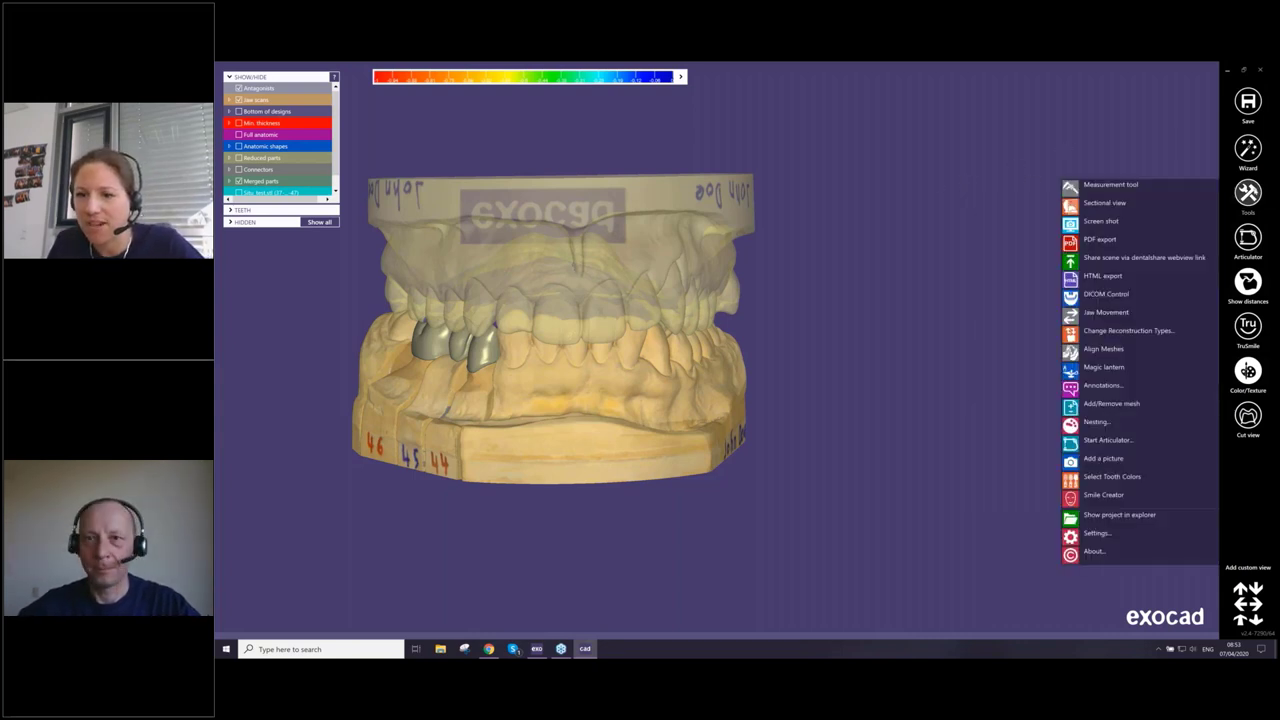
{"action": "left_click", "coordinate": [1107, 440]}
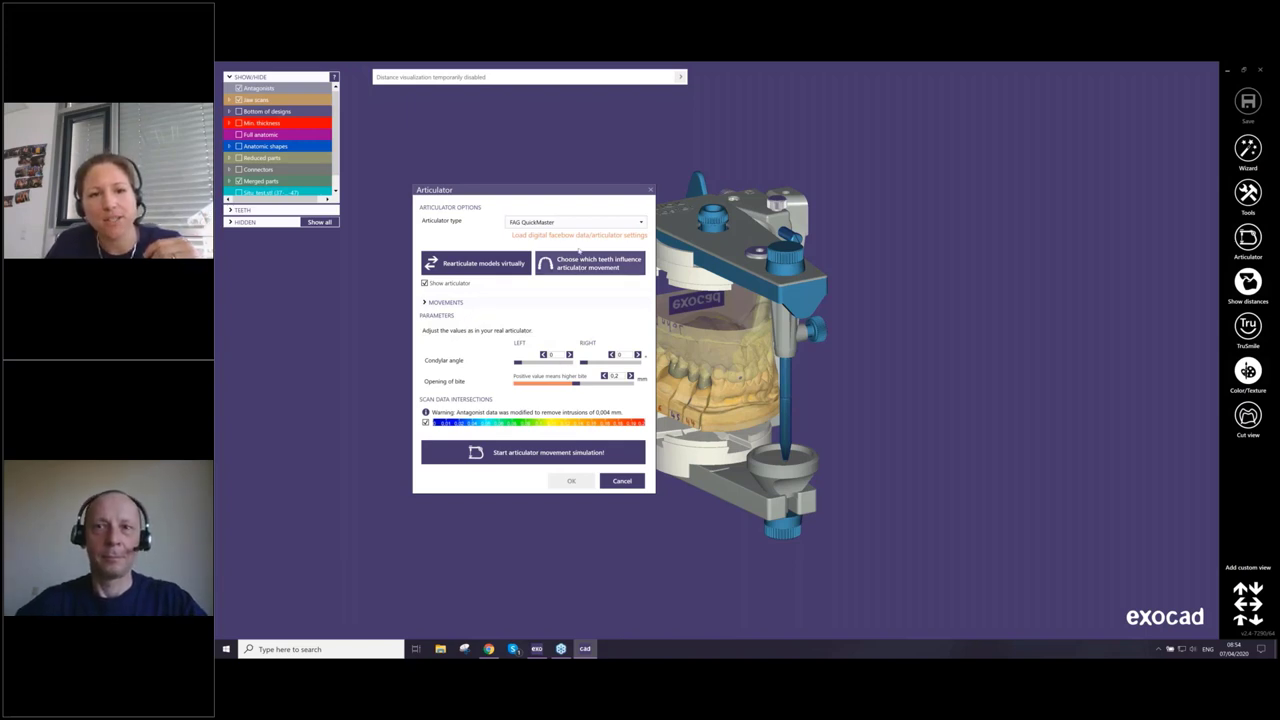
{"action": "left_click", "coordinate": [538, 650]}
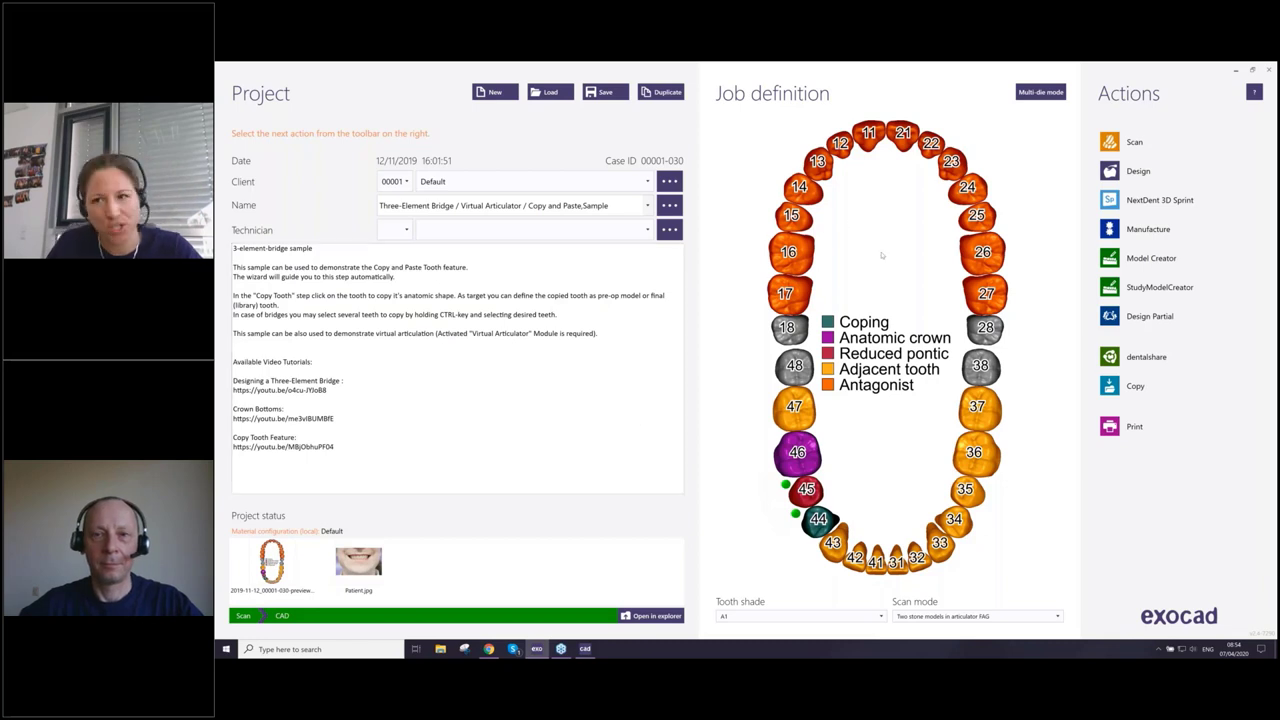
{"action": "left_click", "coordinate": [588, 650]}
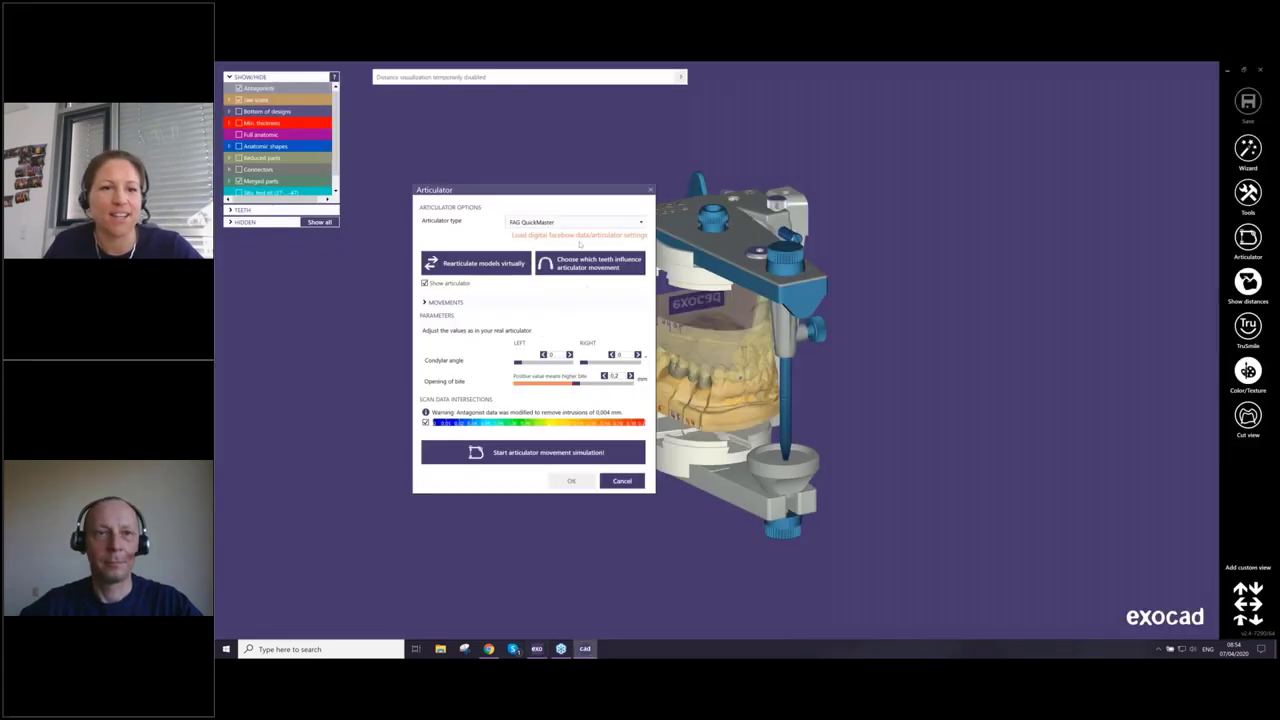
Start loading digital facebow data with the best-guess alignment accepted, leave the file selection without loading, and show the articulator's movement settings
{"action": "left_click", "coordinate": [550, 236]}
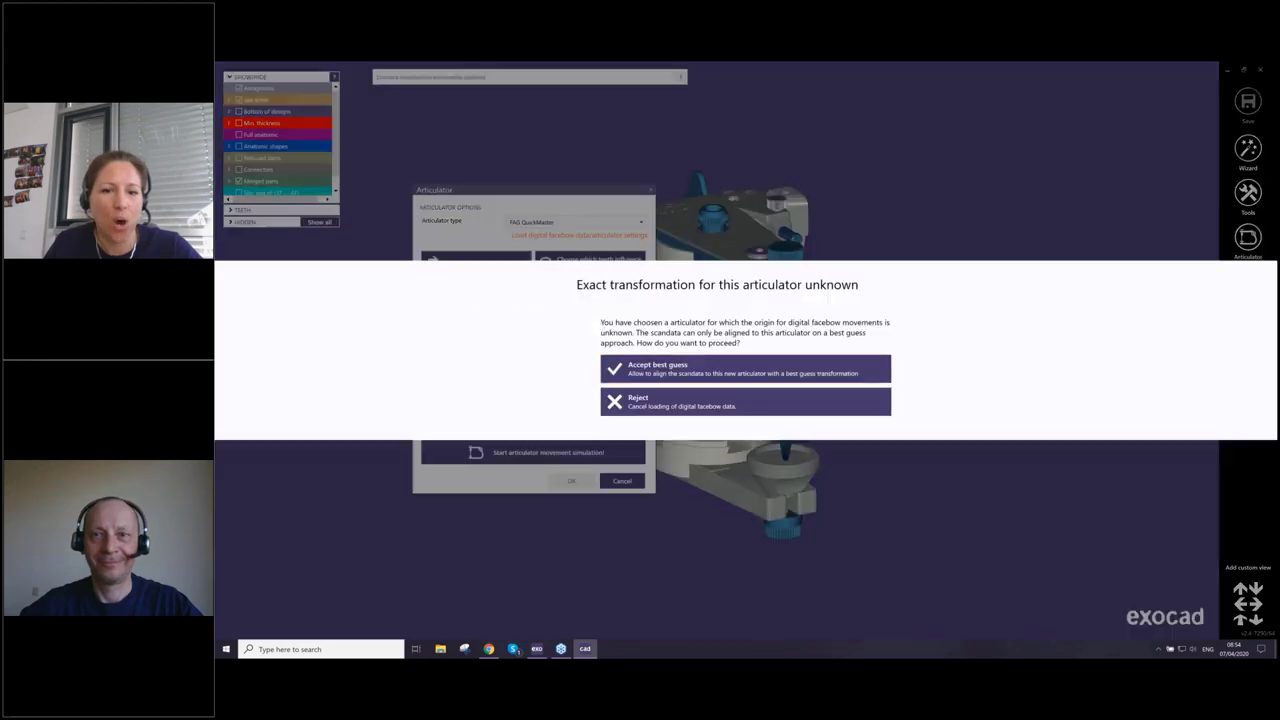
{"action": "left_click", "coordinate": [657, 373]}
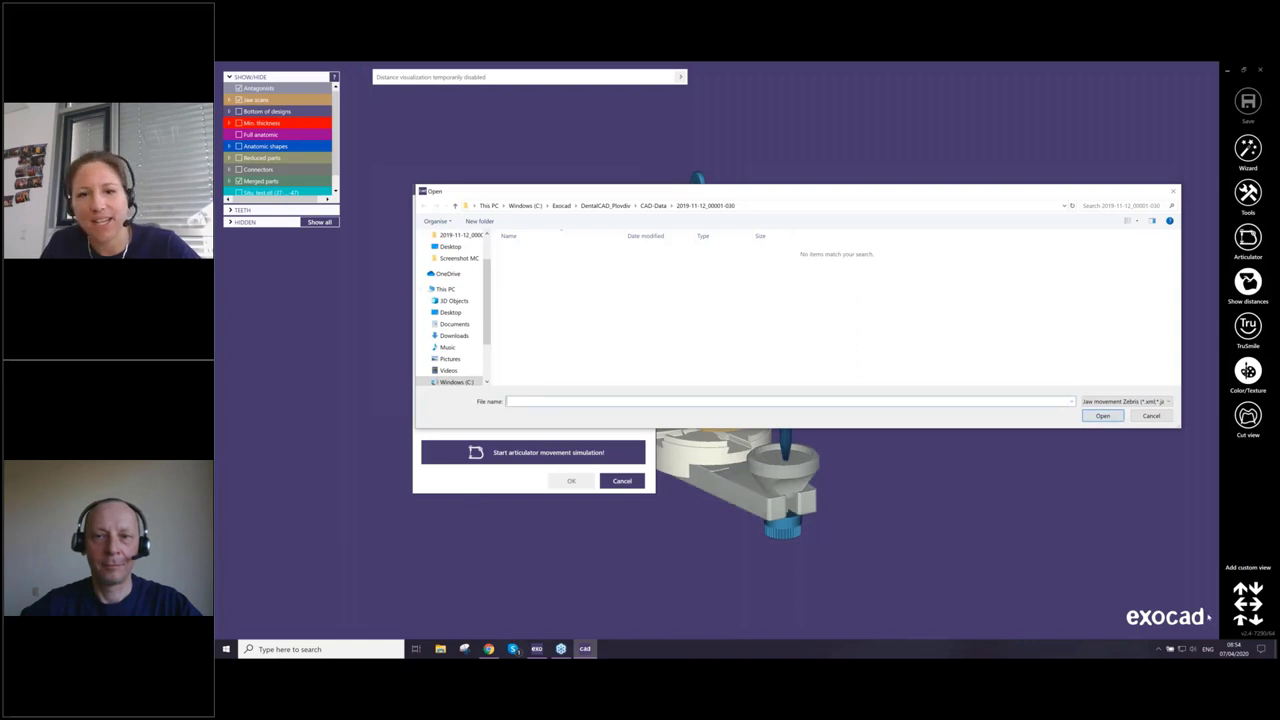
{"action": "left_click", "coordinate": [1151, 416]}
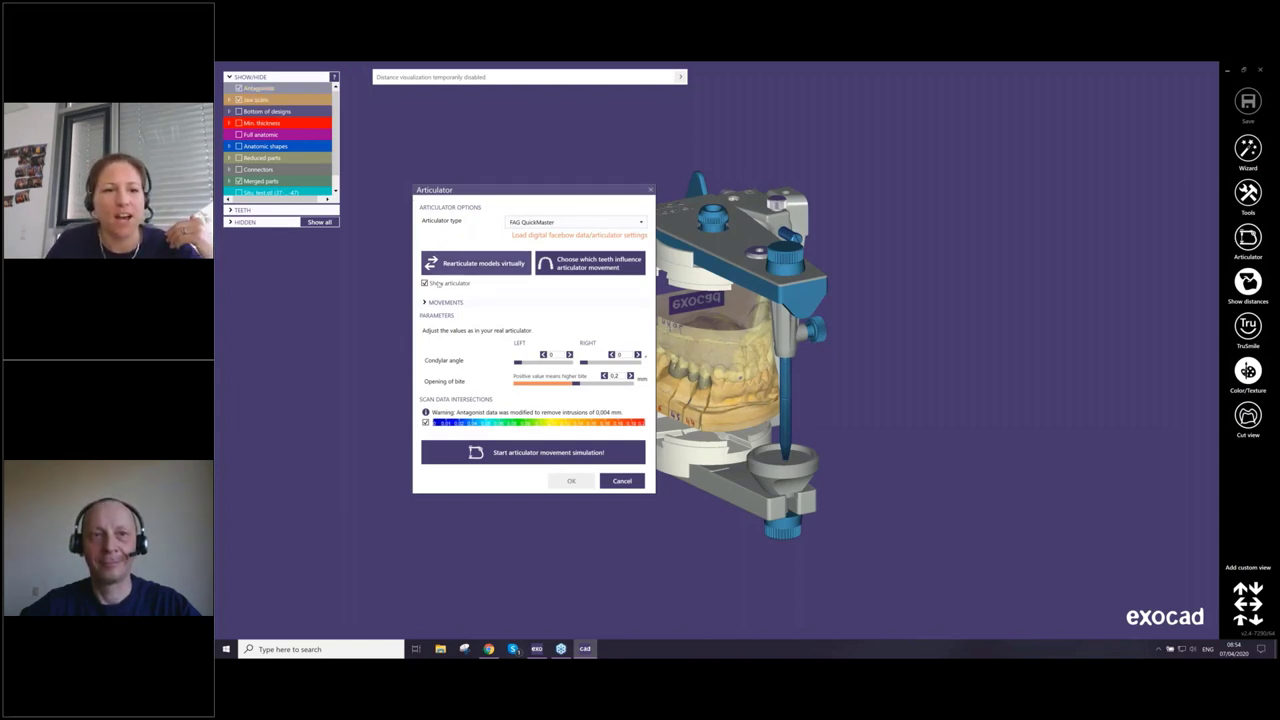
{"action": "left_click", "coordinate": [440, 302]}
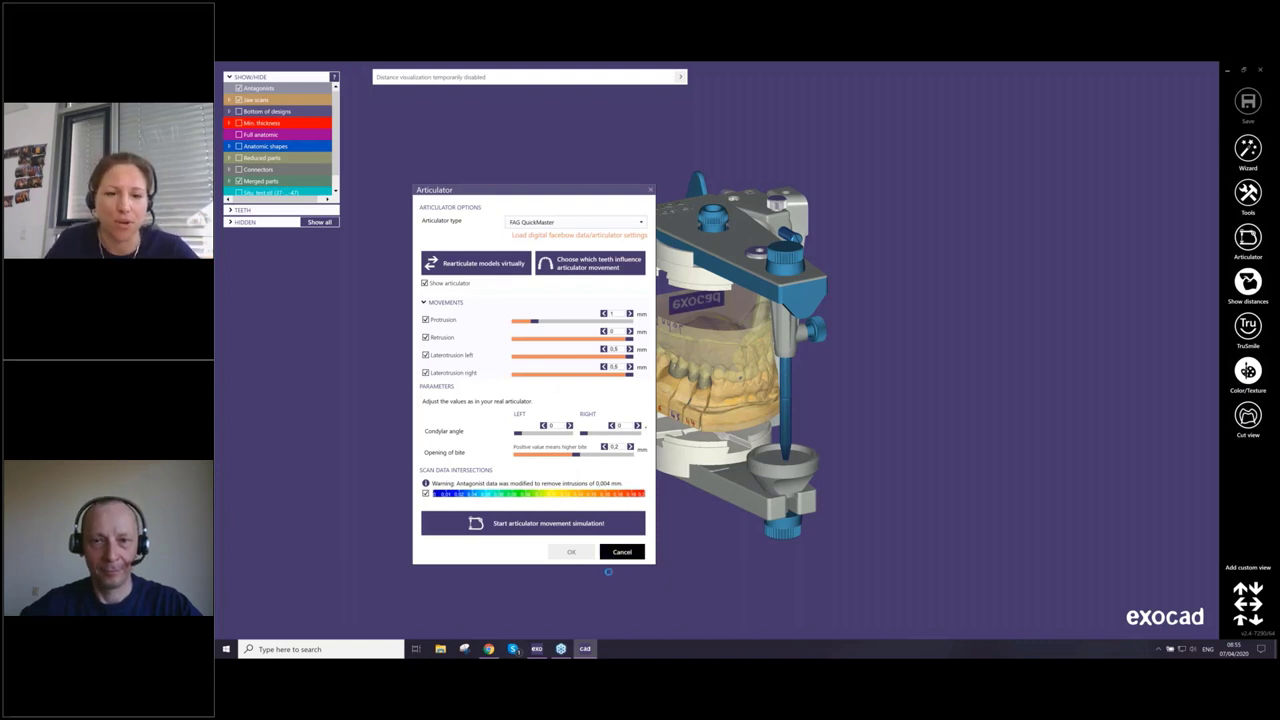
{"action": "left_click", "coordinate": [561, 649]}
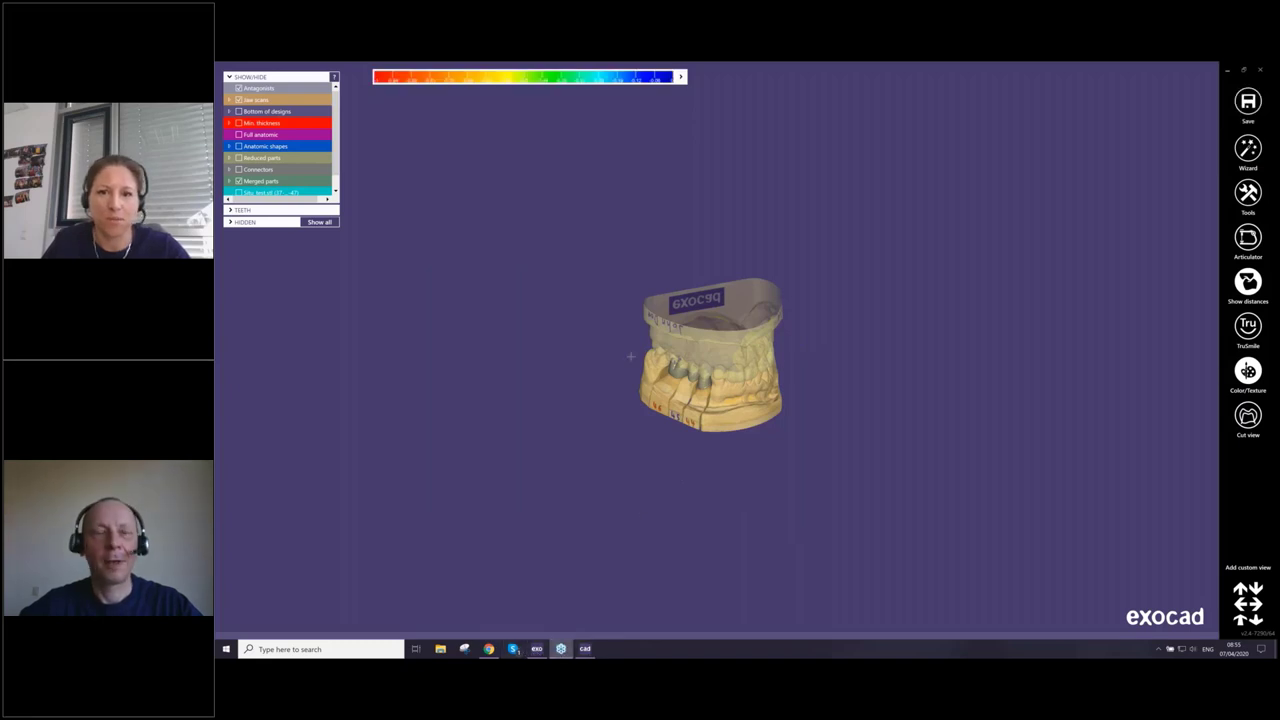
{"action": "right_click_drag", "start_coordinate": [776, 428], "coordinate": [791, 428]}
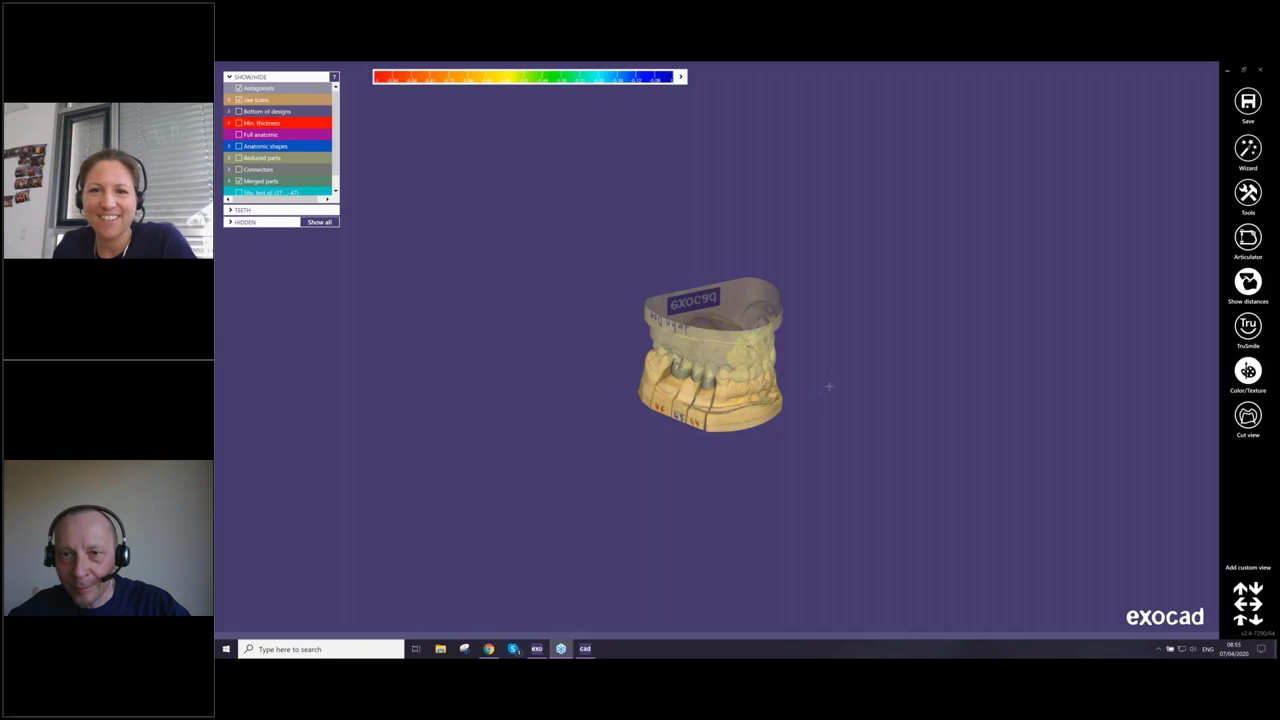
{"action": "right_click_drag", "start_coordinate": [878, 335], "coordinate": [880, 323]}
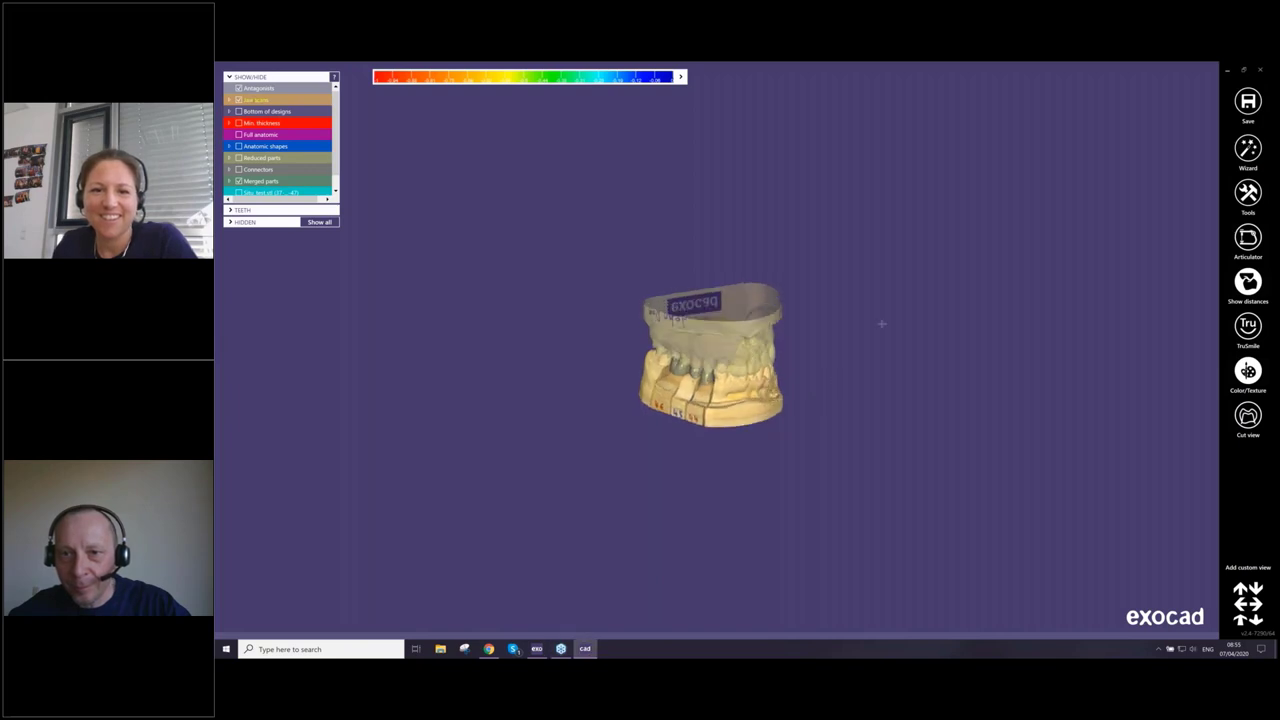
{"action": "right_click", "coordinate": [888, 313]}
{"action": "left_click", "coordinate": [881, 265]}
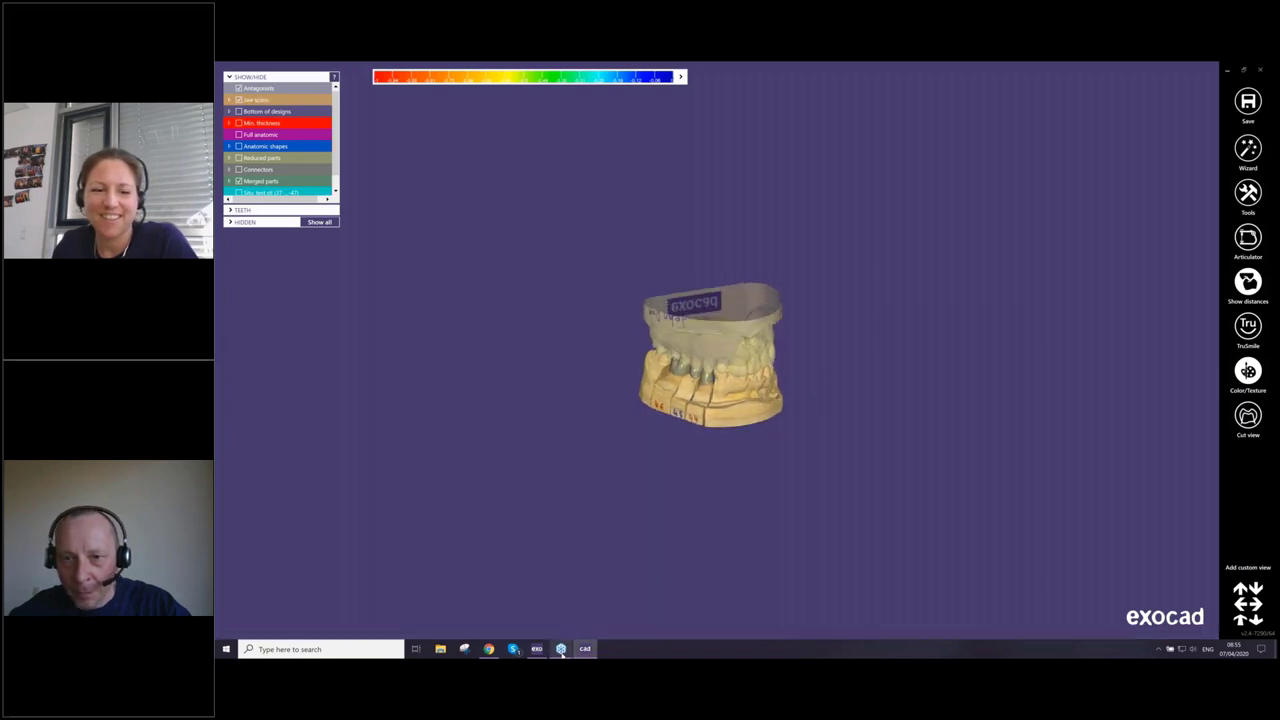
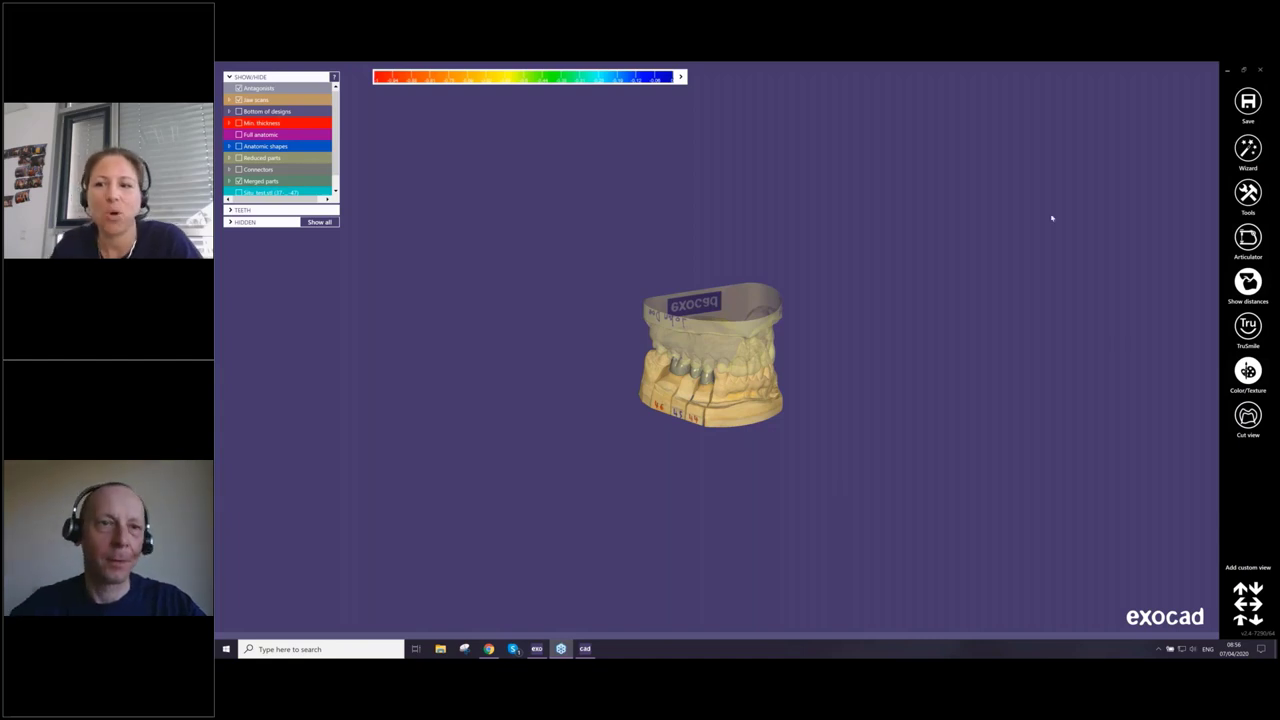
{"action": "right_click", "coordinate": [842, 496]}
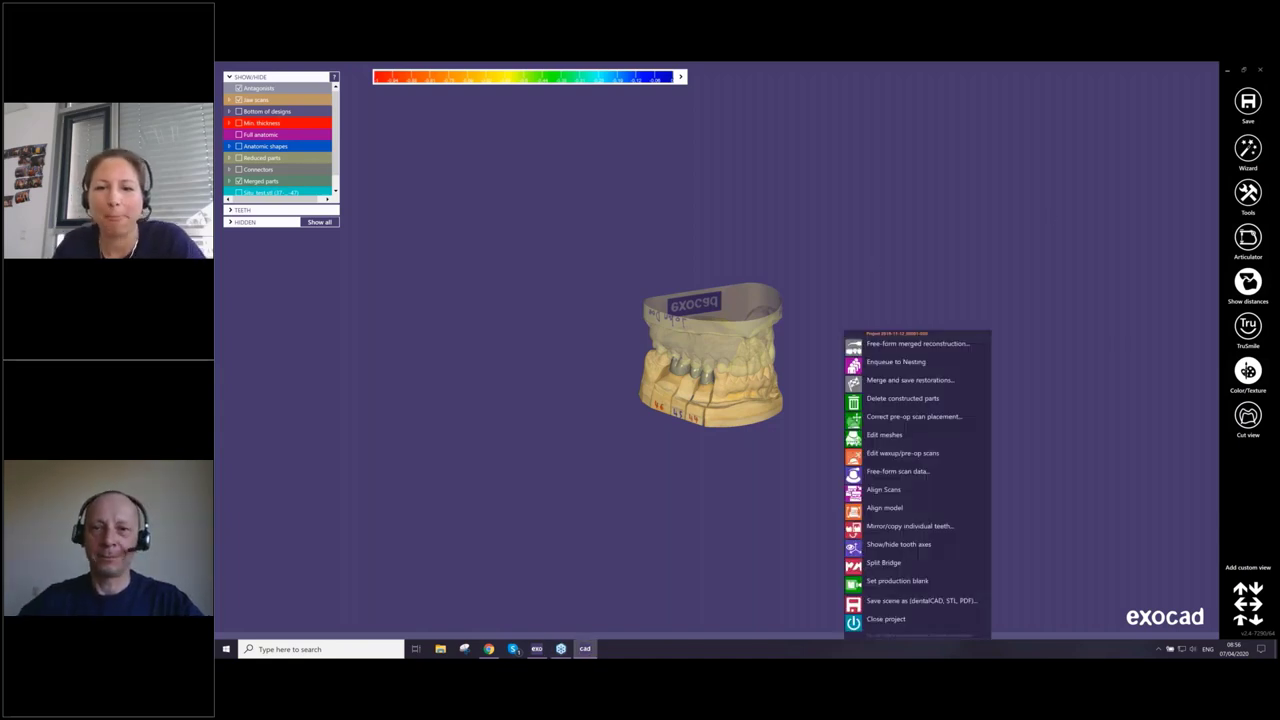
{"action": "left_click", "coordinate": [796, 228]}
{"action": "right_click", "coordinate": [859, 235]}
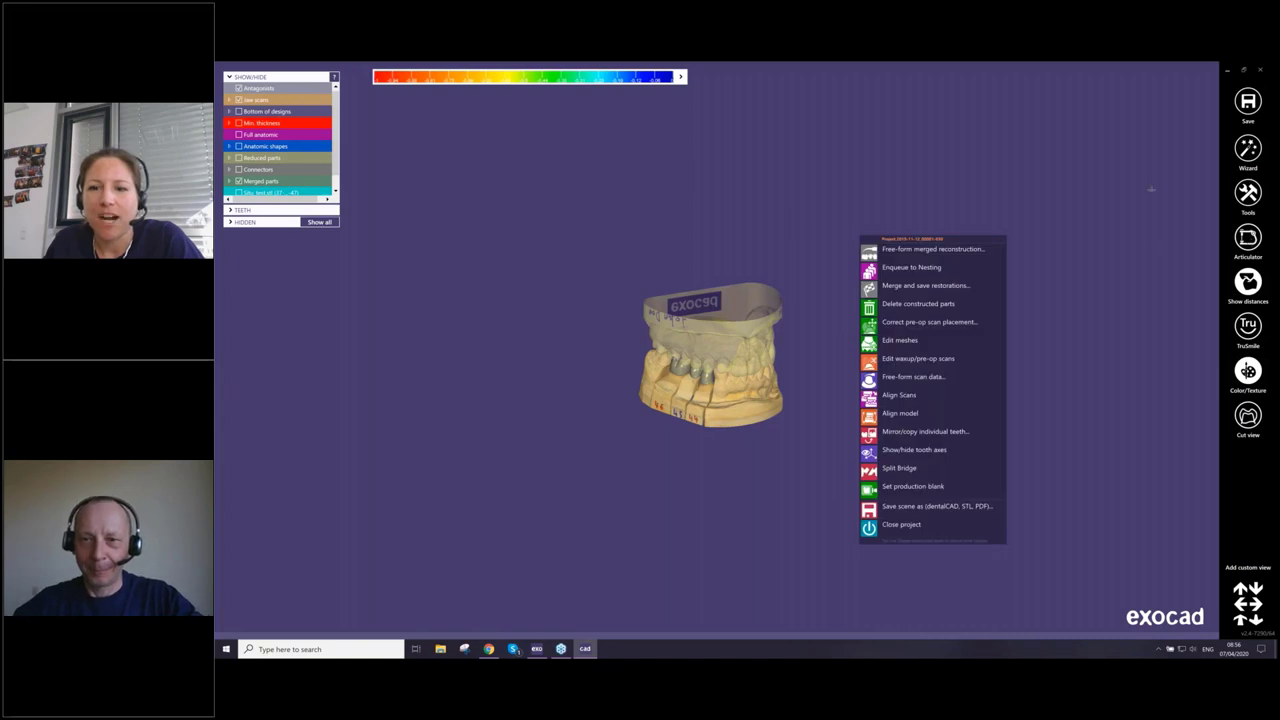
Open the virtual articulator again, examine the mounted models from the side, and leave it without applying changes
{"action": "left_click", "coordinate": [1248, 192]}
{"action": "left_click", "coordinate": [1248, 192]}
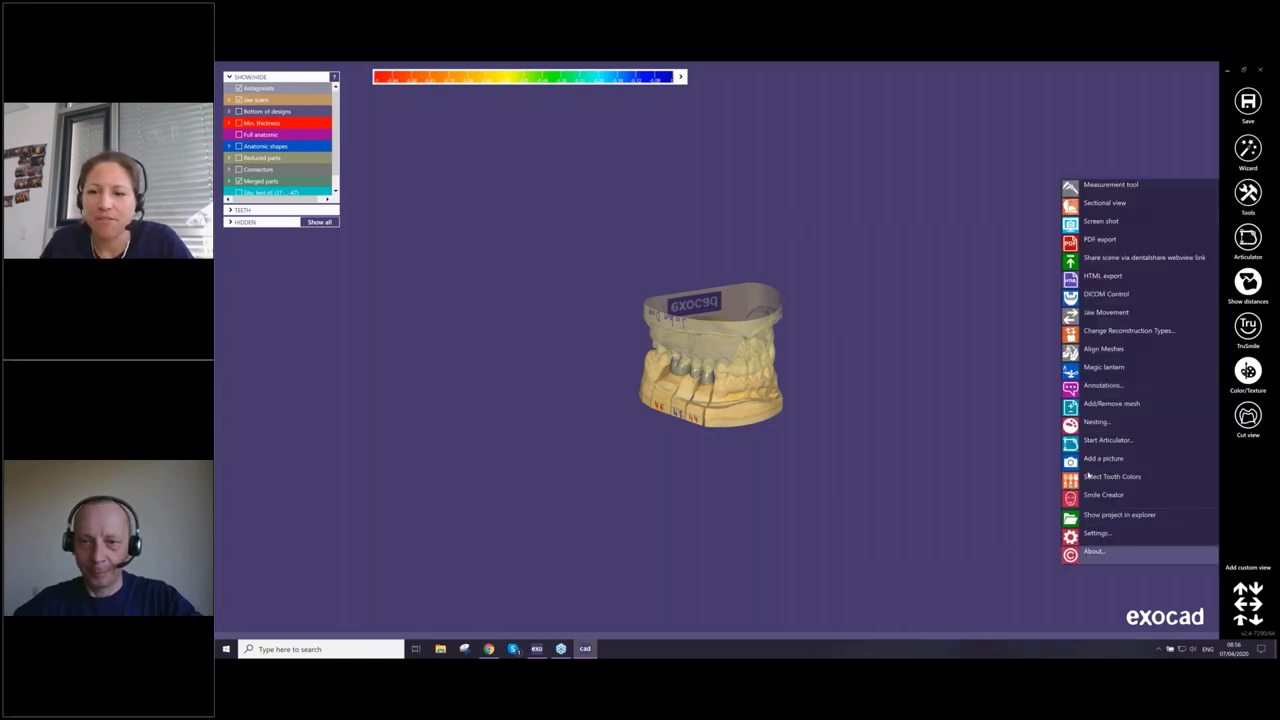
{"action": "left_click", "coordinate": [1091, 441]}
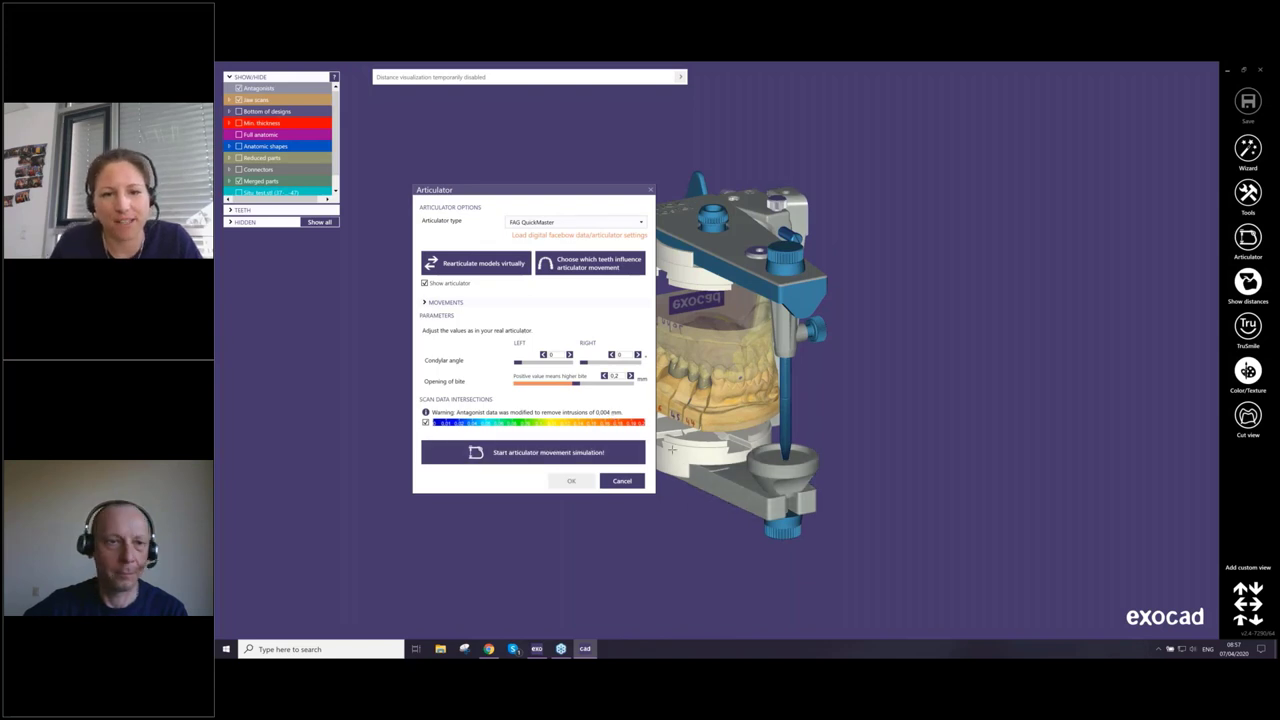
{"action": "right_click_drag", "start_coordinate": [740, 377], "coordinate": [786, 341]}
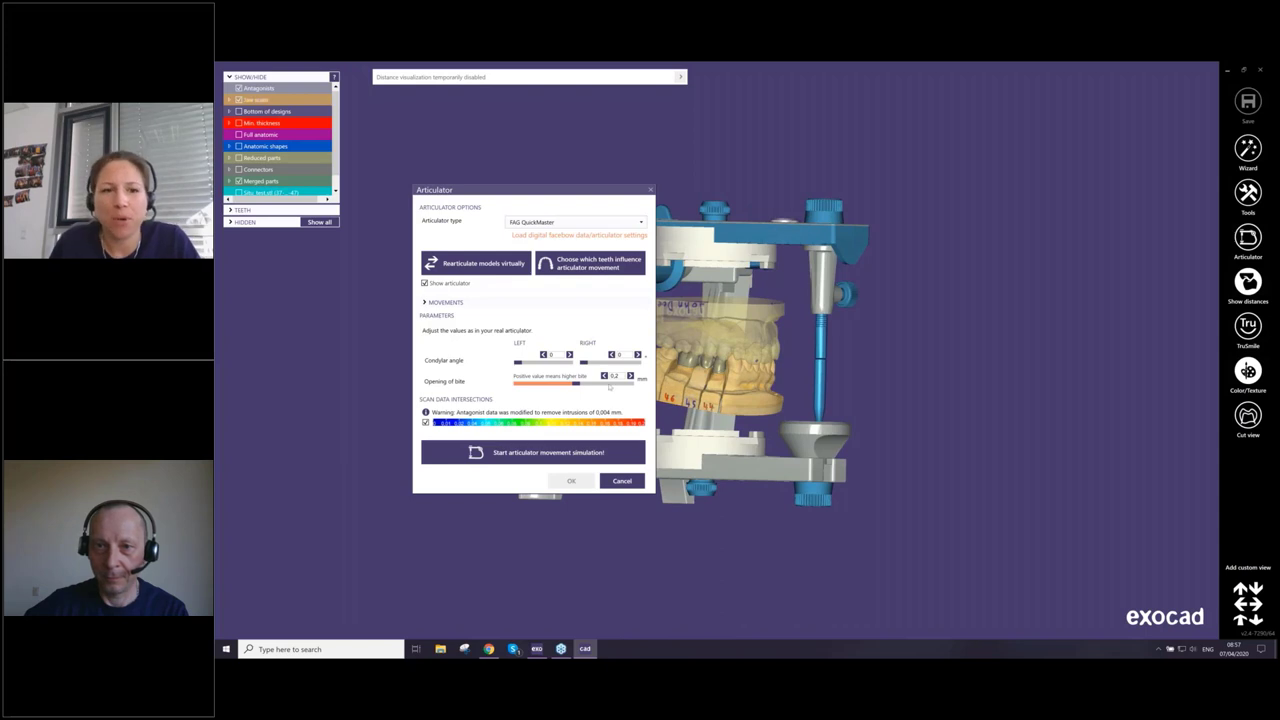
{"action": "left_click_drag", "start_coordinate": [487, 190], "coordinate": [417, 134]}
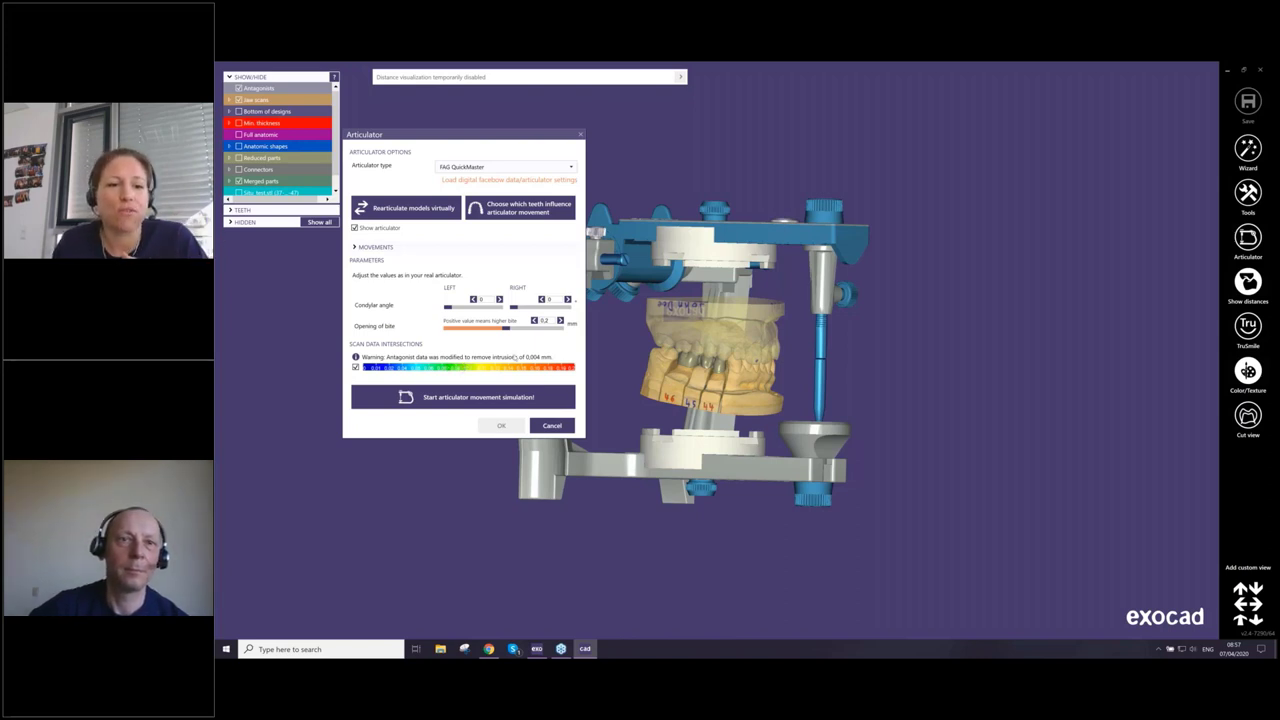
{"action": "left_click", "coordinate": [563, 427]}
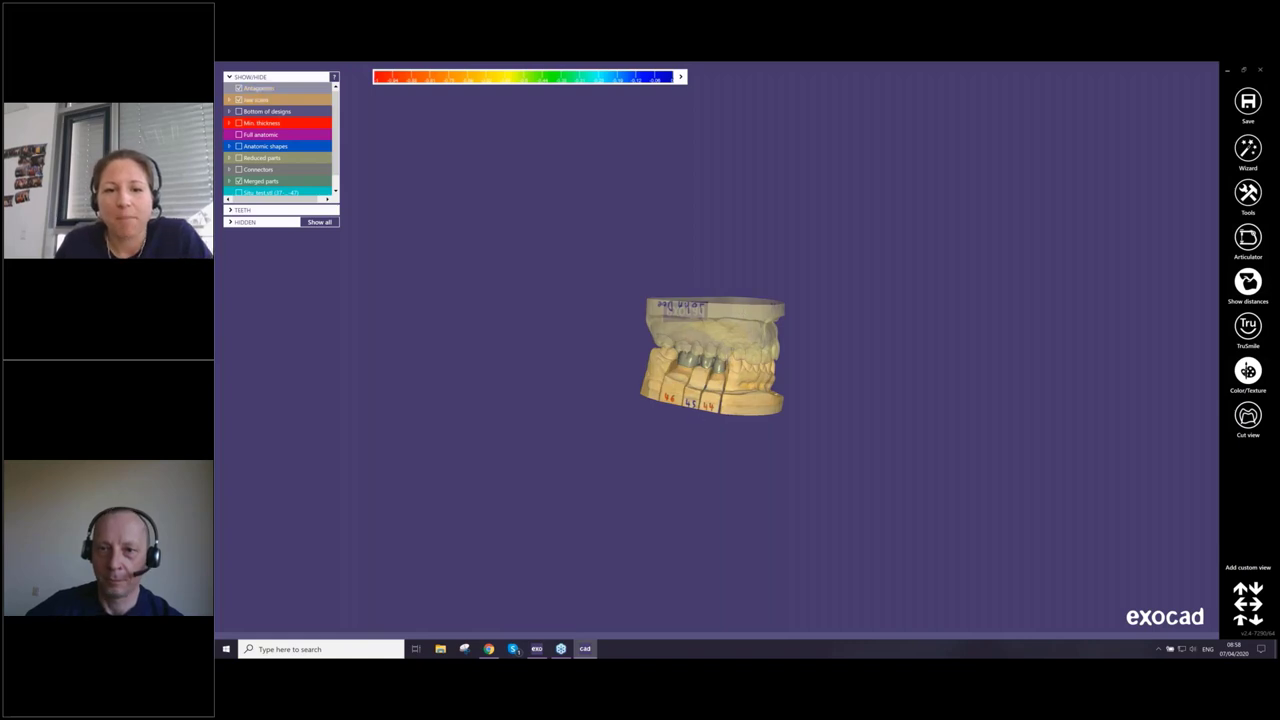
Start correcting the antagonist's placement and clear the existing articulator results
{"action": "right_click", "coordinate": [736, 318]}
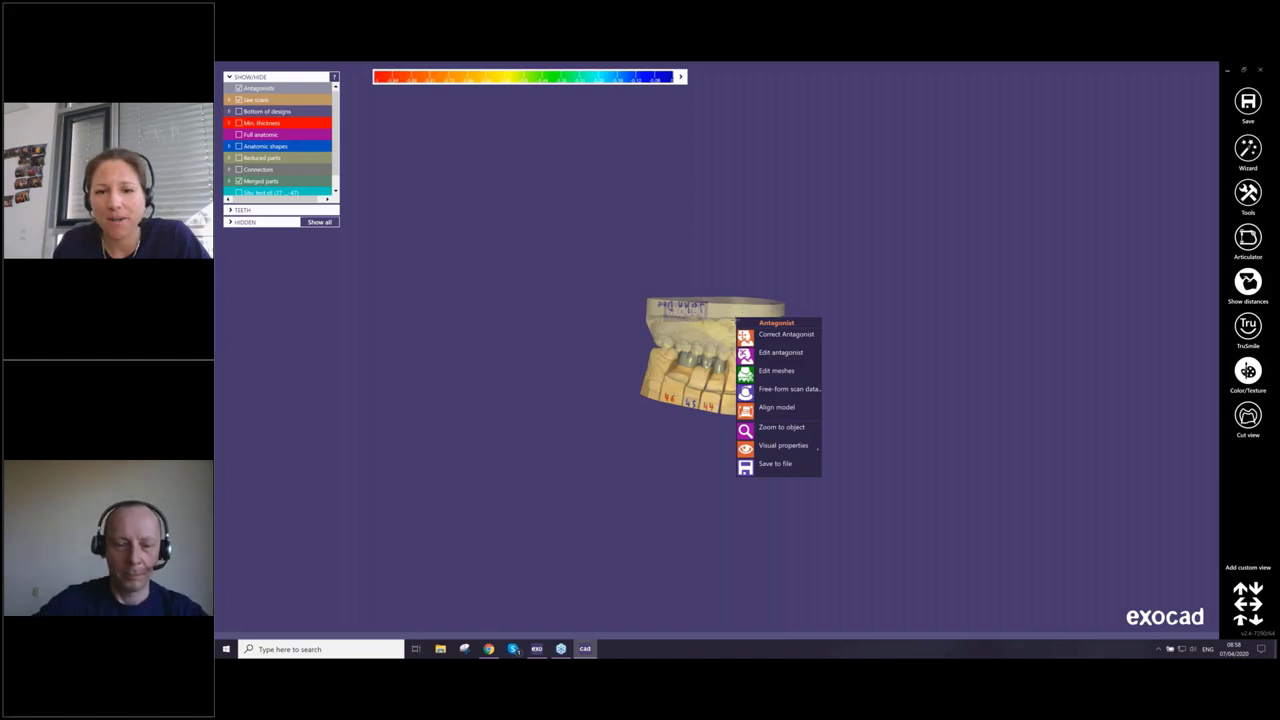
{"action": "left_click", "coordinate": [777, 337]}
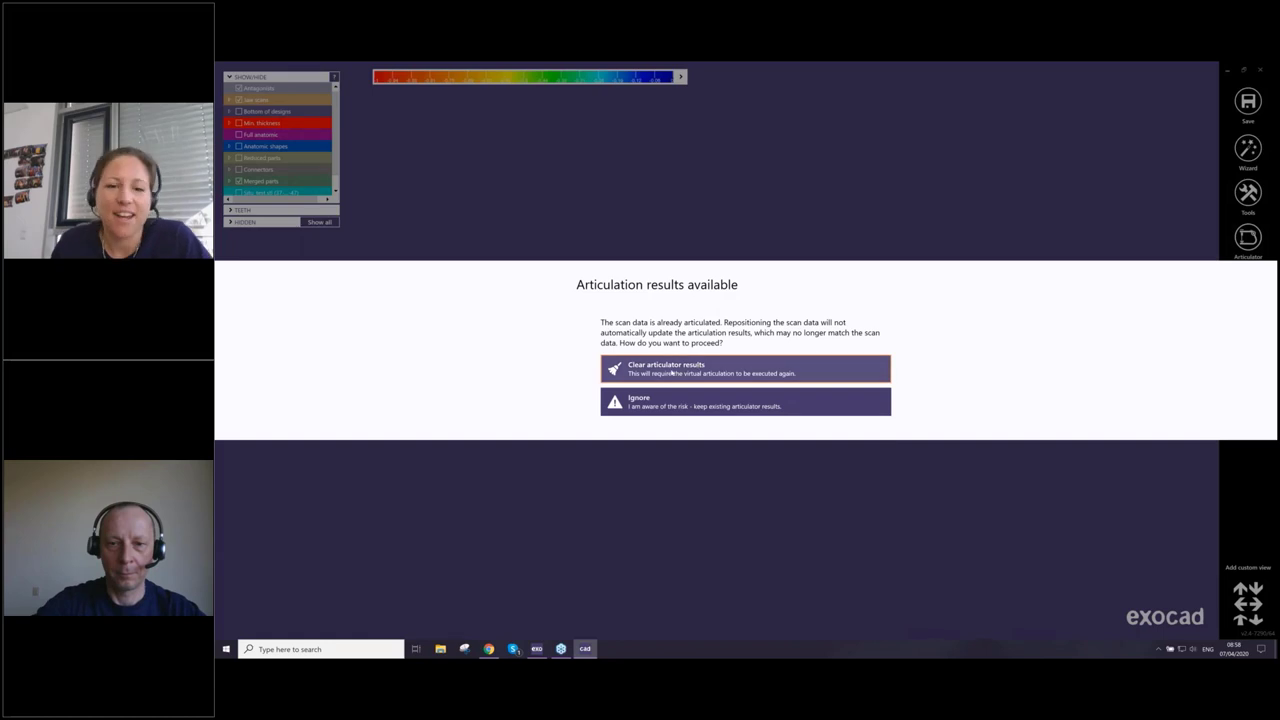
{"action": "left_click", "coordinate": [670, 371]}
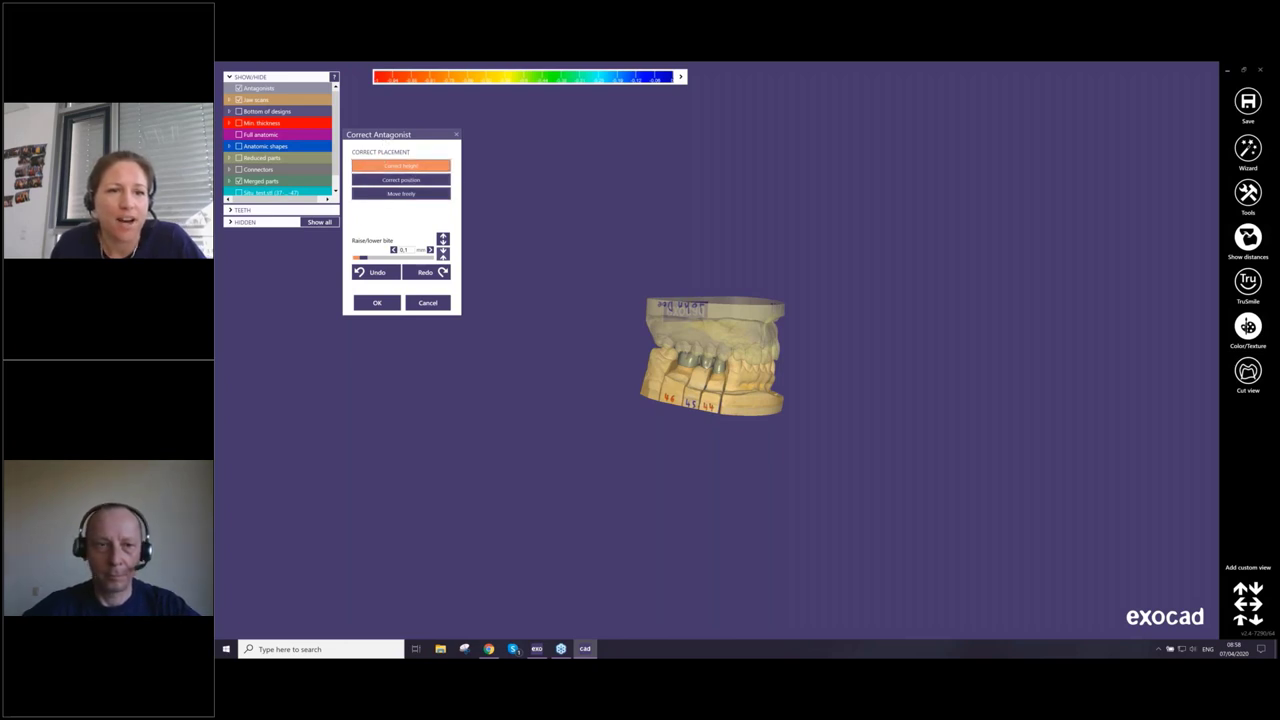
Expand the distance display settings and lower the antagonist's bite by 0.1 mm while viewing the bridge from above
{"action": "scroll", "coordinate": [690, 336], "scroll_direction": "up", "scroll_amount": 3}
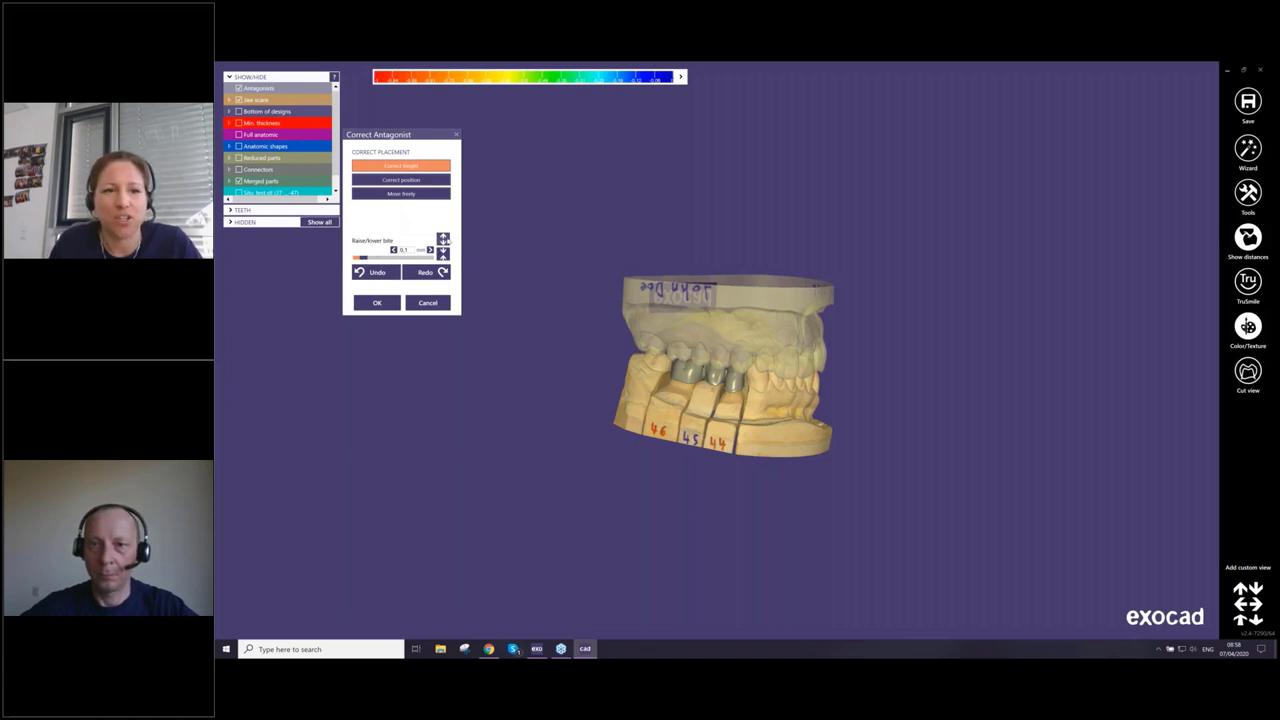
{"action": "right_click_drag", "start_coordinate": [565, 300], "coordinate": [533, 305]}
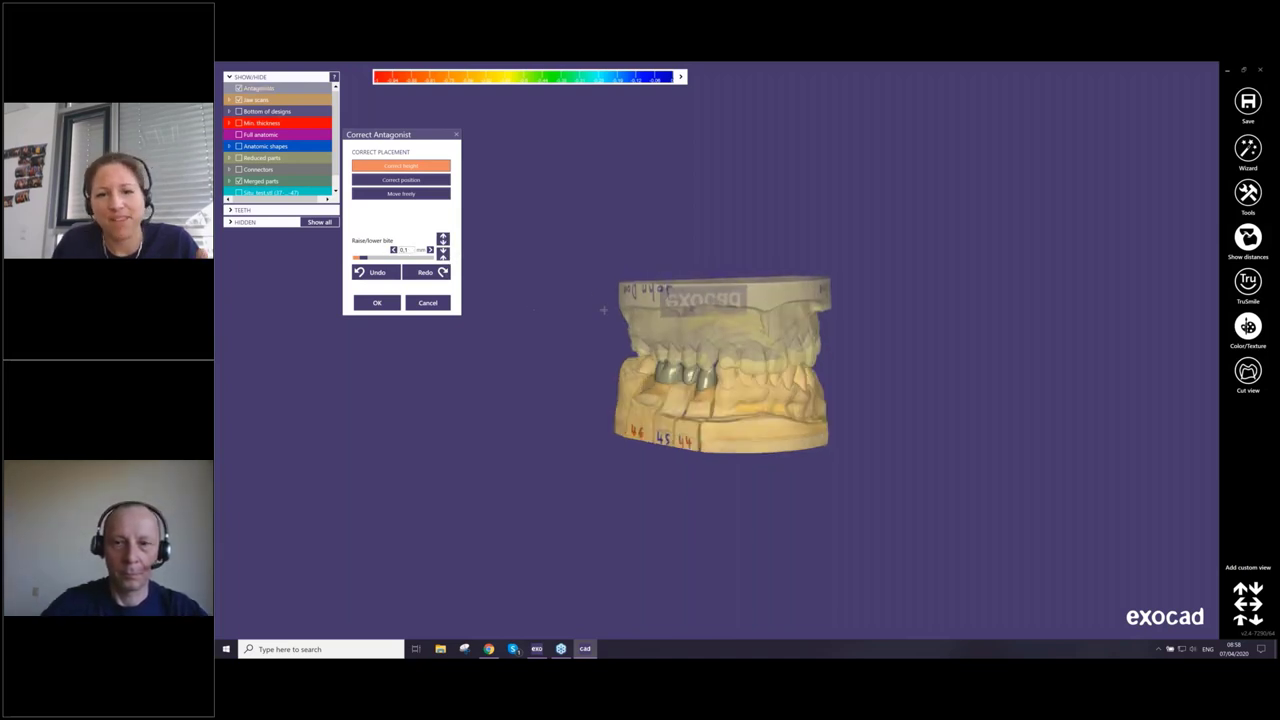
{"action": "right_click_drag", "start_coordinate": [604, 310], "coordinate": [603, 305]}
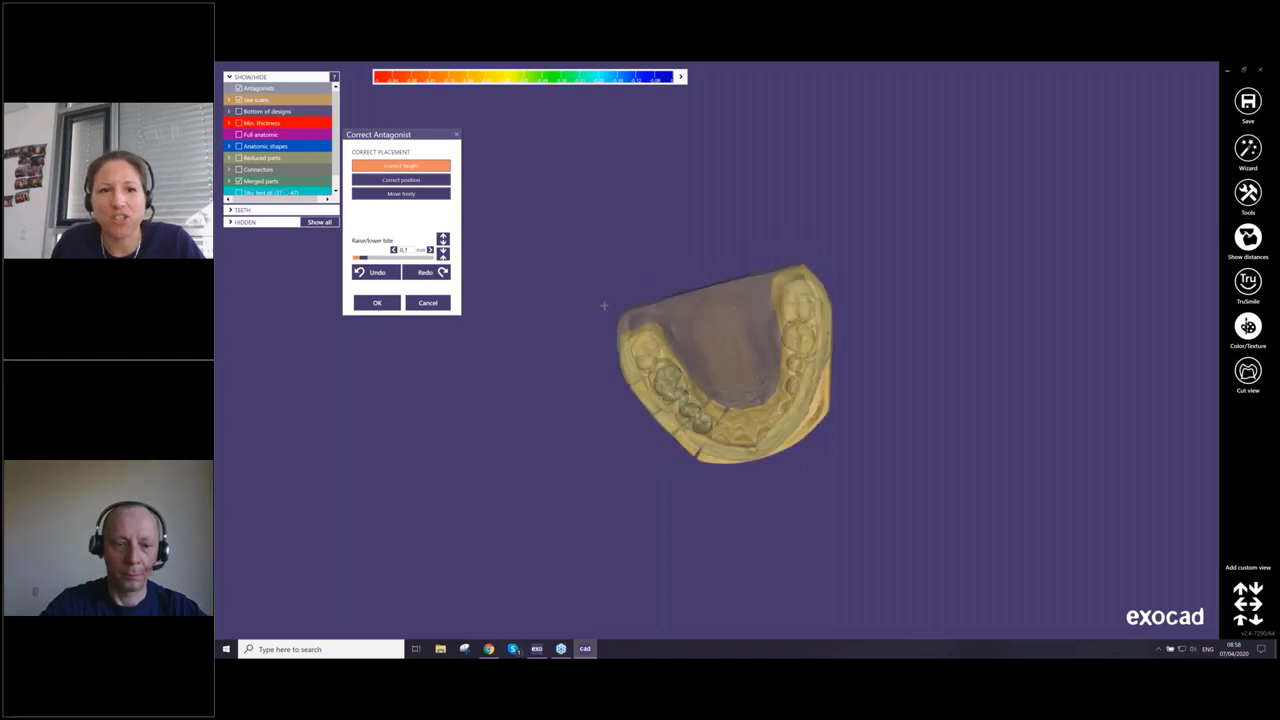
{"action": "left_click", "coordinate": [681, 77]}
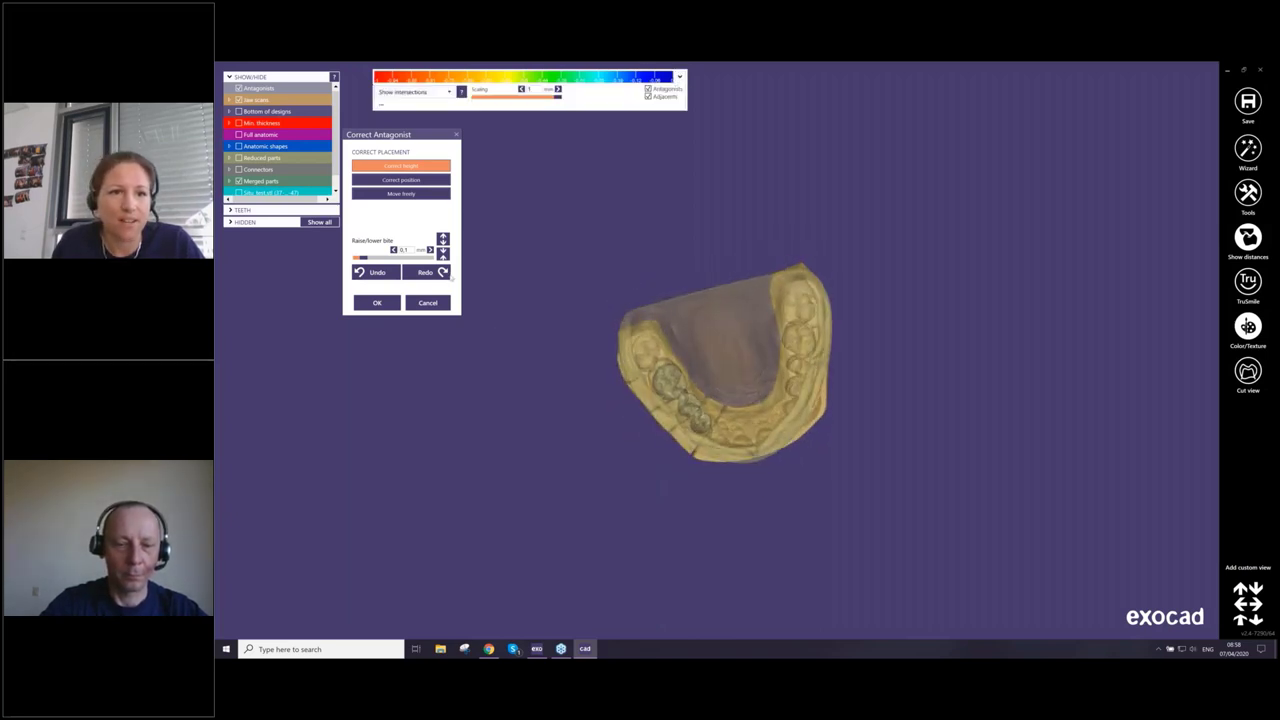
{"action": "left_click", "coordinate": [443, 253]}
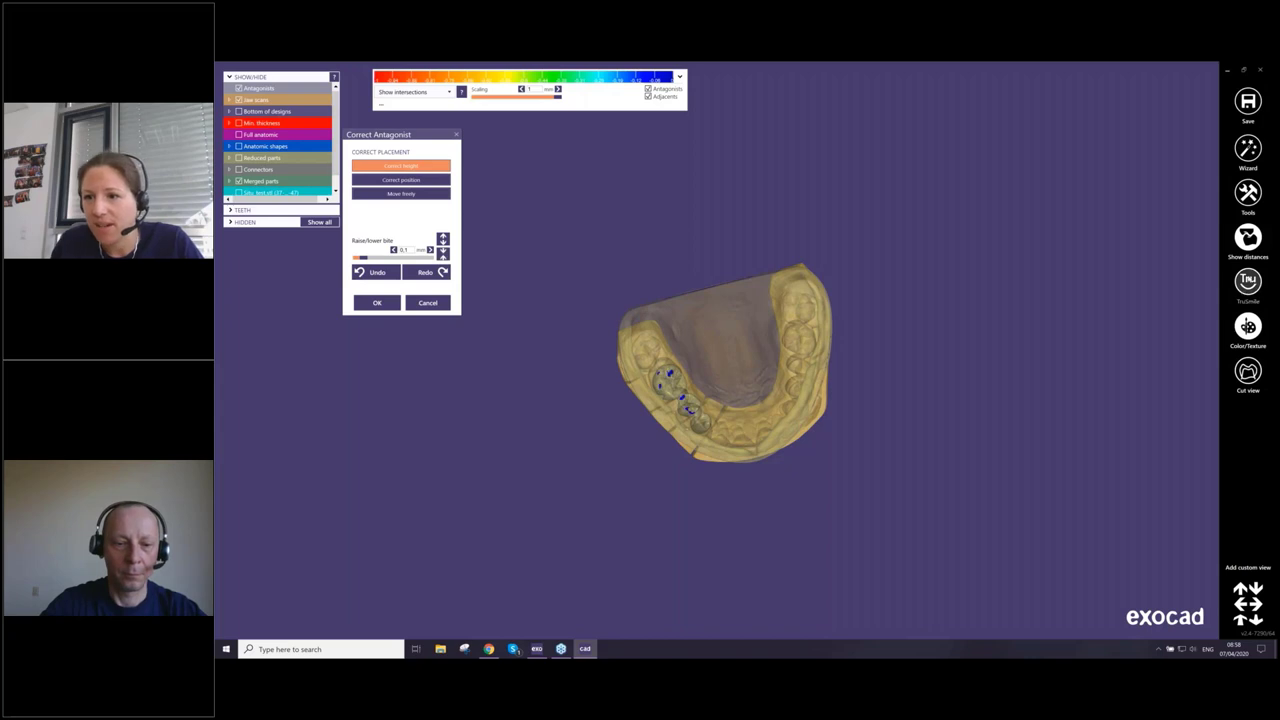
Toggle the distance display off and on, lower the antagonist's bite by another 0.1 mm, and switch the distance display to contacts
{"action": "left_click", "coordinate": [1246, 240]}
{"action": "left_click", "coordinate": [1247, 238]}
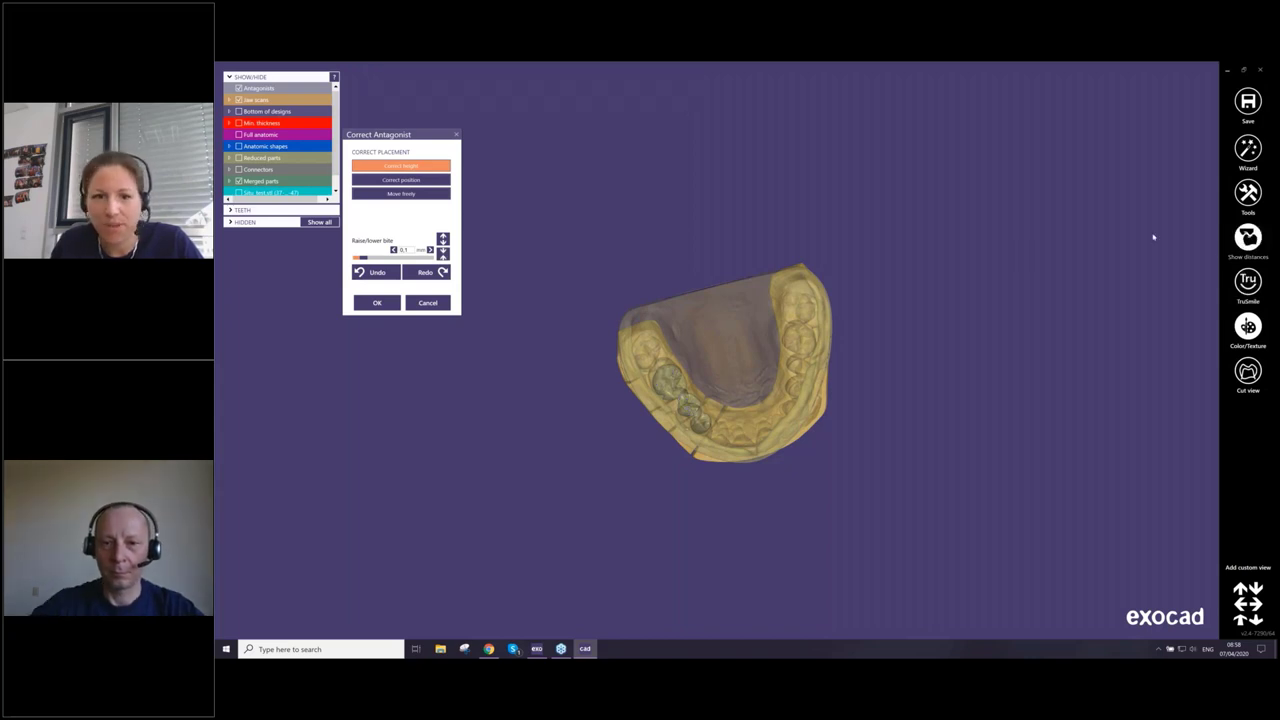
{"action": "left_click", "coordinate": [443, 253]}
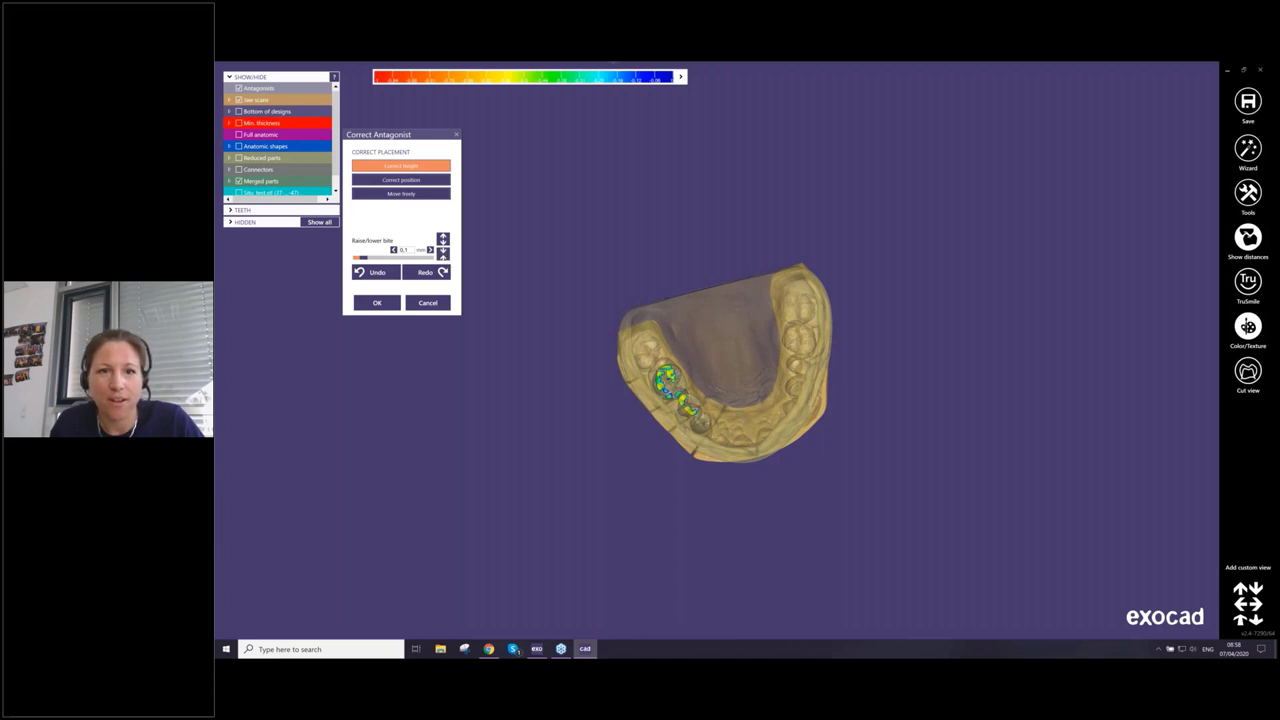
{"action": "left_click", "coordinate": [680, 77]}
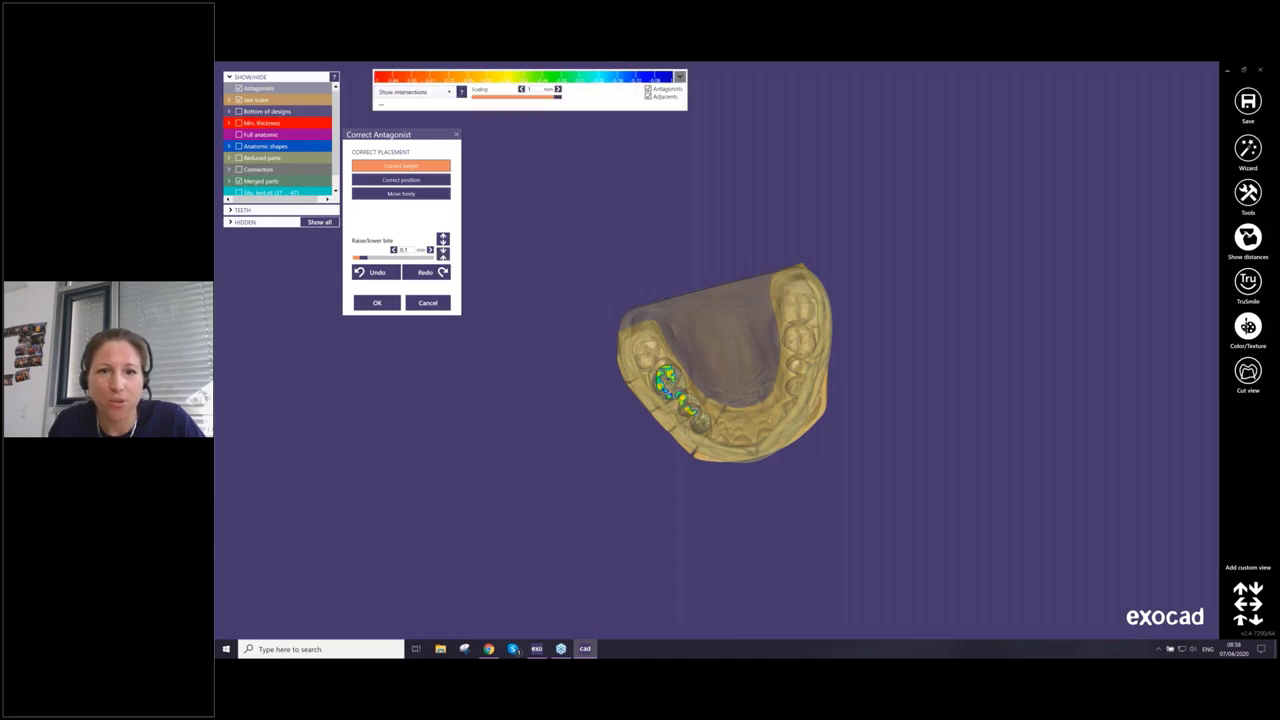
{"action": "left_click", "coordinate": [450, 93]}
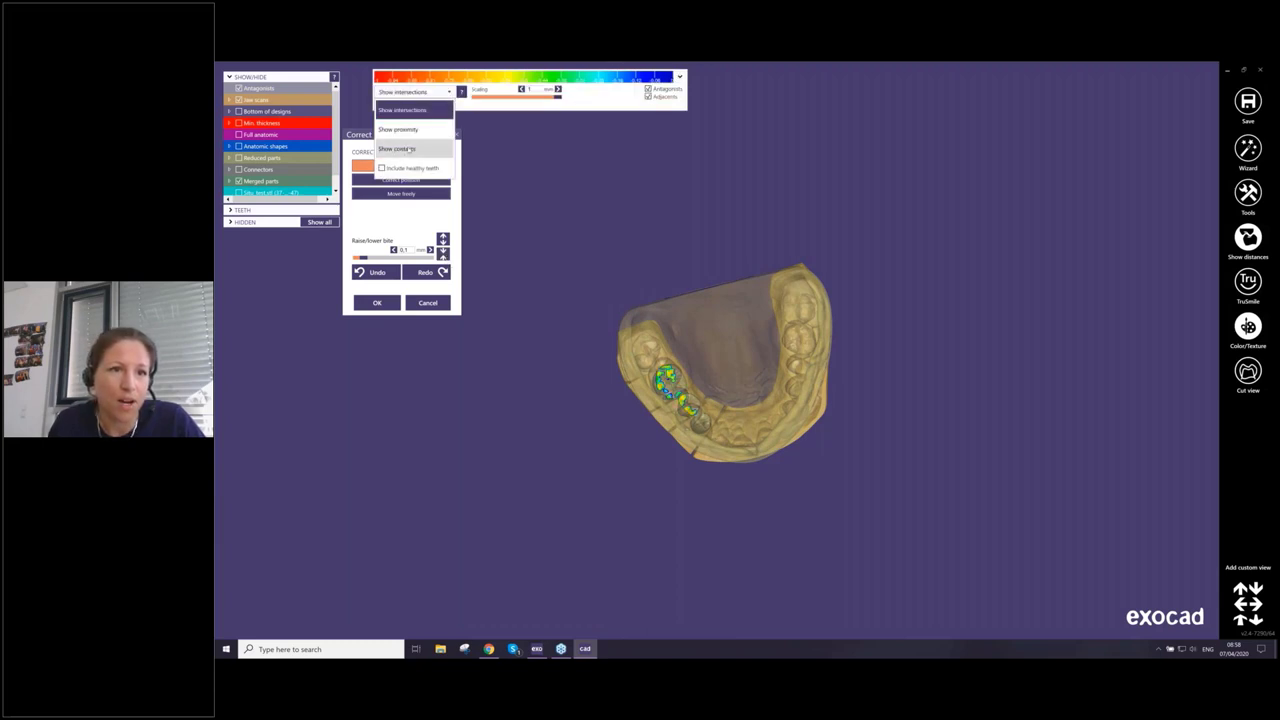
{"action": "left_click", "coordinate": [397, 148]}
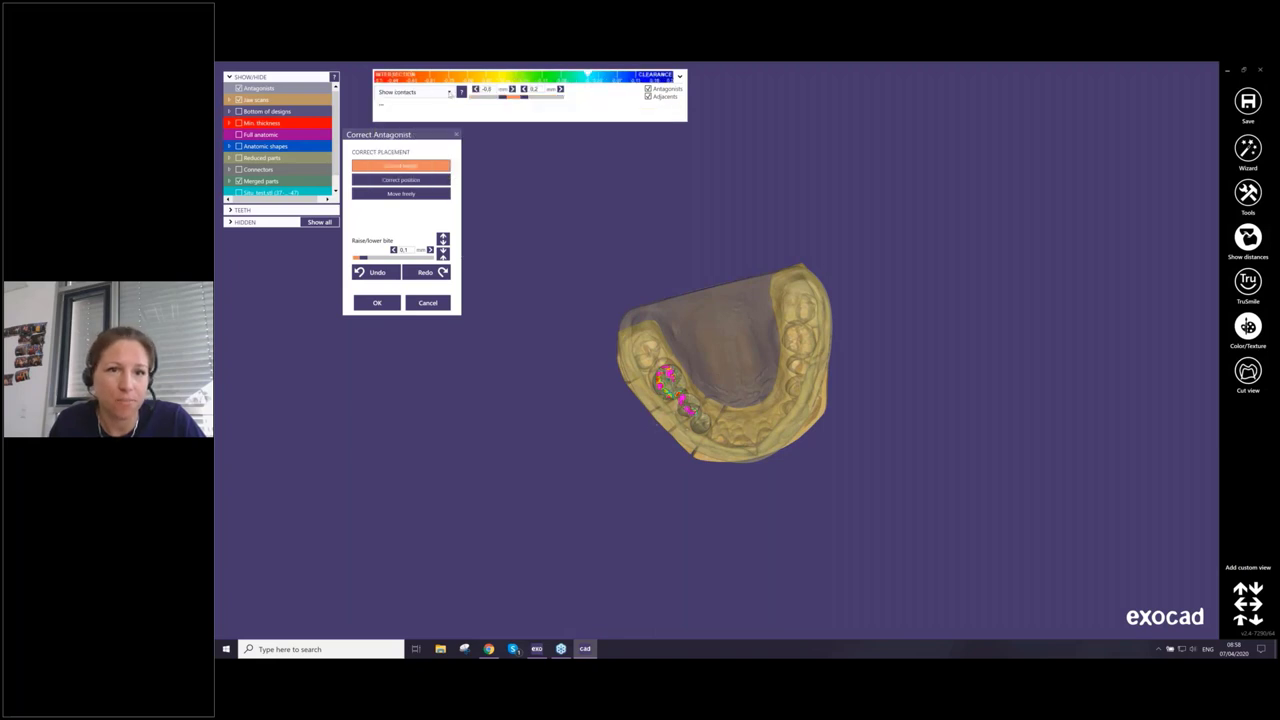
Include healthy teeth in the contact display, examine the contacts across the whole arch, and cancel the antagonist correction
{"action": "left_click", "coordinate": [450, 93]}
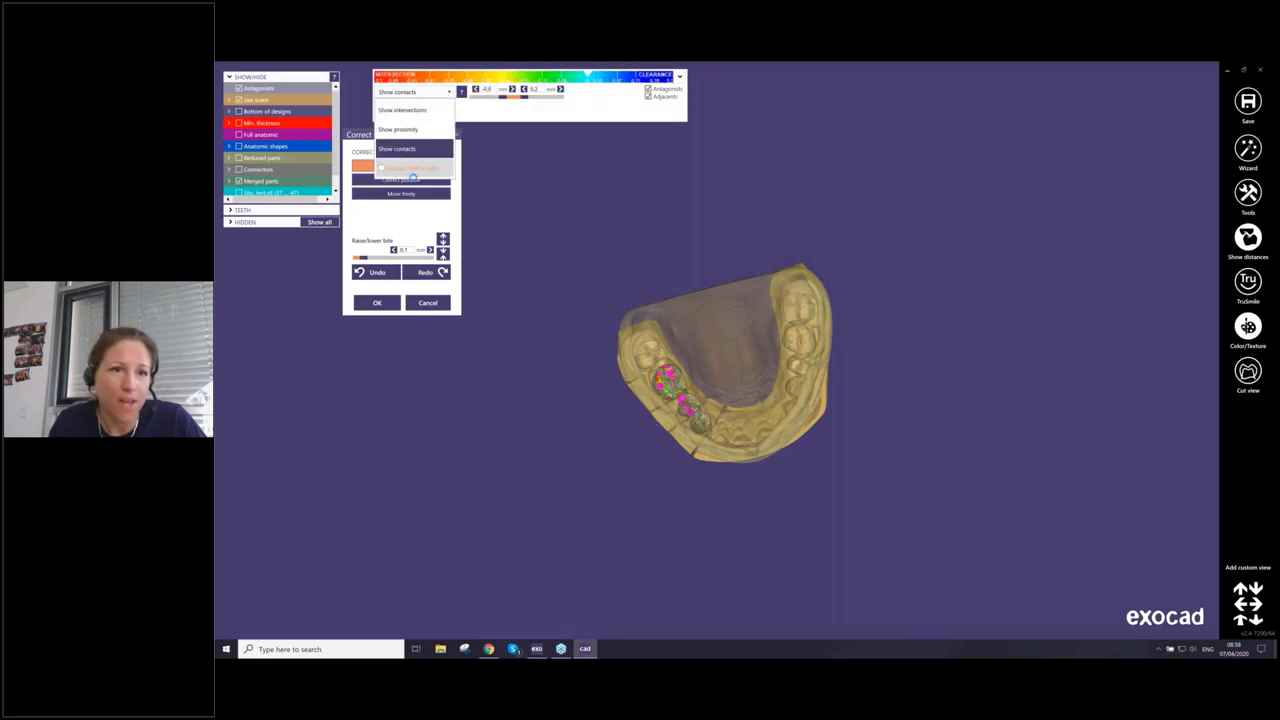
{"action": "right_click_drag", "start_coordinate": [735, 347], "coordinate": [735, 302]}
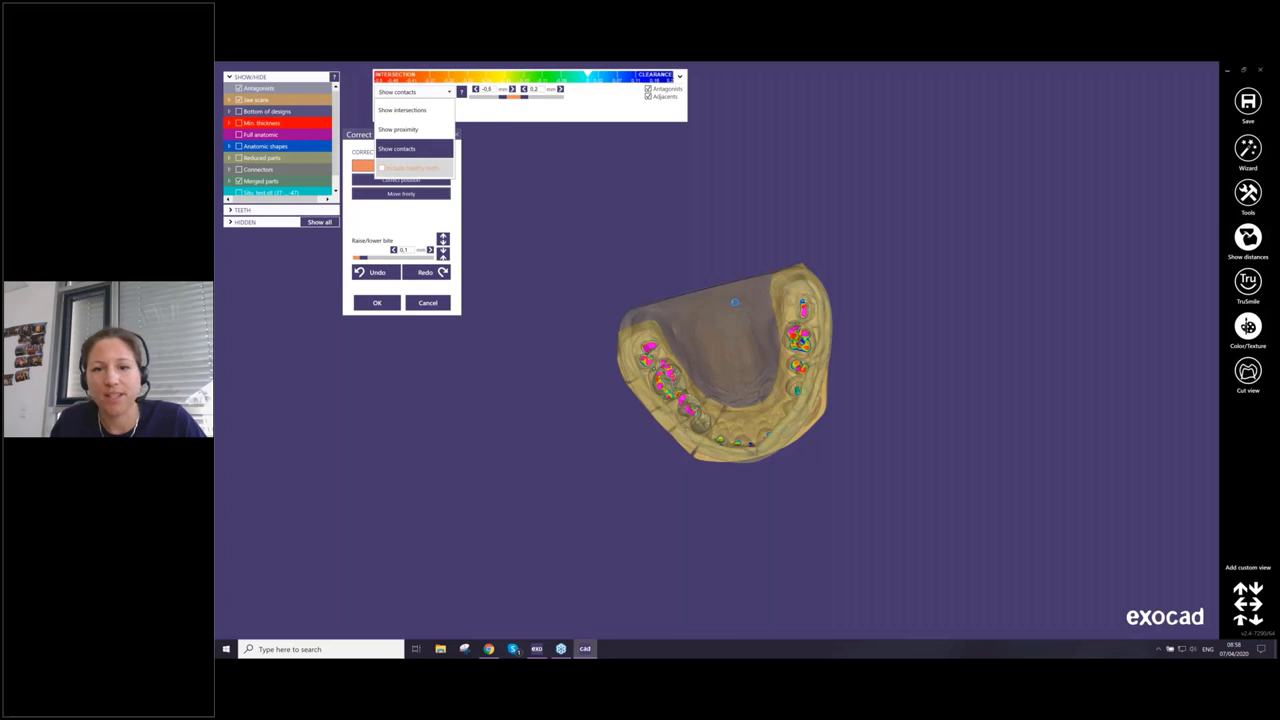
{"action": "left_click", "coordinate": [735, 302]}
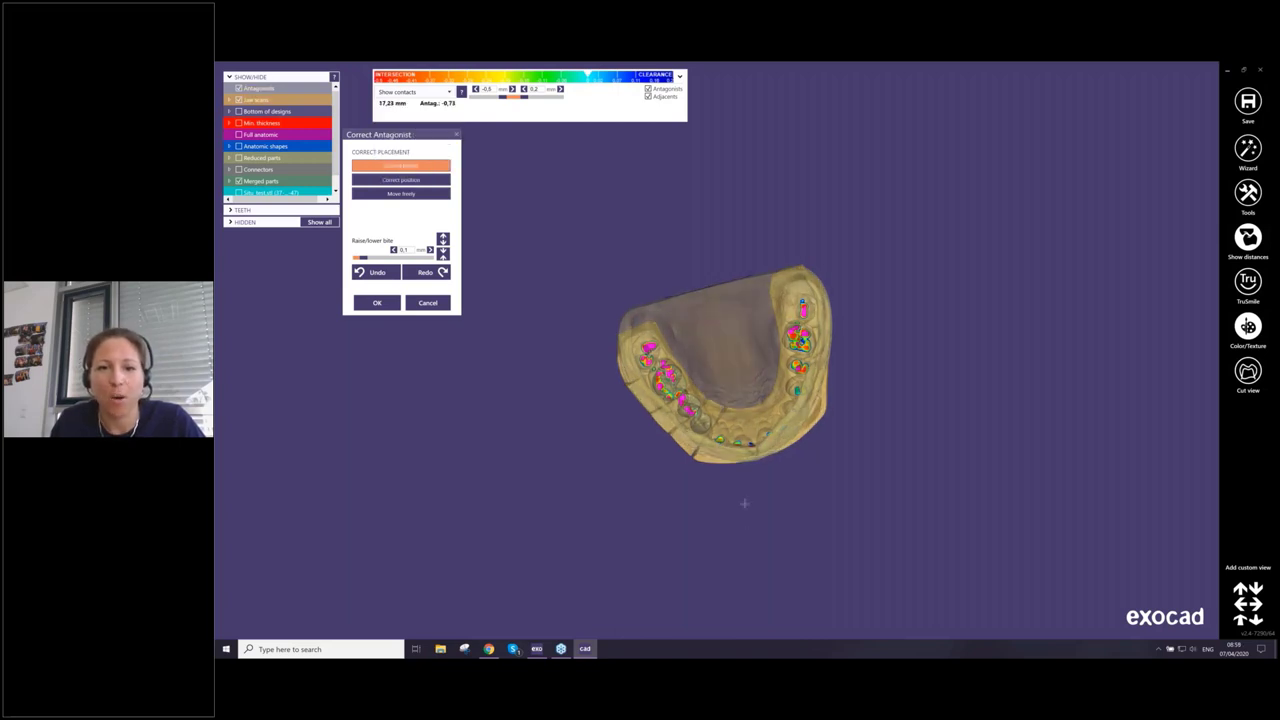
{"action": "right_click_drag", "start_coordinate": [744, 503], "coordinate": [747, 590]}
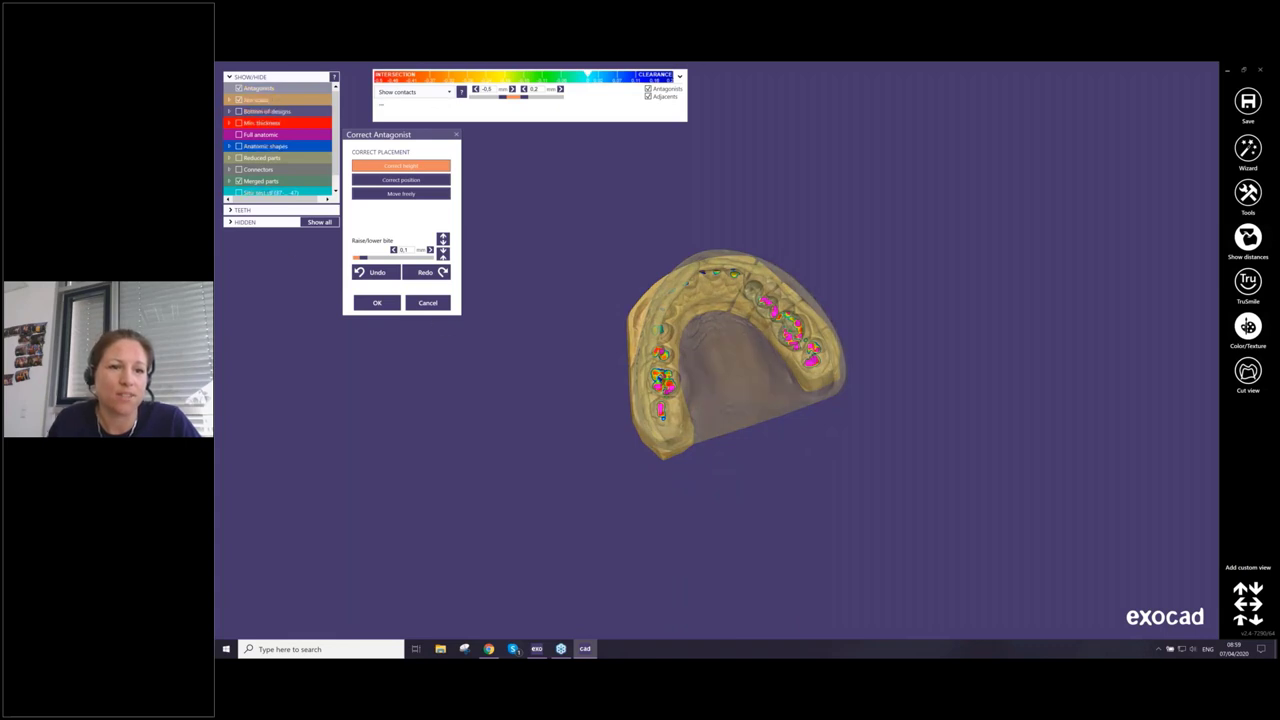
{"action": "left_click", "coordinate": [428, 302]}
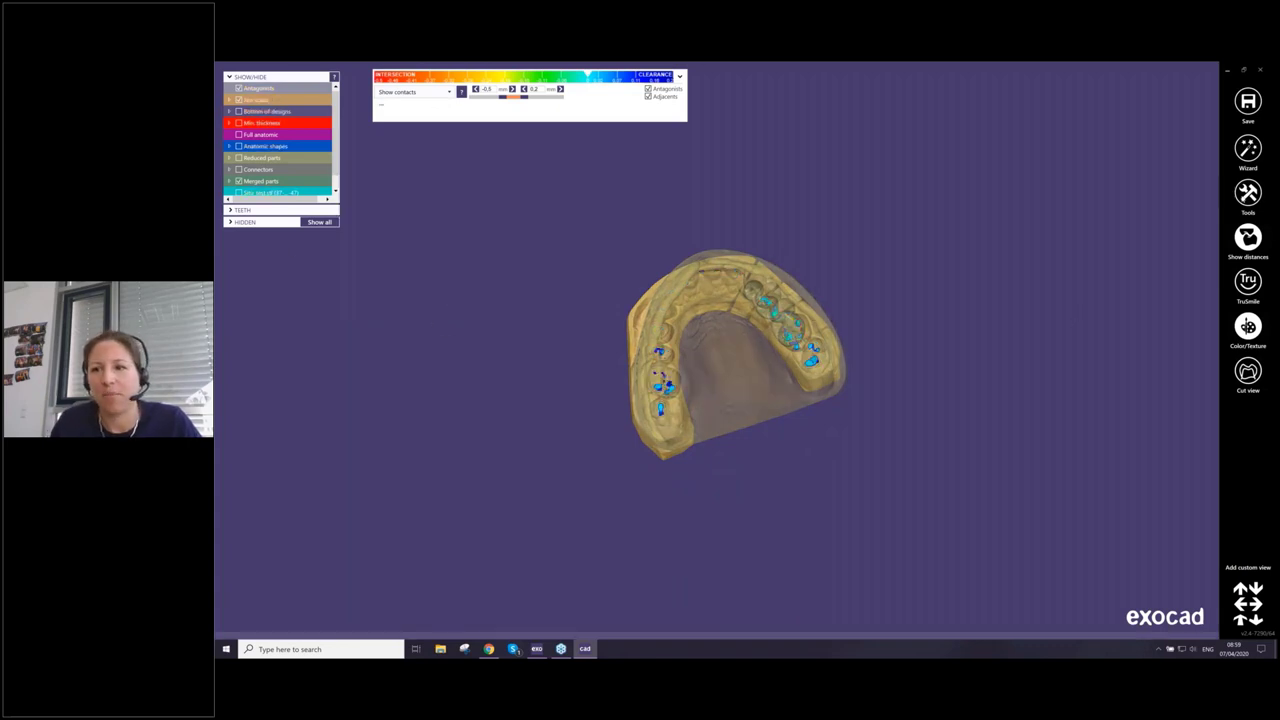
Start the virtual articulator with the FAG QuickMaster type and begin rearticulating the models virtually
{"action": "right_click", "coordinate": [1070, 198]}
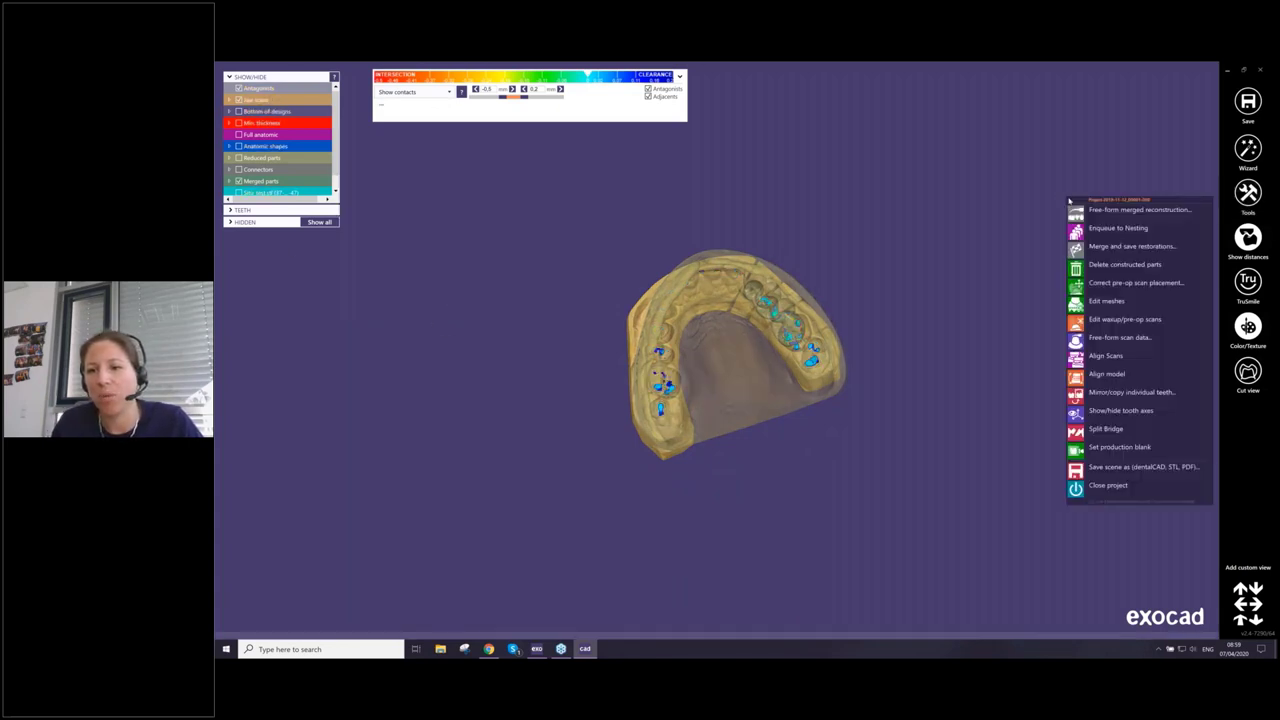
{"action": "left_click", "coordinate": [1248, 192]}
{"action": "left_click", "coordinate": [1110, 444]}
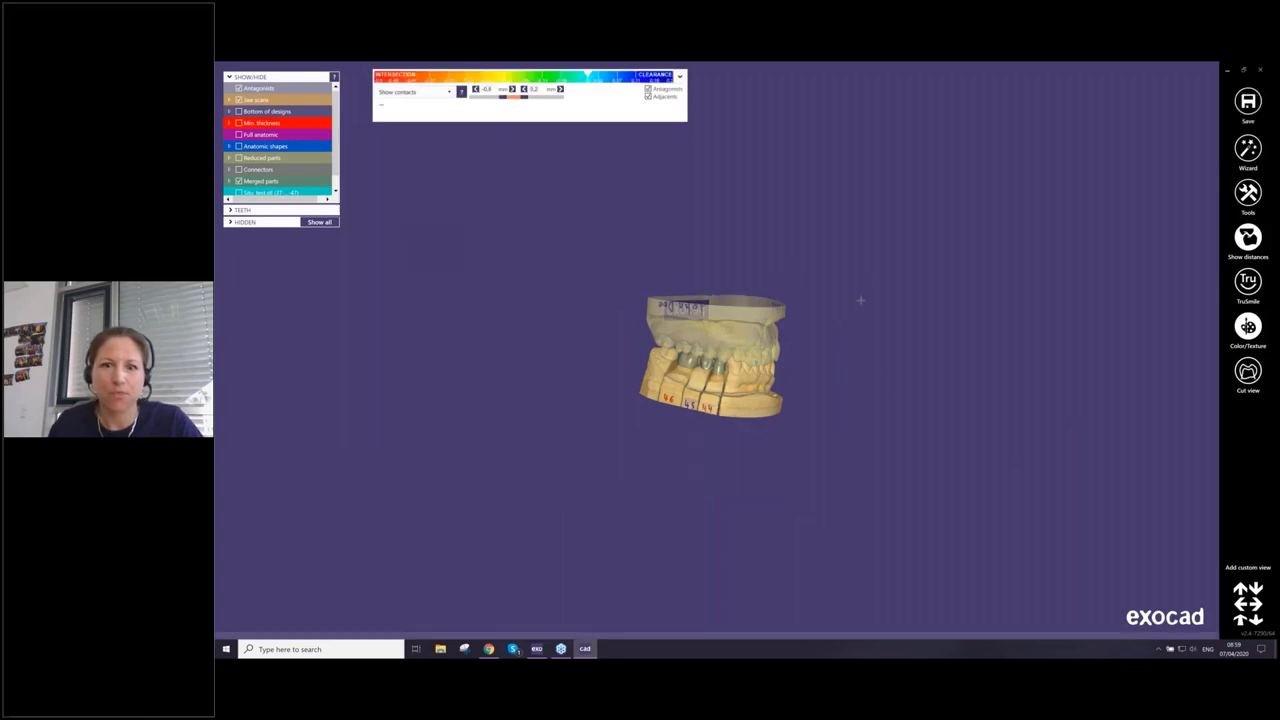
{"action": "left_click", "coordinate": [1247, 194]}
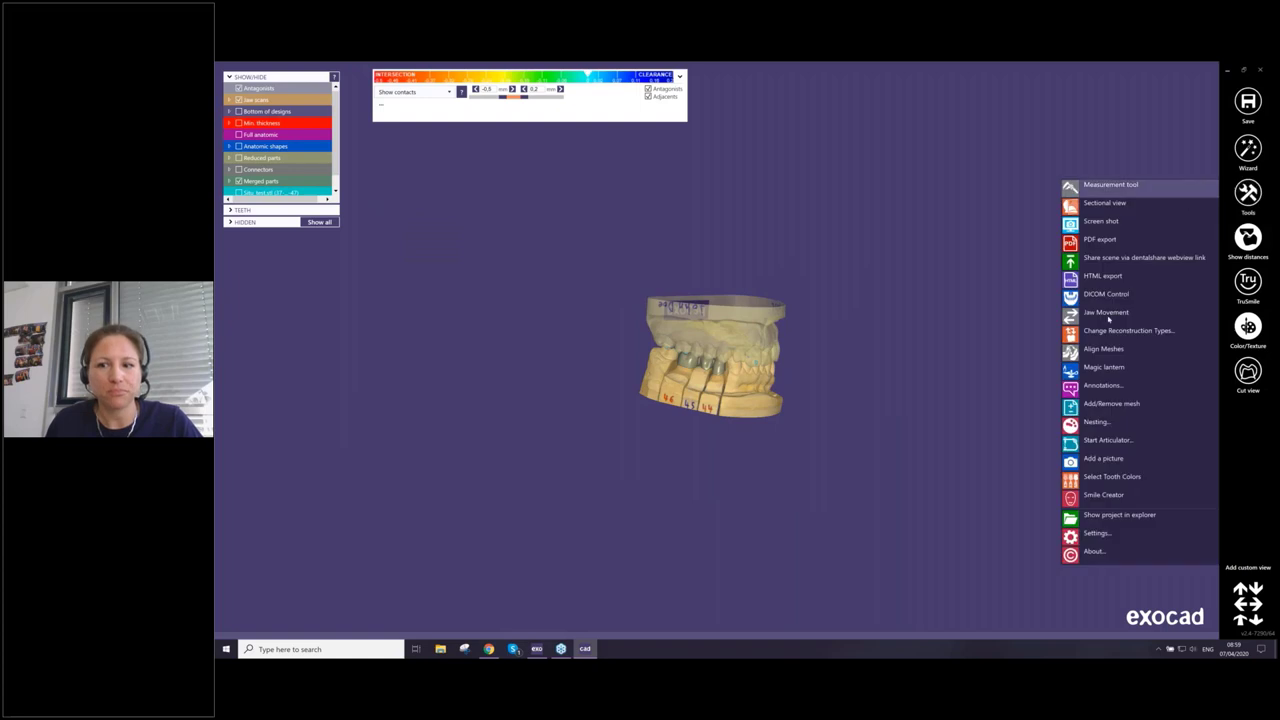
{"action": "left_click", "coordinate": [1101, 442]}
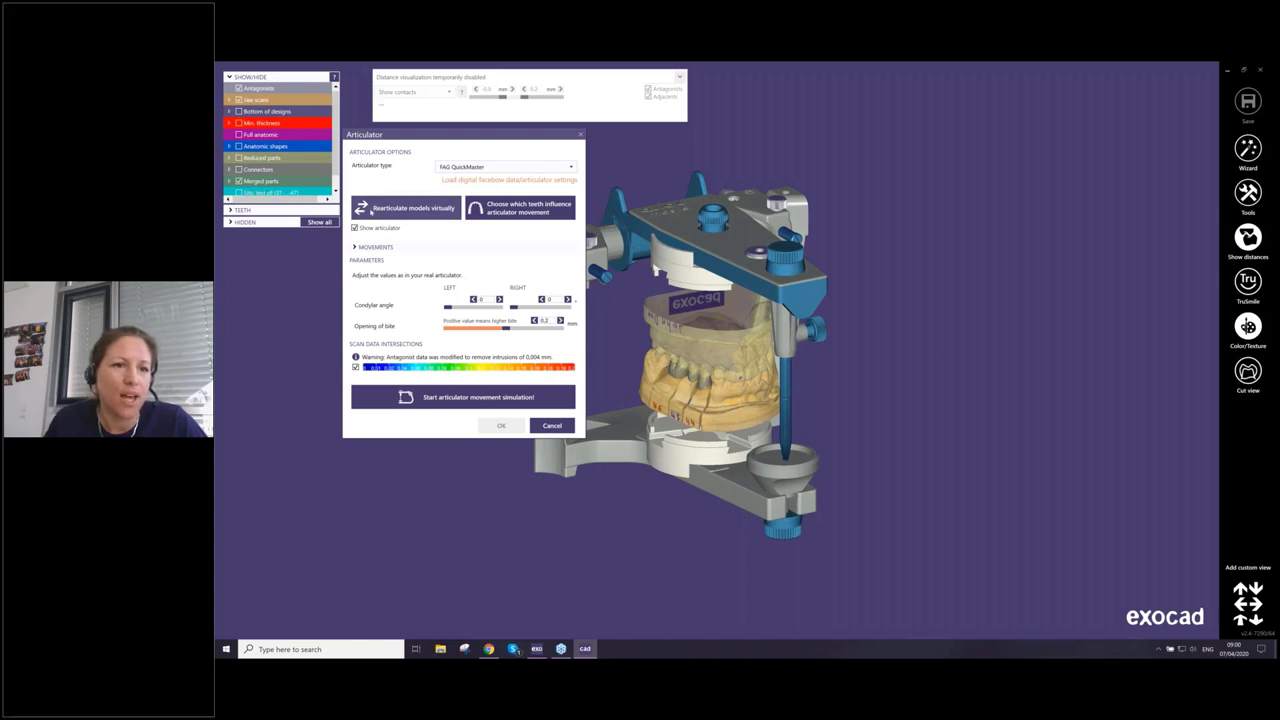
{"action": "left_click", "coordinate": [406, 208]}
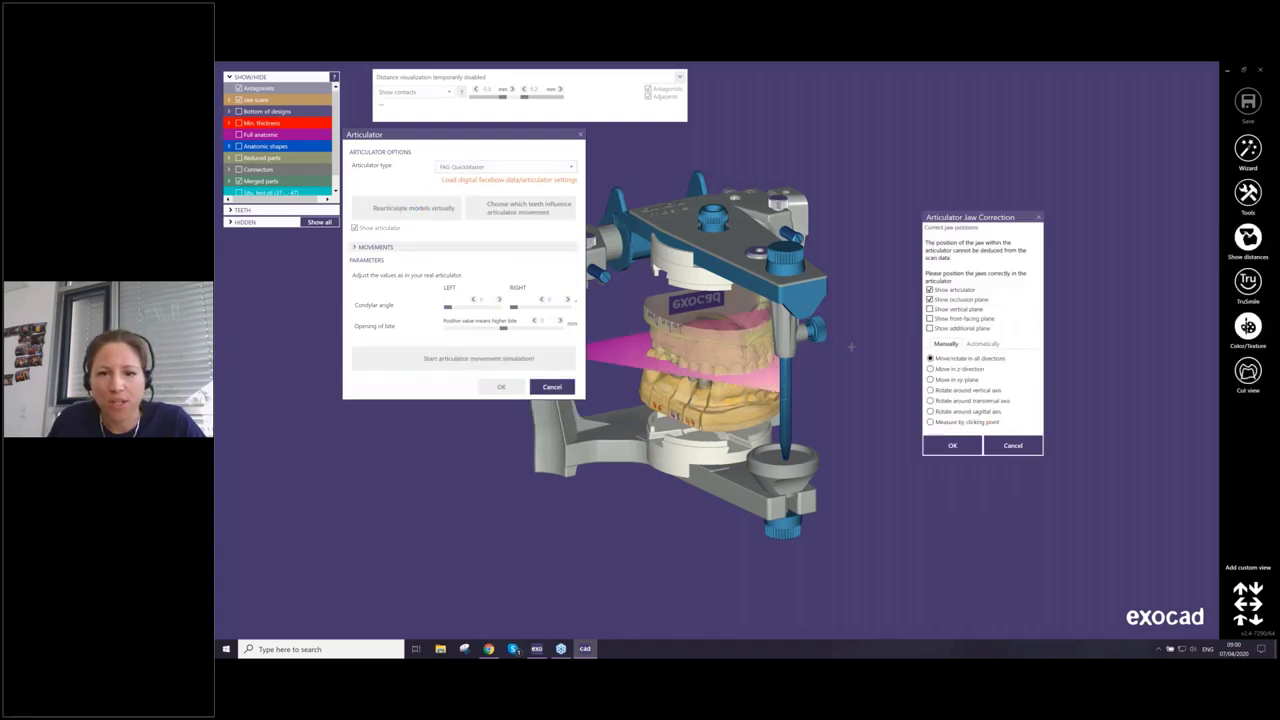
Hide the articulator and the antagonist and display the vertical plane to compare the lower jaw with the reference planes
{"action": "left_click", "coordinate": [930, 289]}
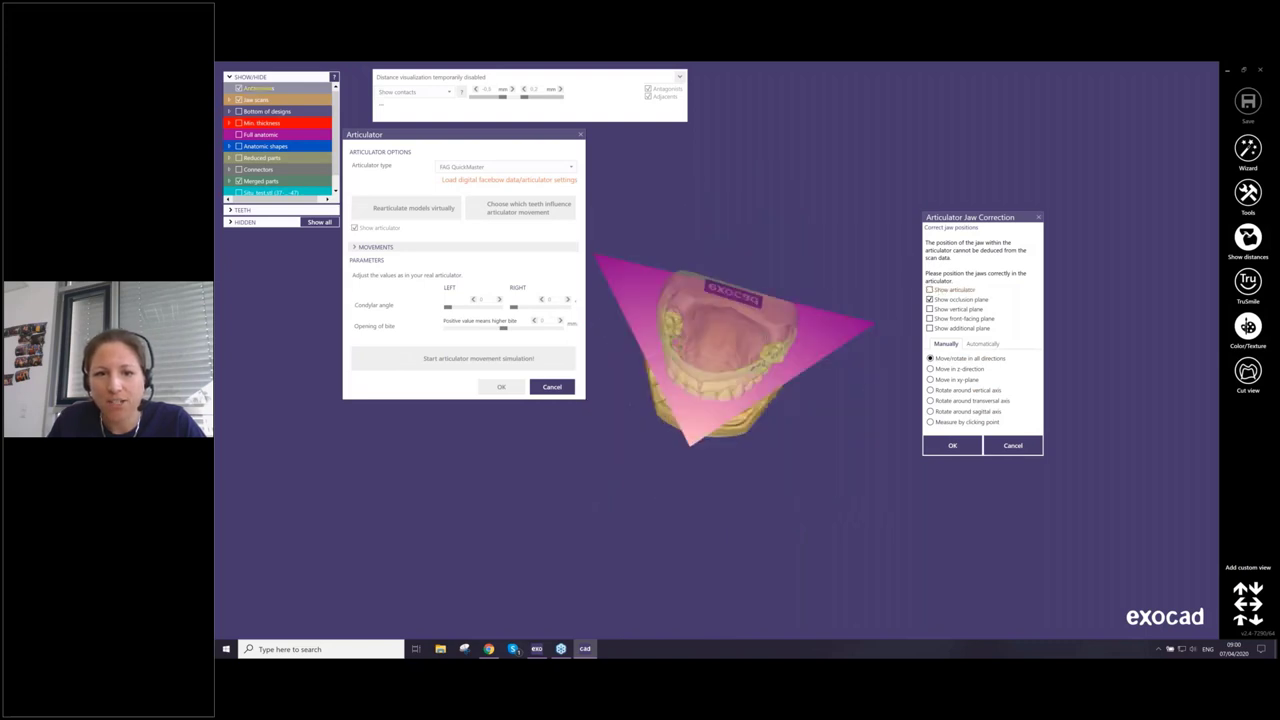
{"action": "right_click_drag", "start_coordinate": [668, 384], "coordinate": [915, 329]}
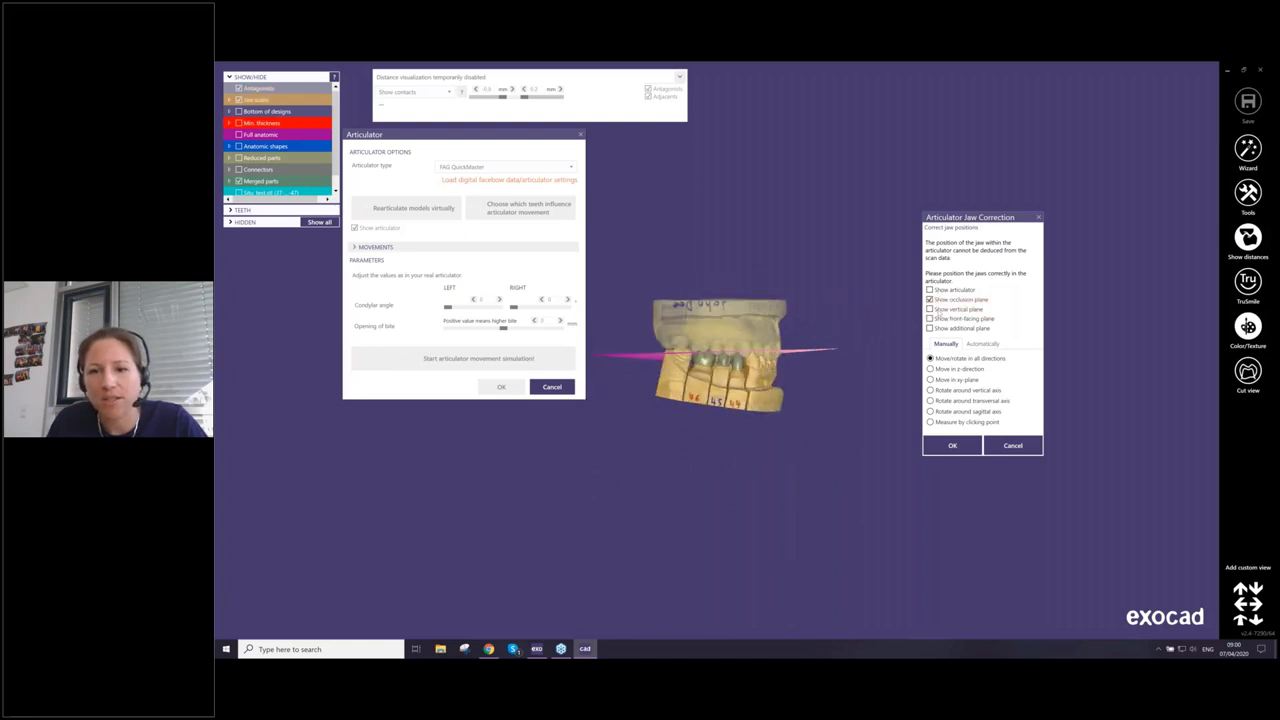
{"action": "left_click", "coordinate": [950, 309]}
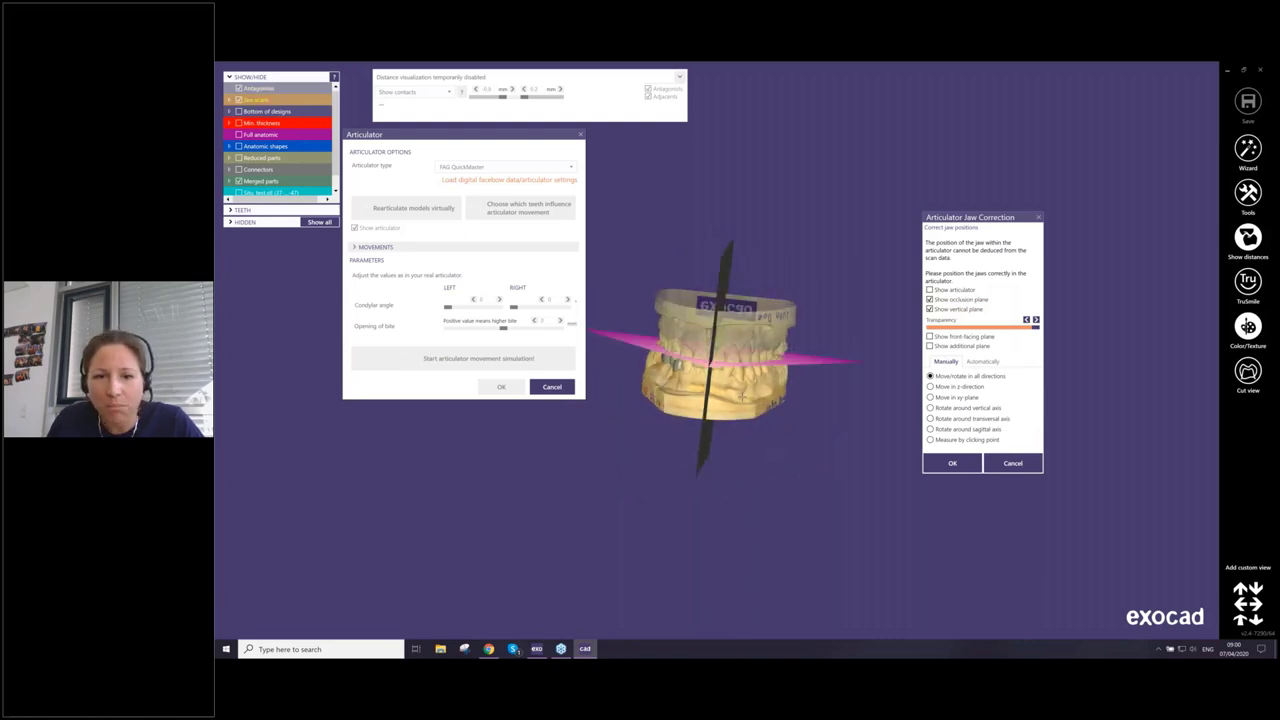
{"action": "mouse_move", "coordinate": [742, 393]}
{"action": "right_mouse_down"}
{"action": "mouse_move", "coordinate": [739, 375]}
{"action": "mouse_move", "coordinate": [753, 386]}
{"action": "right_mouse_up"}
{"action": "scroll", "coordinate": [739, 375], "scroll_direction": "up", "scroll_amount": 3}
{"action": "left_click_drag", "start_coordinate": [753, 386], "coordinate": [755, 391]}
{"action": "left_click_drag", "start_coordinate": [897, 362], "coordinate": [903, 362]}
{"action": "key", "text": "a"}
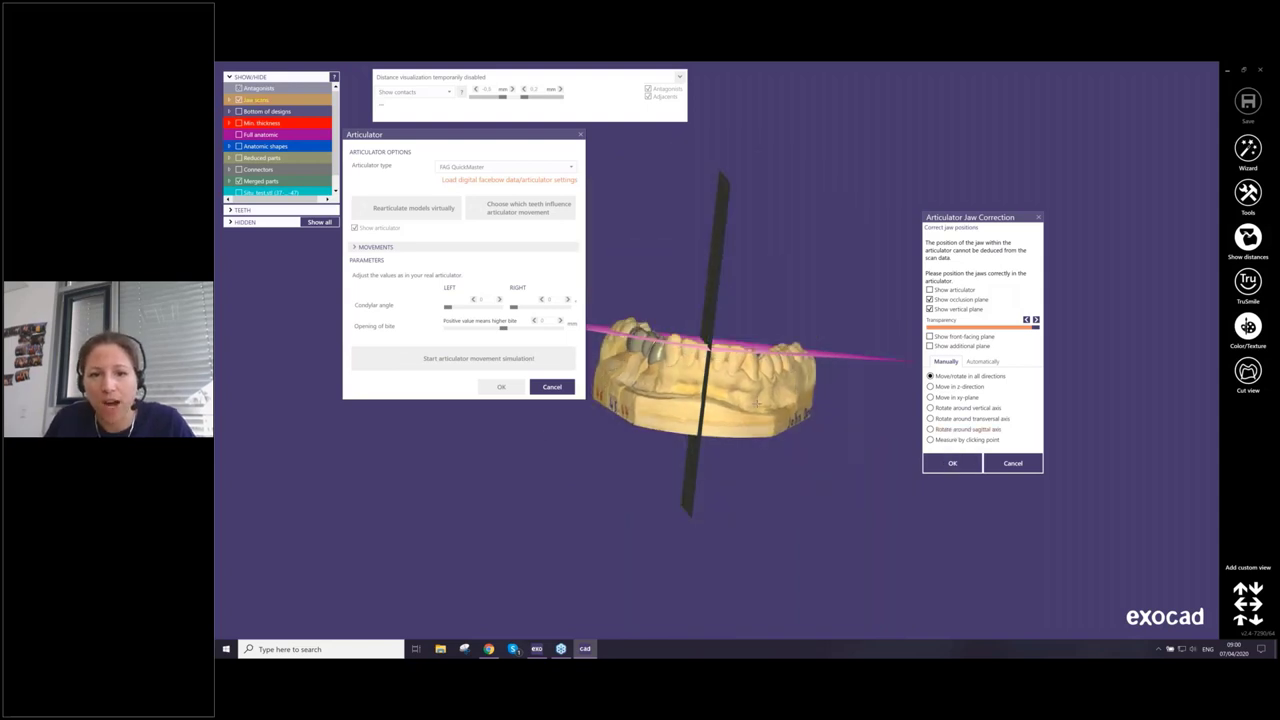
Hide the vertical and occlusion planes so the lower jaw is unobstructed from above
{"action": "right_click_drag", "start_coordinate": [905, 200], "coordinate": [909, 319]}
{"action": "left_click", "coordinate": [930, 309]}
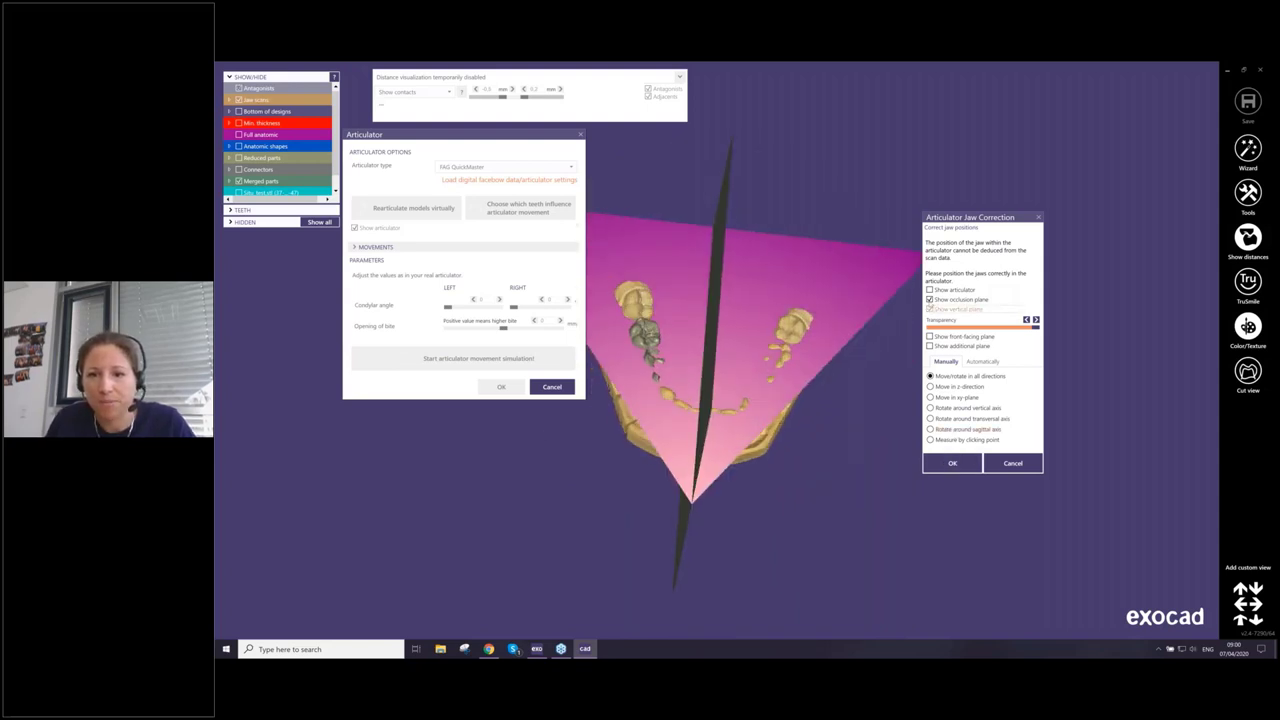
{"action": "left_click", "coordinate": [930, 299]}
{"action": "right_click_drag", "start_coordinate": [675, 389], "coordinate": [692, 402]}
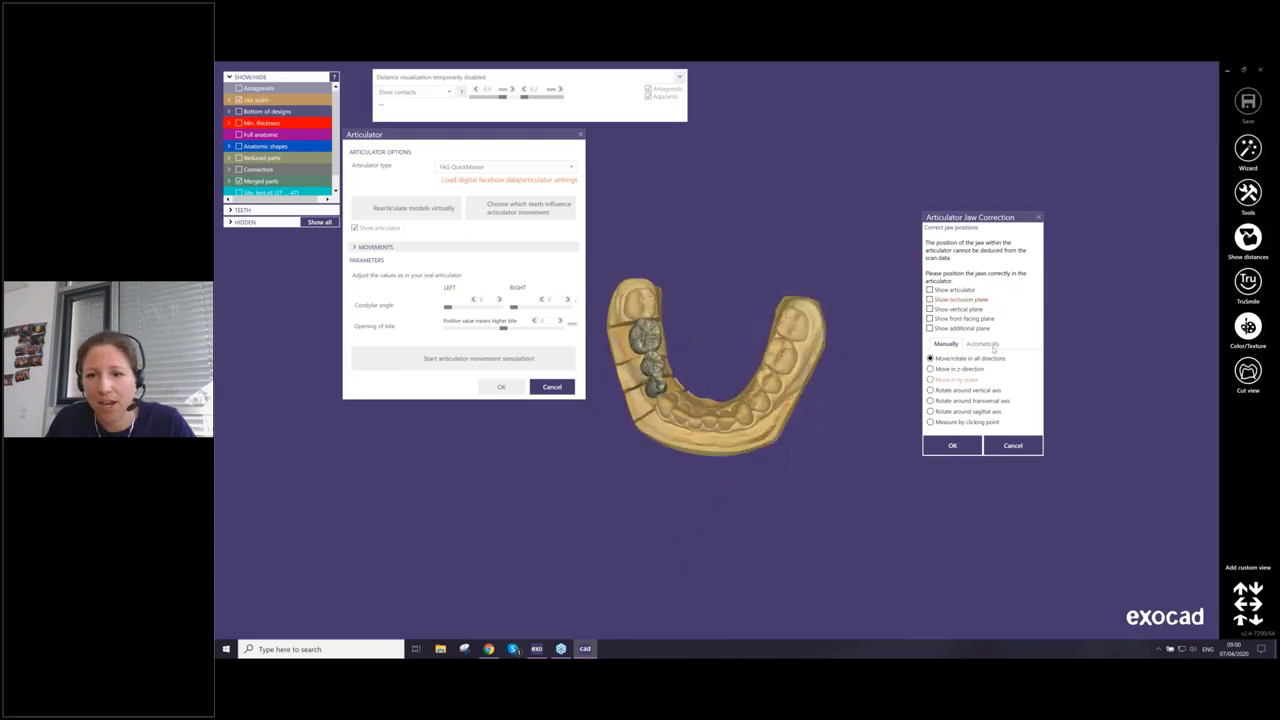
Align the jaw automatically in the articulator from an incisal point, a left molar point and a right molar point
{"action": "left_click", "coordinate": [986, 344]}
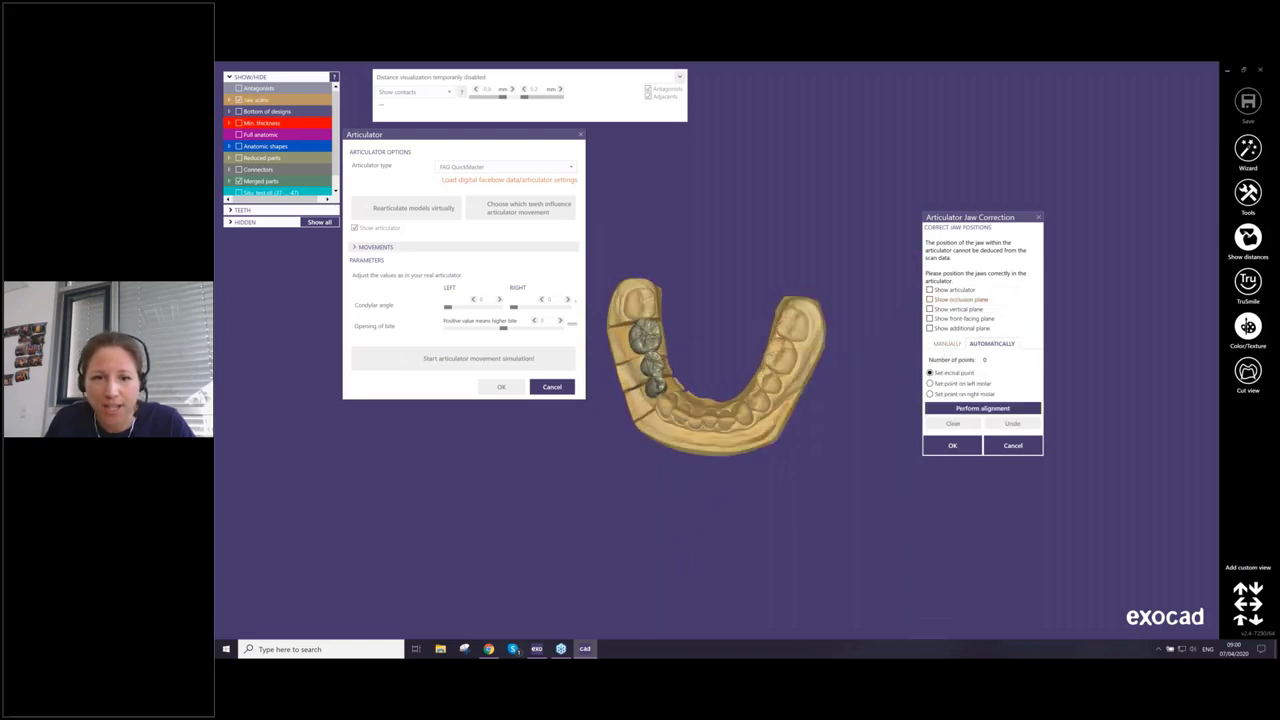
{"action": "left_click", "coordinate": [697, 407]}
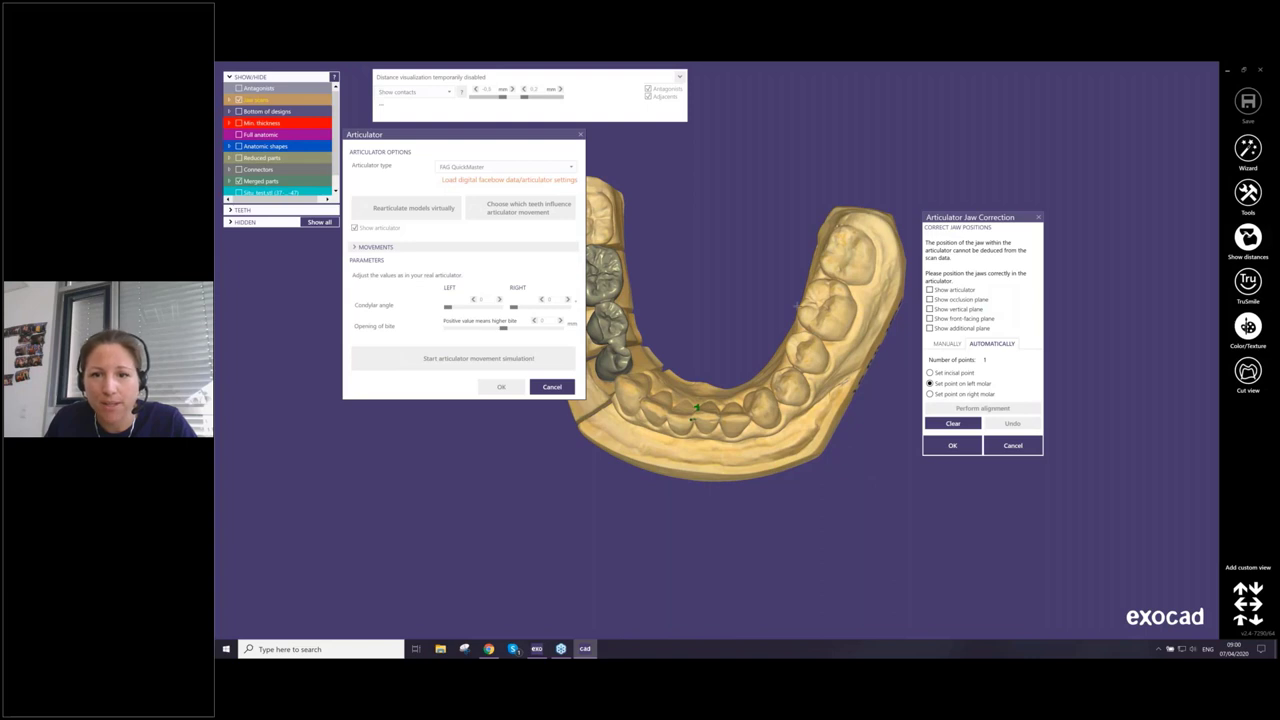
{"action": "left_click", "coordinate": [796, 305]}
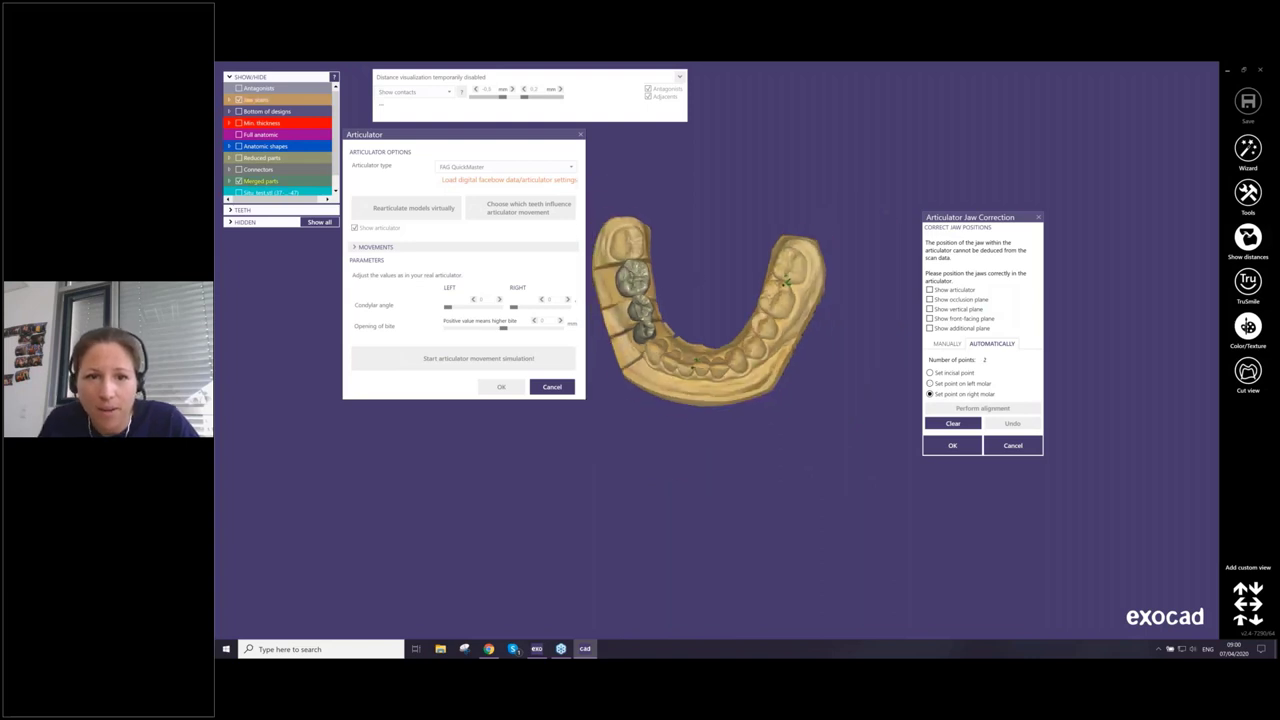
{"action": "left_click", "coordinate": [625, 266]}
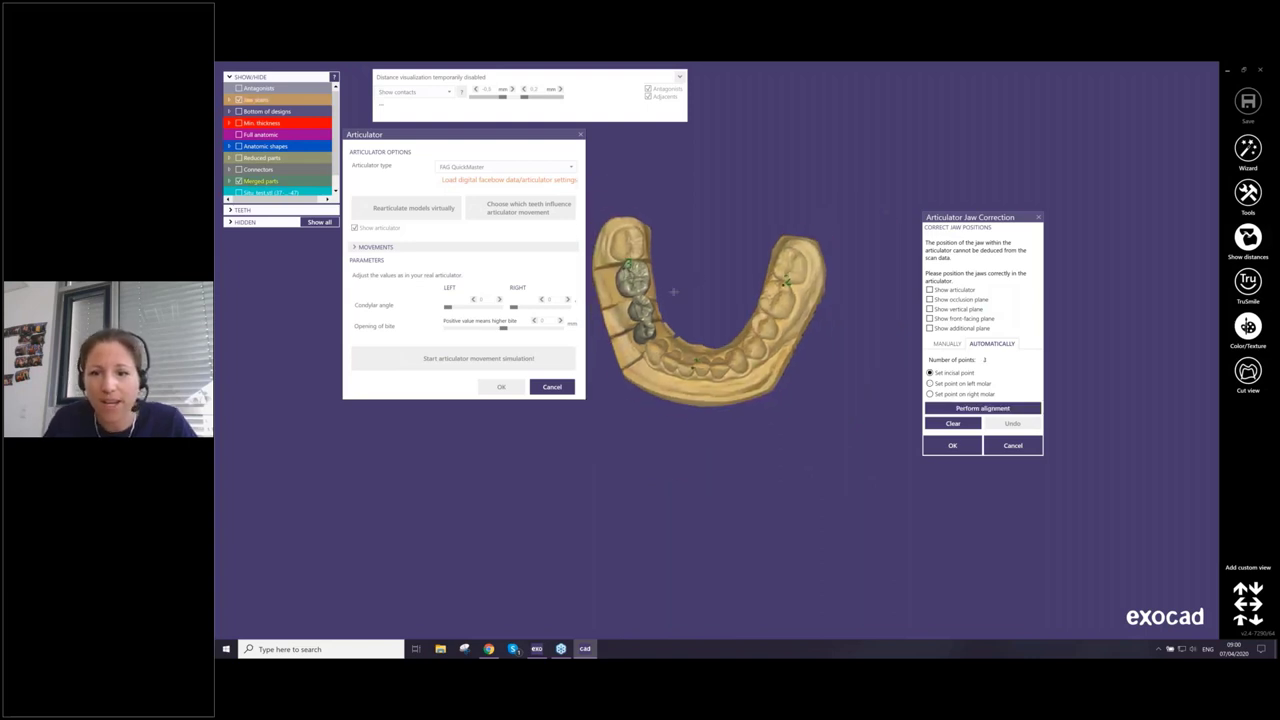
{"action": "left_click", "coordinate": [981, 408]}
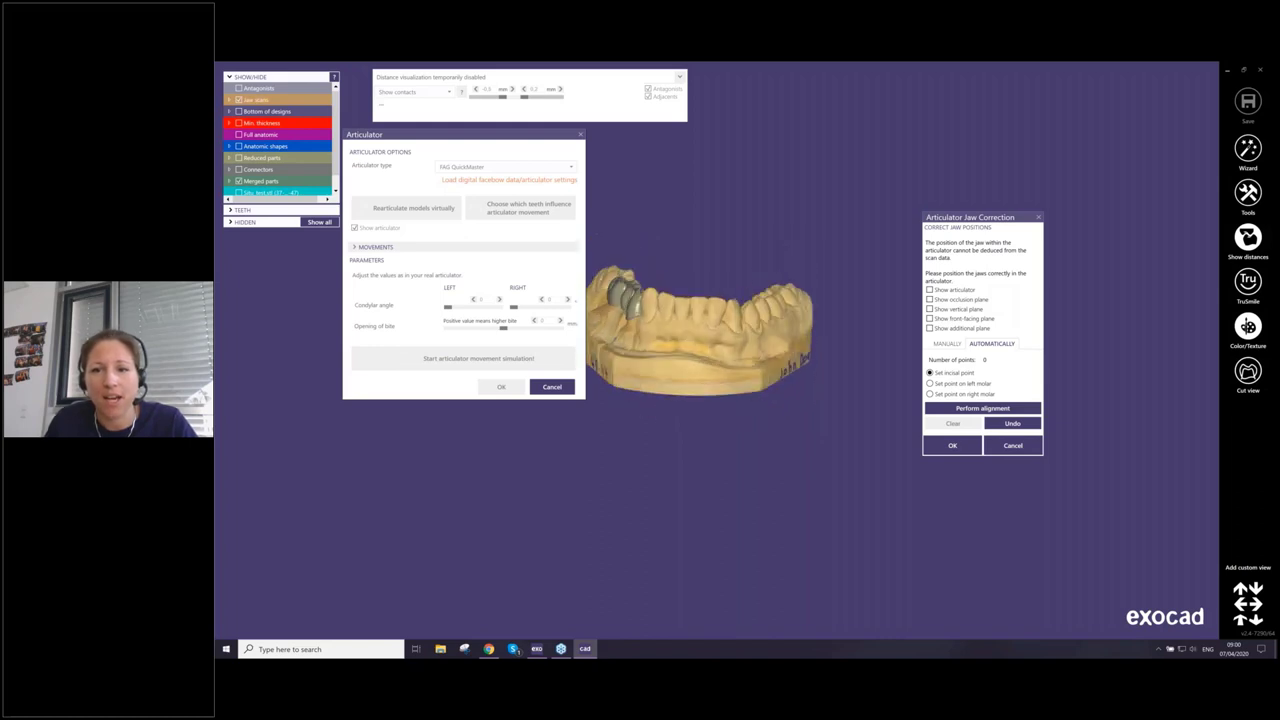
Check the aligned jaw against the occlusion plane and articulator, accept the jaw correction, and leave the articulator without applying changes
{"action": "left_click", "coordinate": [930, 299]}
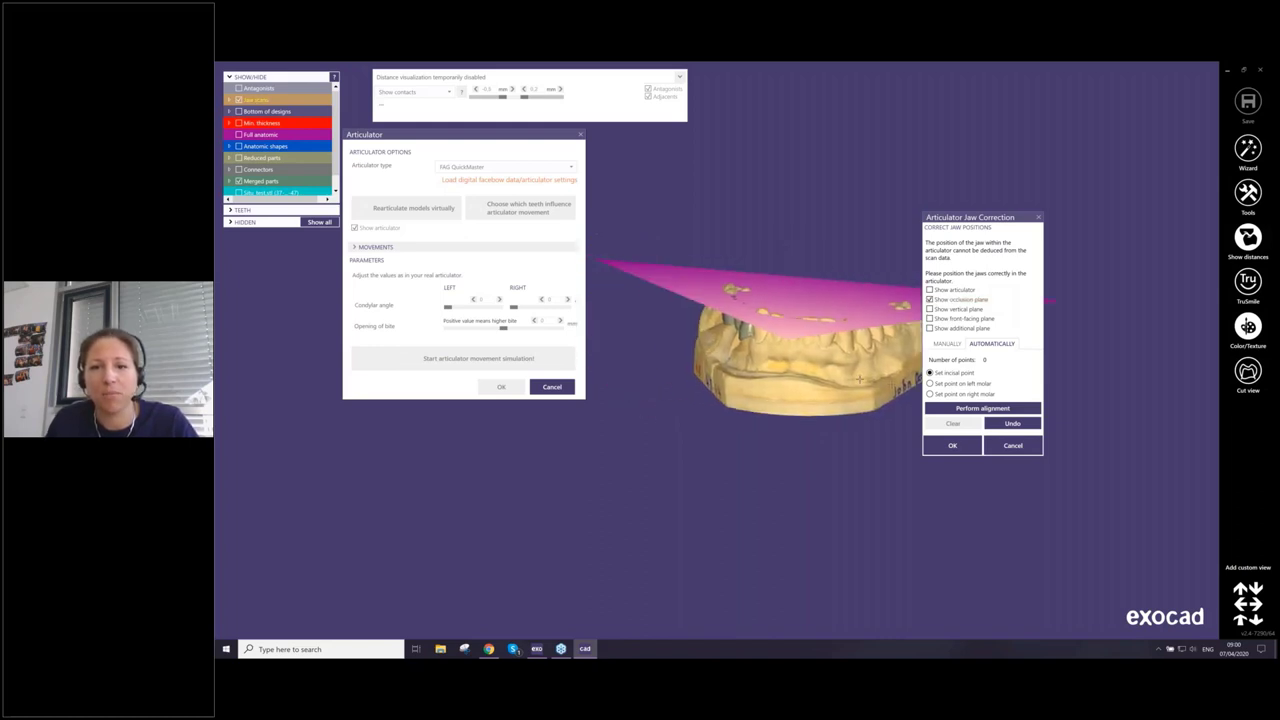
{"action": "left_click", "coordinate": [930, 289]}
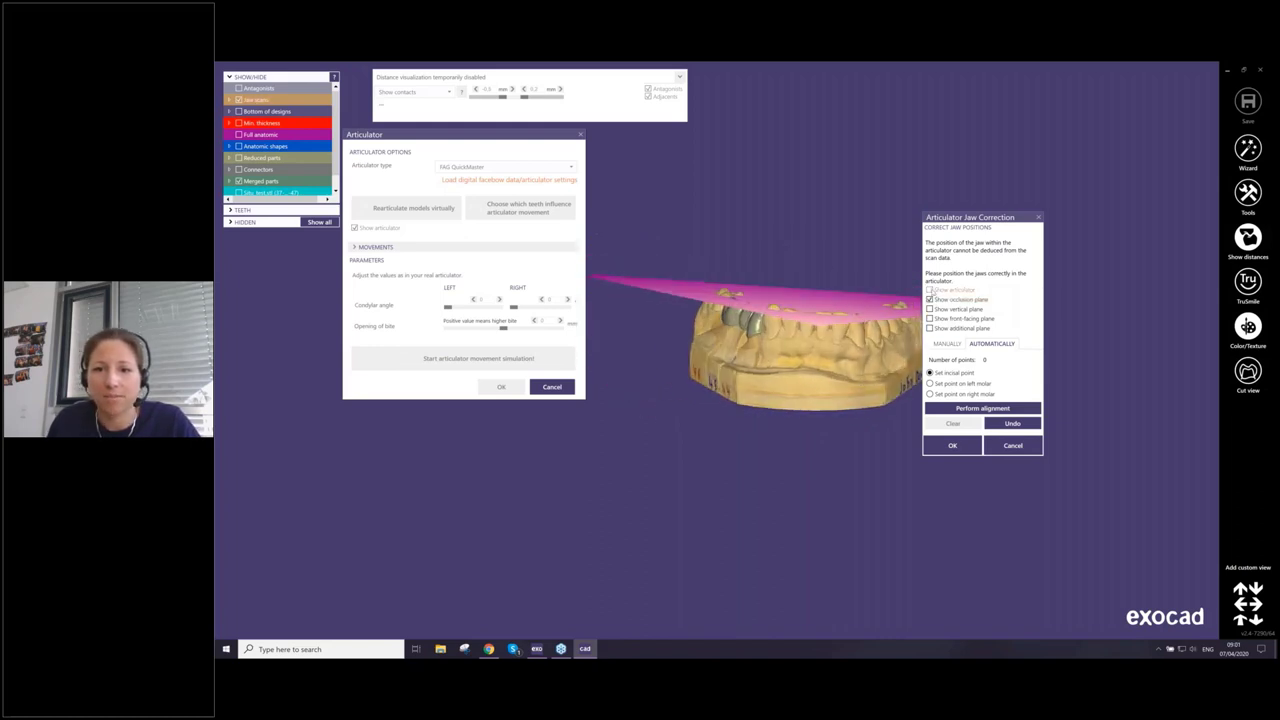
{"action": "mouse_move", "coordinate": [670, 325]}
{"action": "right_mouse_down"}
{"action": "mouse_move", "coordinate": [830, 330]}
{"action": "mouse_move", "coordinate": [670, 325]}
{"action": "right_mouse_up"}
{"action": "middle_click_drag", "start_coordinate": [670, 325], "coordinate": [621, 364]}
{"action": "left_click", "coordinate": [953, 446]}
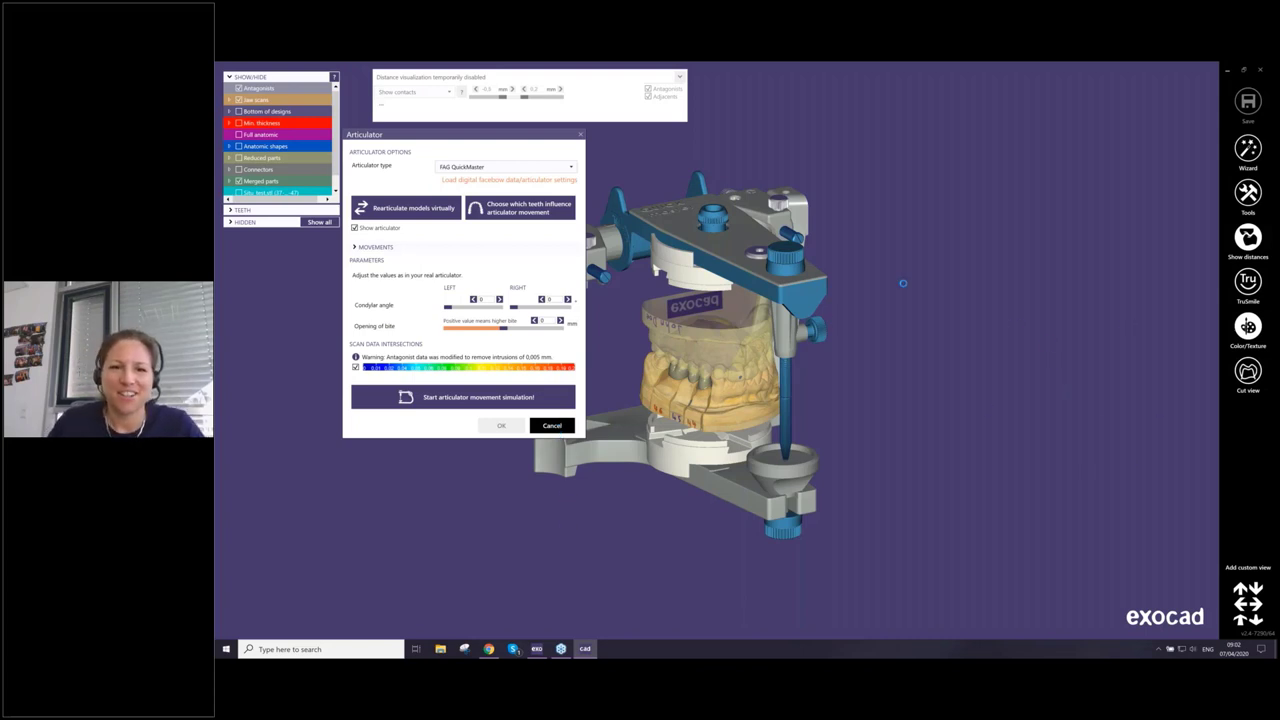
{"action": "key", "text": "Escape"}
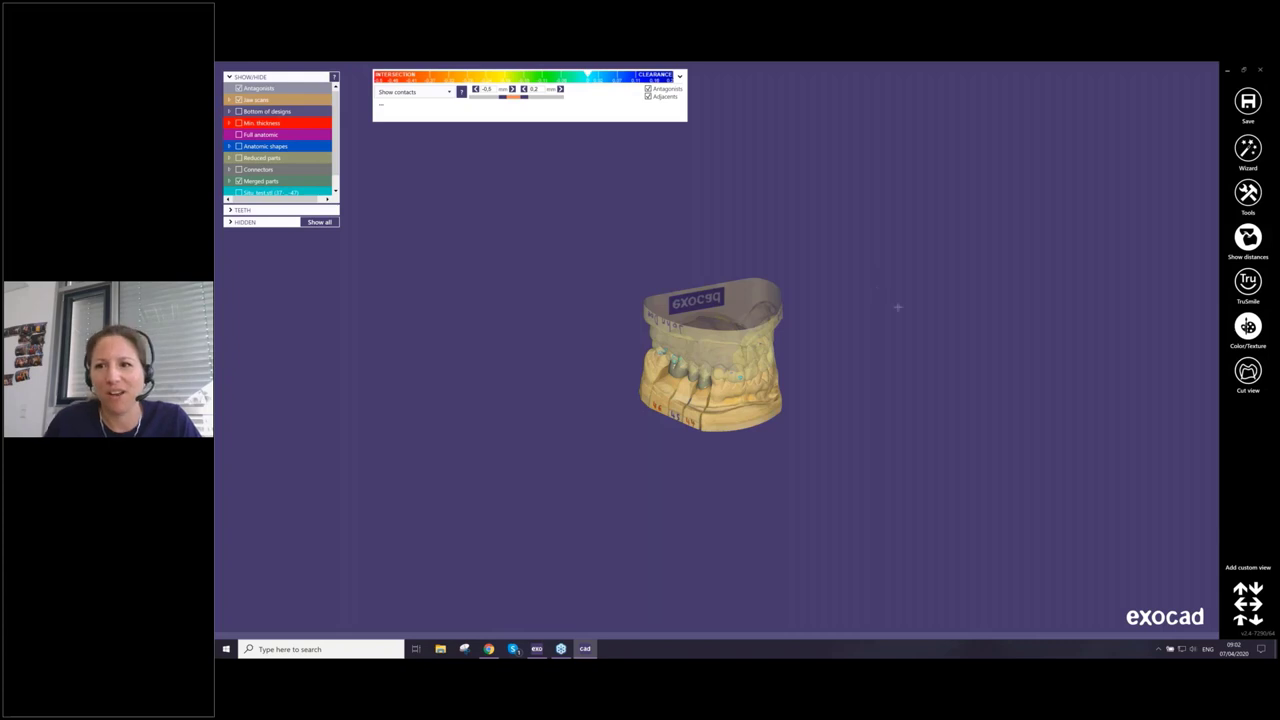
{"action": "scroll", "coordinate": [909, 298], "scroll_direction": "down", "scroll_amount": 1}
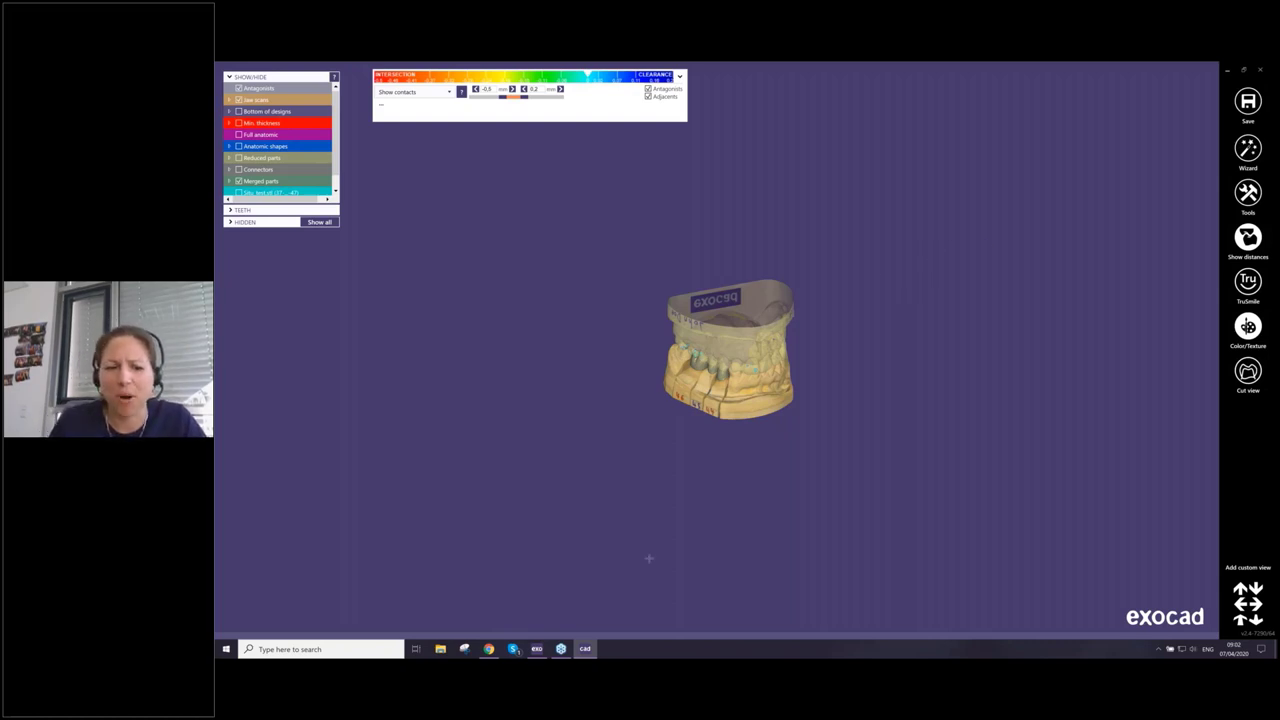
Switch to the exocad project window and look through the articulator options available for the scan mode
{"action": "left_click", "coordinate": [536, 649]}
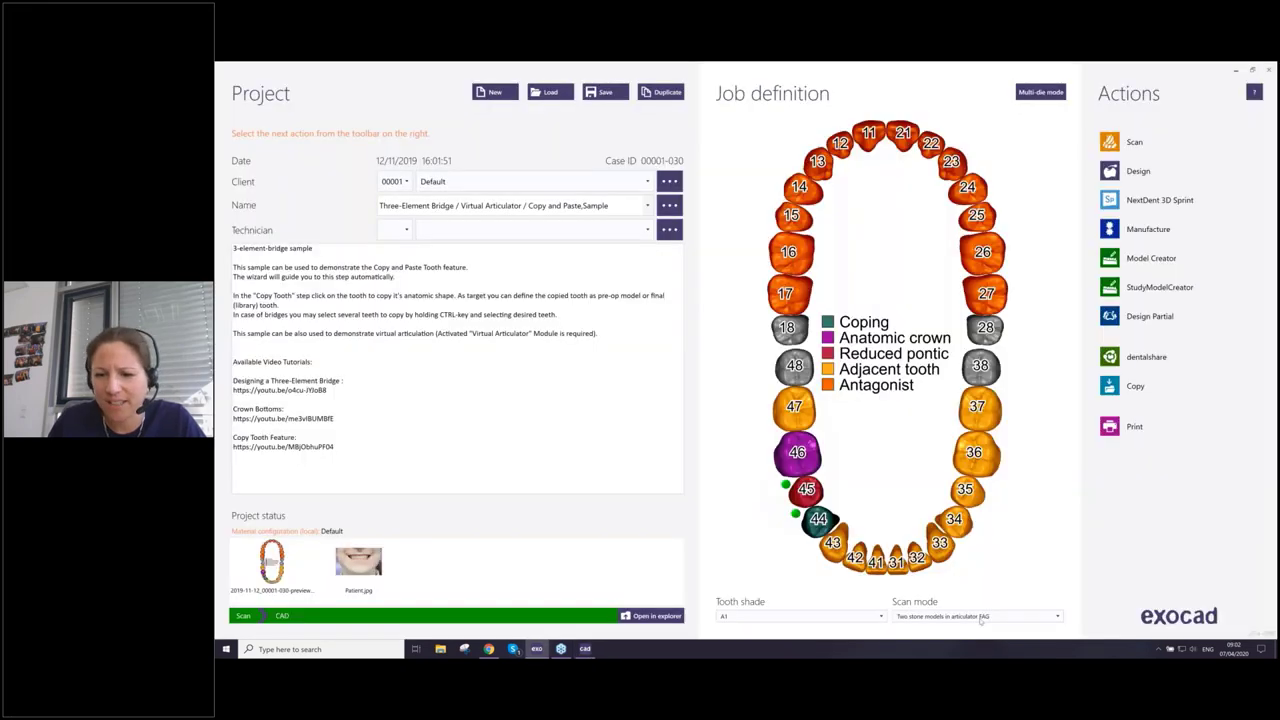
{"action": "left_click", "coordinate": [975, 616]}
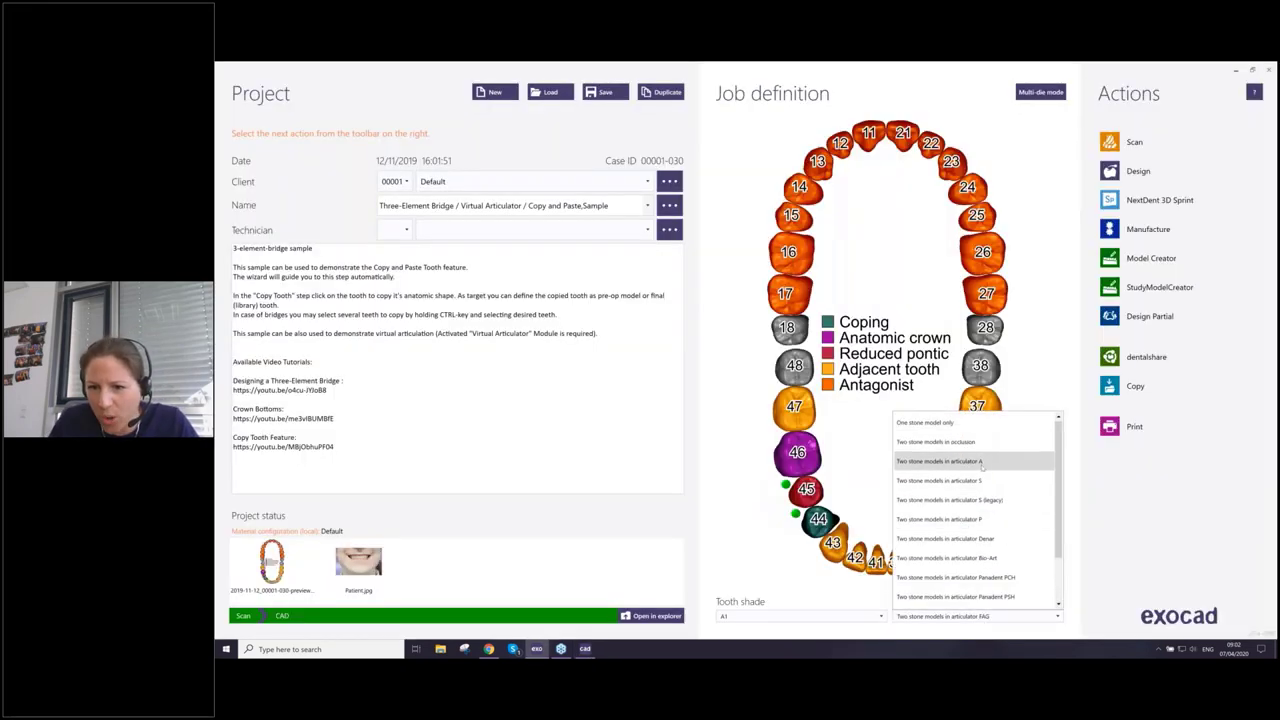
{"action": "scroll", "coordinate": [965, 455], "scroll_direction": "down", "scroll_amount": 1}
{"action": "scroll", "coordinate": [985, 484], "scroll_direction": "up", "scroll_amount": 3}
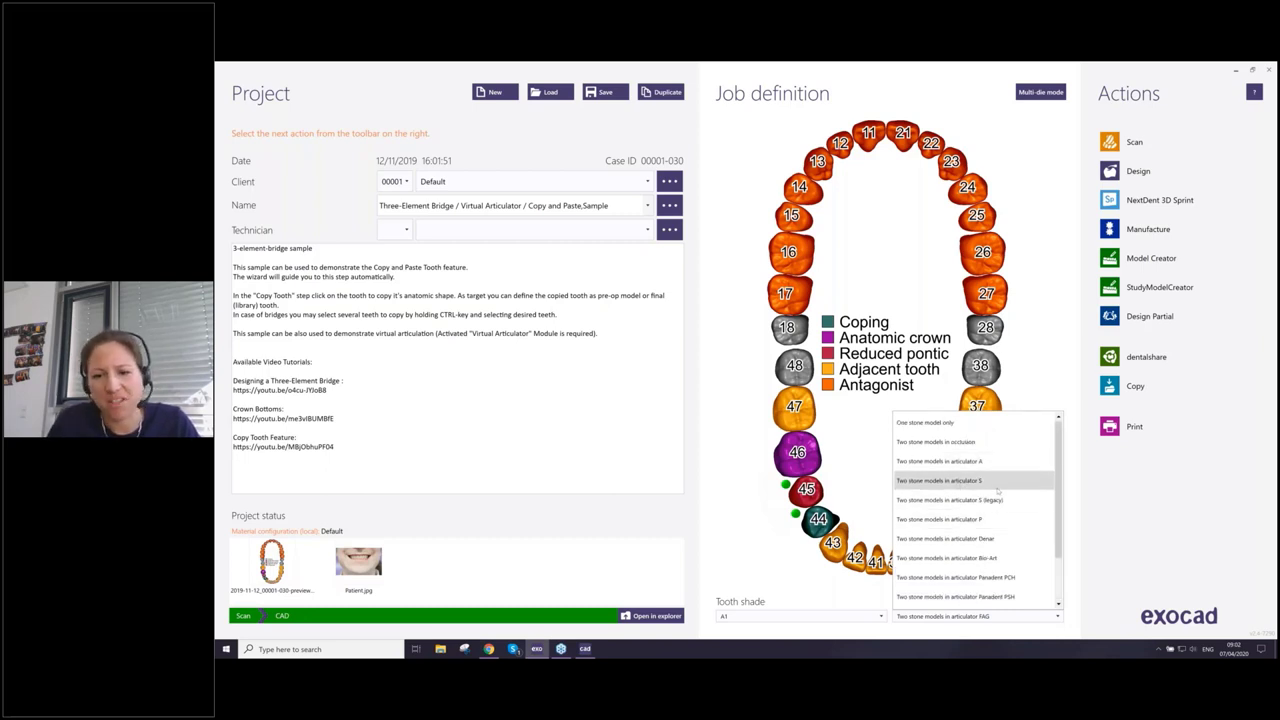
{"action": "scroll", "coordinate": [998, 490], "scroll_direction": "down", "scroll_amount": 1}
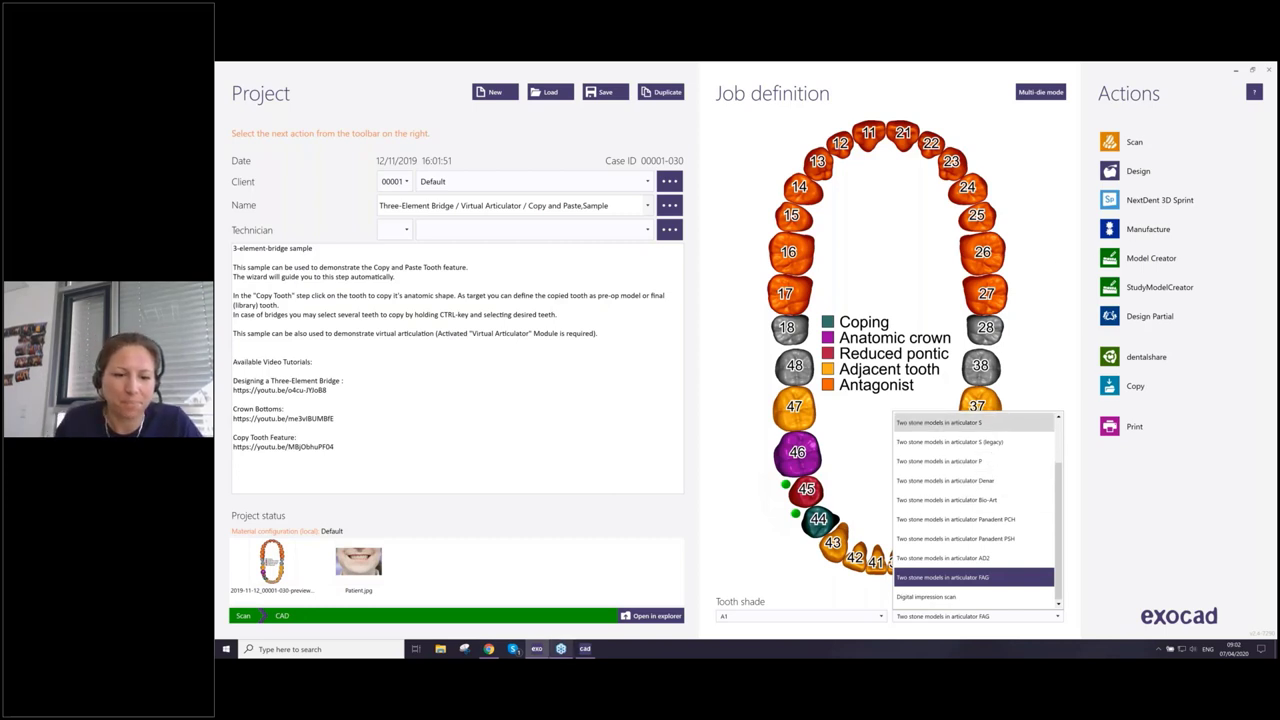
Switch to the exocad CAD window with the merged bridge and start the articulator
{"action": "left_click", "coordinate": [563, 651]}
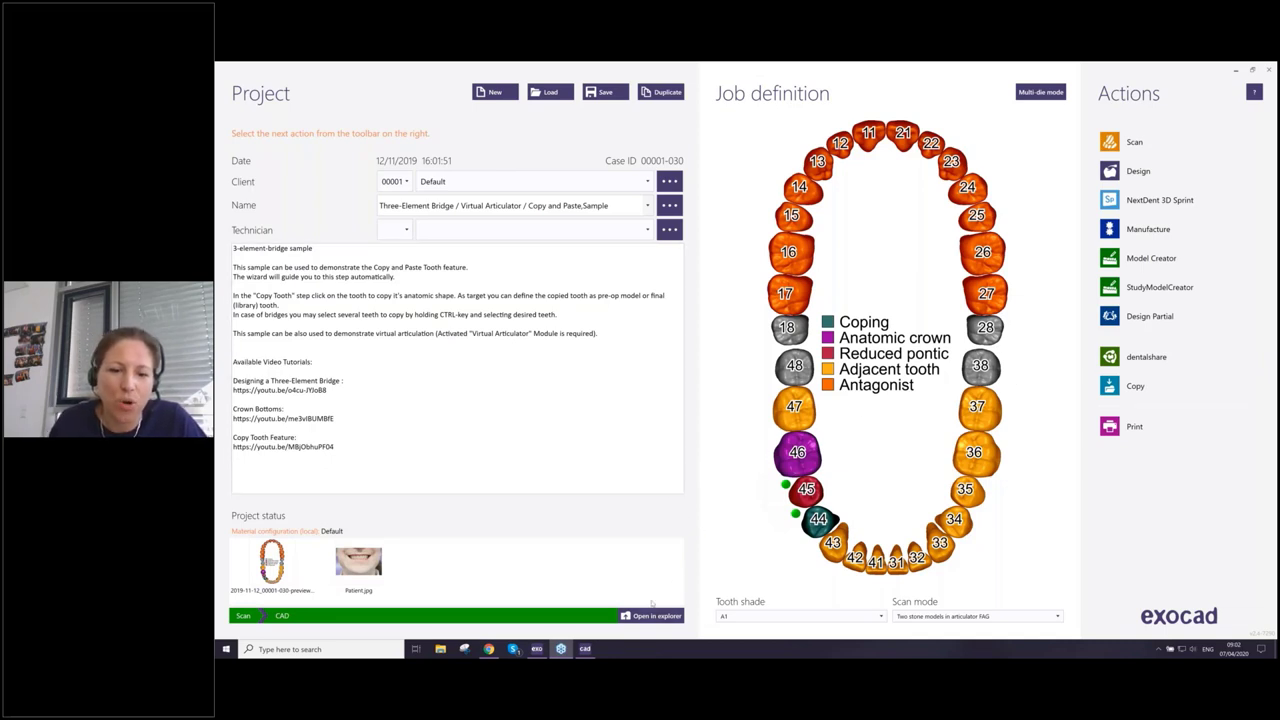
{"action": "left_click", "coordinate": [585, 648]}
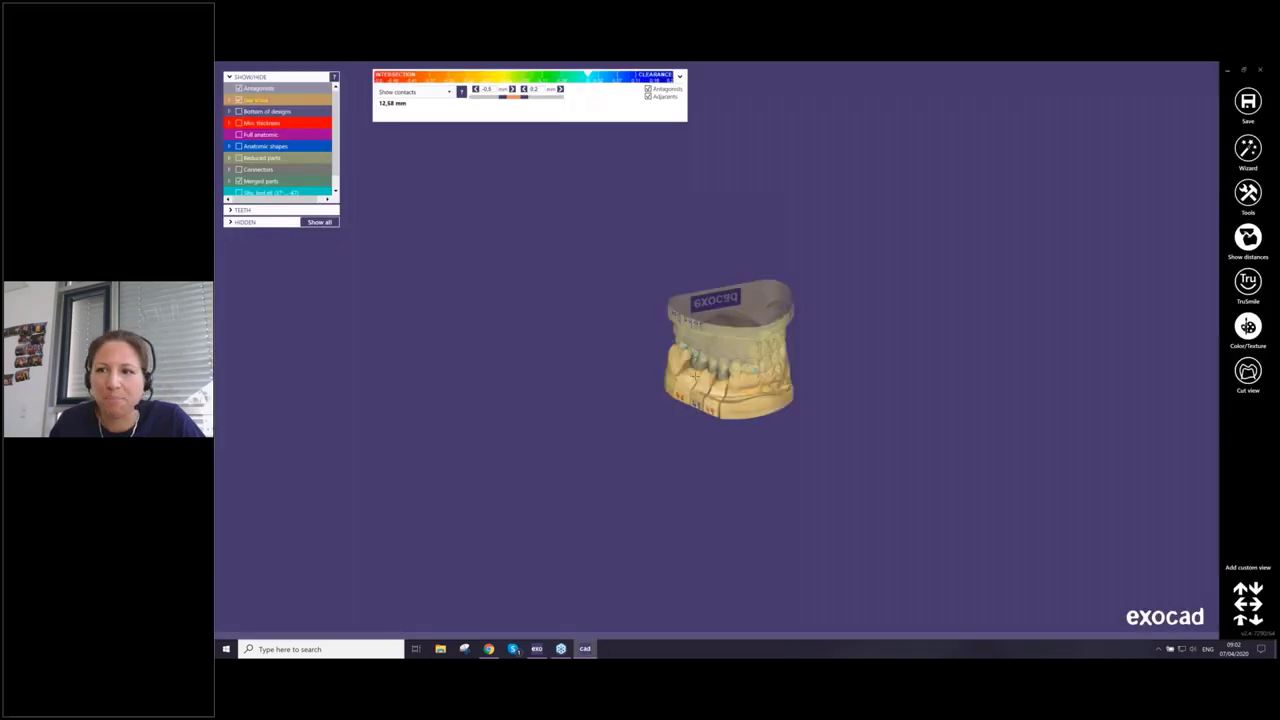
{"action": "right_click_drag", "start_coordinate": [695, 376], "coordinate": [938, 292]}
{"action": "scroll", "coordinate": [938, 292], "scroll_direction": "up", "scroll_amount": 3}
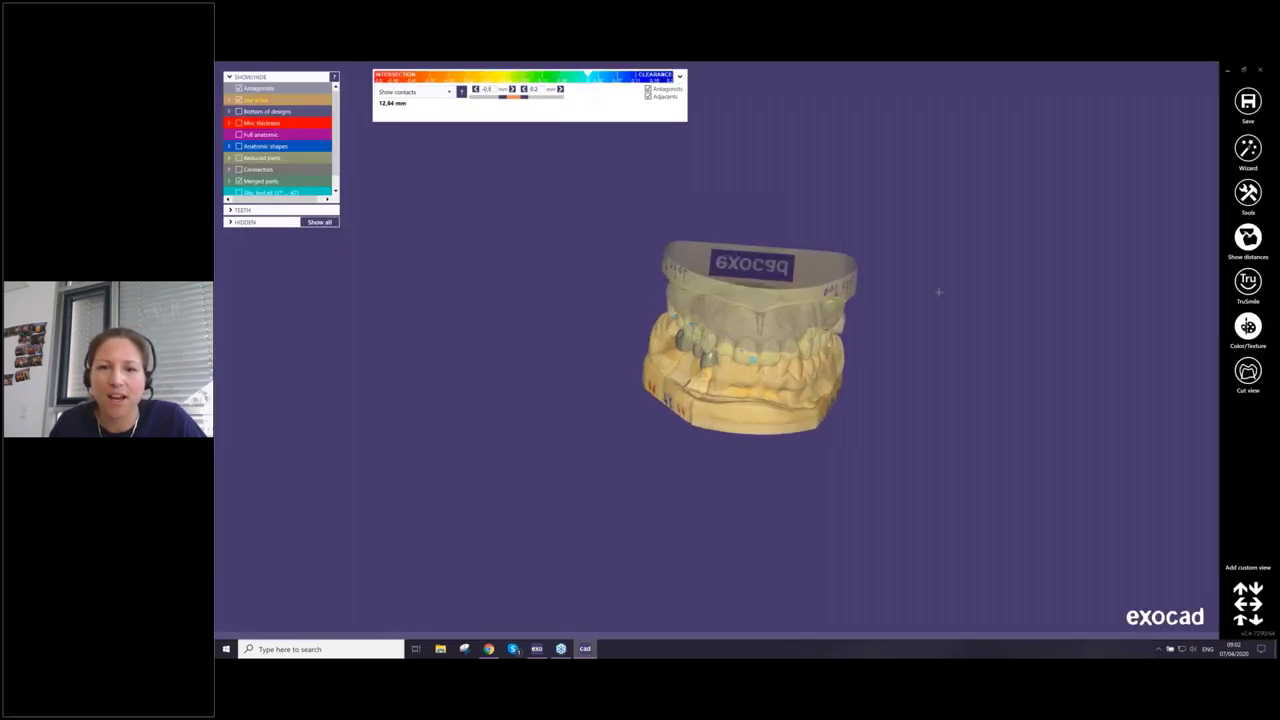
{"action": "right_click", "coordinate": [886, 206]}
{"action": "left_click", "coordinate": [1077, 126]}
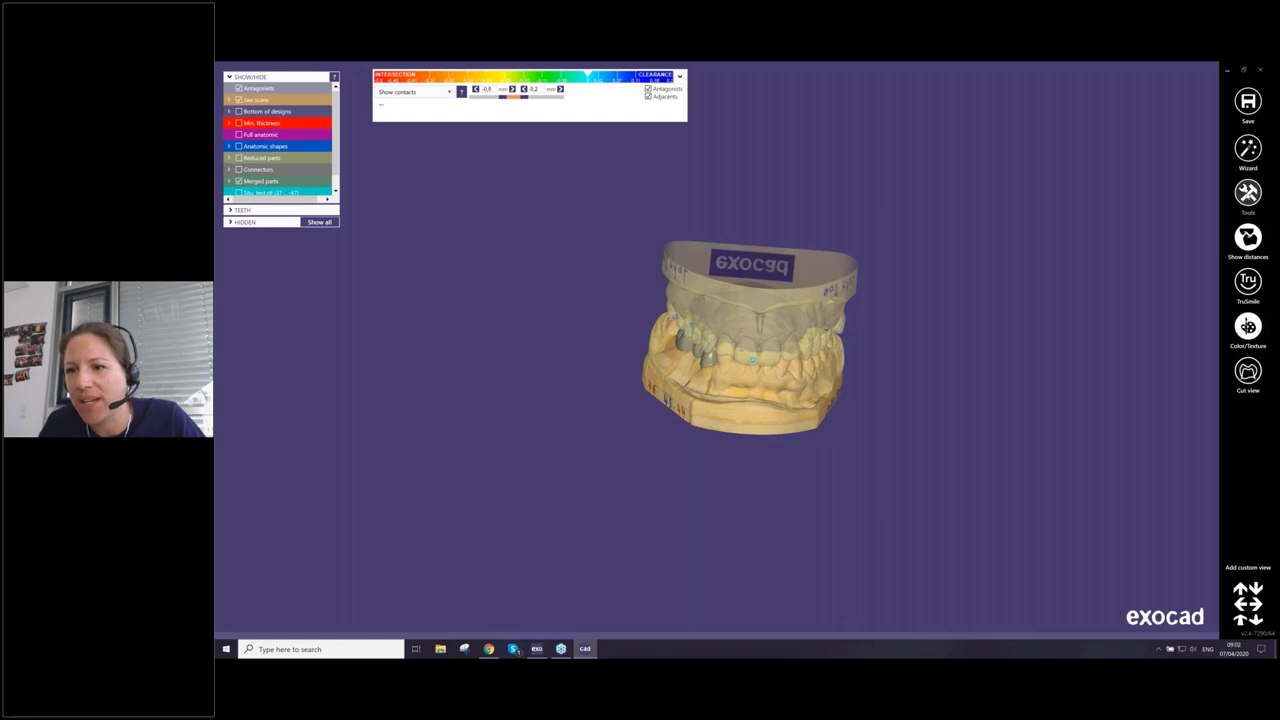
{"action": "left_click", "coordinate": [1248, 192]}
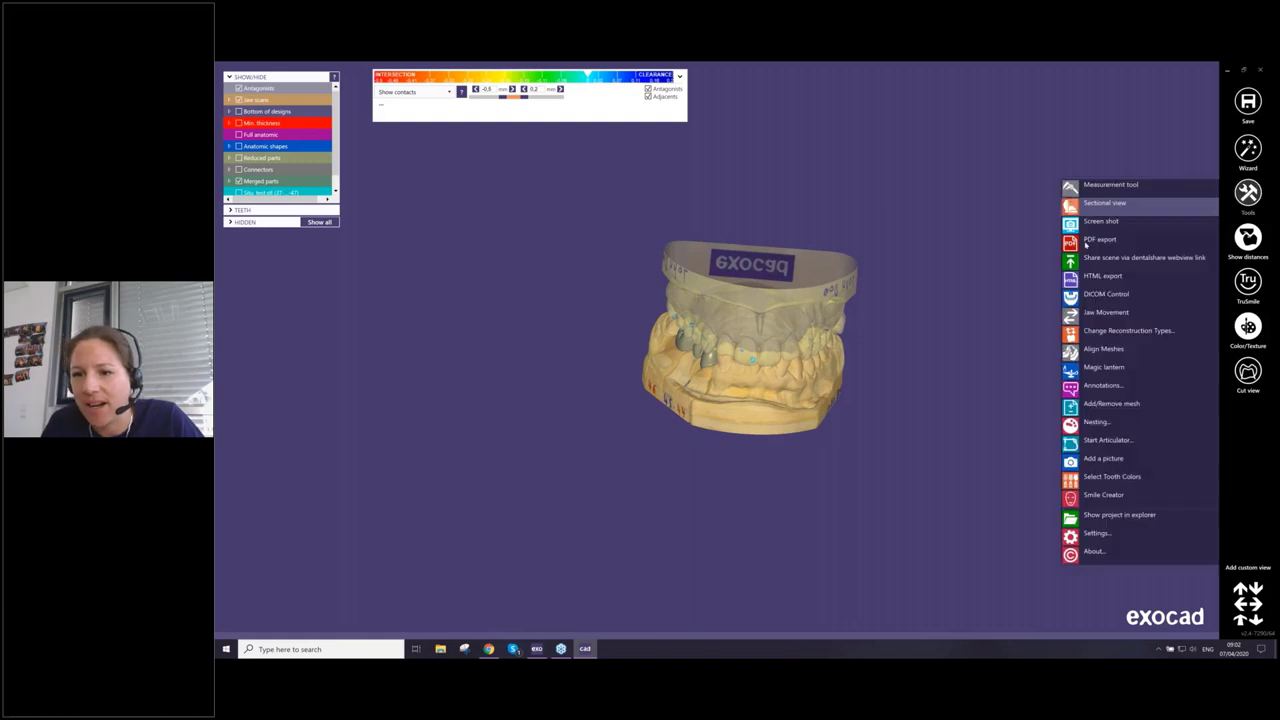
{"action": "left_click", "coordinate": [1105, 442]}
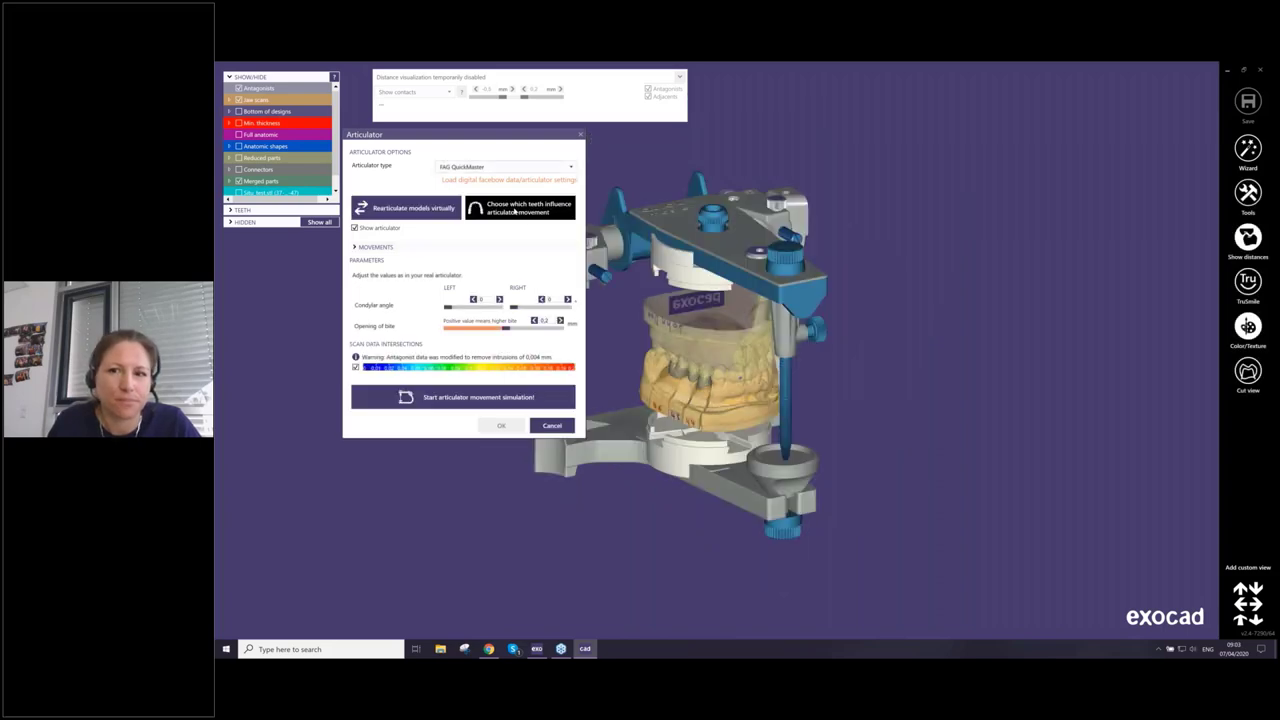
Exclude the pre-op scan from the articulator movement and resolve the jaw intersections by moving the jaws apart along the z-axis
{"action": "left_click", "coordinate": [515, 211]}
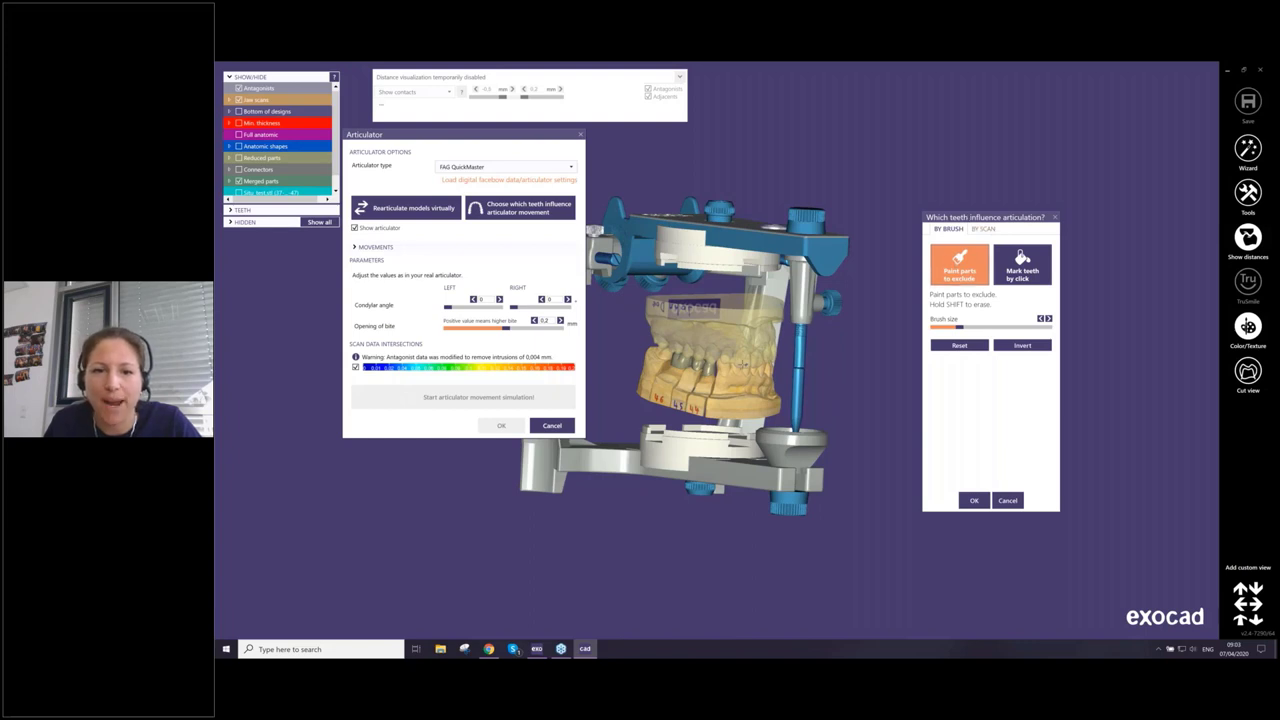
{"action": "scroll", "coordinate": [720, 372], "scroll_direction": "up", "scroll_amount": 3}
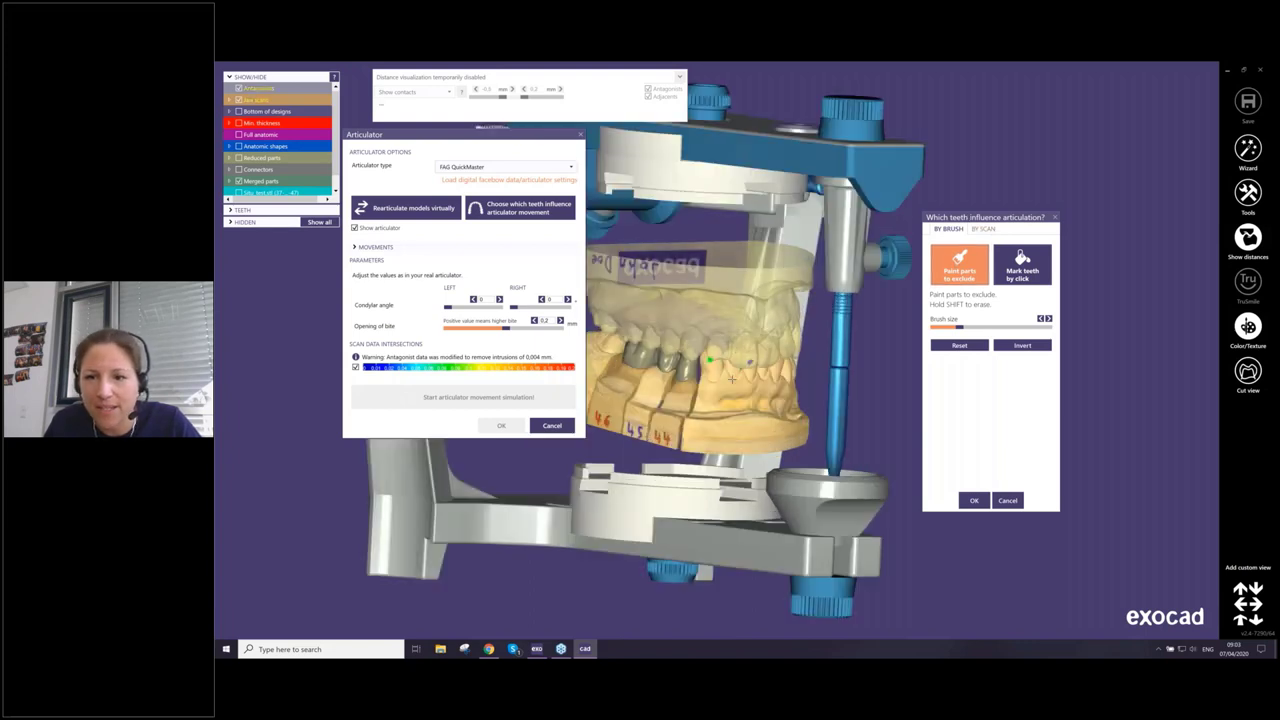
{"action": "left_click", "coordinate": [982, 229]}
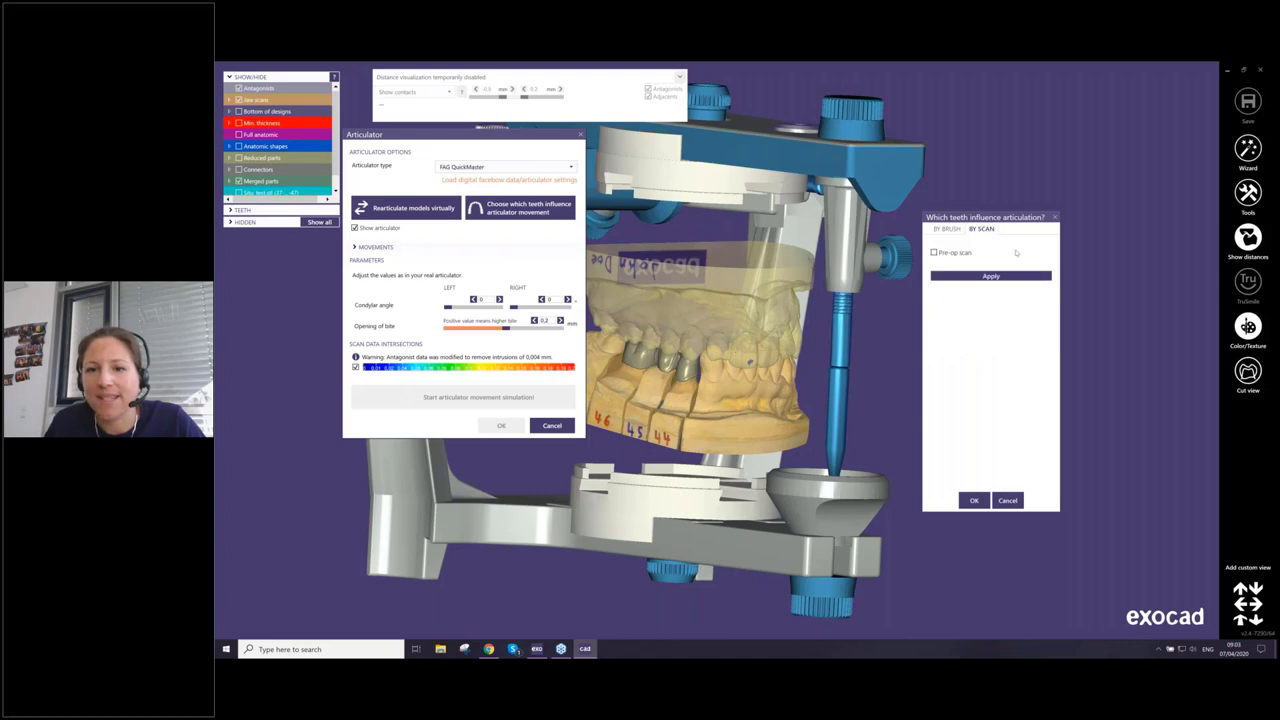
{"action": "left_click", "coordinate": [938, 254]}
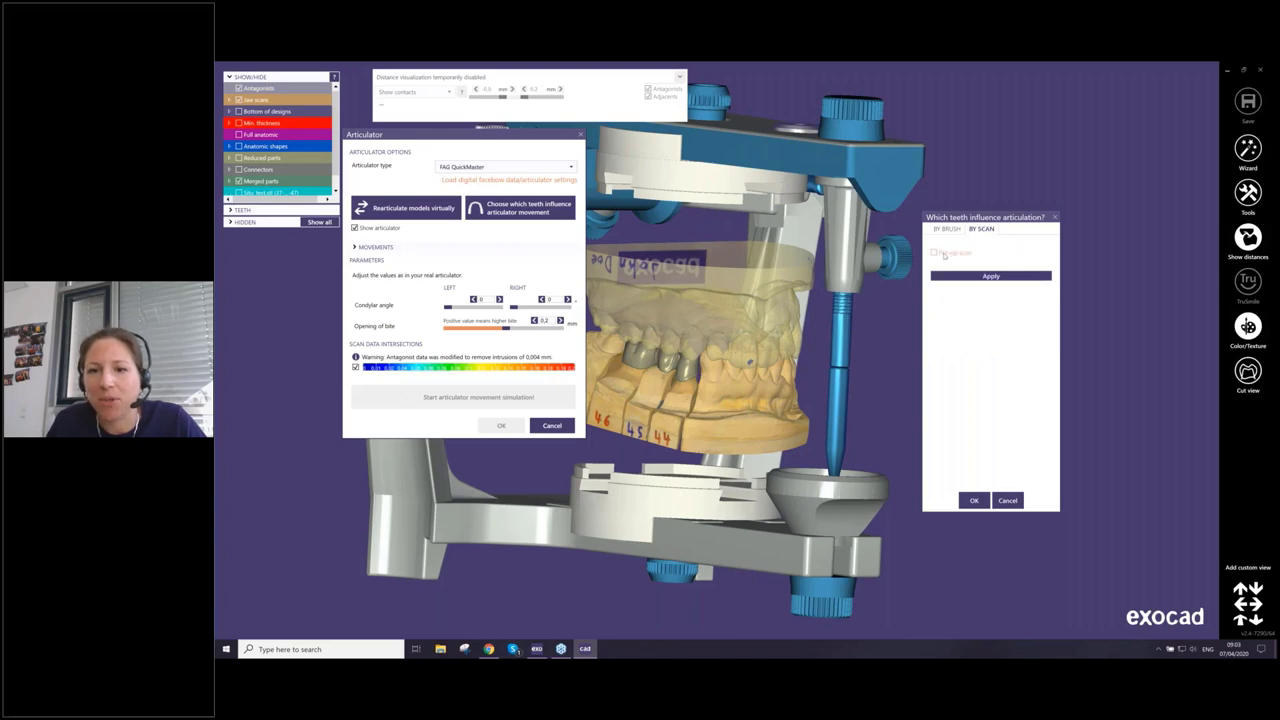
{"action": "left_click", "coordinate": [991, 276]}
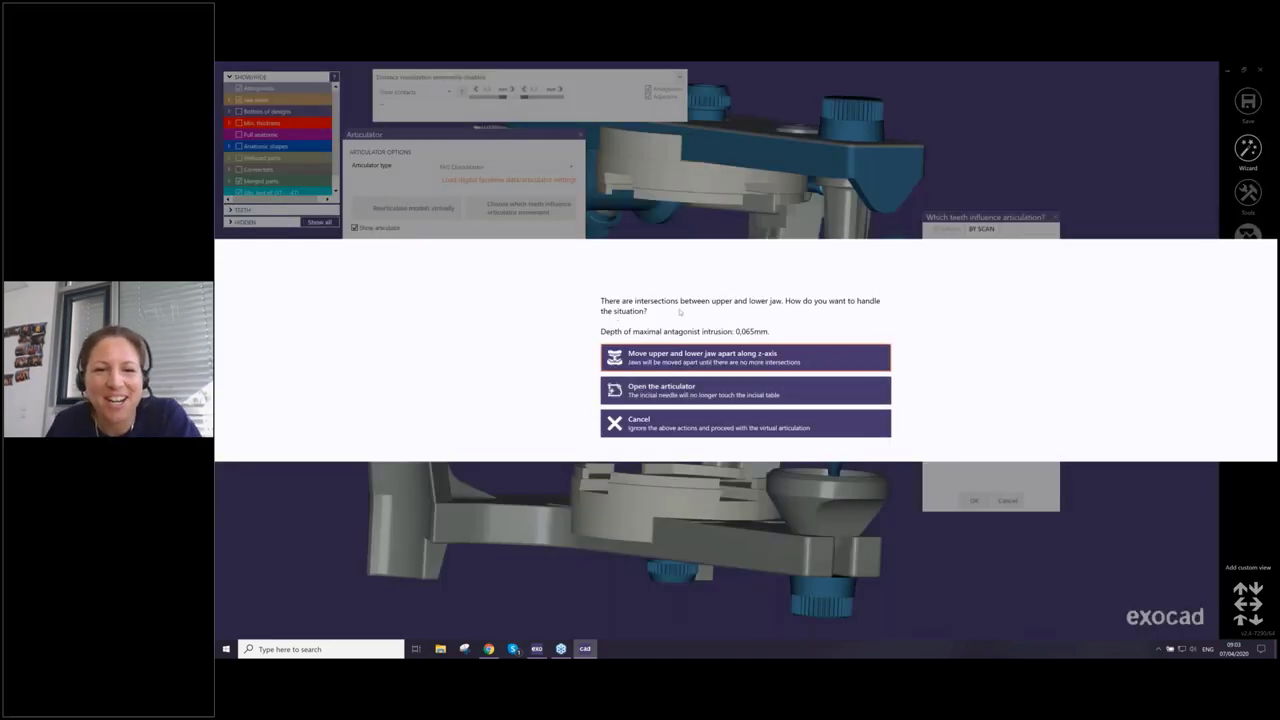
{"action": "left_click", "coordinate": [707, 365]}
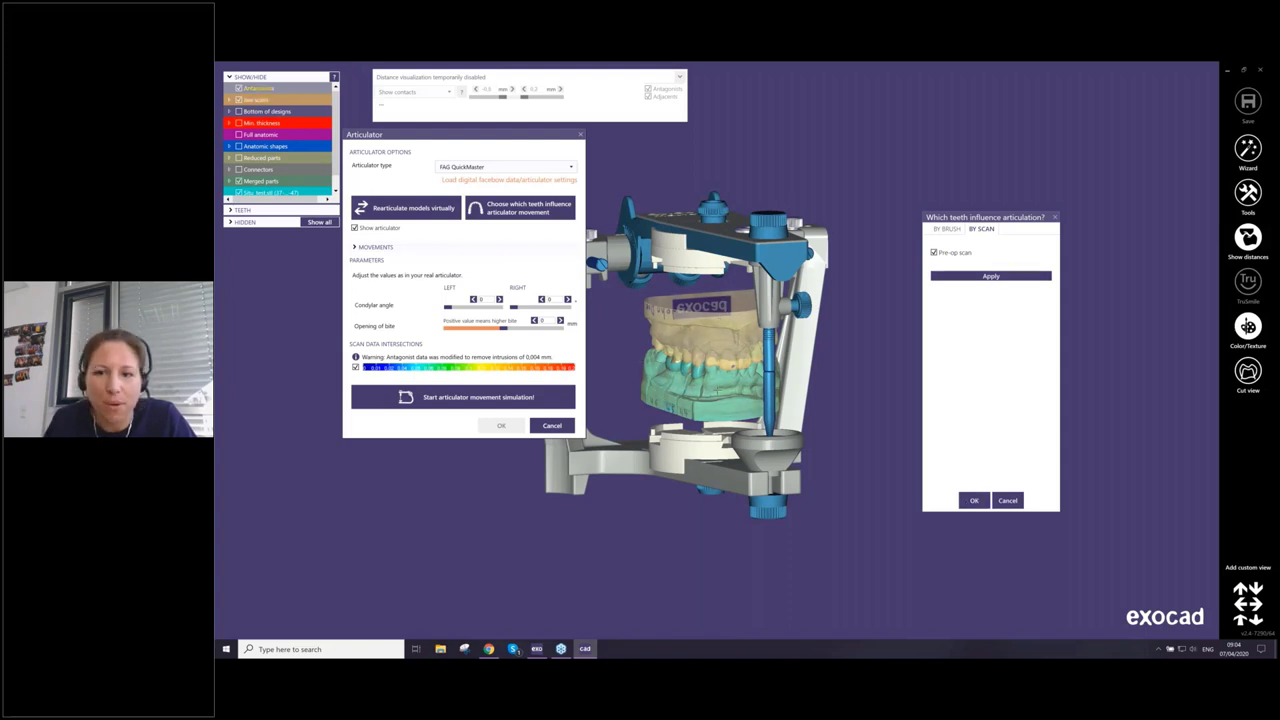
Mark the tooth in front of 44 as partially excluded from articulation, accept the marking, and leave the articulator without applying changes
{"action": "left_click", "coordinate": [947, 229]}
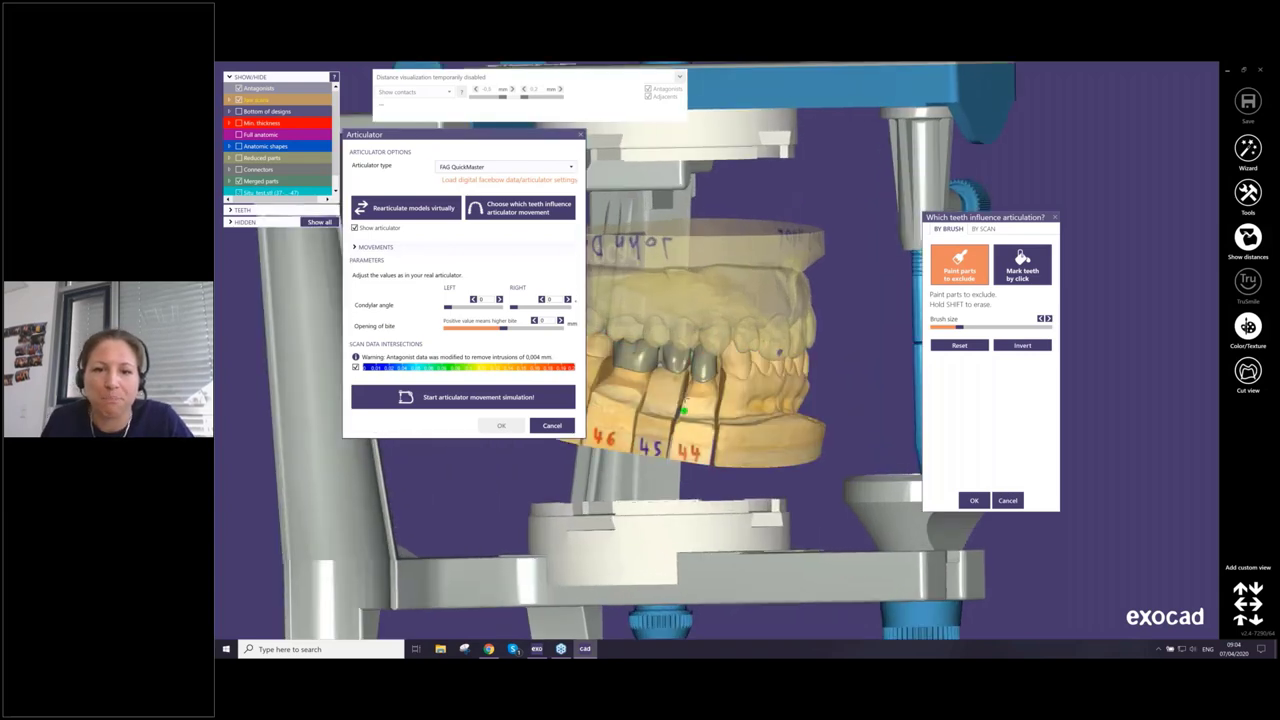
{"action": "left_click", "coordinate": [1022, 266]}
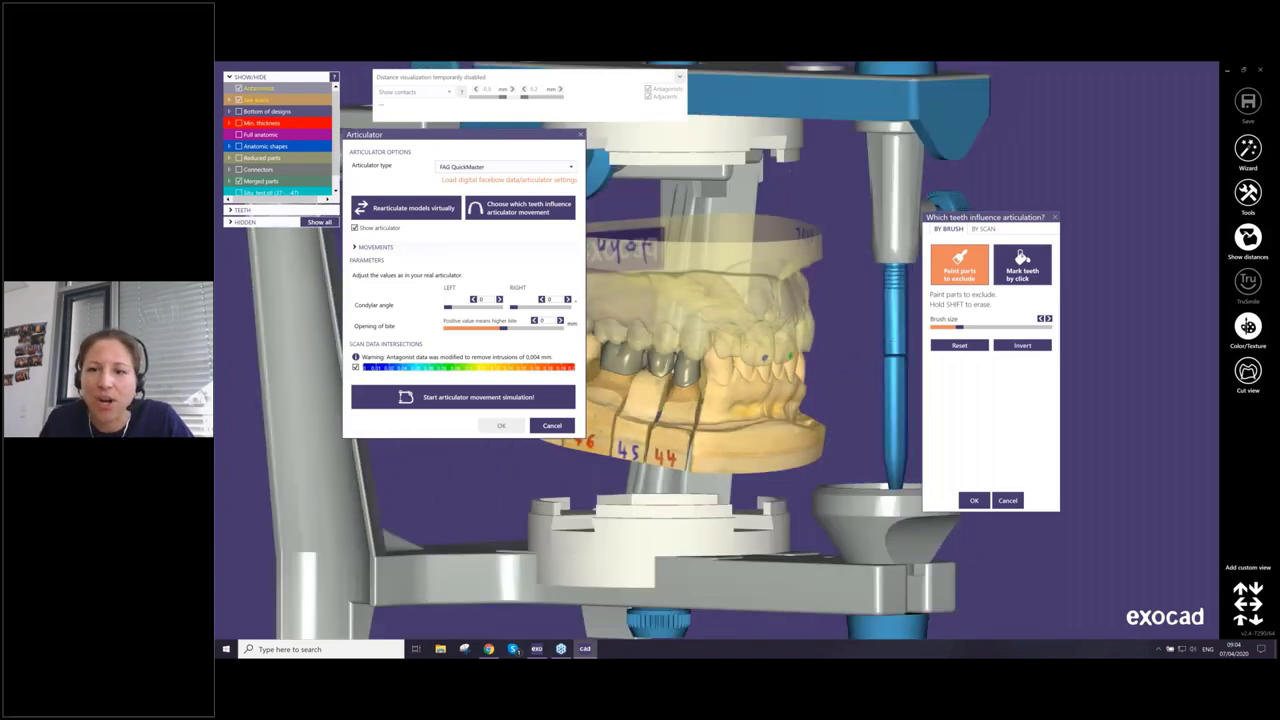
{"action": "left_click", "coordinate": [738, 369]}
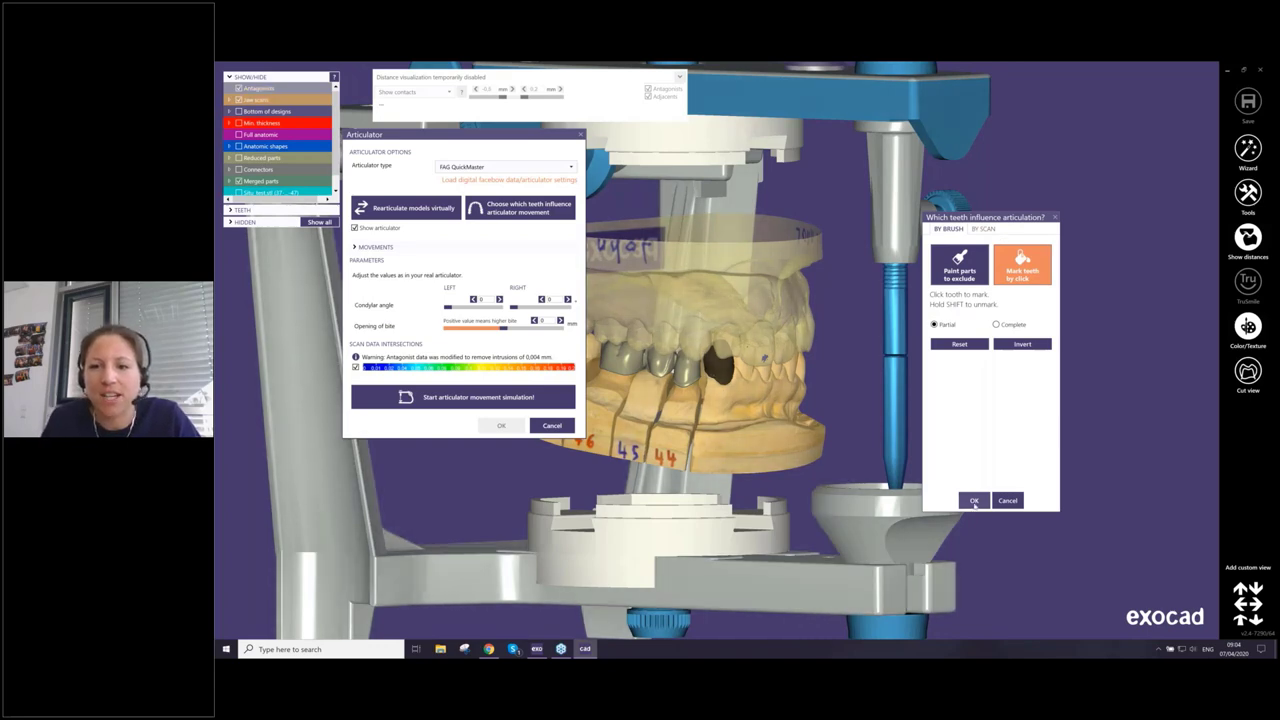
{"action": "left_click", "coordinate": [974, 501]}
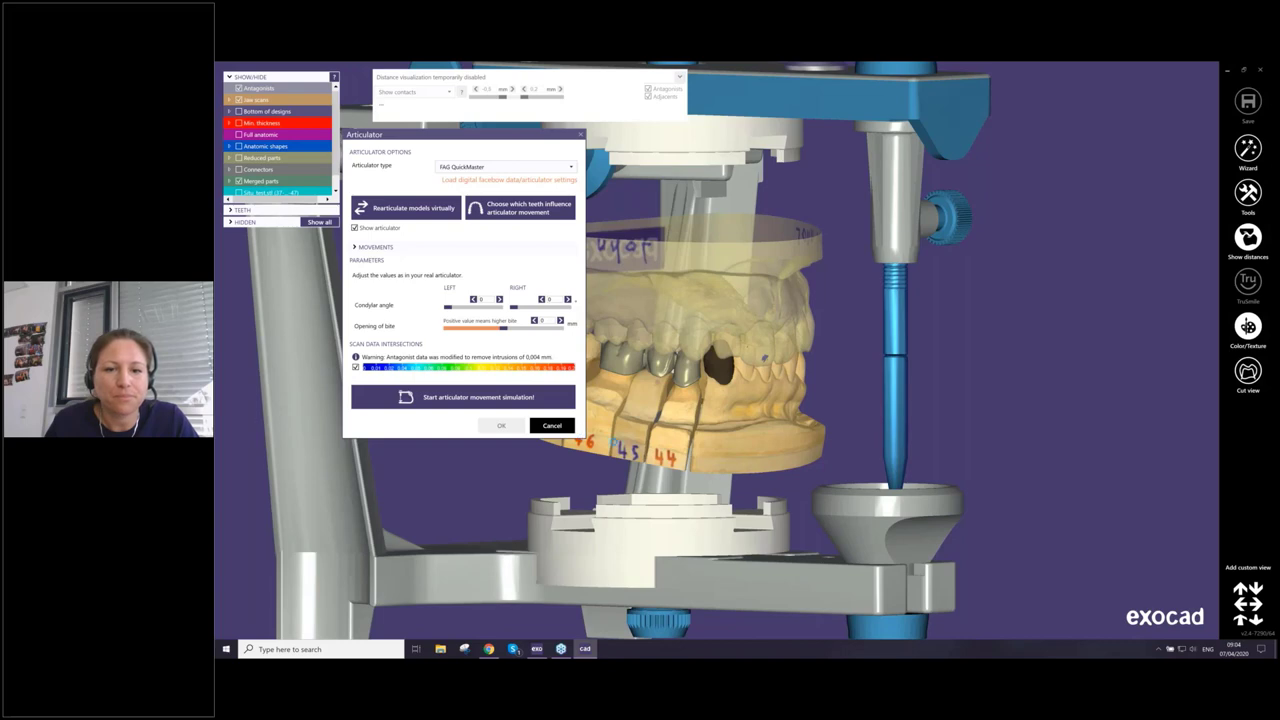
{"action": "left_click", "coordinate": [566, 427]}
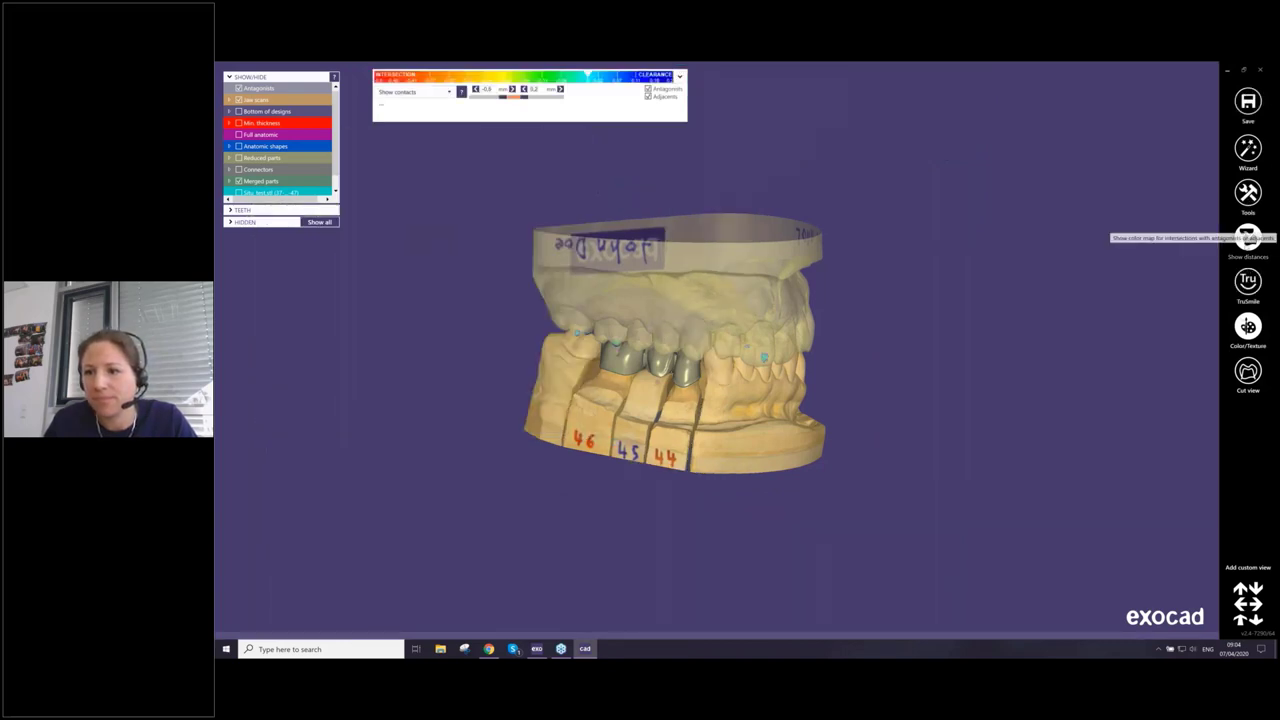
Turn off the distance display and go through the finished wizard back into expert mode
{"action": "left_click", "coordinate": [1248, 237]}
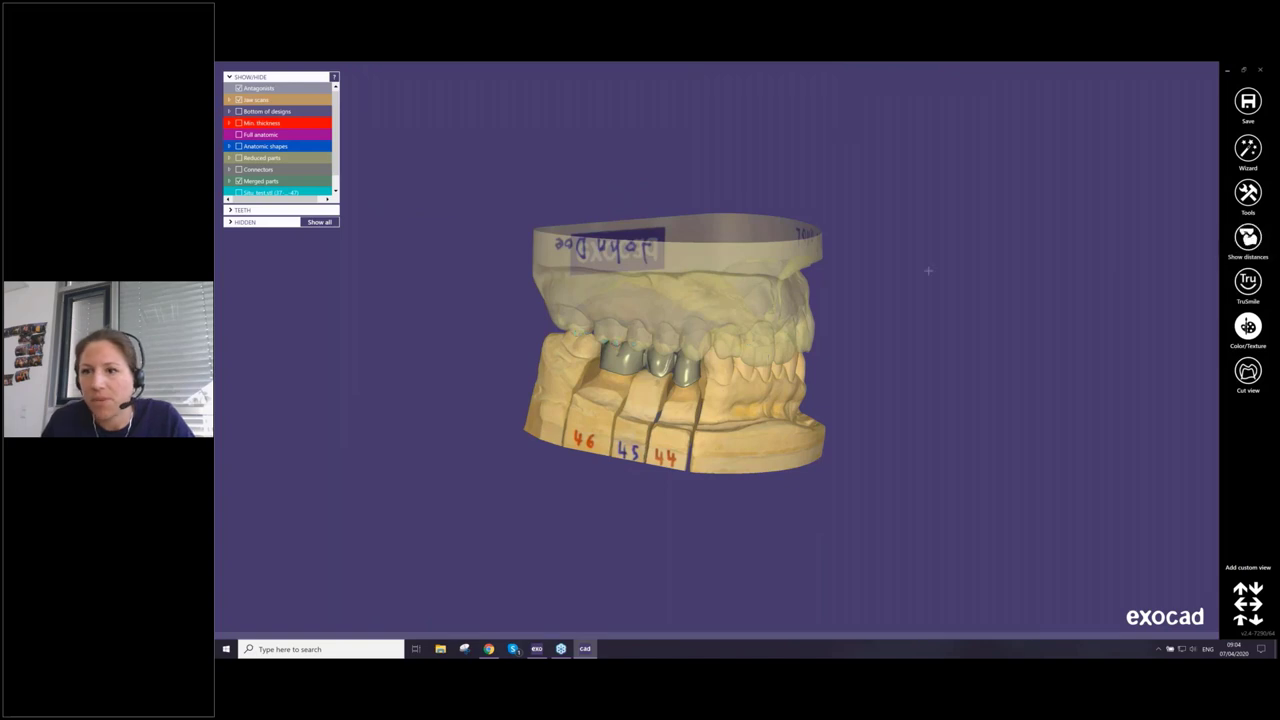
{"action": "right_click_drag", "start_coordinate": [983, 272], "coordinate": [976, 137]}
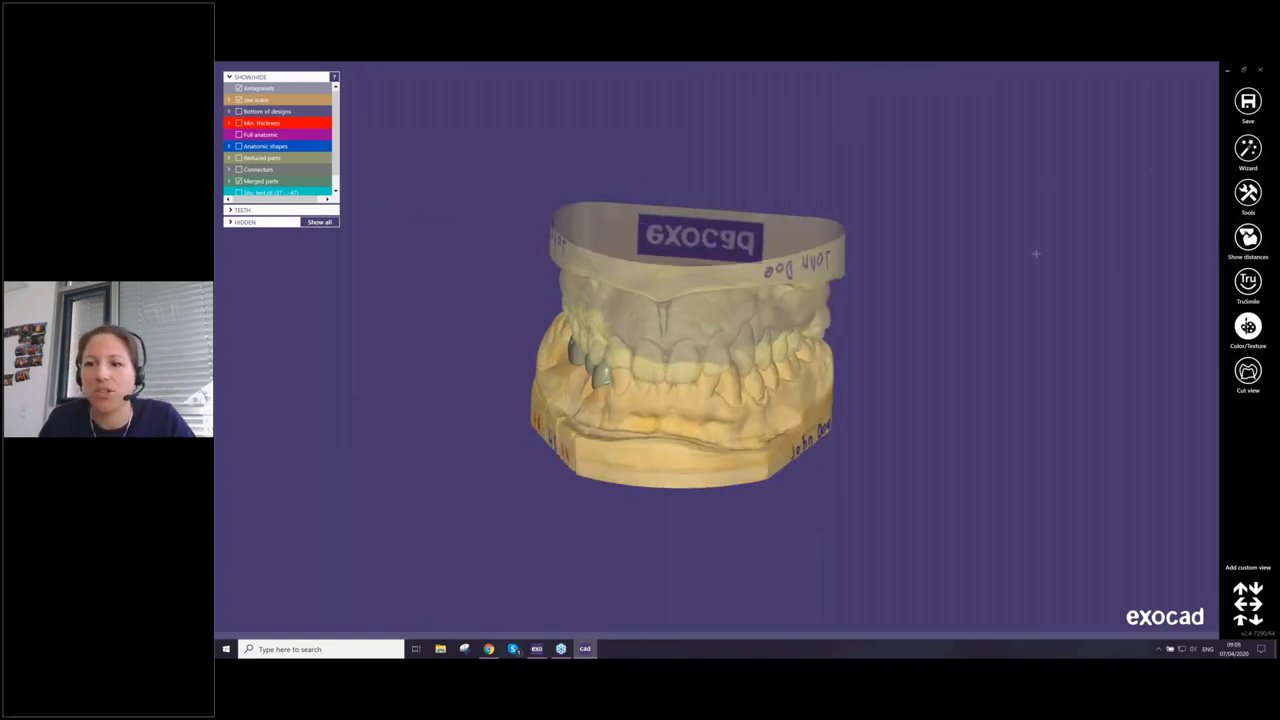
{"action": "left_click", "coordinate": [1248, 148]}
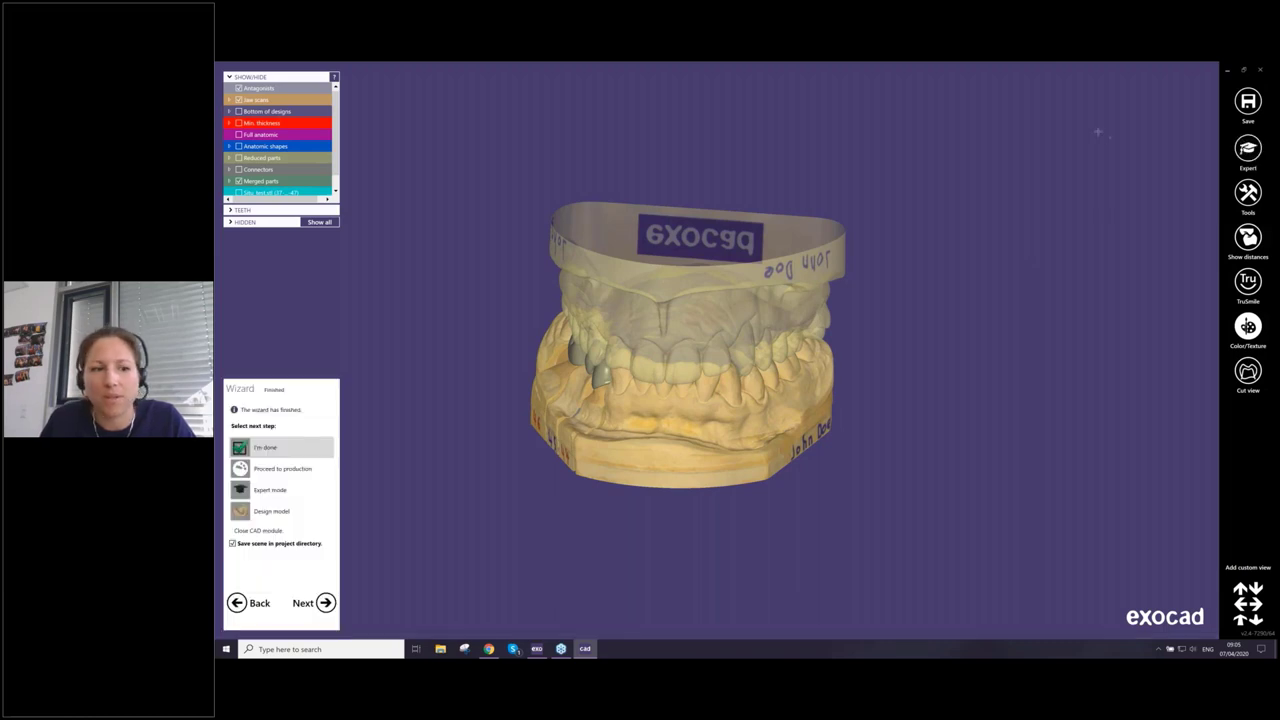
{"action": "left_click", "coordinate": [269, 490]}
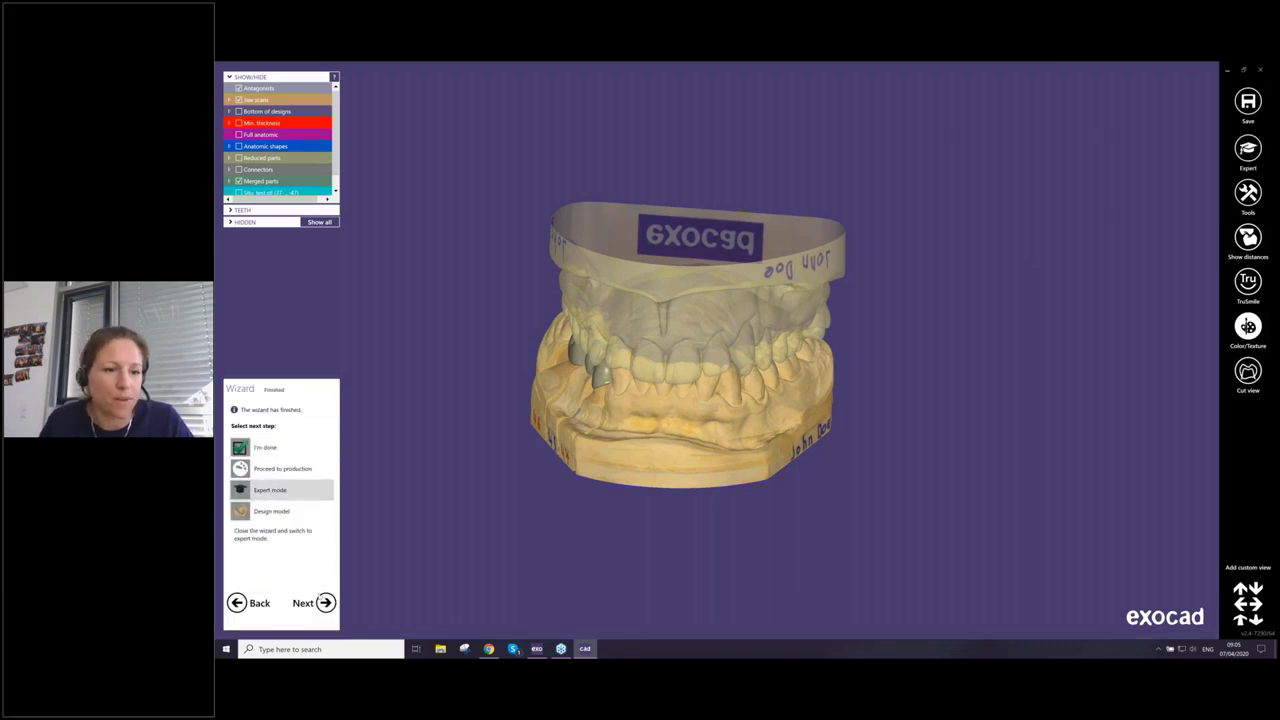
{"action": "left_click", "coordinate": [312, 602]}
Show the color-coded distances to the antagonist on the bridge and lower teeth, seen from the front
{"action": "right_click_drag", "start_coordinate": [781, 422], "coordinate": [708, 355]}
{"action": "scroll", "coordinate": [708, 355], "scroll_direction": "up", "scroll_amount": 3}
{"action": "scroll", "coordinate": [707, 355], "scroll_direction": "up", "scroll_amount": 1}
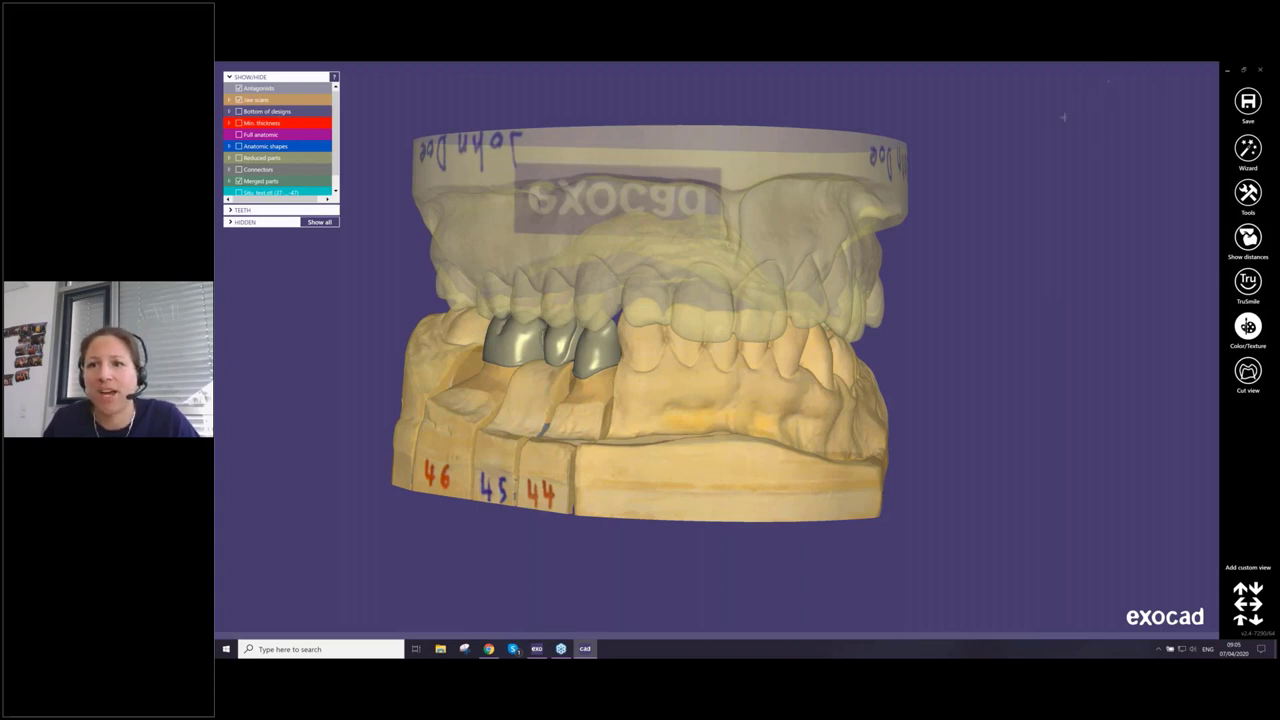
{"action": "left_click", "coordinate": [1262, 242]}
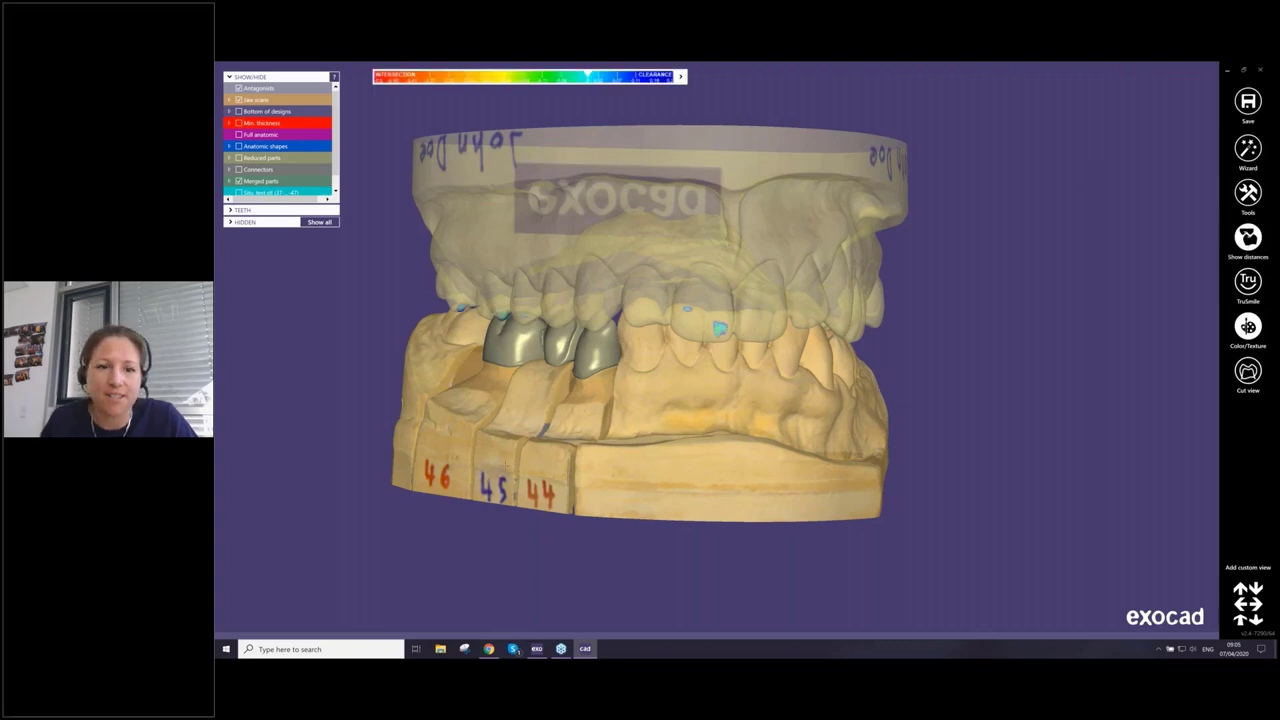
{"action": "right_click_drag", "start_coordinate": [1068, 183], "coordinate": [1043, 208]}
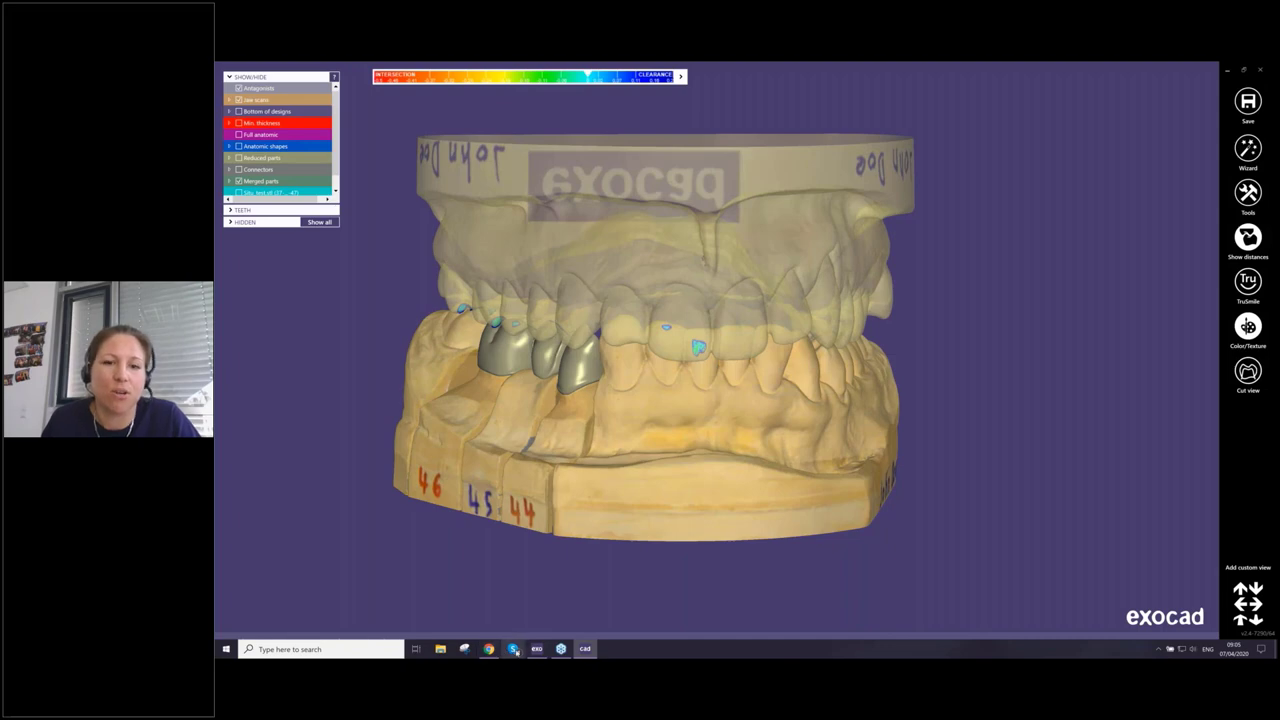
{"action": "left_click", "coordinate": [513, 649]}
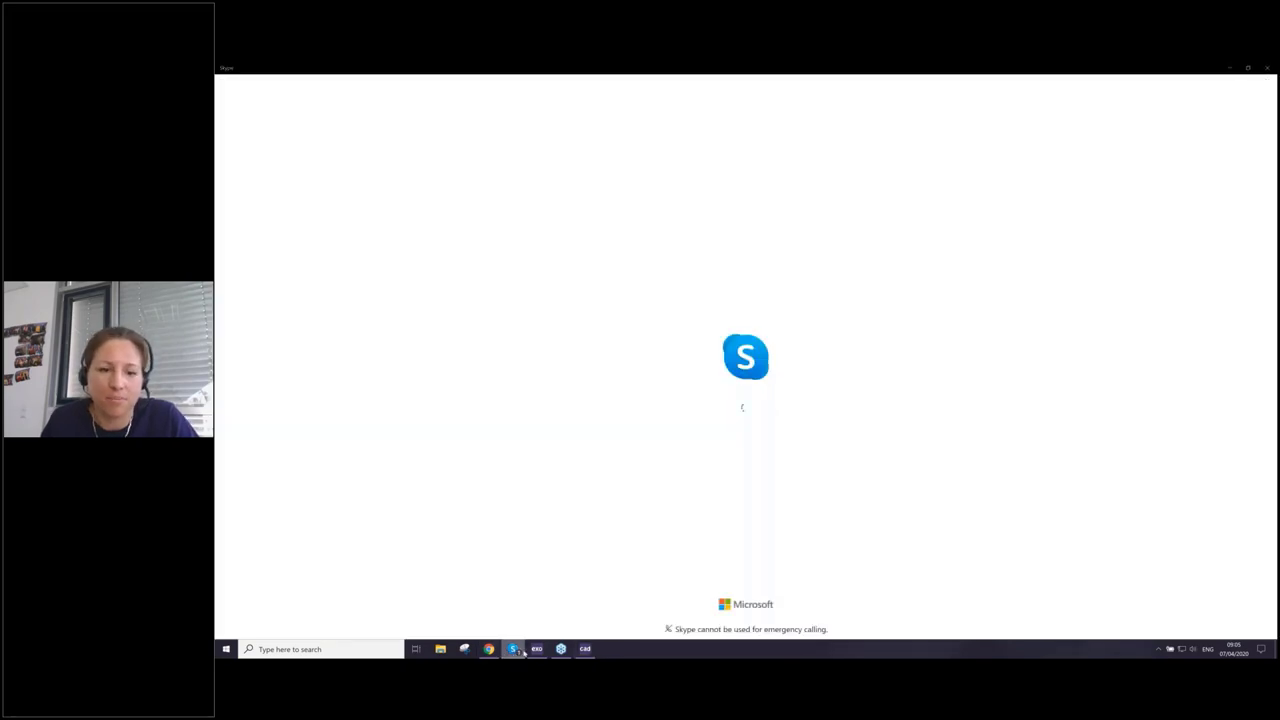
{"action": "left_click", "coordinate": [513, 649]}
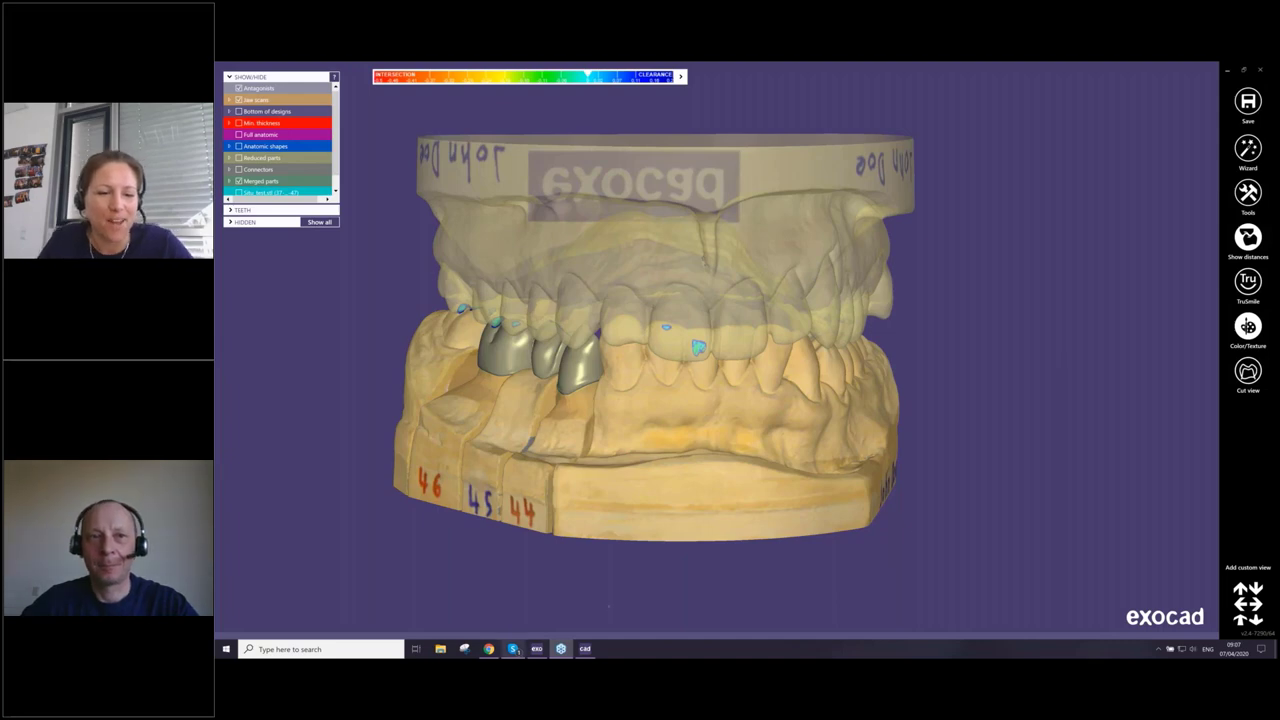
Switch to Chrome and look through the exocad webinar schedule for April 6 to April 17, 2020
{"action": "left_click", "coordinate": [489, 649]}
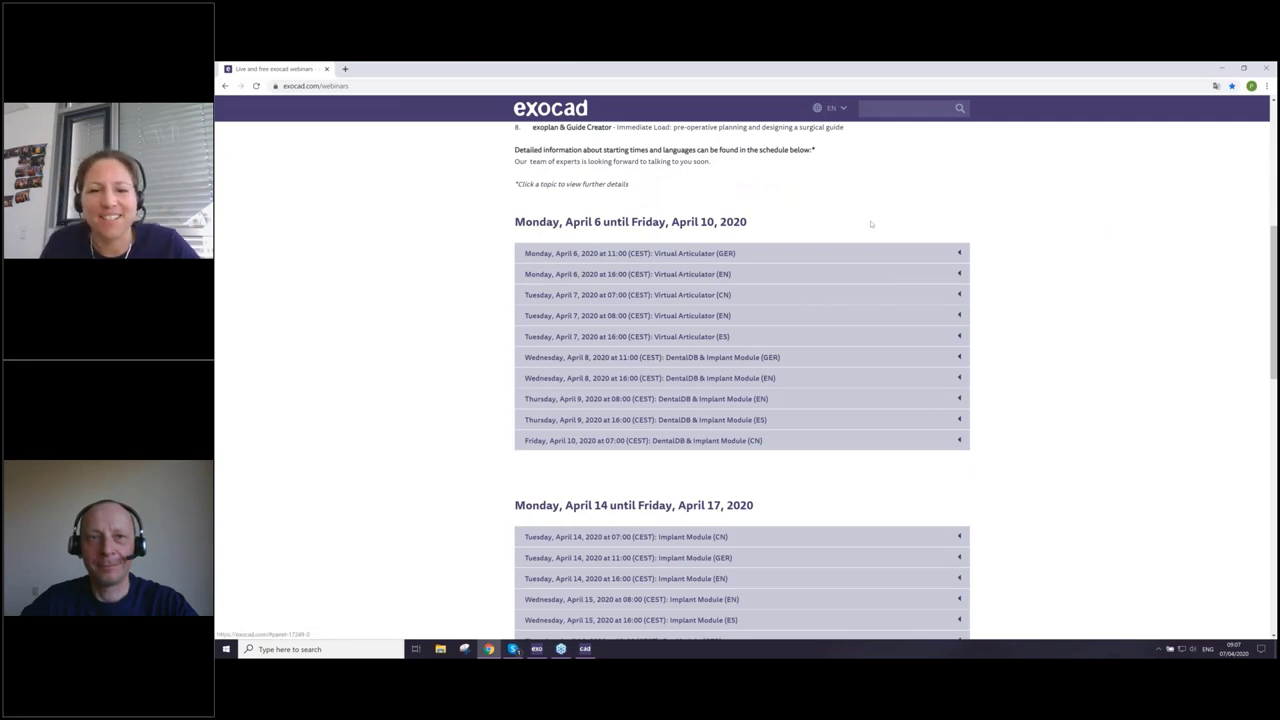
{"action": "scroll", "coordinate": [870, 300], "scroll_direction": "down", "scroll_amount": 1}
{"action": "scroll", "coordinate": [867, 336], "scroll_direction": "up", "scroll_amount": 2}
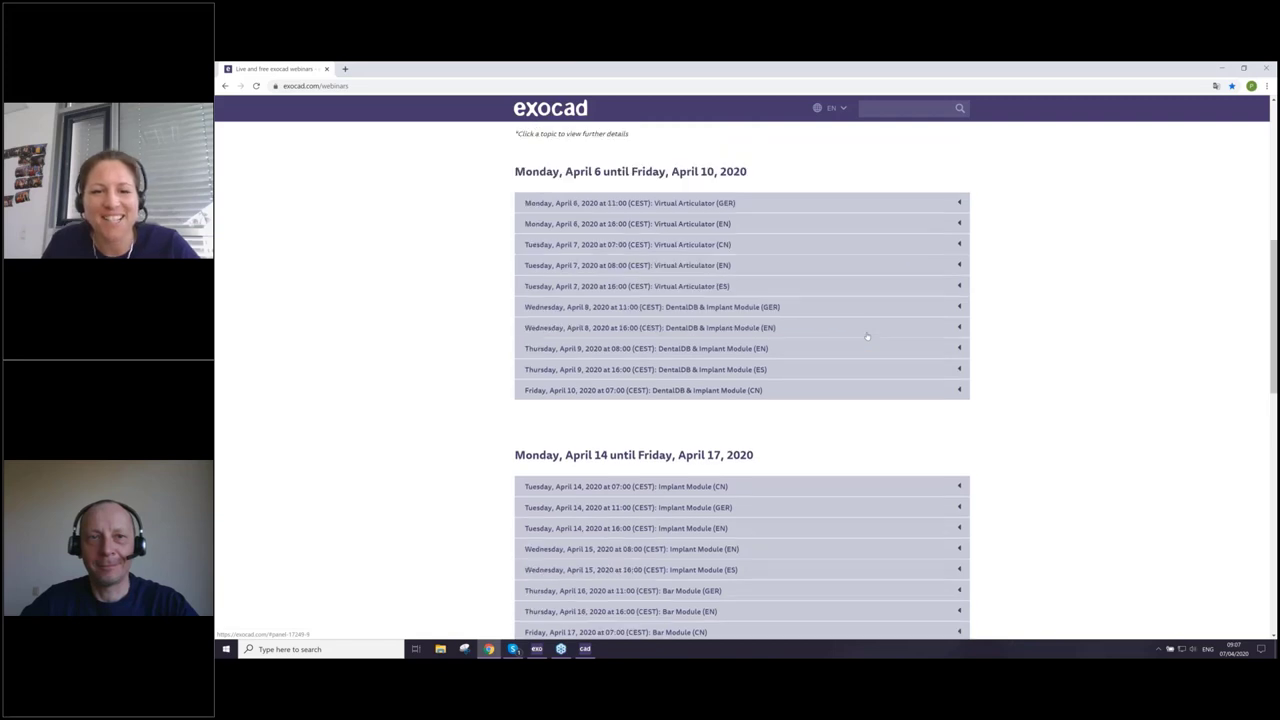
{"action": "scroll", "coordinate": [867, 336], "scroll_direction": "down", "scroll_amount": 1}
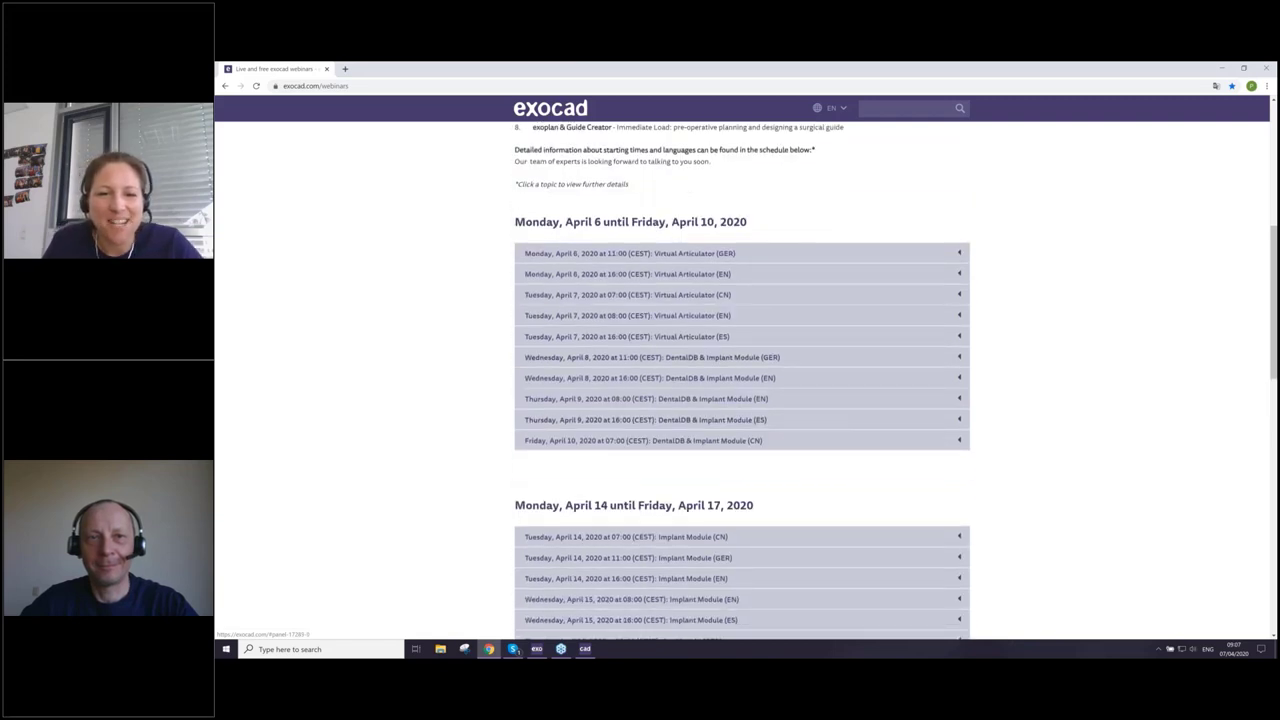
Minimize the browser and the CAD window to return to the exocad project window
{"action": "left_click", "coordinate": [1220, 68]}
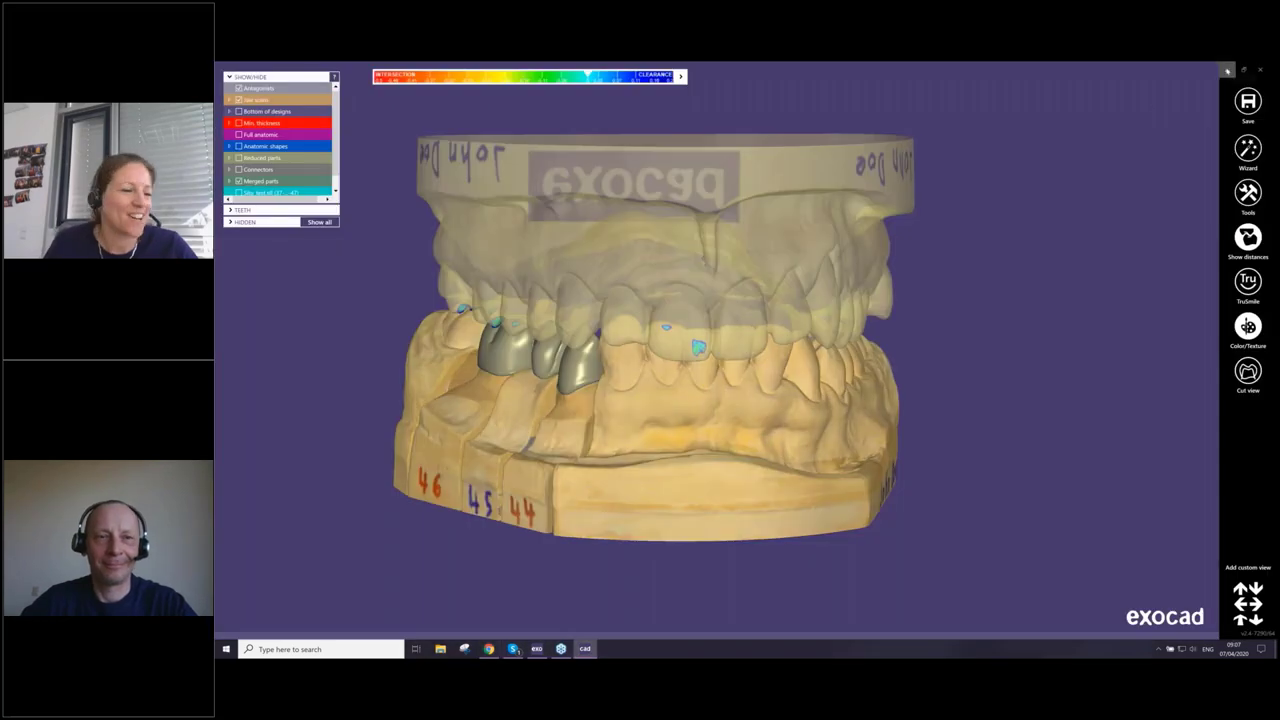
{"action": "left_click", "coordinate": [1227, 69]}
{"action": "left_click", "coordinate": [561, 649]}
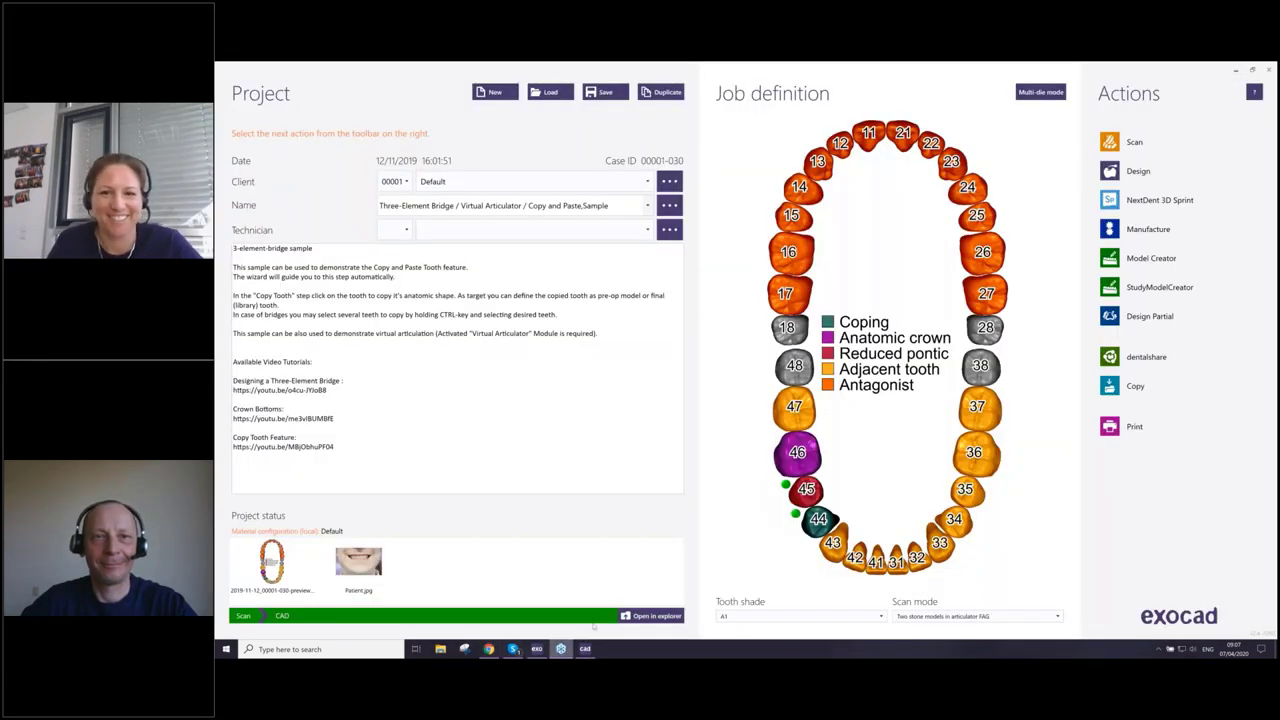